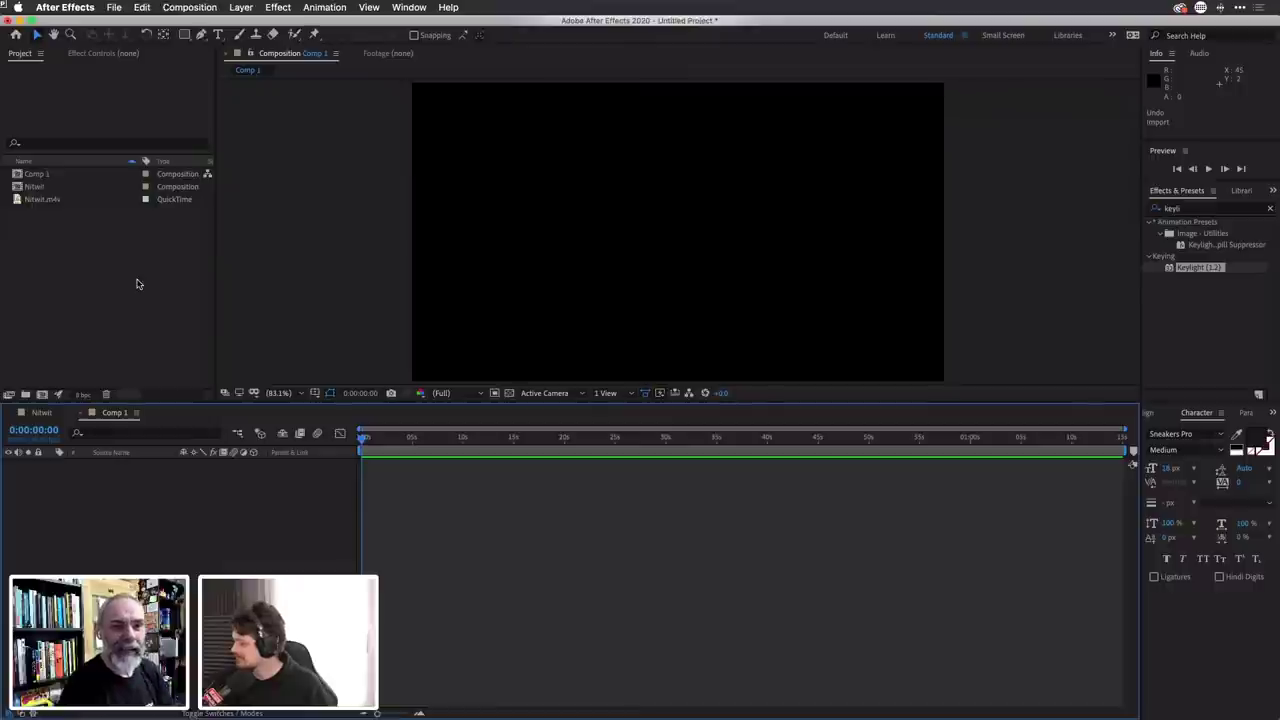
Create a 1920 x 1080, 30 fps composition named "Space Solid" with a duration of 0:01:00:00.
click(347, 260)
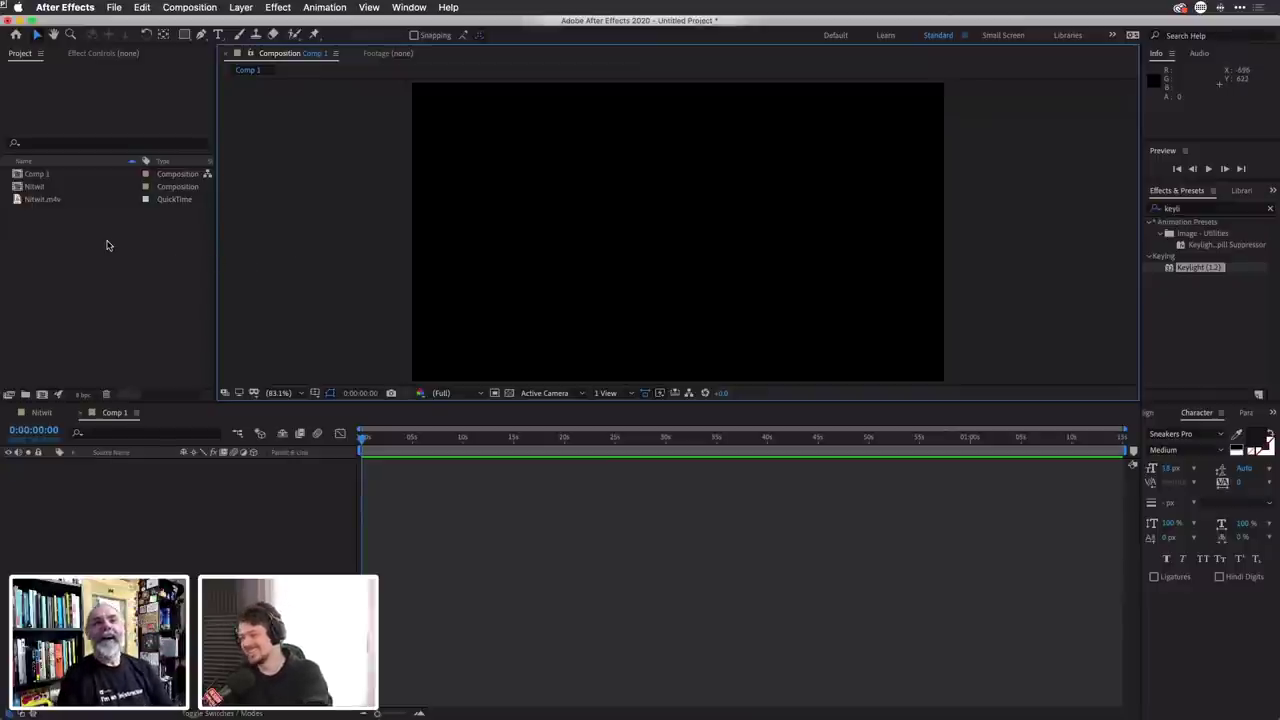
key(super+n)
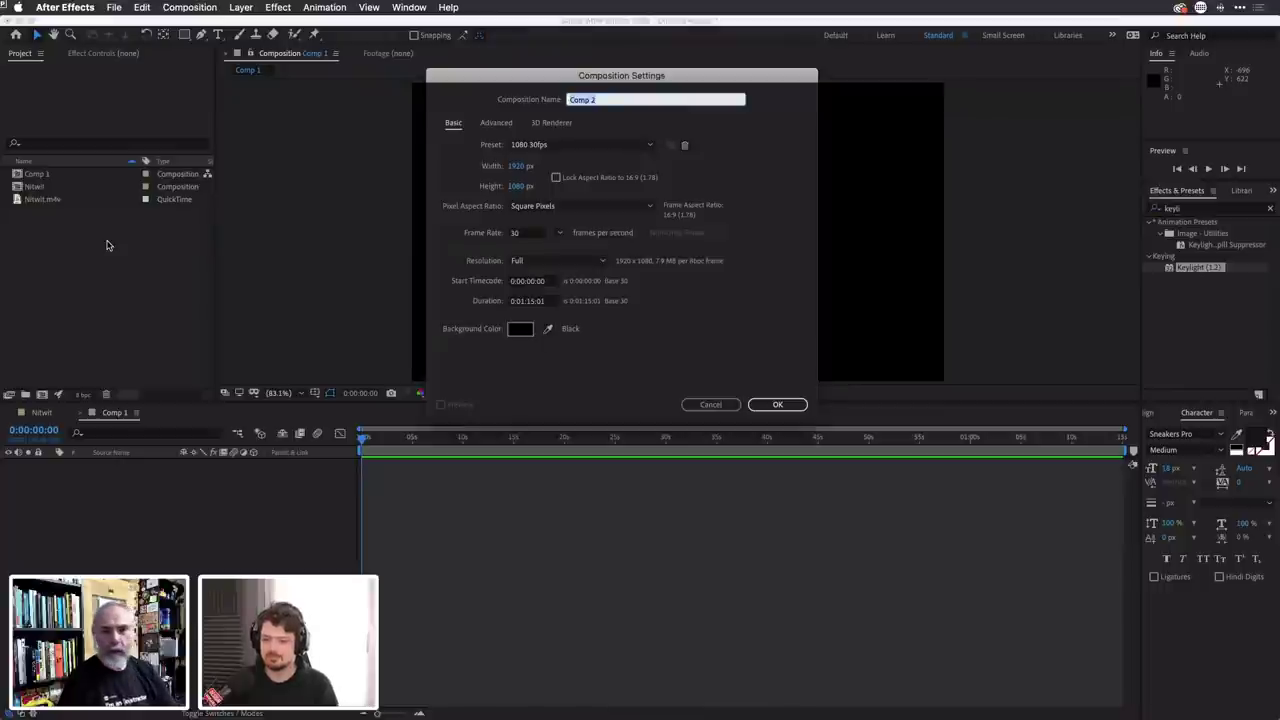
text(S)
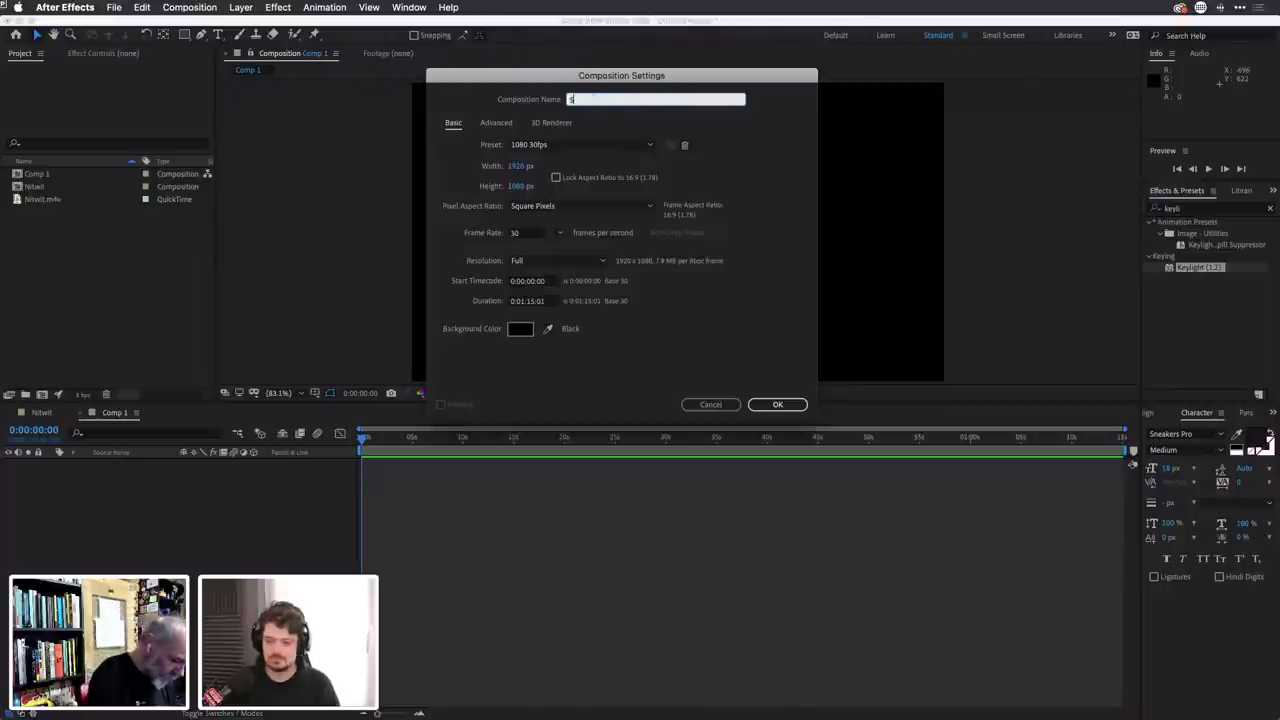
text(pace So)
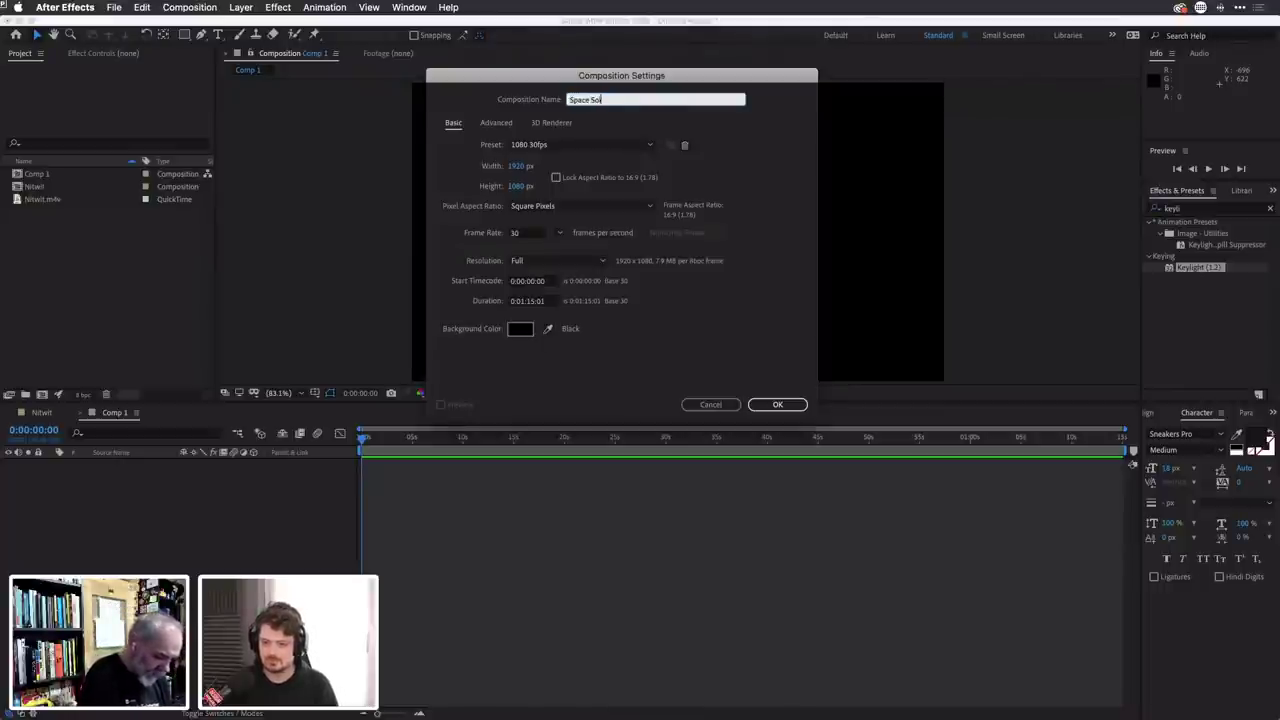
text(lid)
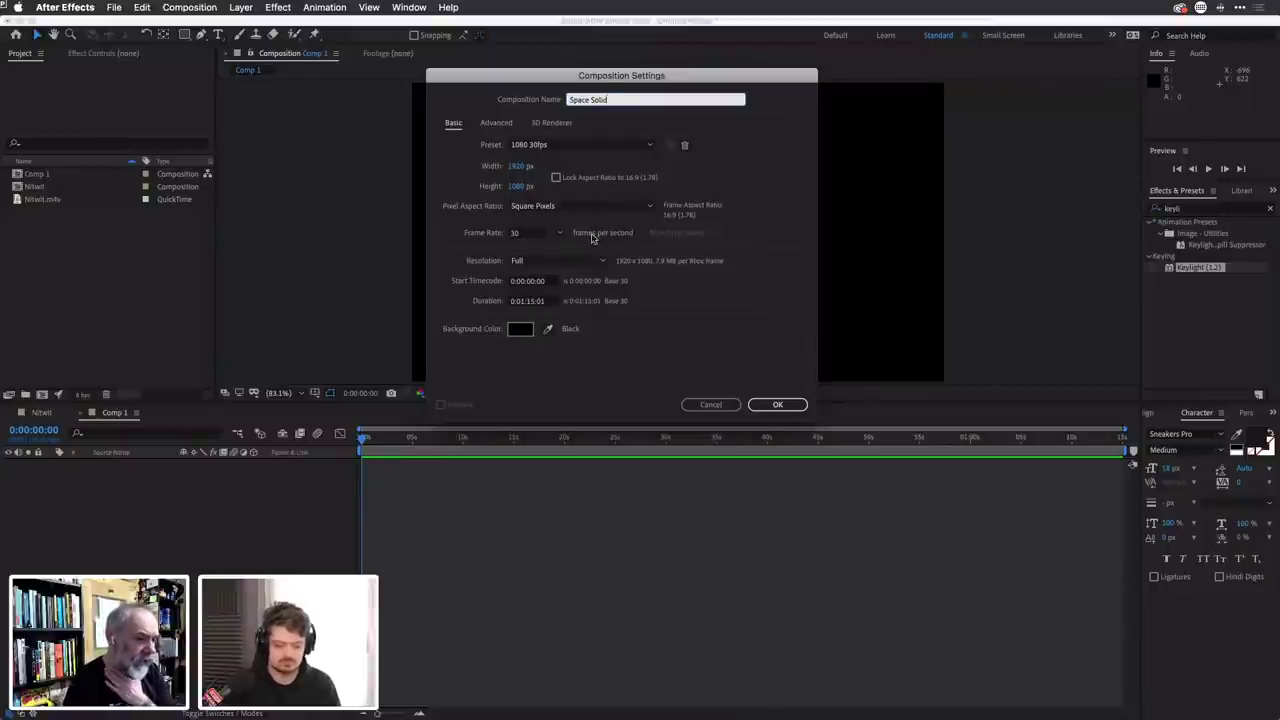
click(549, 302)
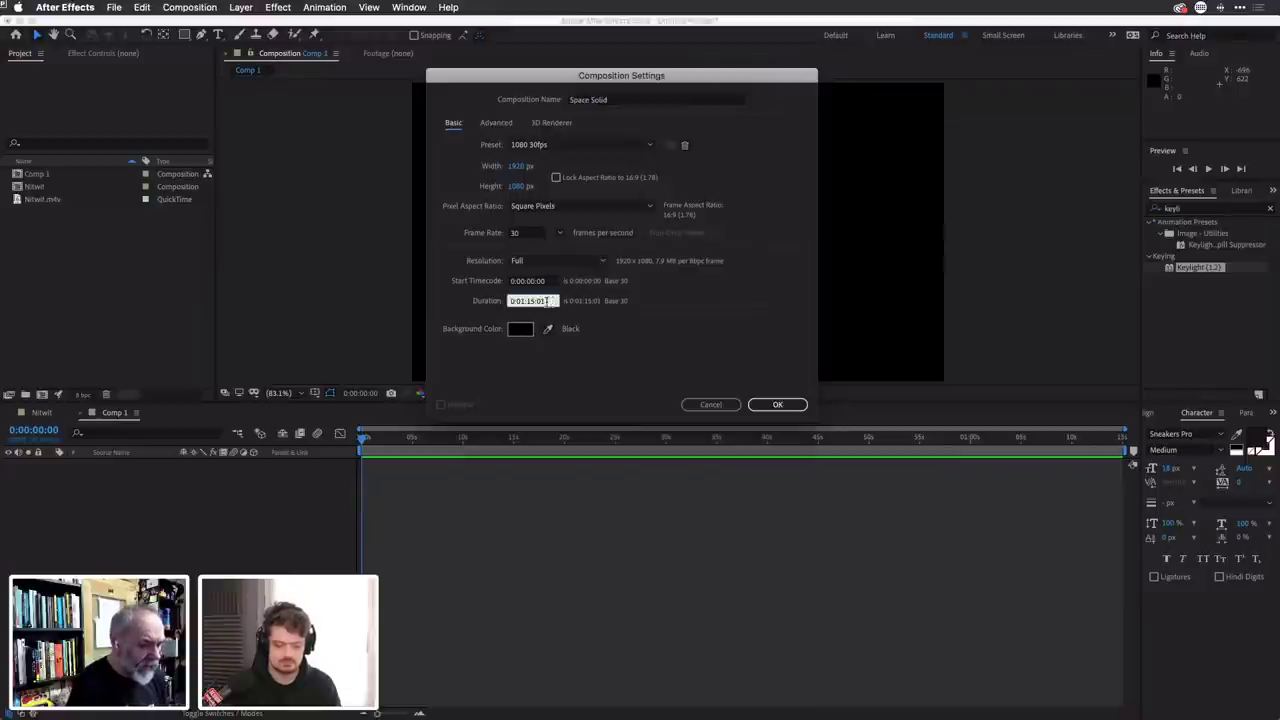
drag(552, 304, 504, 305)
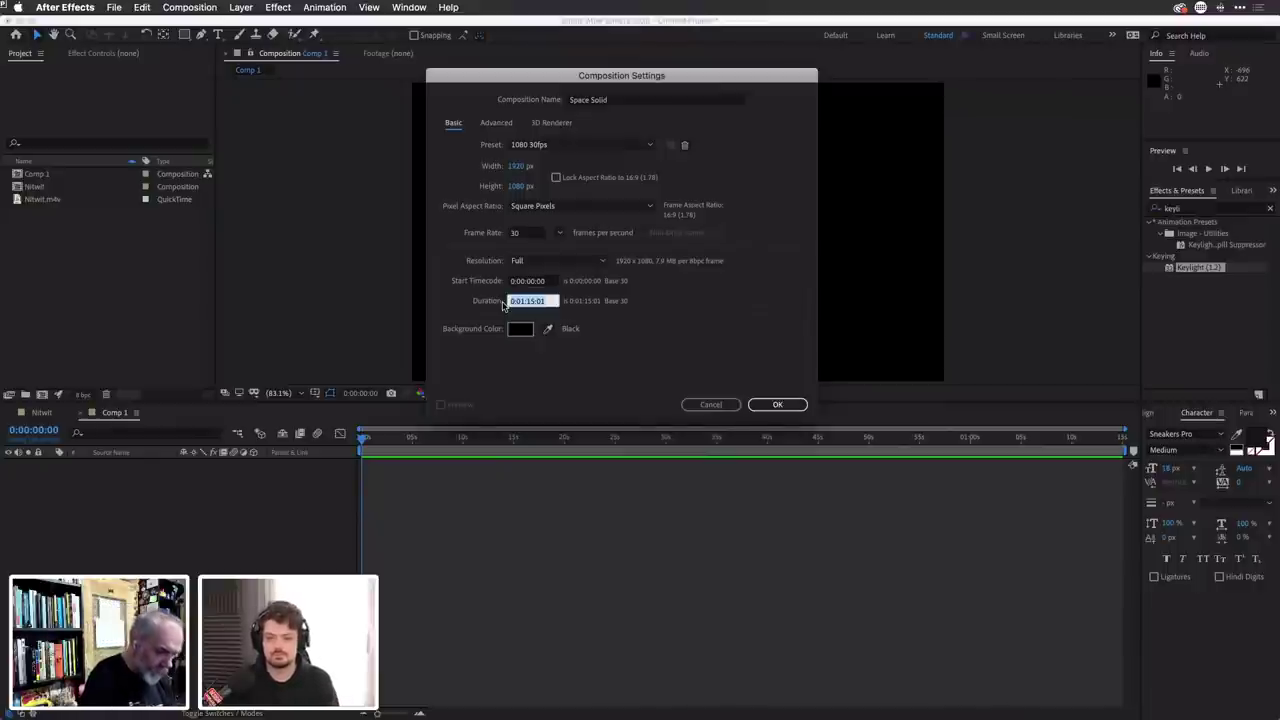
text(6000)
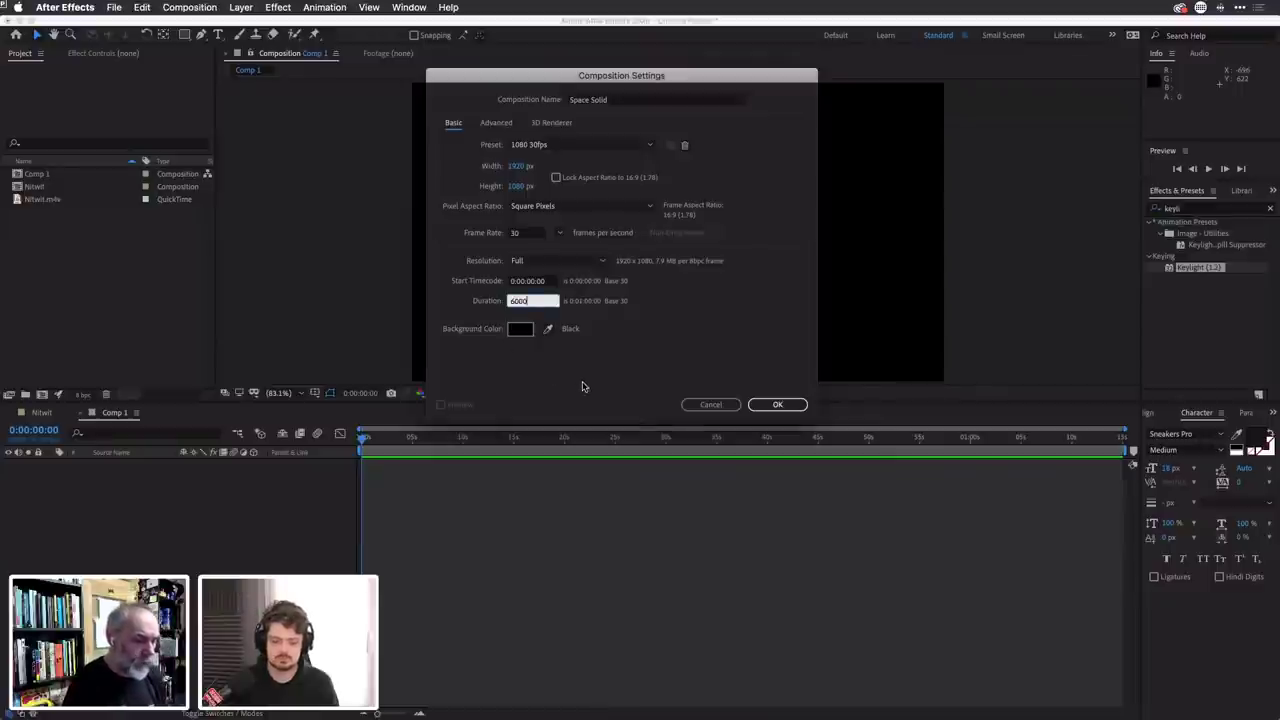
click(781, 404)
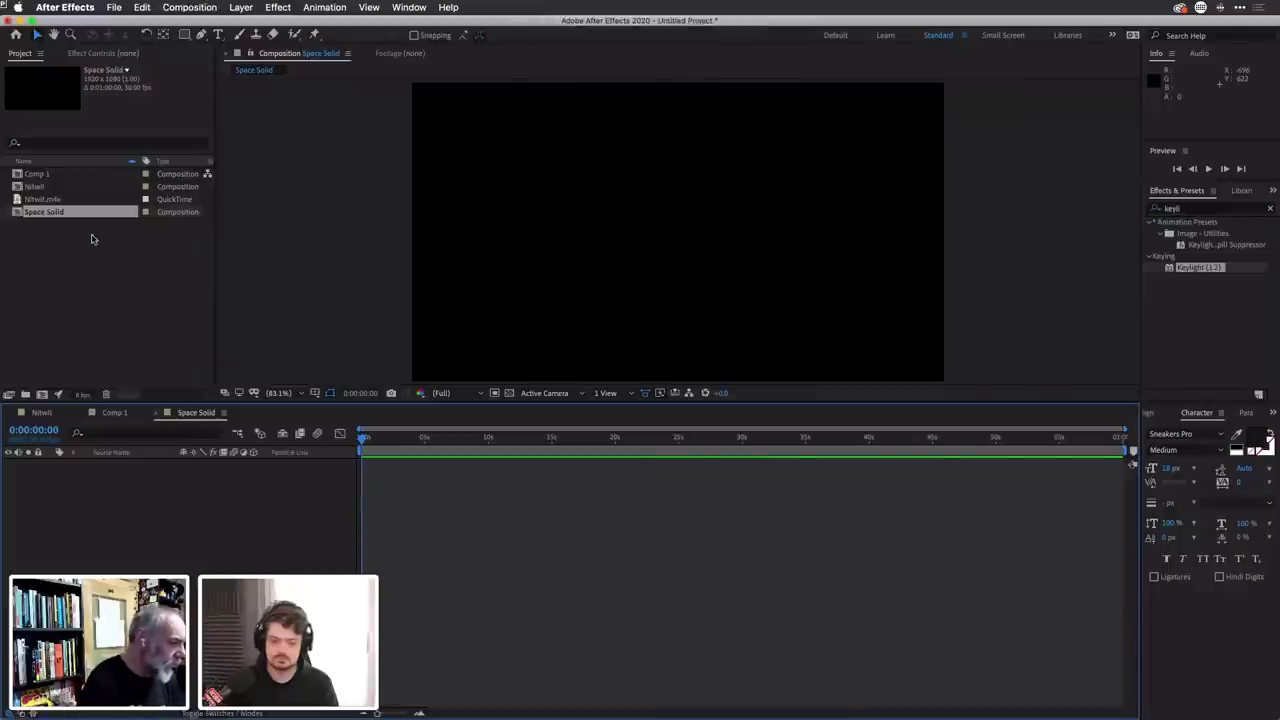
Close the timelines of the Space Solid and Comp 1 compositions.
drag(68, 217, 163, 484)
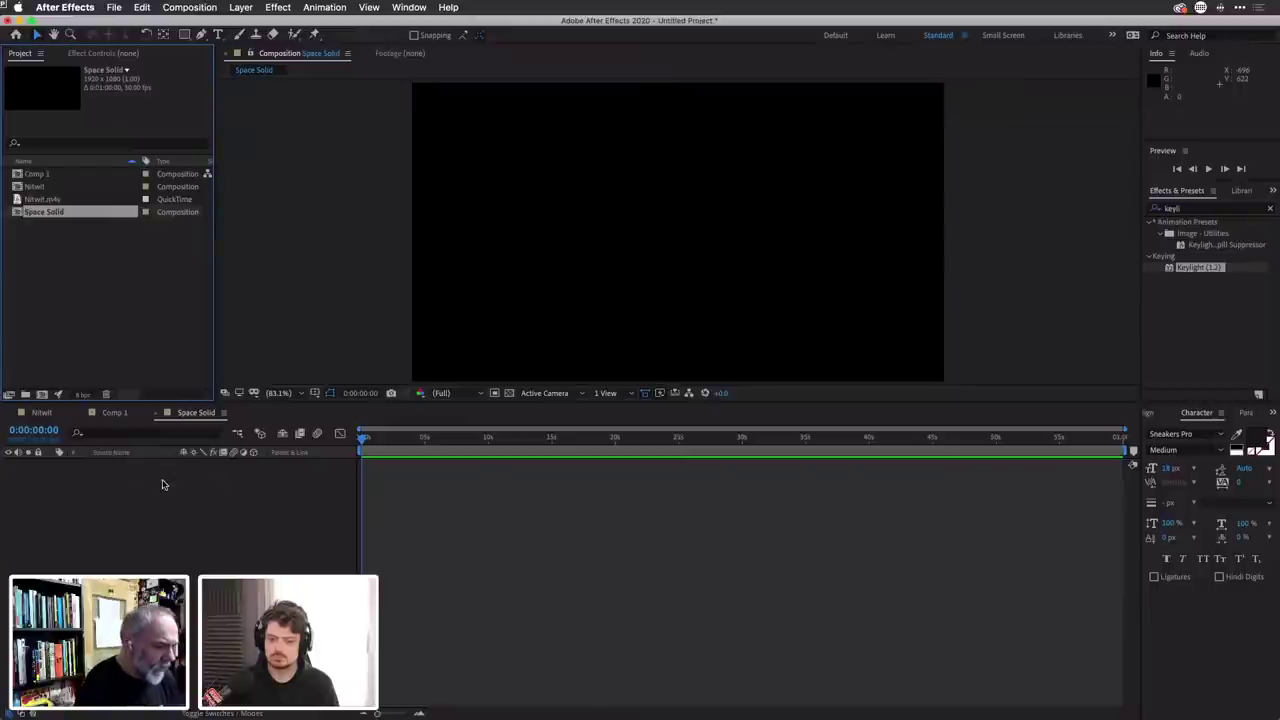
click(156, 413)
click(137, 414)
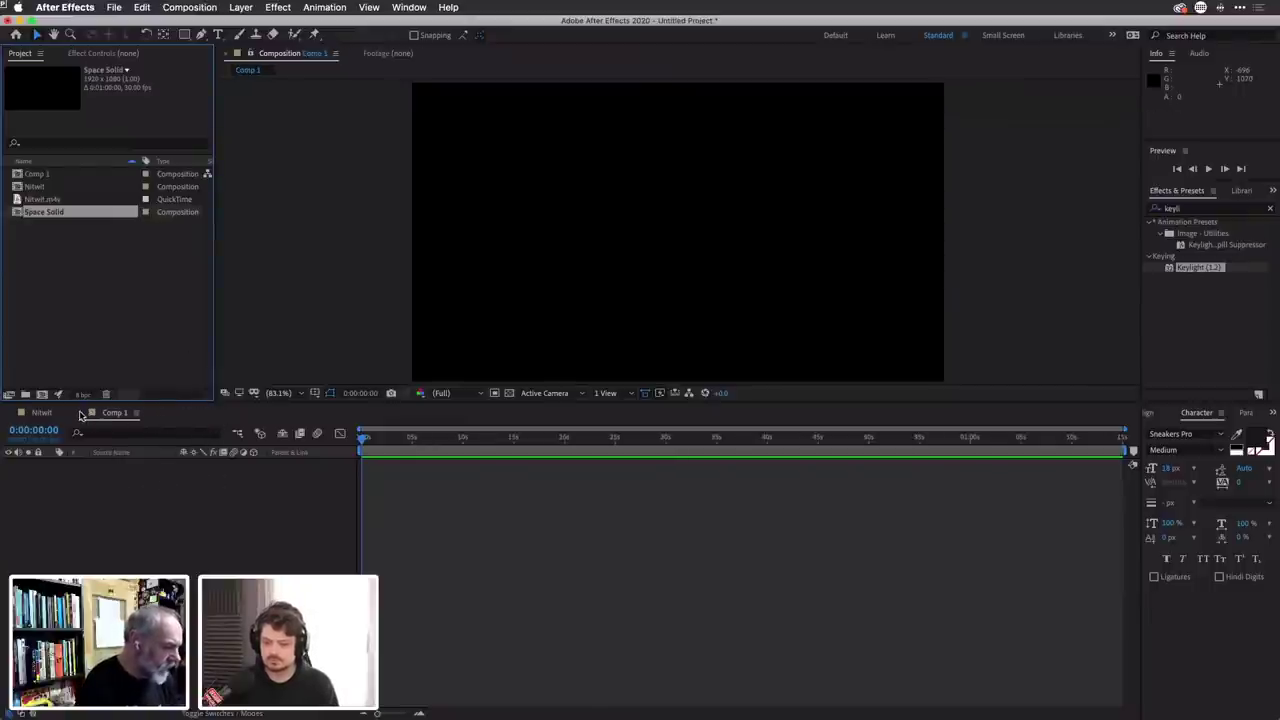
click(22, 413)
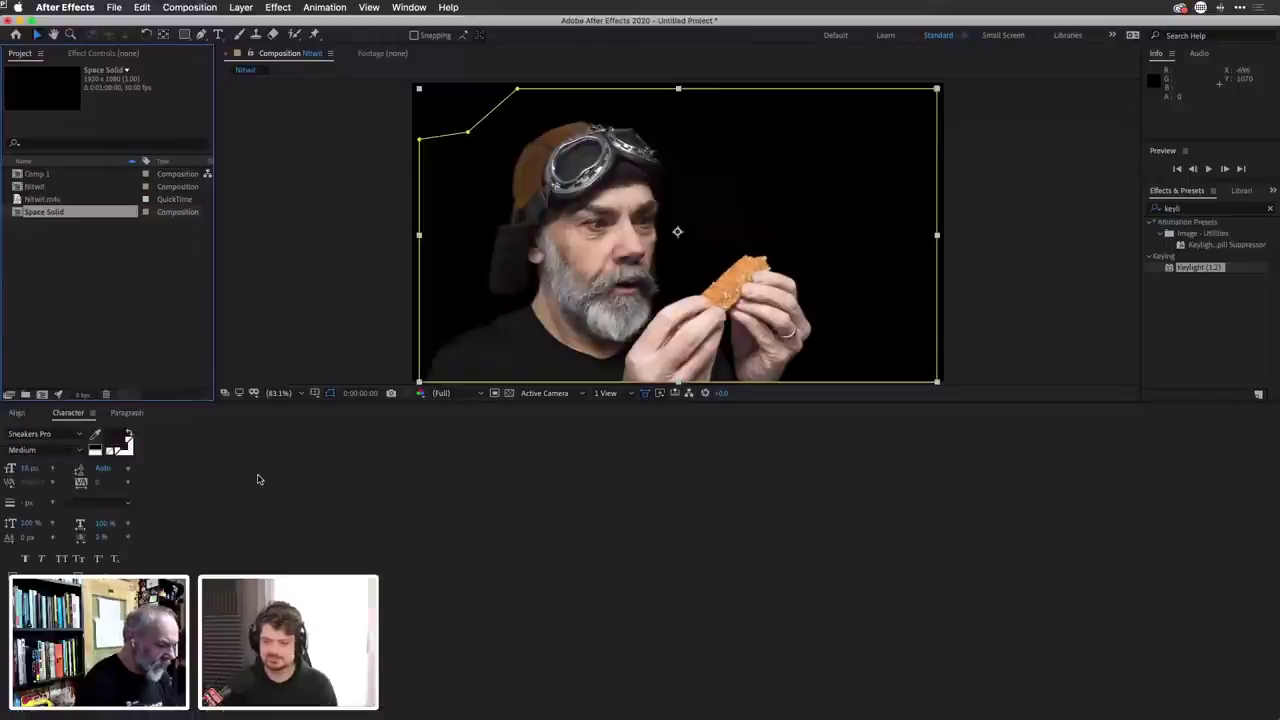
Create another one-minute composition named "Space" with the same 1080 30fps settings.
key(super+n)
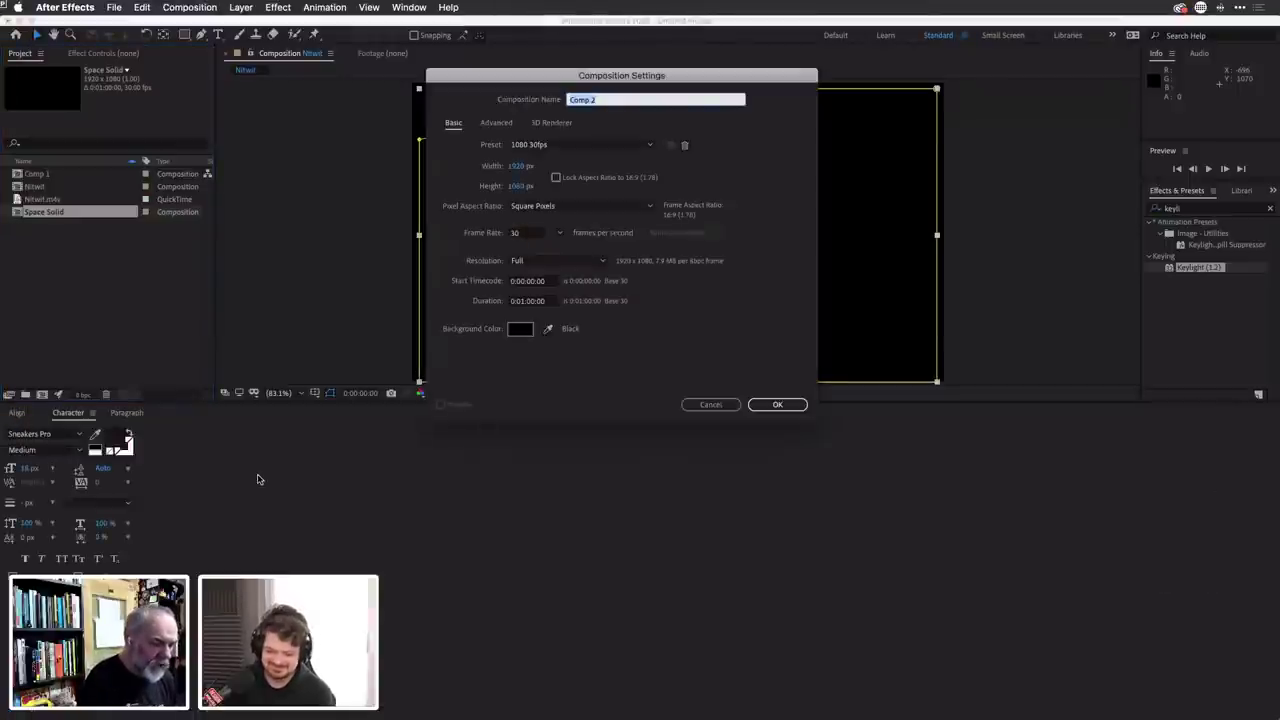
text(Space)
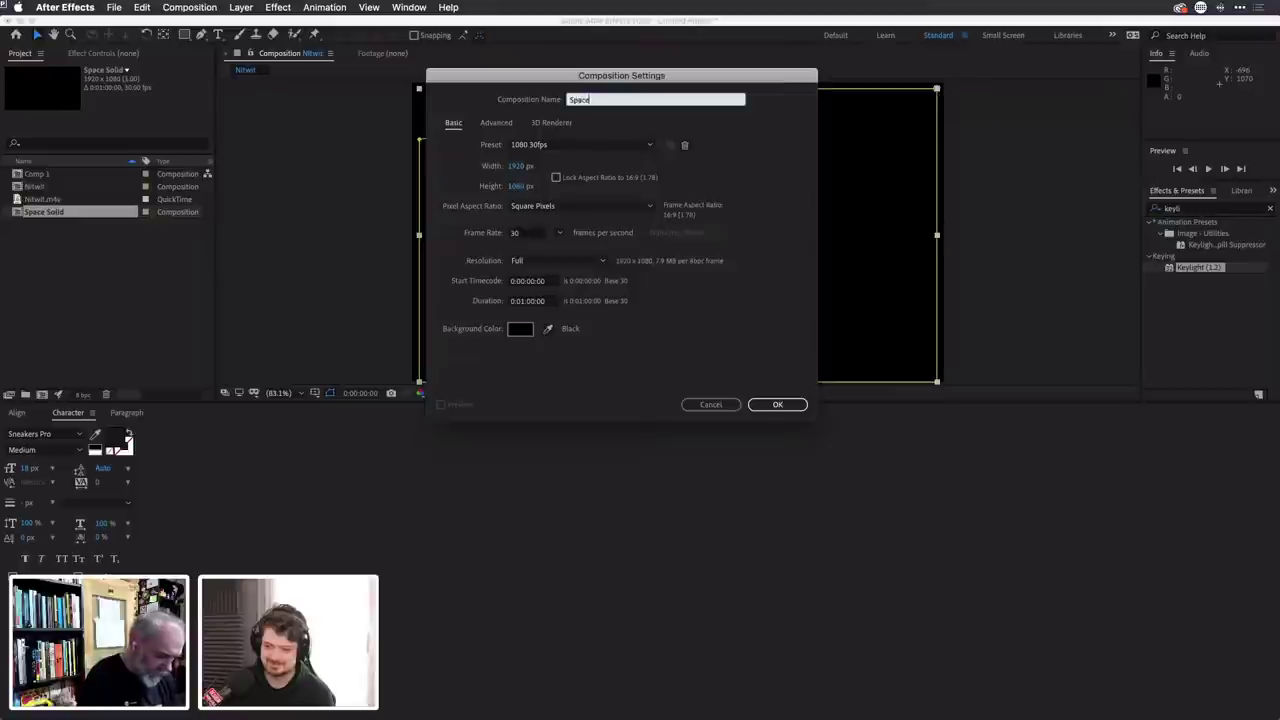
key(Return)
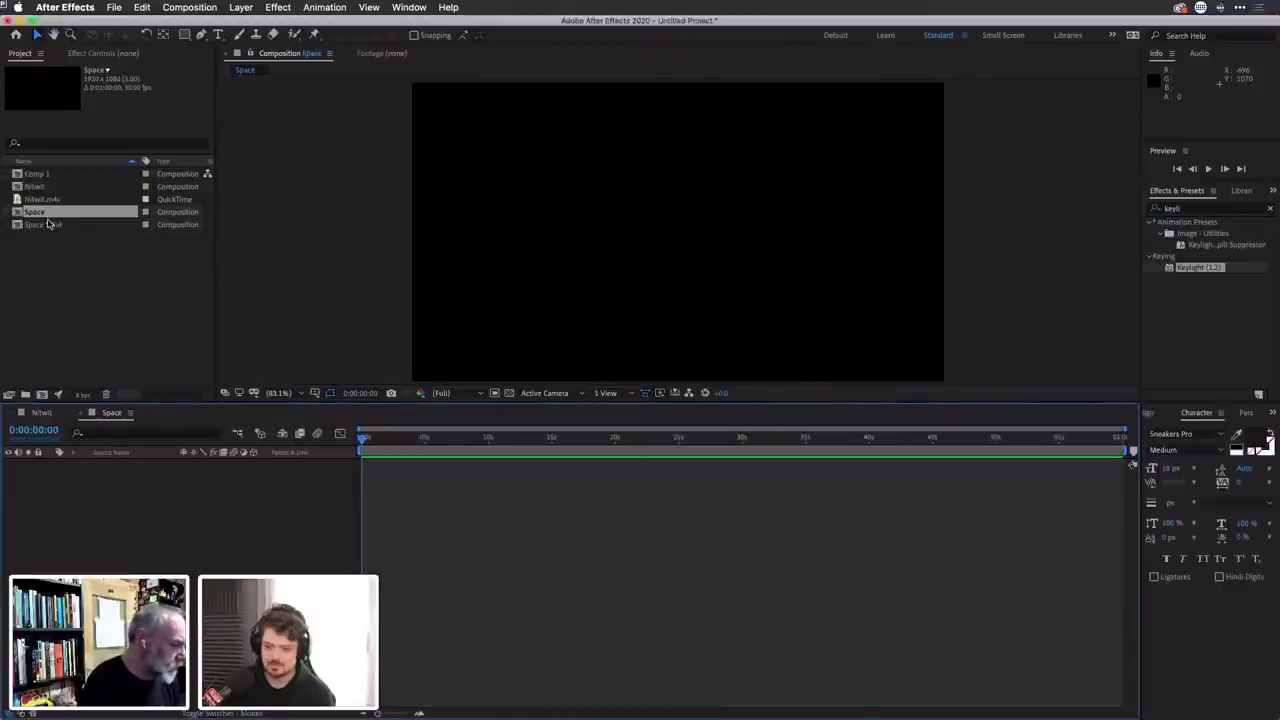
drag(50, 224, 75, 257)
drag(224, 532, 215, 515)
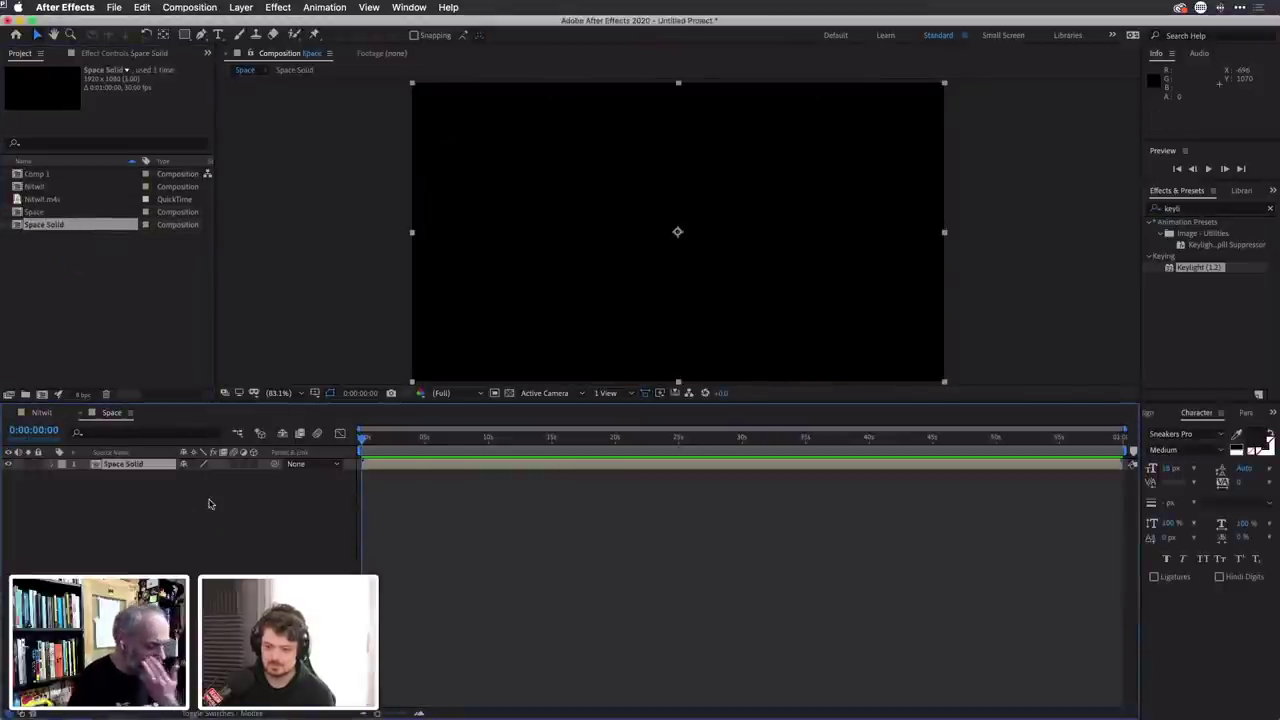
drag(364, 440, 294, 427)
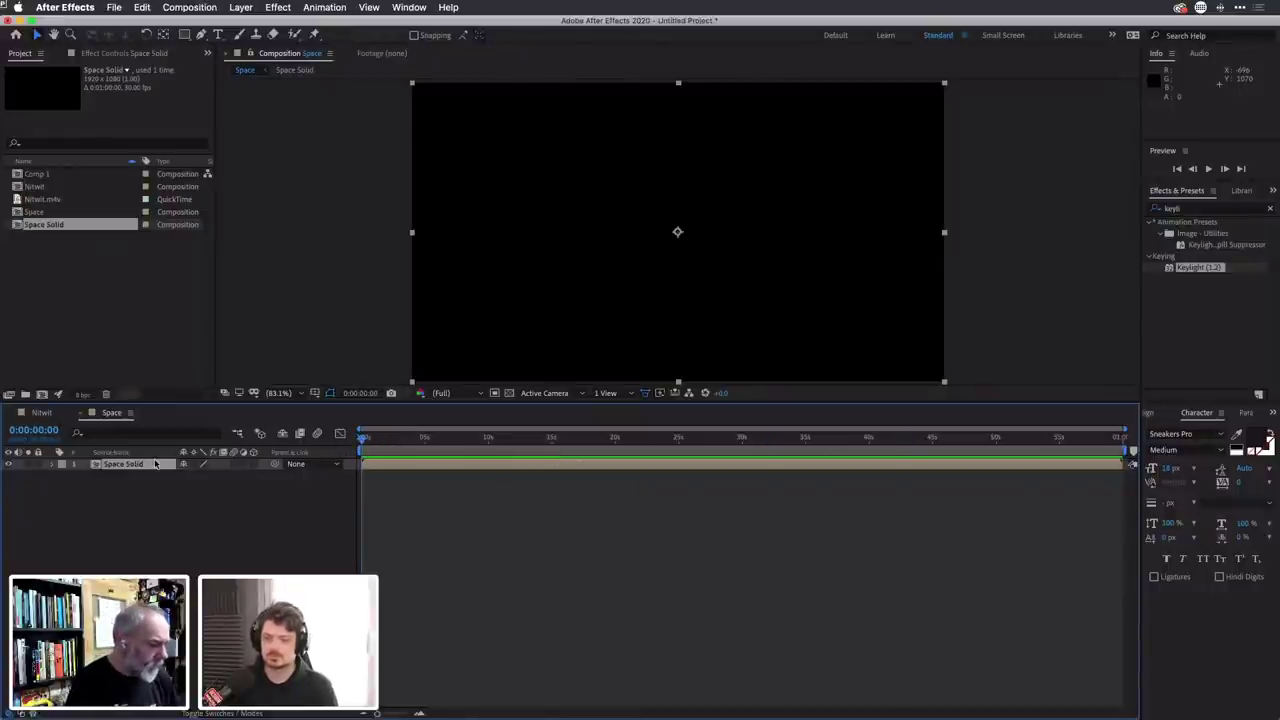
key(Delete)
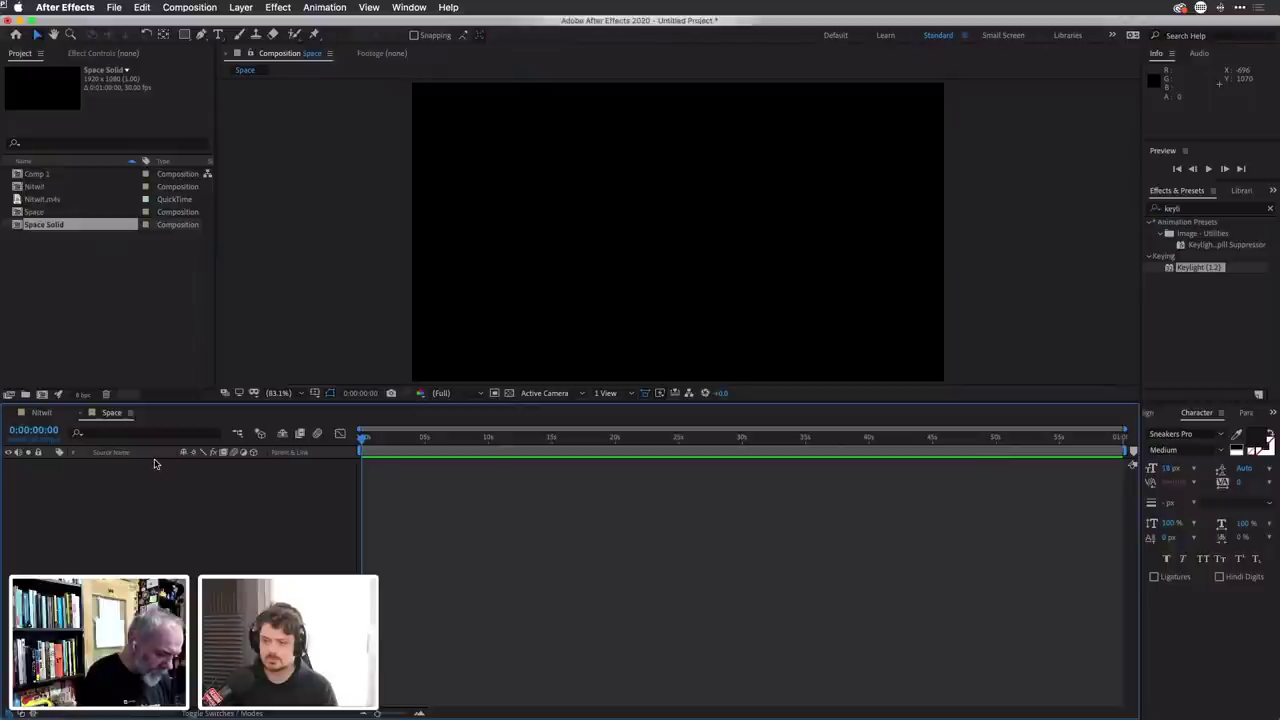
key(super+y)
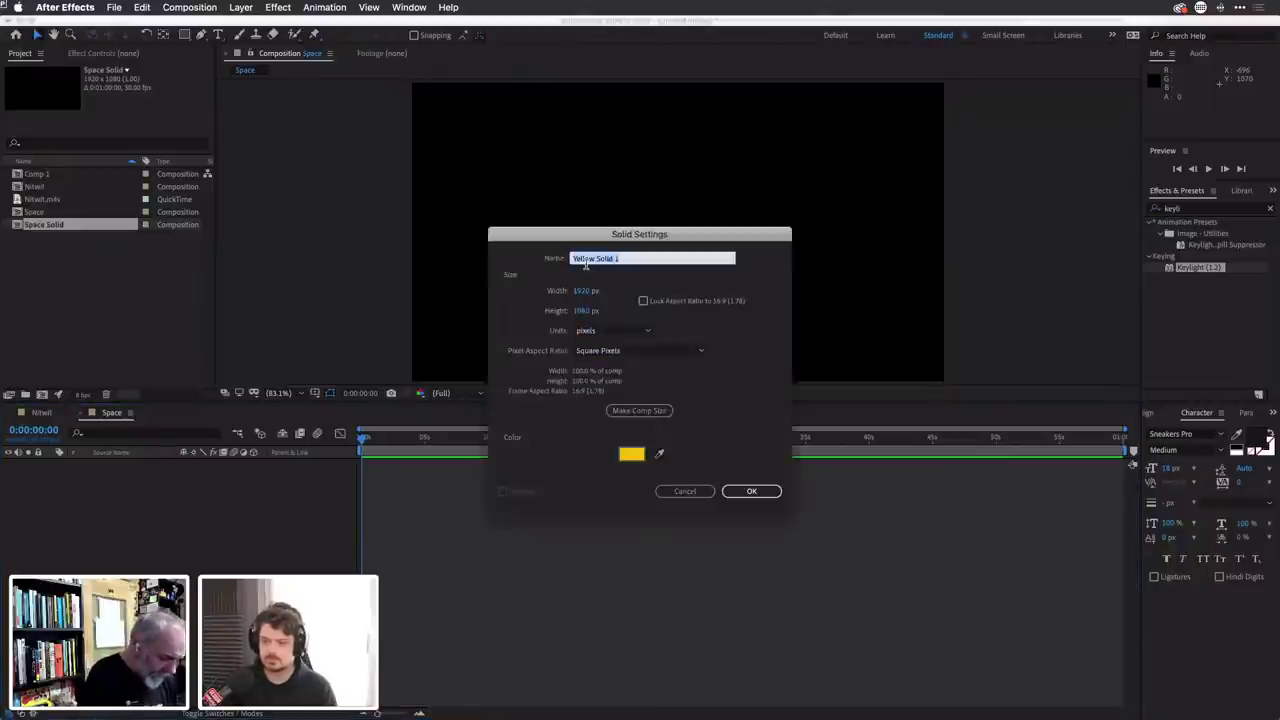
text(Space)
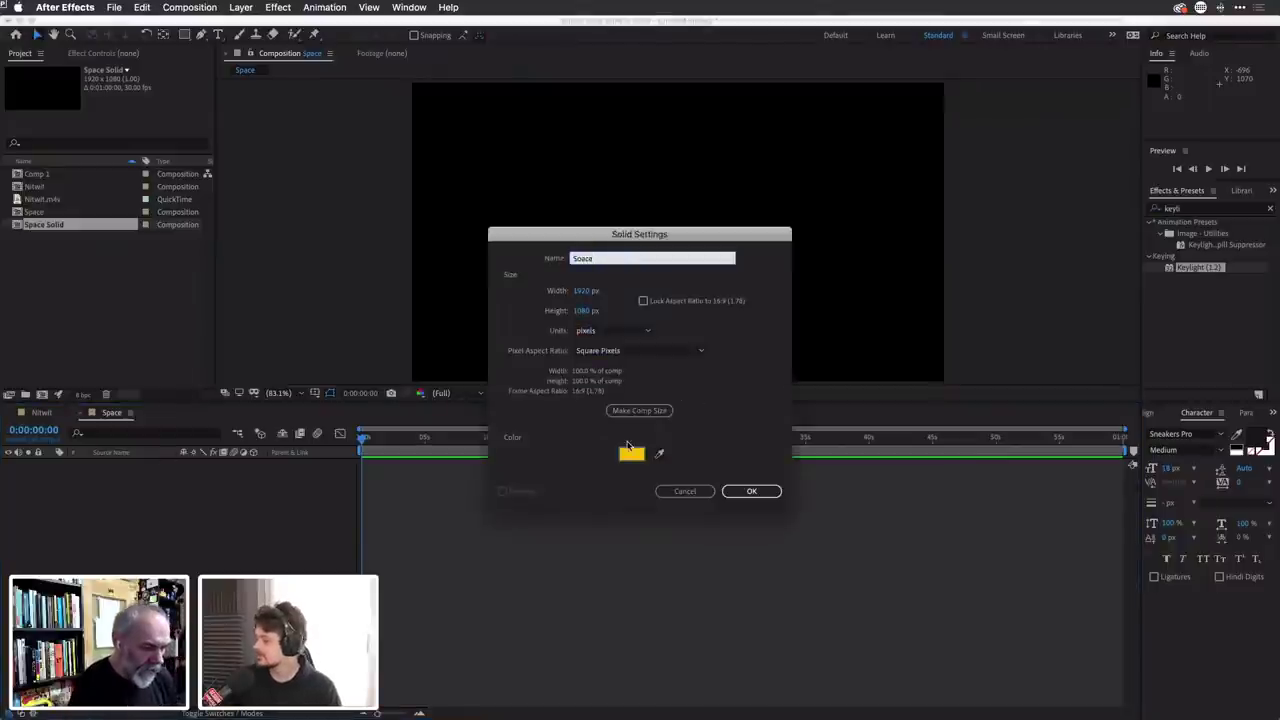
click(631, 454)
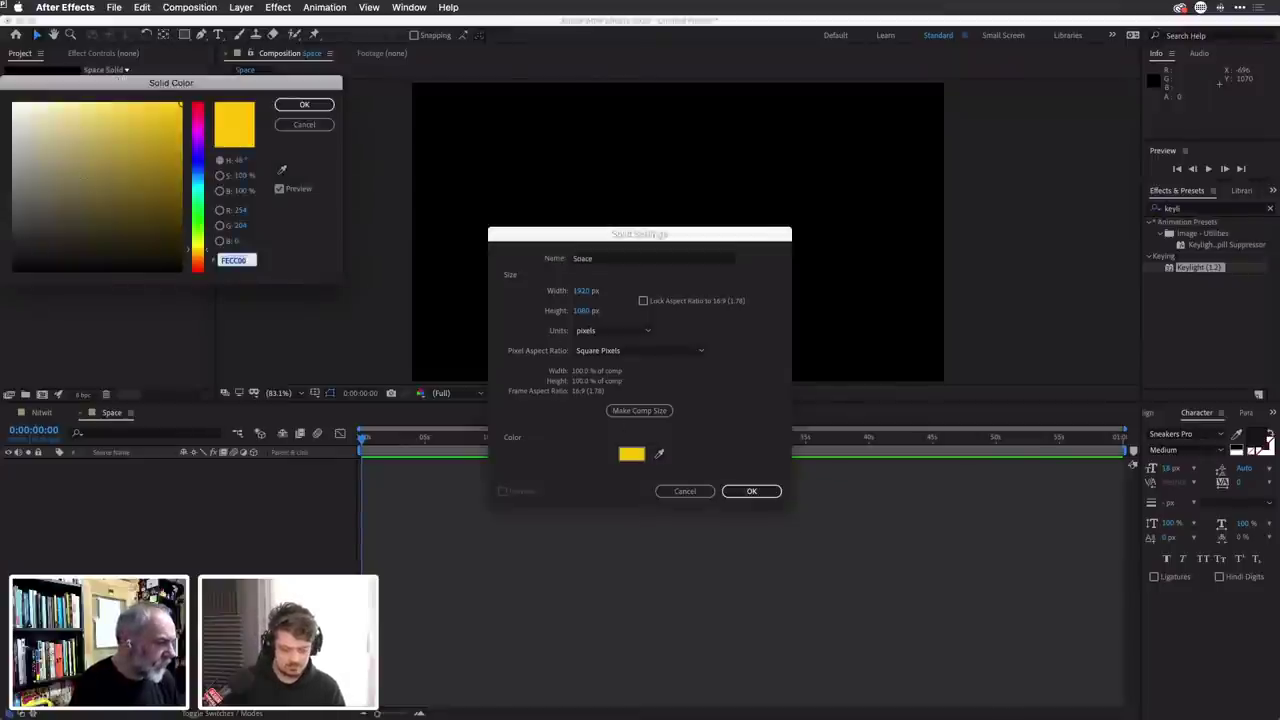
drag(85, 203, 20, 272)
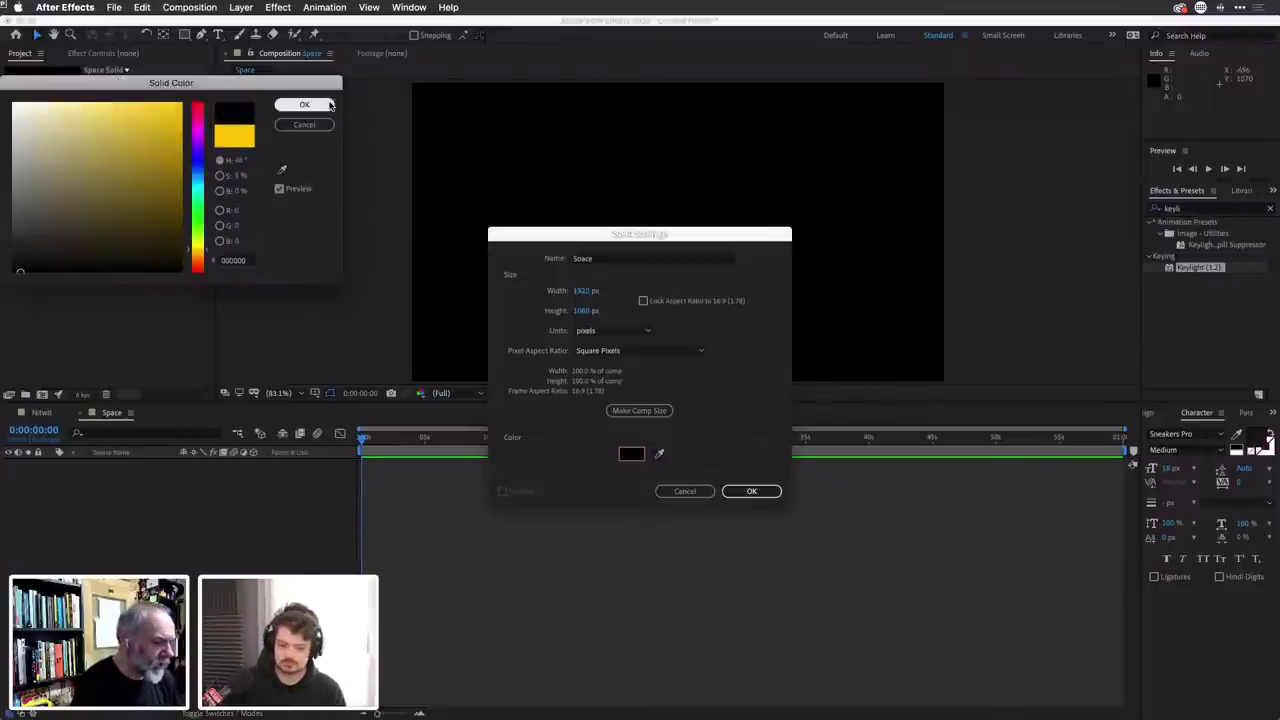
click(328, 106)
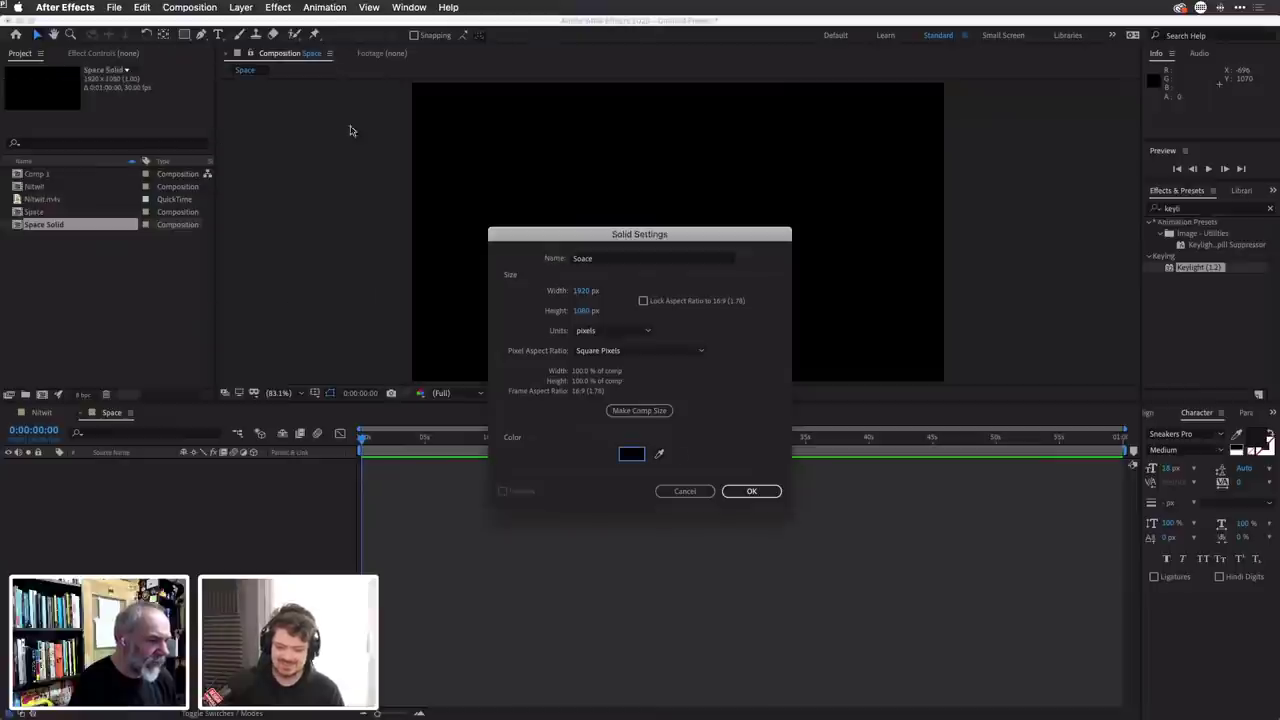
click(748, 491)
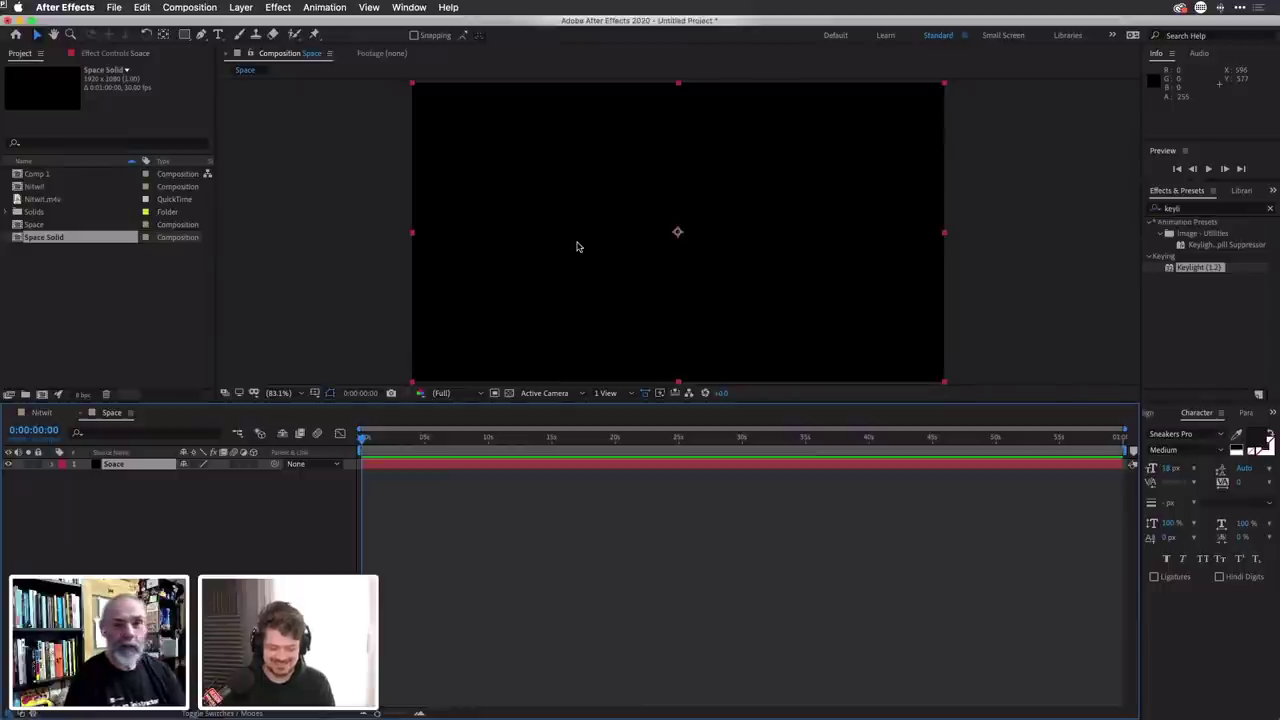
click(152, 467)
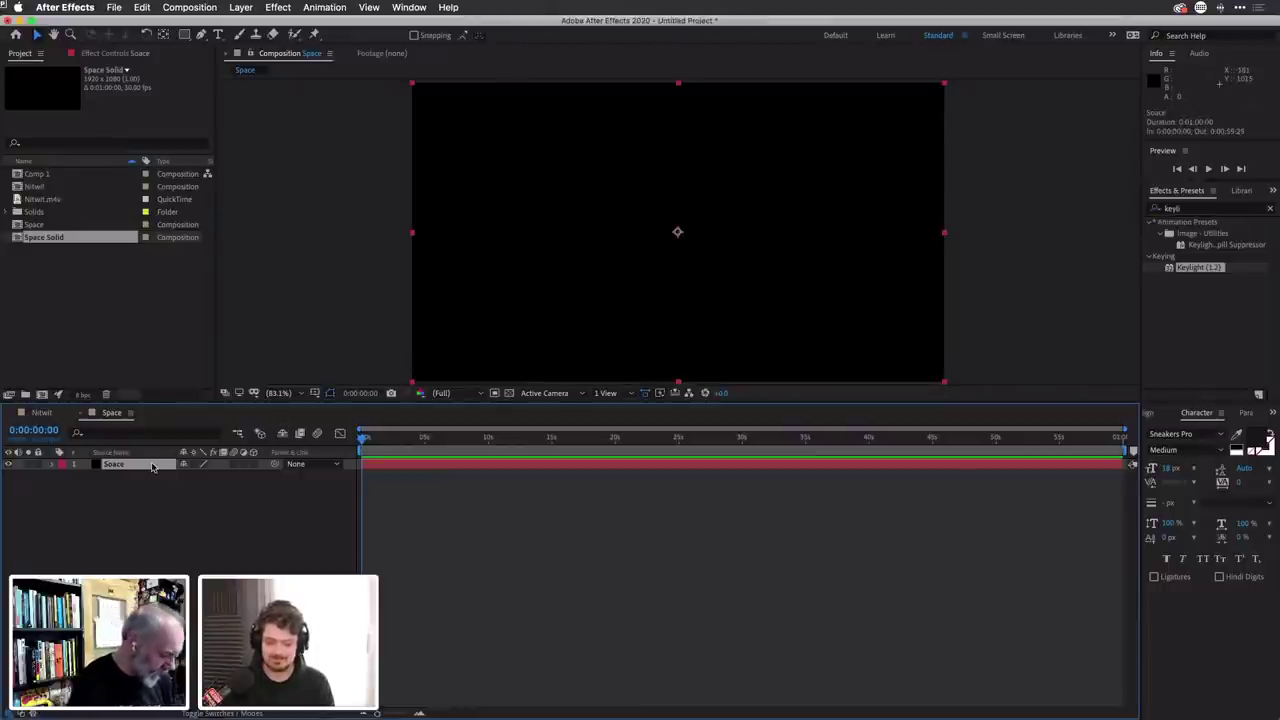
key(super+d)
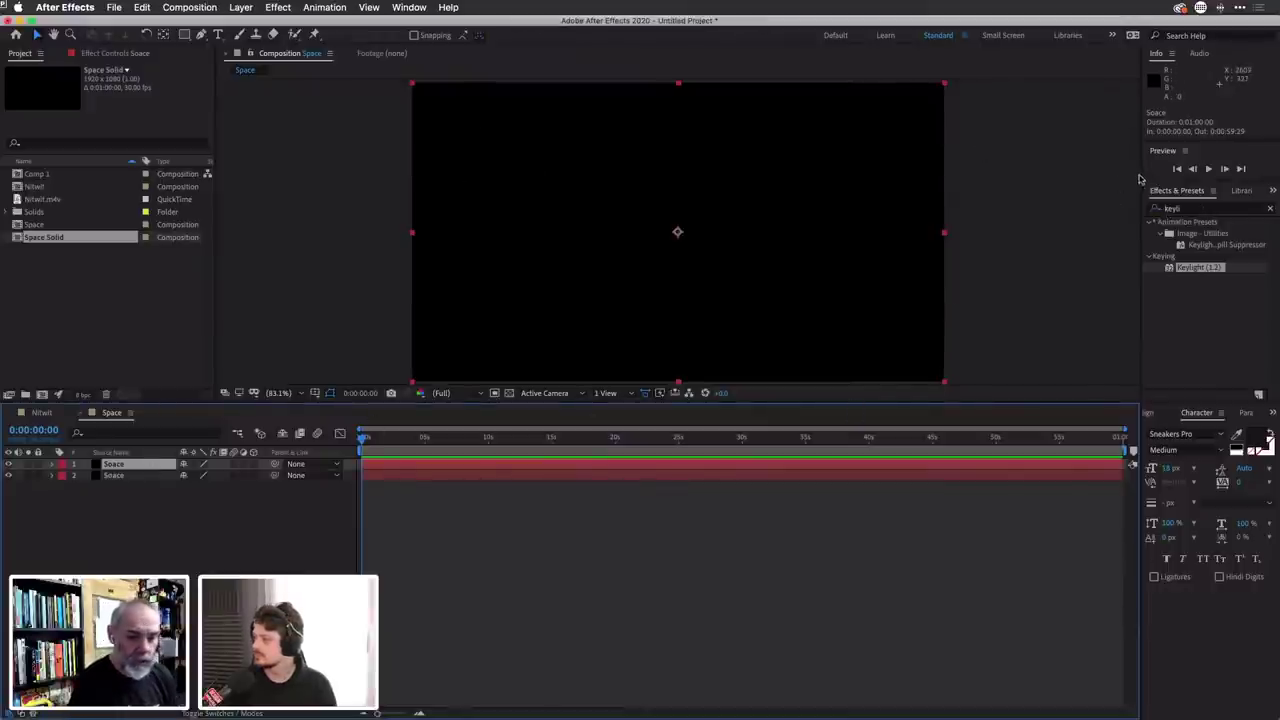
Apply the CC Ball Action effect to the upper Space layer with a Grid Spacing of 37.
click(1198, 207)
double_click(1198, 207)
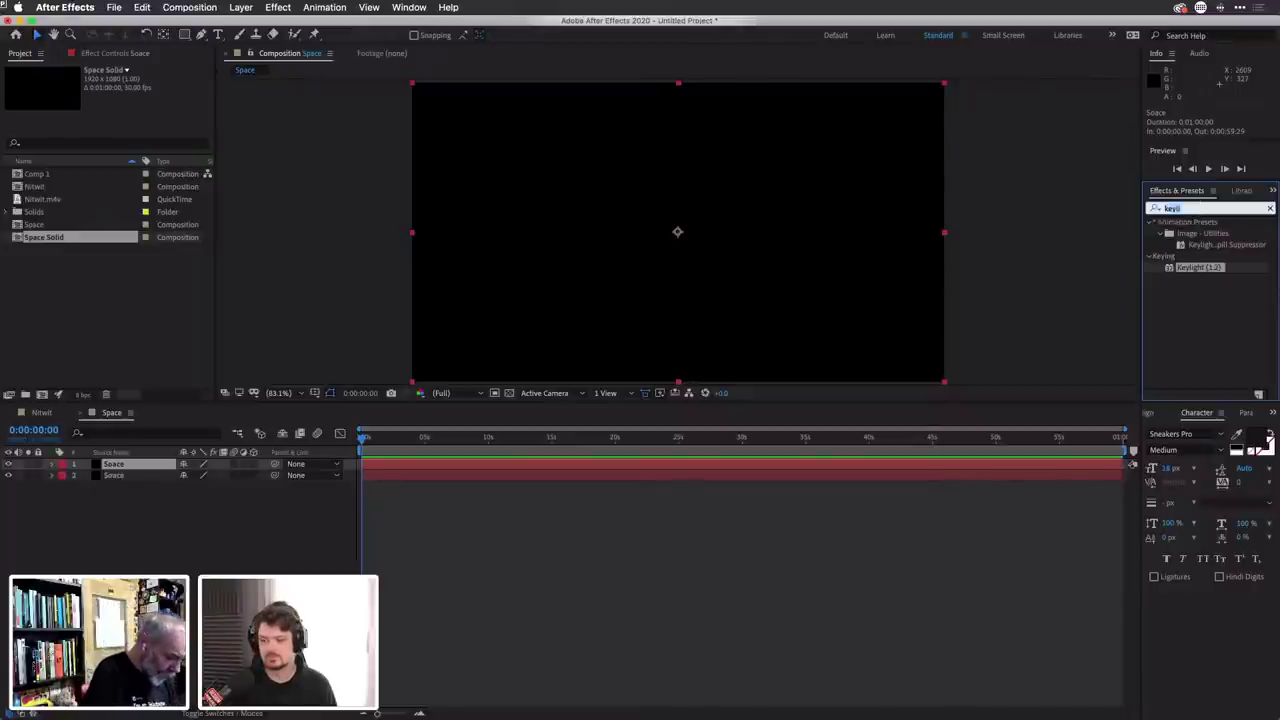
text(Ball)
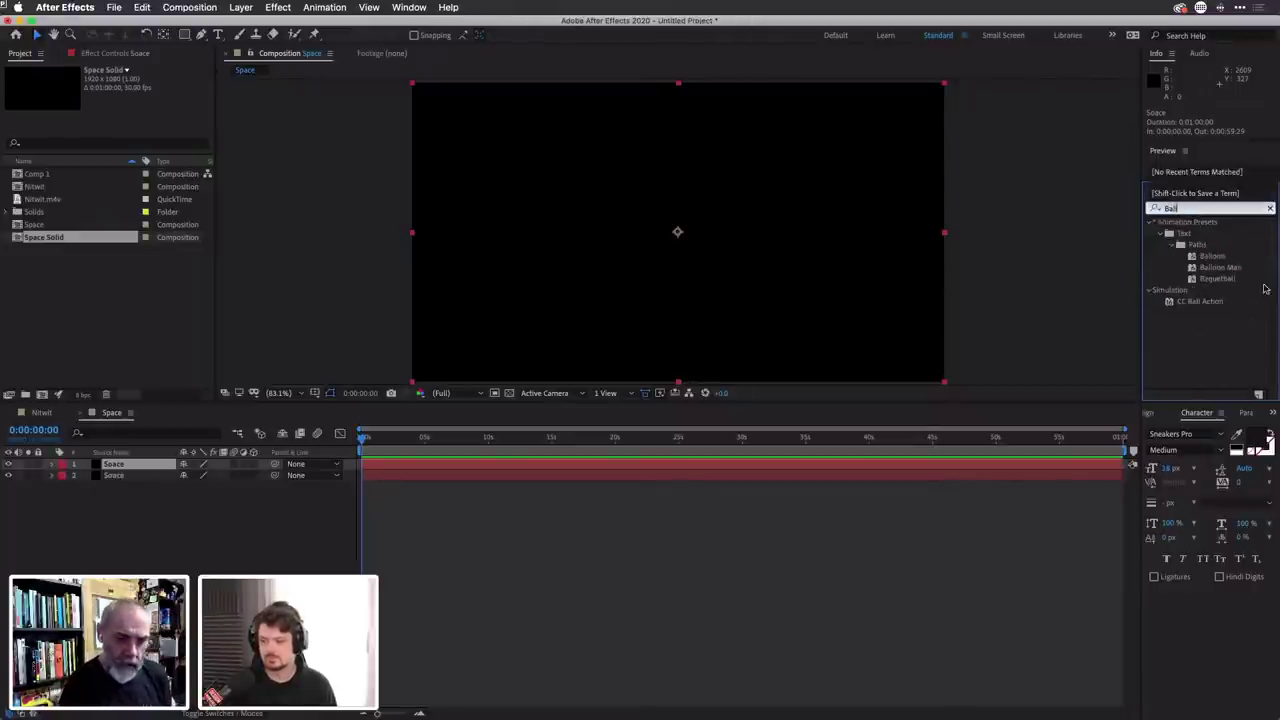
drag(1166, 306, 586, 323)
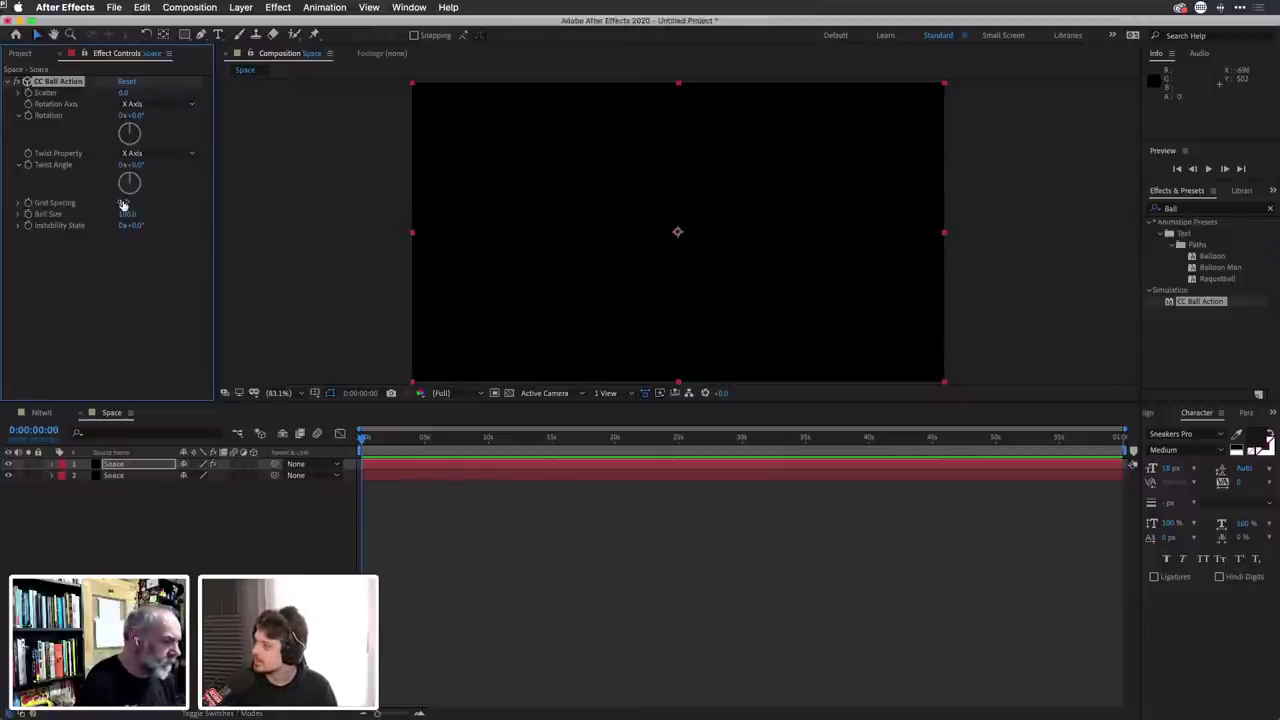
drag(122, 203, 141, 204)
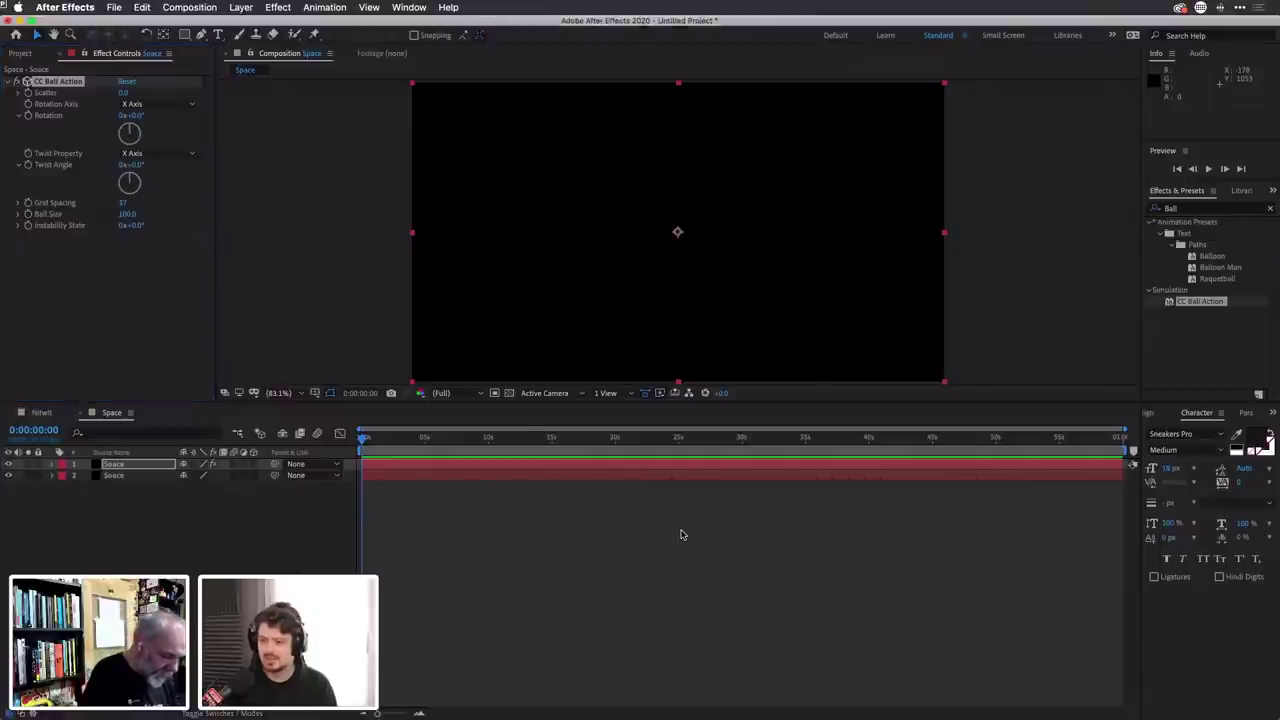
Set the duration of the Space composition to 6 seconds.
key(super+k)
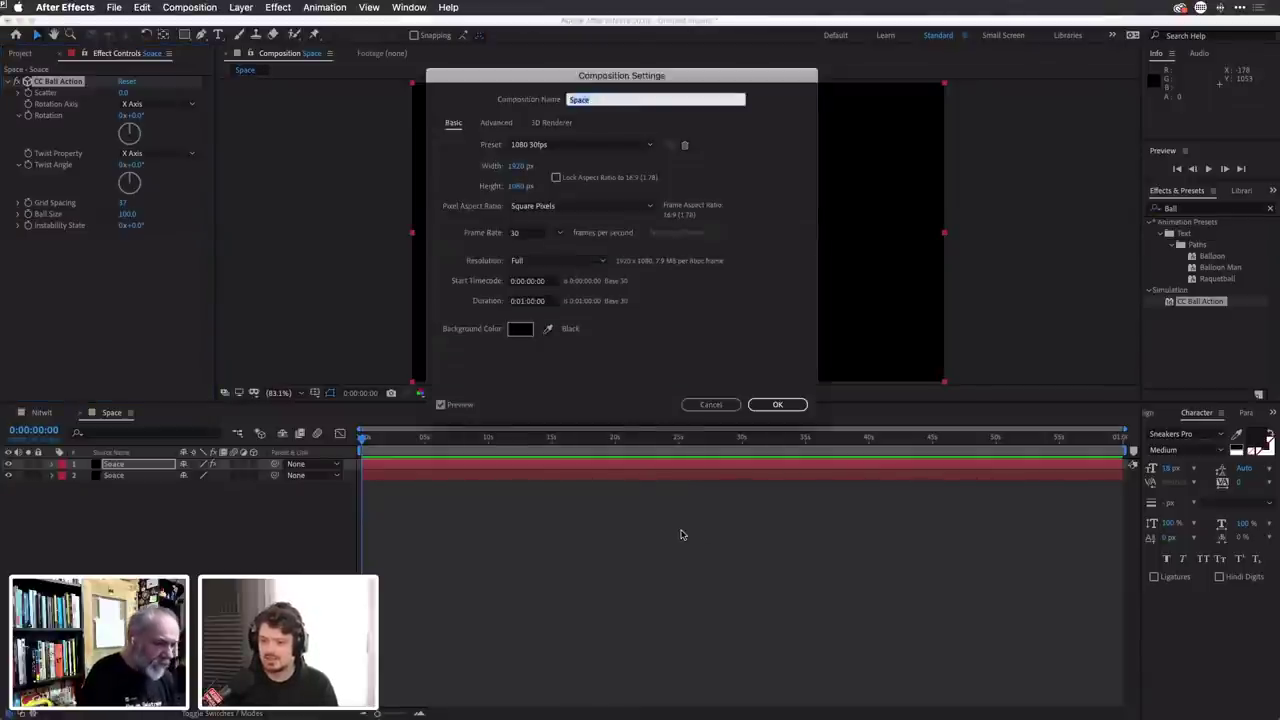
click(547, 300)
double_click(548, 300)
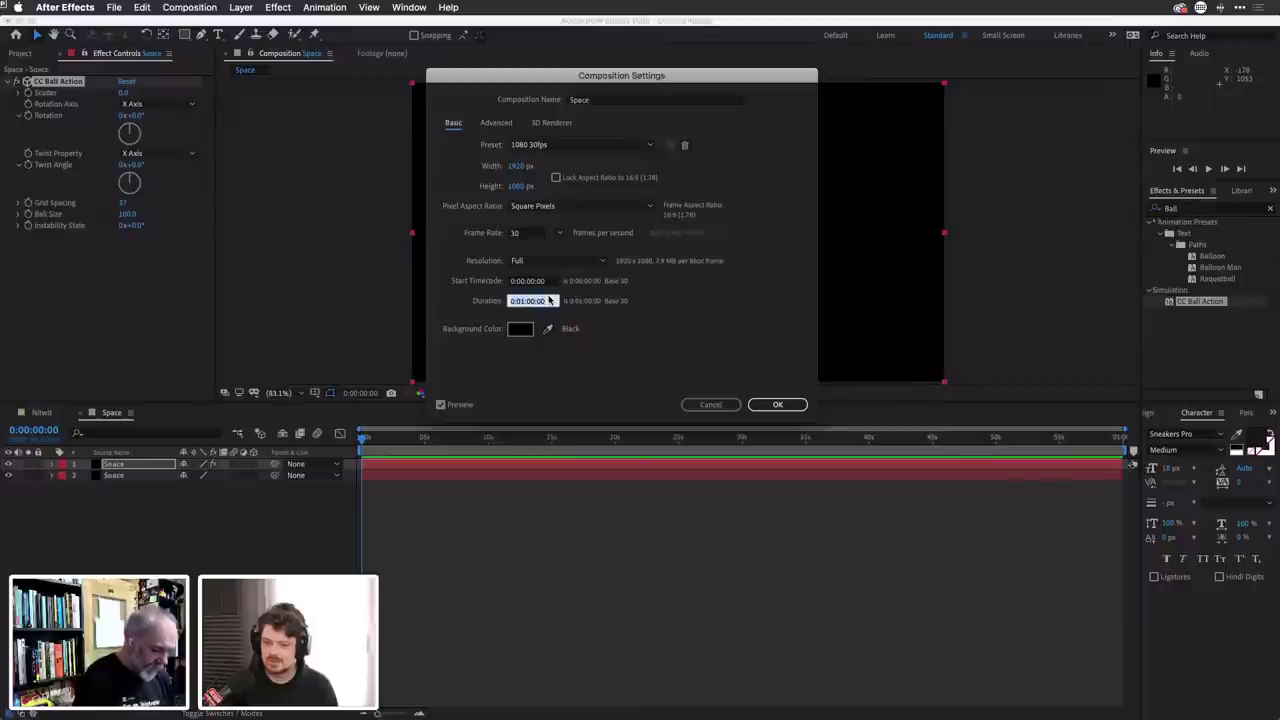
text(600)
key(Return)
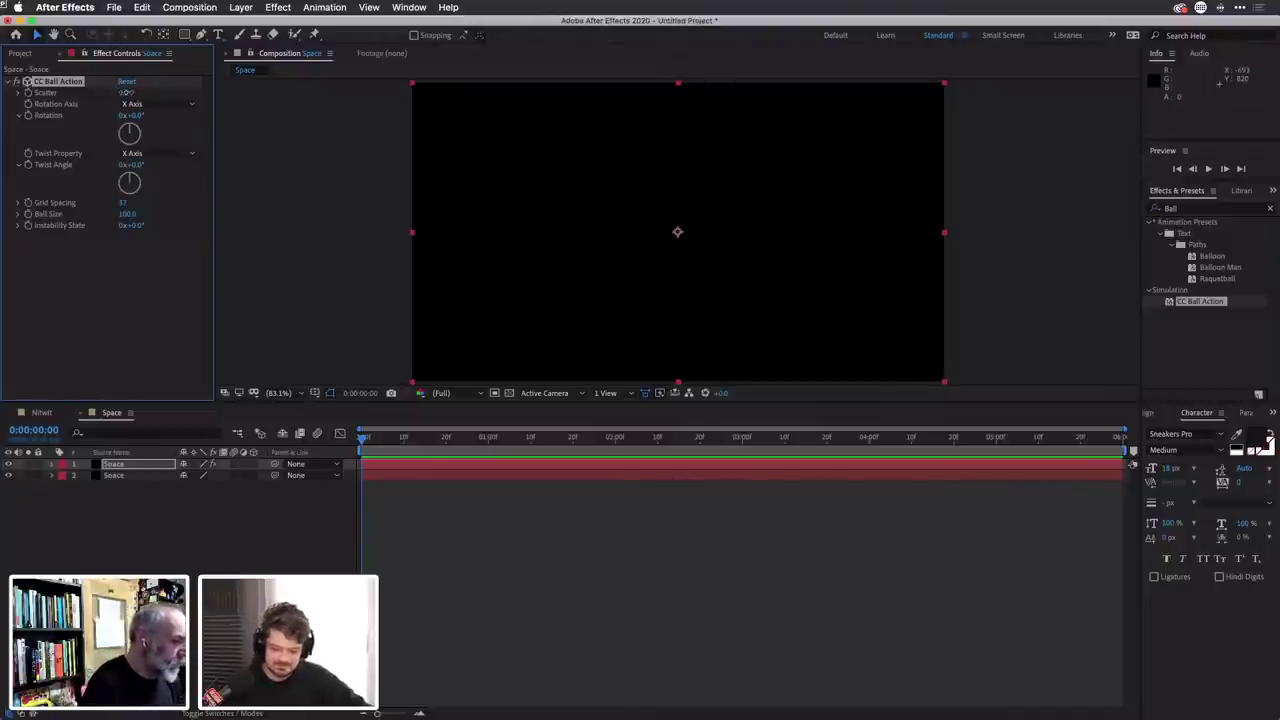
Set the Scatter value of the CC Ball Action effect to 125.
drag(124, 92, 204, 92)
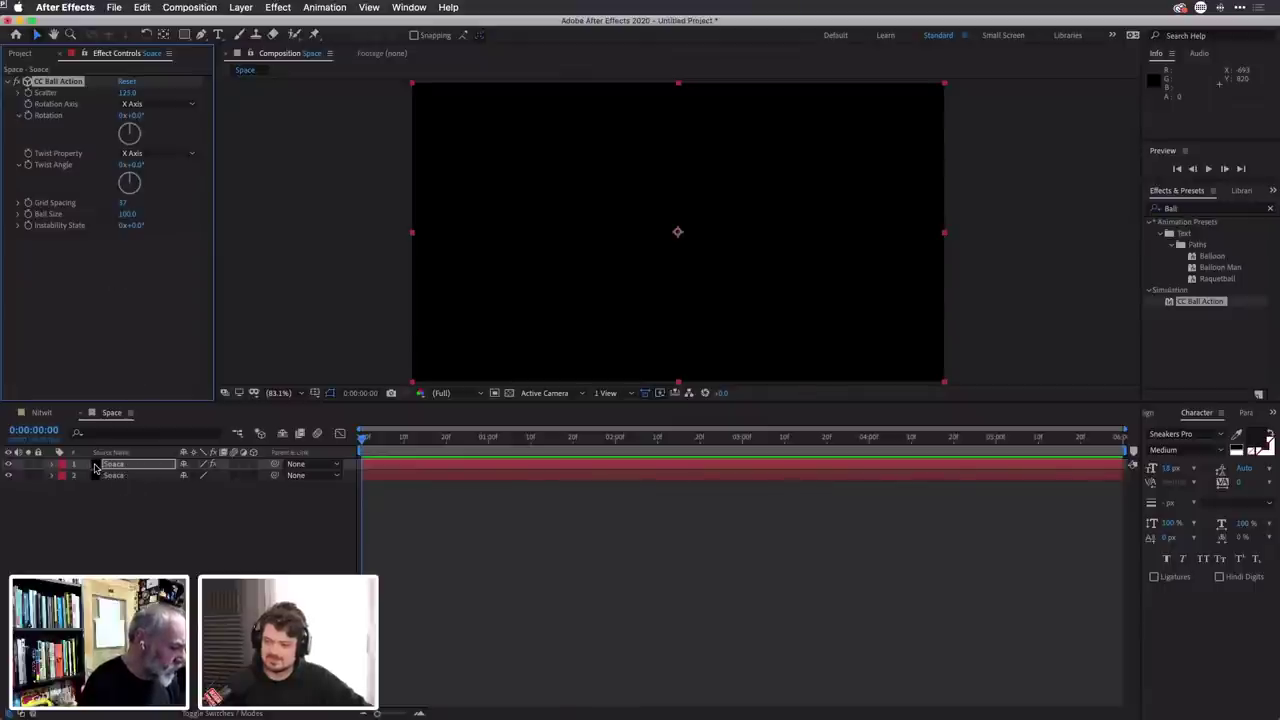
Change the color of the upper Space layer's solid to white as a new solid.
click(96, 467)
key(super+shift+y)
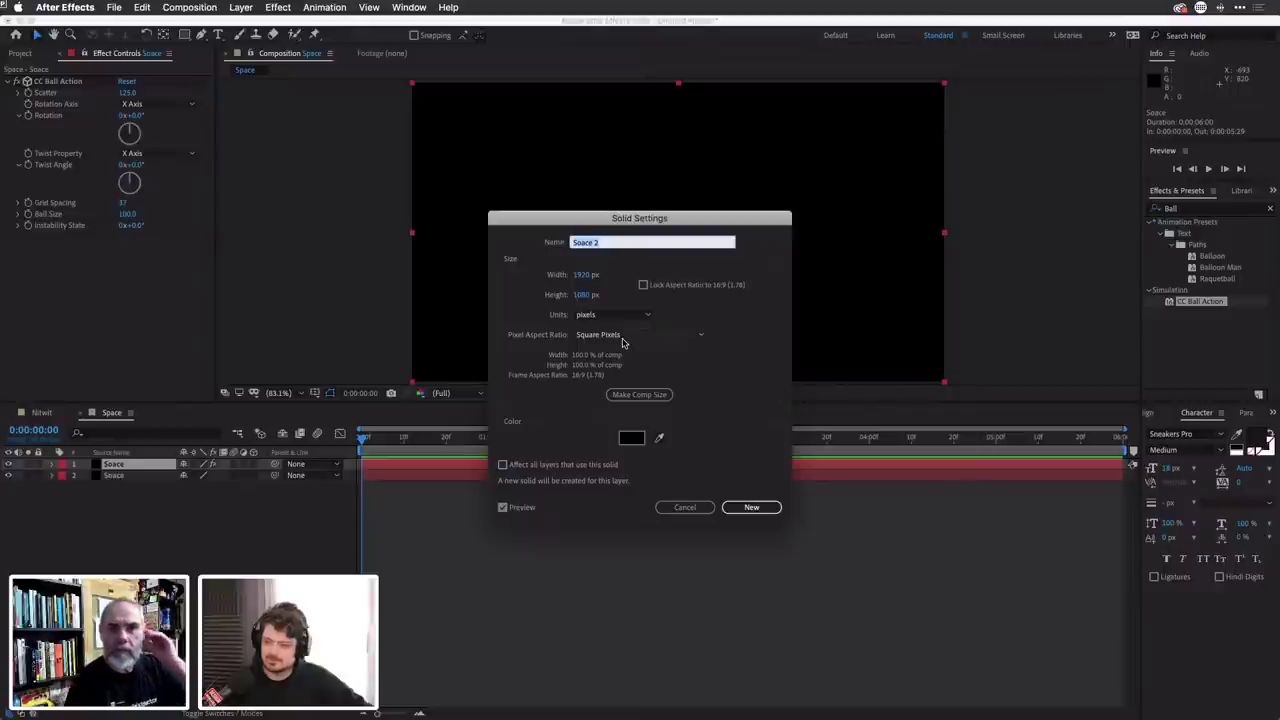
click(631, 437)
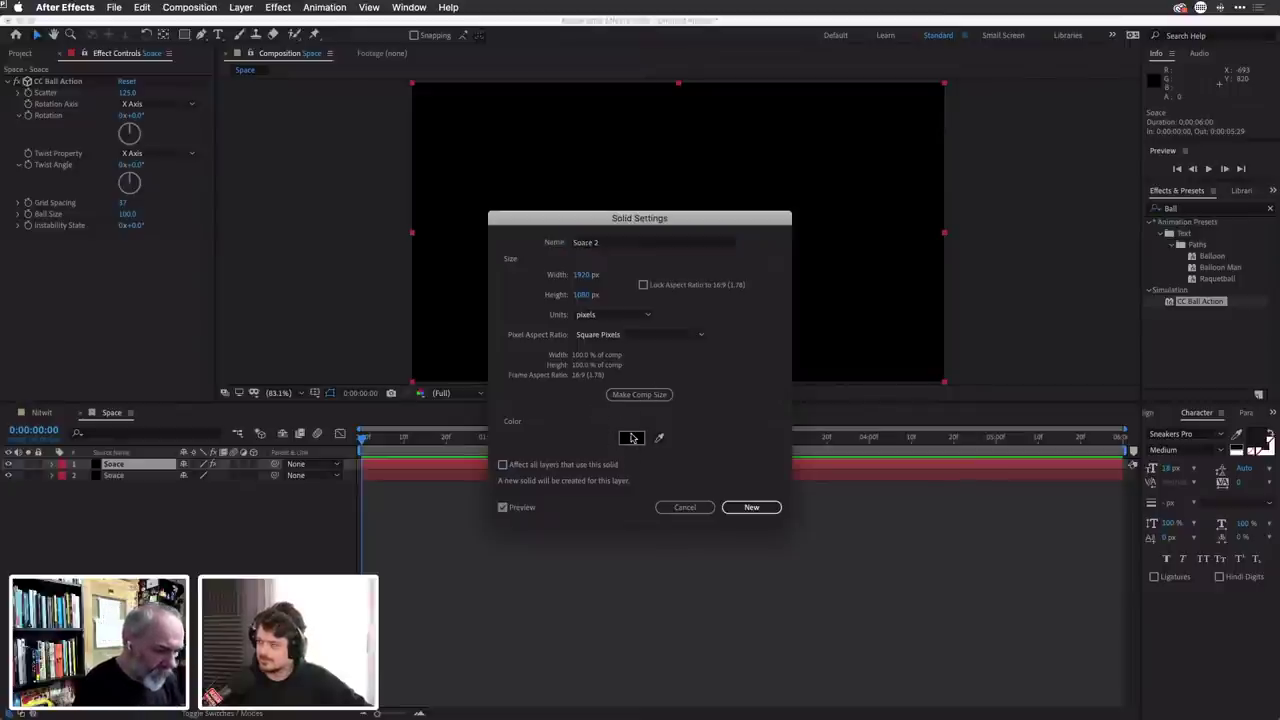
drag(54, 133, 13, 110)
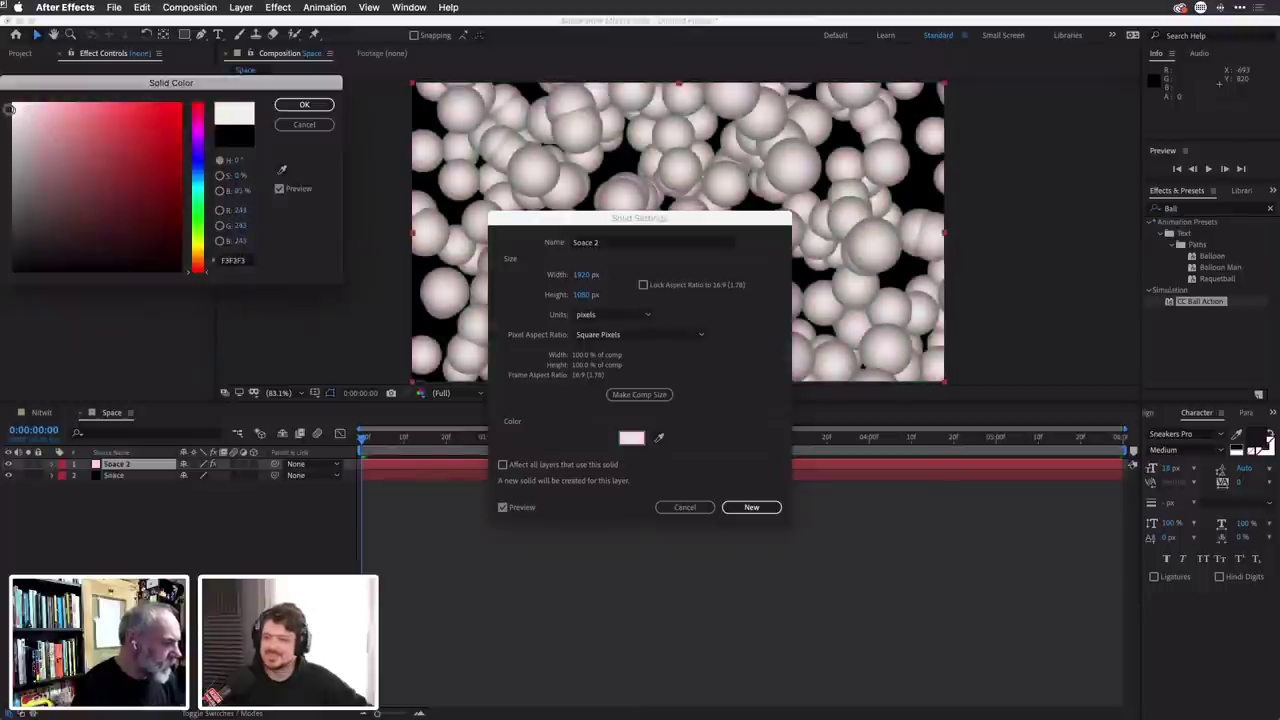
click(304, 104)
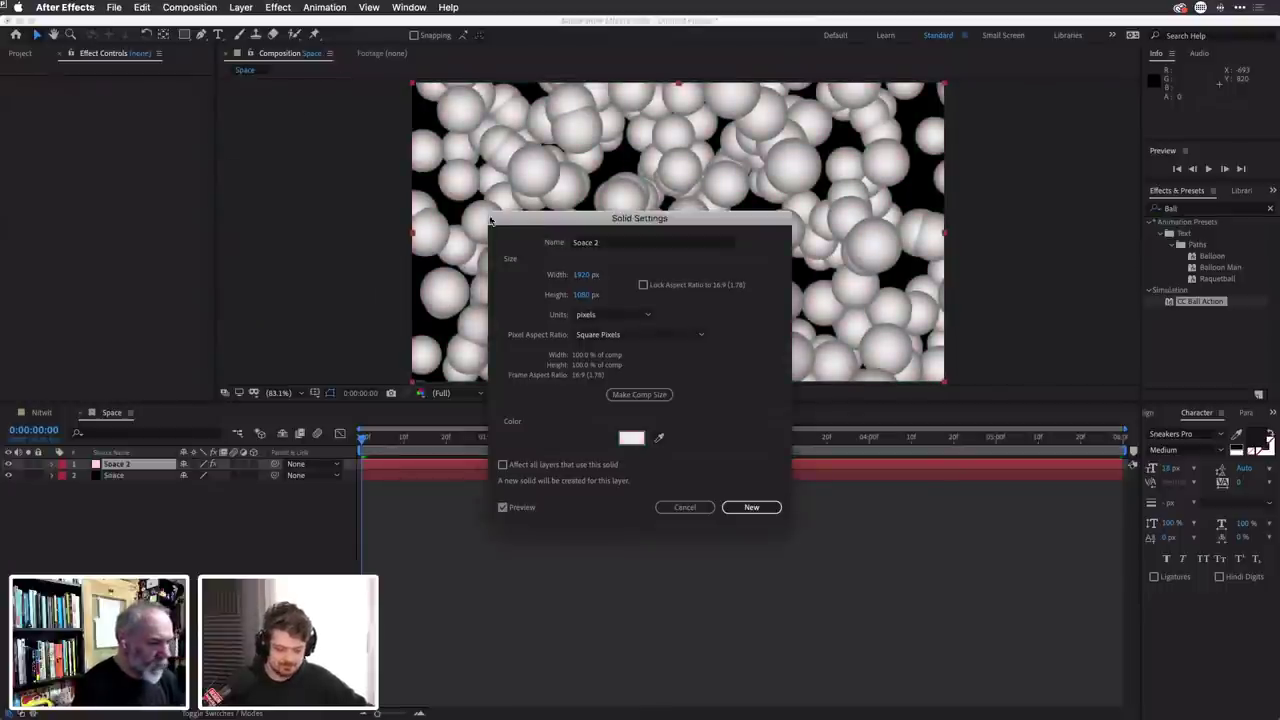
click(751, 507)
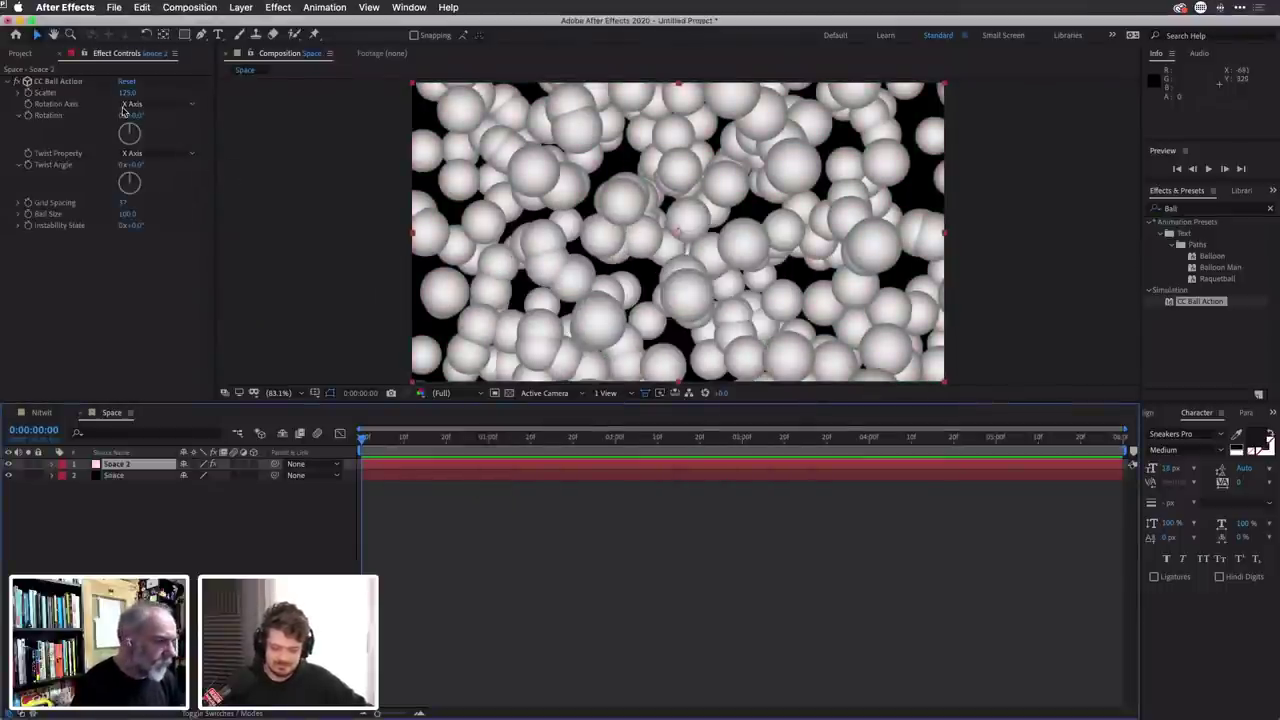
Set the CC Ball Action effect's Scatter to 177 and its Grid Spacing to 26.
mouse_move(128, 92)
mouse_down()
mouse_move(214, 88)
mouse_move(164, 93)
mouse_up()
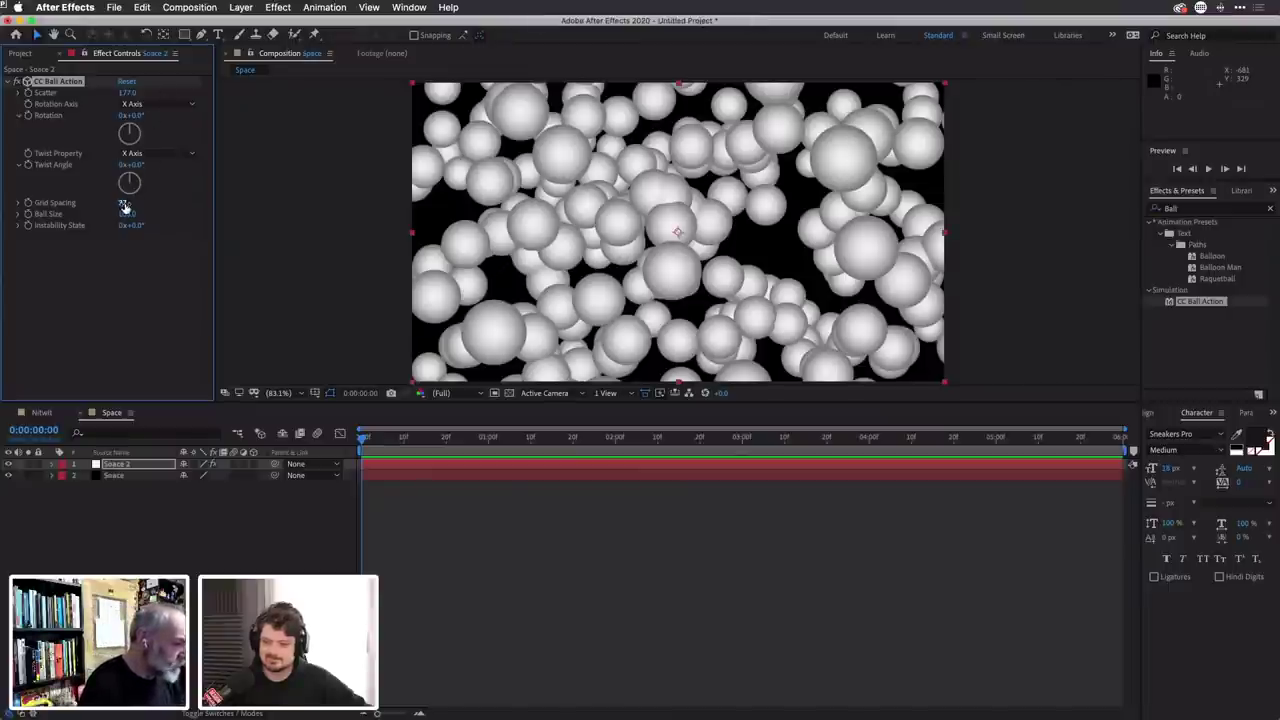
mouse_move(124, 205)
mouse_down()
mouse_move(106, 203)
mouse_move(128, 203)
mouse_up()
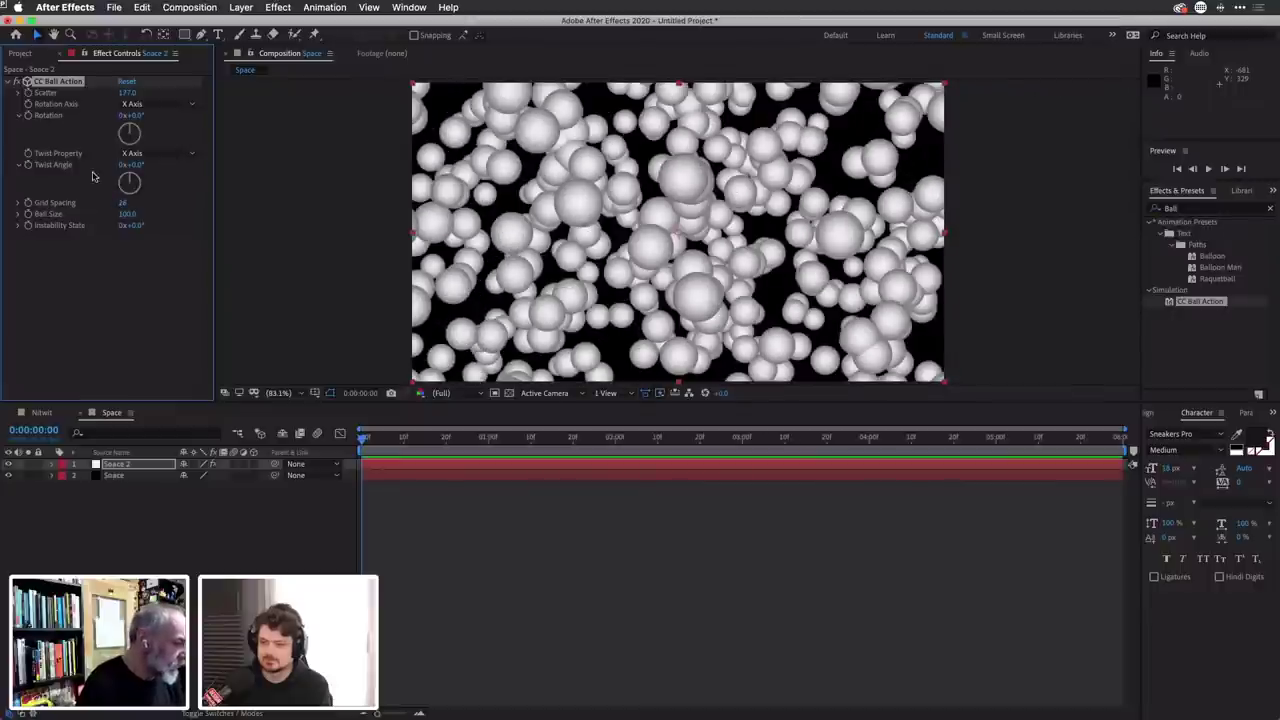
Reduce the Ball Size of the CC Ball Action effect to 8 so the balls look like stars.
click(127, 213)
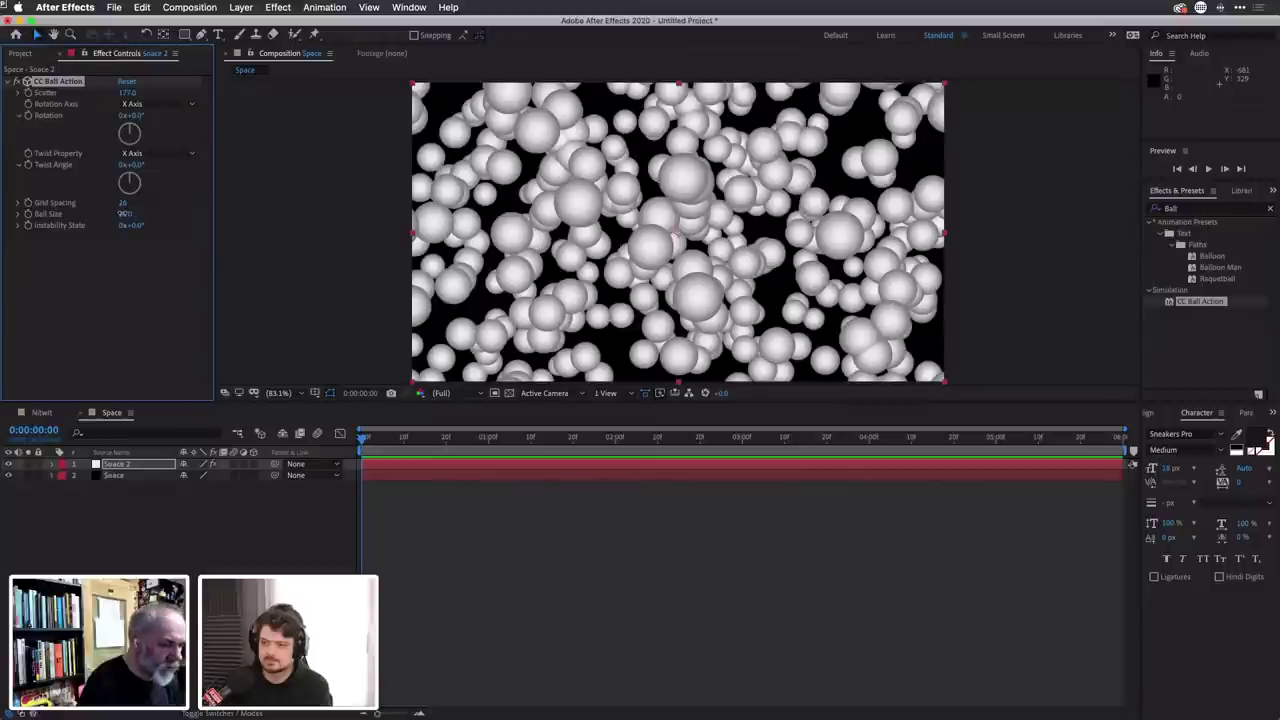
text(7)
key(Return)
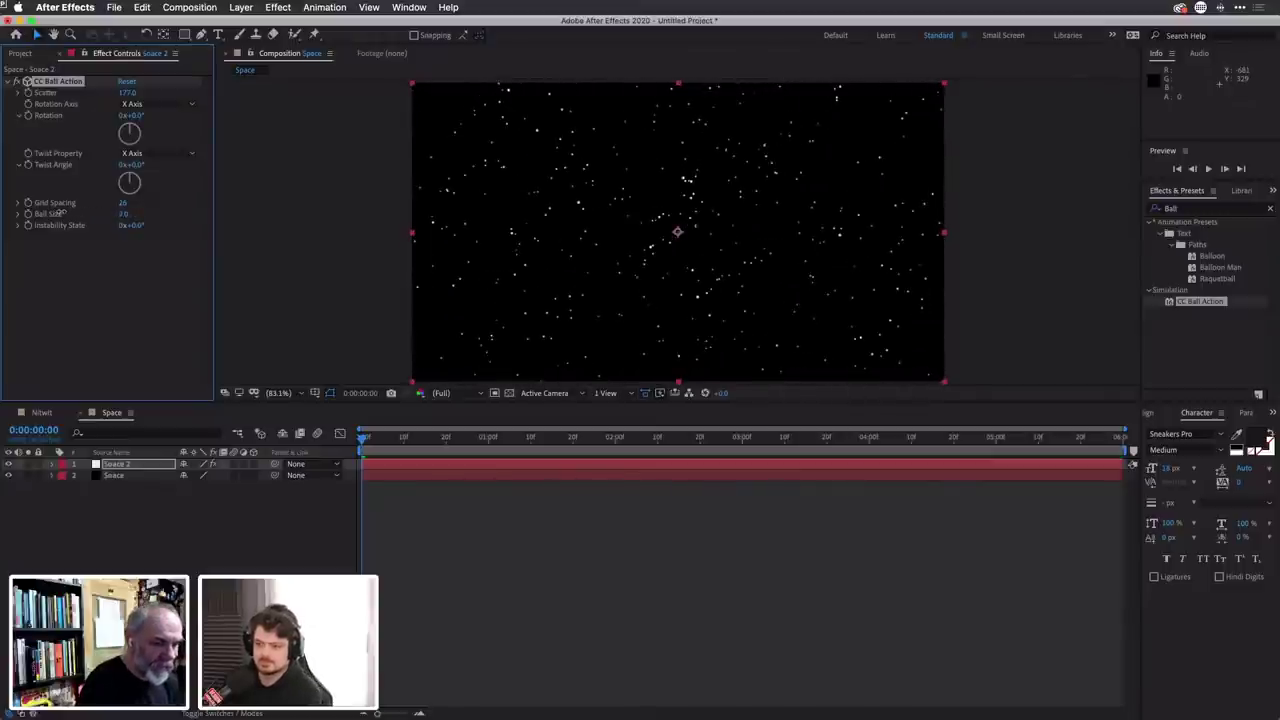
click(122, 213)
text(9)
key(Return)
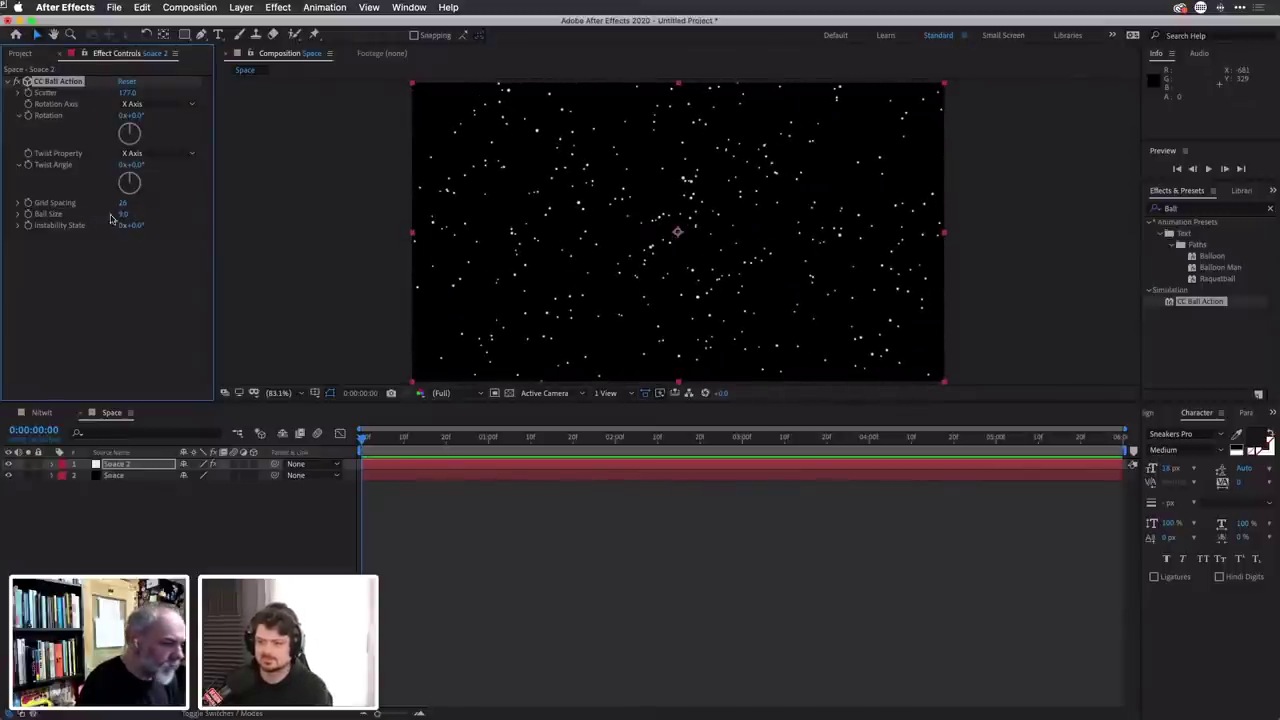
drag(110, 218, 104, 218)
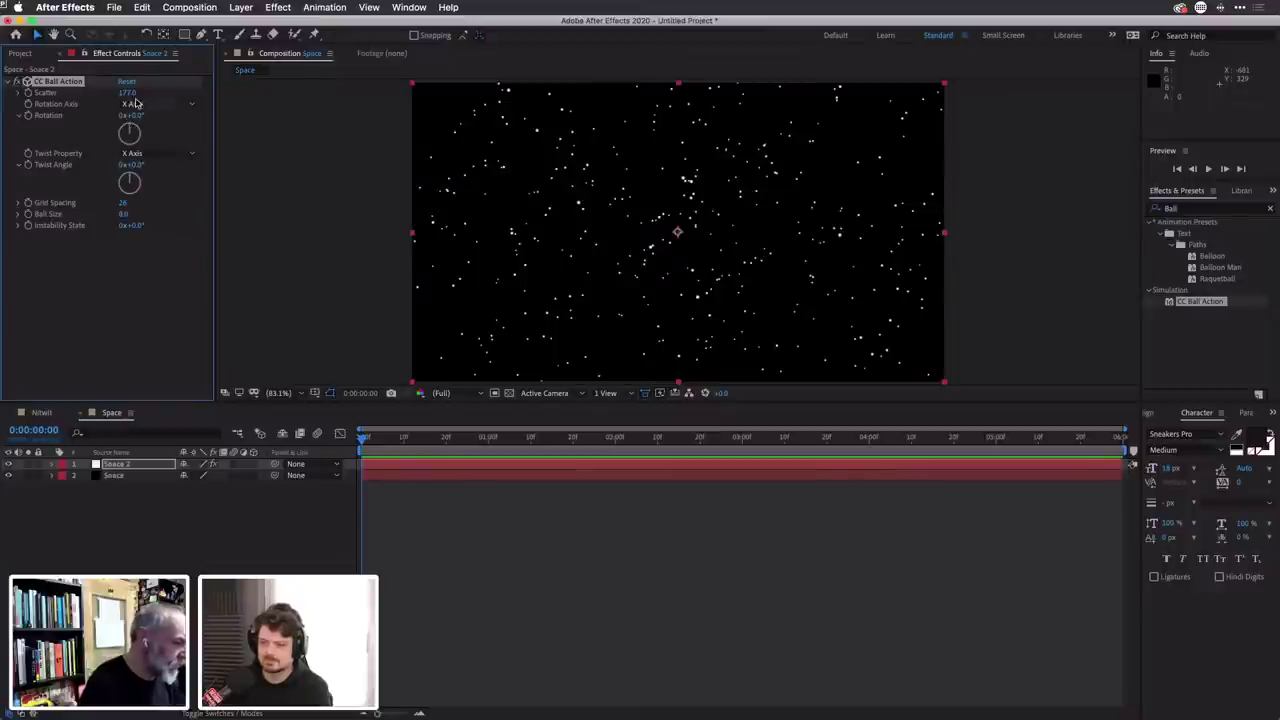
Increase the CC Ball Action Scatter to 272 and set its Rotation Axis to XZ Axis.
drag(127, 92, 188, 93)
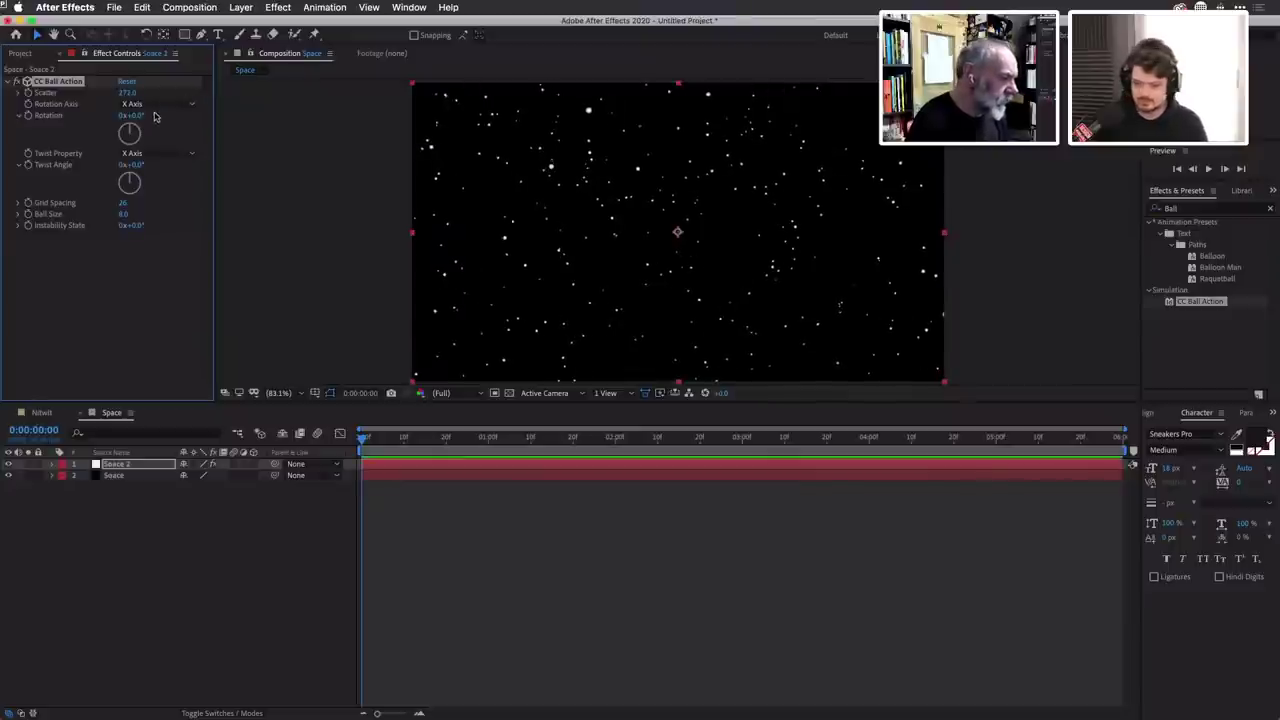
click(178, 106)
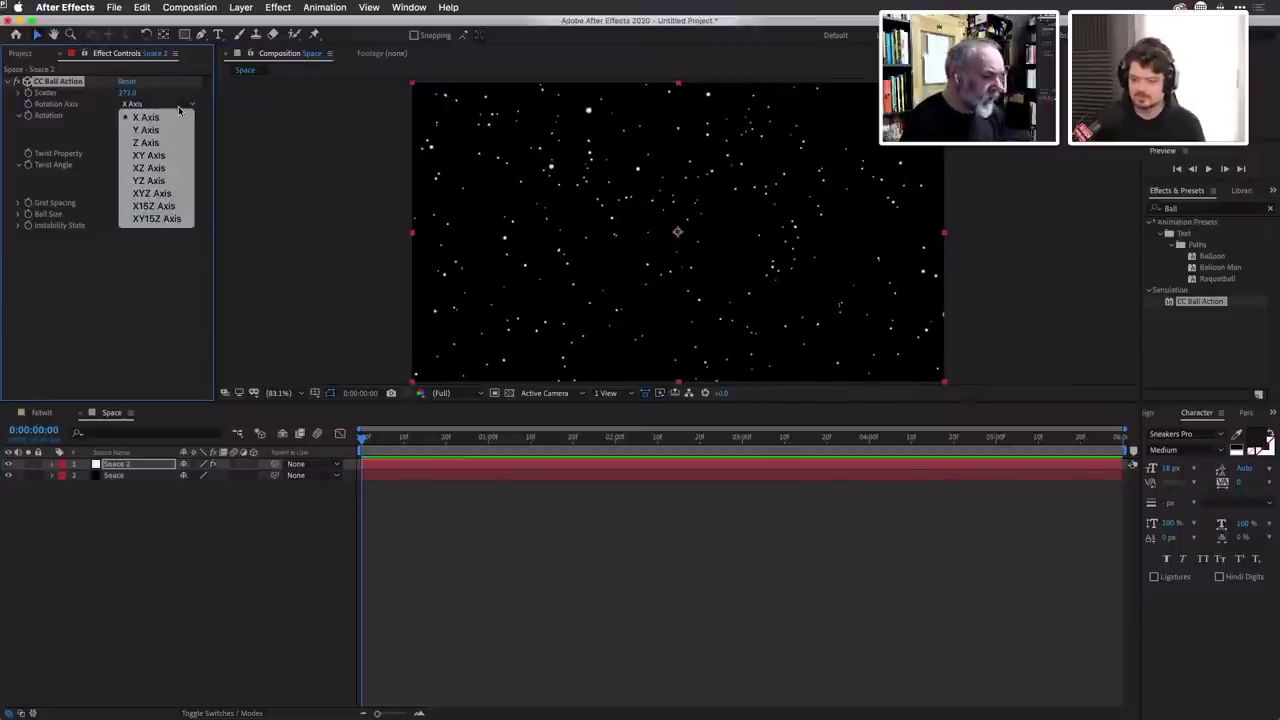
click(150, 168)
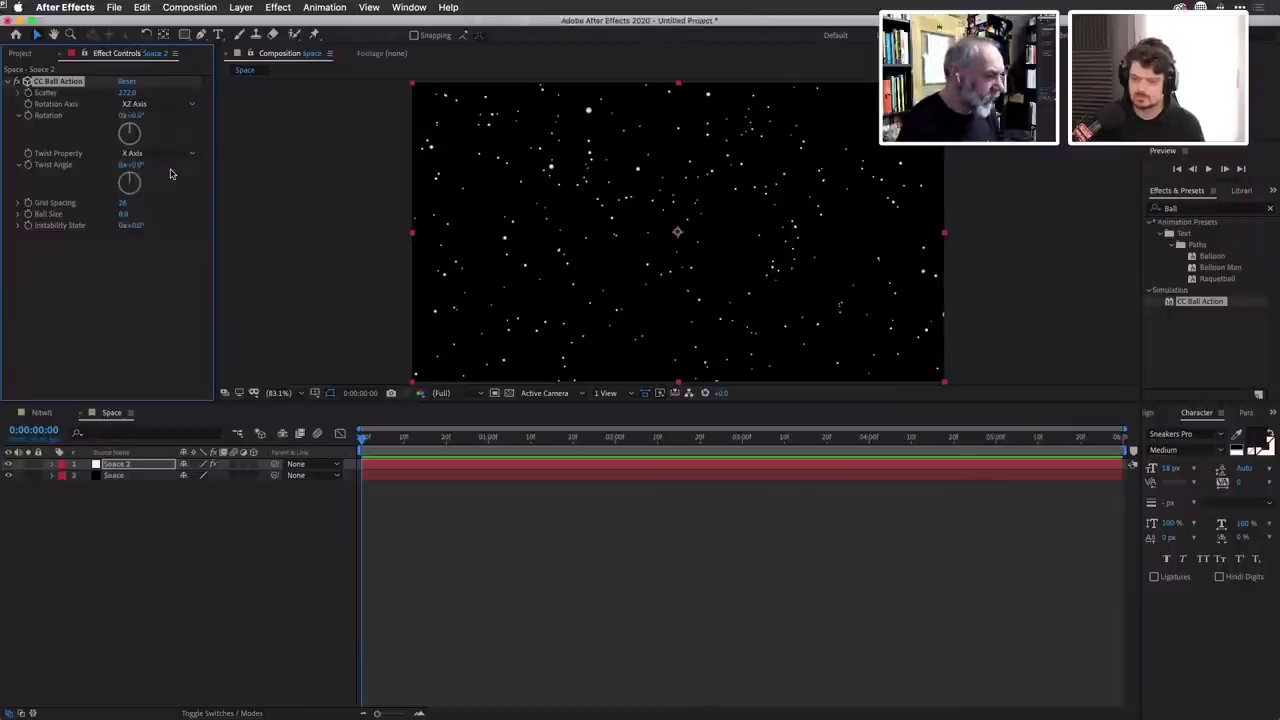
Keyframe the CC Ball Action Rotation from 54° at the start of the composition to a slightly larger angle at 0:00:05:29.
drag(131, 115, 186, 122)
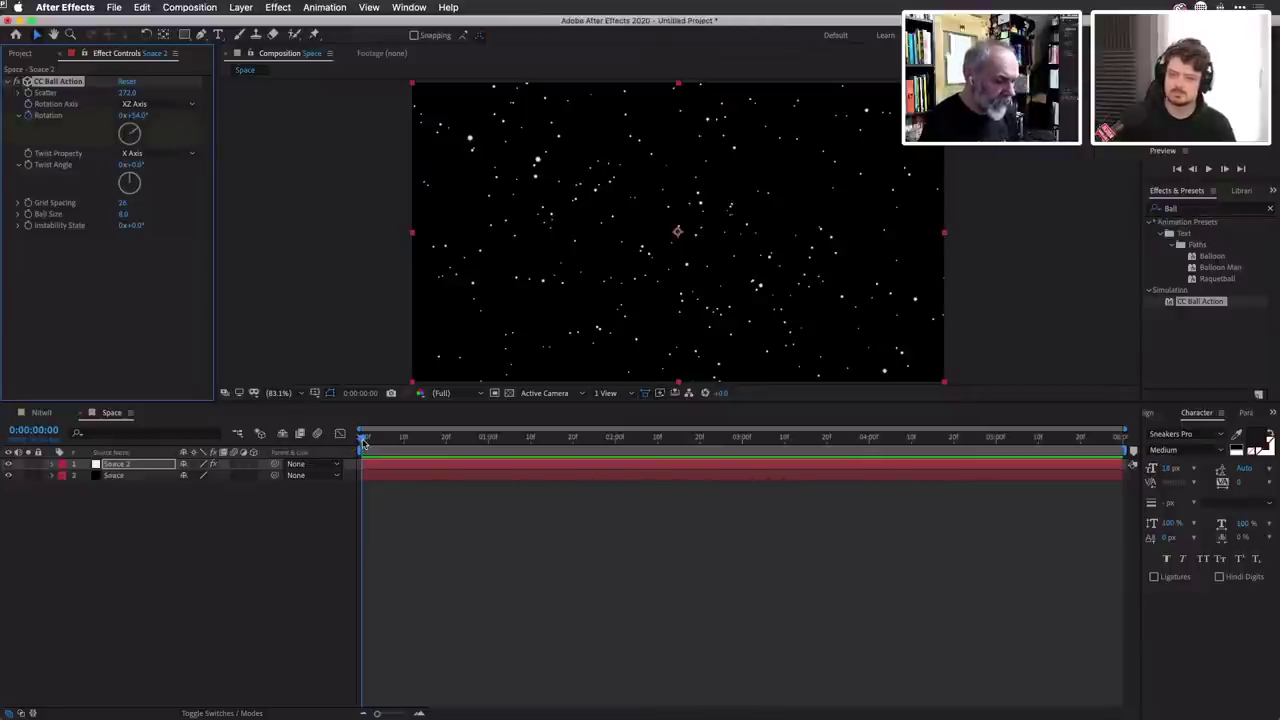
drag(363, 443, 580, 444)
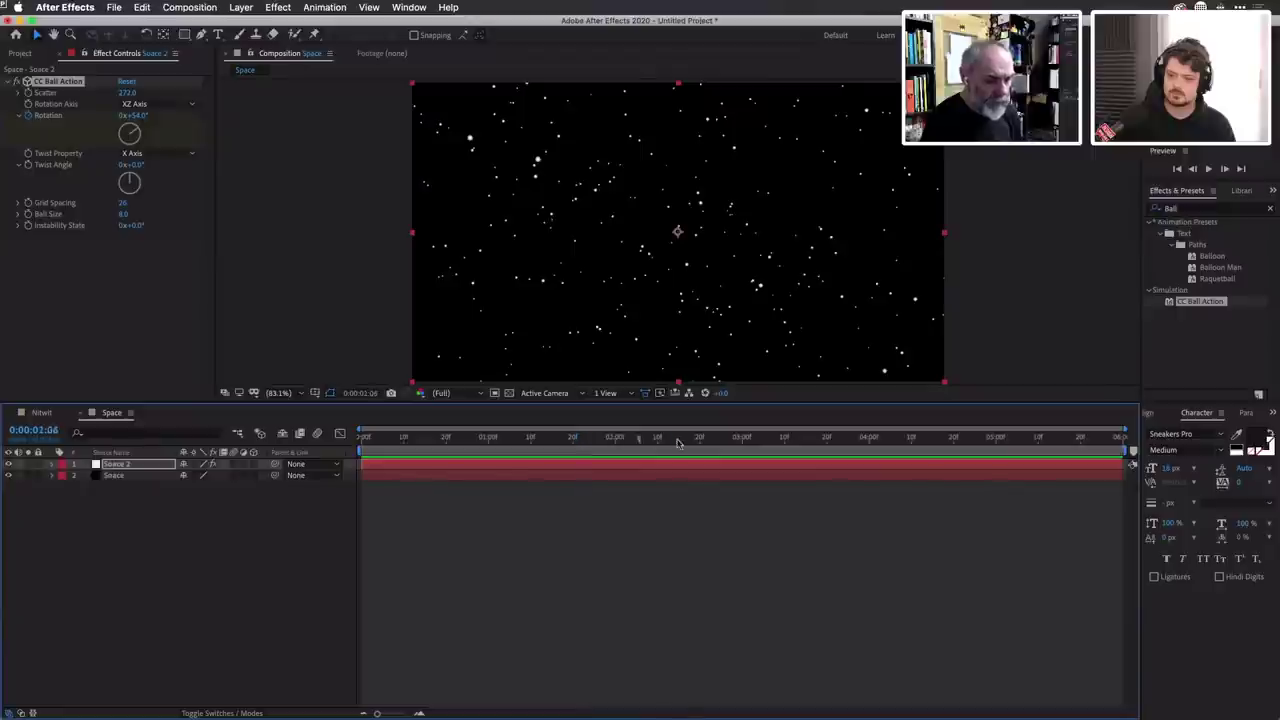
drag(677, 443, 1122, 433)
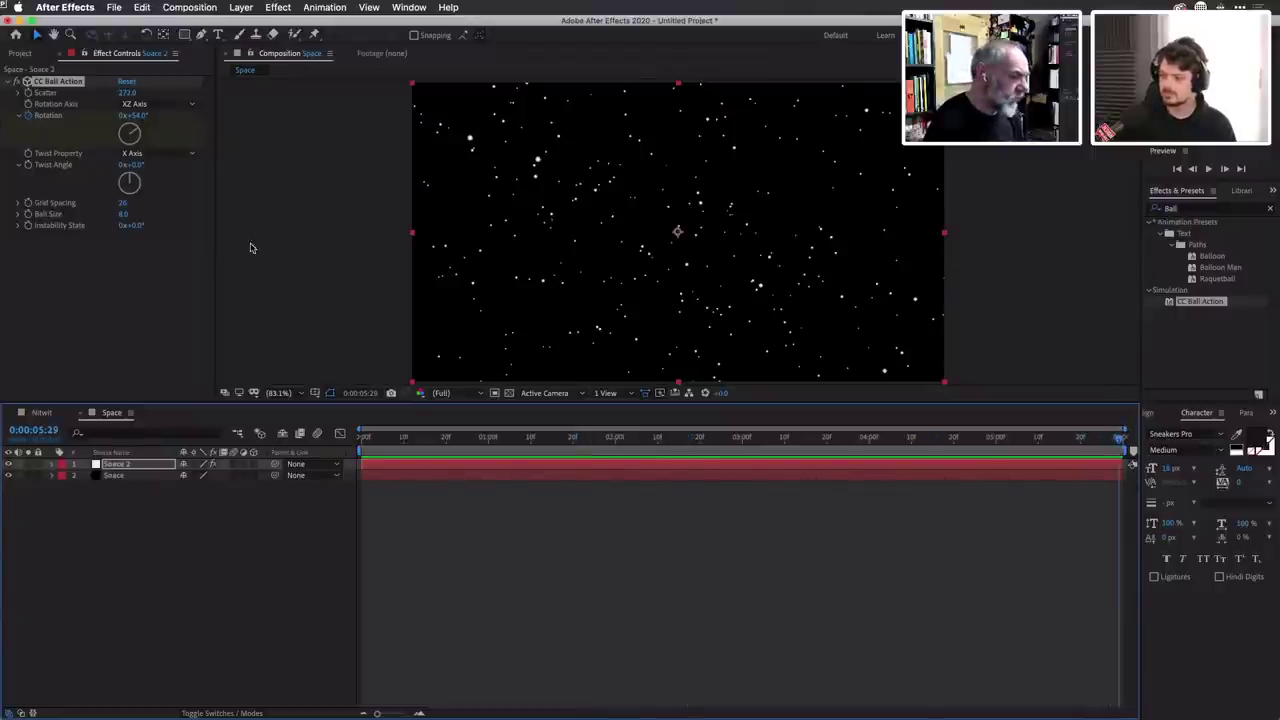
click(138, 114)
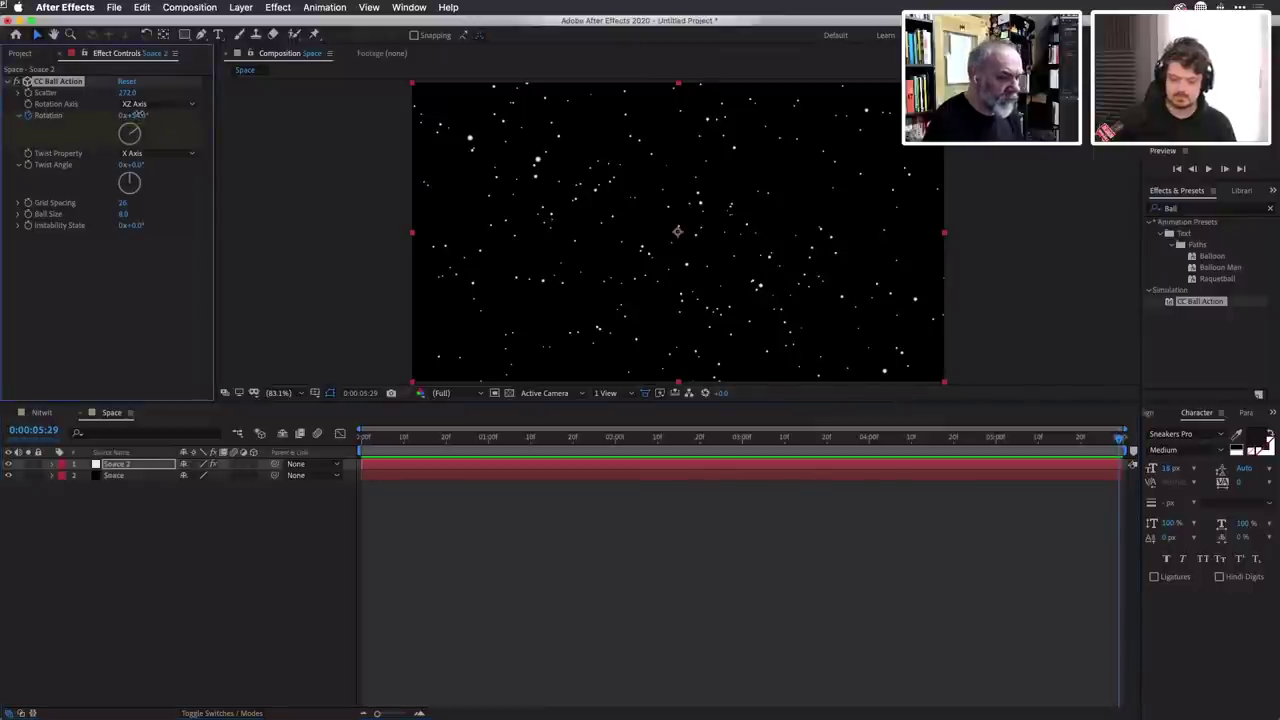
drag(140, 115, 147, 113)
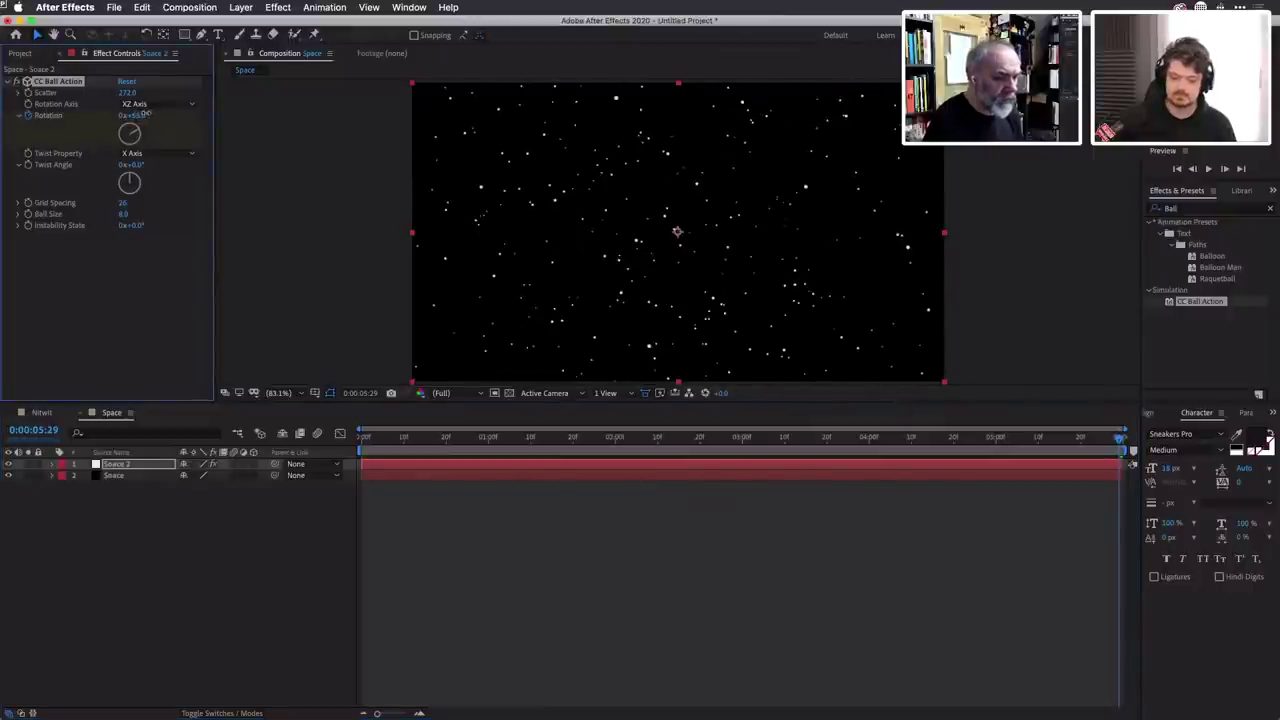
Preview the rotating starfield from the beginning and return the playhead to 0:00:00:00.
drag(392, 435, 282, 433)
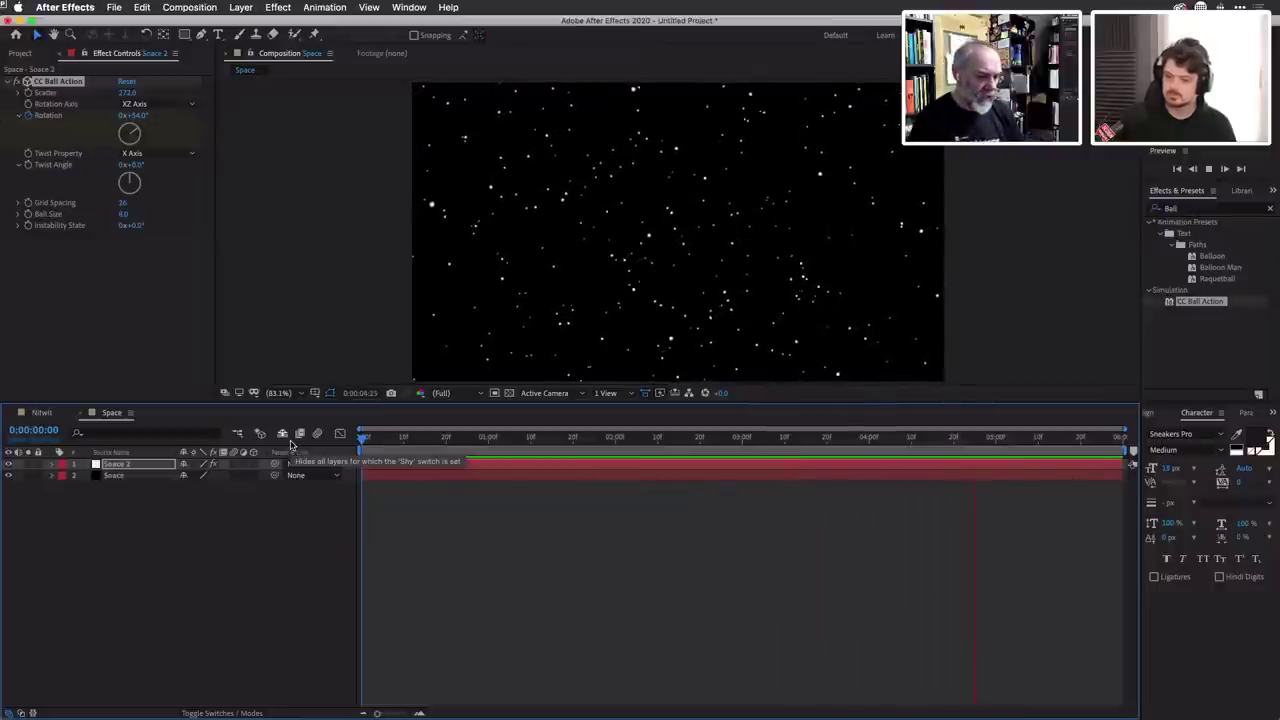
key(space)
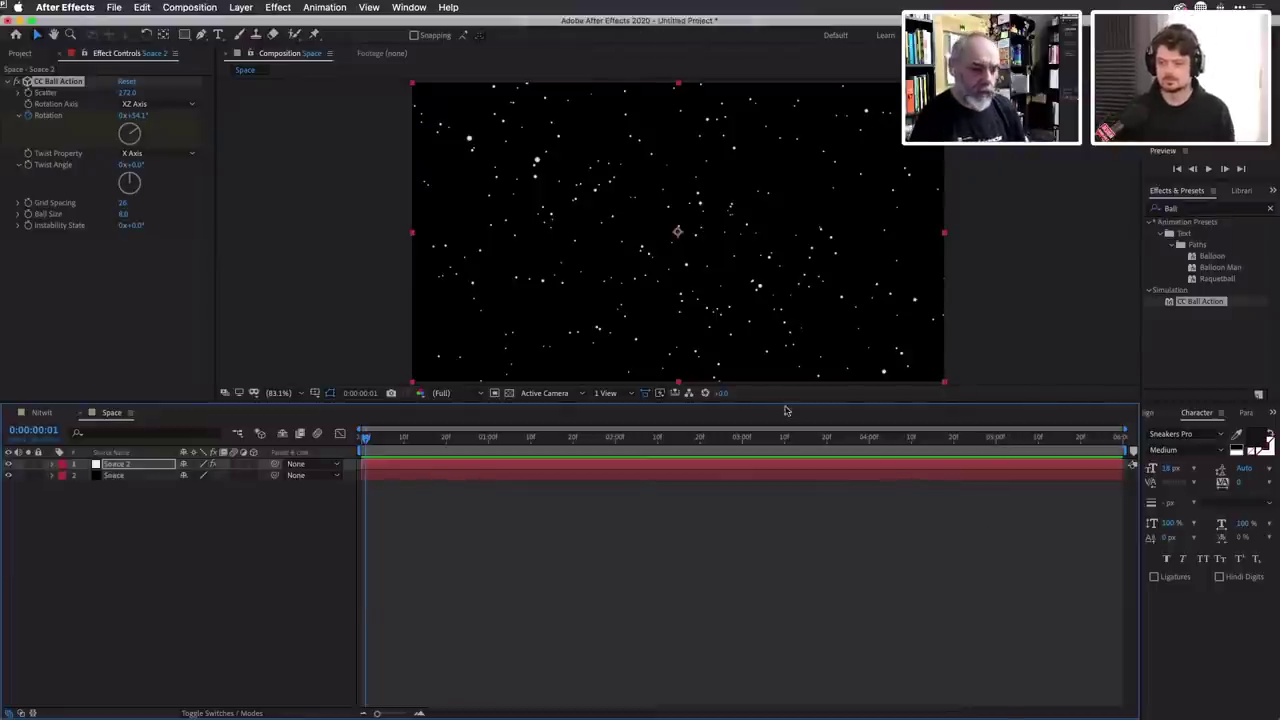
click(779, 442)
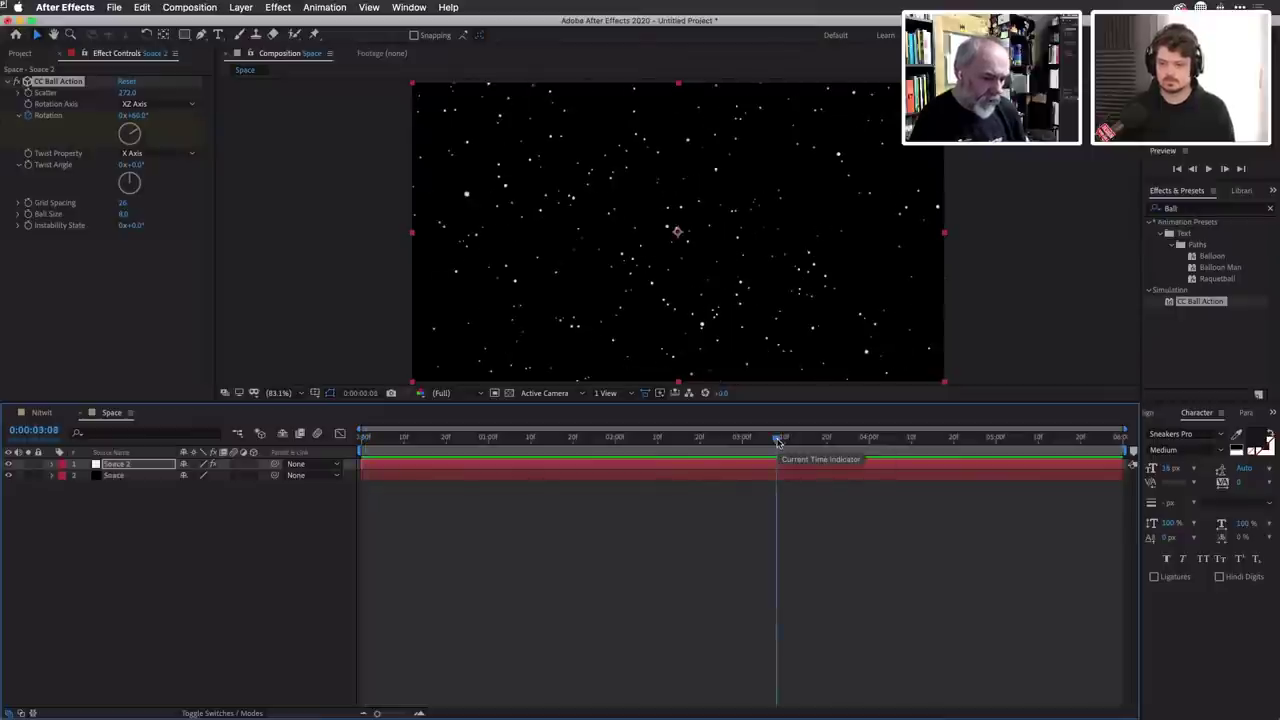
drag(779, 442, 313, 442)
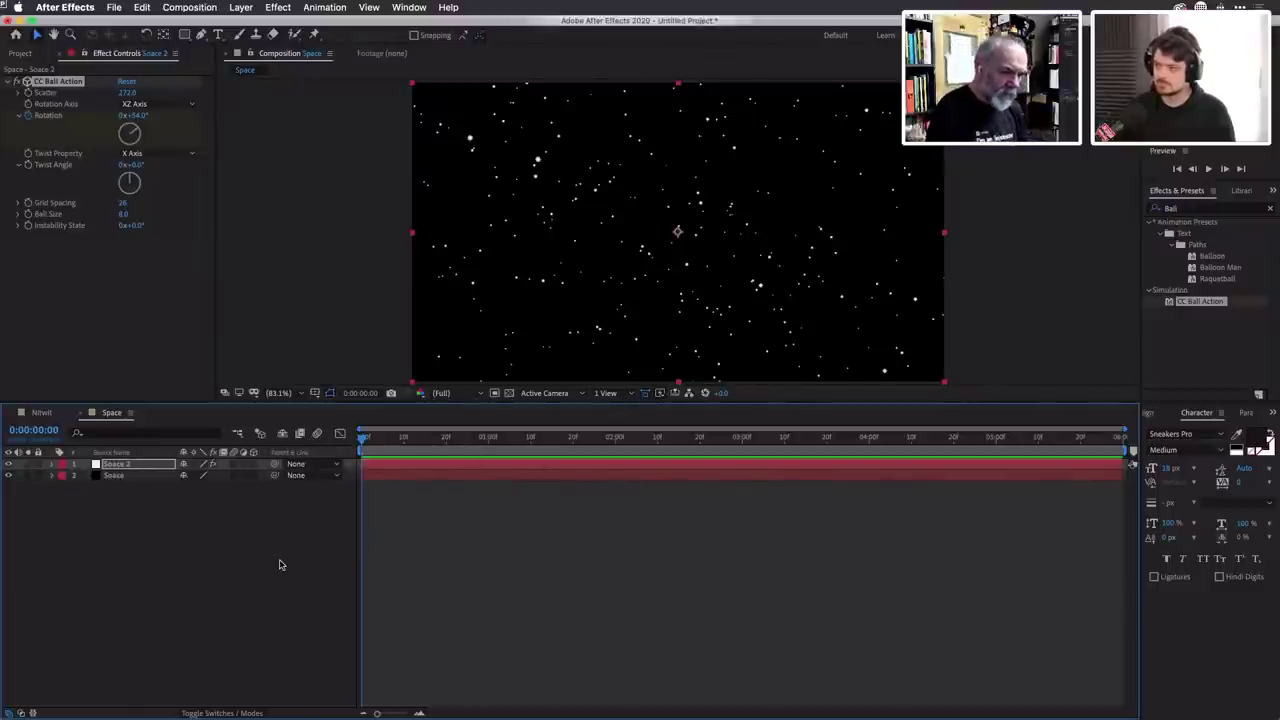
Create a 1920 x 1080, 30 fps composition named "Full title" with a duration of 0:03:50:00.
key(super+n)
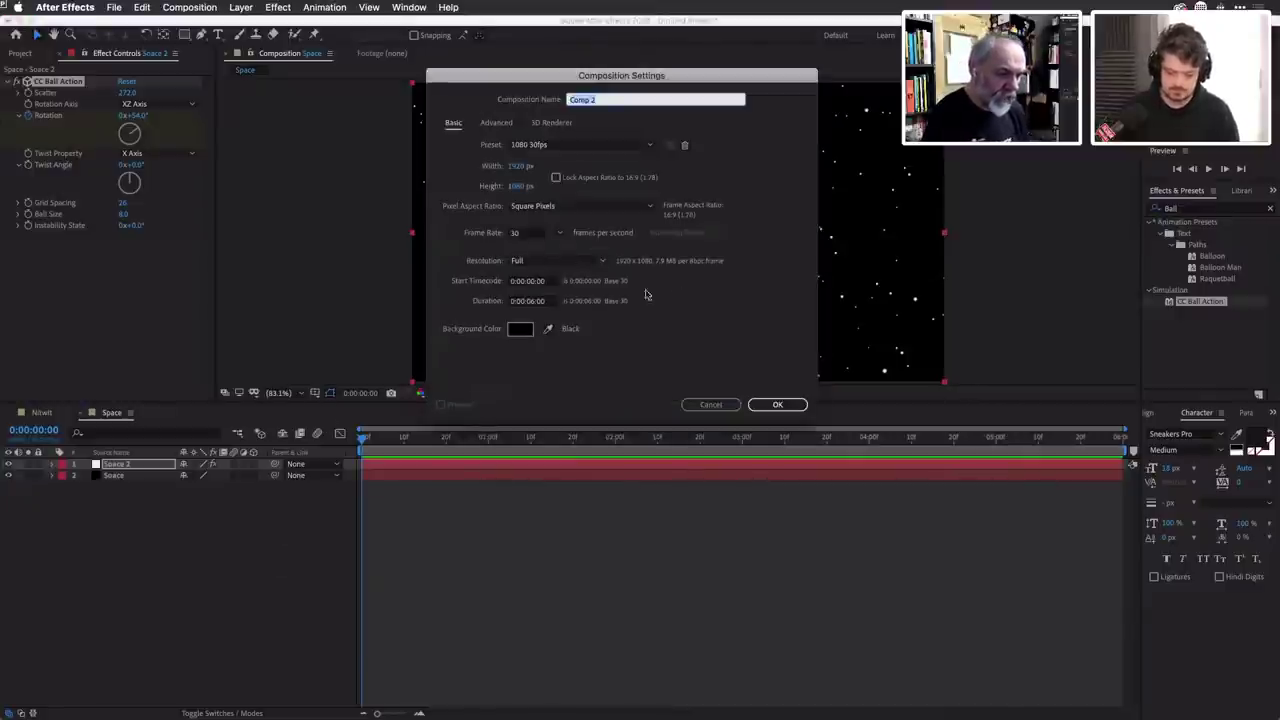
click(561, 236)
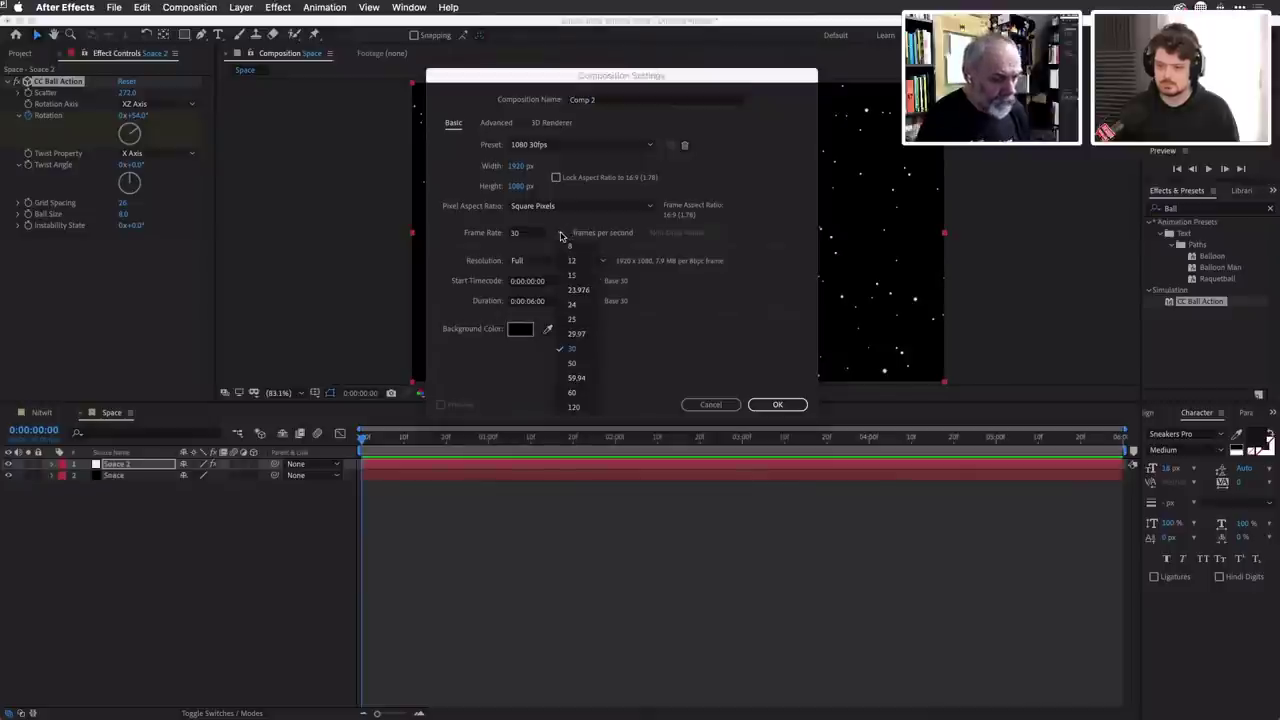
click(771, 234)
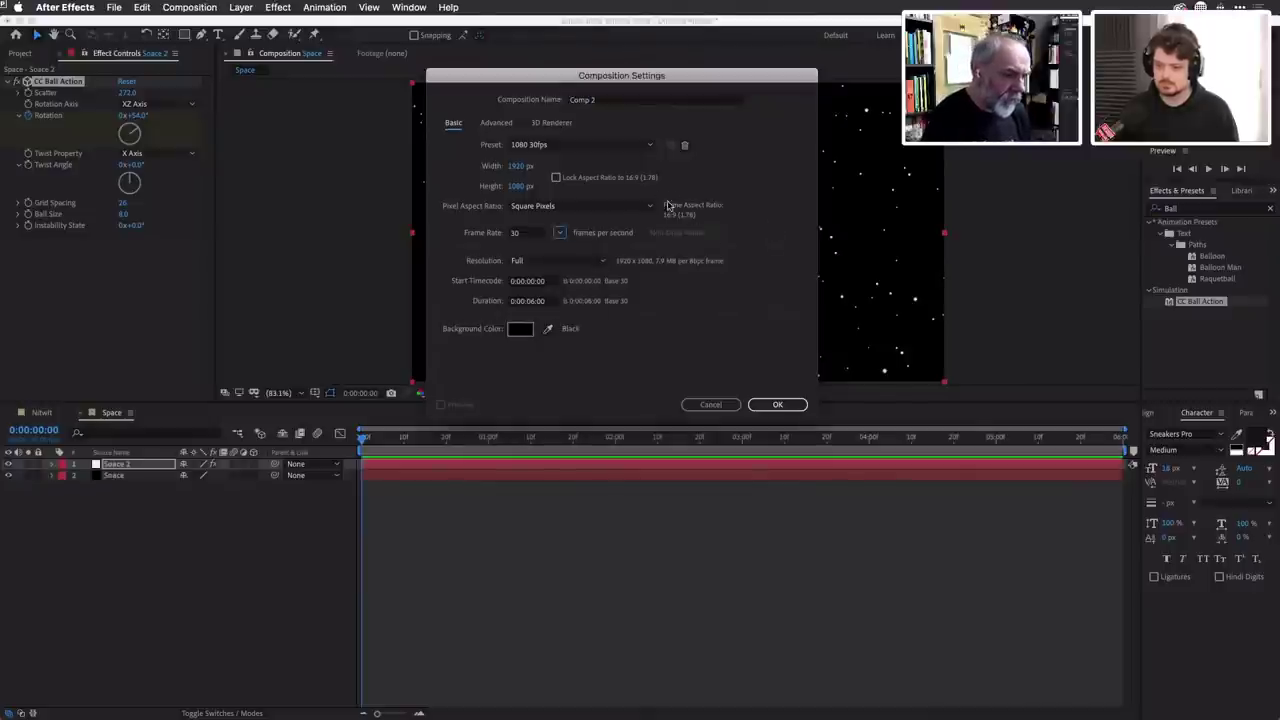
click(640, 100)
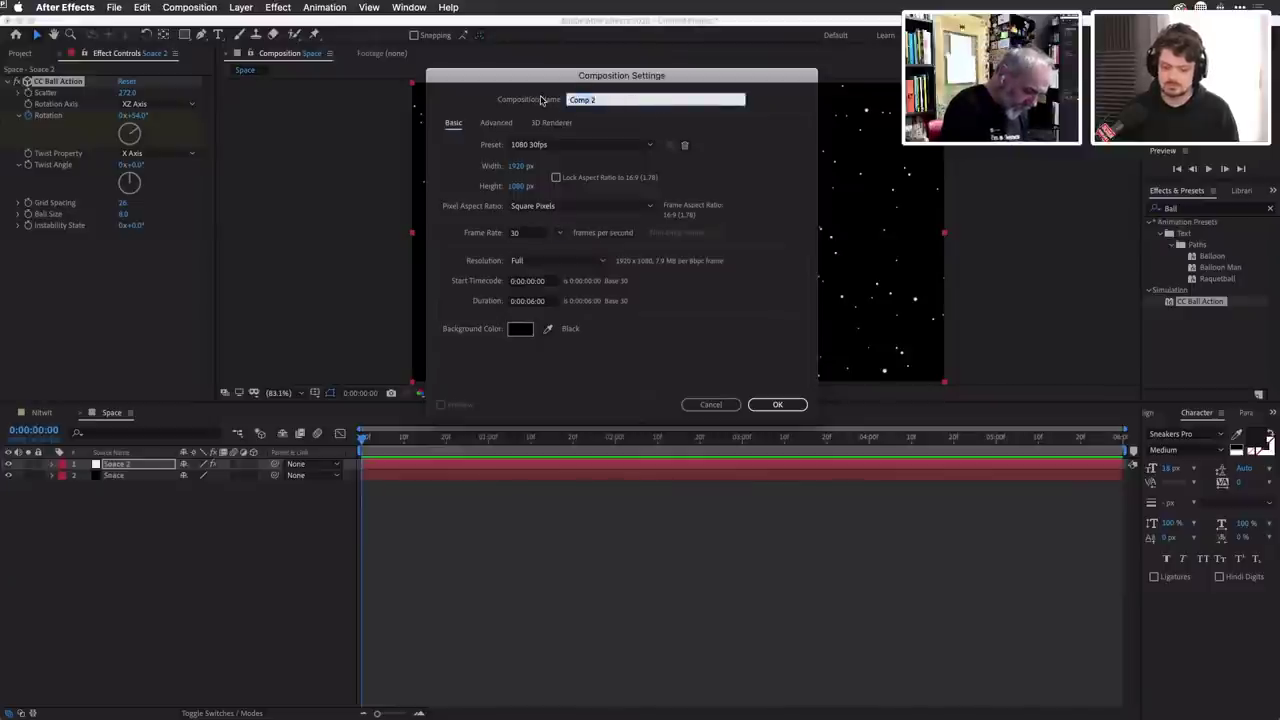
text(P)
text(ull t)
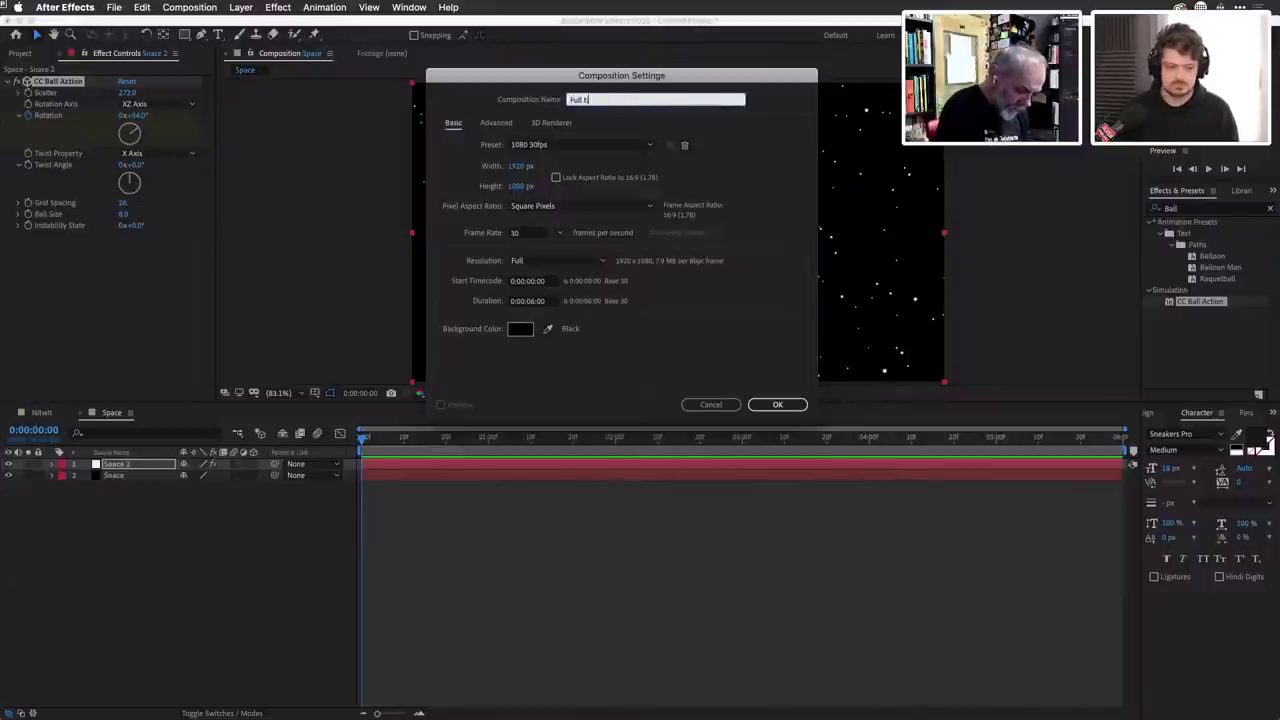
text(itle)
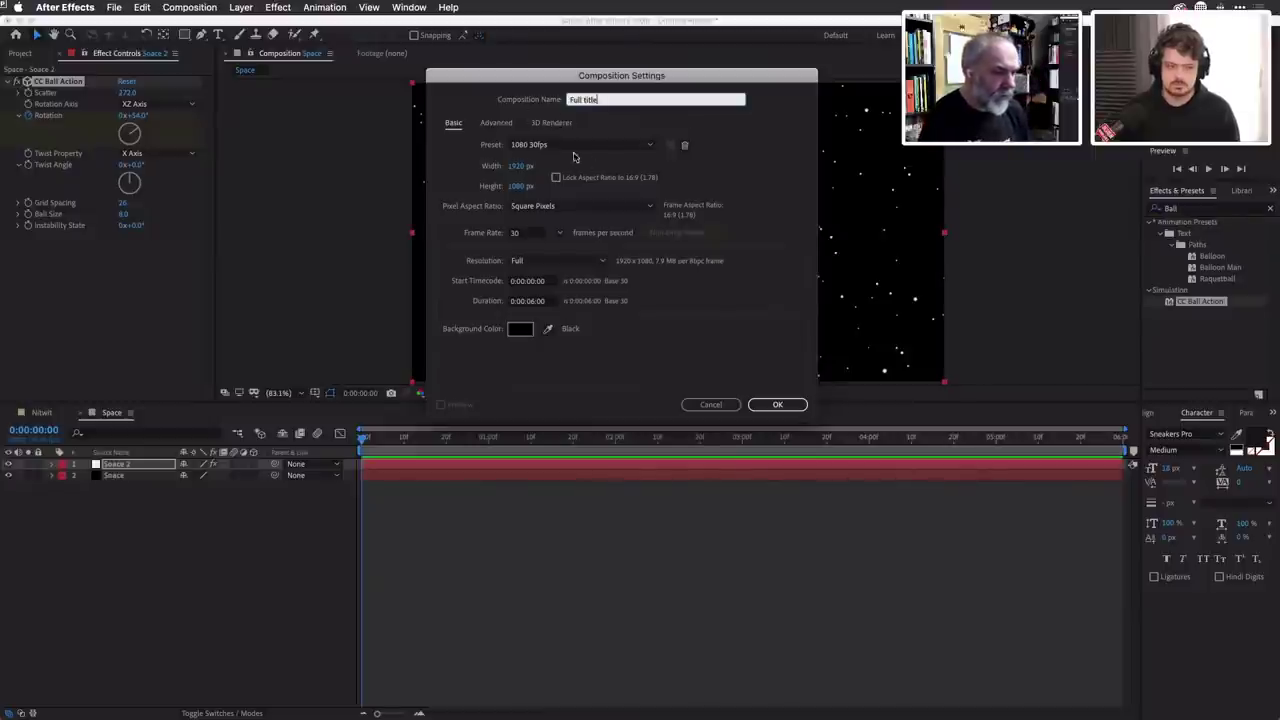
click(550, 303)
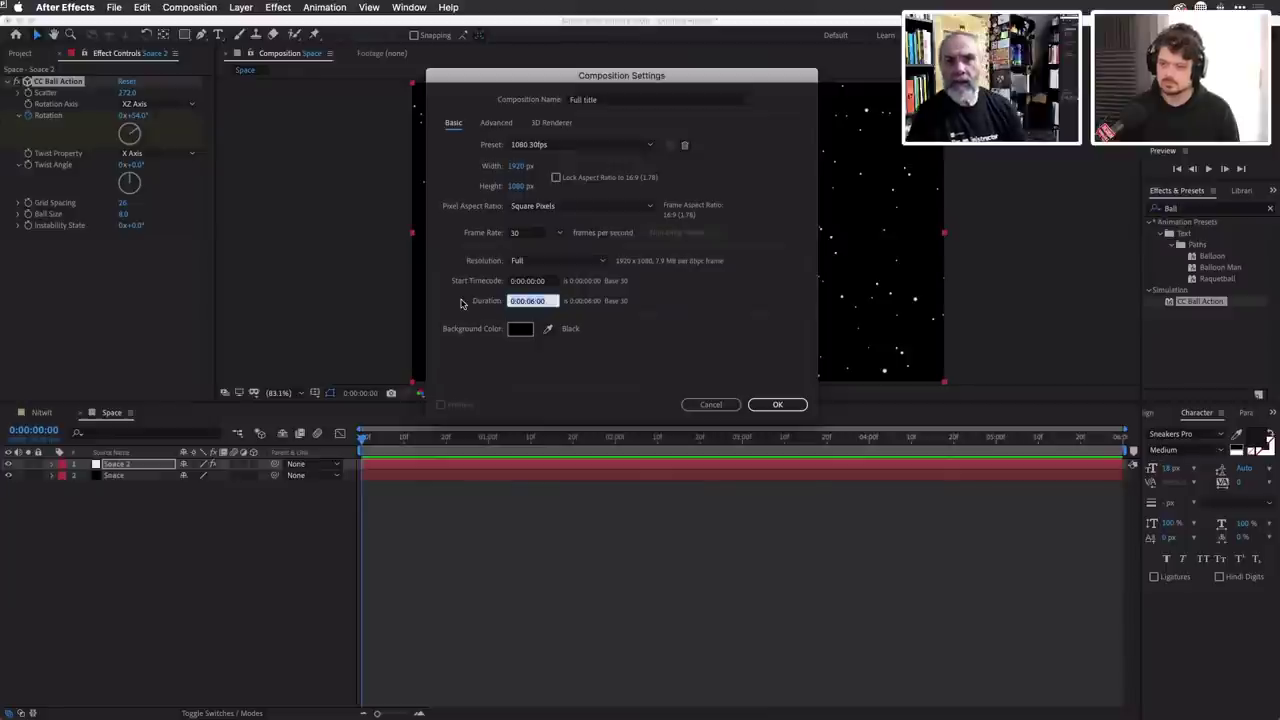
text(1)
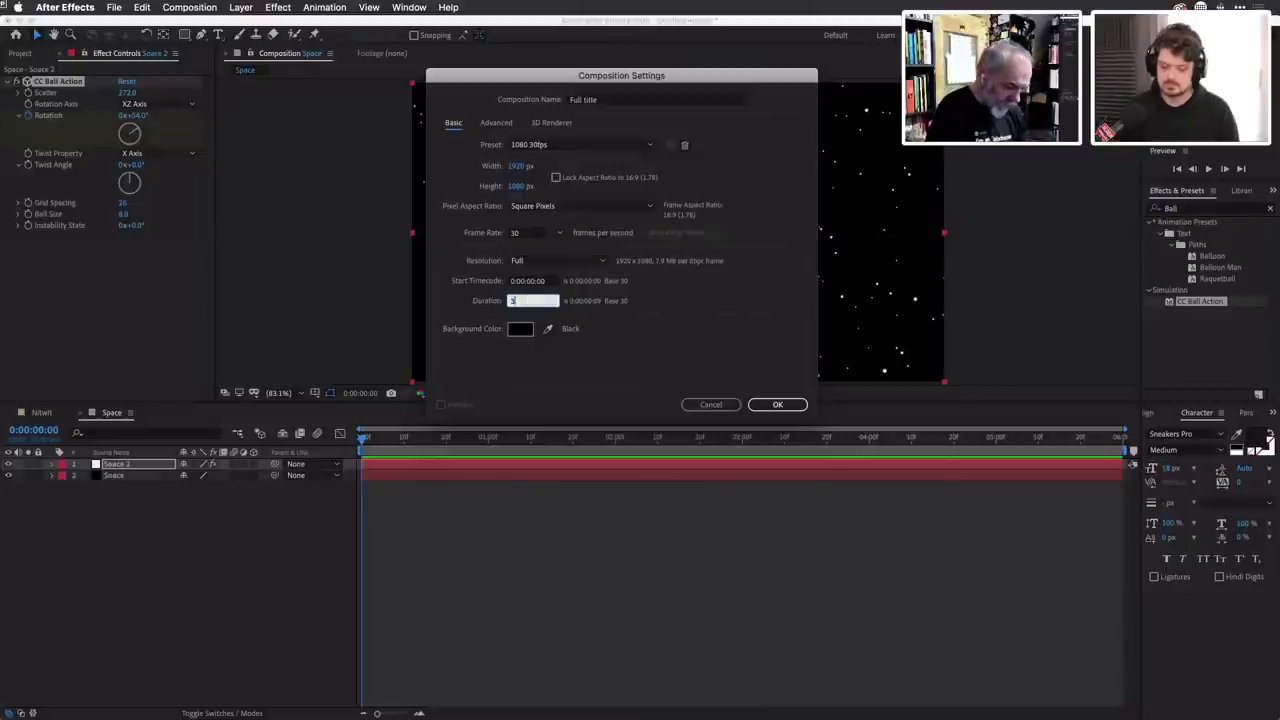
text(5000)
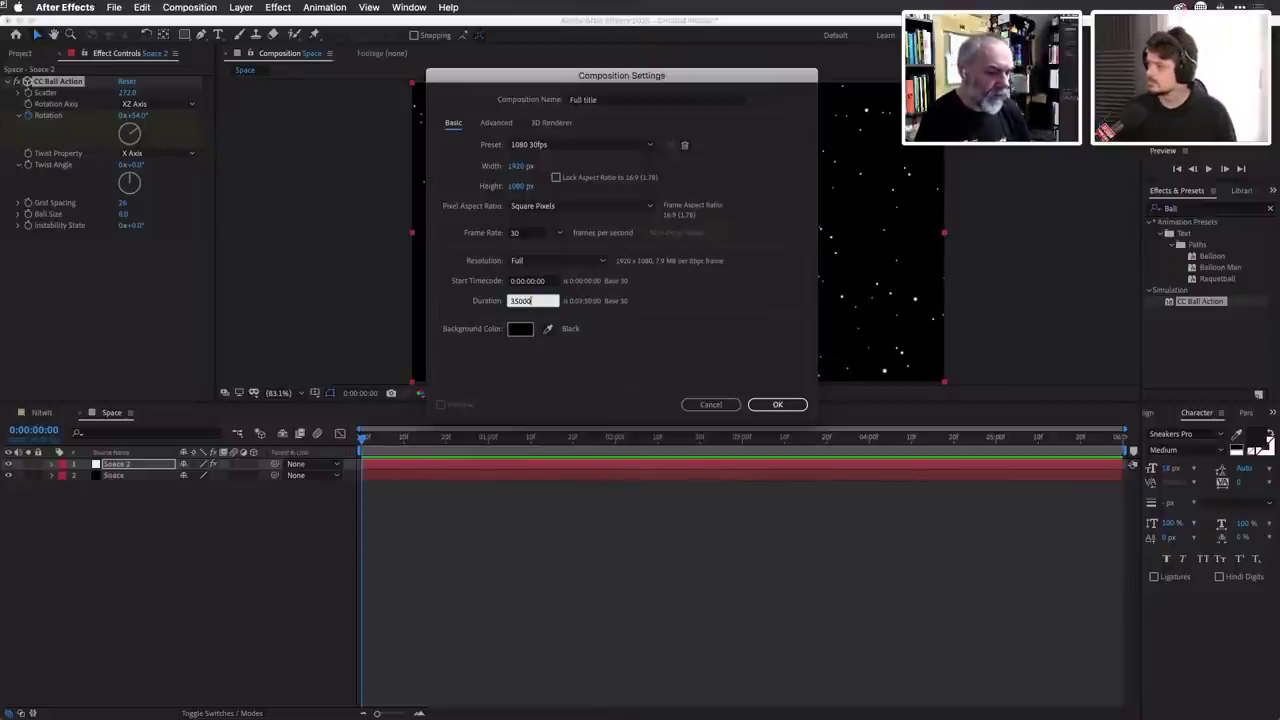
click(778, 405)
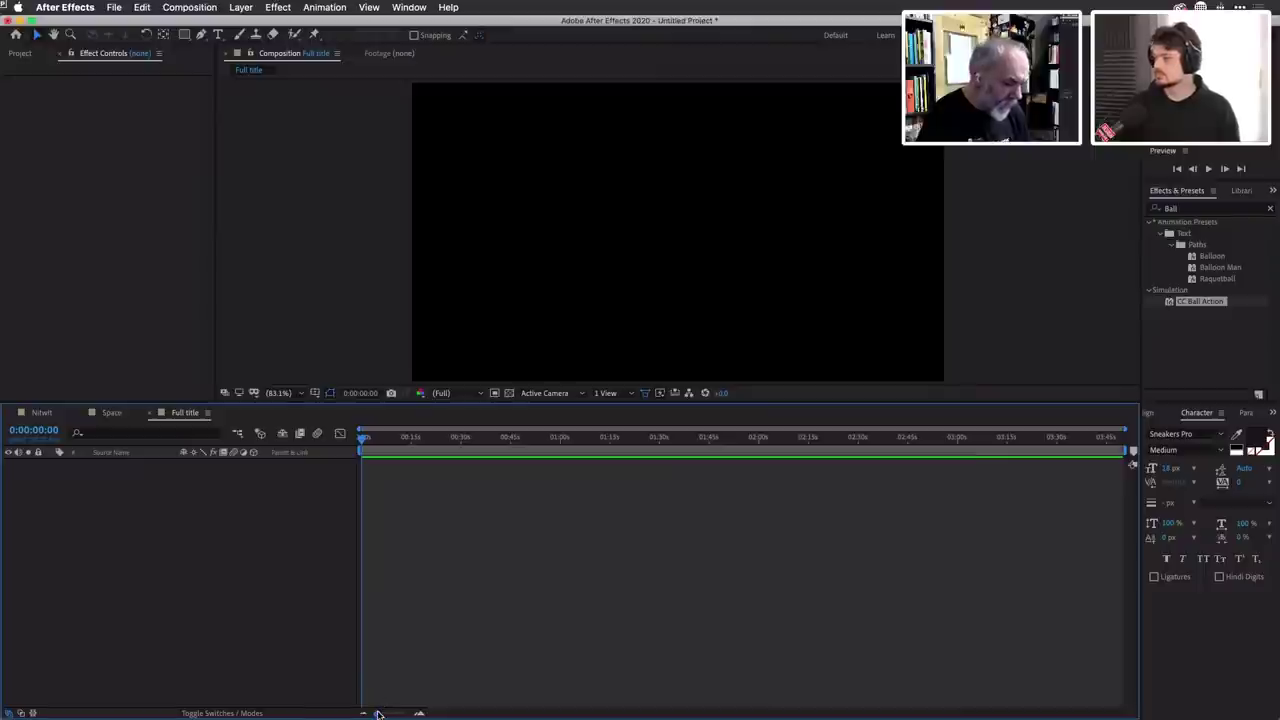
drag(377, 713, 421, 712)
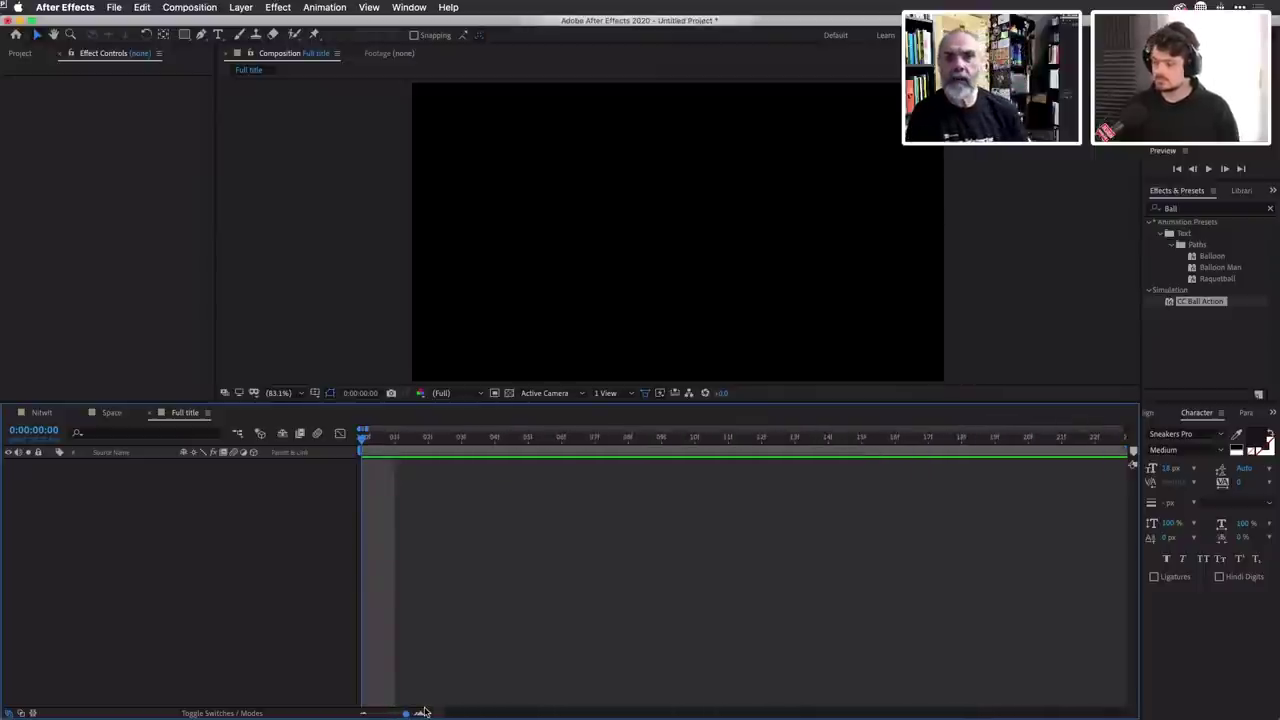
drag(405, 713, 348, 715)
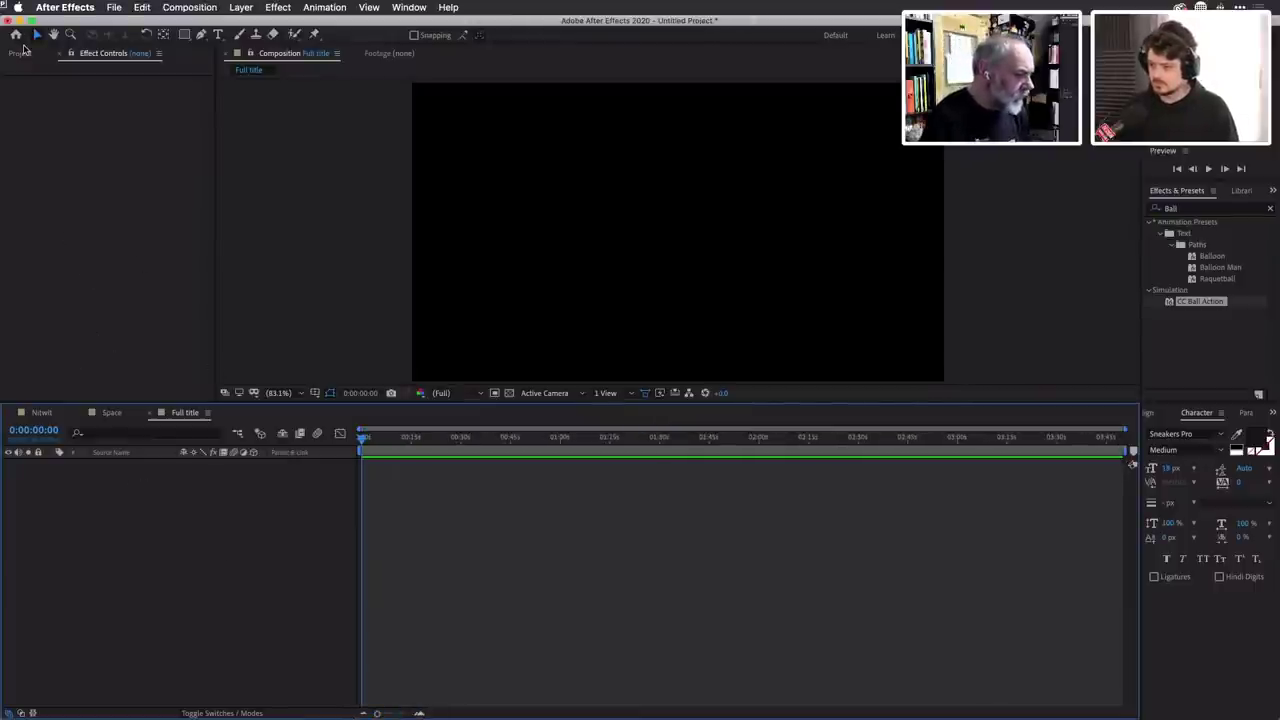
Add the Space composition from the project as a layer in the Full title timeline.
click(22, 53)
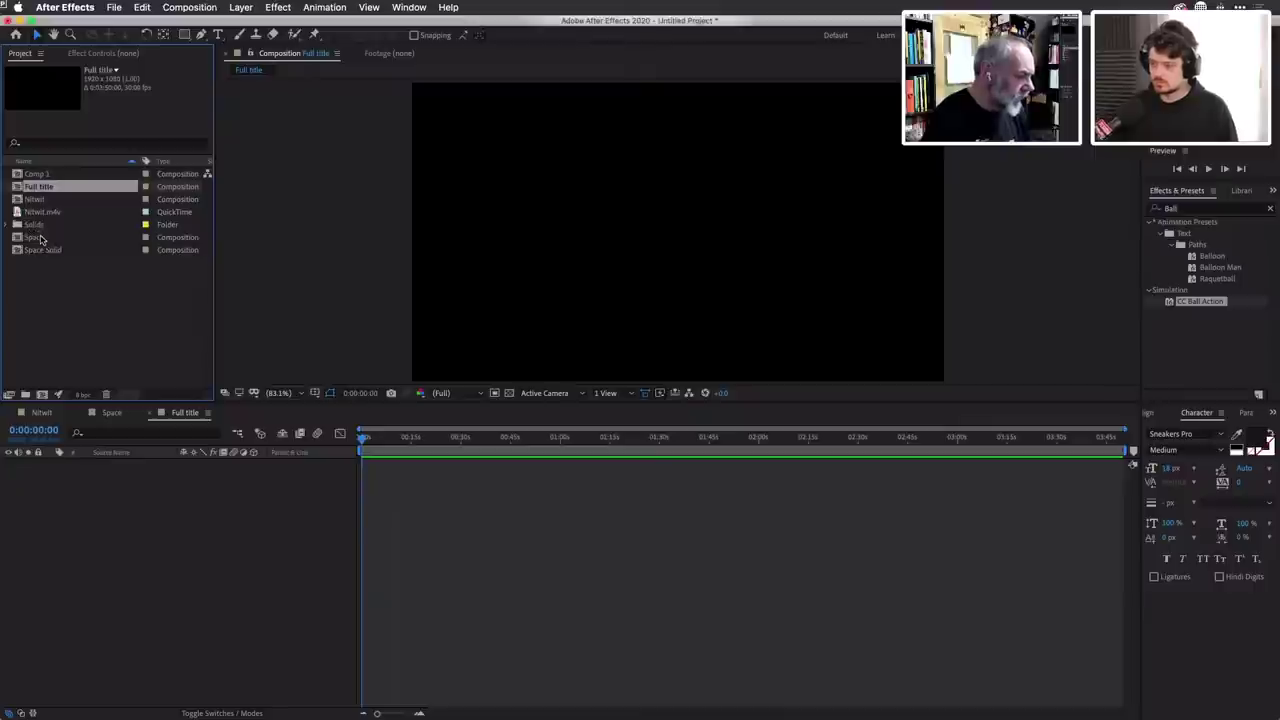
click(38, 238)
drag(40, 240, 57, 480)
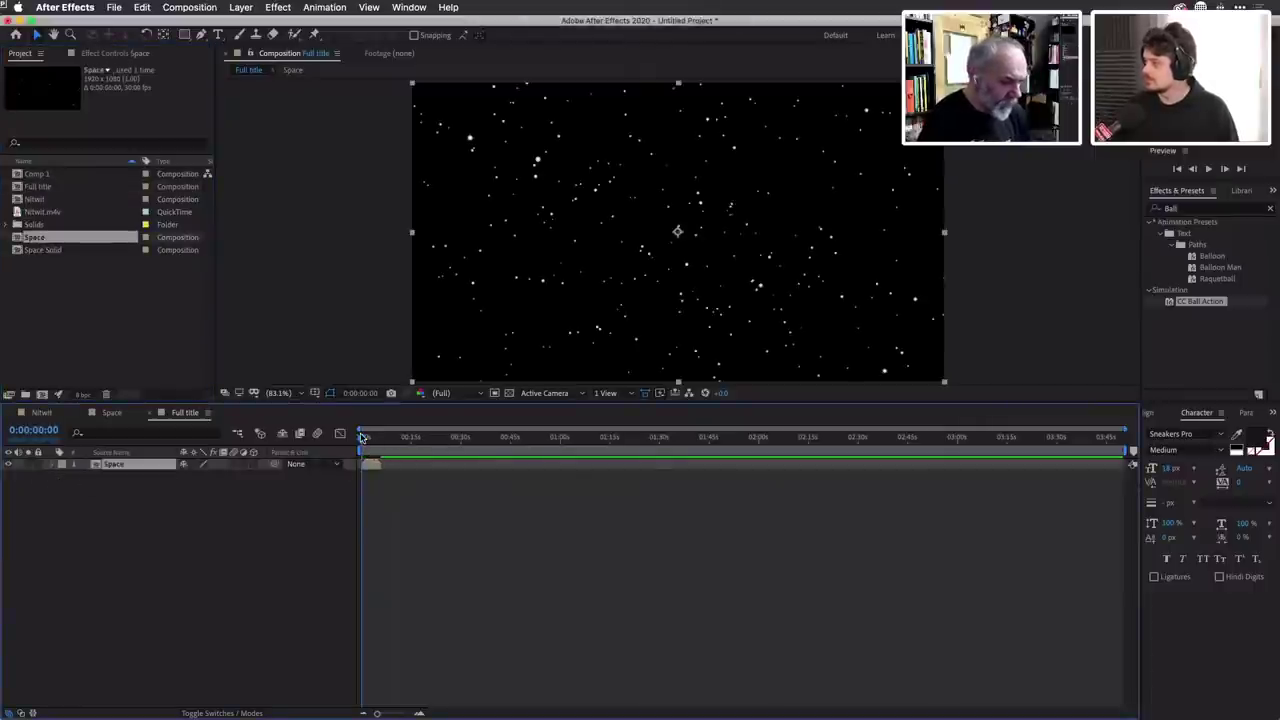
Scrub the Full title timeline past the end of the Space layer and return the playhead to 0:00:04:07.
drag(362, 438, 375, 442)
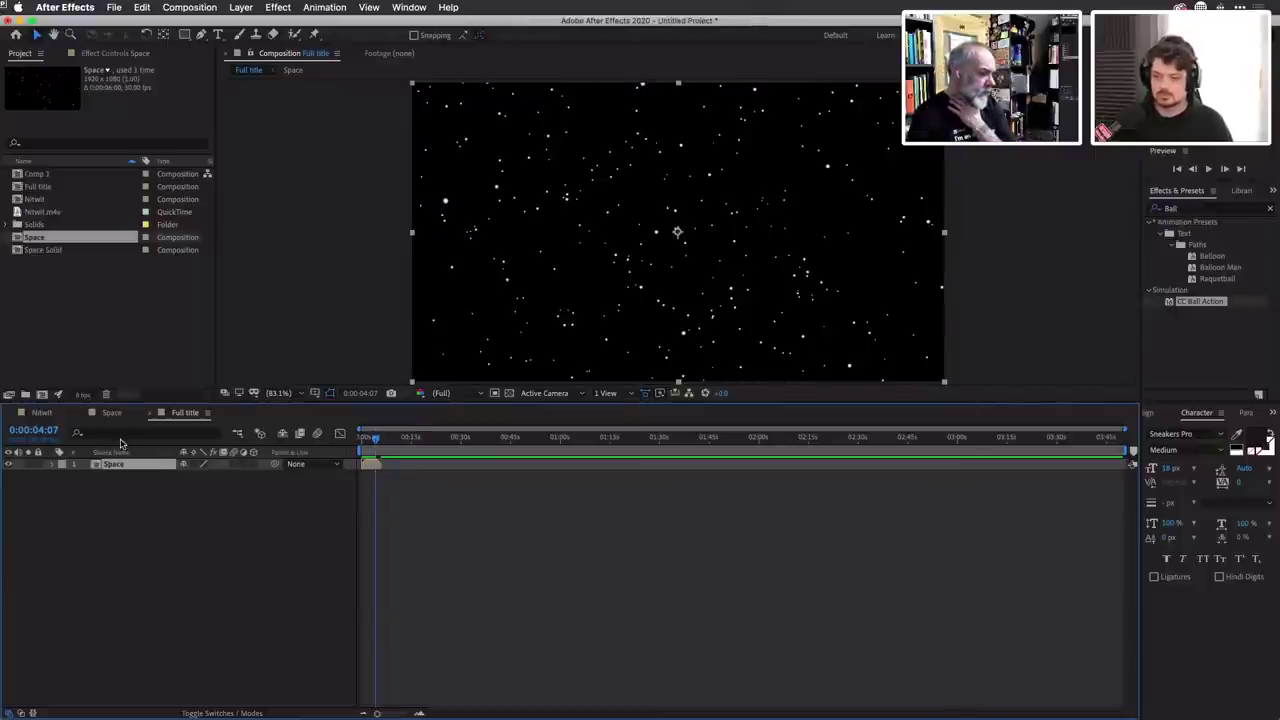
drag(376, 440, 557, 458)
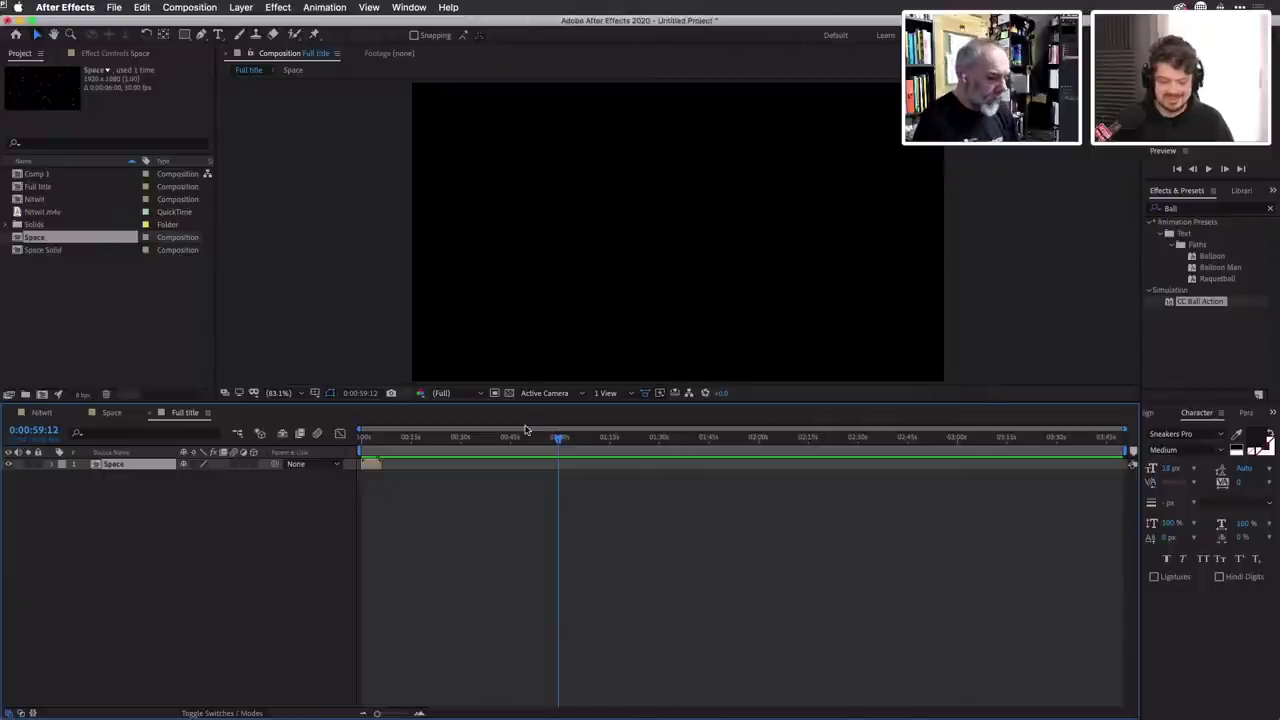
drag(555, 439, 374, 442)
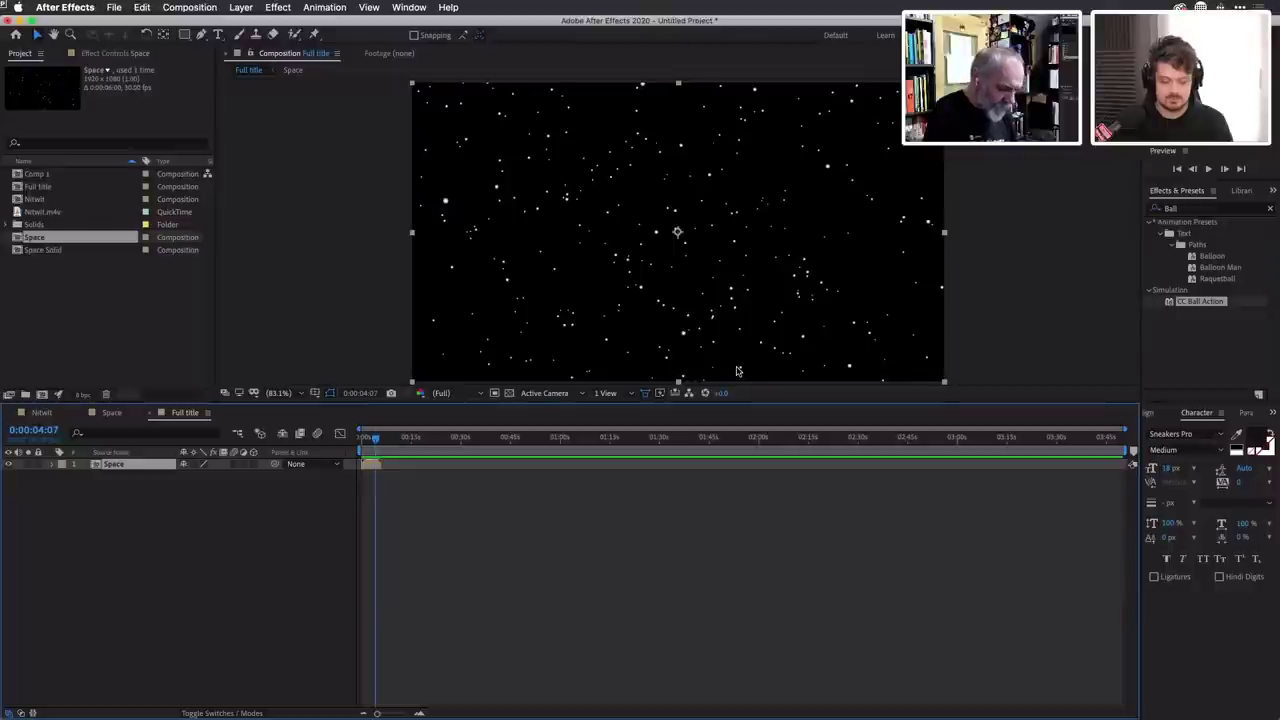
Create a composition named VortexTexture, 1920 px wide and 20000 px high, at 30 fps with a duration of 0:03:50:00.
key(super+n)
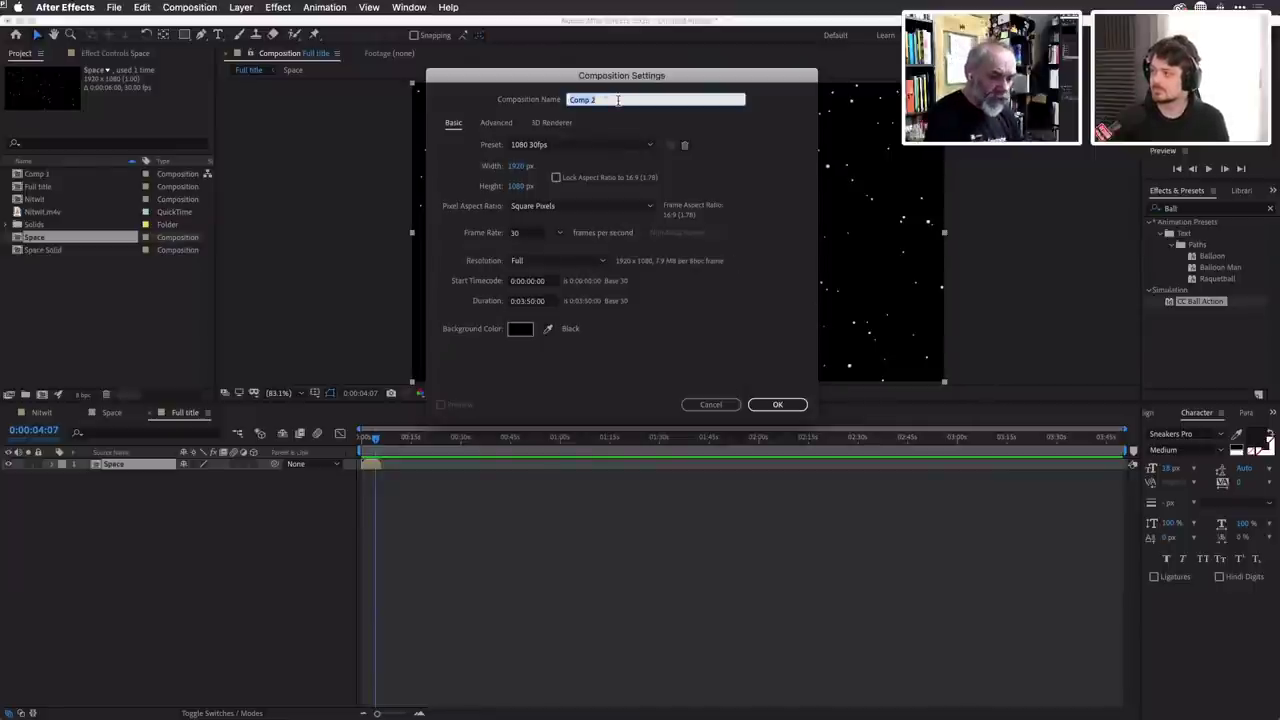
text(Vor)
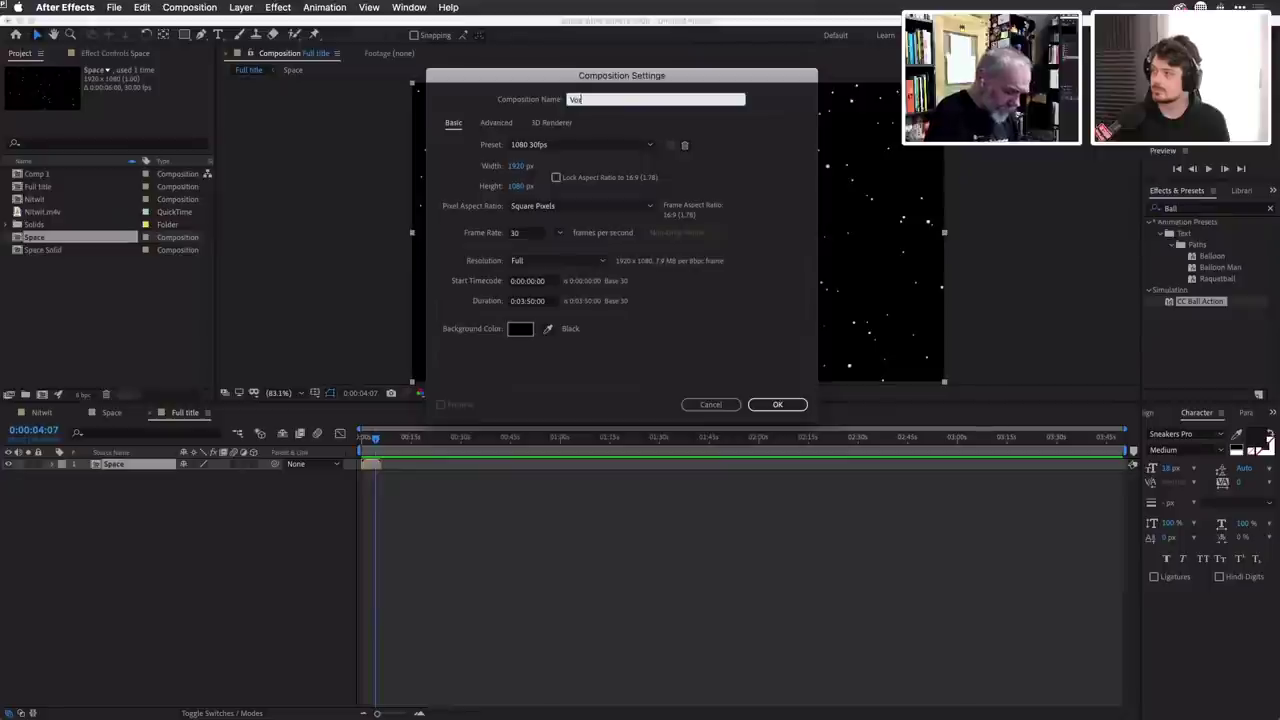
text(tex)
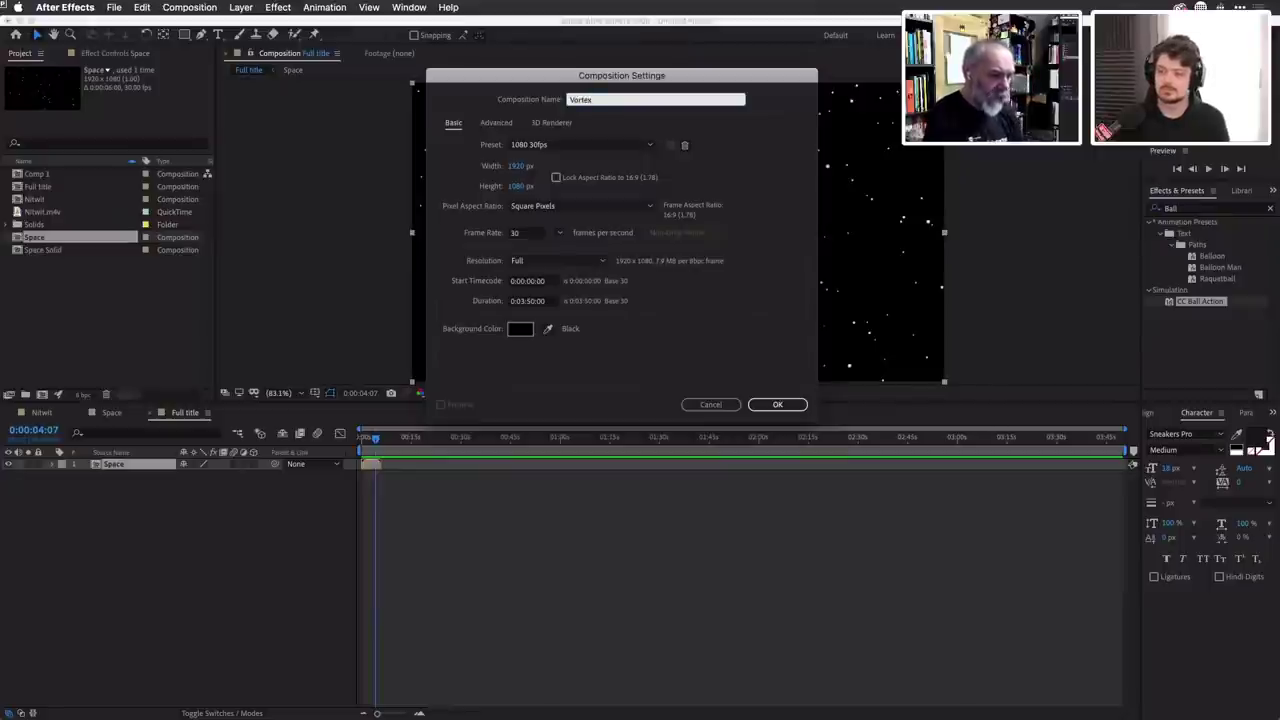
text(Text)
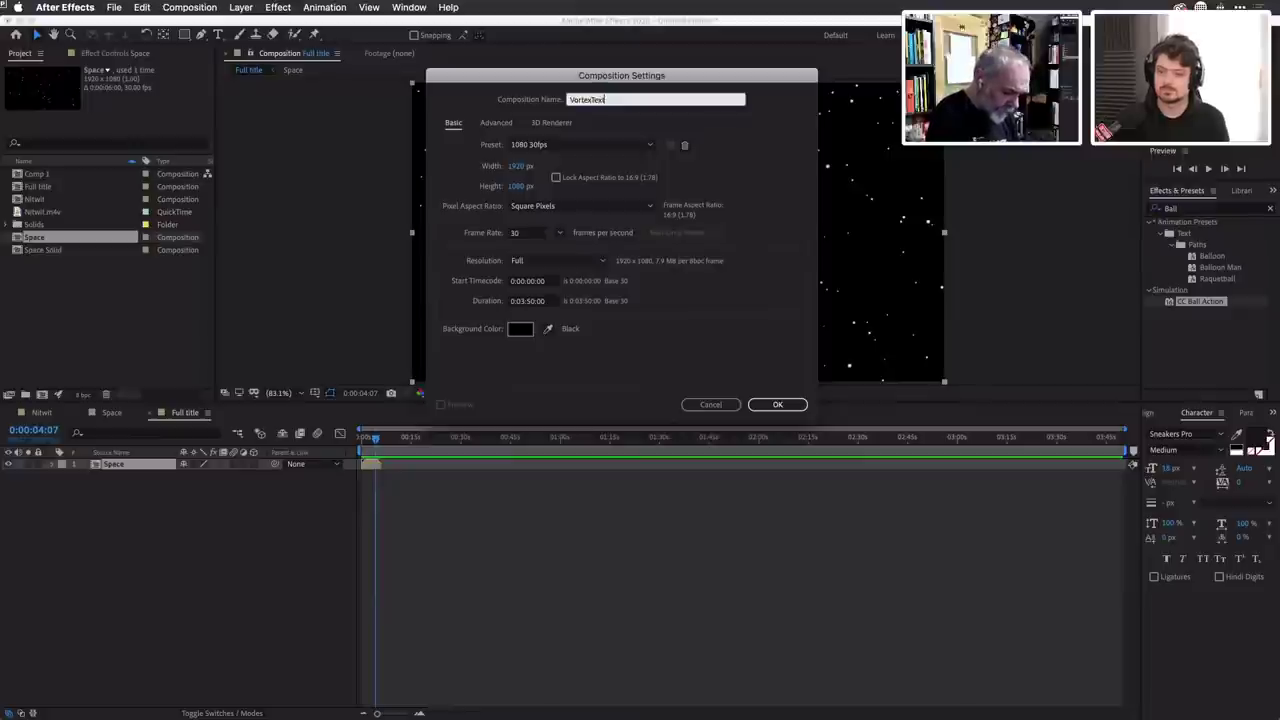
text(ure)
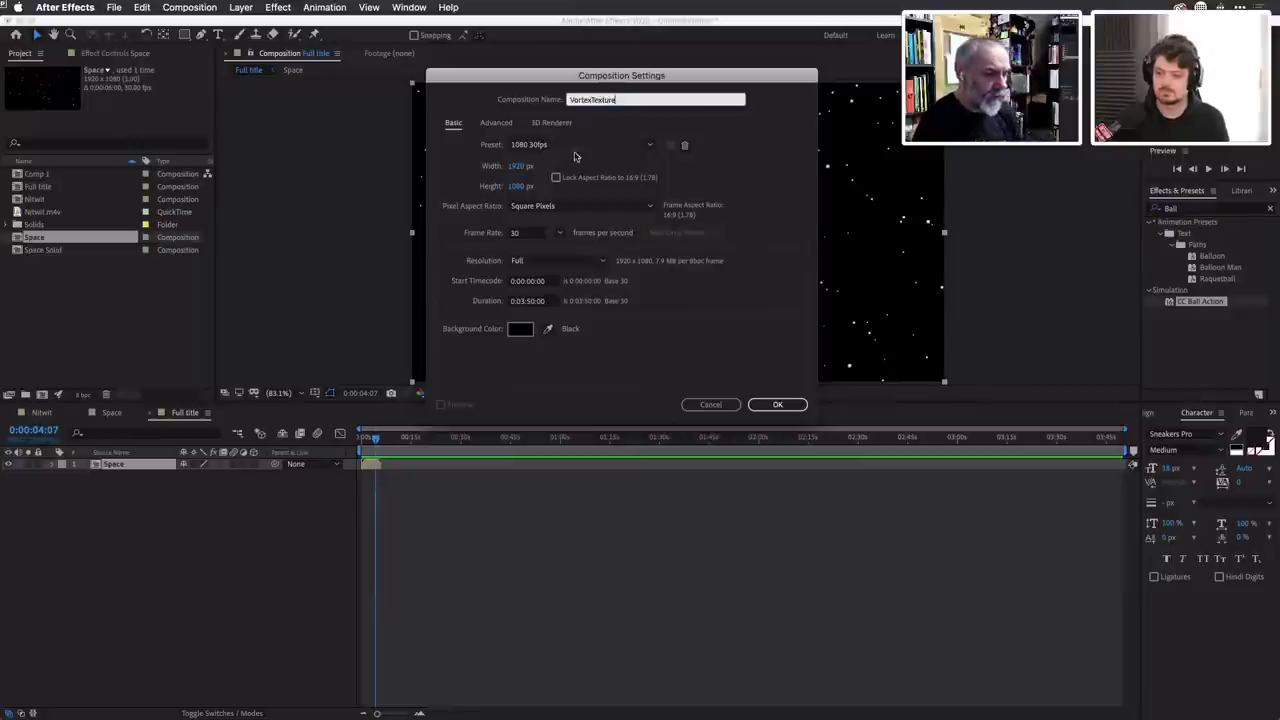
click(518, 187)
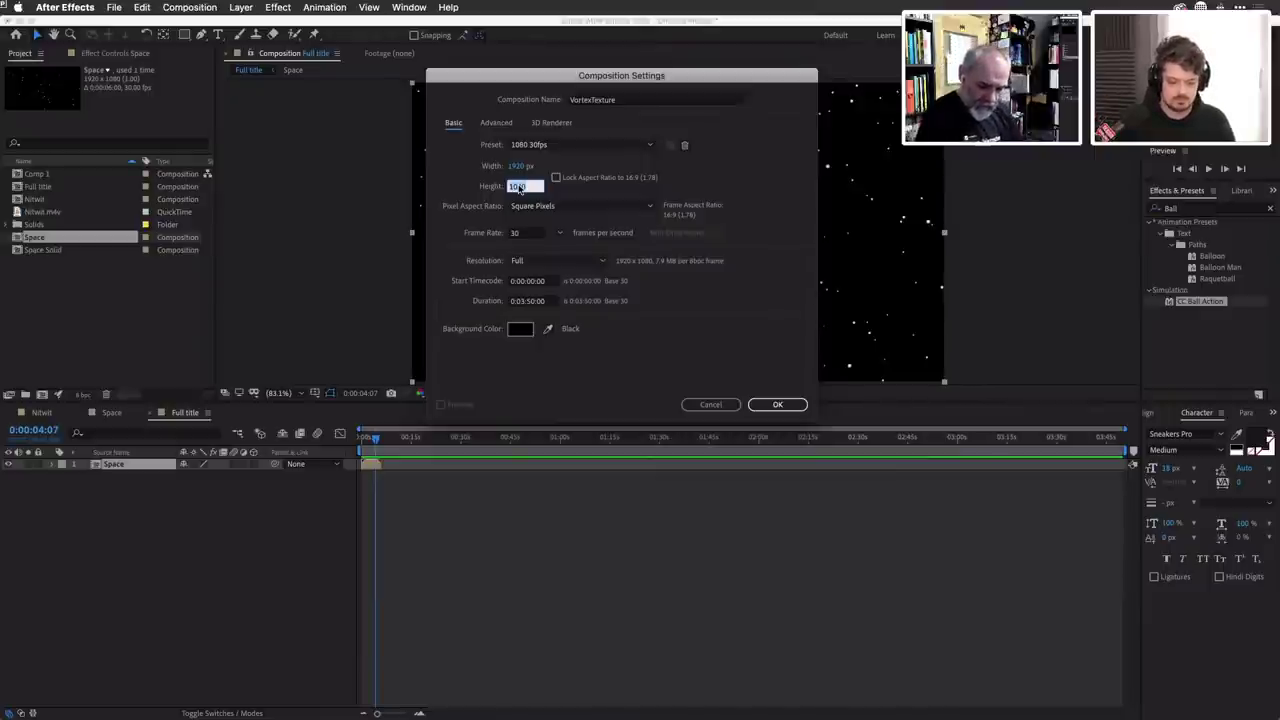
text(20)
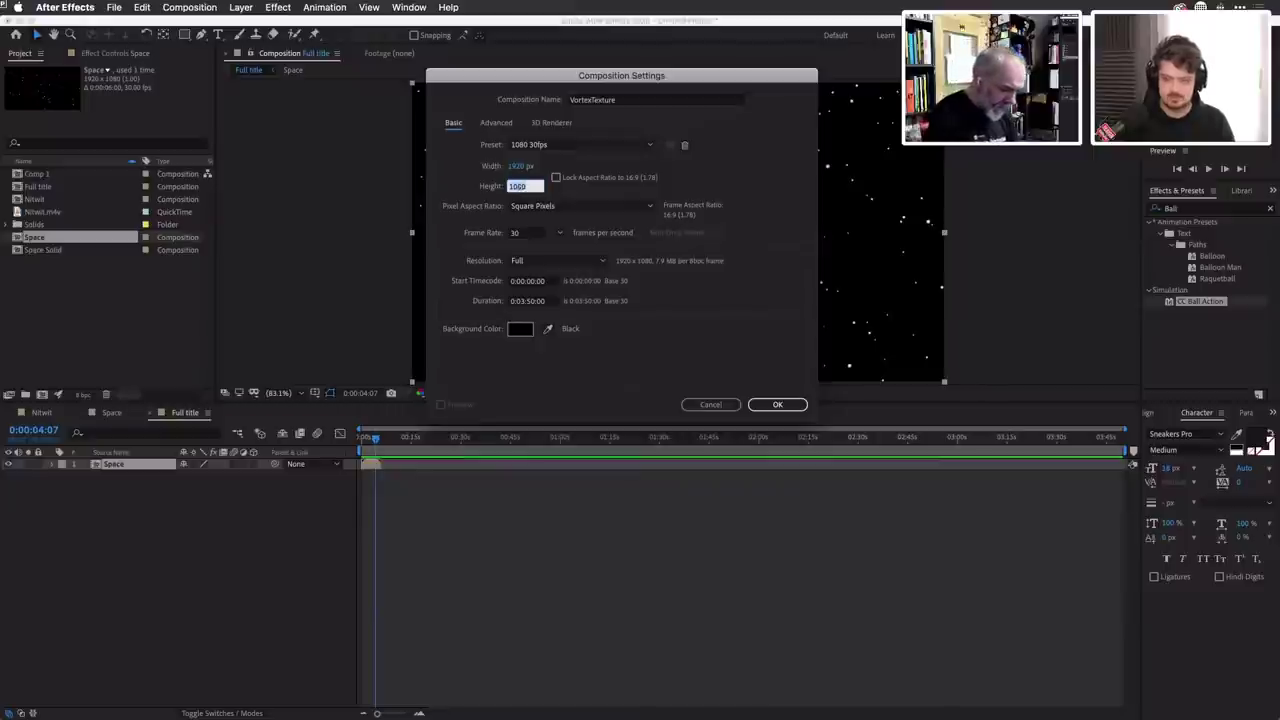
text(0)
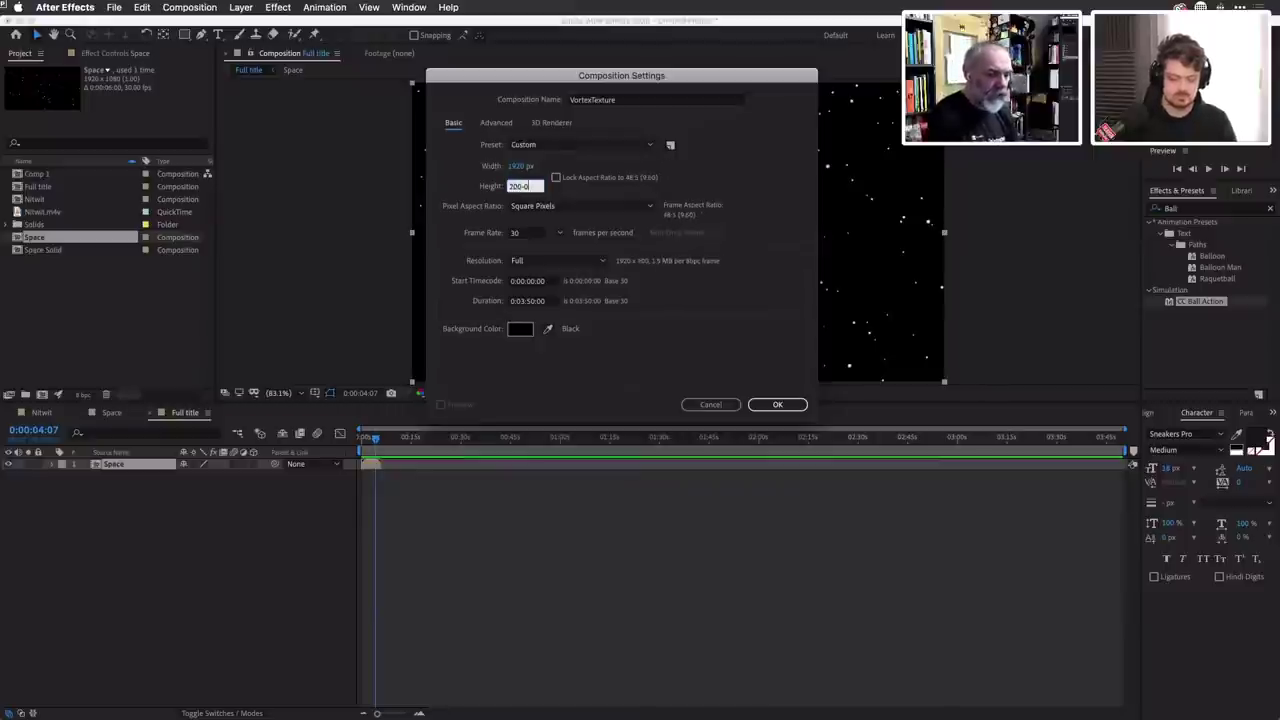
key(BackSpace)
key(BackSpace)
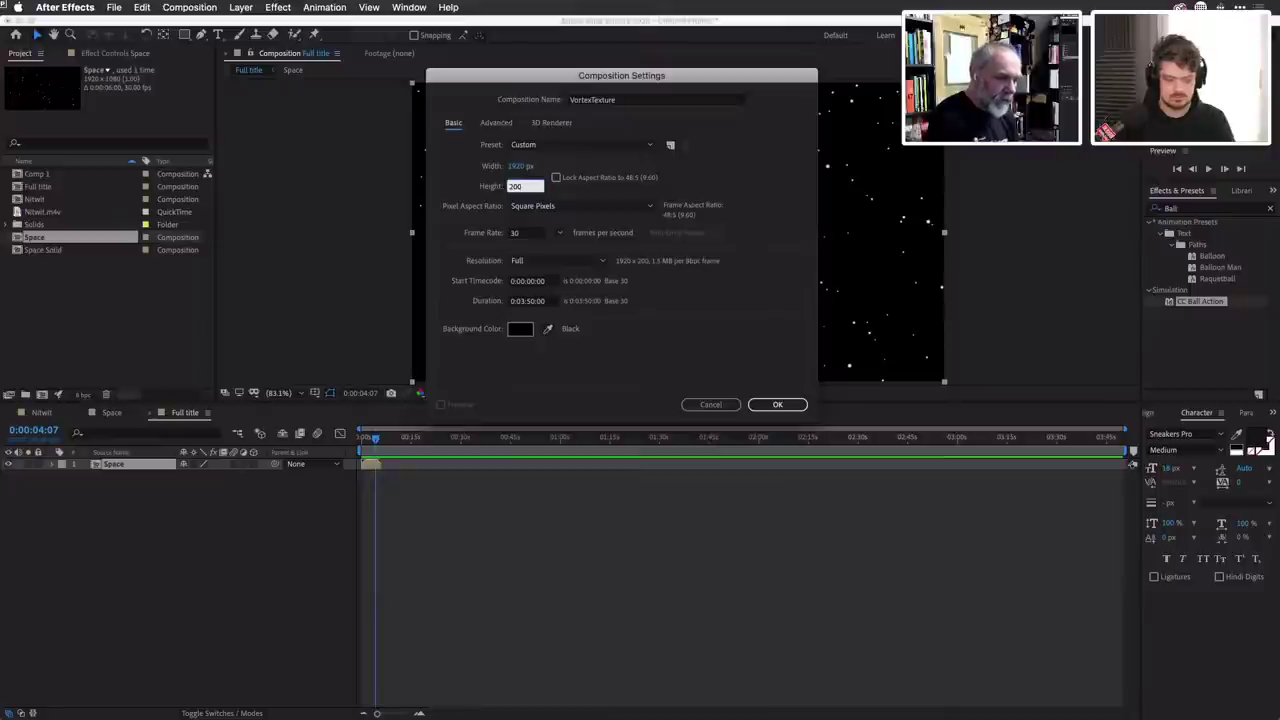
text(00)
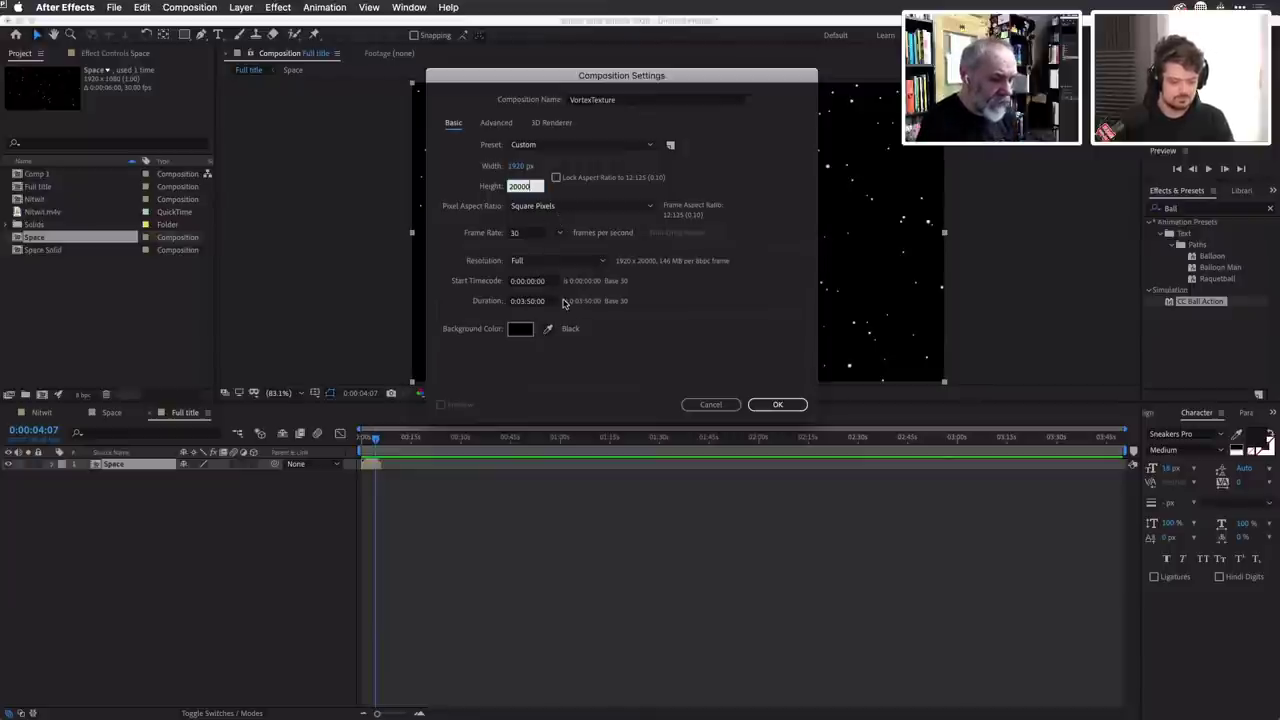
click(785, 406)
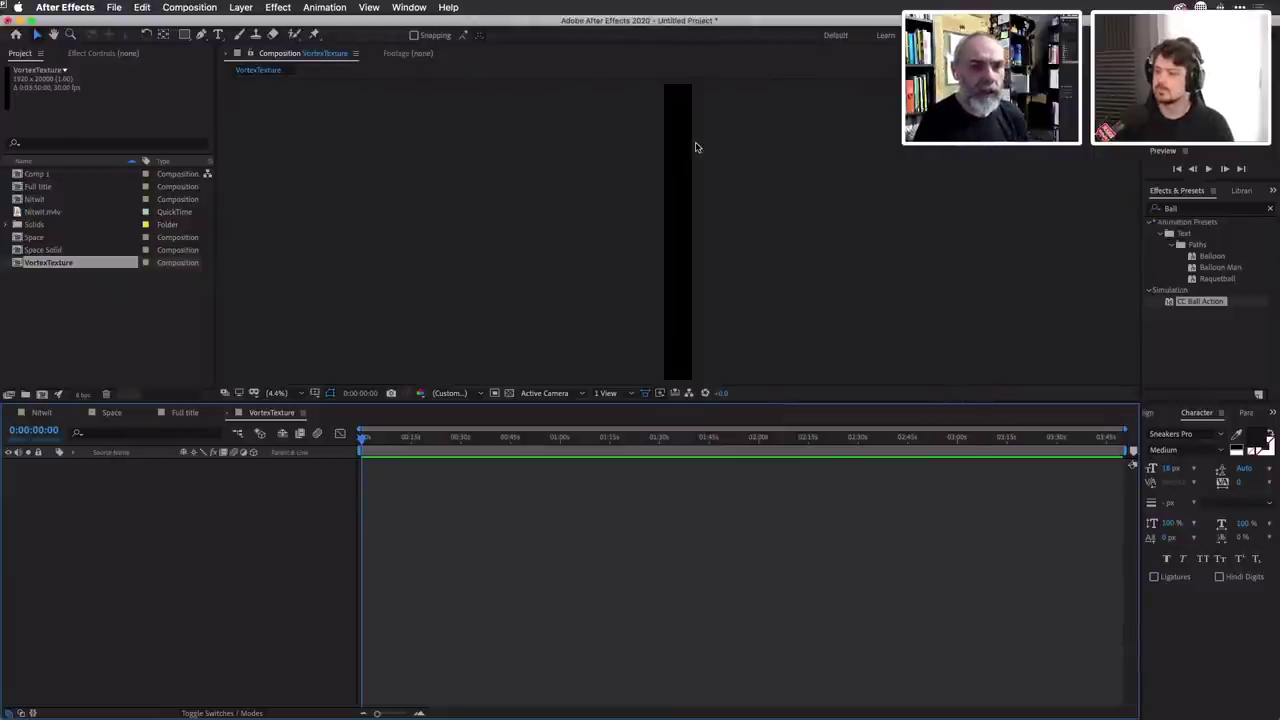
scroll(697, 147, up, 7)
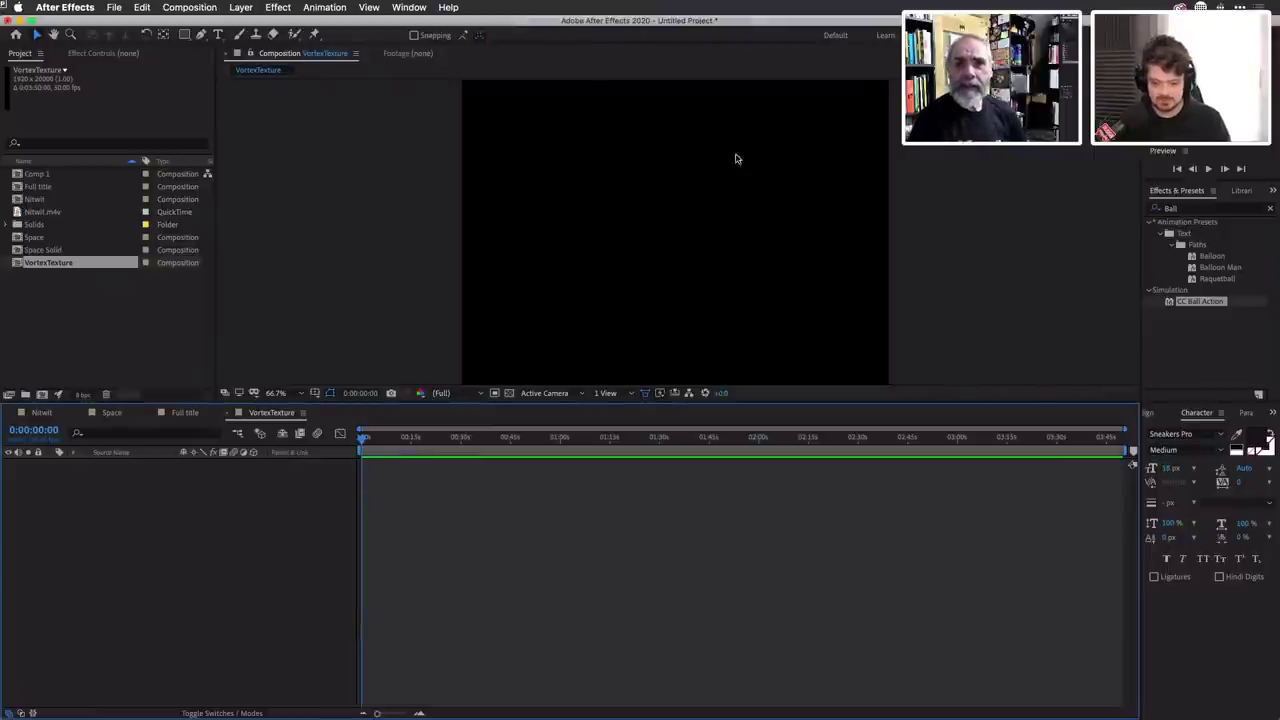
click(7, 226)
click(48, 238)
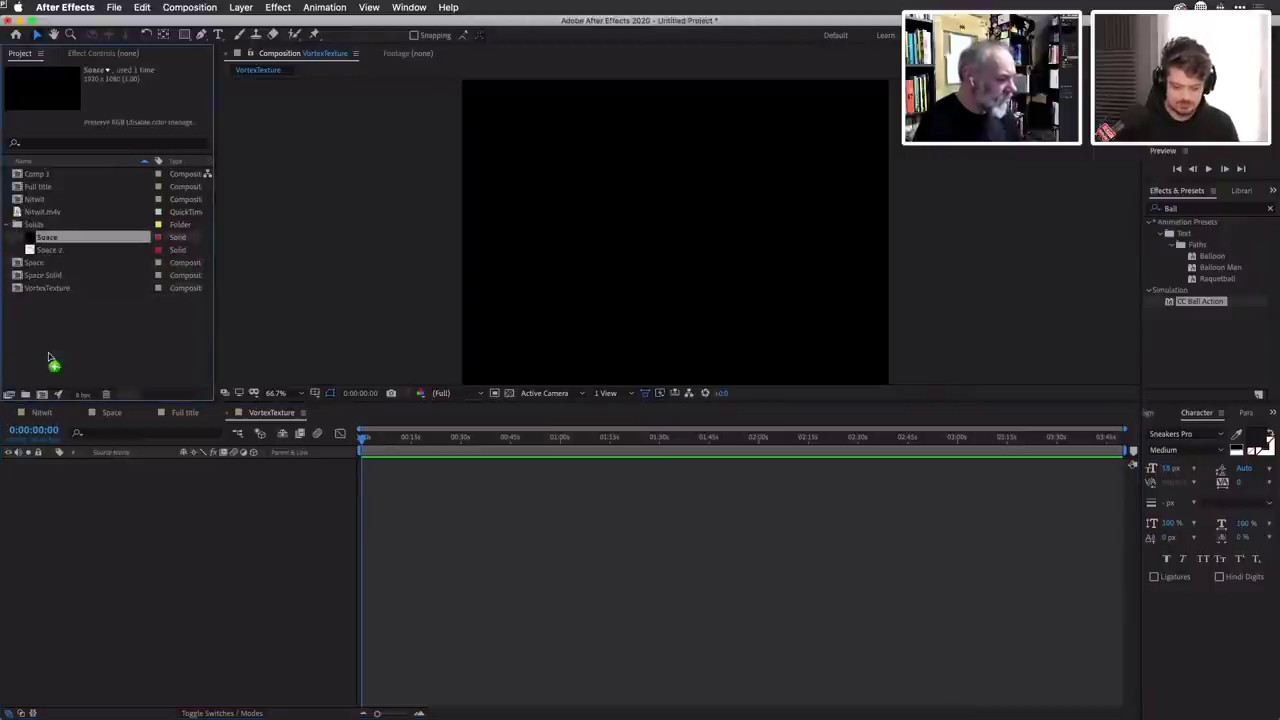
drag(70, 462, 73, 474)
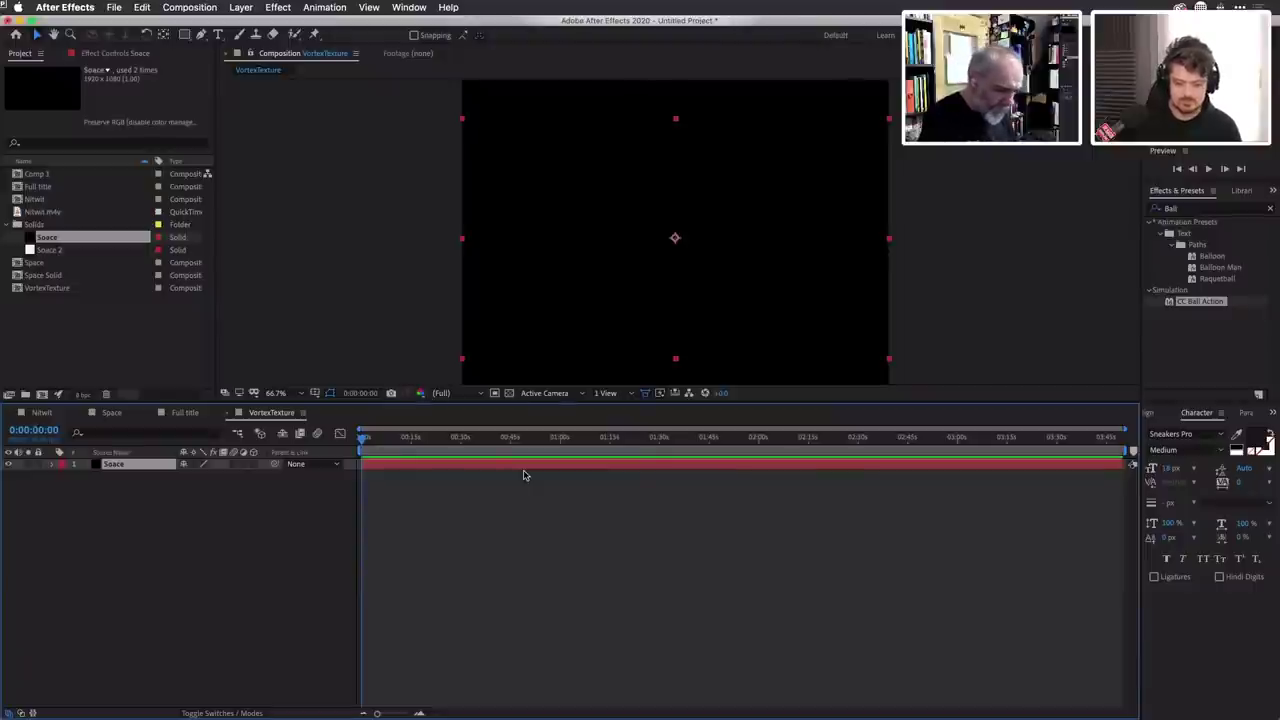
key(Delete)
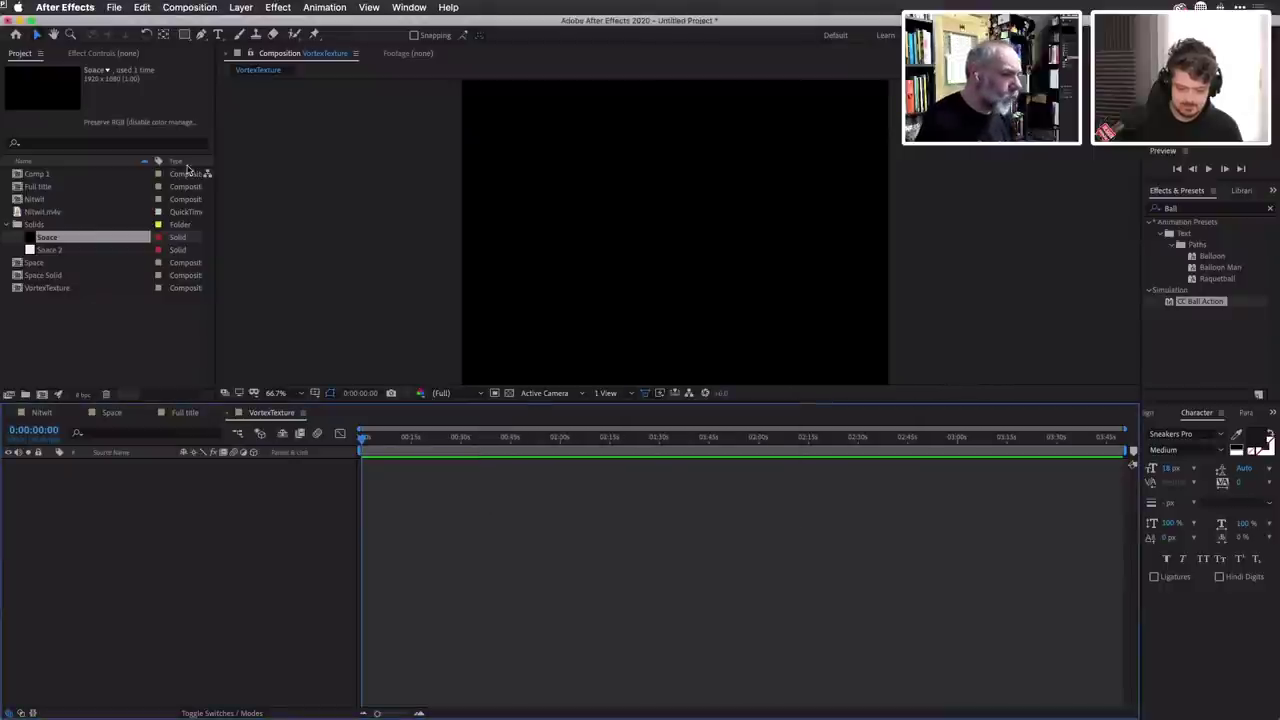
Create a near-black (010101) solid at the full 1920 x 20000 px composition size in VortexTexture.
click(241, 7)
mouse_move(250, 24)
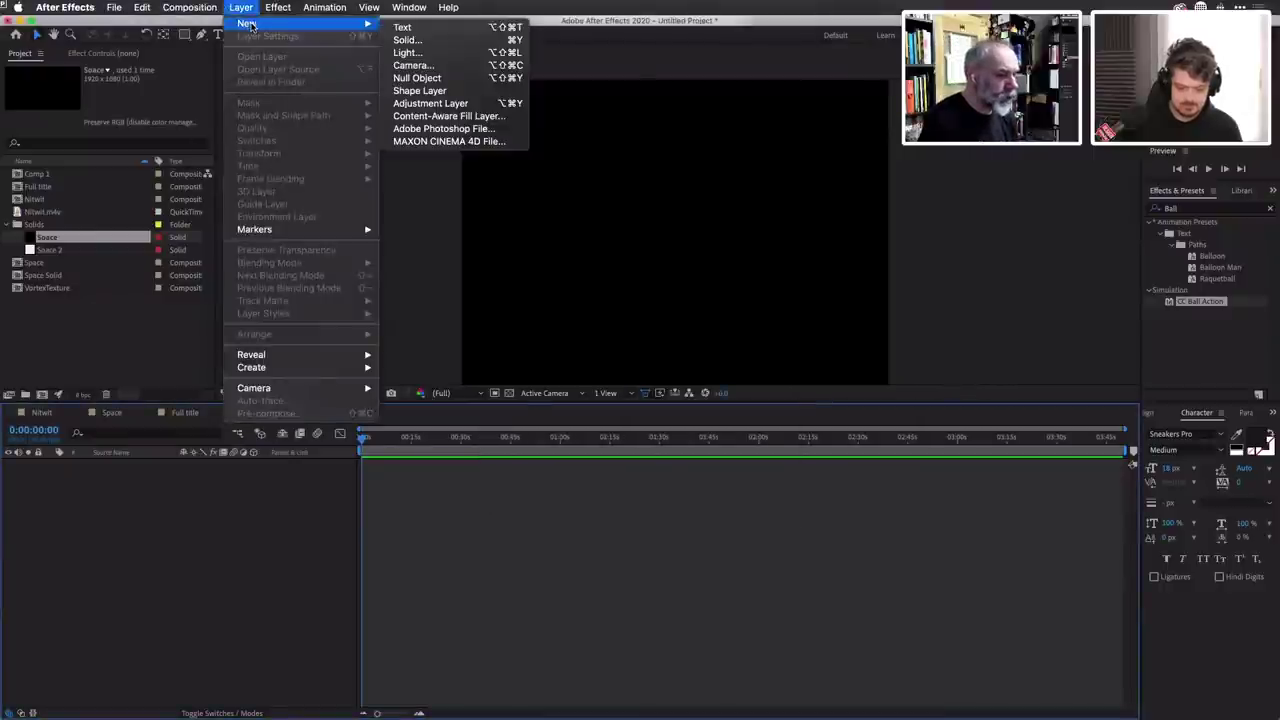
click(406, 40)
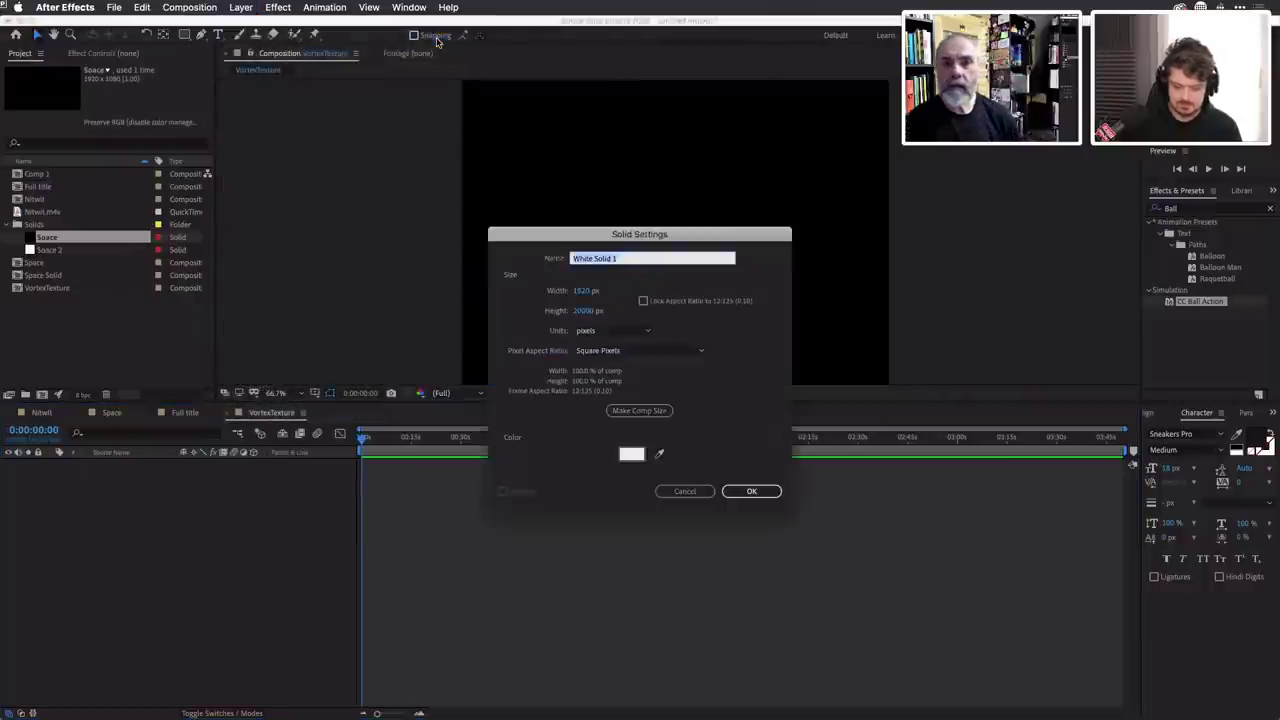
click(642, 411)
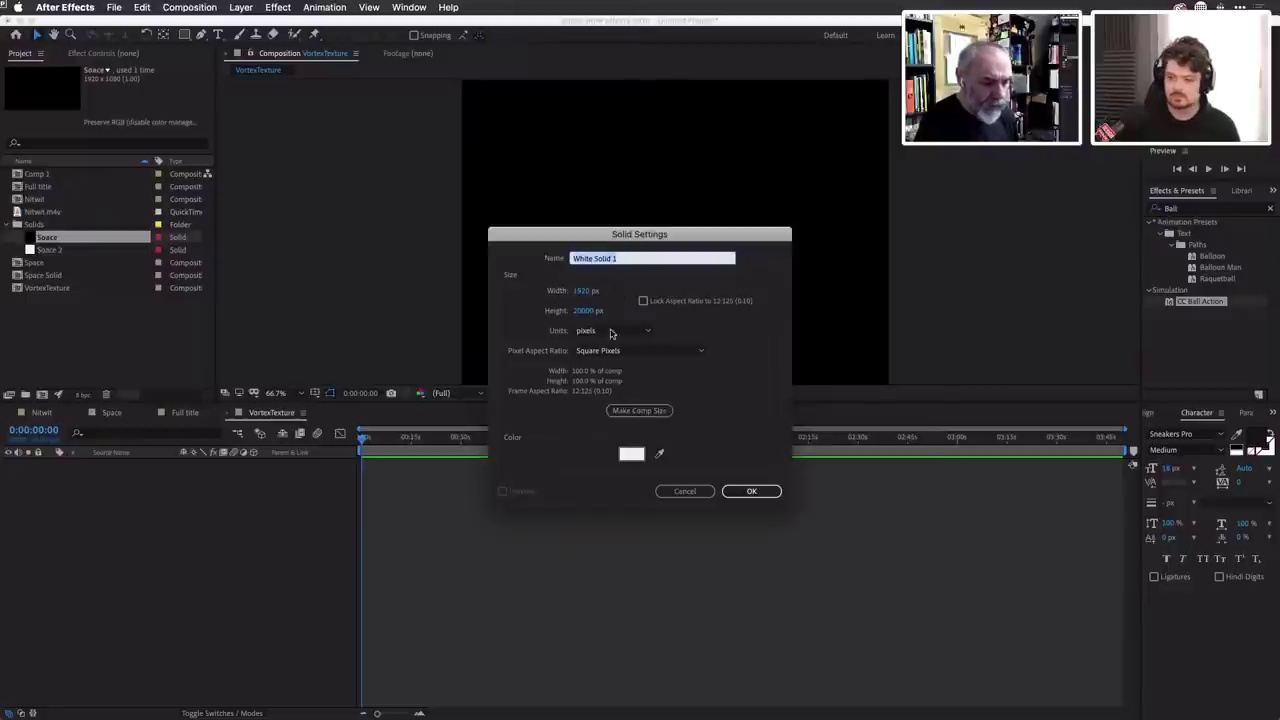
click(645, 411)
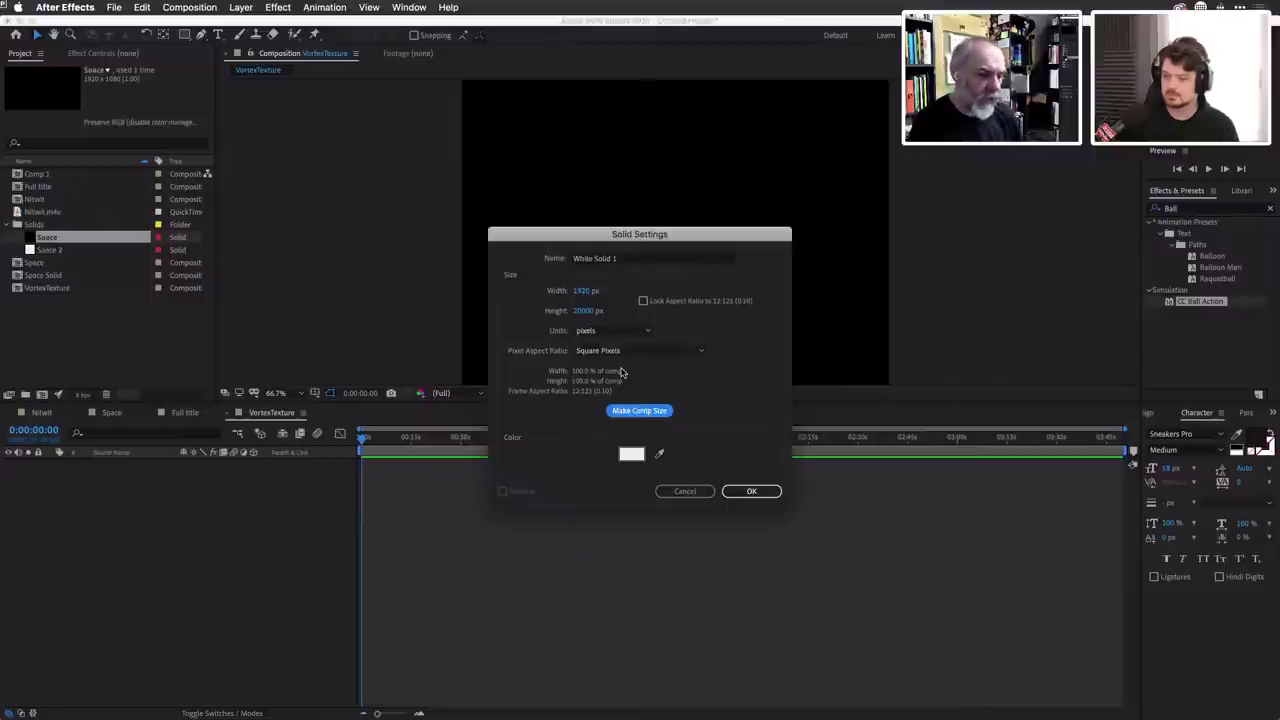
click(631, 454)
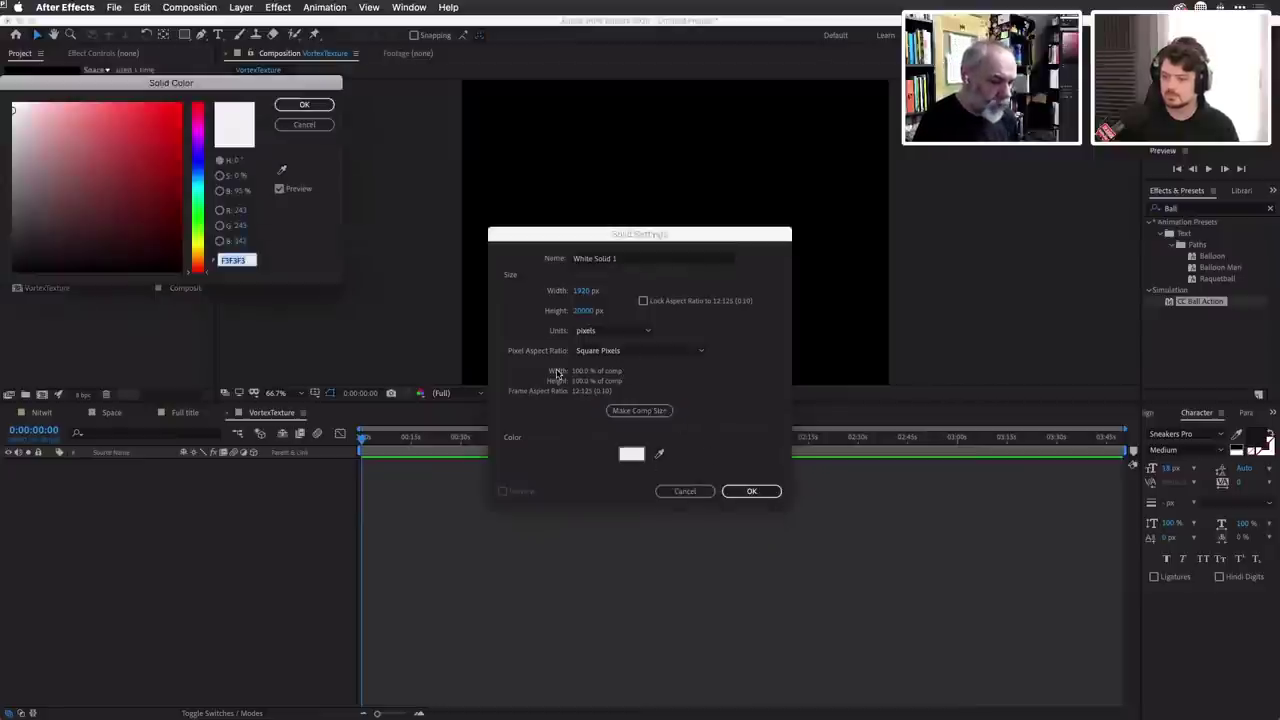
drag(55, 227, 14, 270)
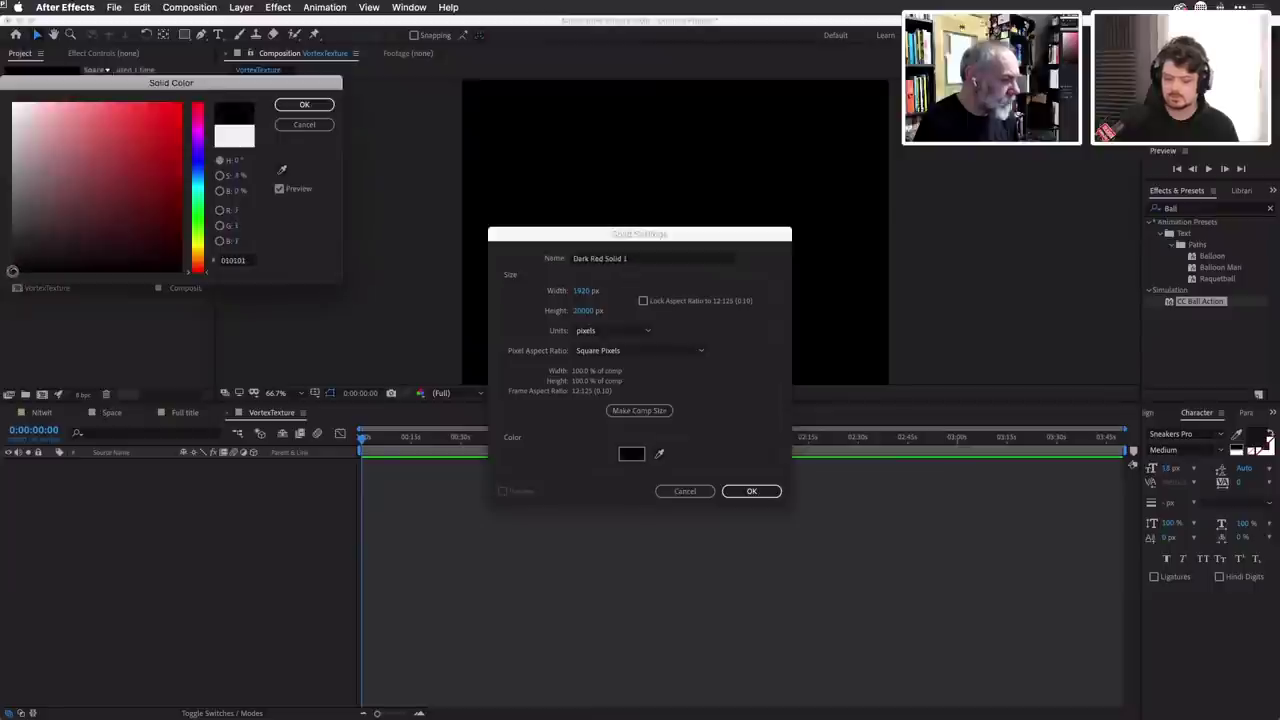
click(305, 105)
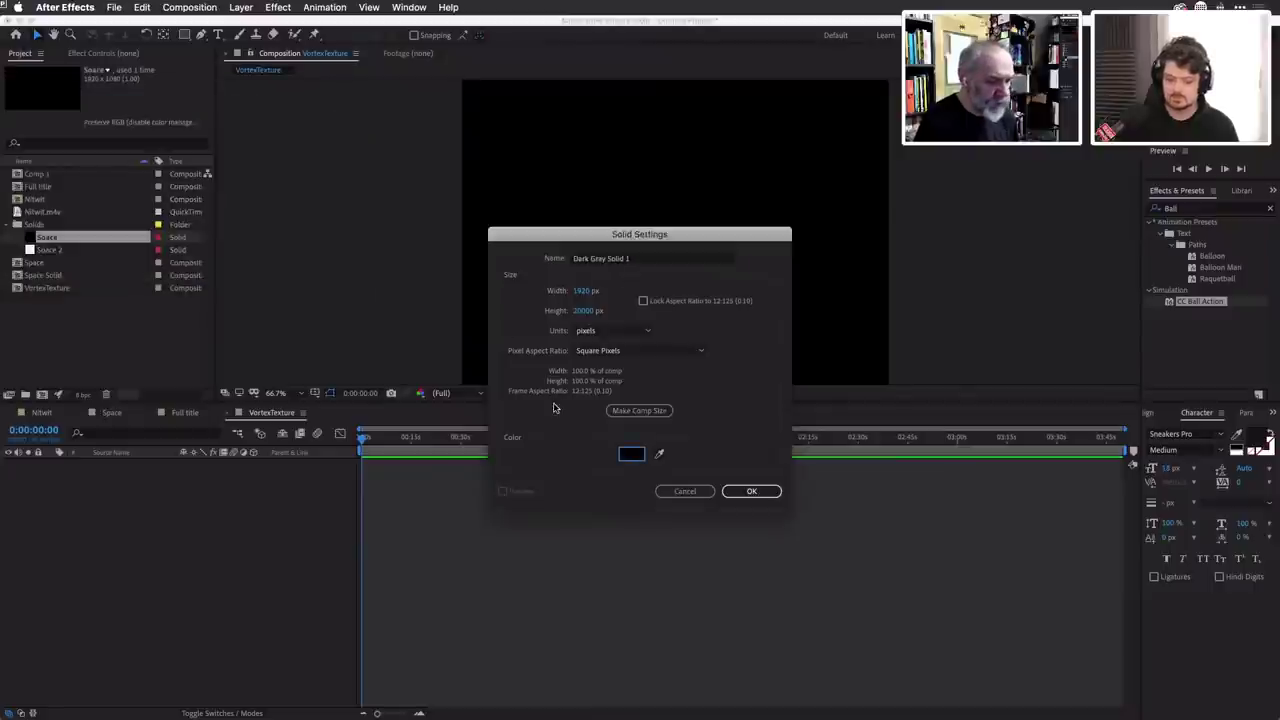
click(768, 492)
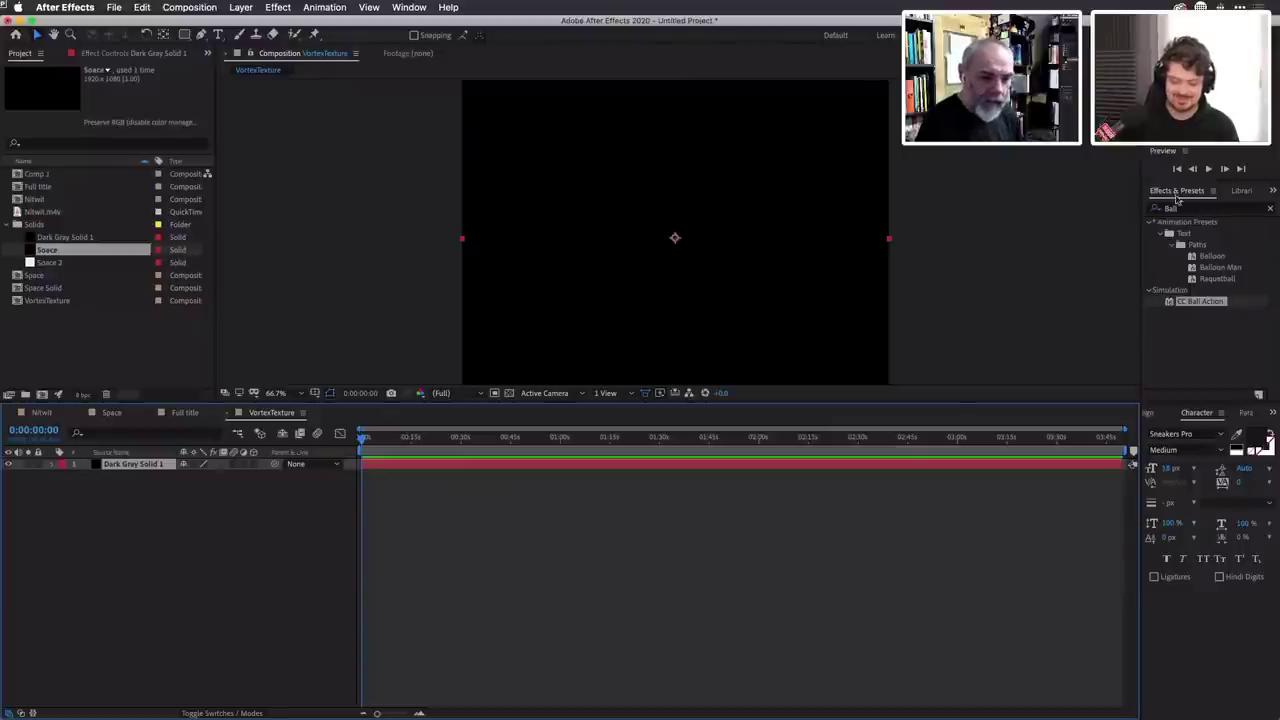
click(278, 8)
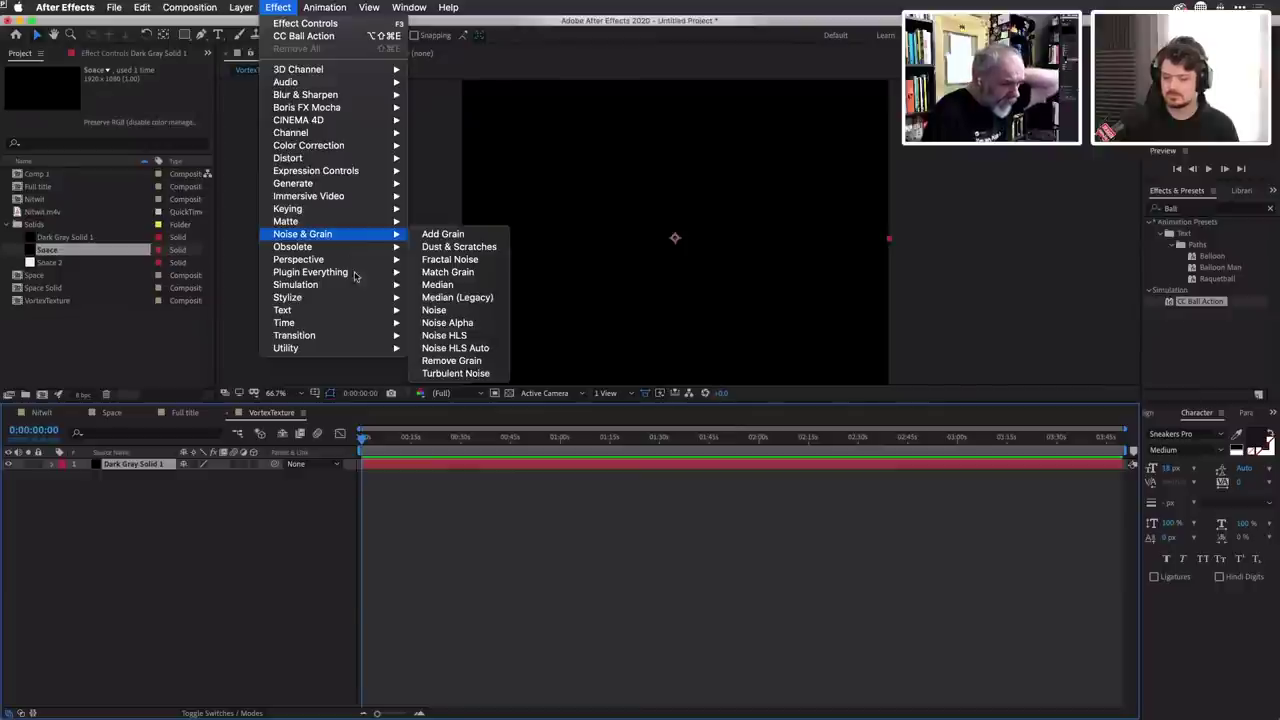
mouse_move(348, 196)
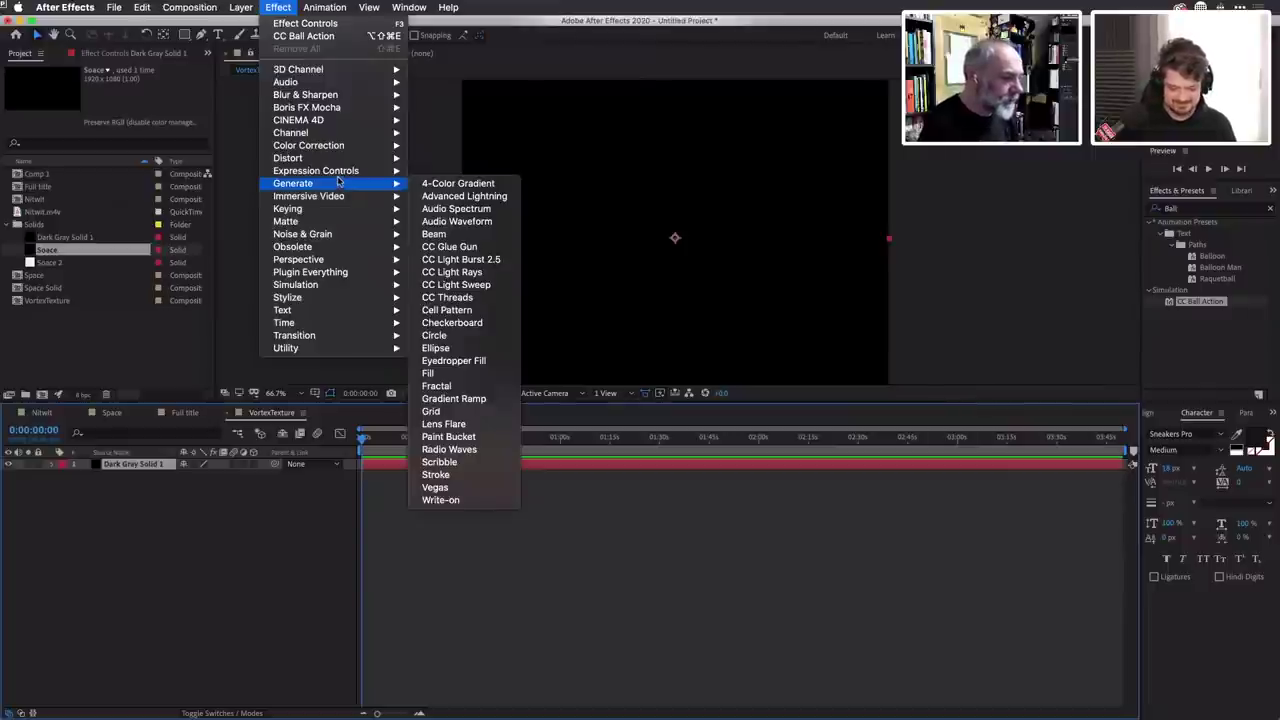
mouse_move(350, 97)
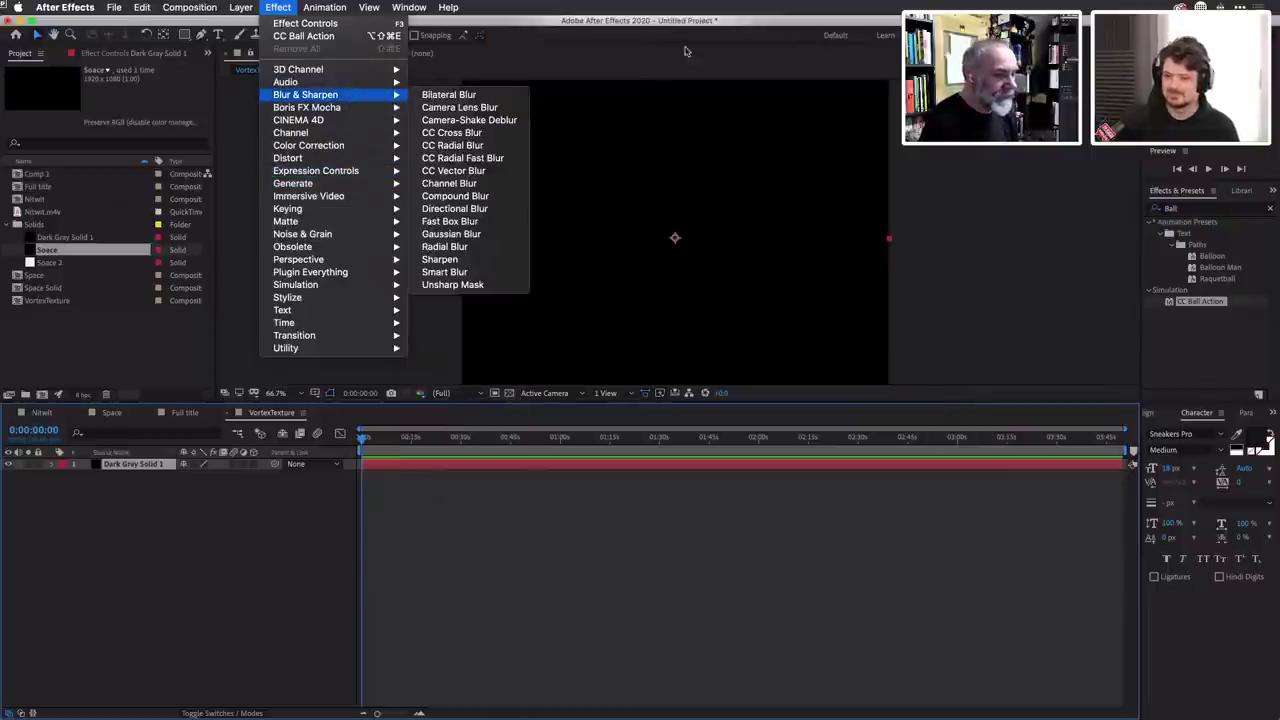
Search the effects for "fra" and apply Fractal Noise to the dark gray solid in VortexTexture.
click(1220, 208)
click(1207, 208)
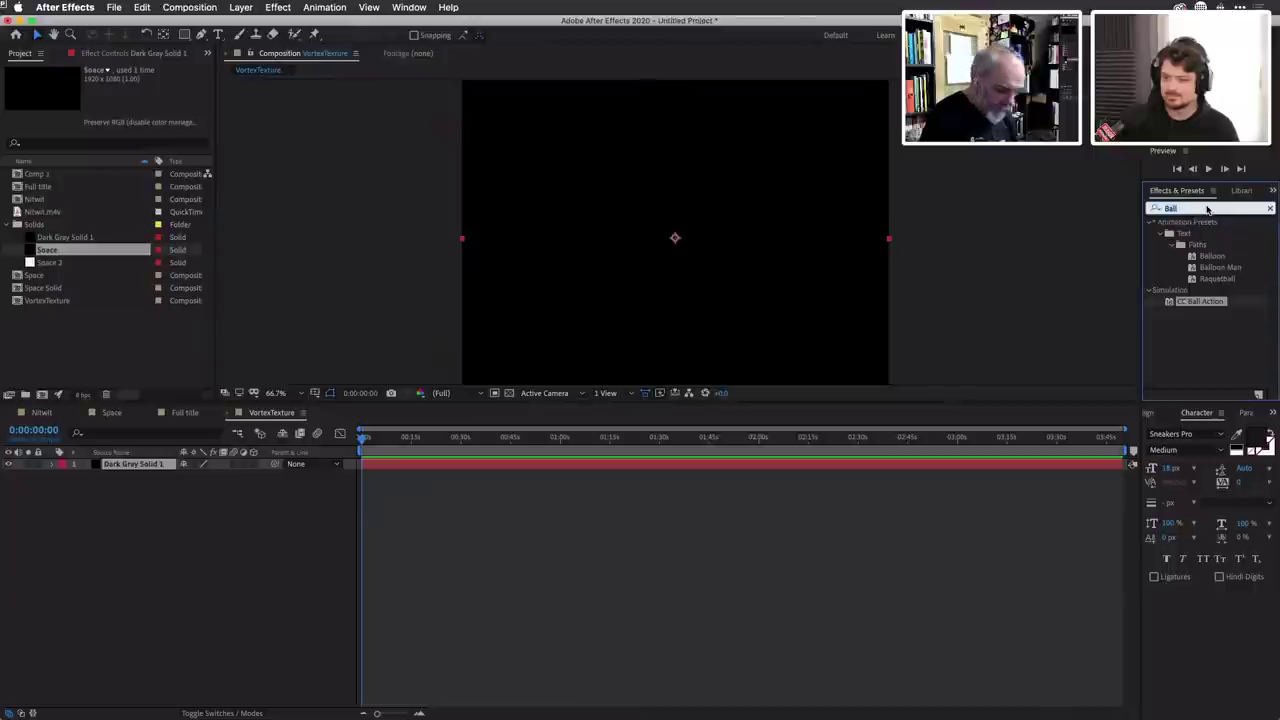
text(g)
key(BackSpace)
text(fra)
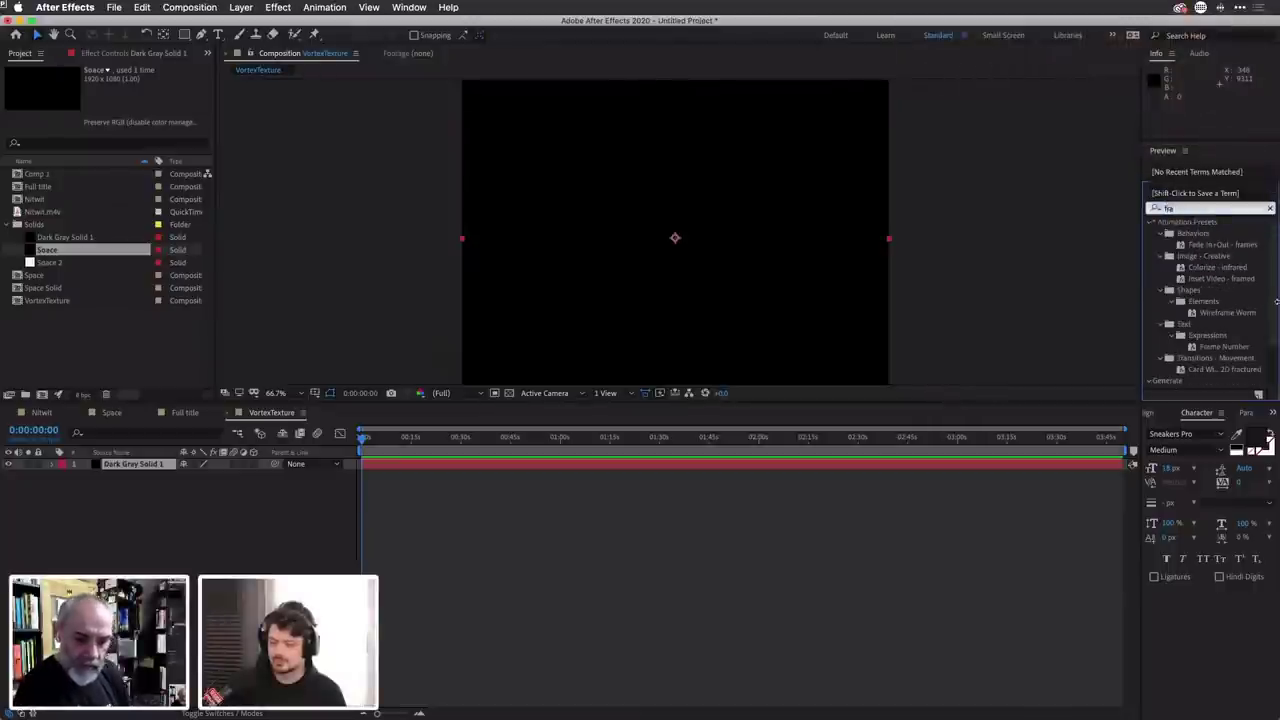
scroll(1240, 295, down, 3)
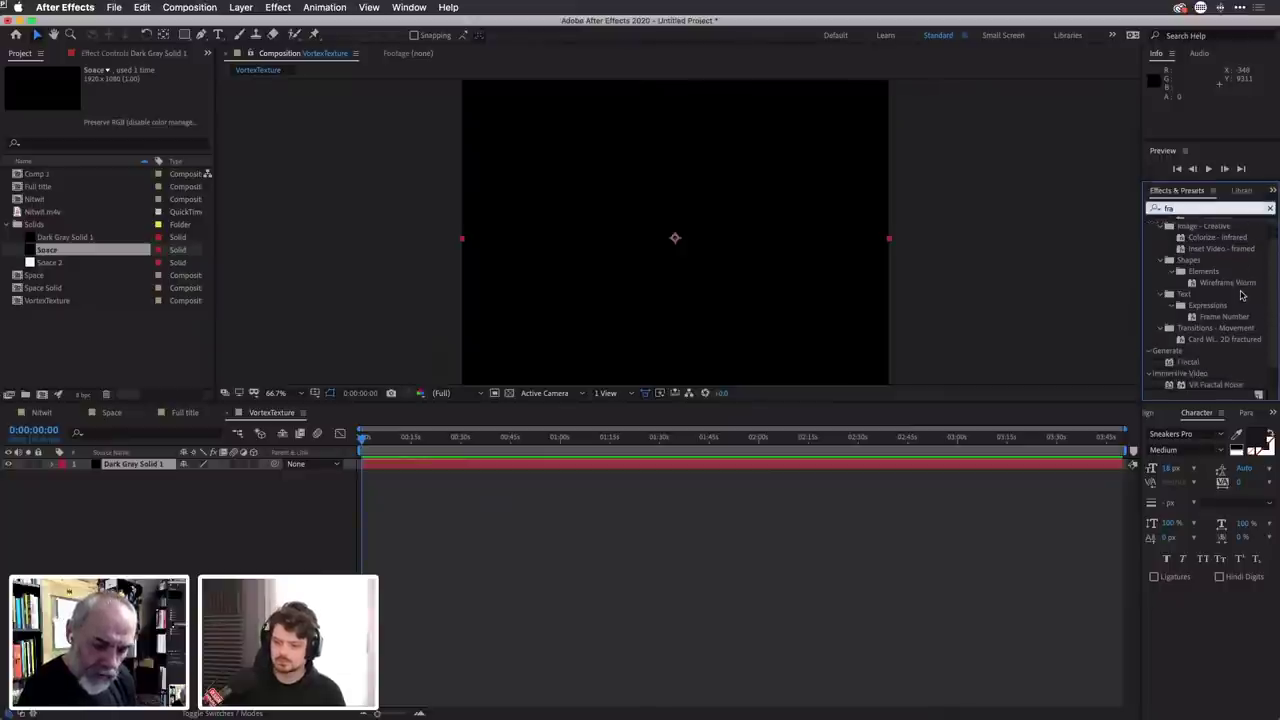
scroll(1240, 295, down, 1)
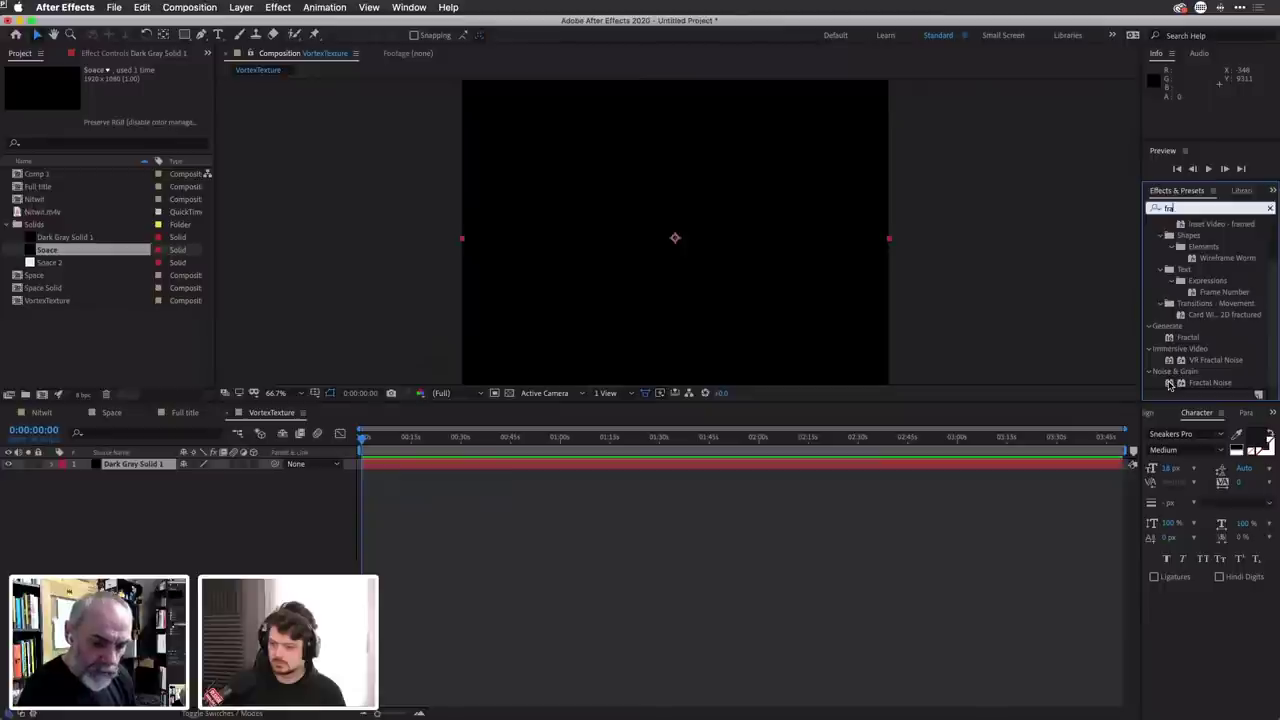
drag(1170, 386, 831, 470)
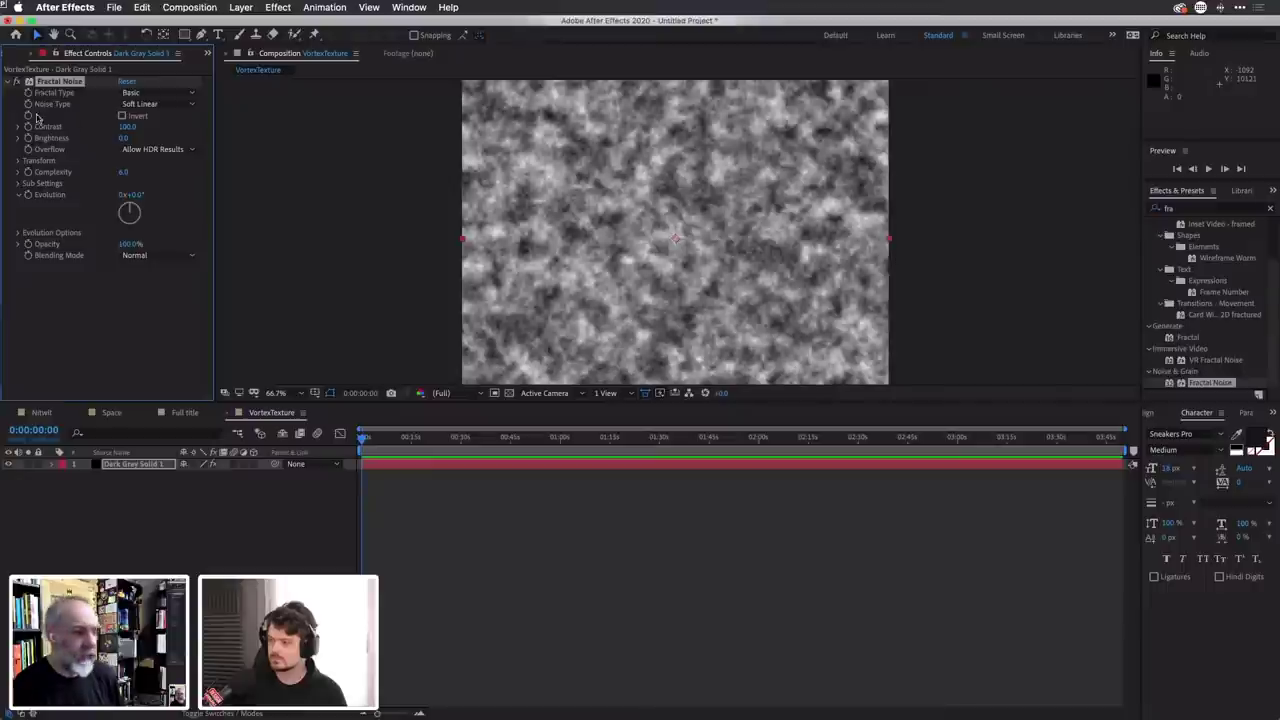
Set the Fractal Noise fractal type to Cloudy and its noise type to Spline.
click(124, 319)
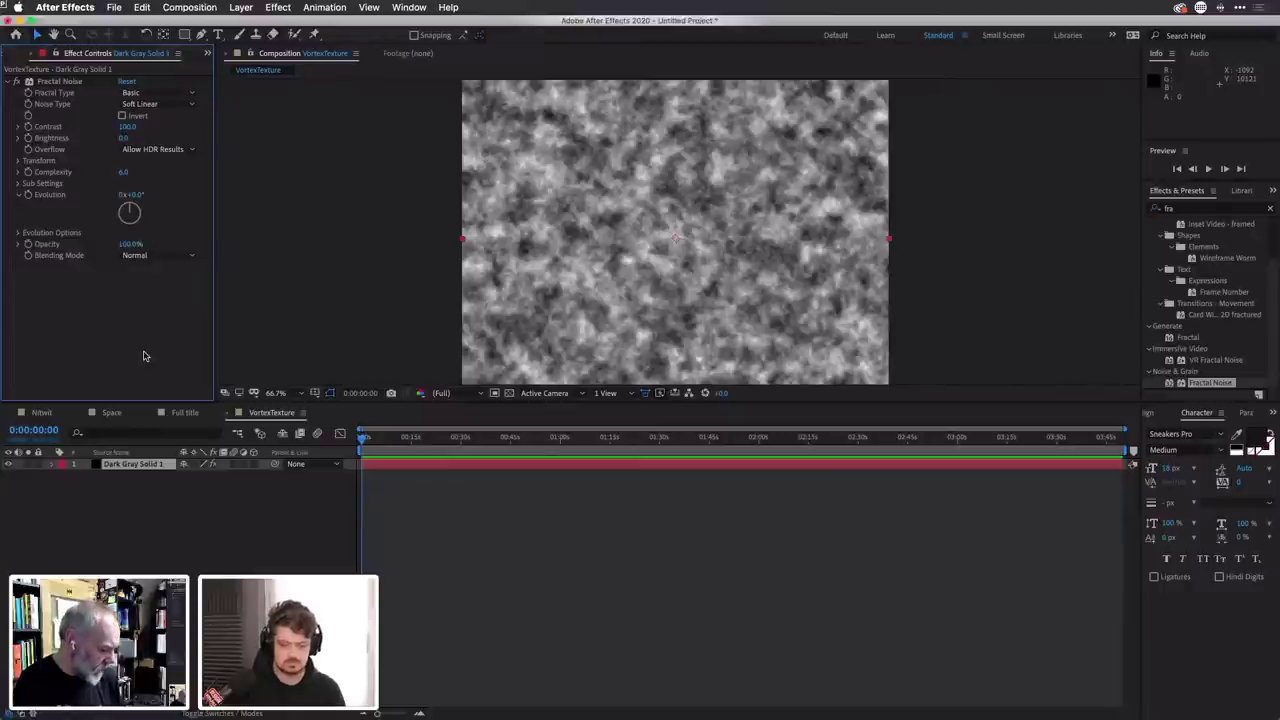
key(grave)
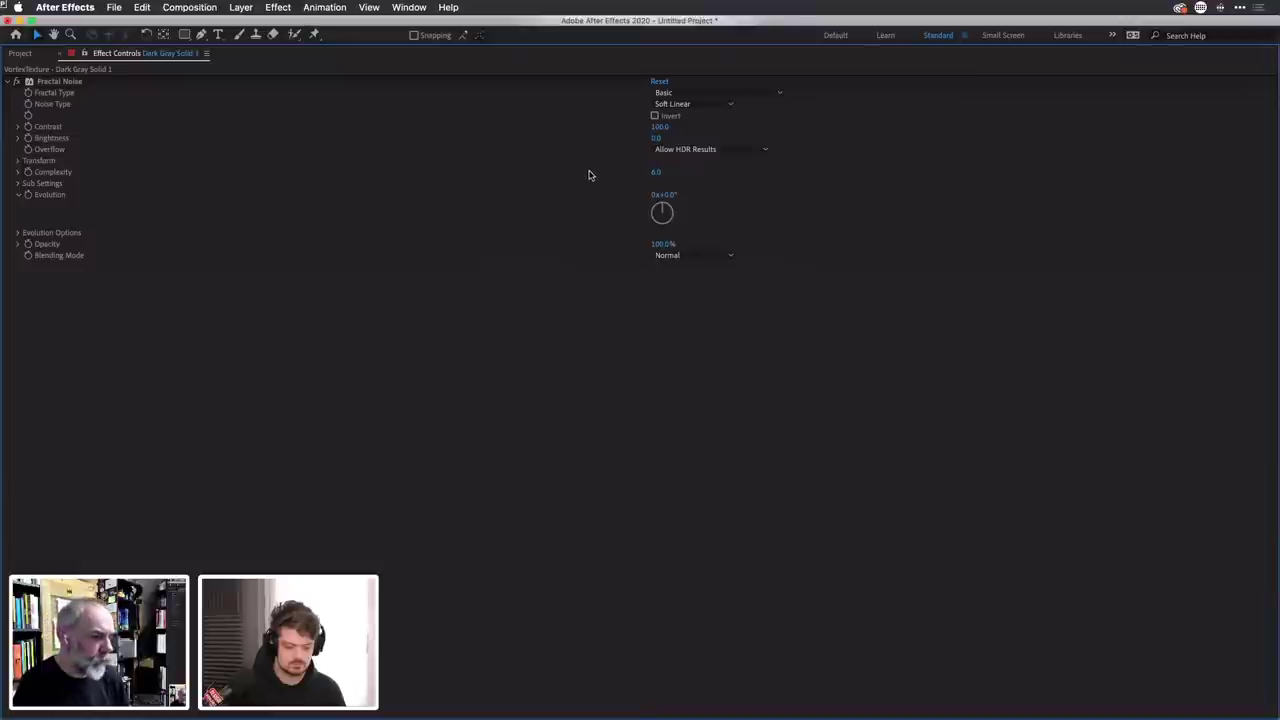
click(781, 94)
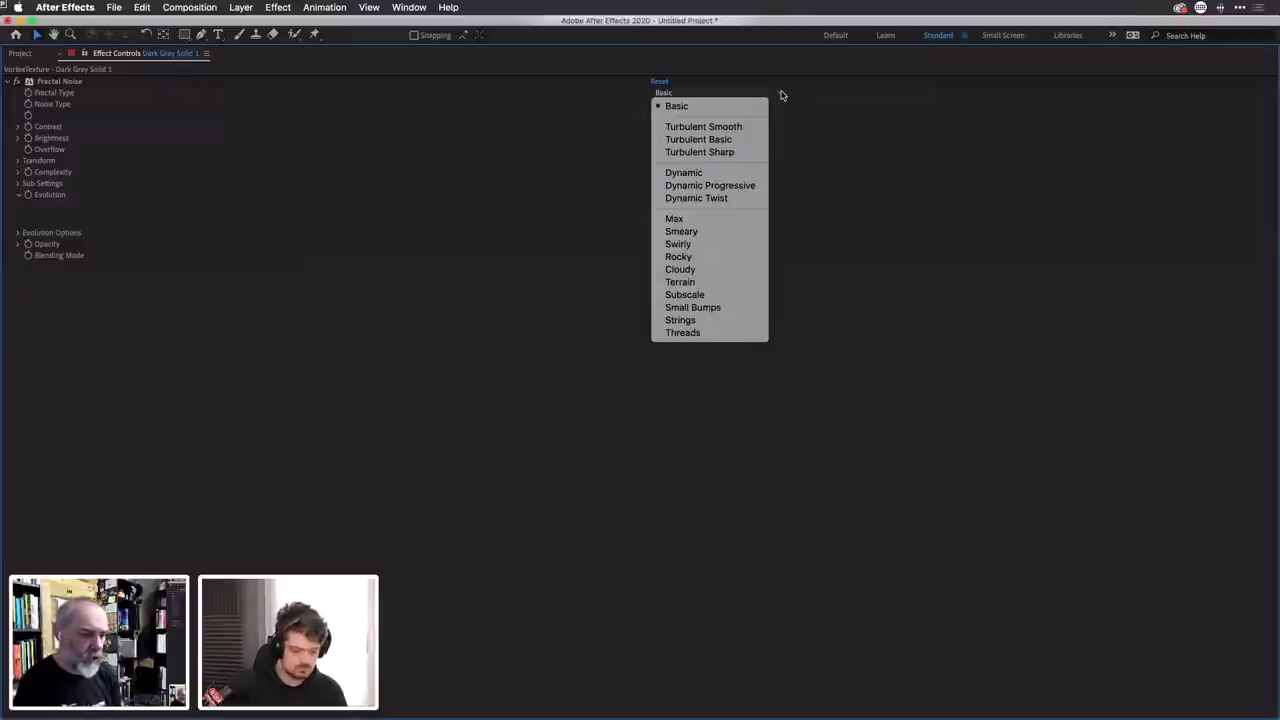
click(691, 270)
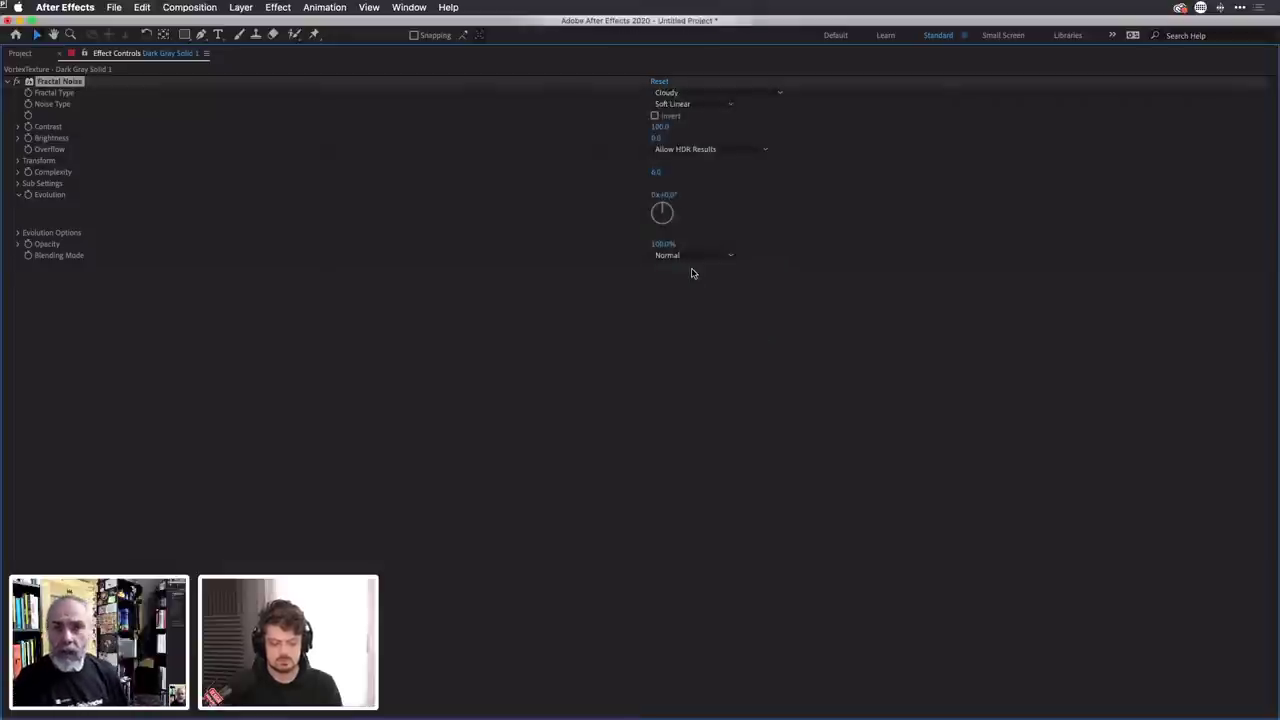
click(731, 105)
click(731, 105)
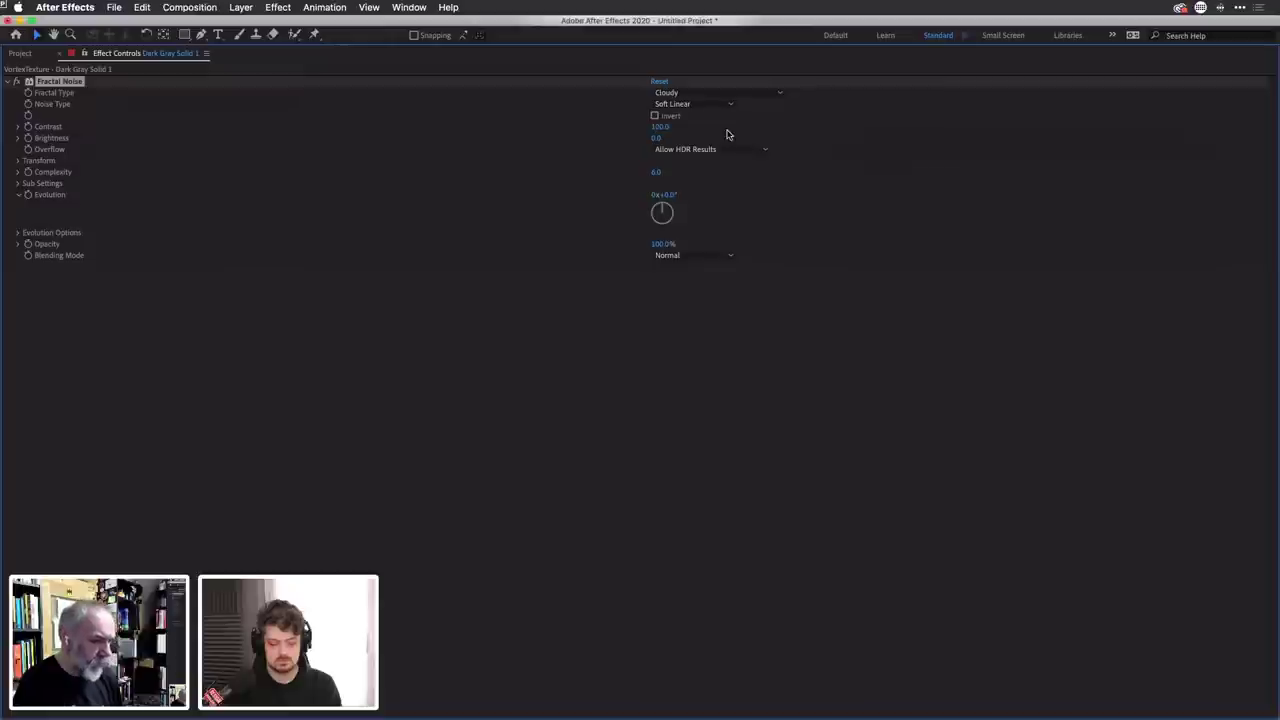
key(grave)
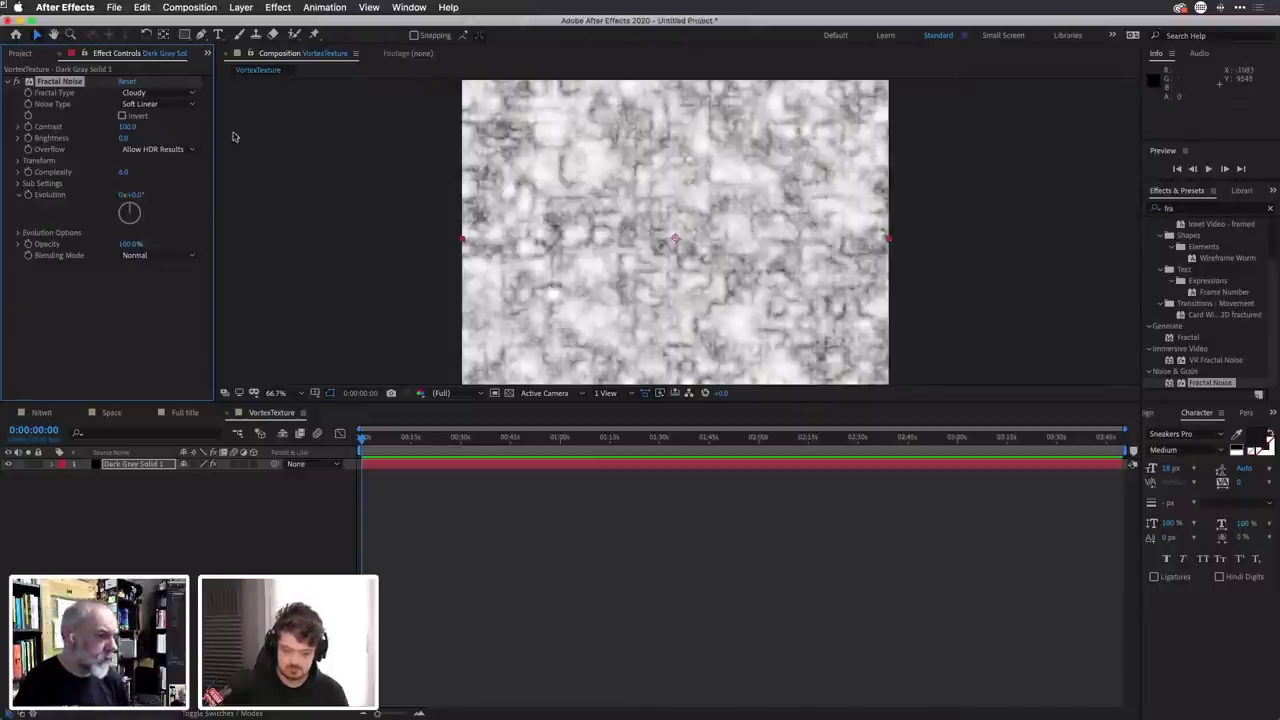
click(191, 106)
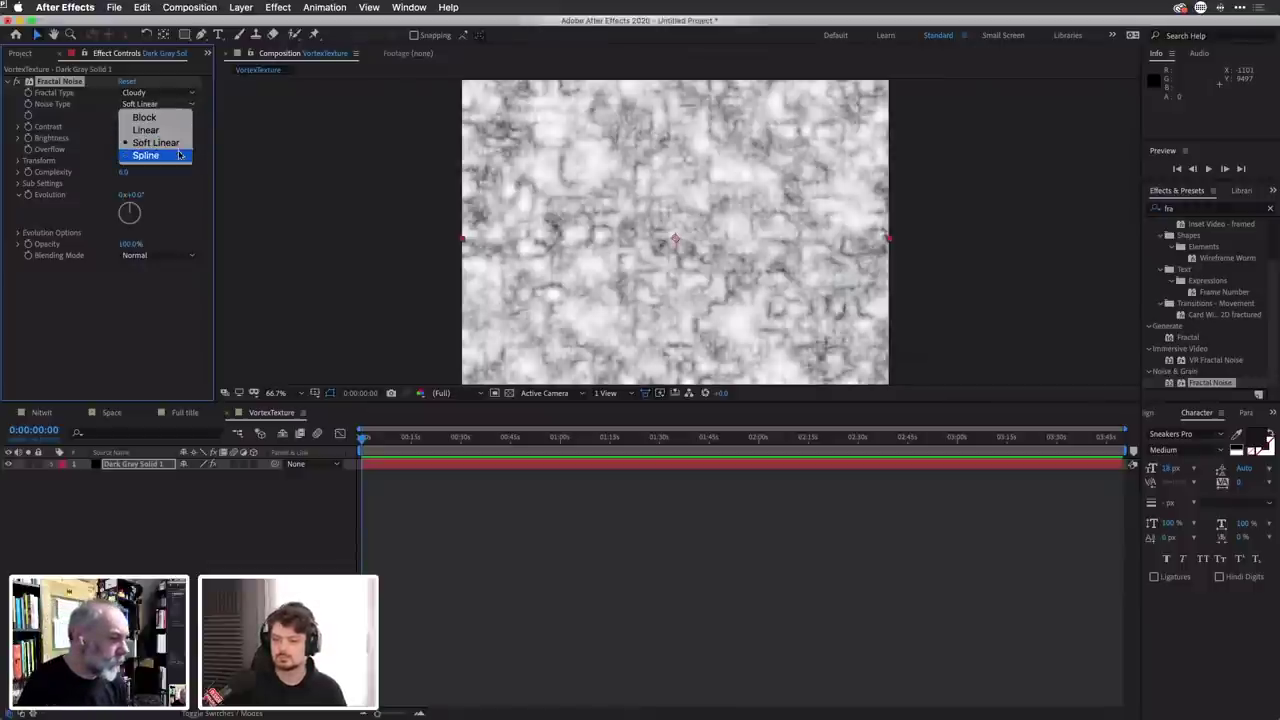
click(178, 158)
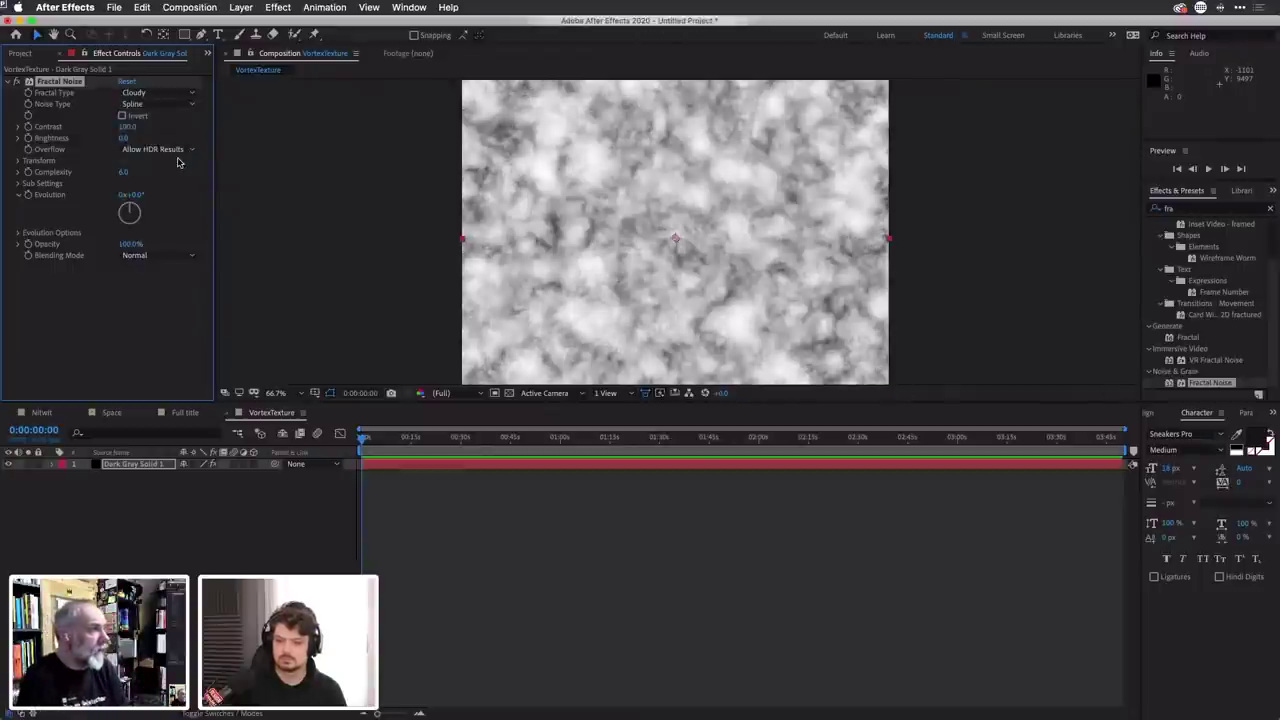
Invert the fractal noise and set its uniform transform scale to 150.
click(122, 116)
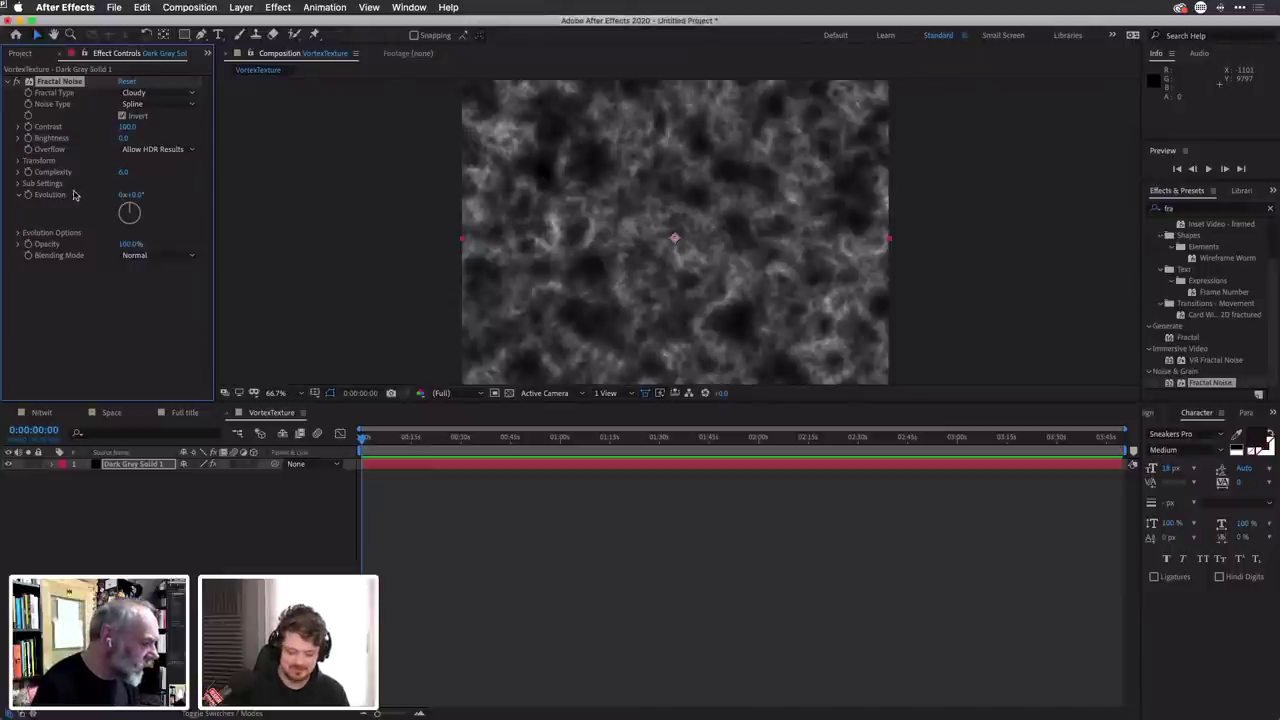
click(17, 161)
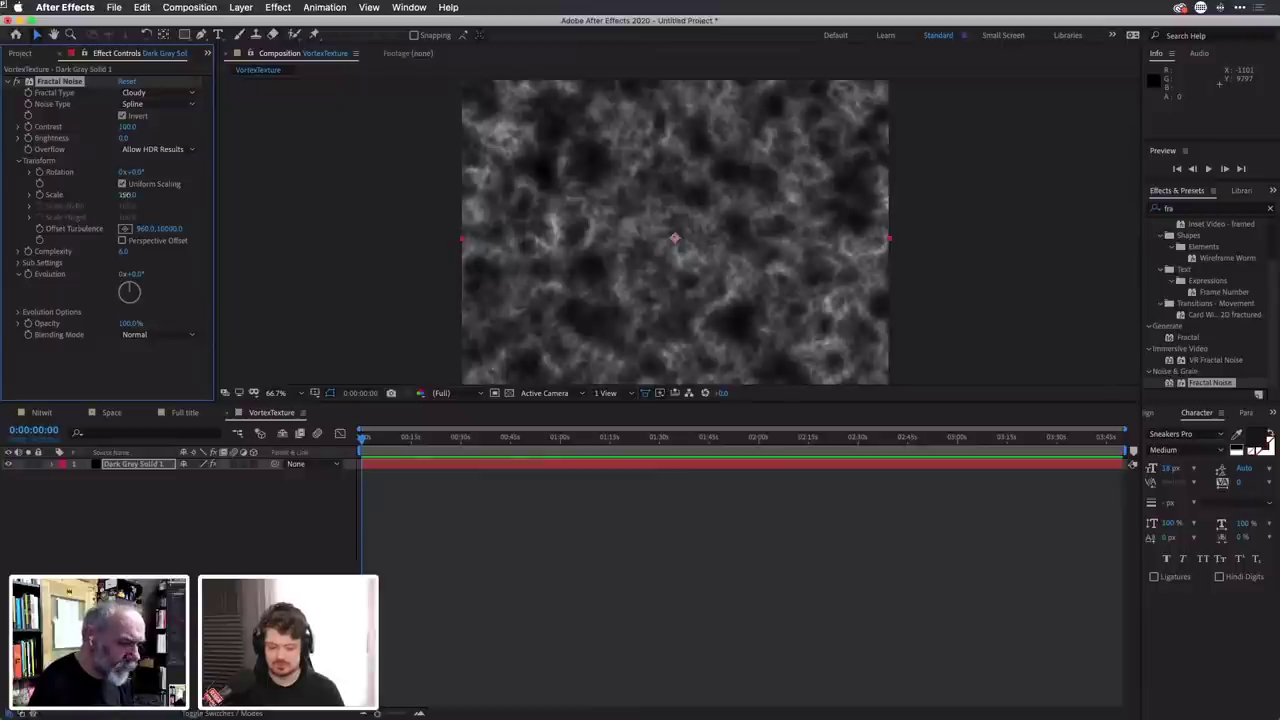
drag(140, 197, 162, 197)
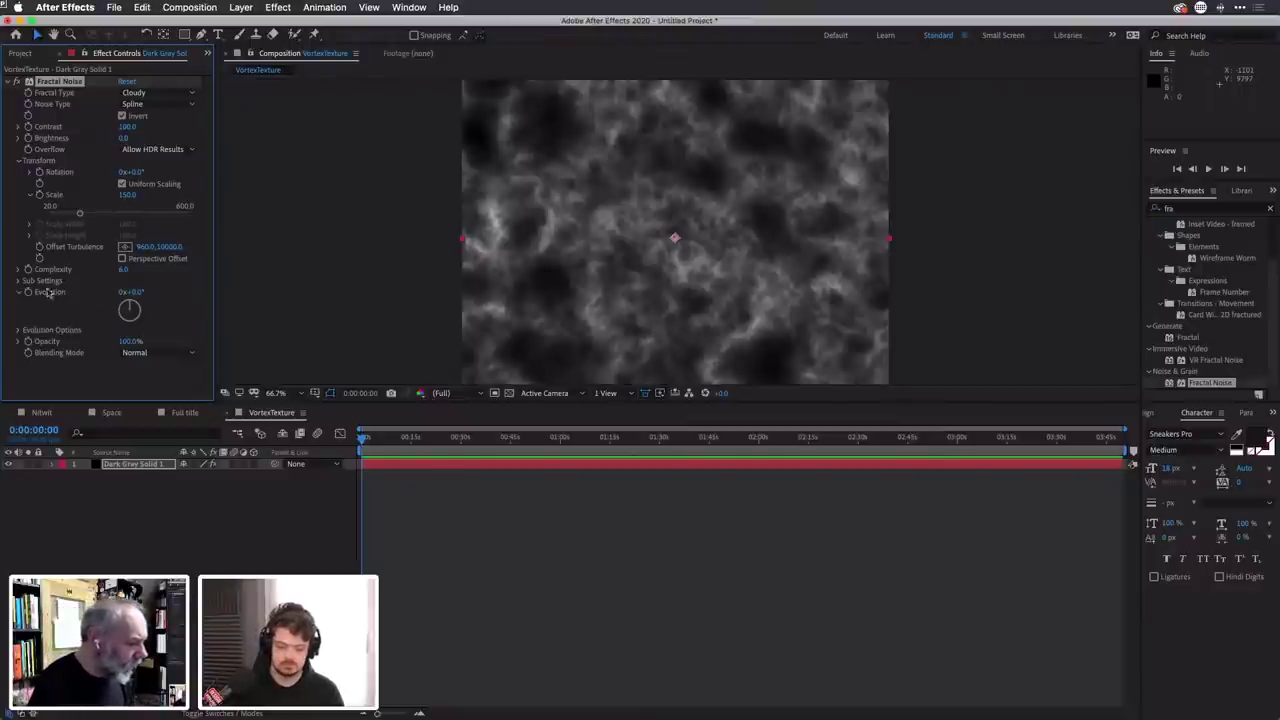
Set the fractal noise's Sub Offset to 0, 22000 in its Sub Settings.
click(18, 281)
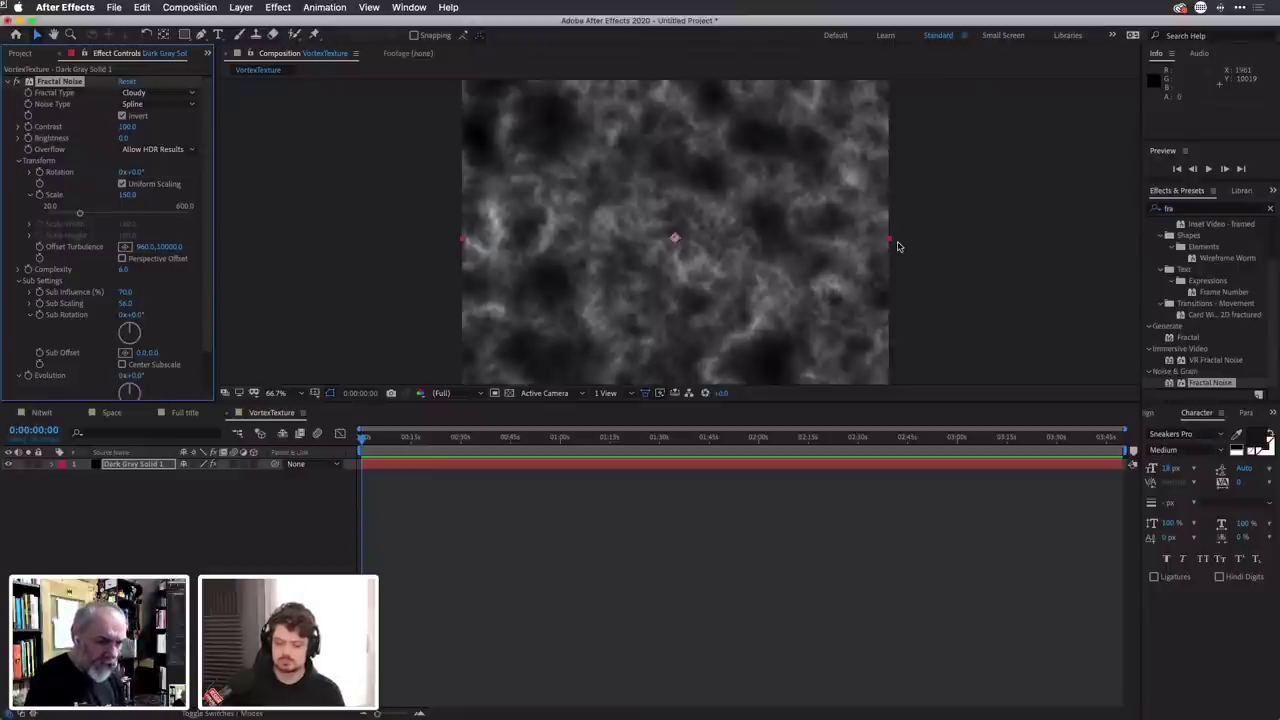
key(ctrl+z)
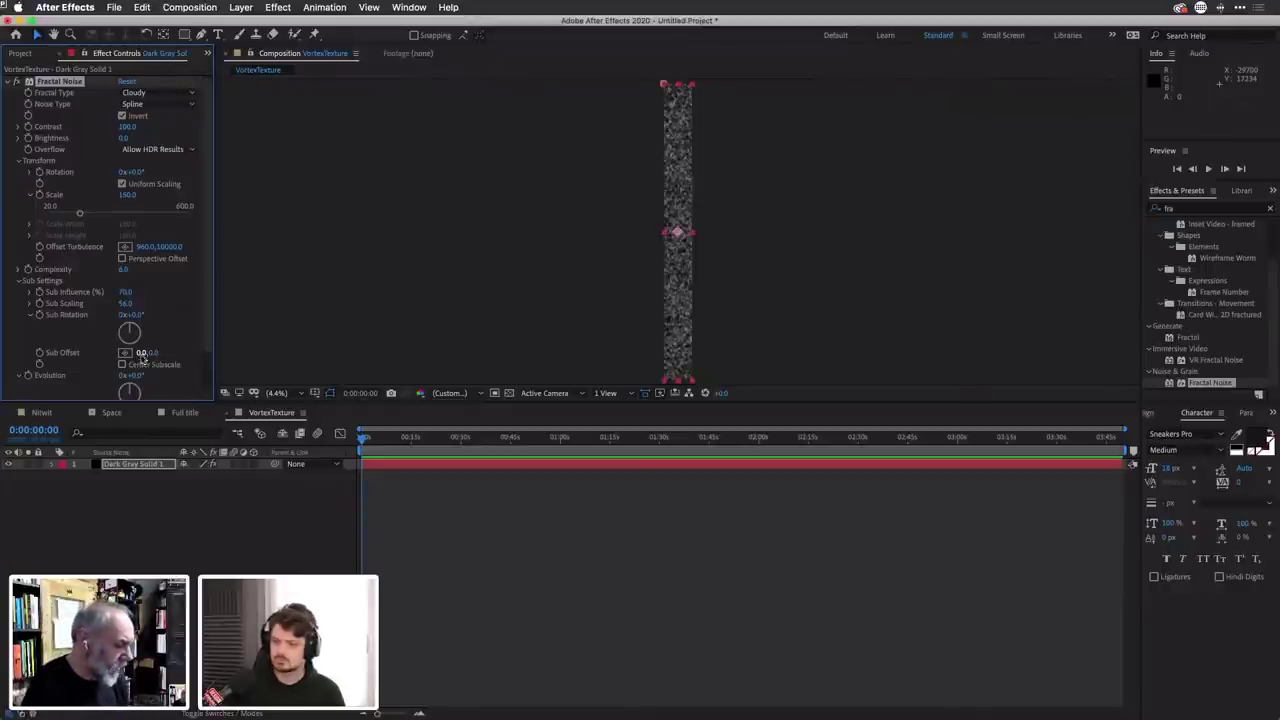
drag(152, 355, 743, 184)
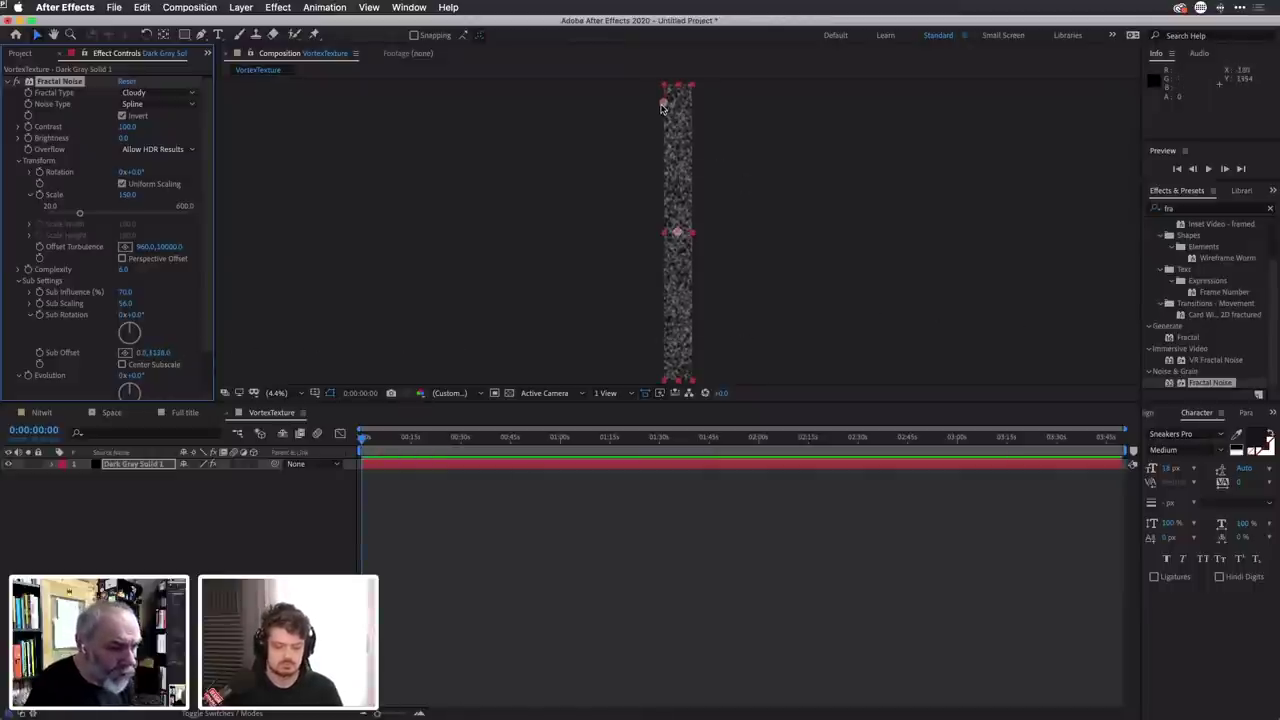
drag(157, 353, 177, 336)
click(160, 354)
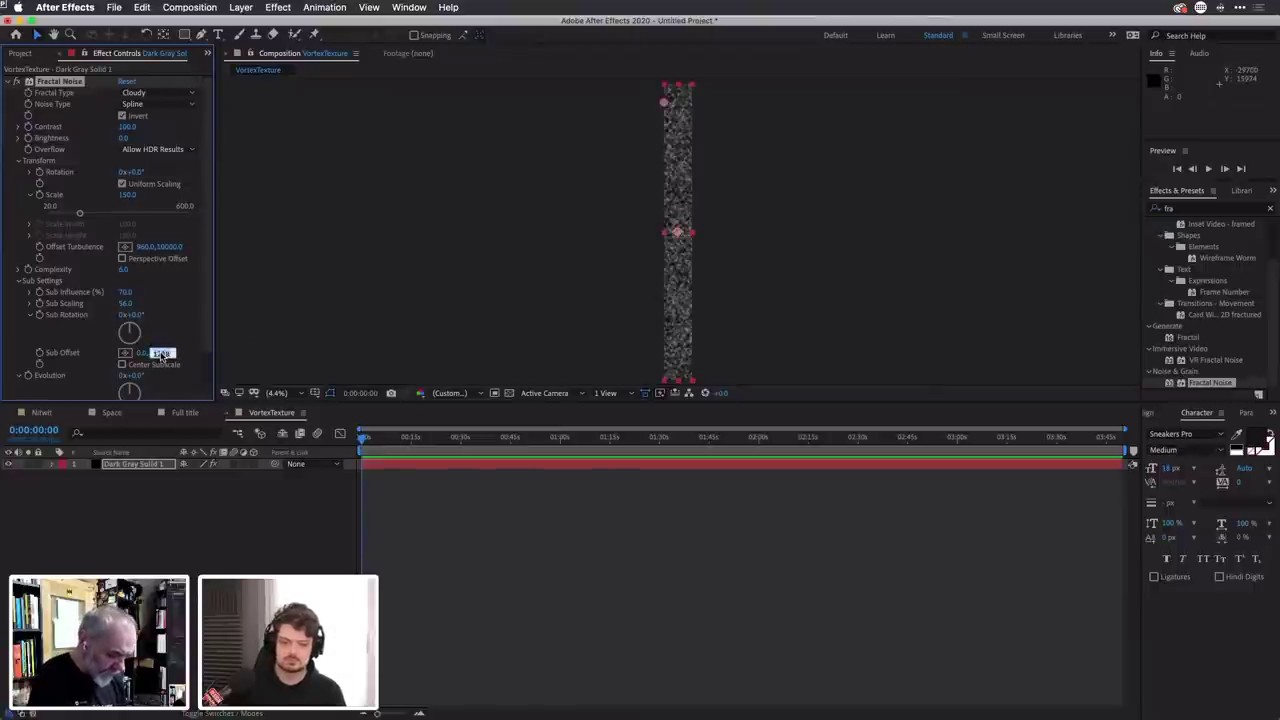
text(22000)
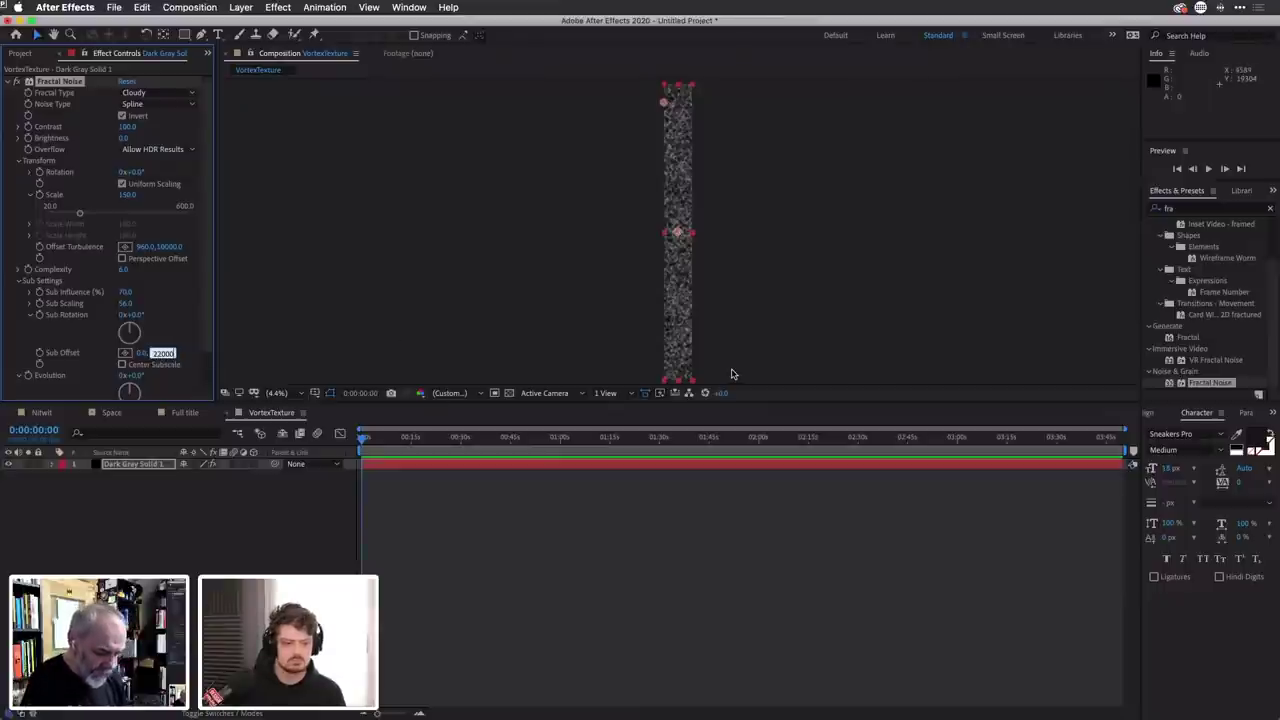
key(Return)
scroll(830, 285, down, 1)
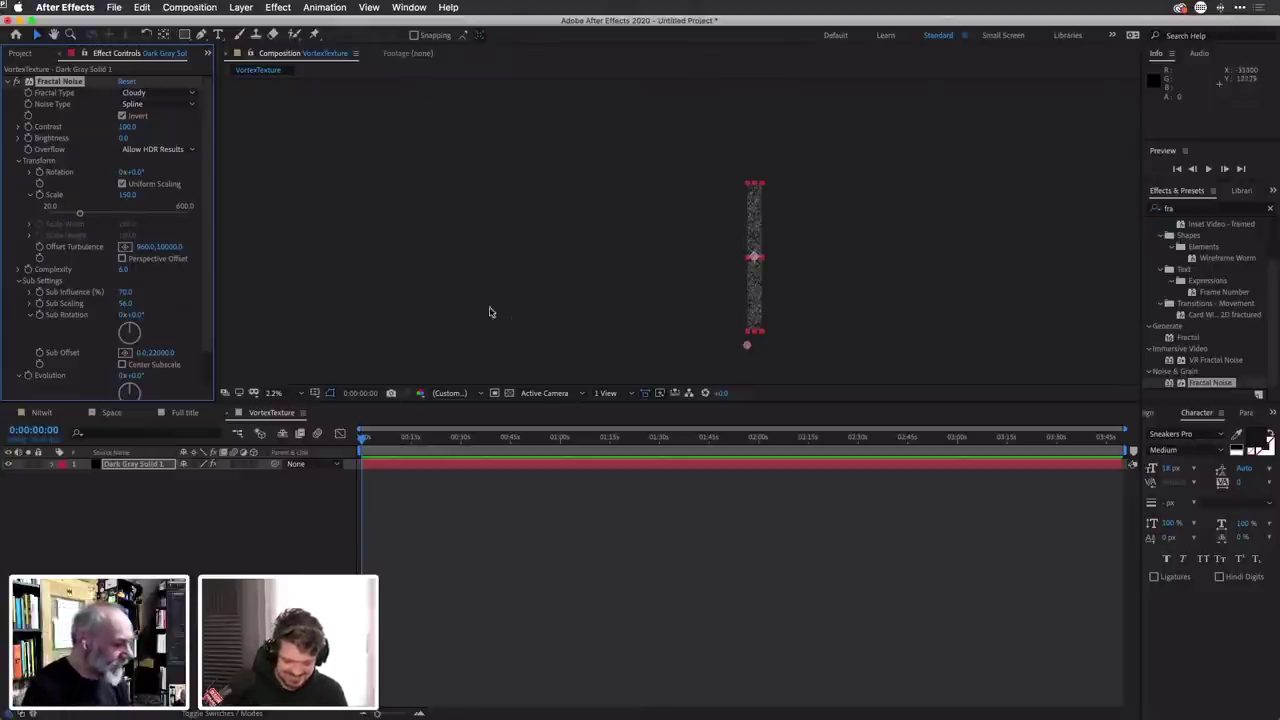
Add the expression time*150; to the Evolution property of the Fractal Noise effect.
scroll(175, 315, down, 2)
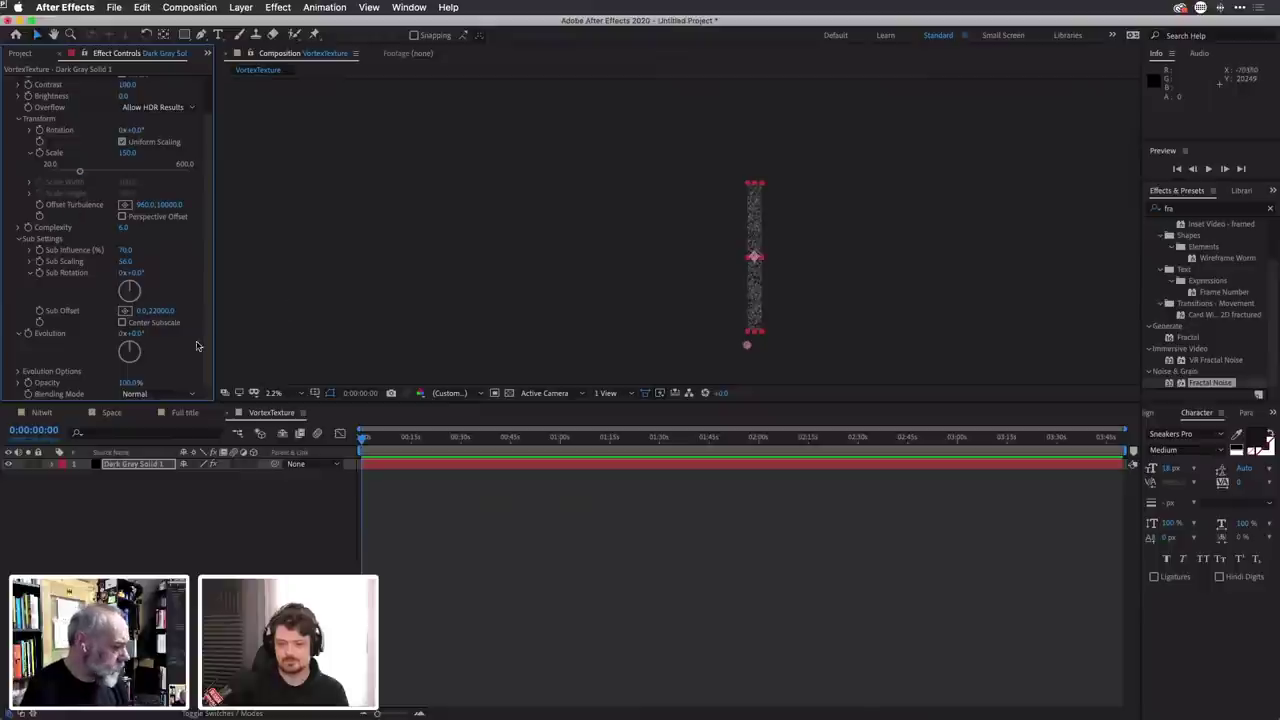
alt+click(28, 337)
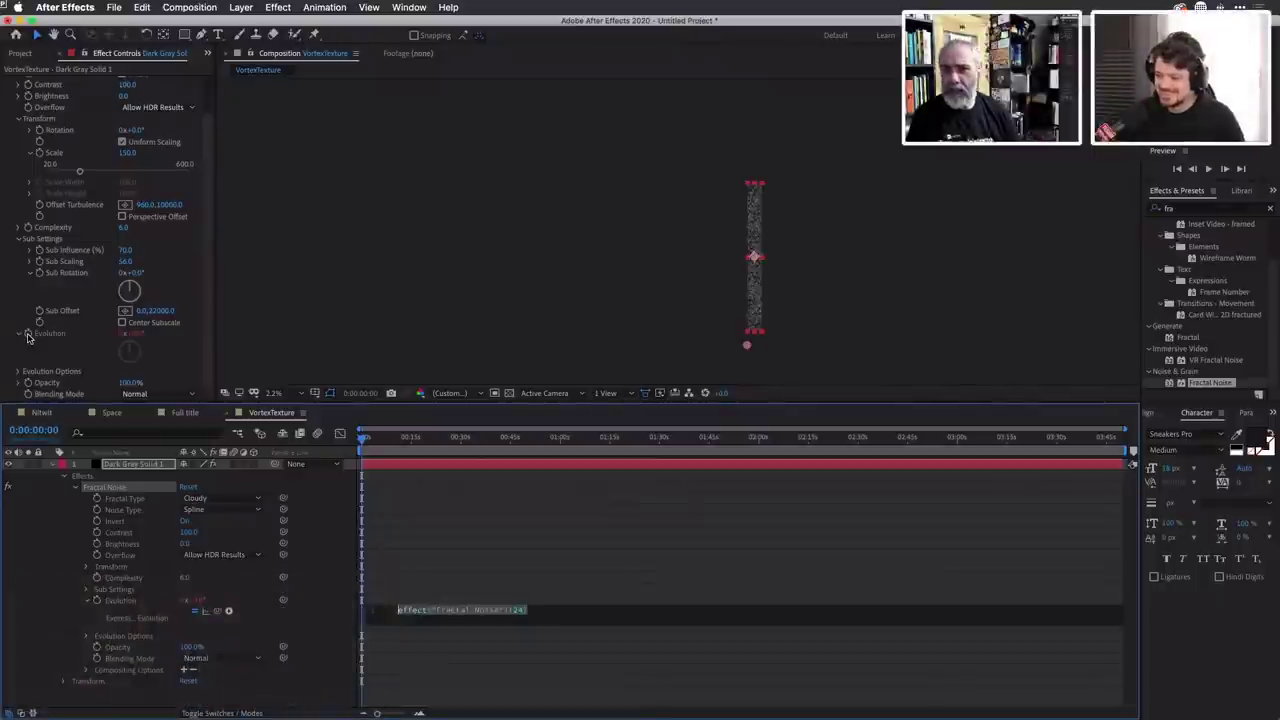
text(t)
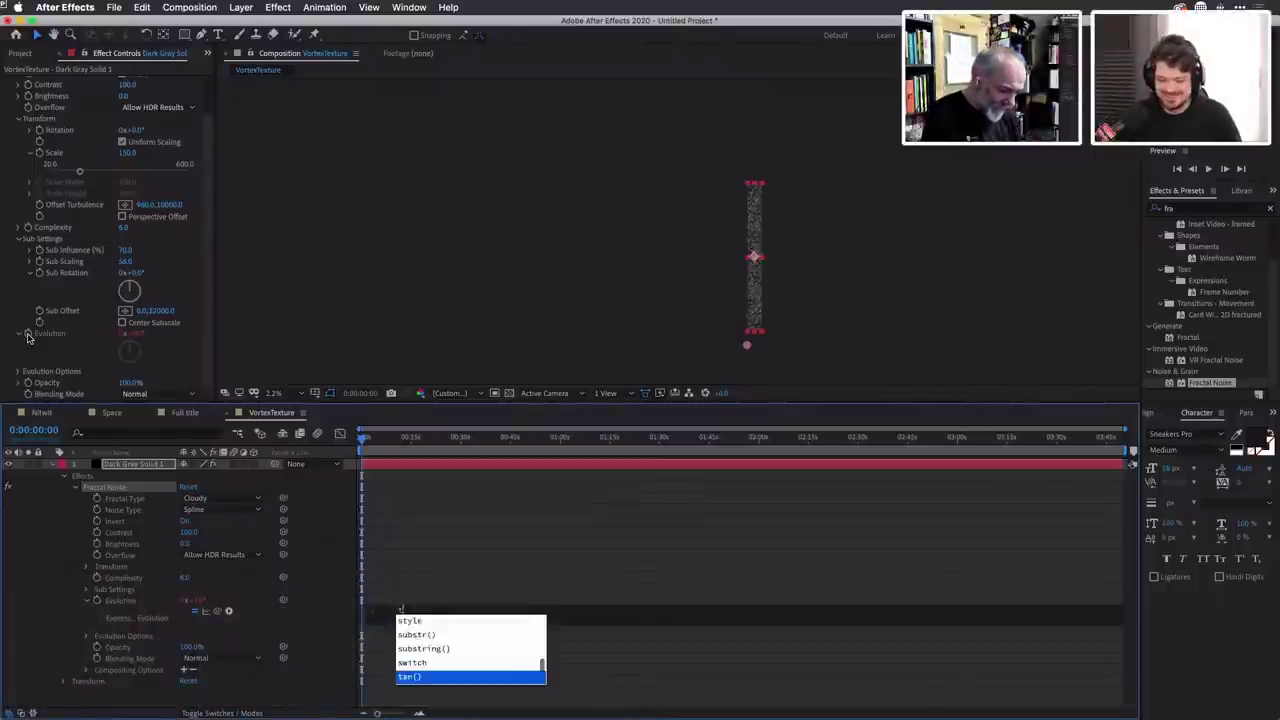
text(ime)
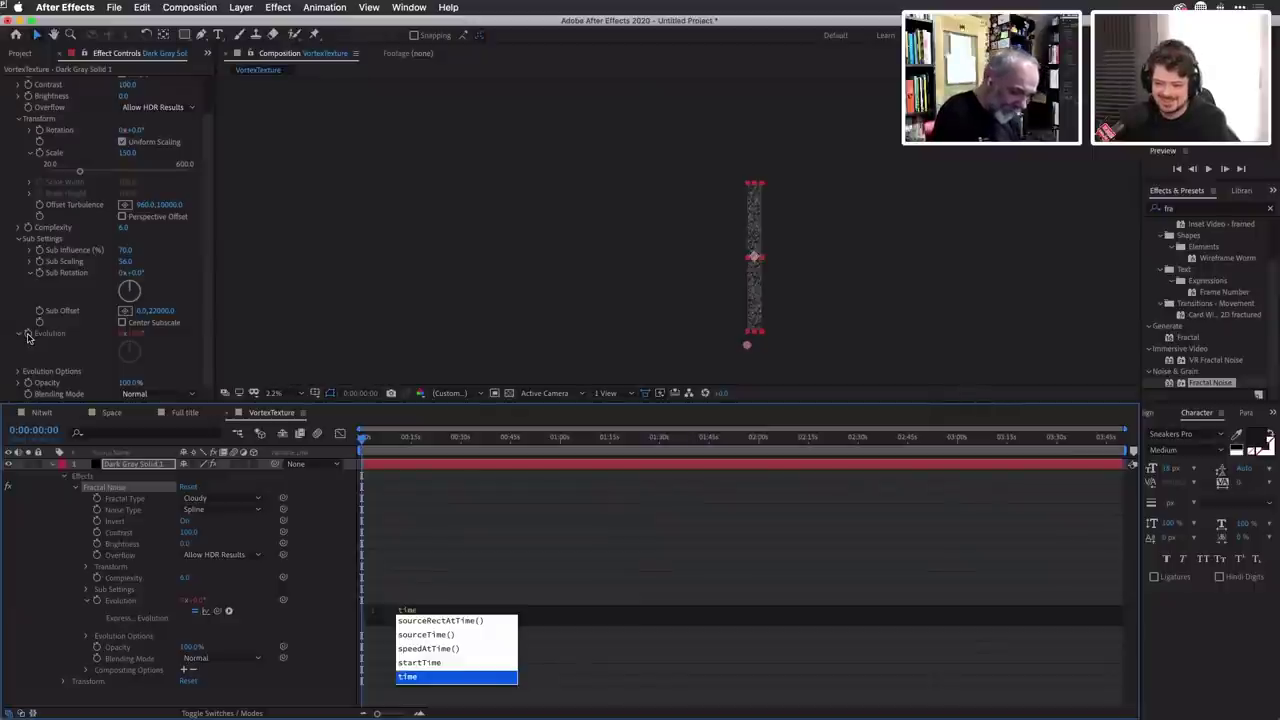
key(Return)
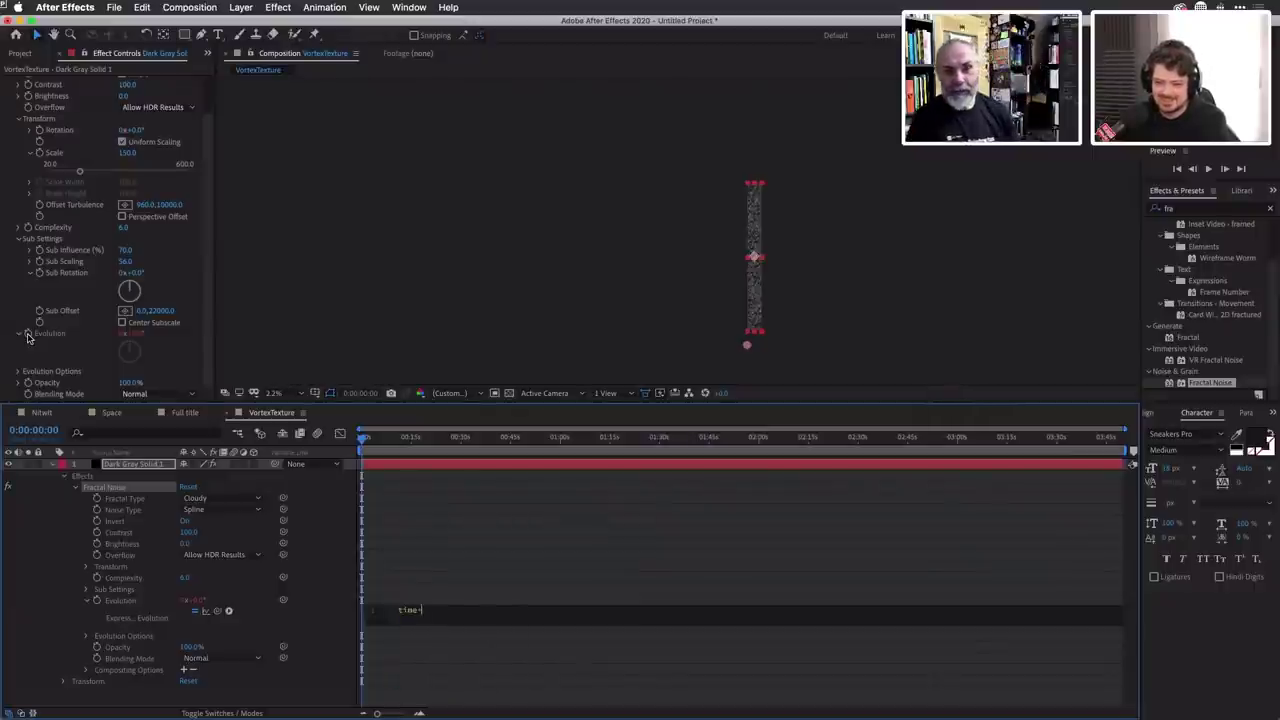
text(*150;)
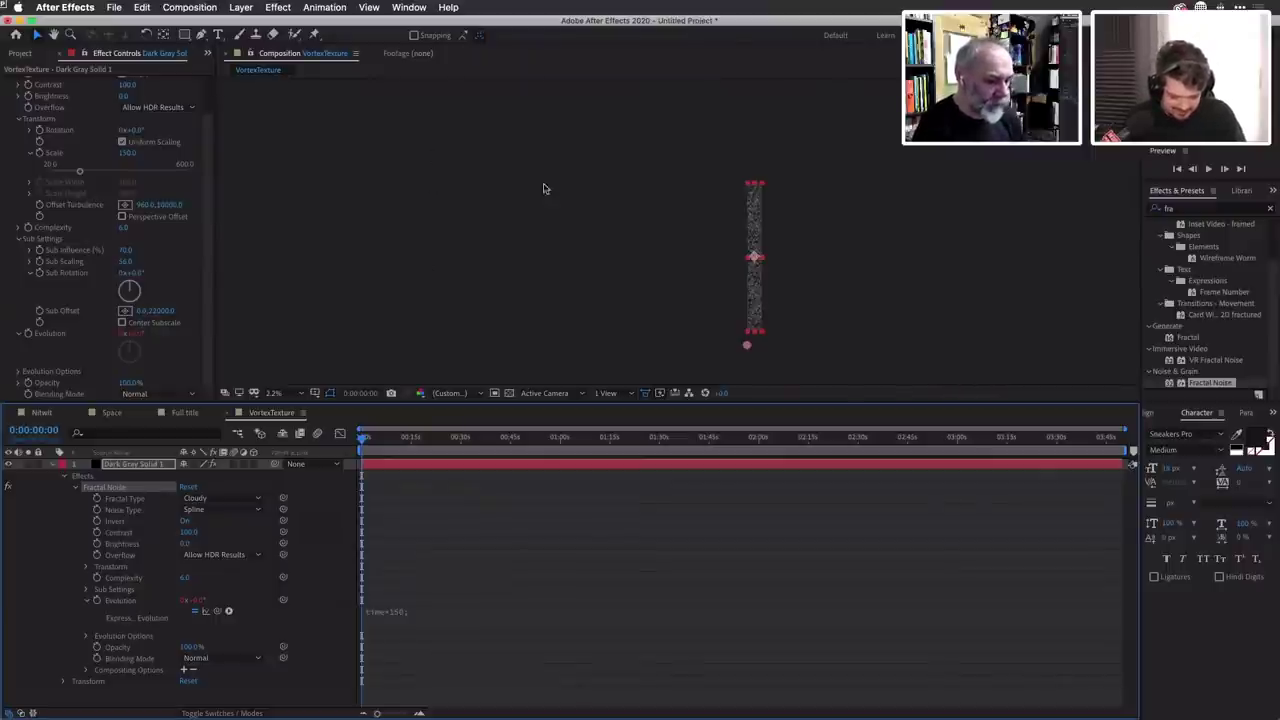
Collapse the solid layer's properties, then duplicate the fractal-noise solid and flip the upper copy horizontally.
click(53, 466)
key(Return)
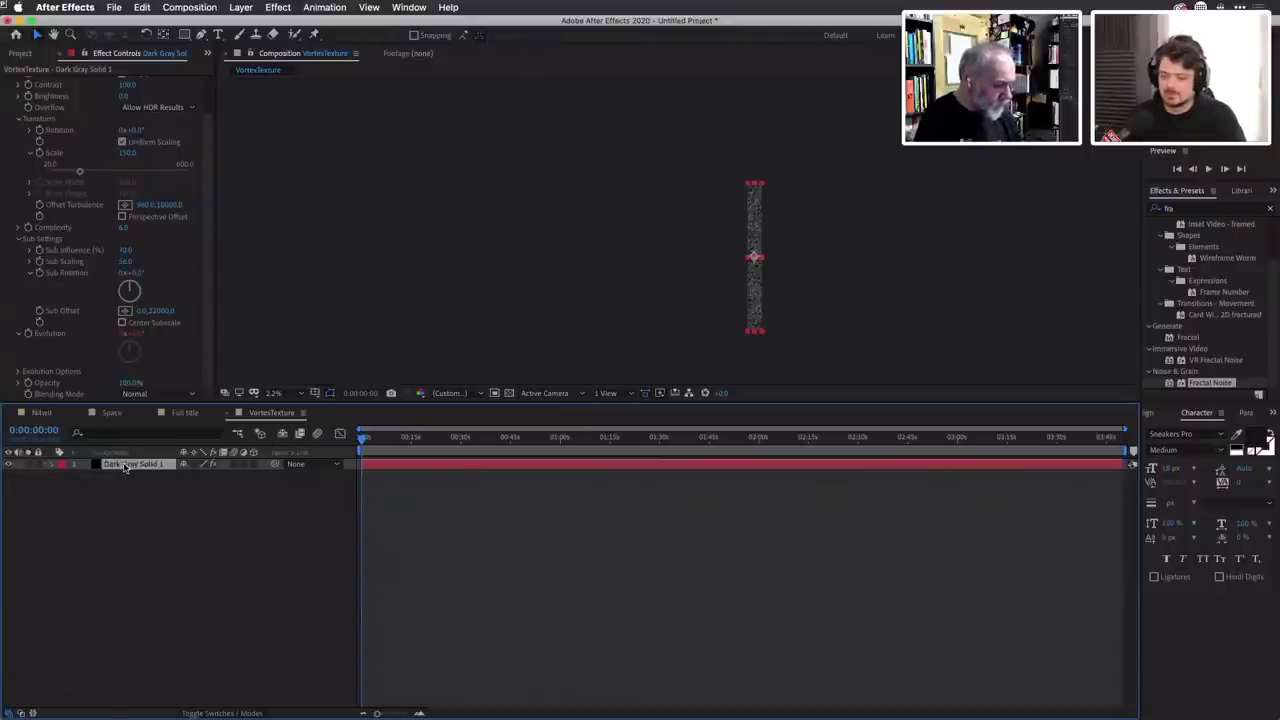
key(super+d)
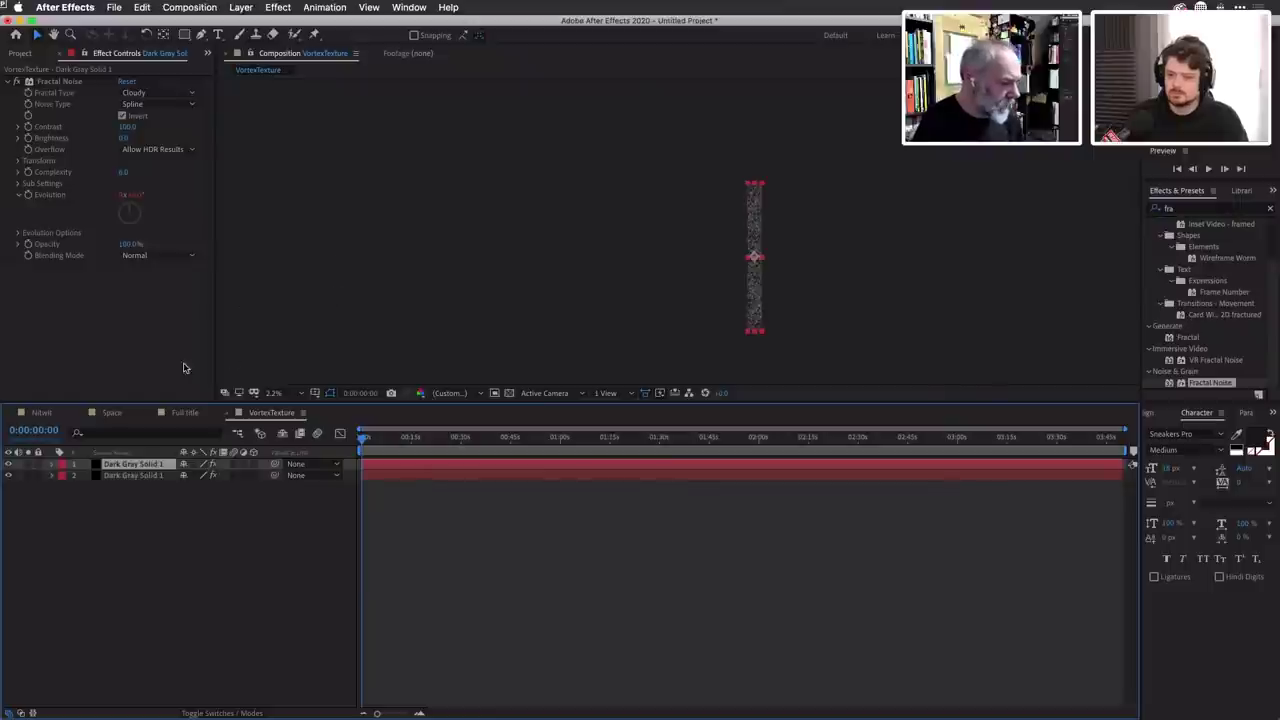
right_click(141, 465)
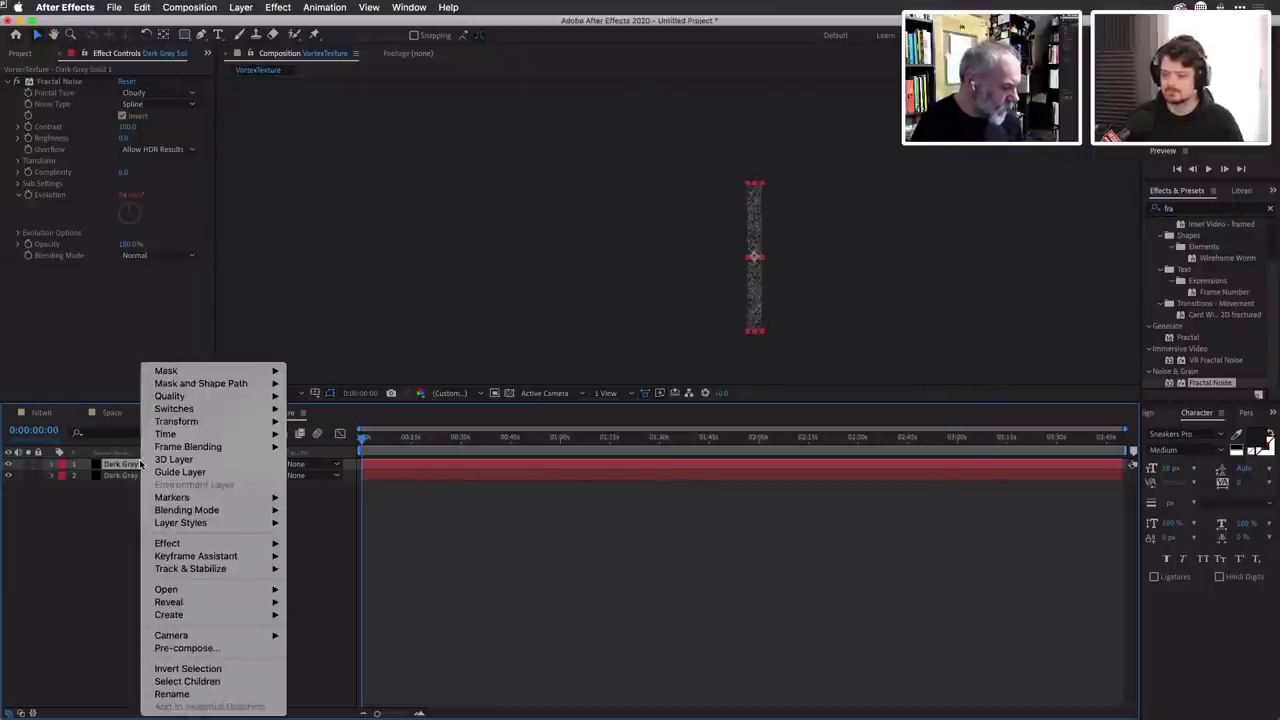
mouse_move(196, 424)
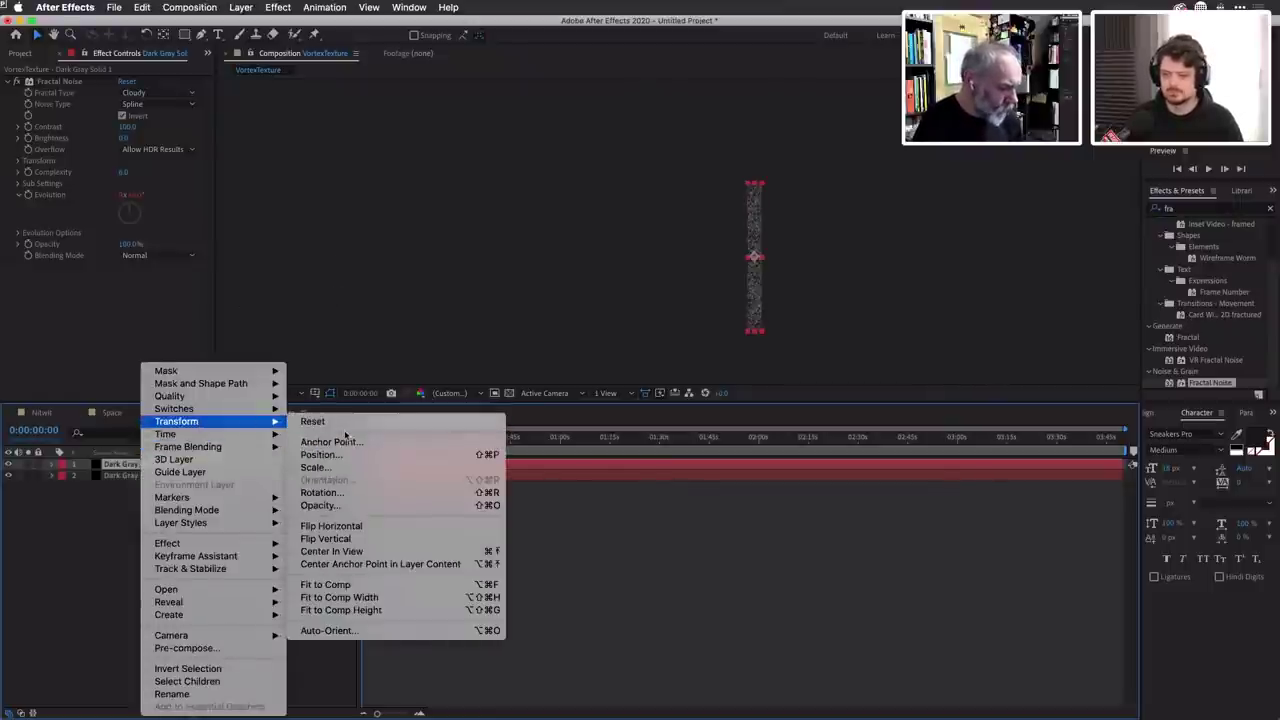
click(359, 530)
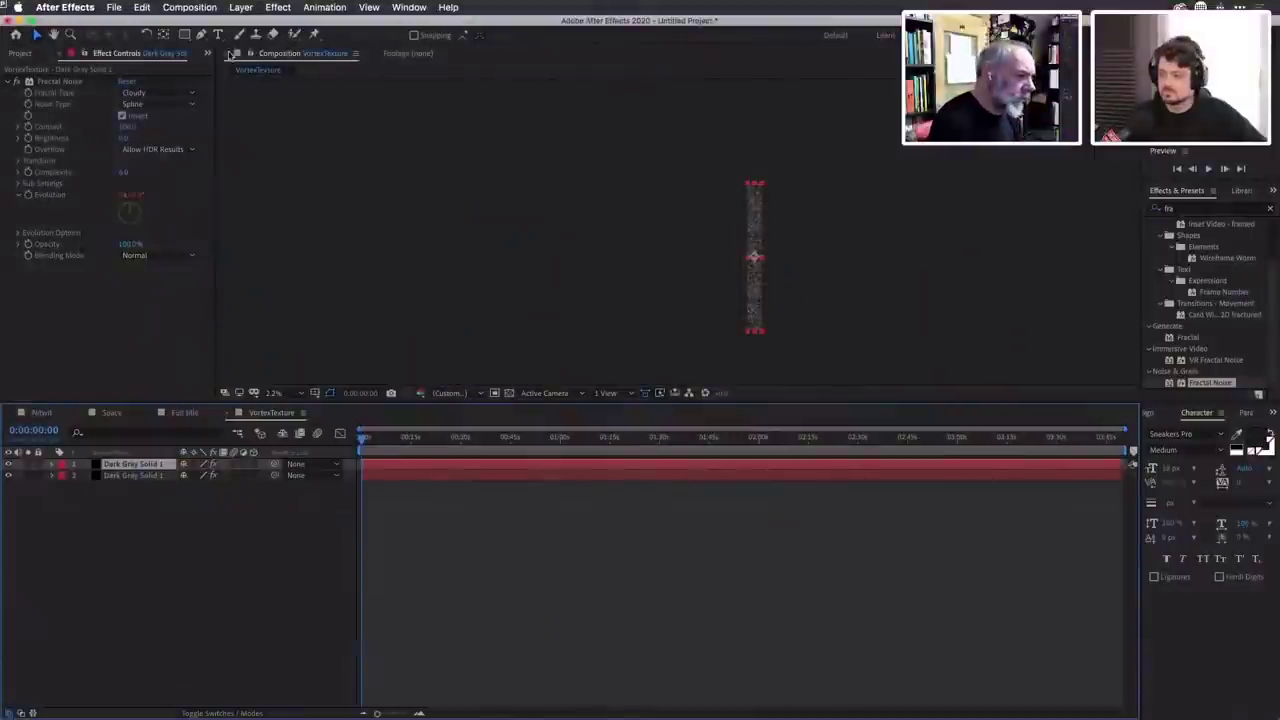
Draw a closed mask on the upper solid with the Pen tool, zigzagging down the strip's middle and enclosing its right half.
click(203, 35)
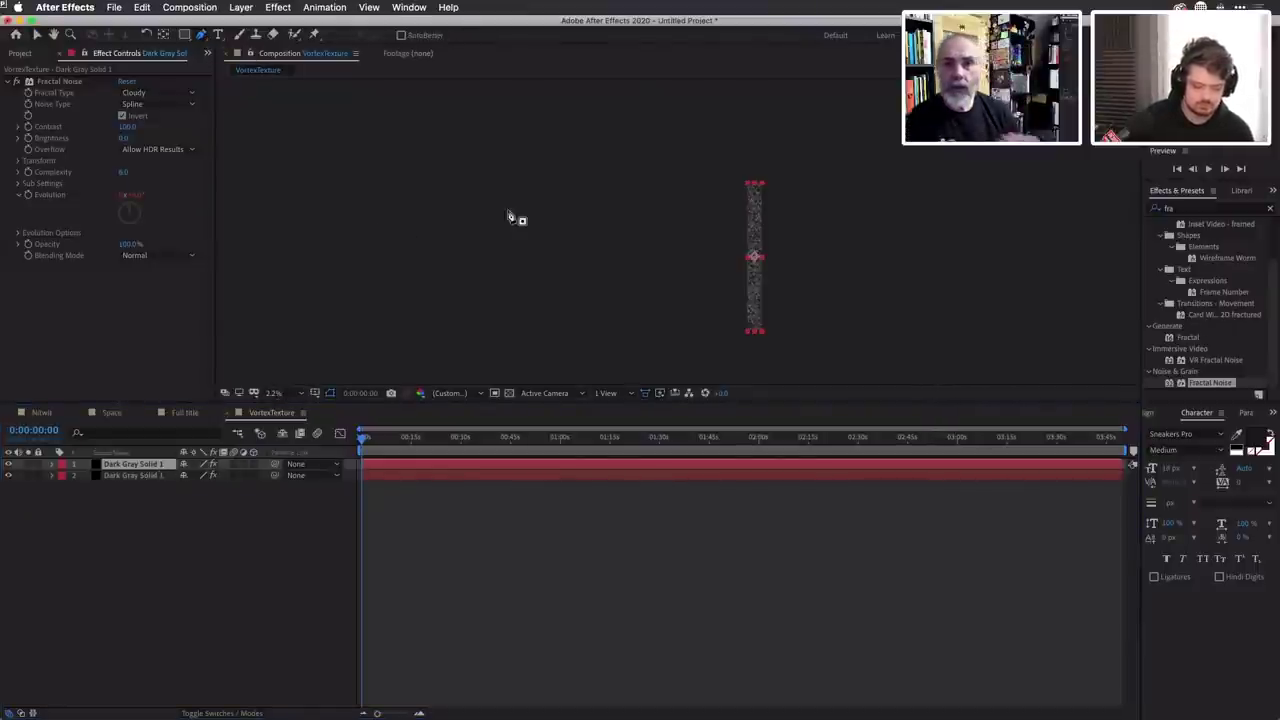
click(304, 396)
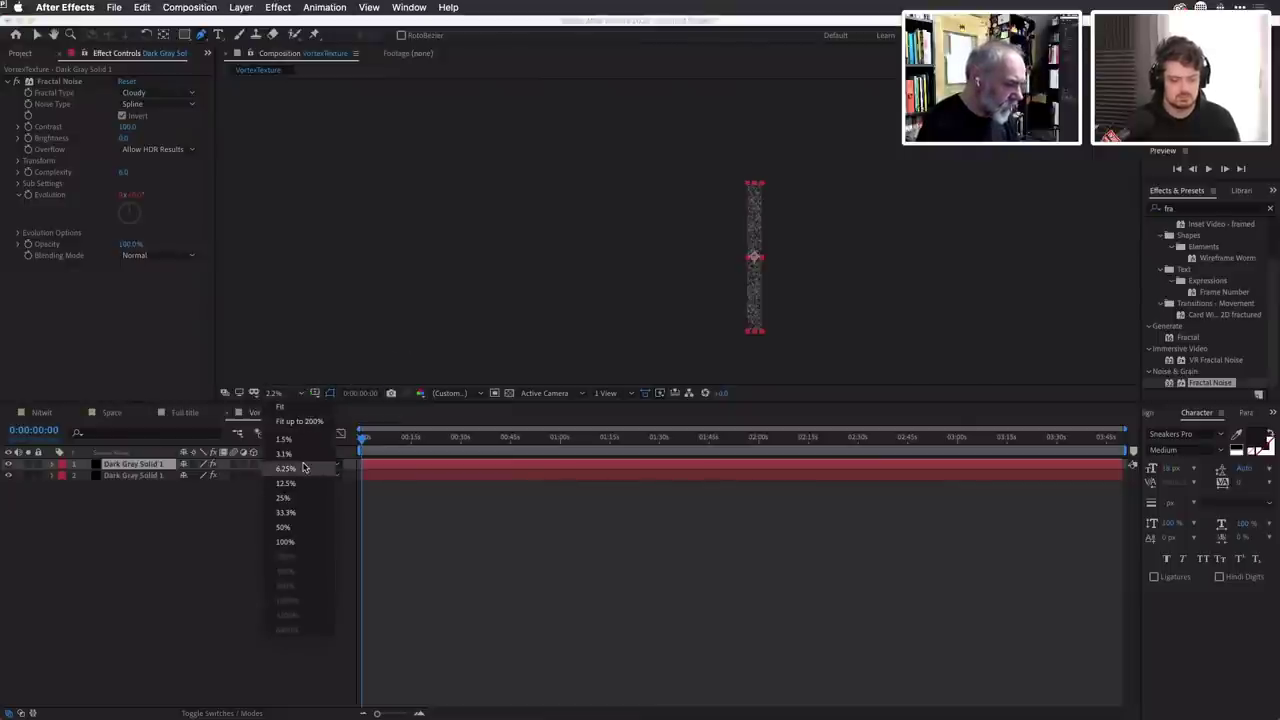
click(295, 513)
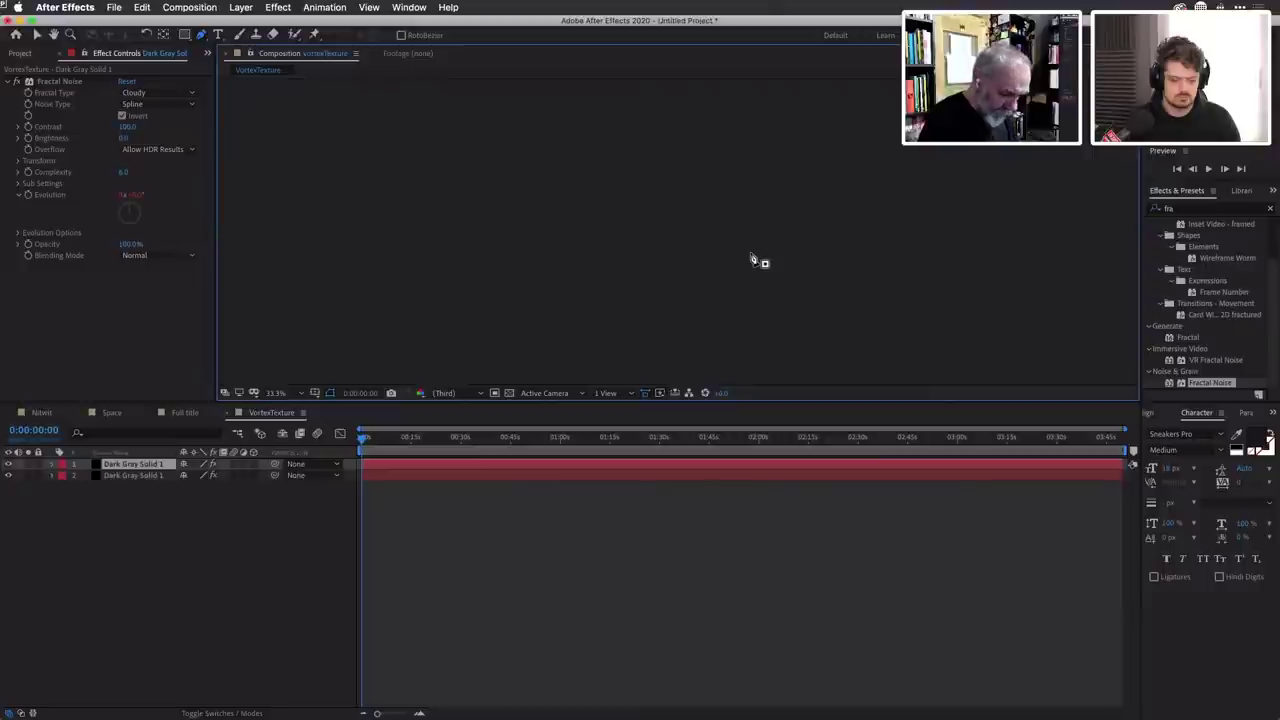
key(shift+slash)
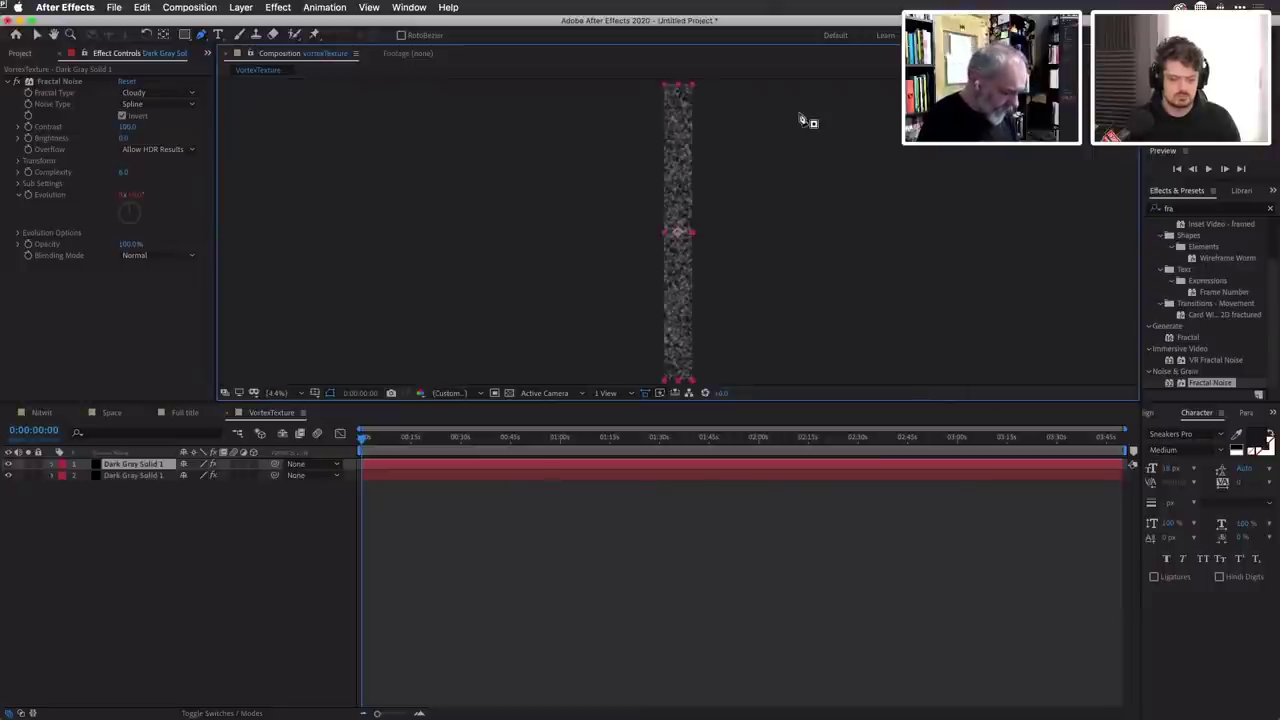
key(grave)
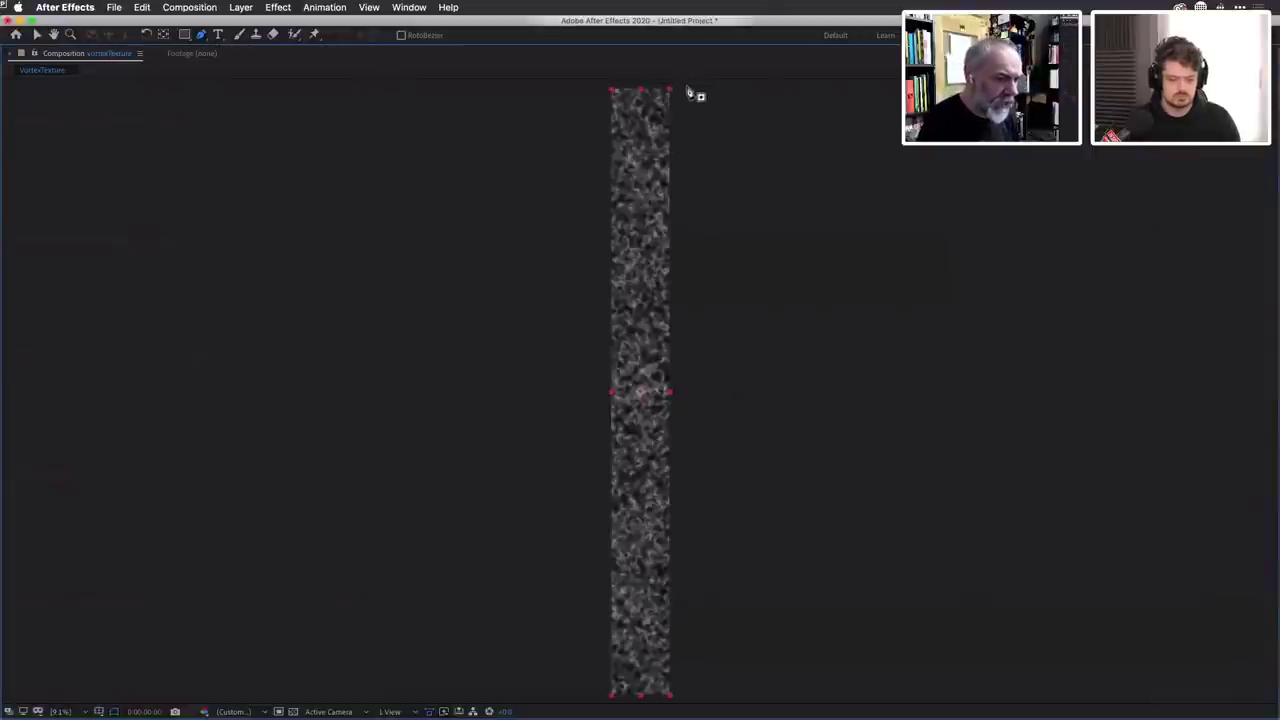
click(630, 82)
click(626, 112)
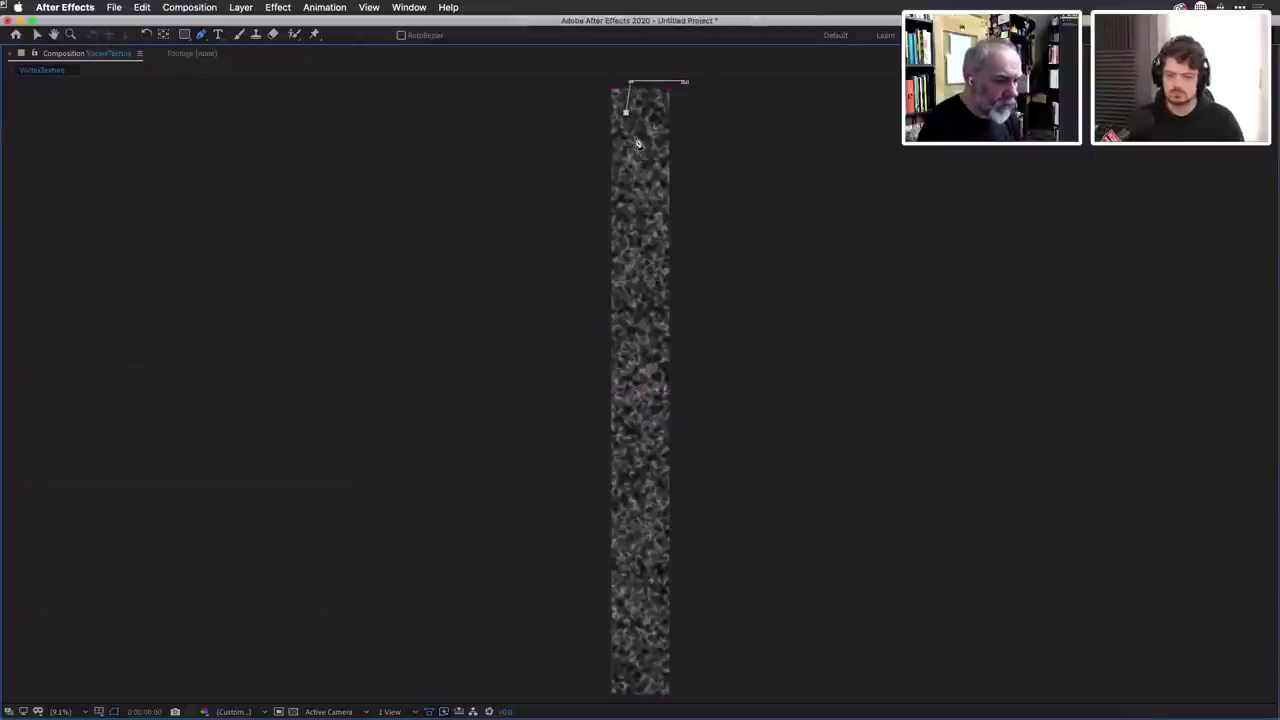
click(636, 139)
click(630, 172)
click(645, 192)
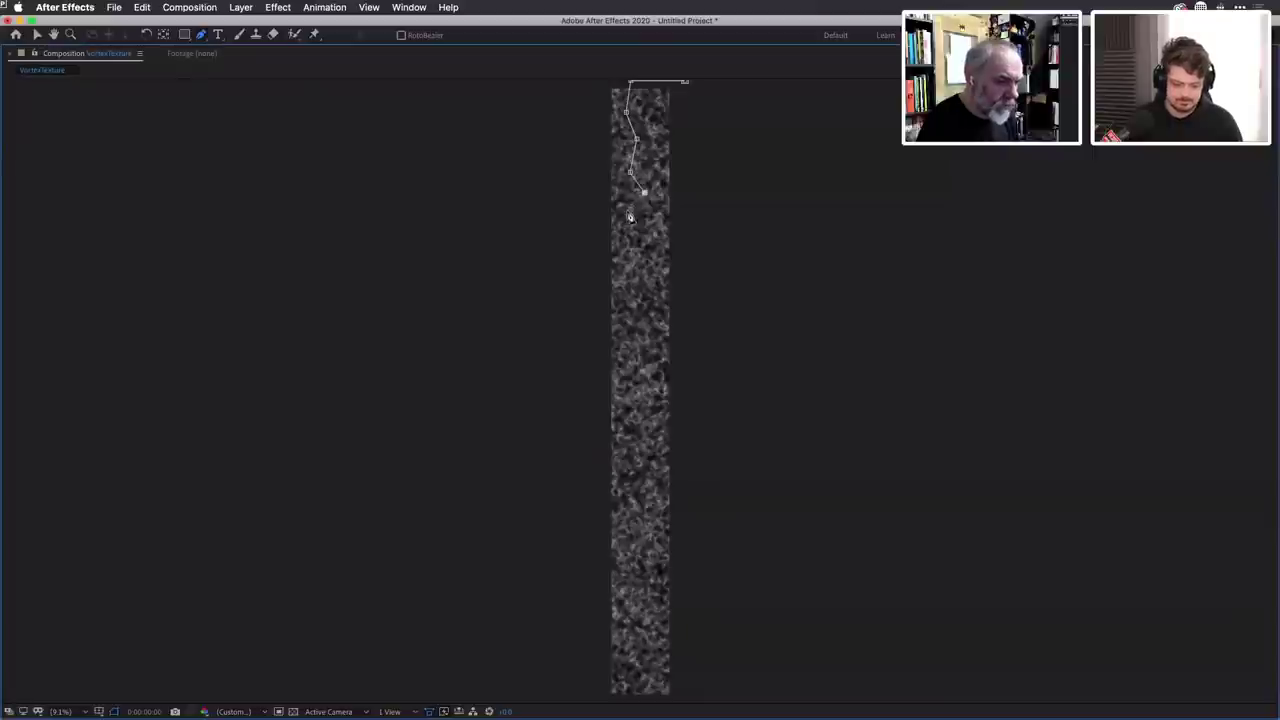
click(627, 210)
click(640, 258)
click(634, 273)
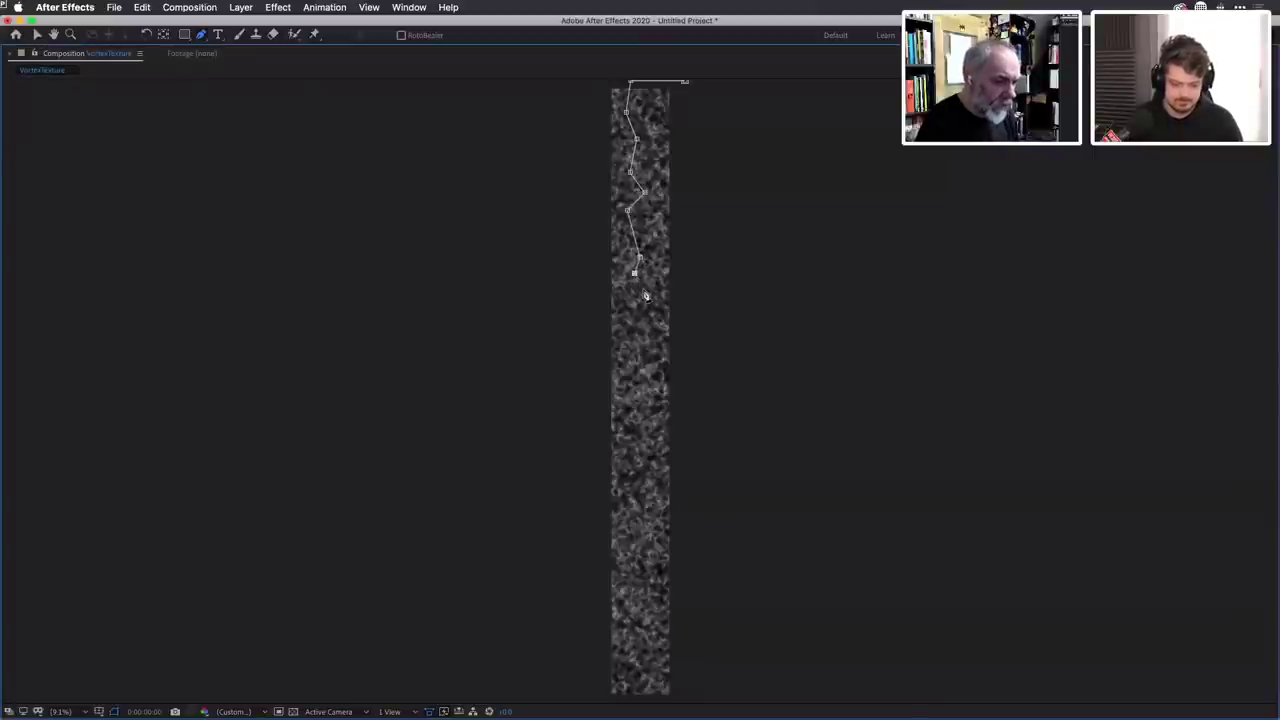
click(642, 290)
click(632, 320)
click(641, 341)
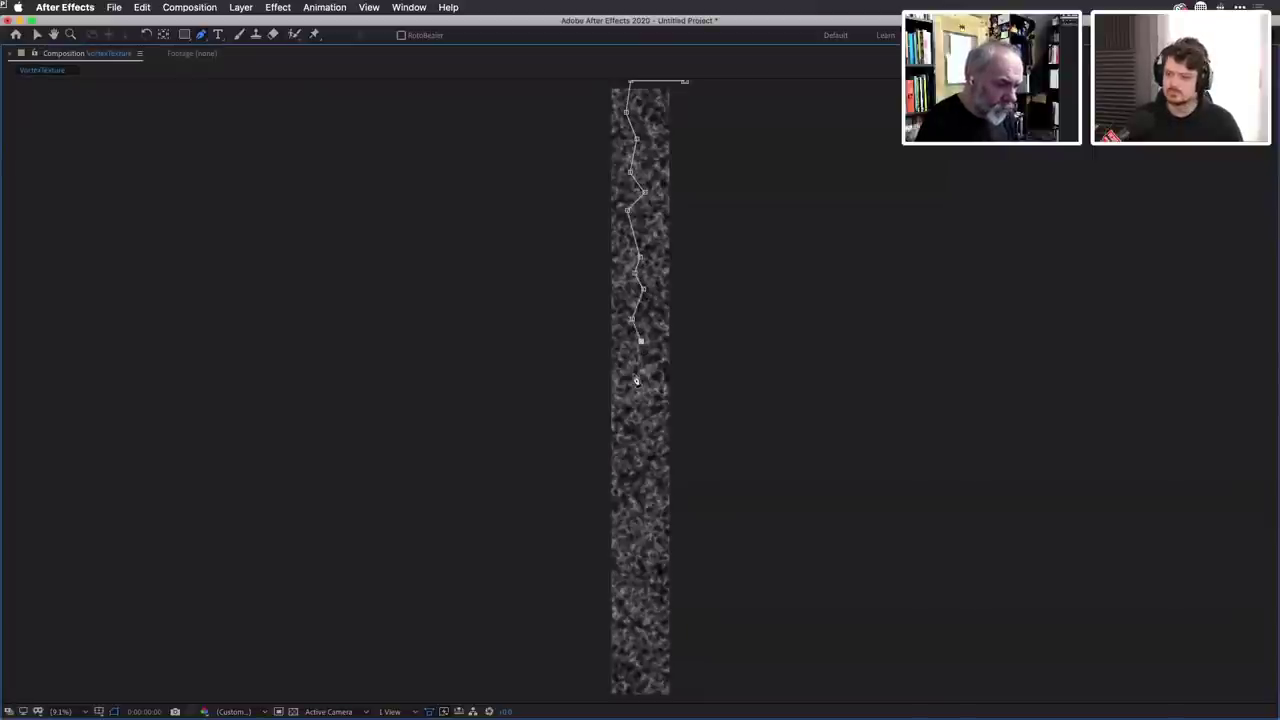
click(633, 372)
click(639, 388)
click(629, 420)
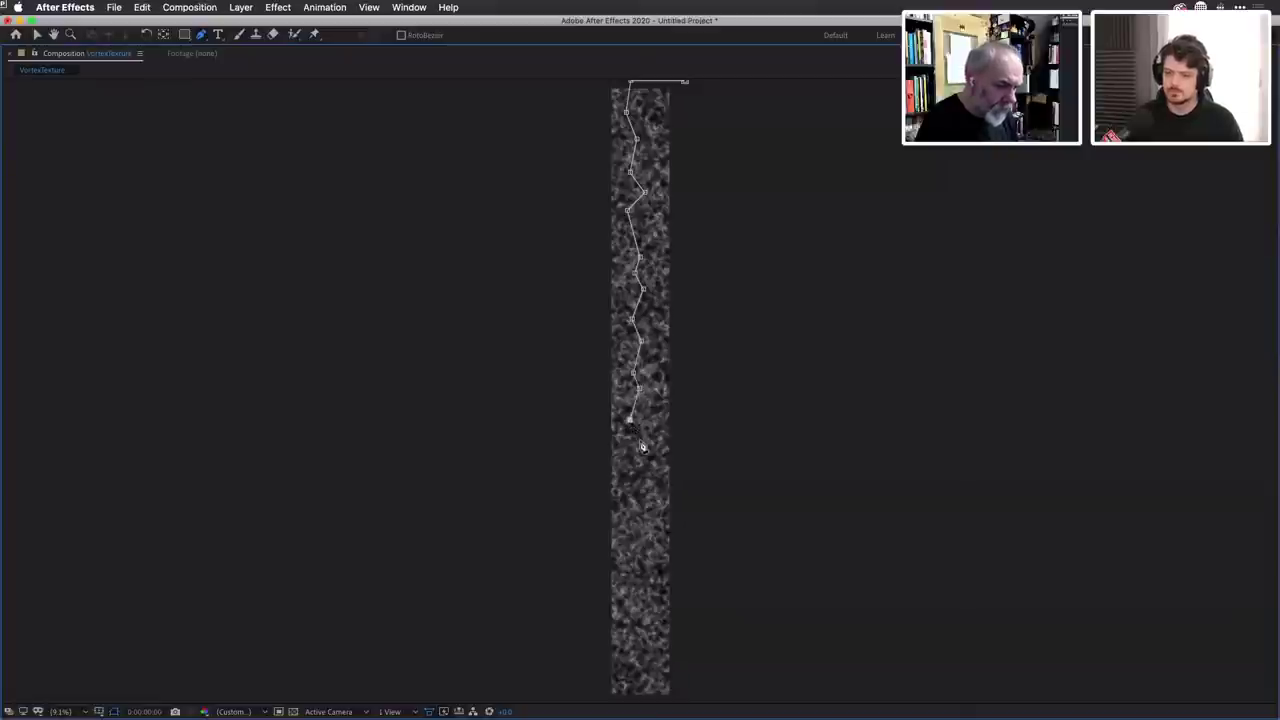
click(640, 438)
click(622, 470)
click(631, 515)
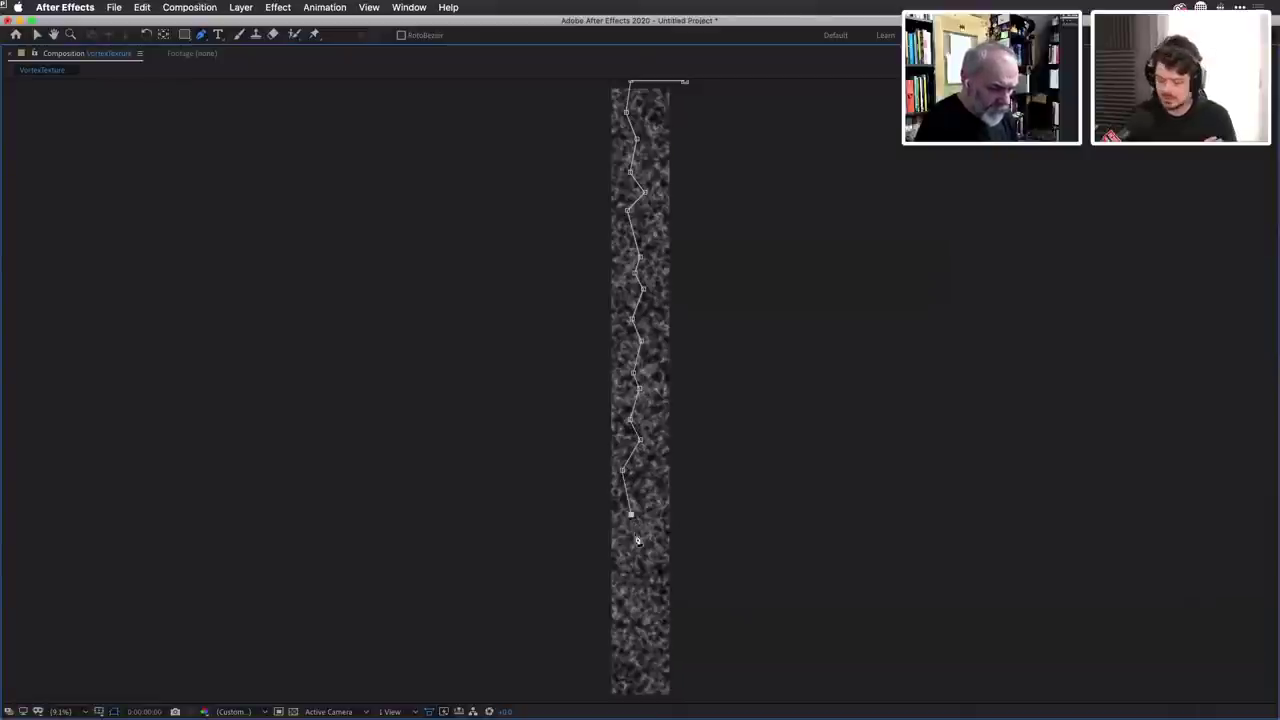
click(632, 540)
click(625, 557)
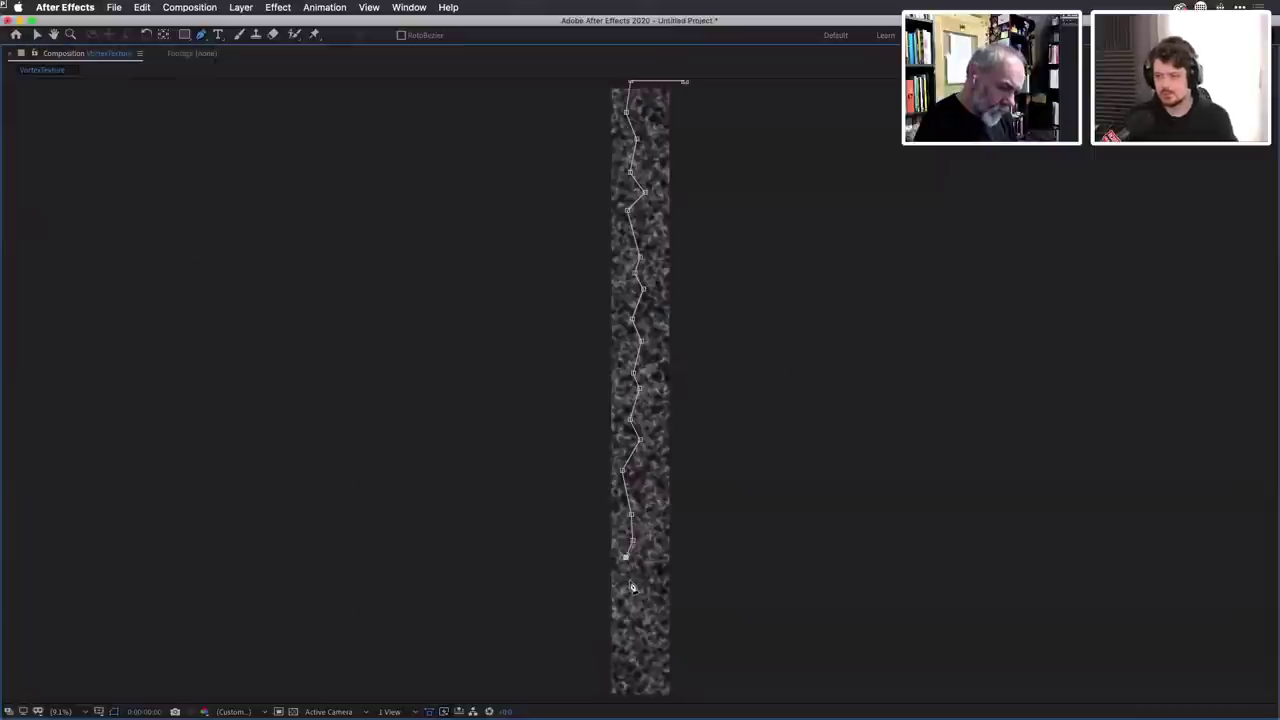
click(629, 580)
click(635, 602)
click(627, 626)
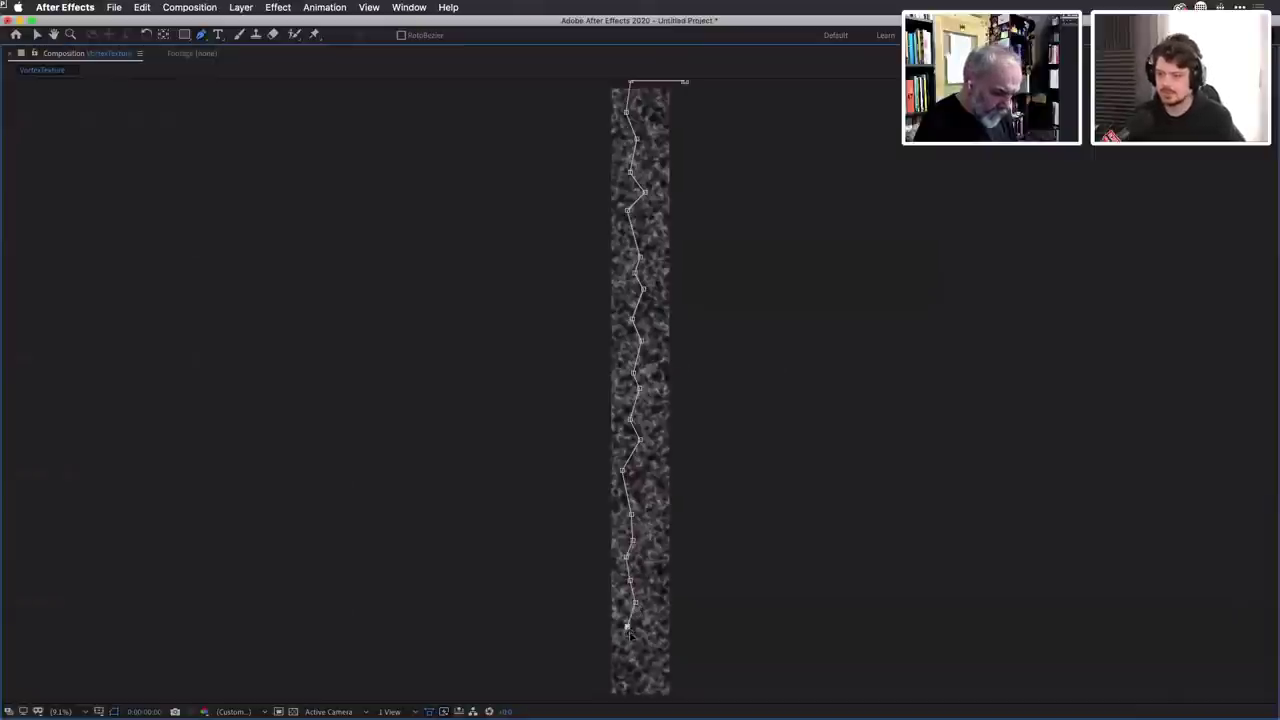
click(636, 645)
click(630, 665)
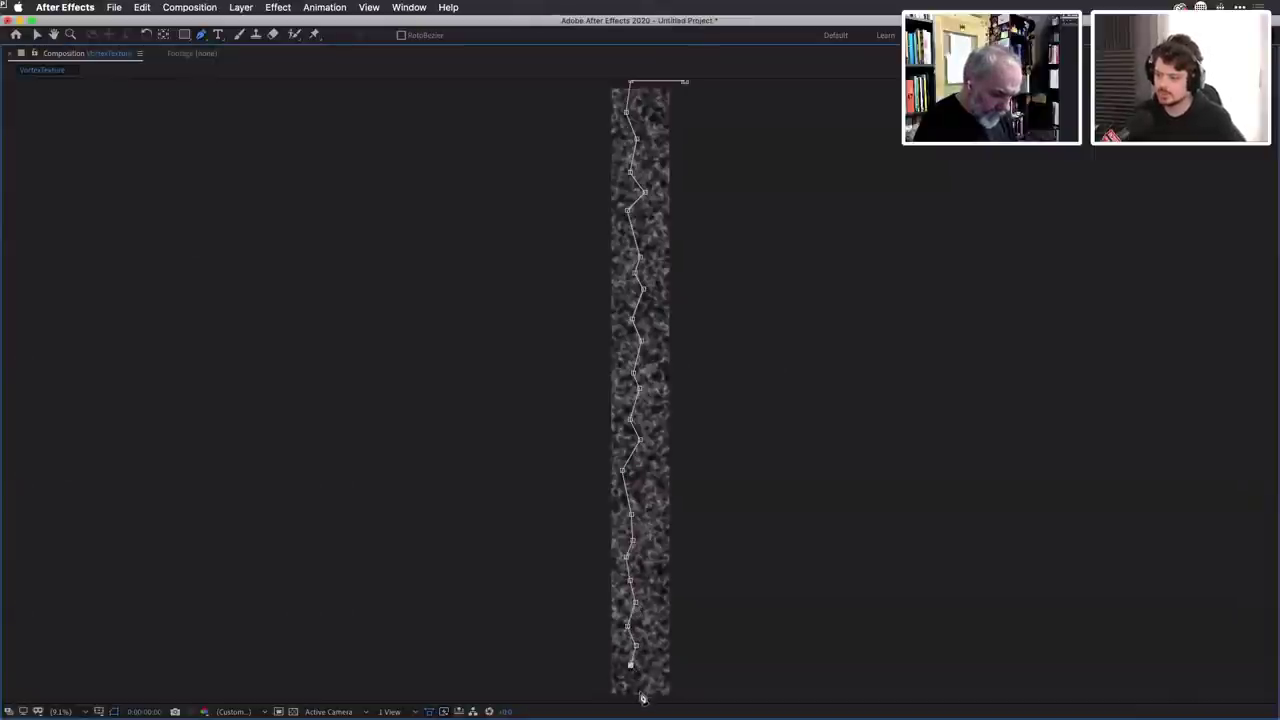
click(633, 698)
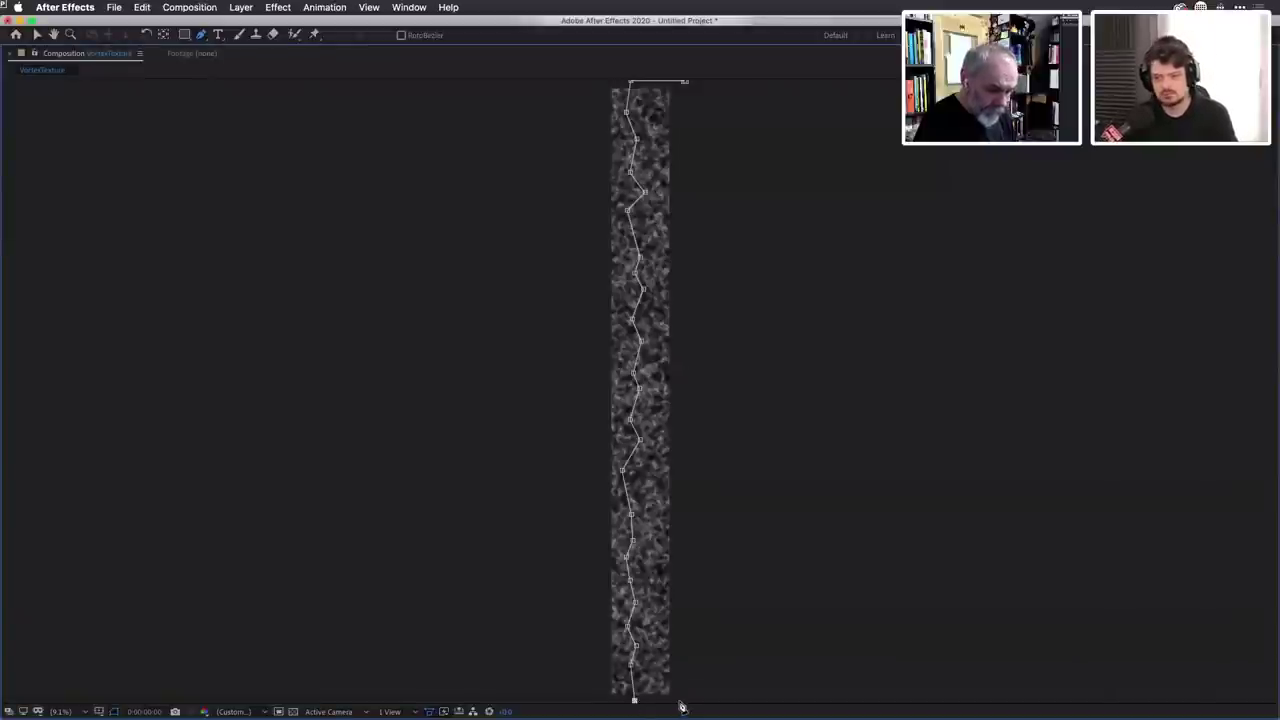
click(679, 701)
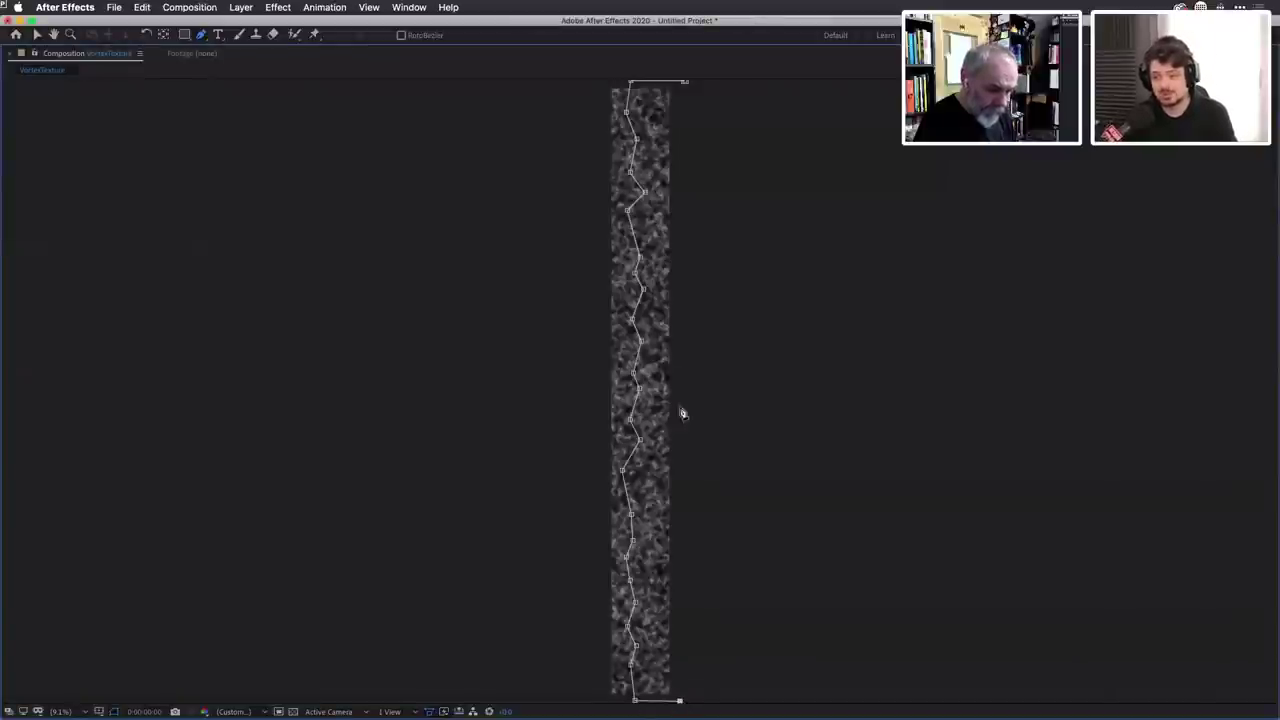
right_click(685, 84)
click(677, 83)
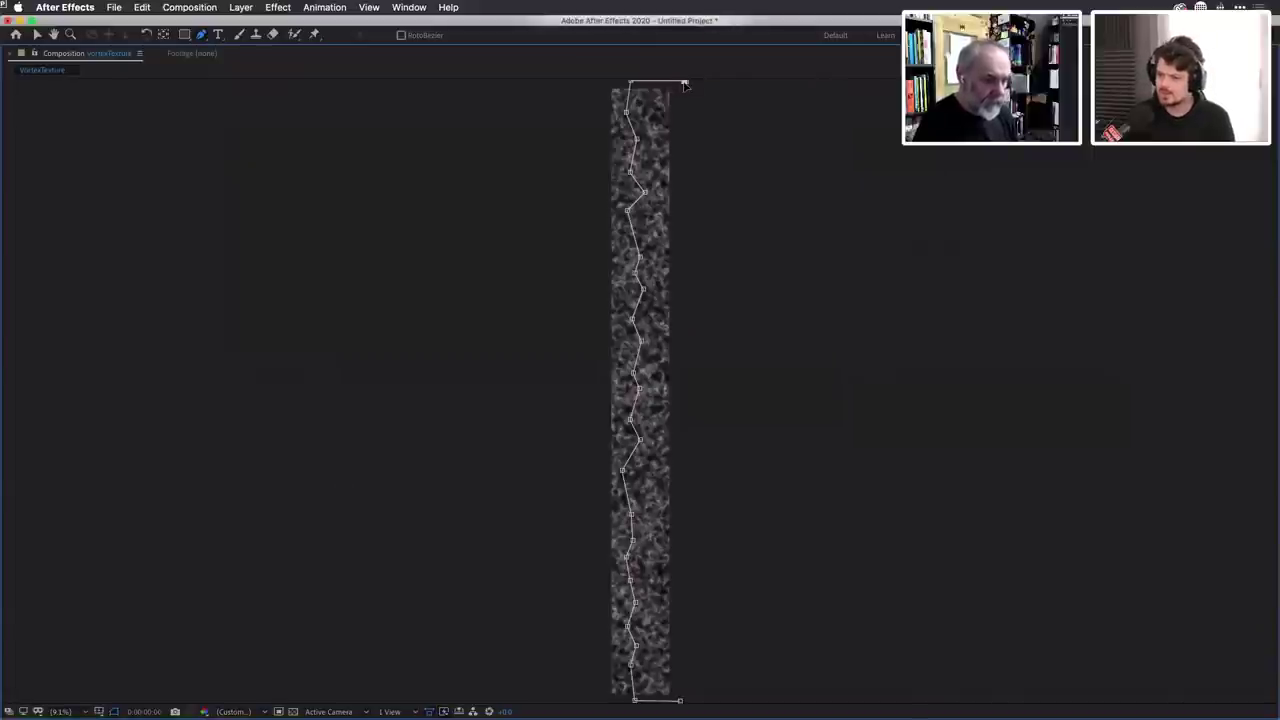
click(681, 84)
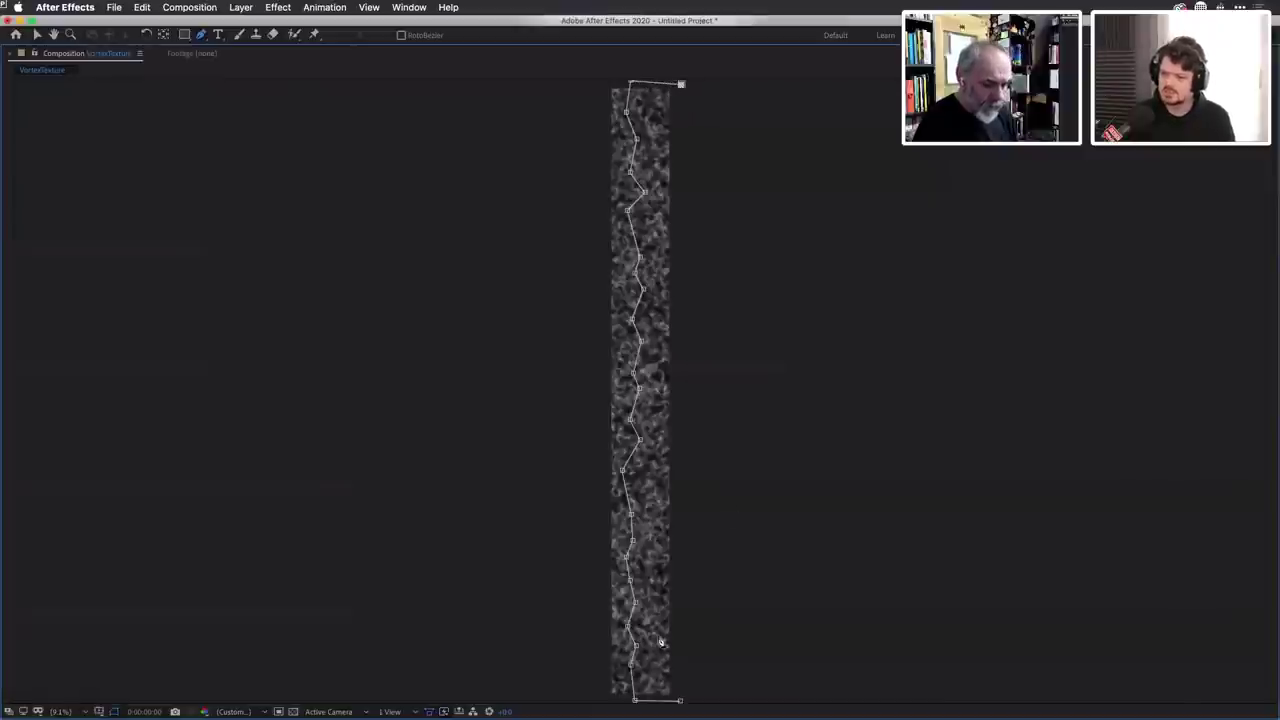
click(680, 700)
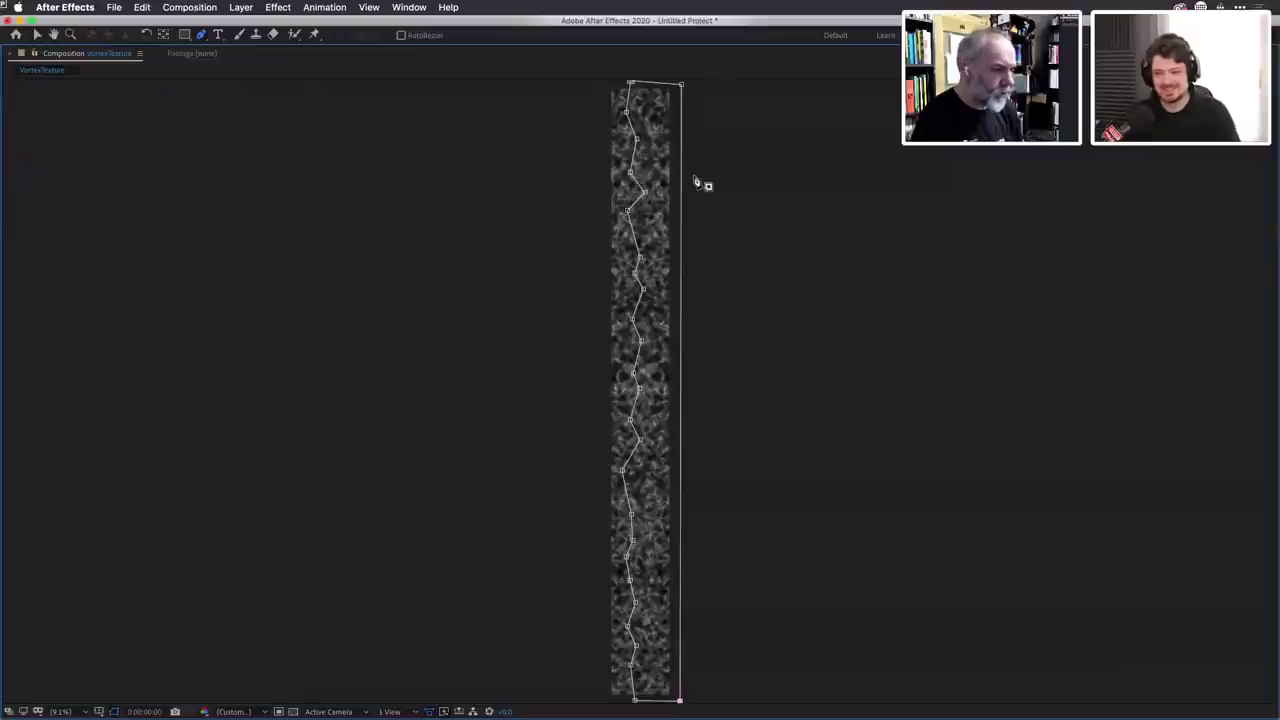
key(grave)
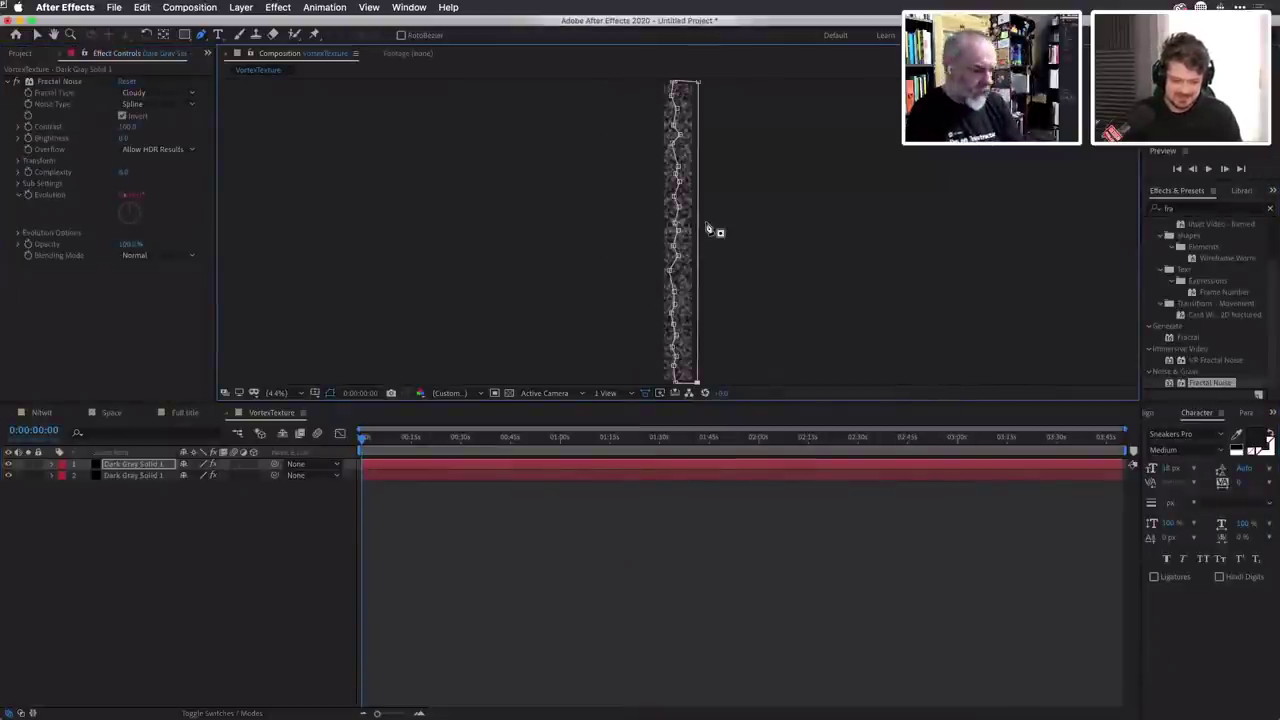
Hide the lower solid while feathering the upper solid's zigzag mask to 427 pixels, and make the lower solid visible again.
click(8, 475)
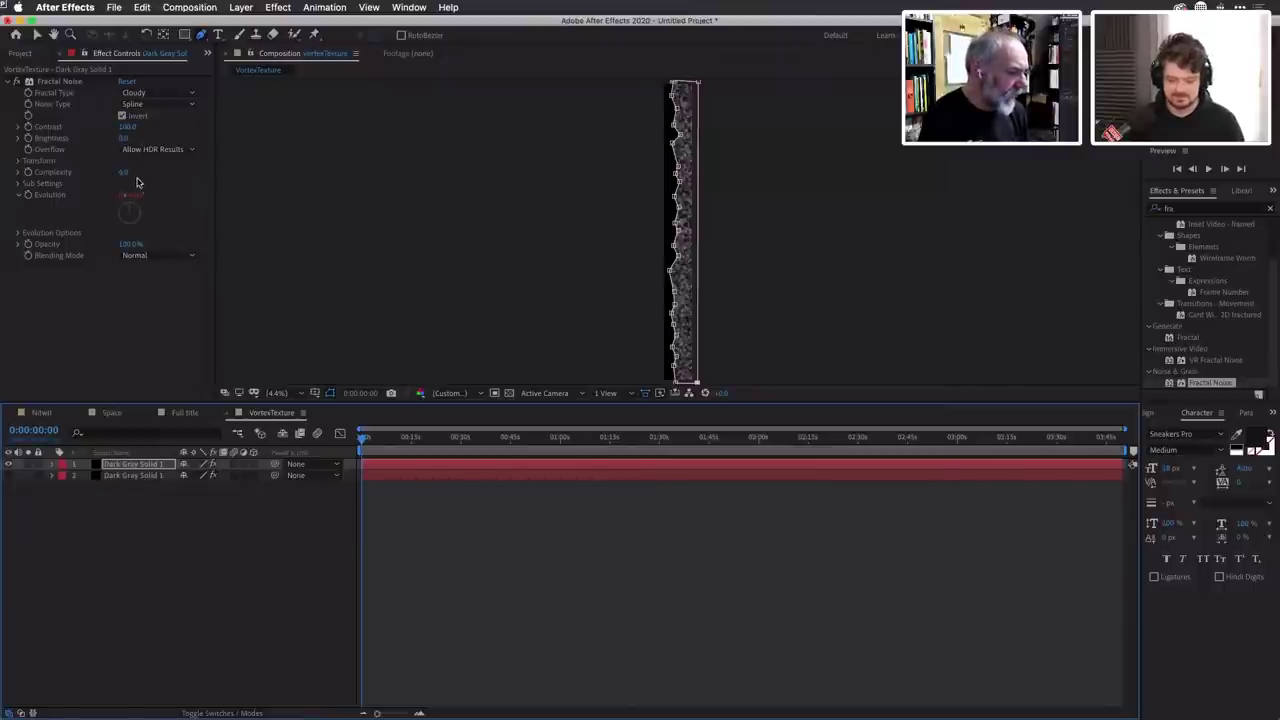
key(f)
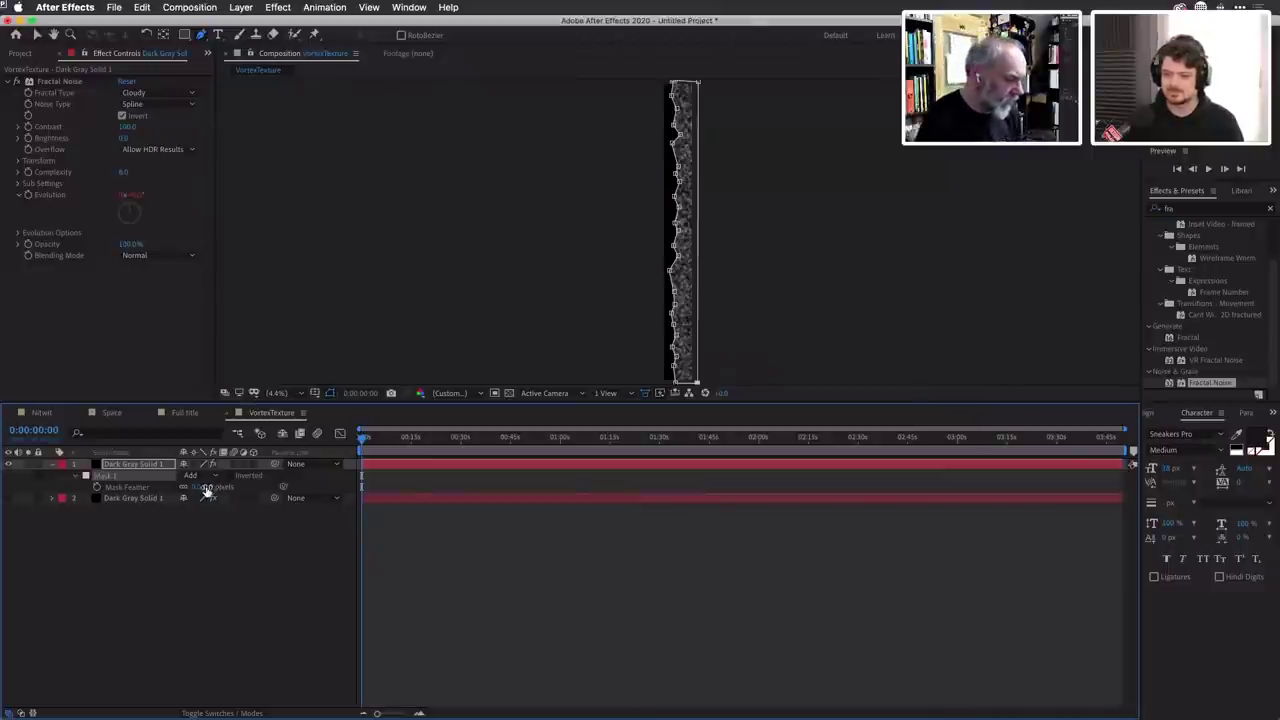
drag(206, 490, 280, 490)
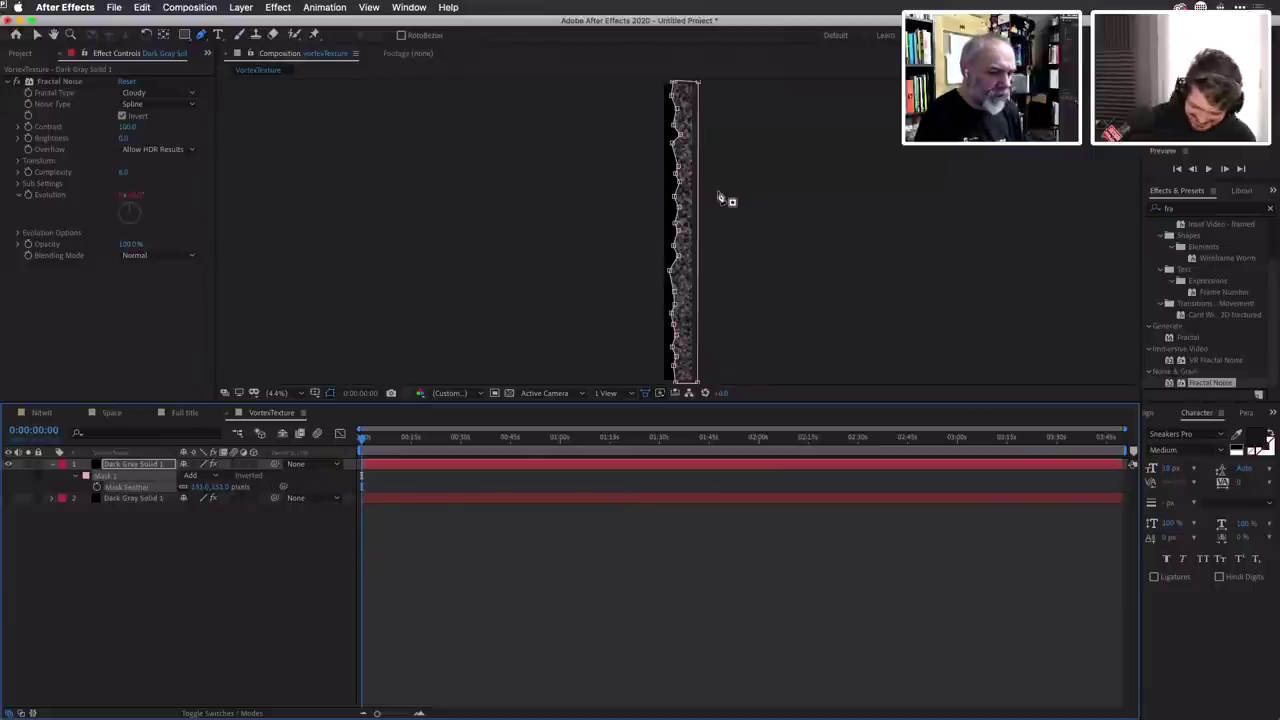
scroll(719, 199, up, 5)
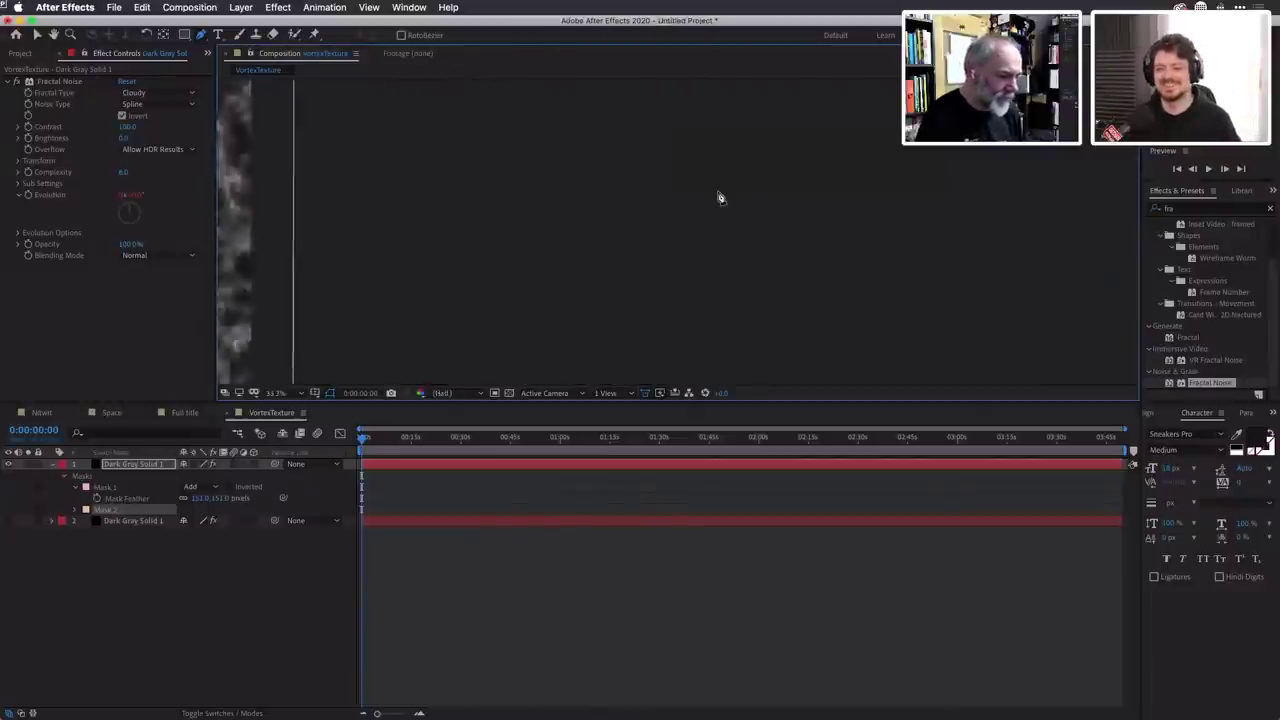
scroll(719, 199, down, 4)
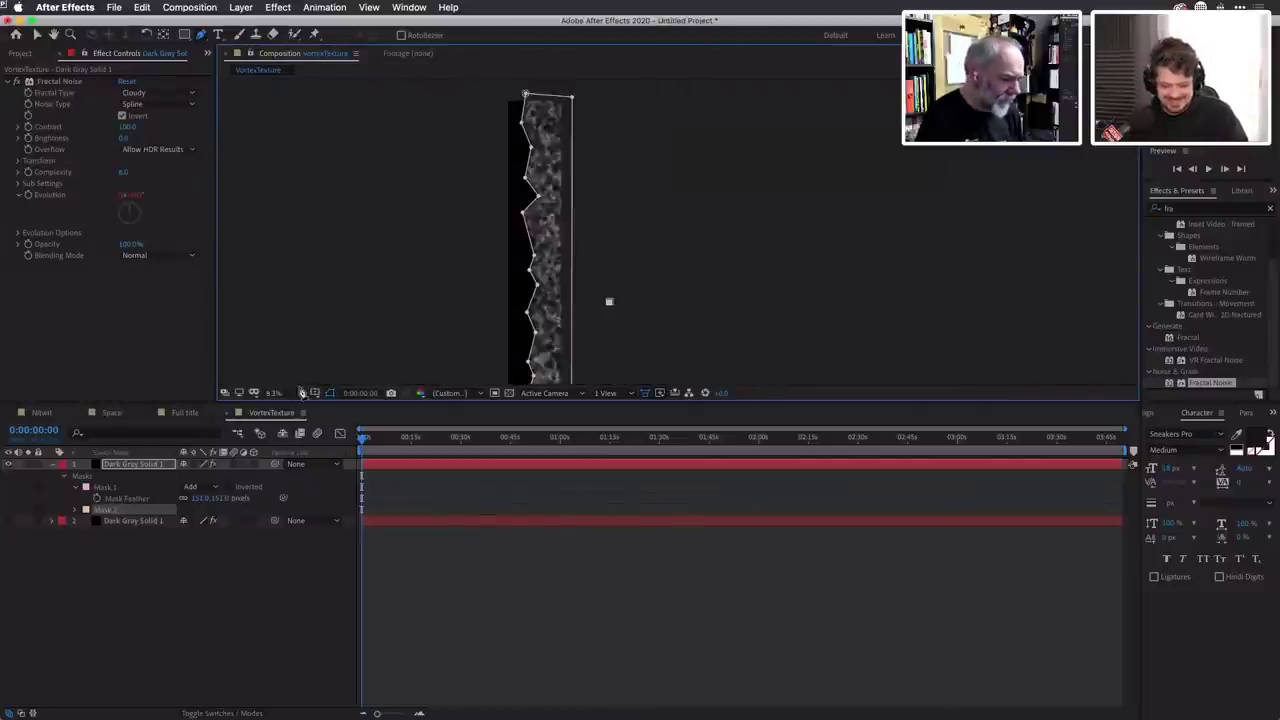
drag(218, 498, 300, 501)
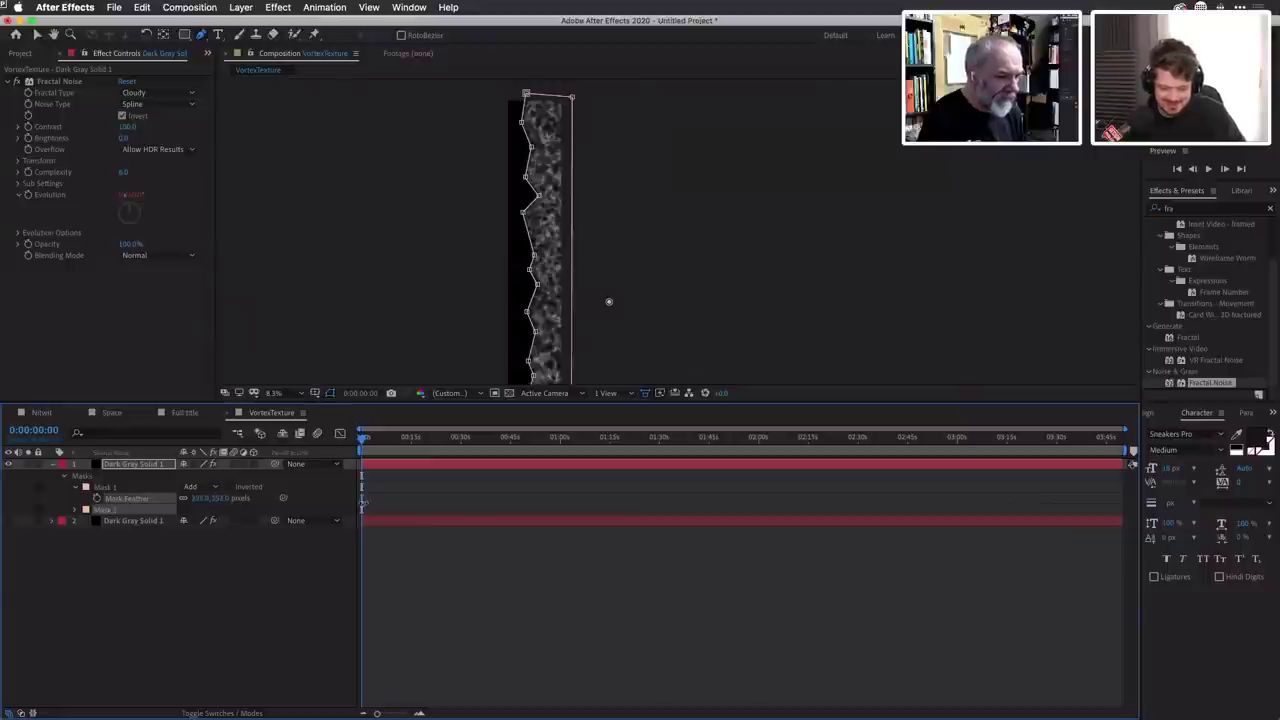
click(409, 507)
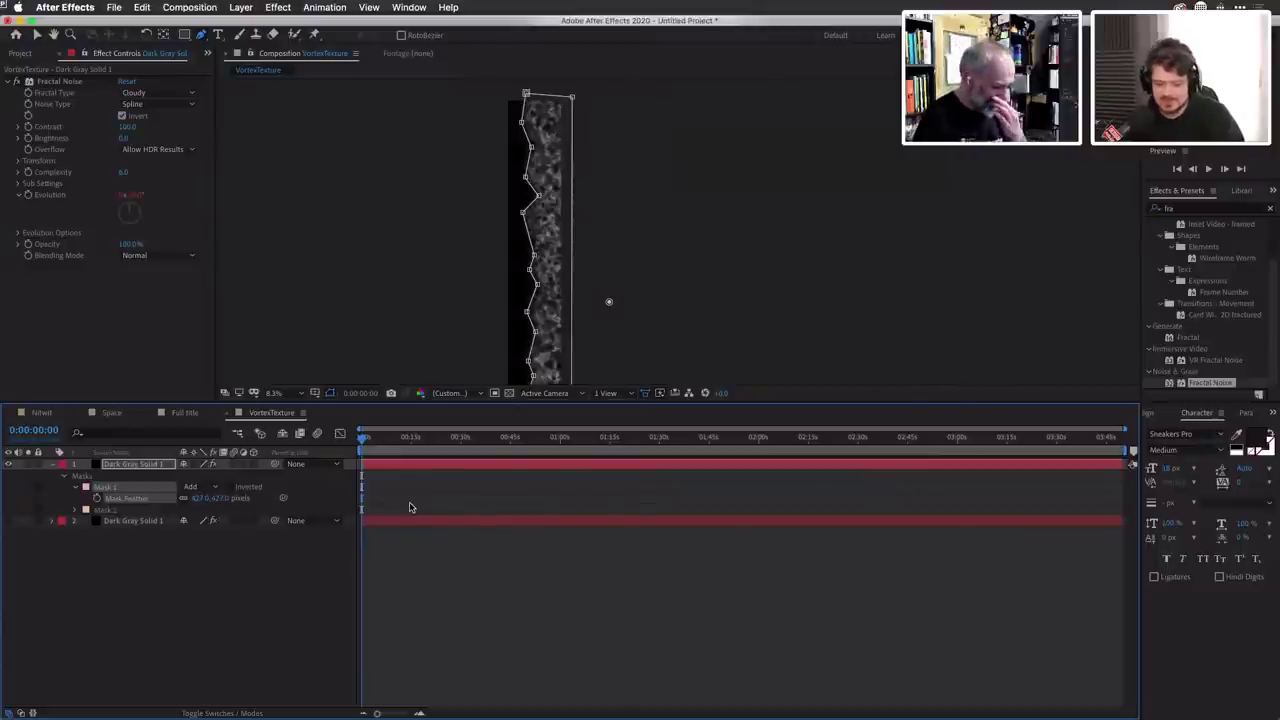
click(8, 521)
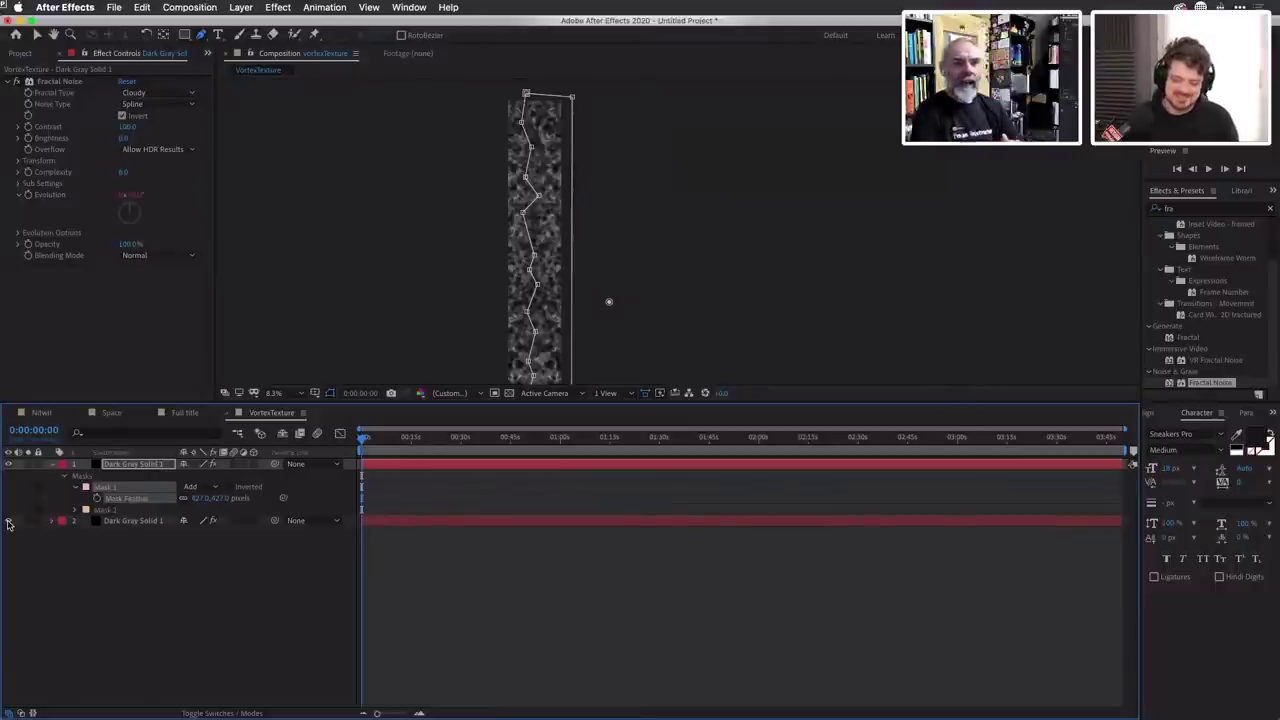
click(8, 521)
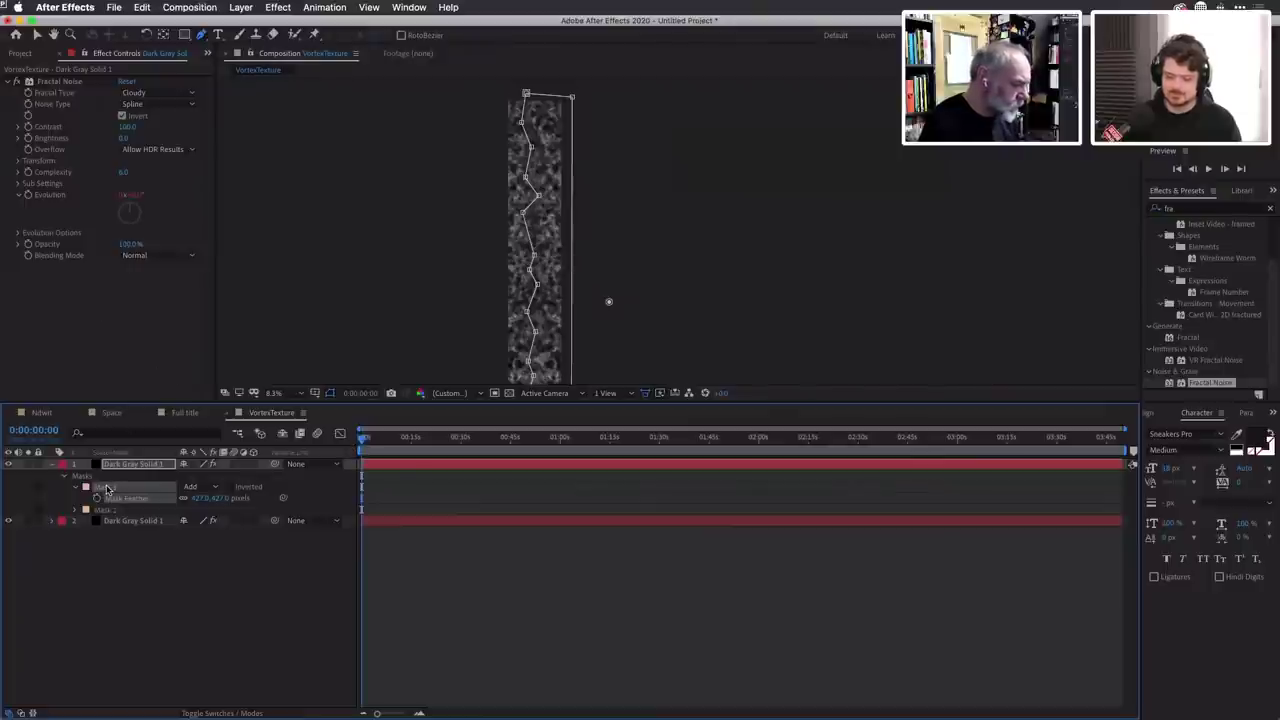
Invert the upper solid's feathered mask and check the result by briefly hiding the lower solid.
click(232, 487)
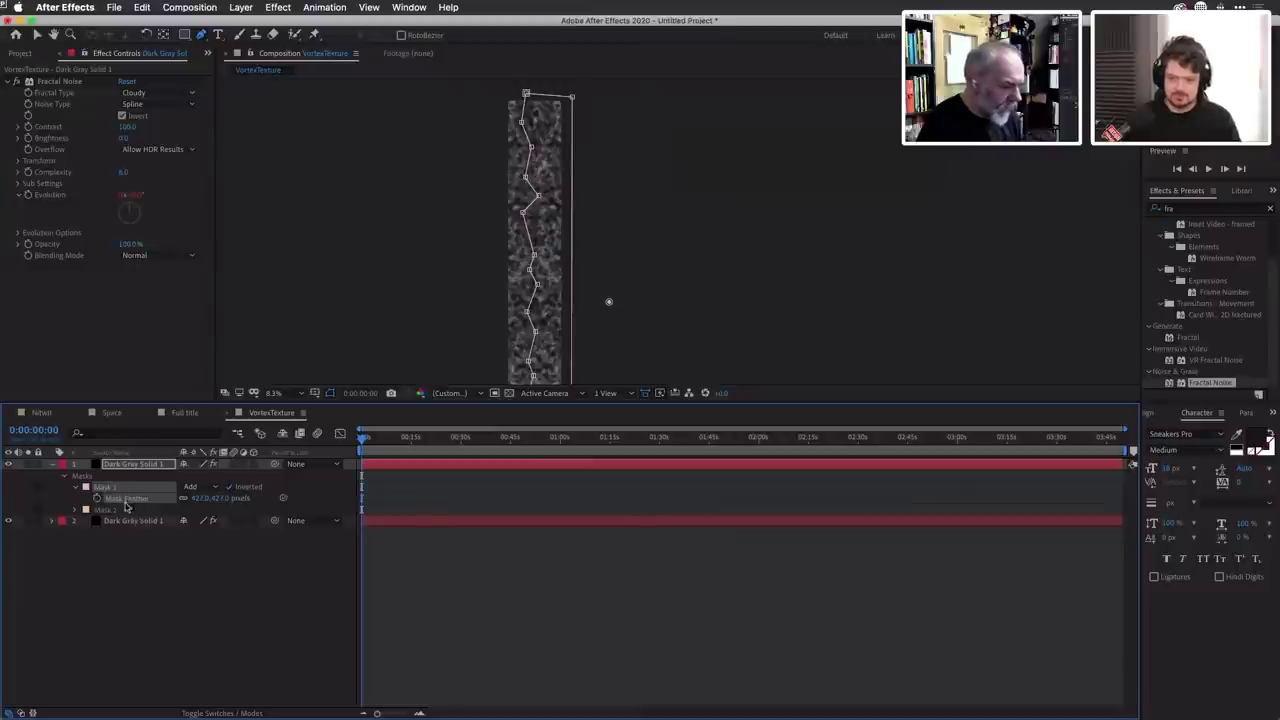
click(8, 521)
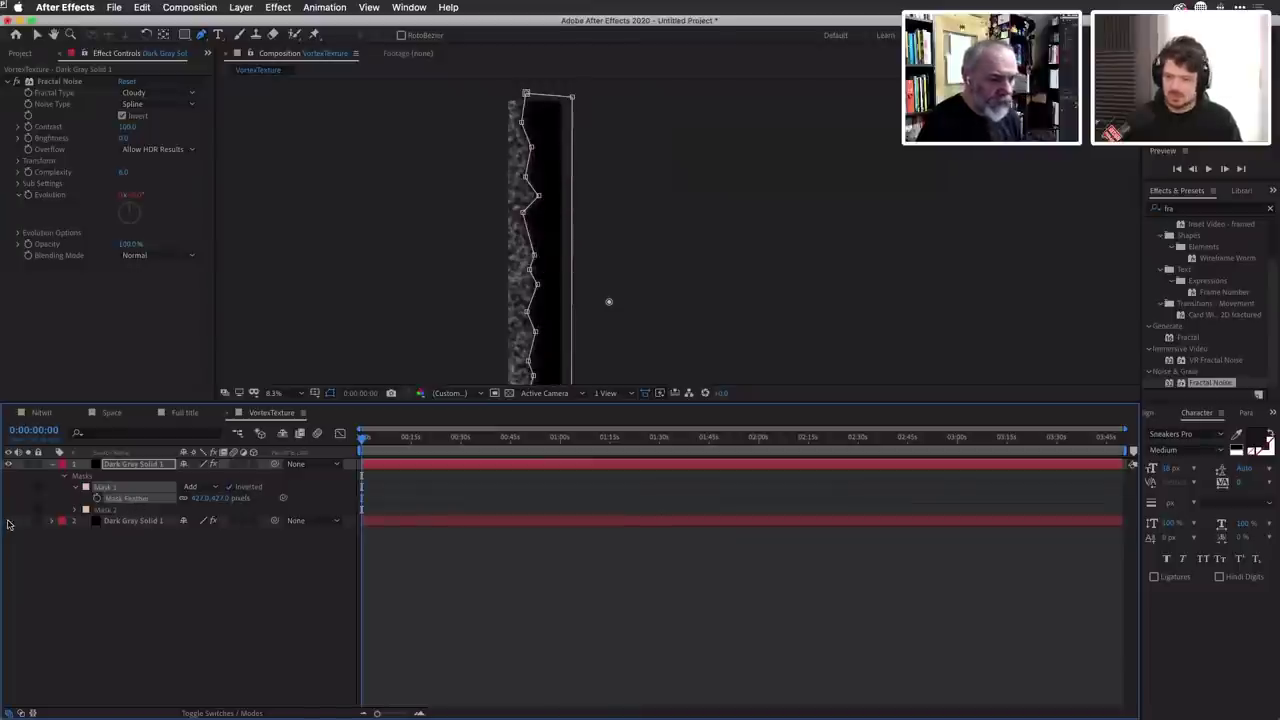
click(8, 521)
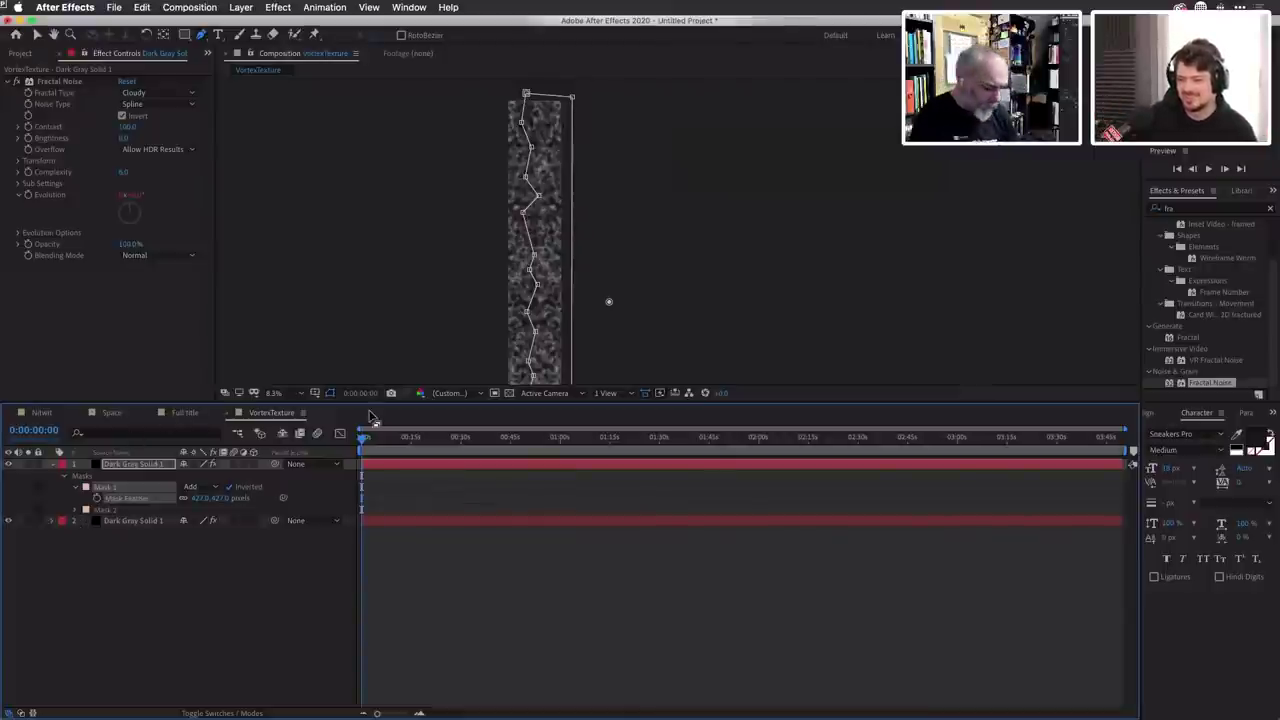
Create a new composition named "Vortex" with its height set to 1080 px.
key(super+n)
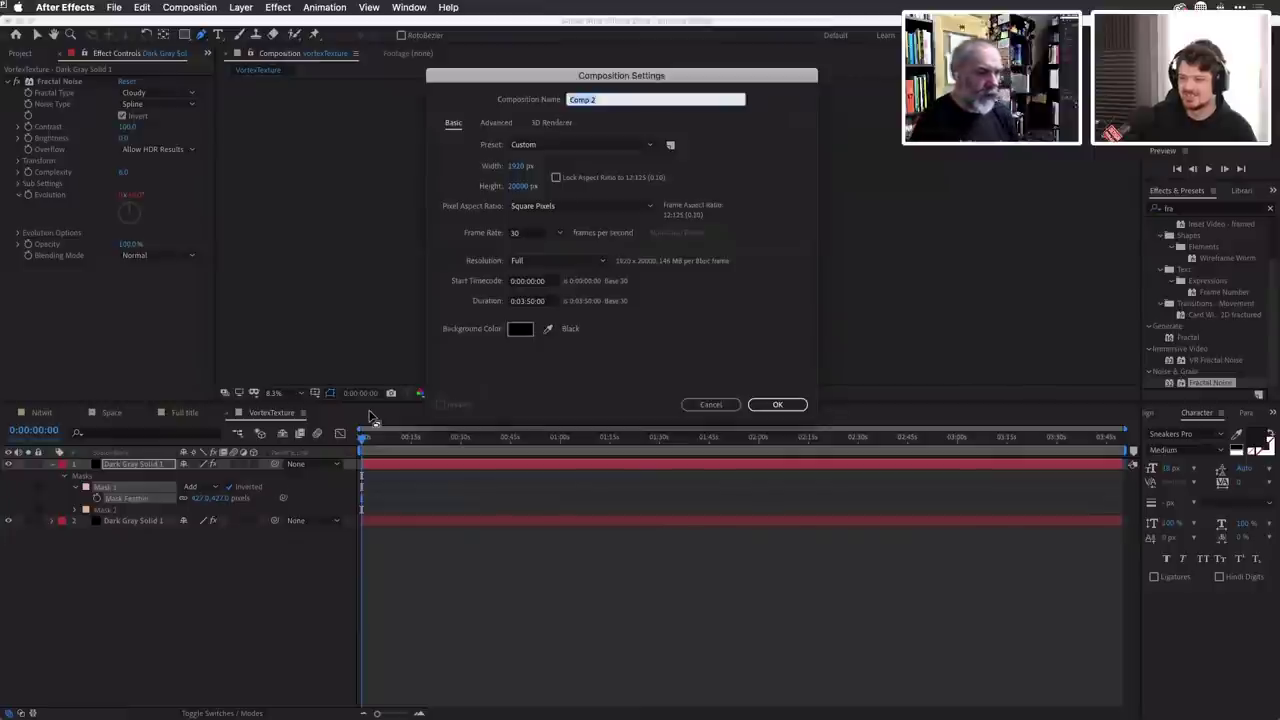
click(520, 187)
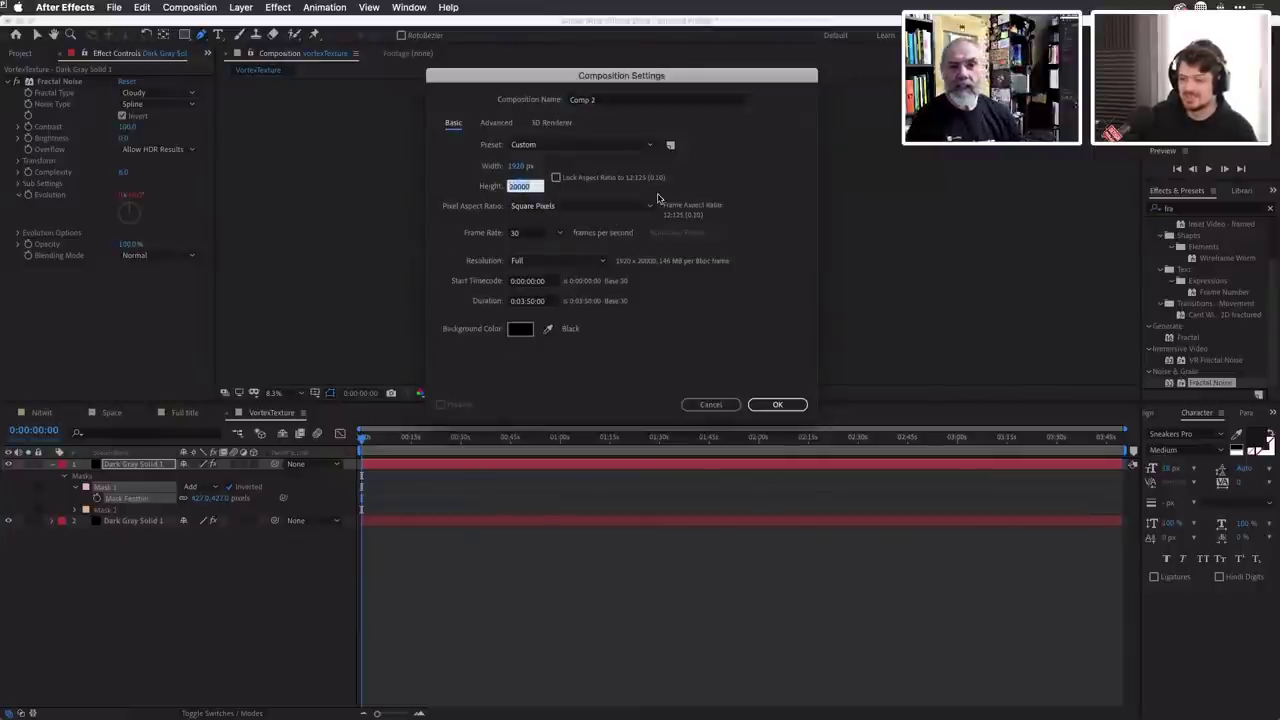
text(1080)
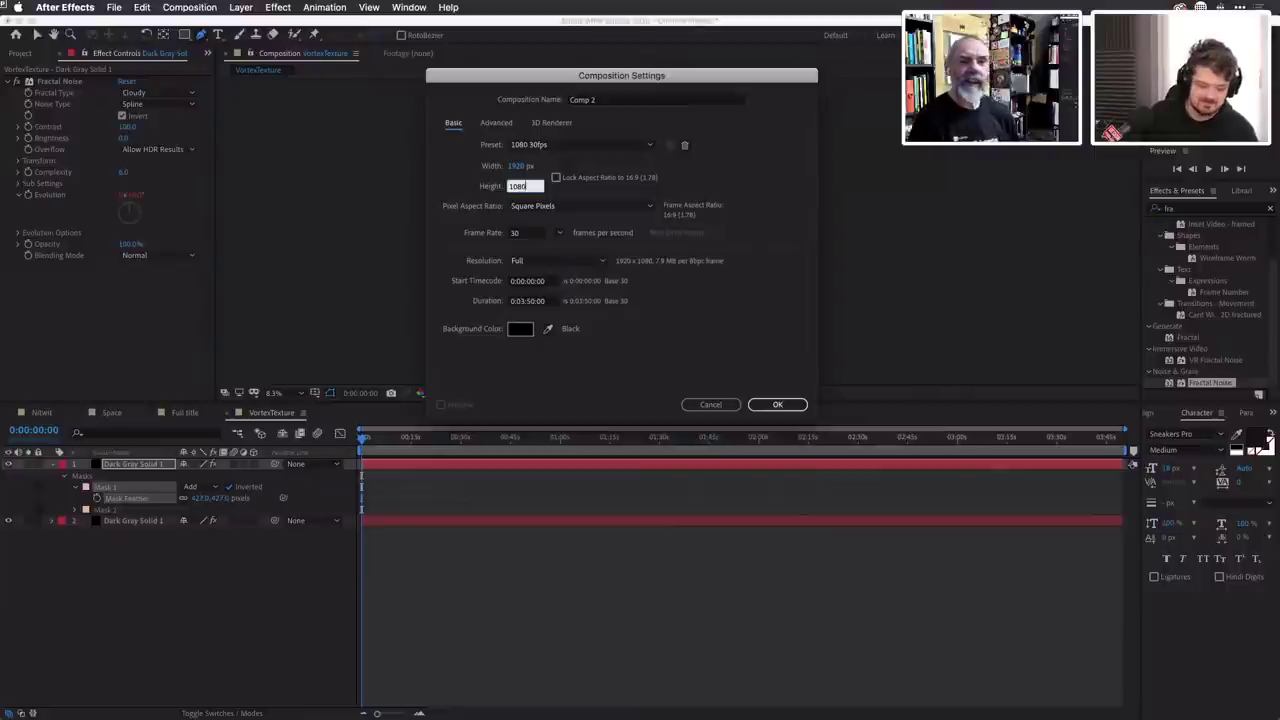
click(753, 176)
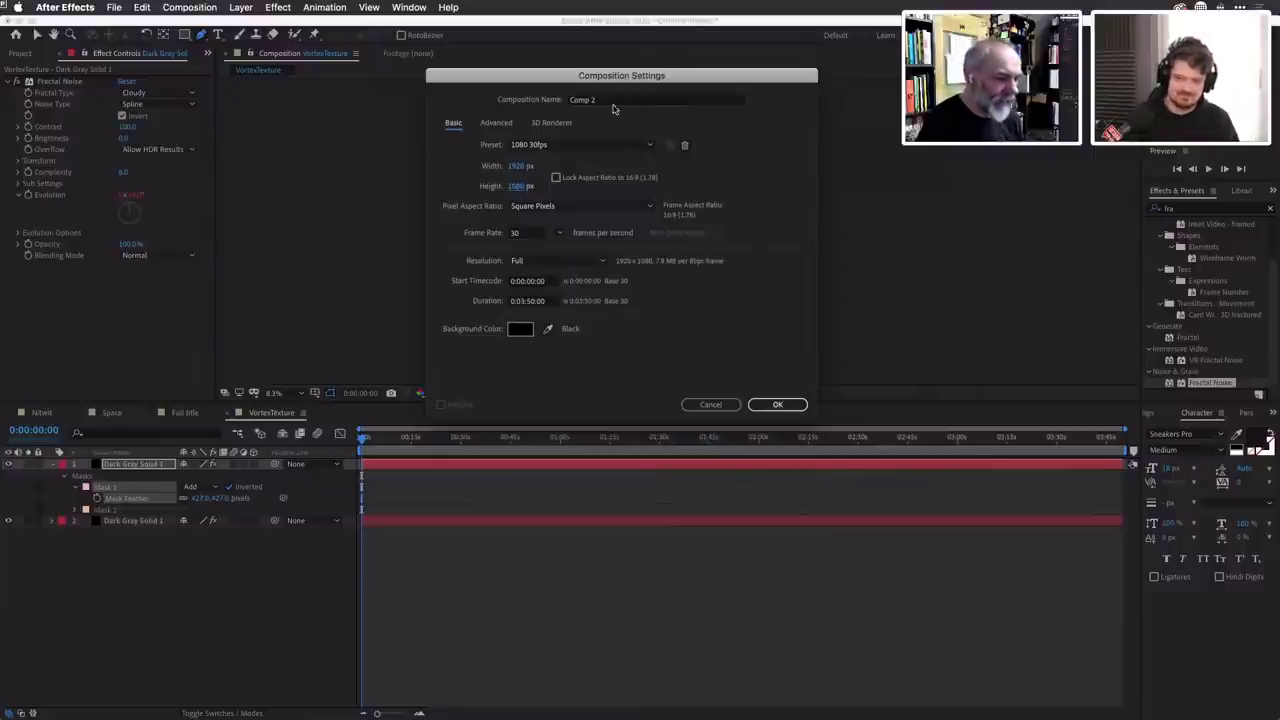
click(611, 100)
drag(611, 100, 537, 100)
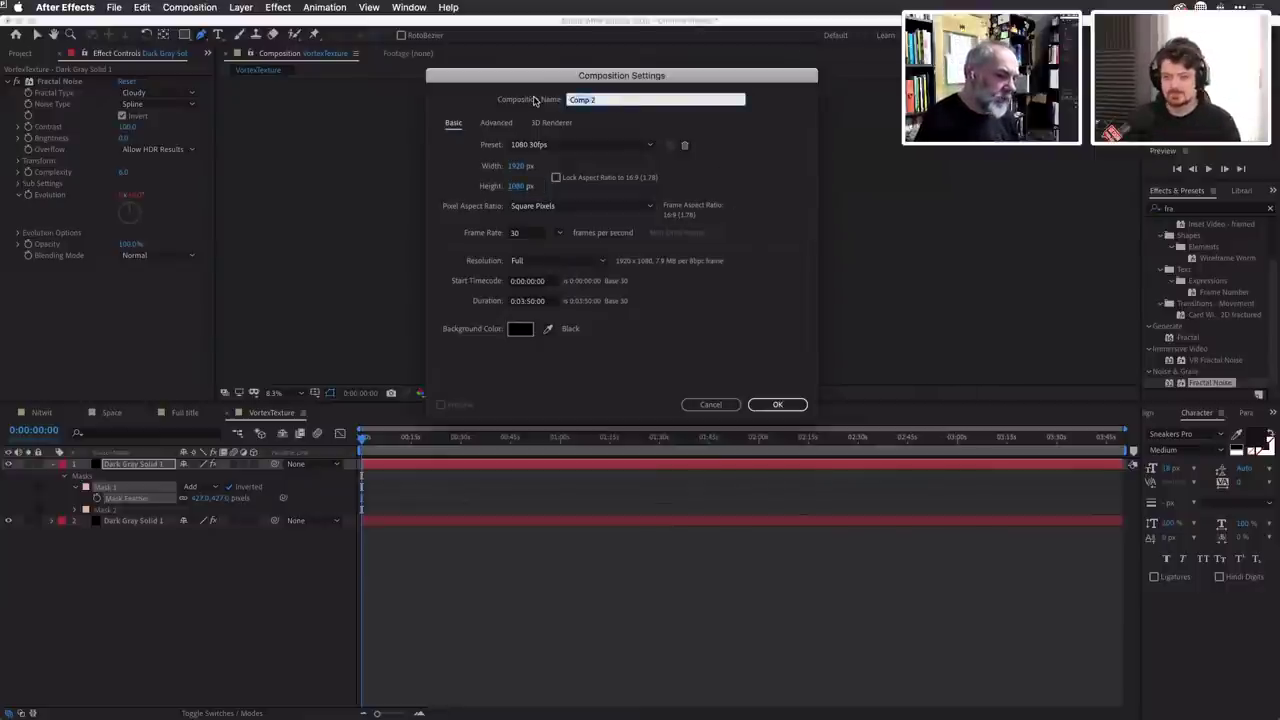
text(Vortex)
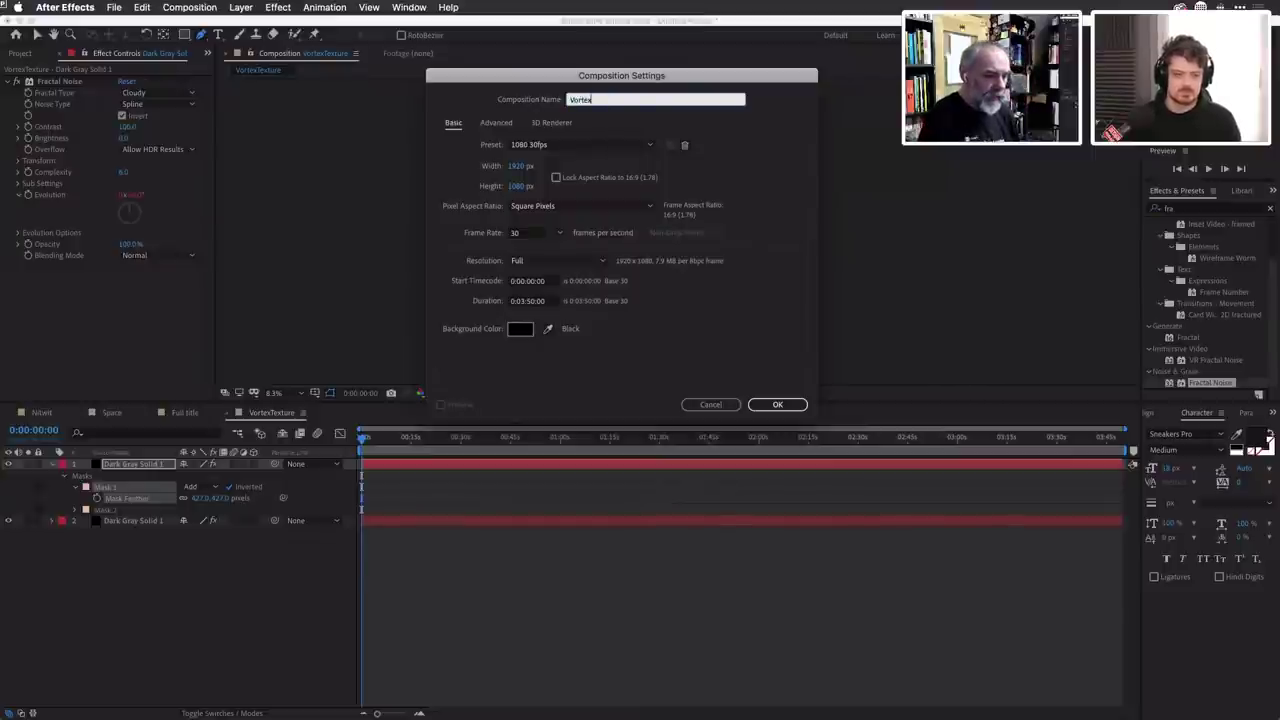
key(Return)
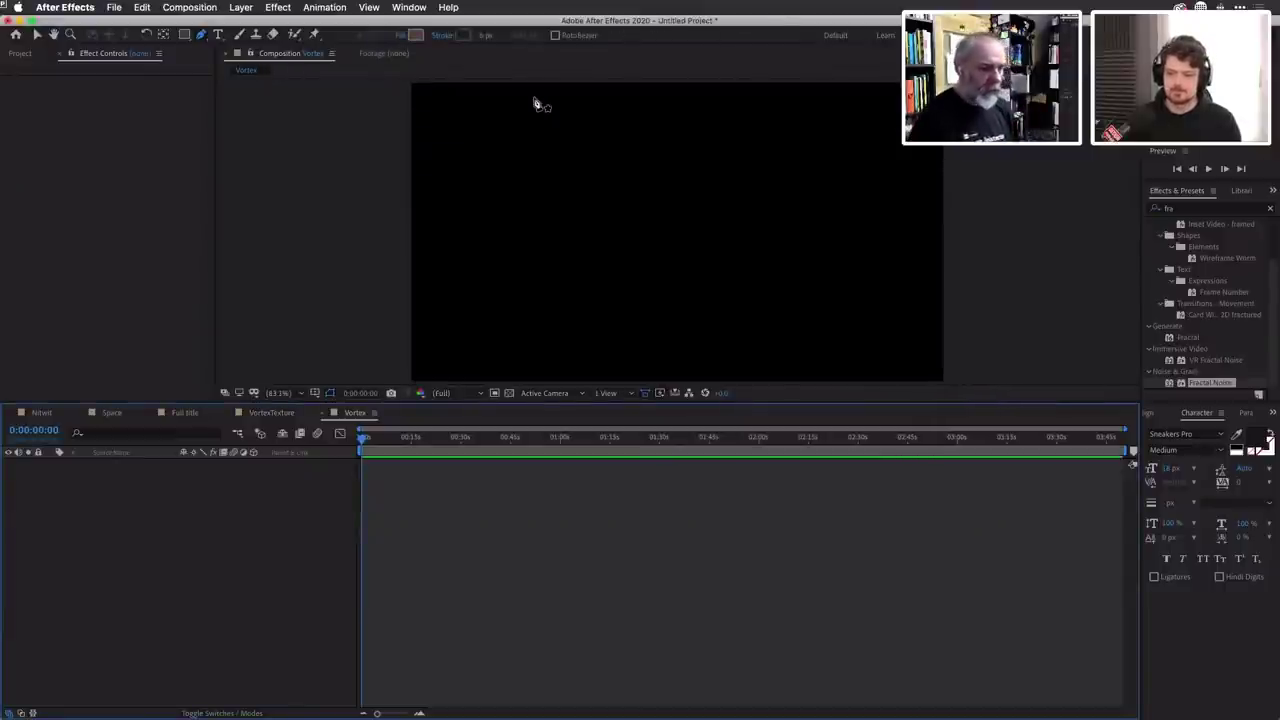
Place the VortexTexture composition from the project at the centre of the Vortex composition and return to the Selection tool.
click(21, 54)
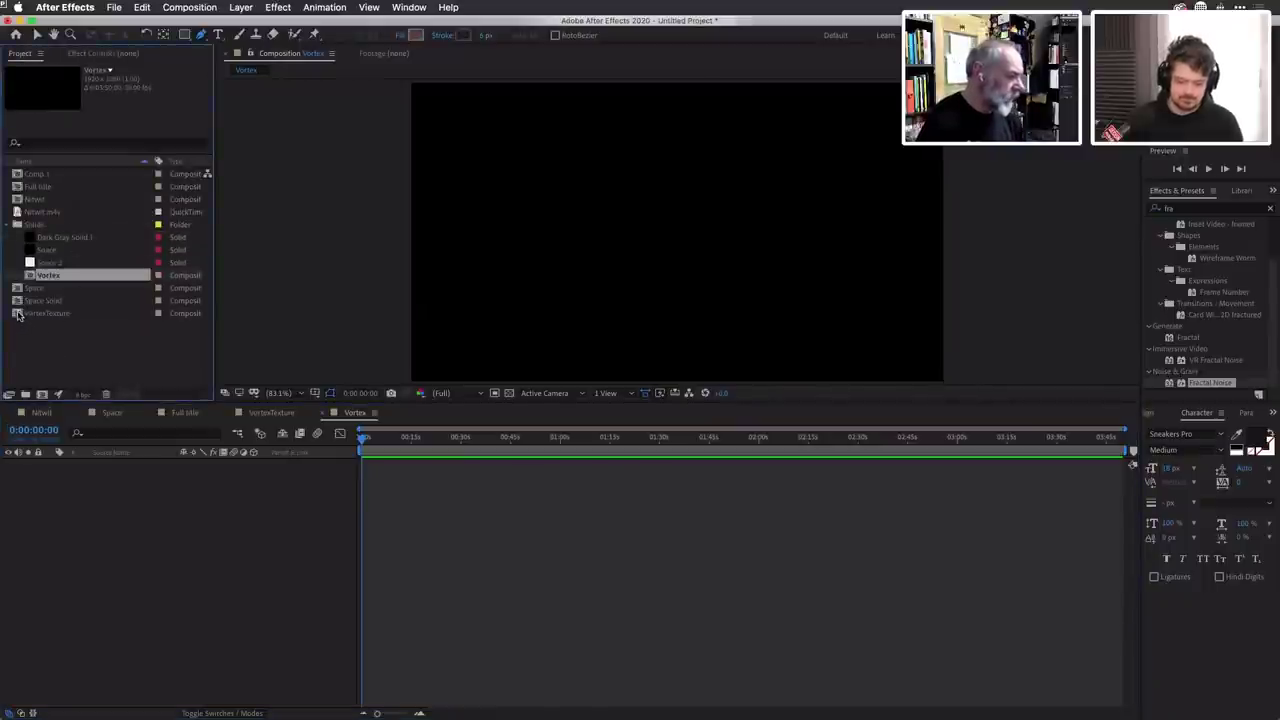
drag(18, 315, 680, 233)
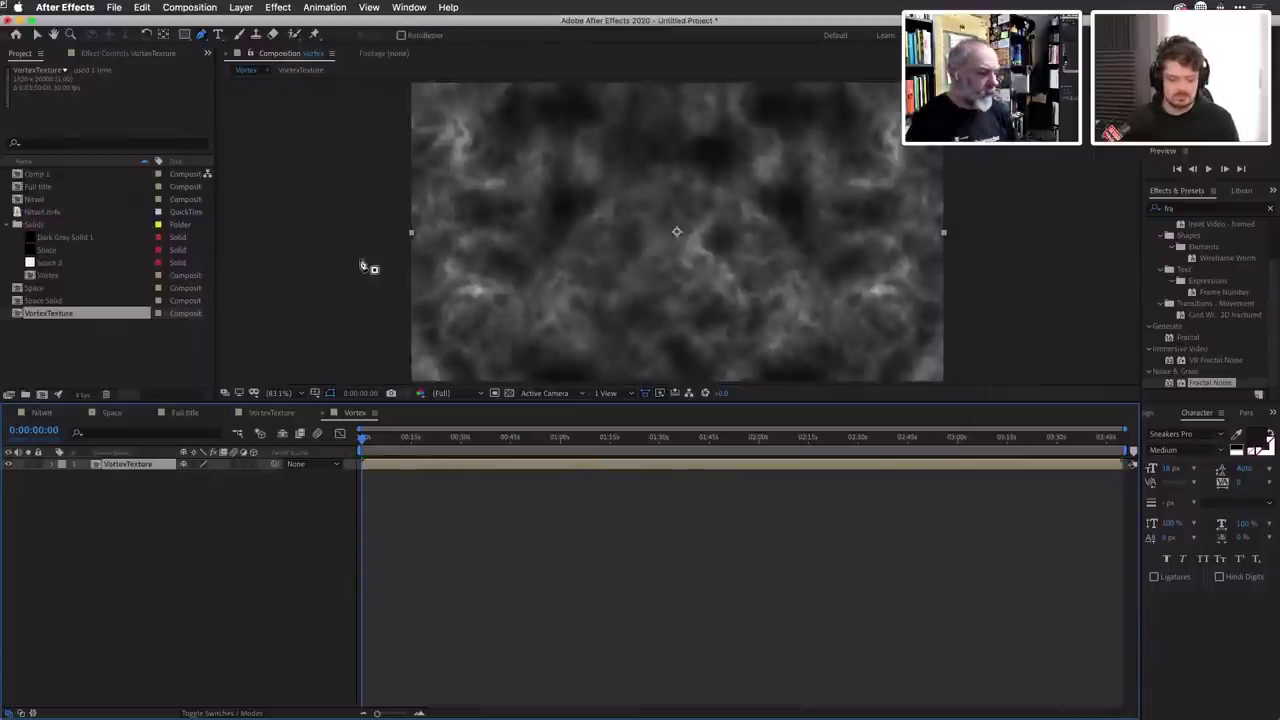
click(37, 35)
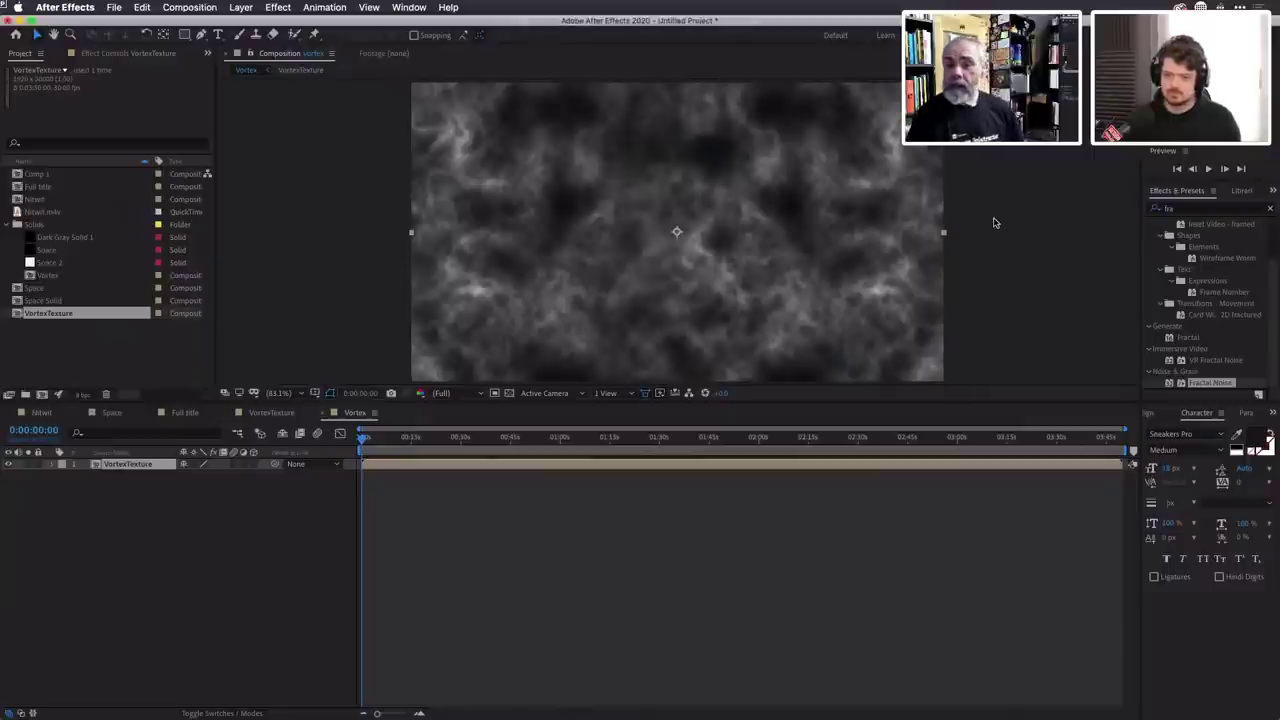
Search the effects for "Cylin" and apply CC Cylinder to the VortexTexture layer.
click(1190, 210)
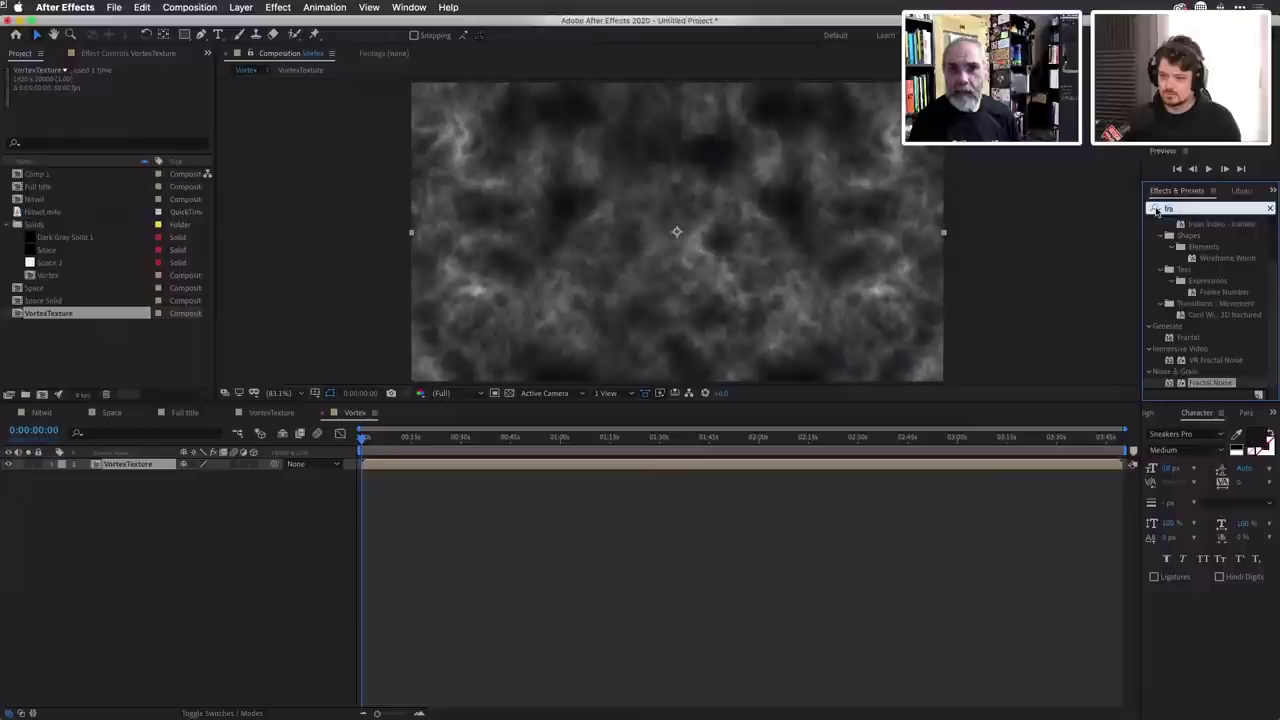
click(1156, 210)
text(Cylin)
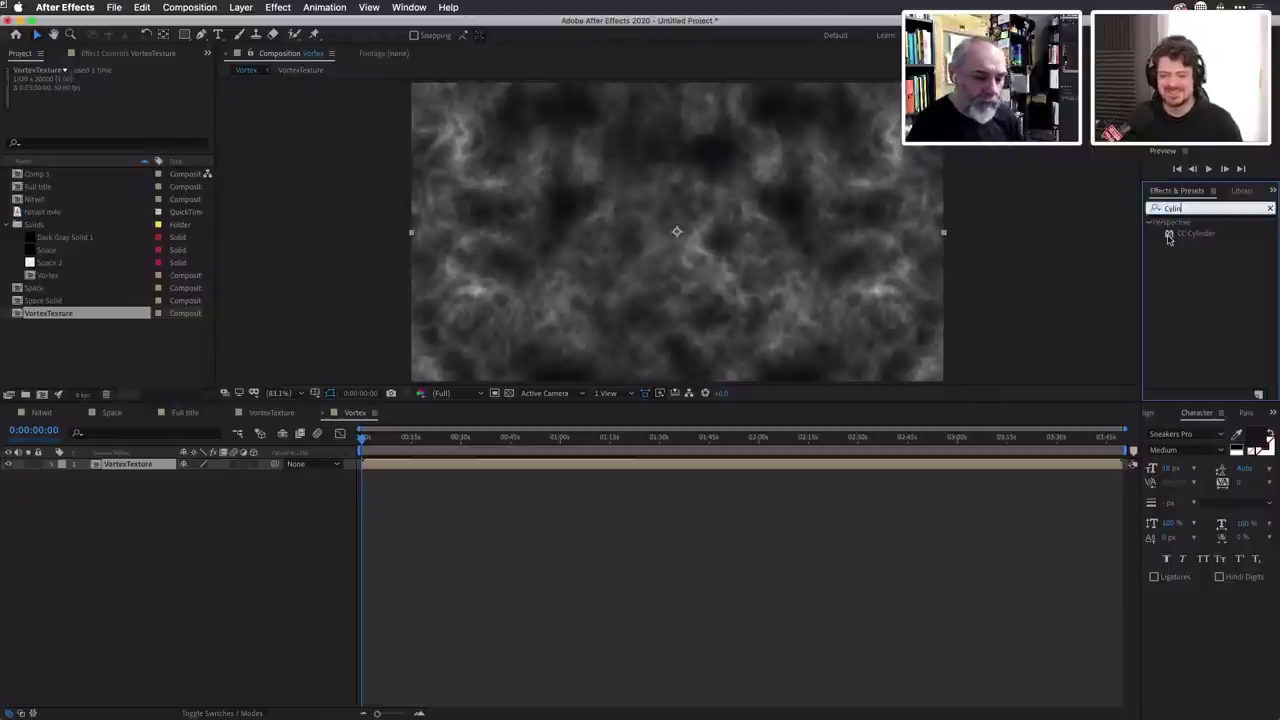
drag(1168, 234, 637, 250)
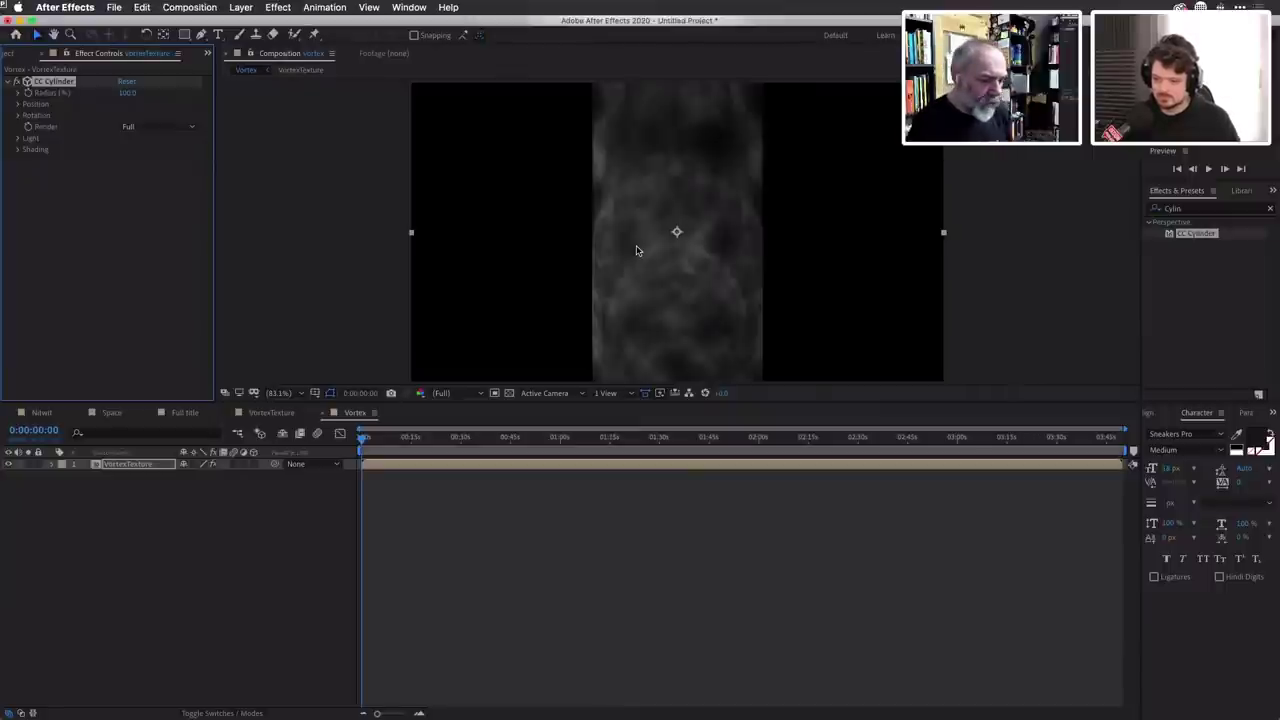
Set the CC Cylinder effect's Rotation X to 90° to look down the inside of the cylinder.
click(52, 466)
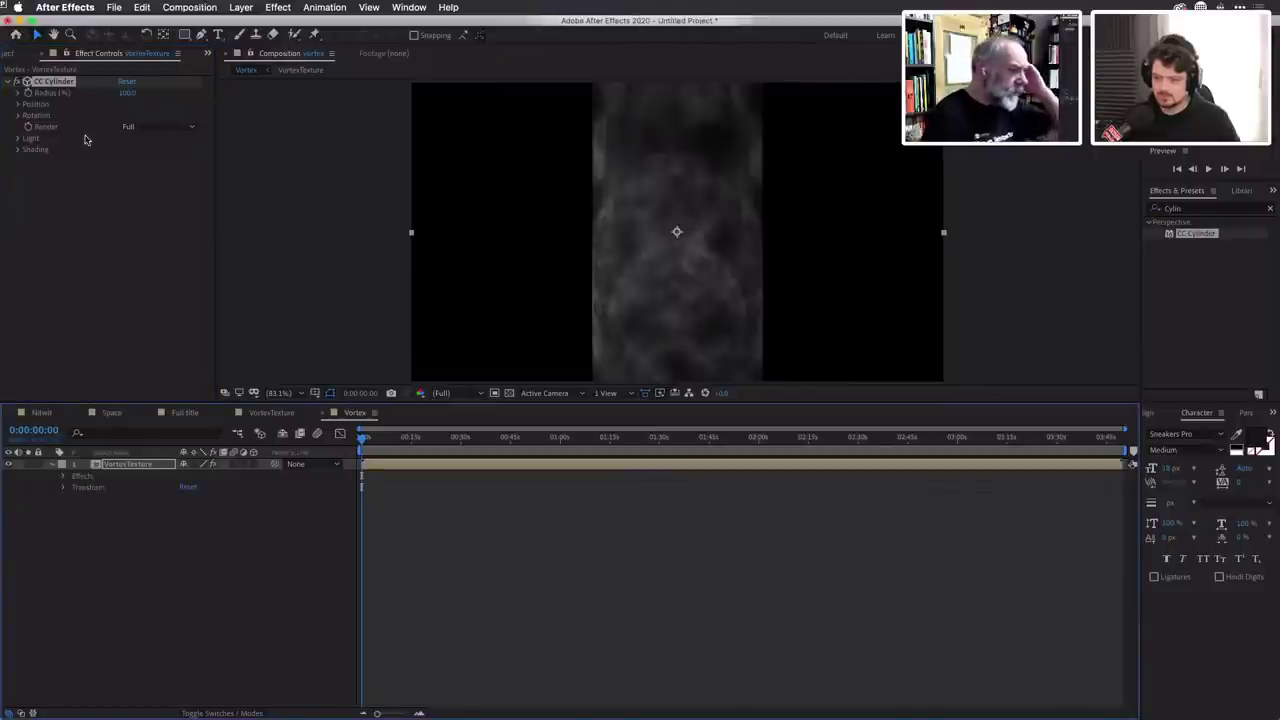
click(16, 116)
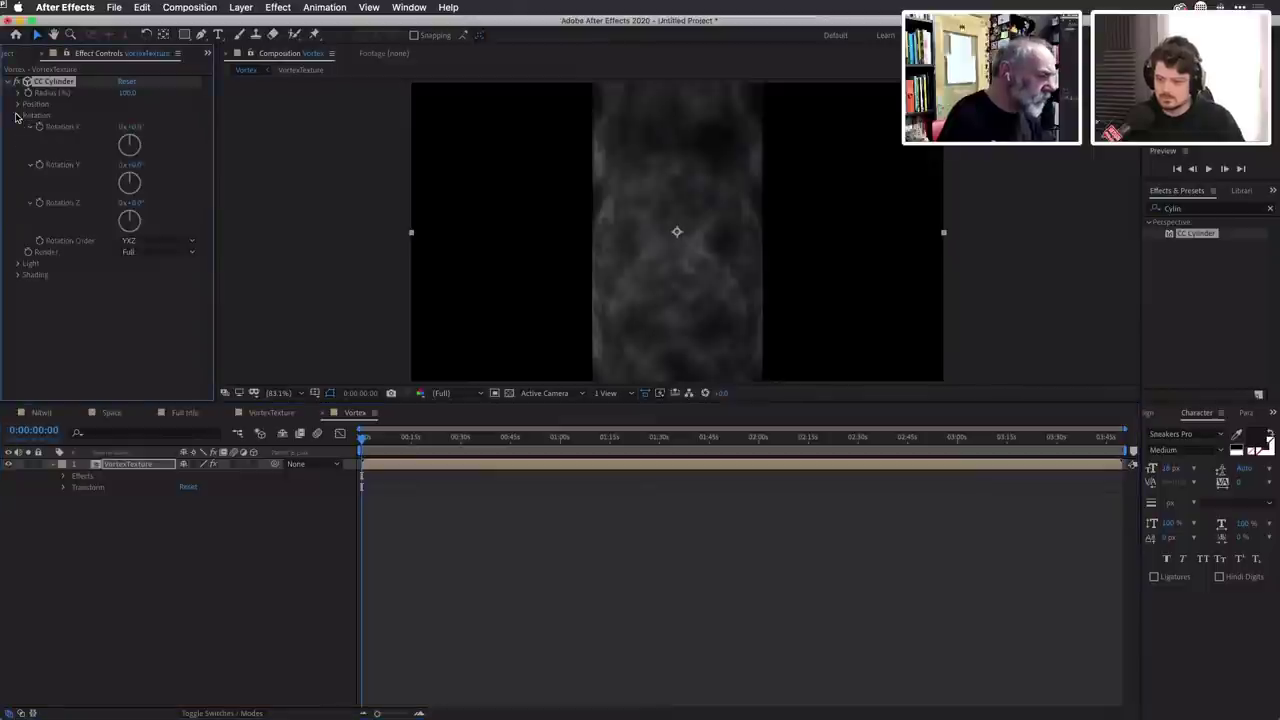
click(132, 127)
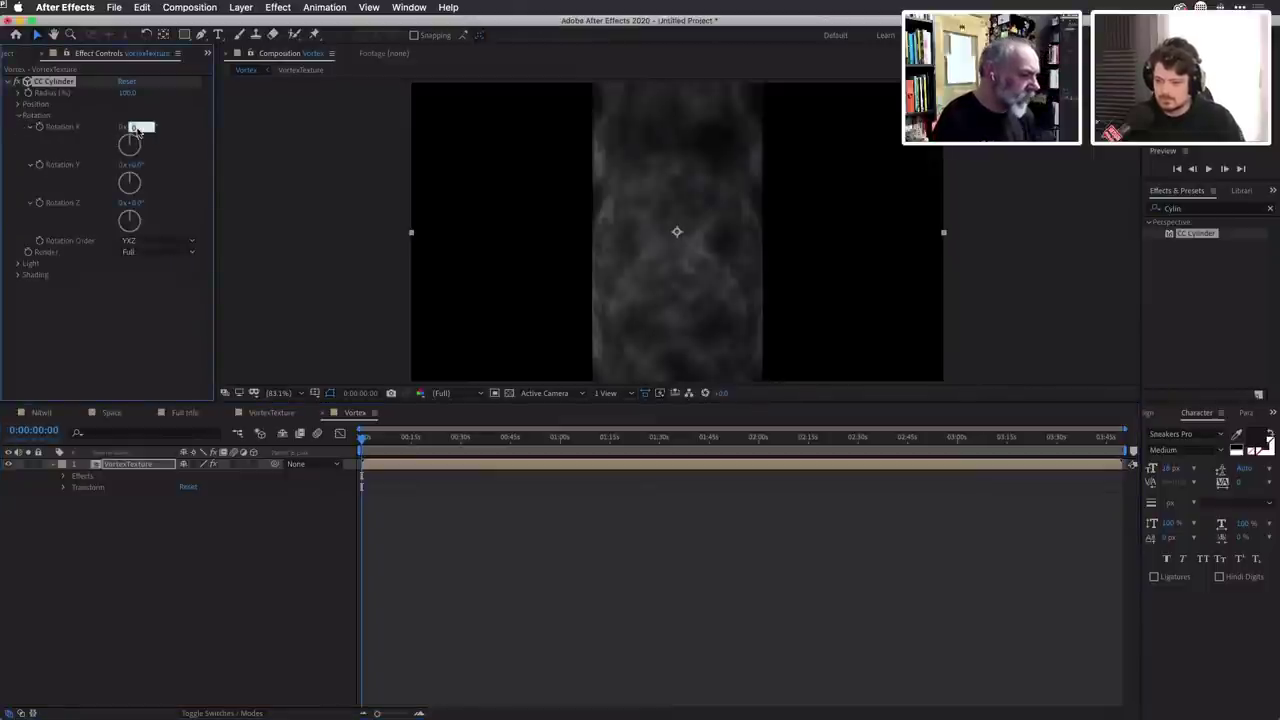
text(90)
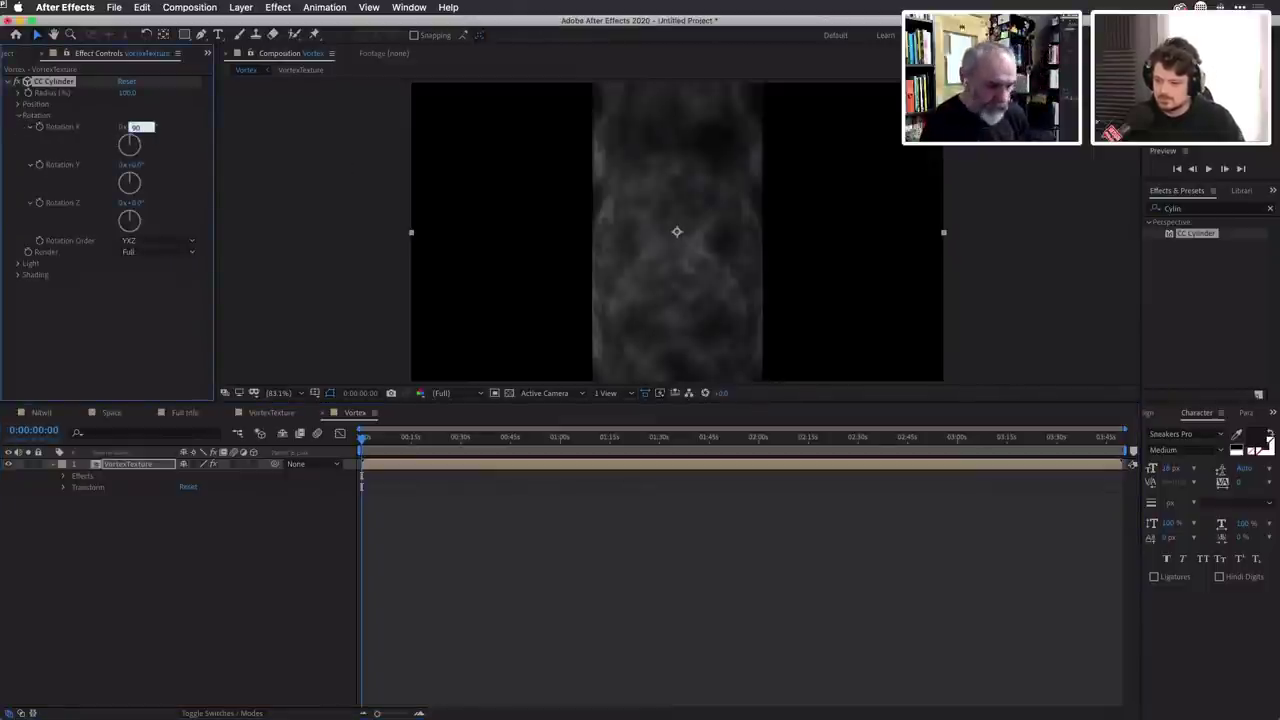
key(Return)
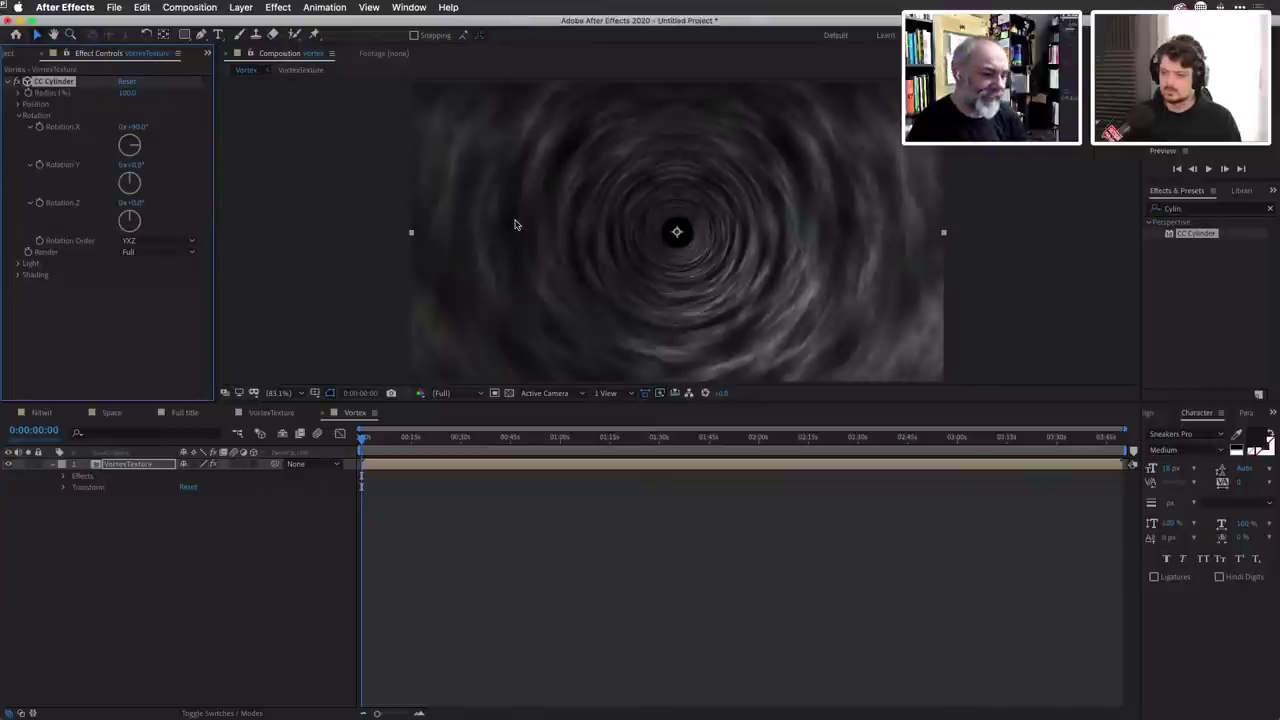
Add a two-node camera with the 24mm preset and Lock to Zoom turned off.
click(278, 8)
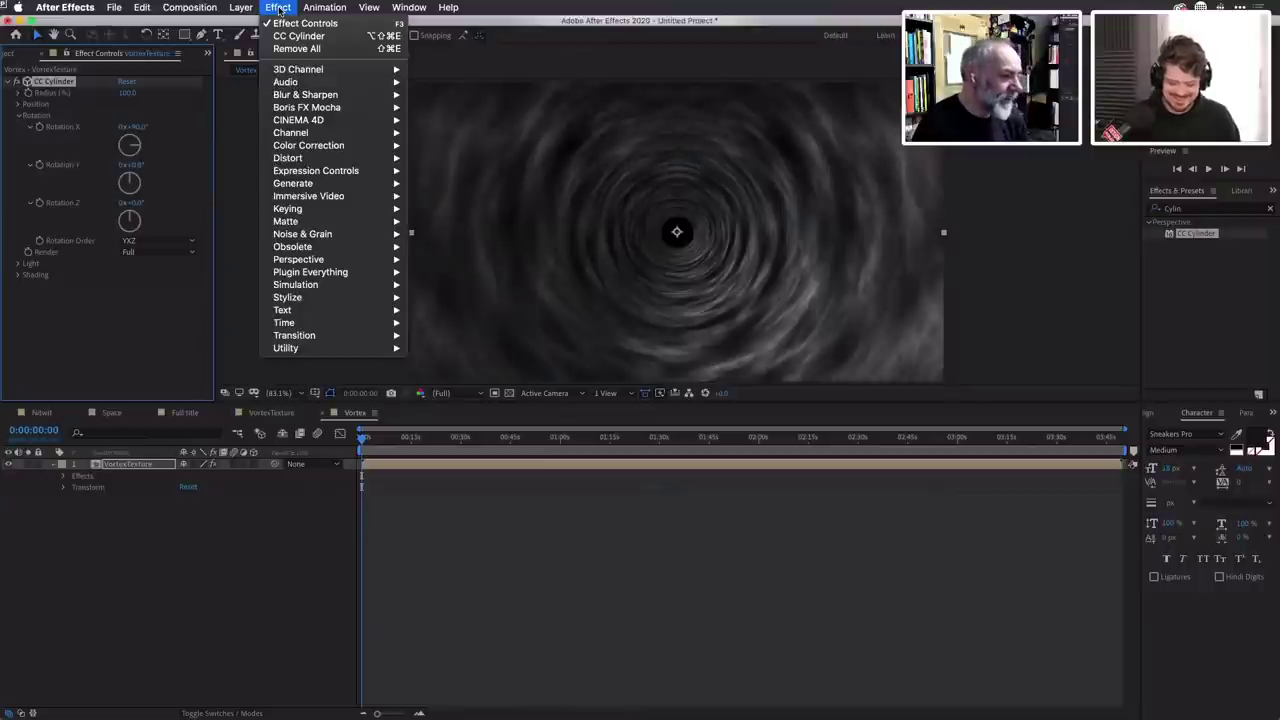
mouse_move(241, 8)
mouse_move(246, 22)
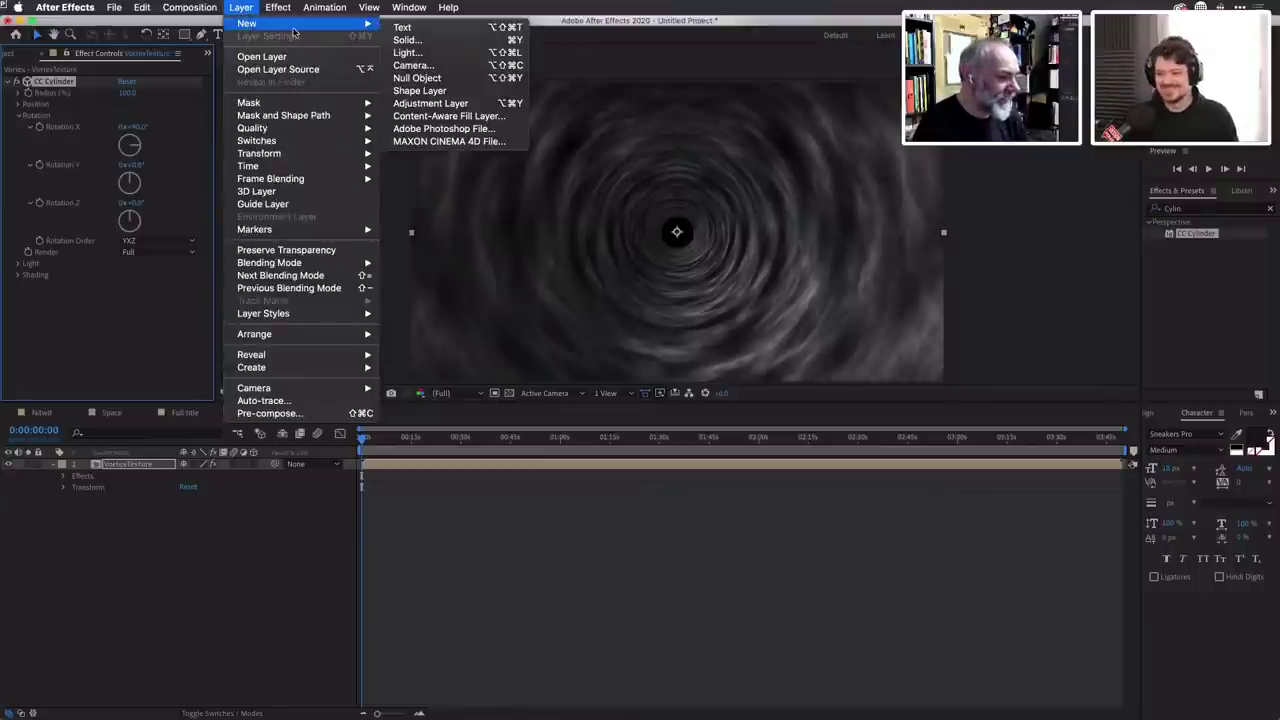
click(453, 70)
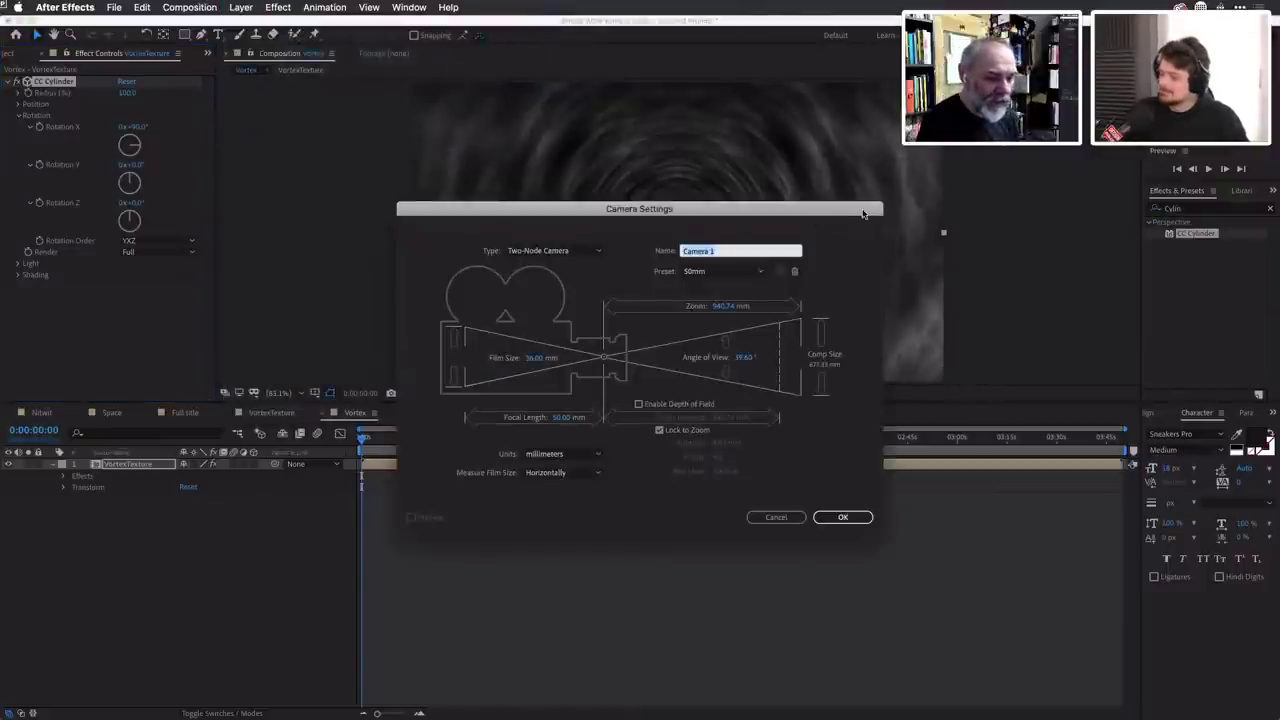
drag(863, 213, 1013, 176)
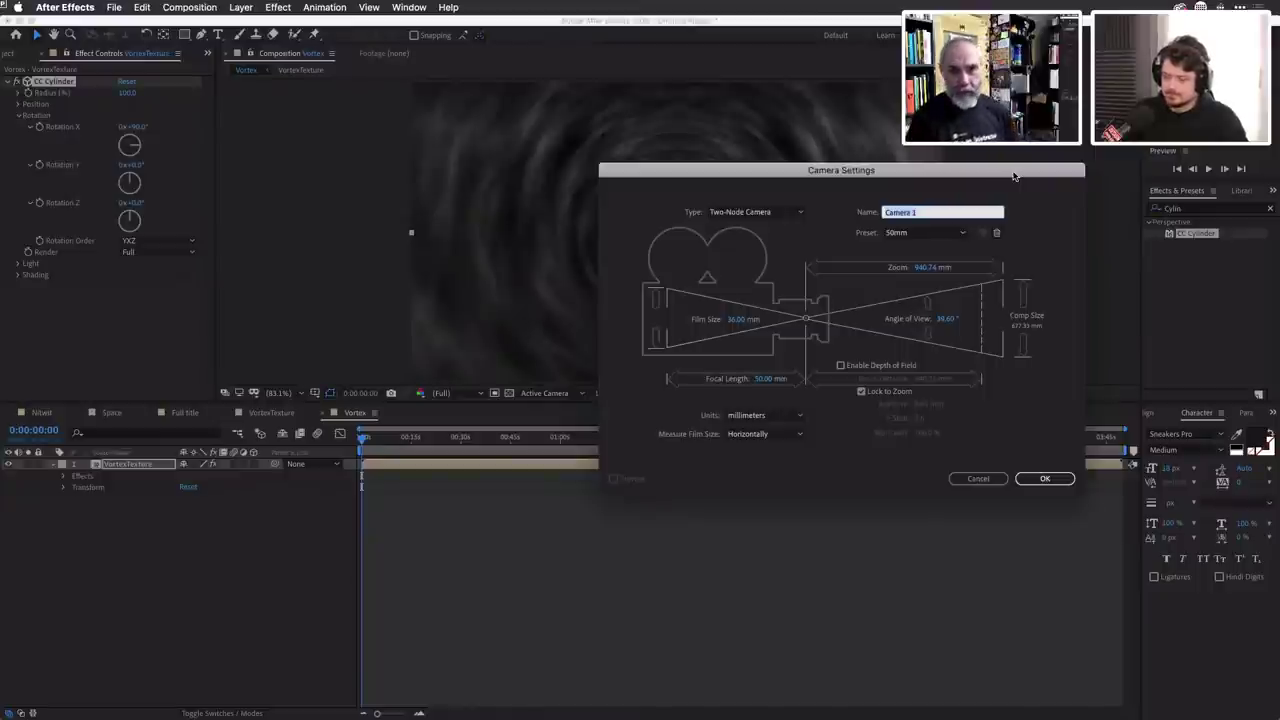
click(962, 233)
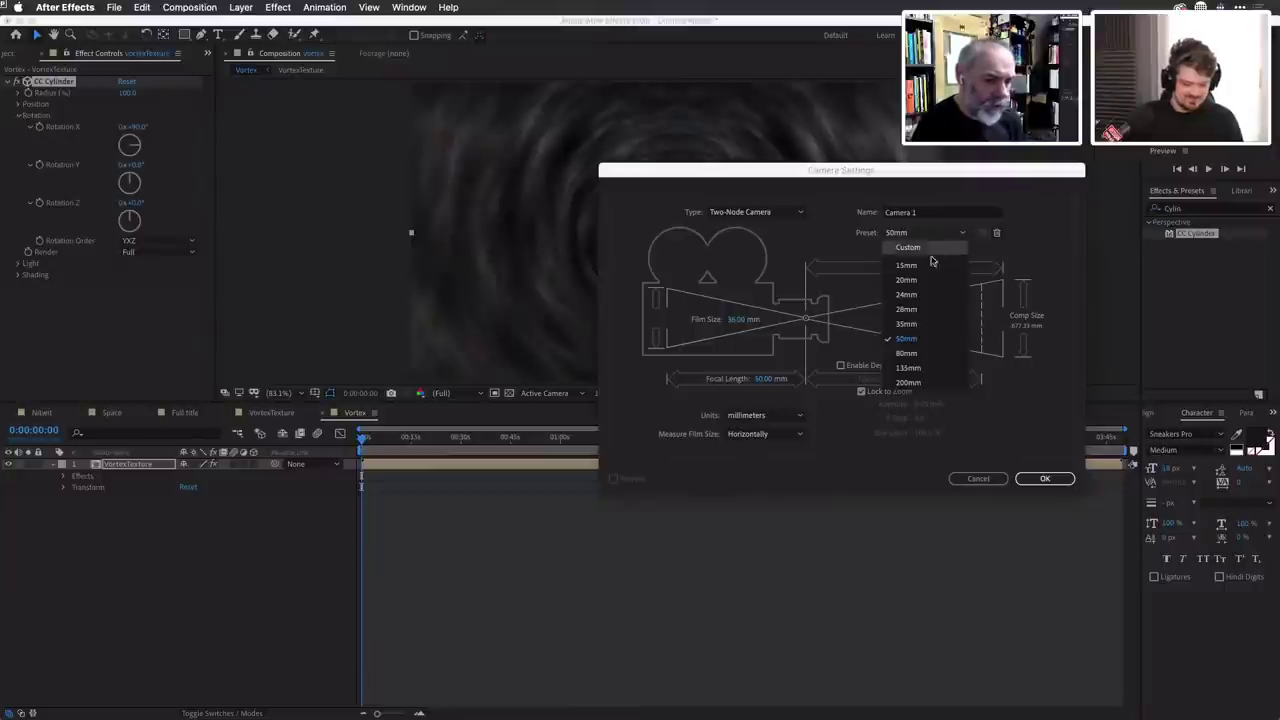
click(922, 294)
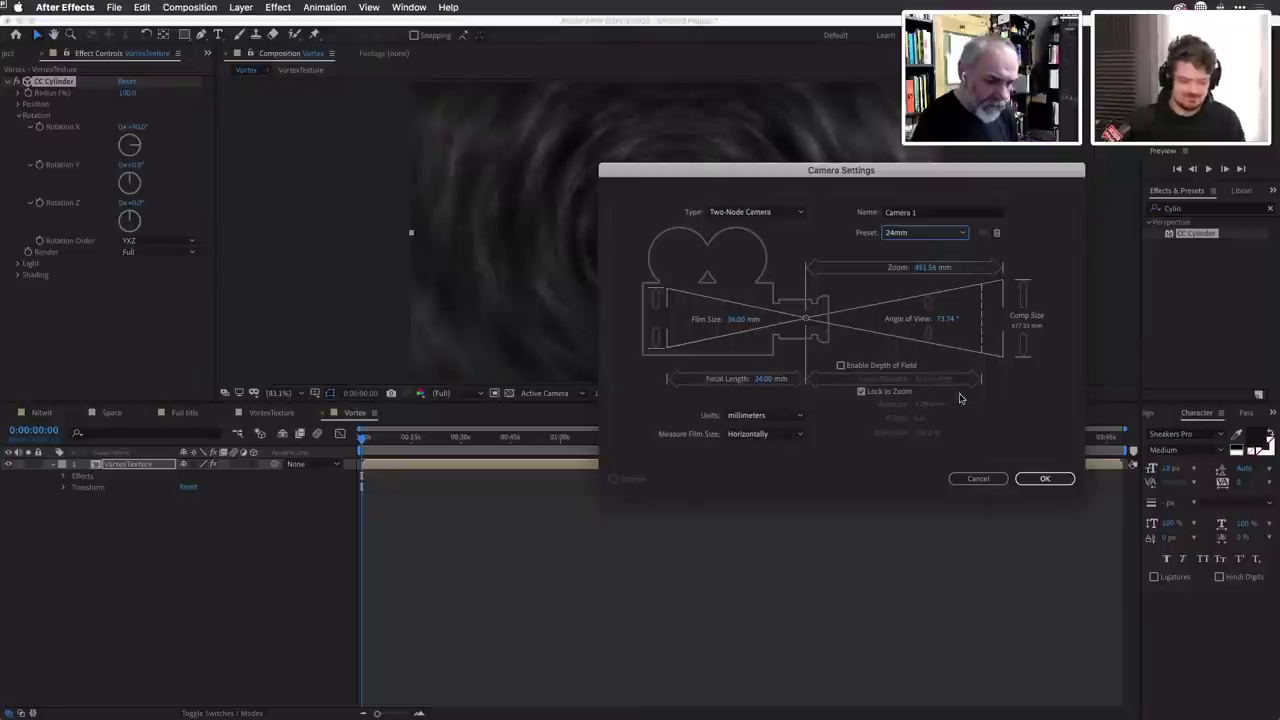
click(1040, 480)
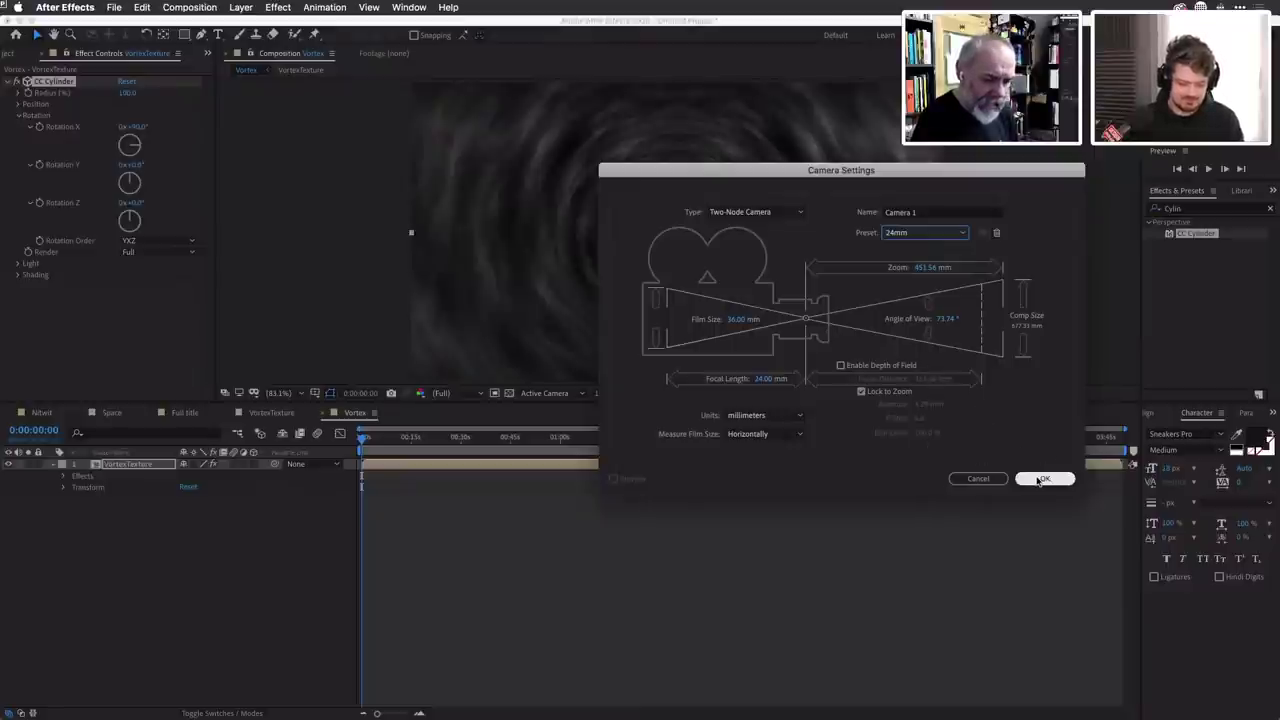
click(860, 393)
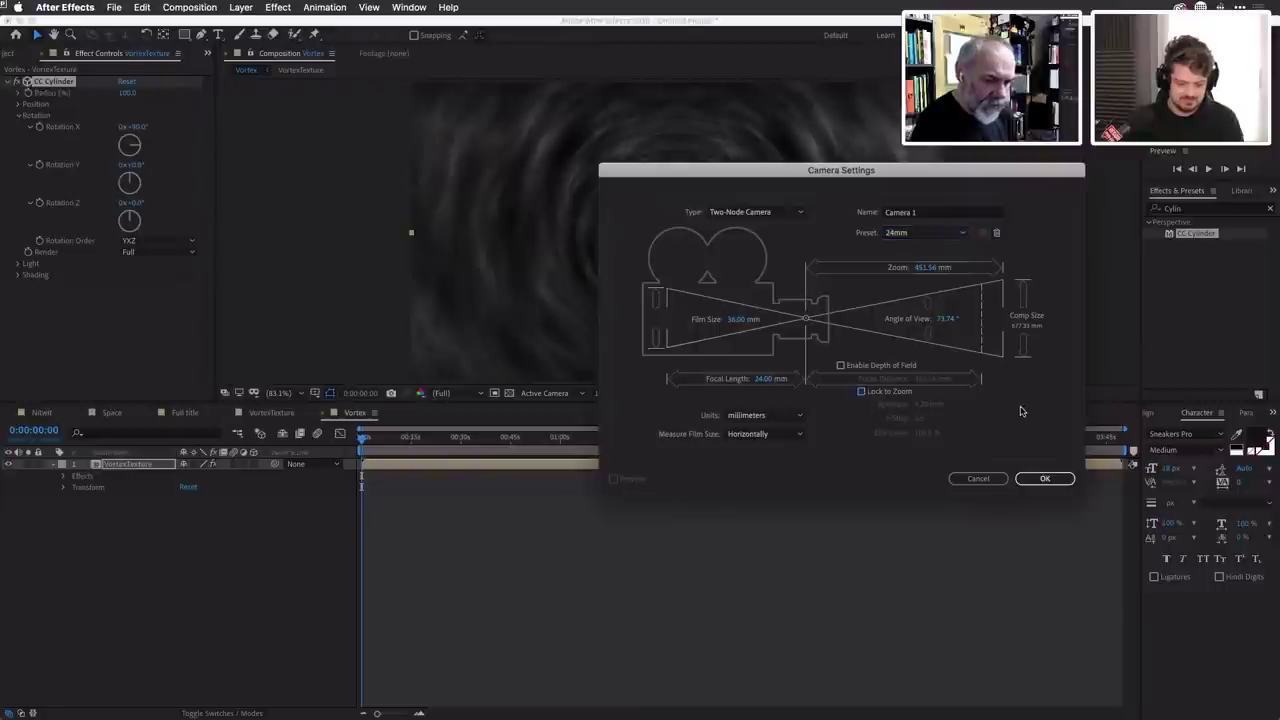
click(1044, 478)
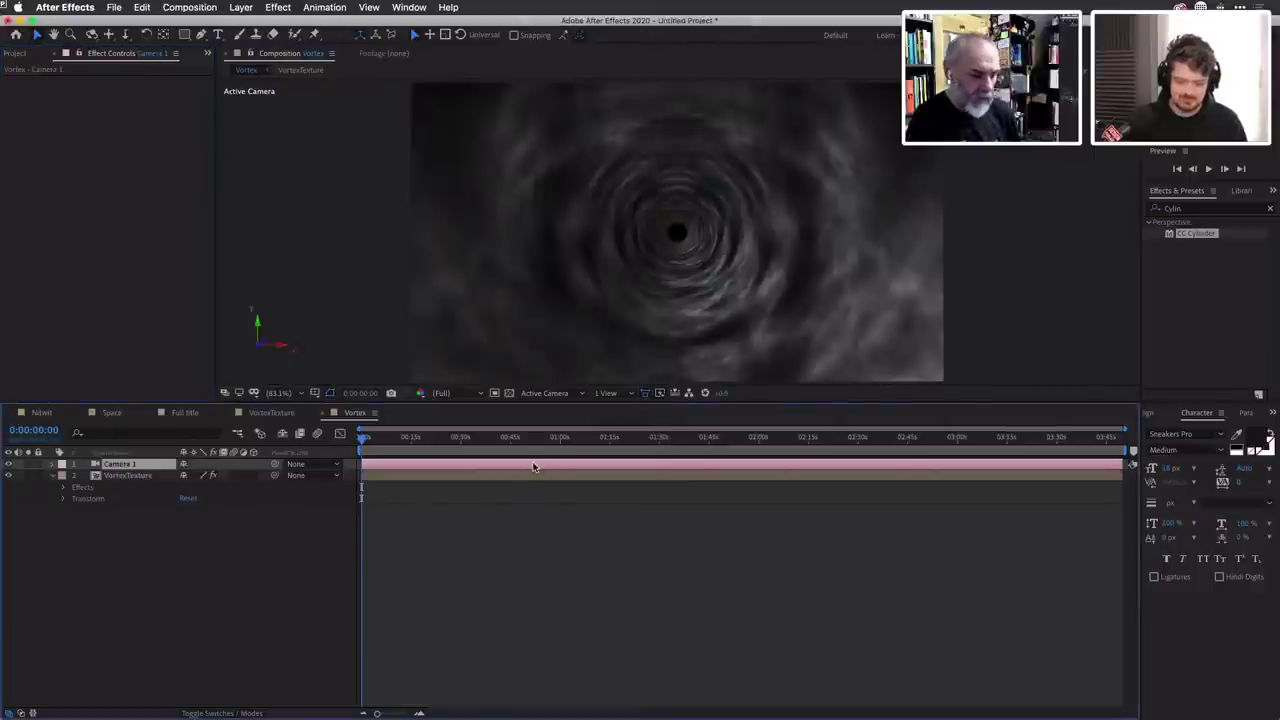
Reopen the camera's settings and widen its angle of view to 165°.
double_click(533, 467)
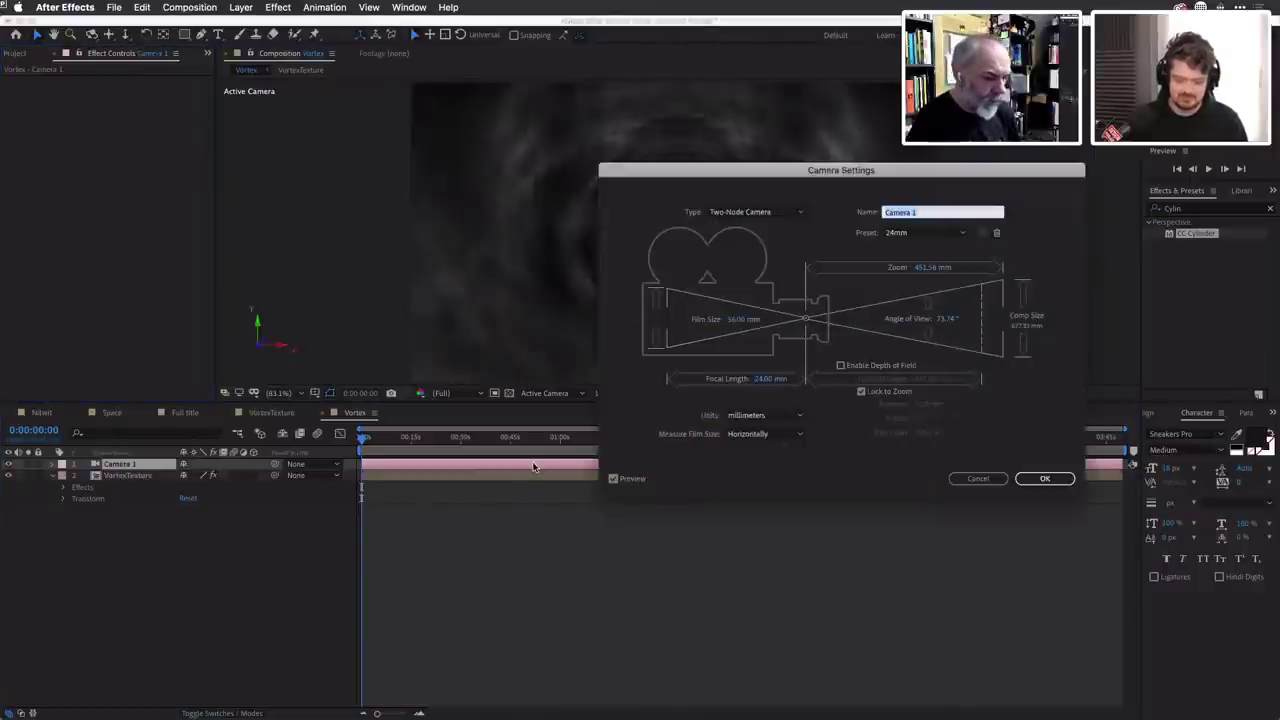
click(978, 479)
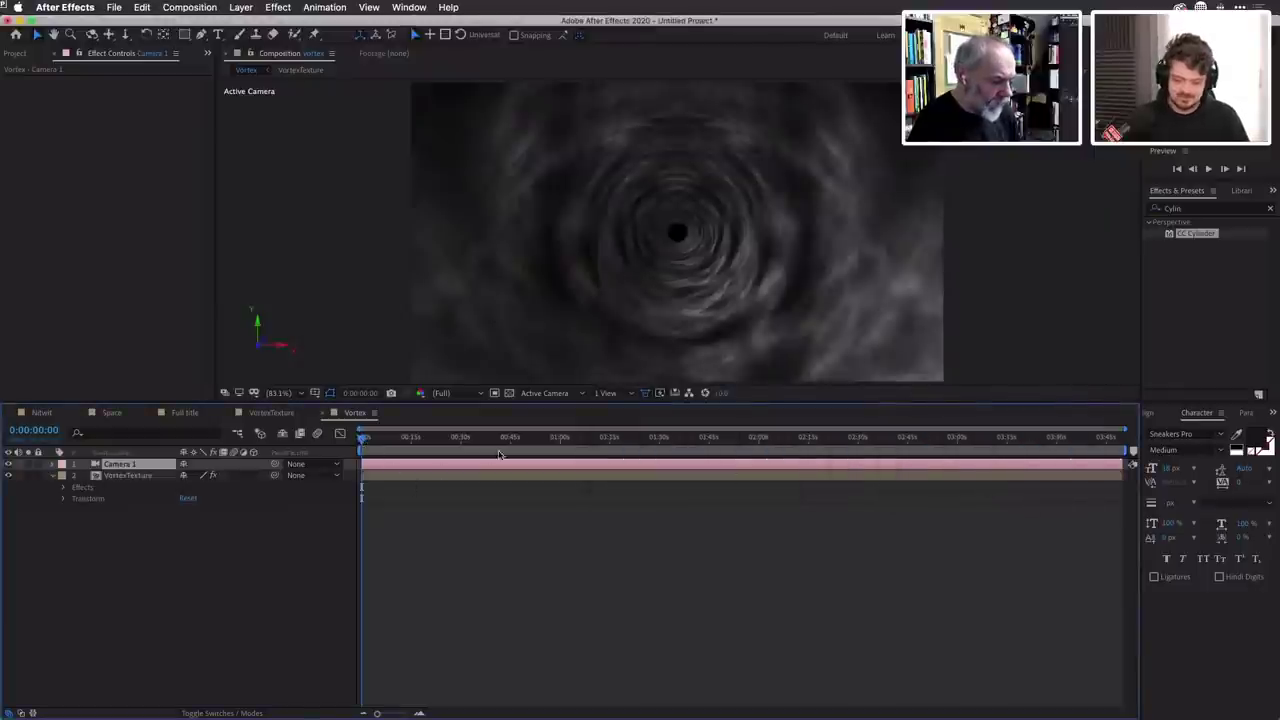
double_click(538, 467)
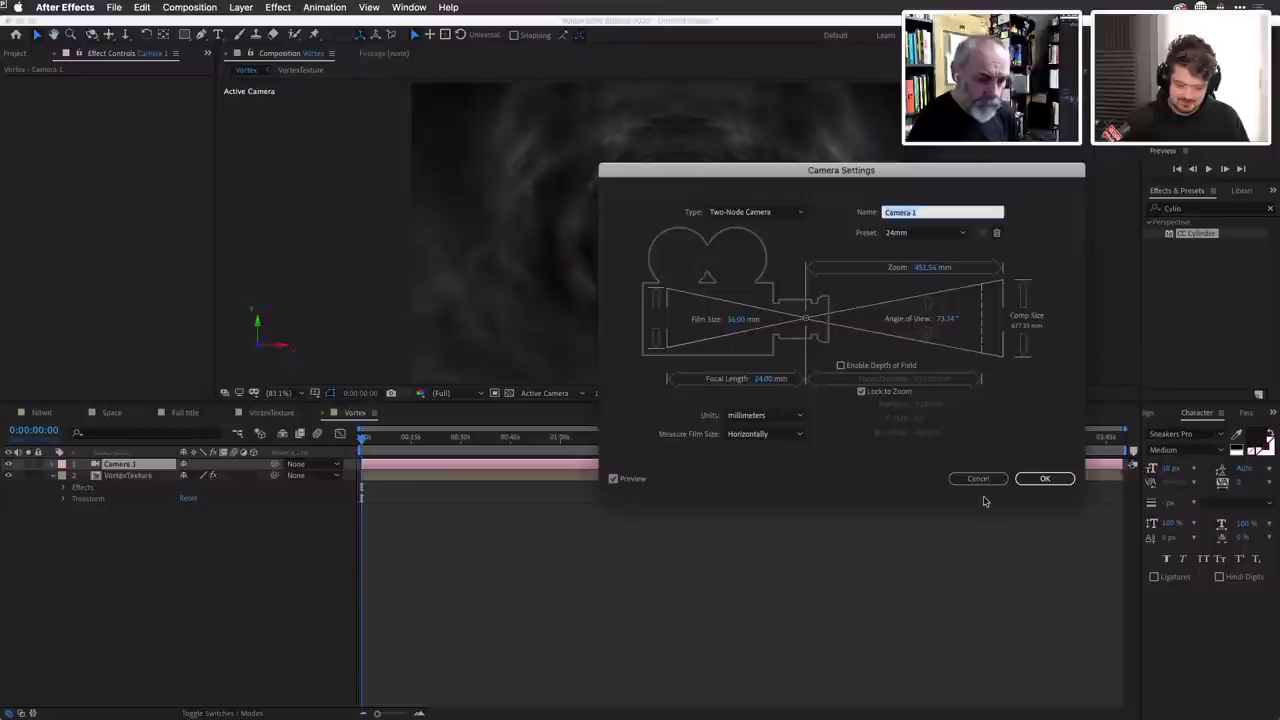
drag(946, 318, 1010, 316)
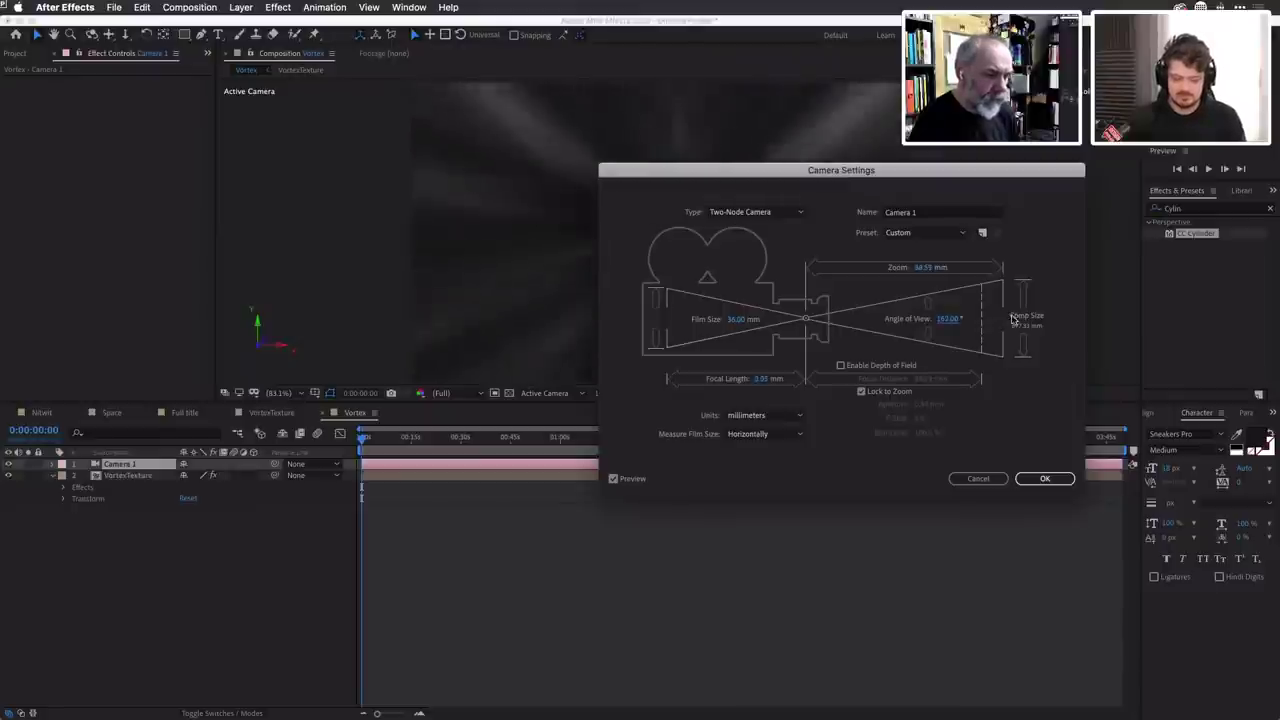
drag(910, 172, 1033, 357)
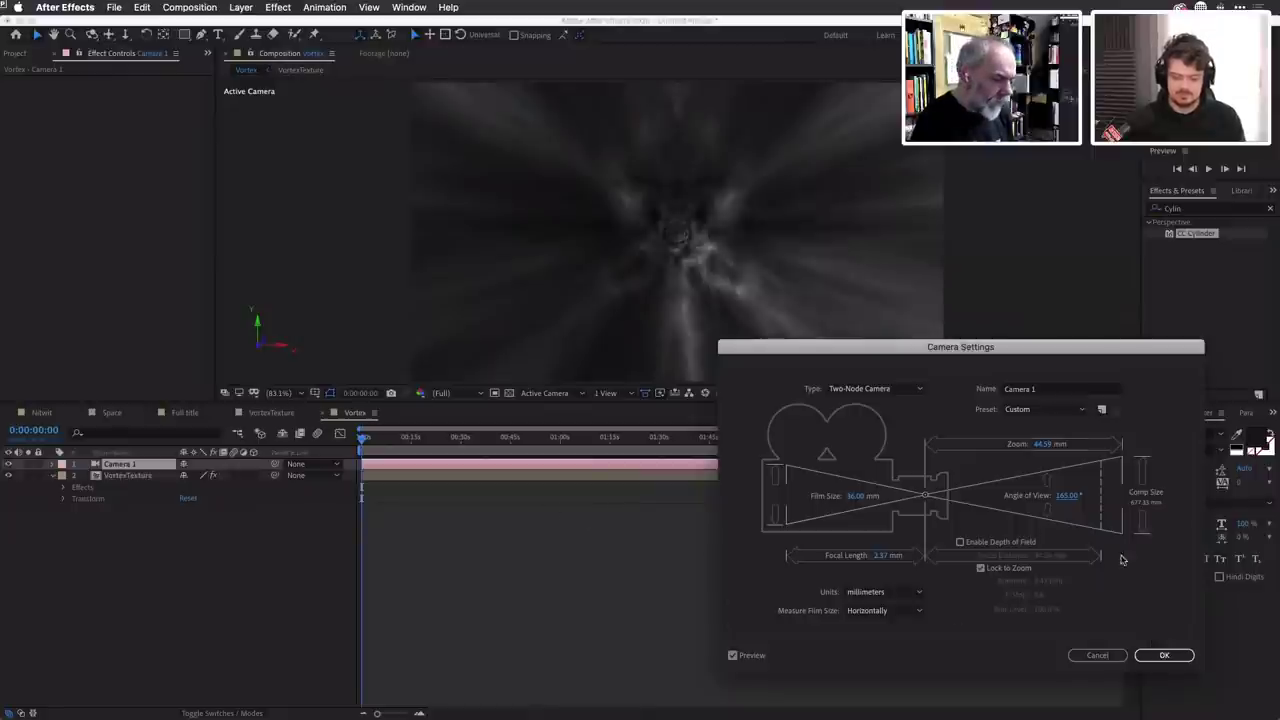
click(1160, 656)
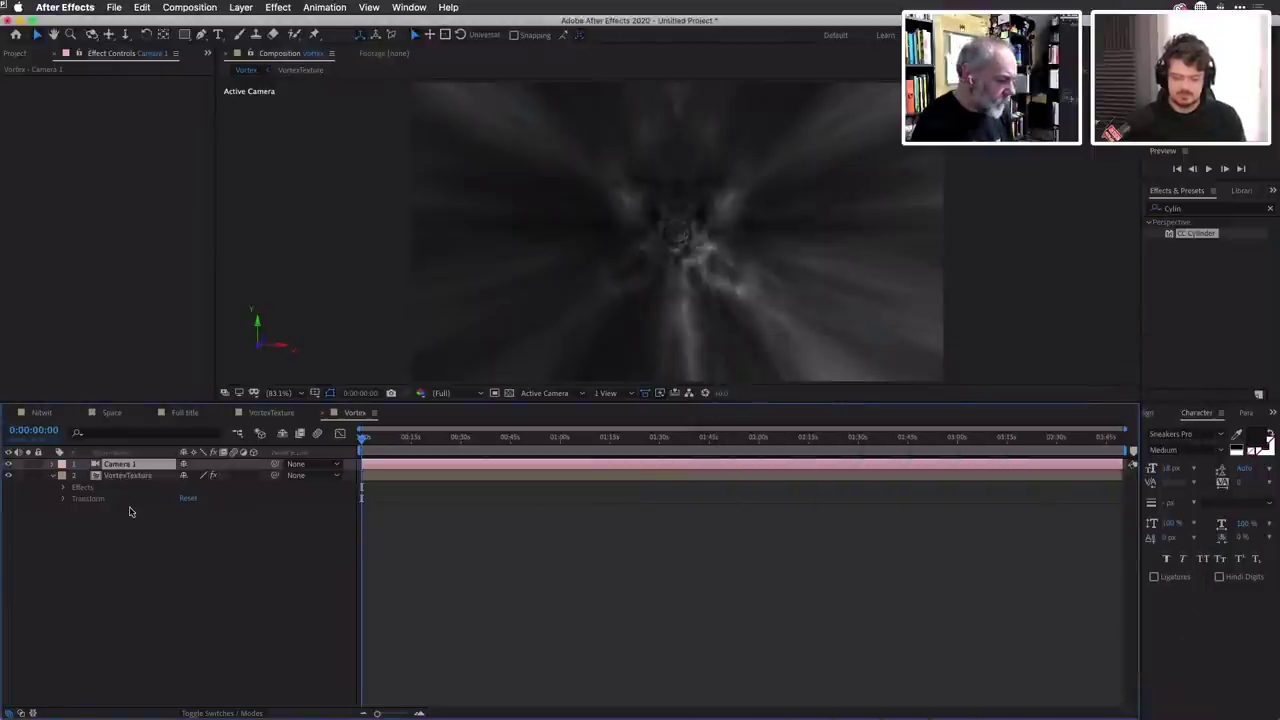
Animate the camera's Zoom from its current value at the start to about 2533 pixels at 0:03:49:12.
click(53, 464)
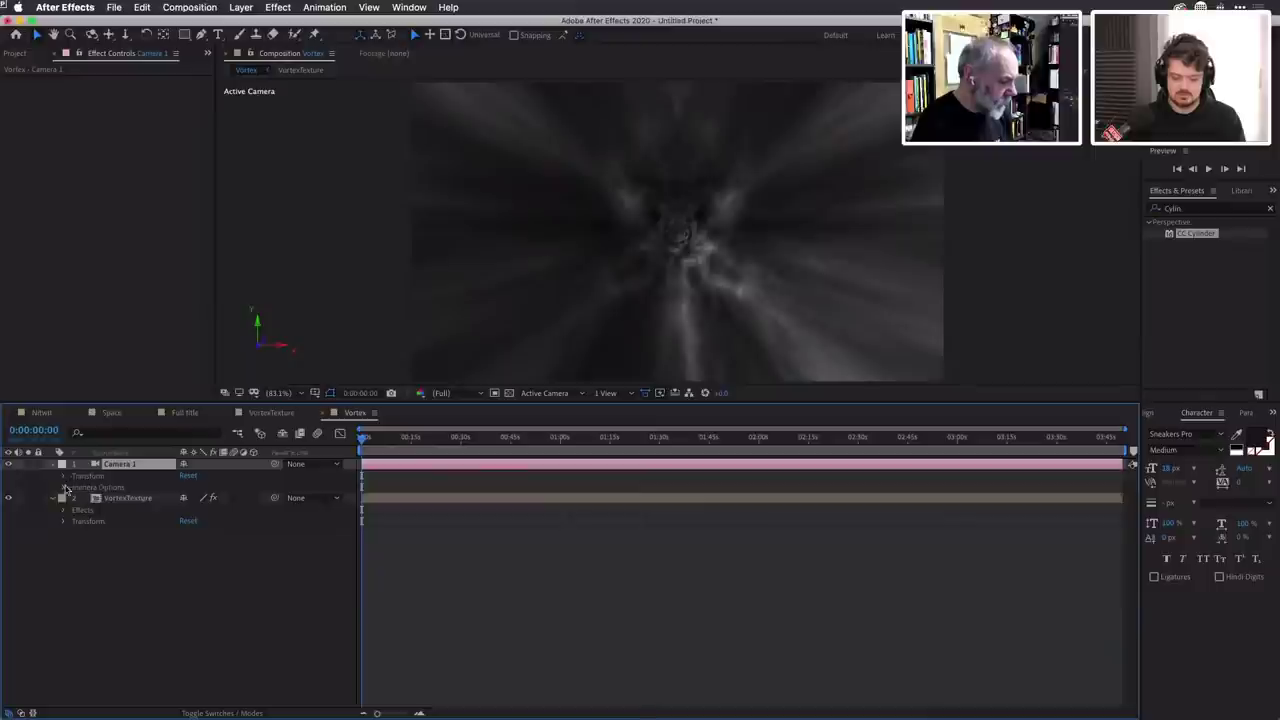
click(64, 487)
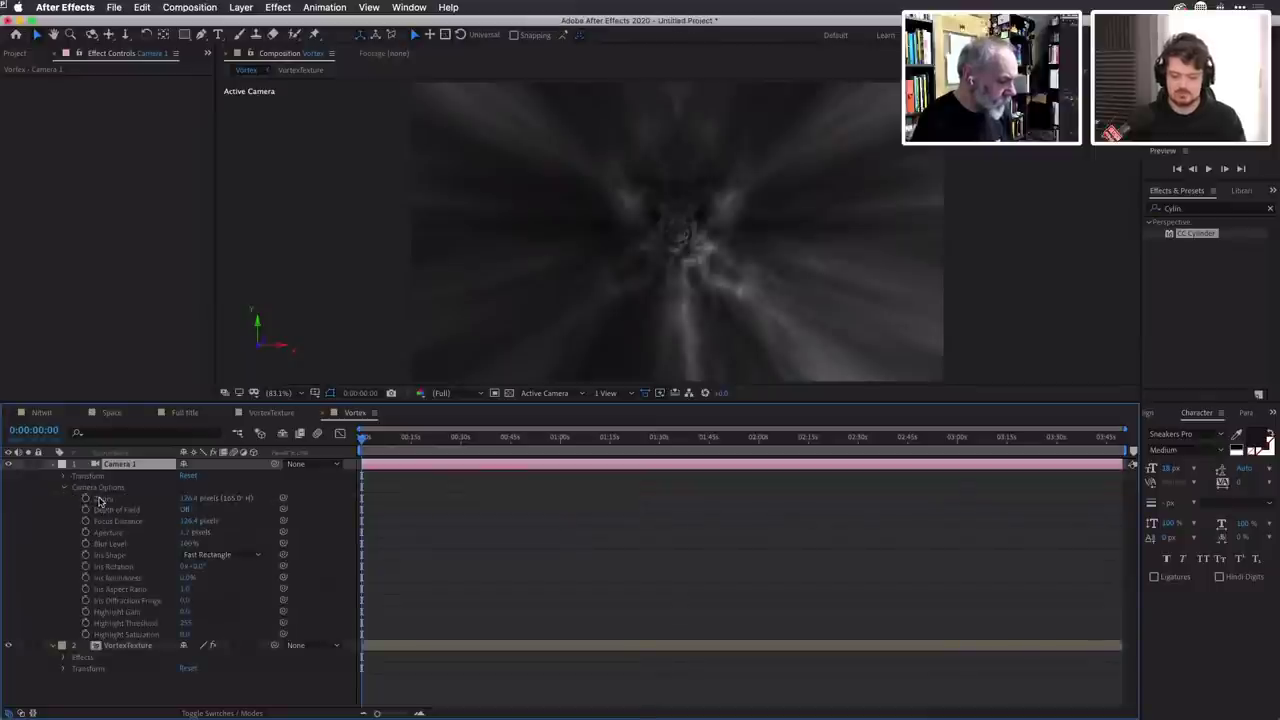
click(86, 498)
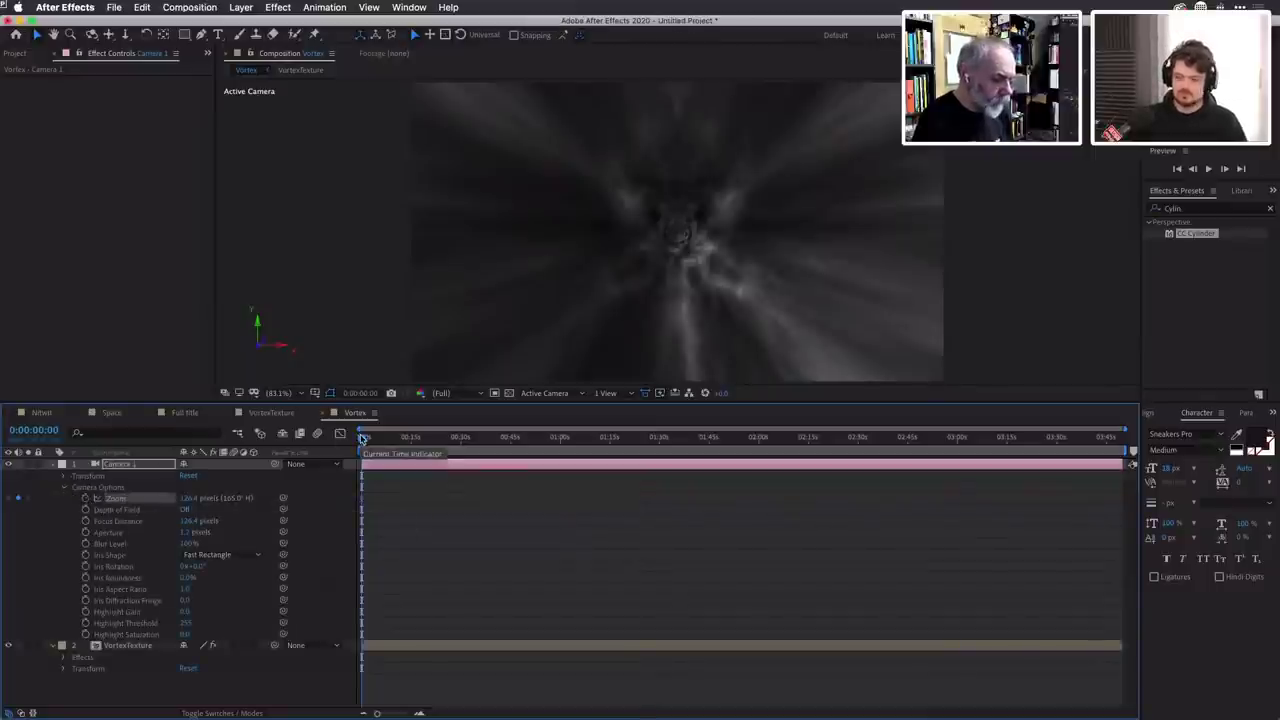
drag(362, 441, 1121, 446)
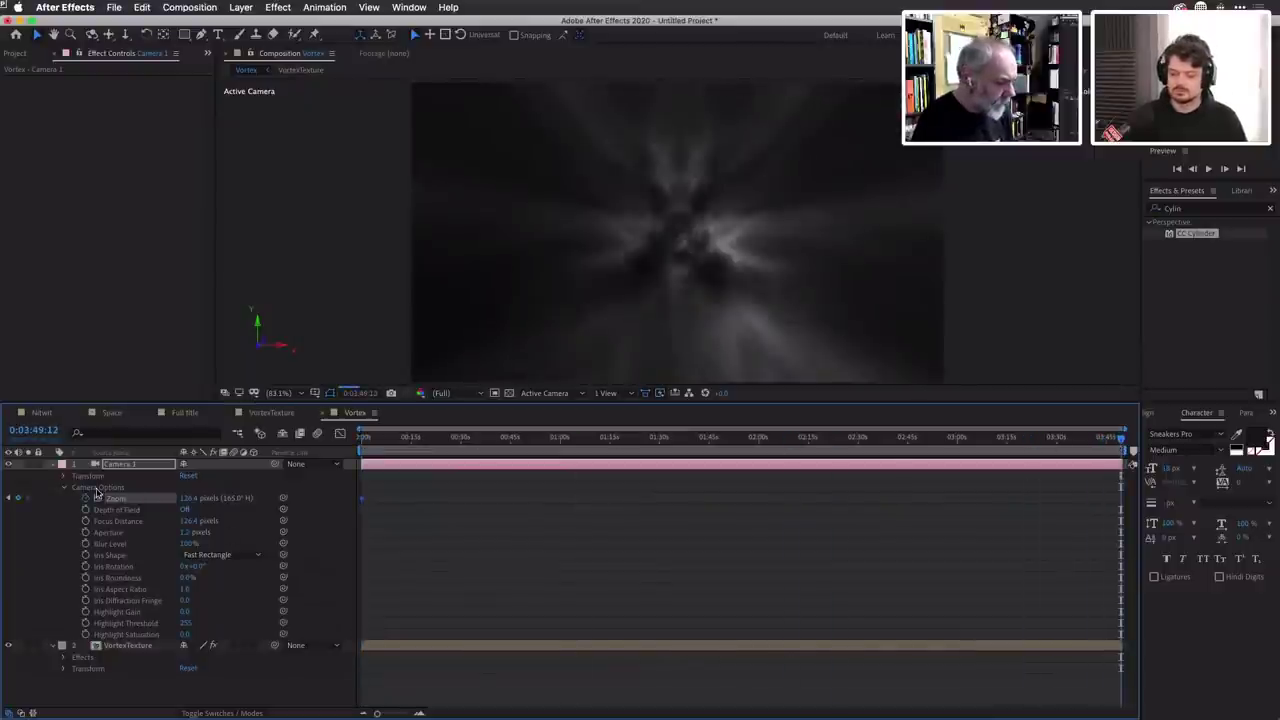
drag(195, 498, 826, 483)
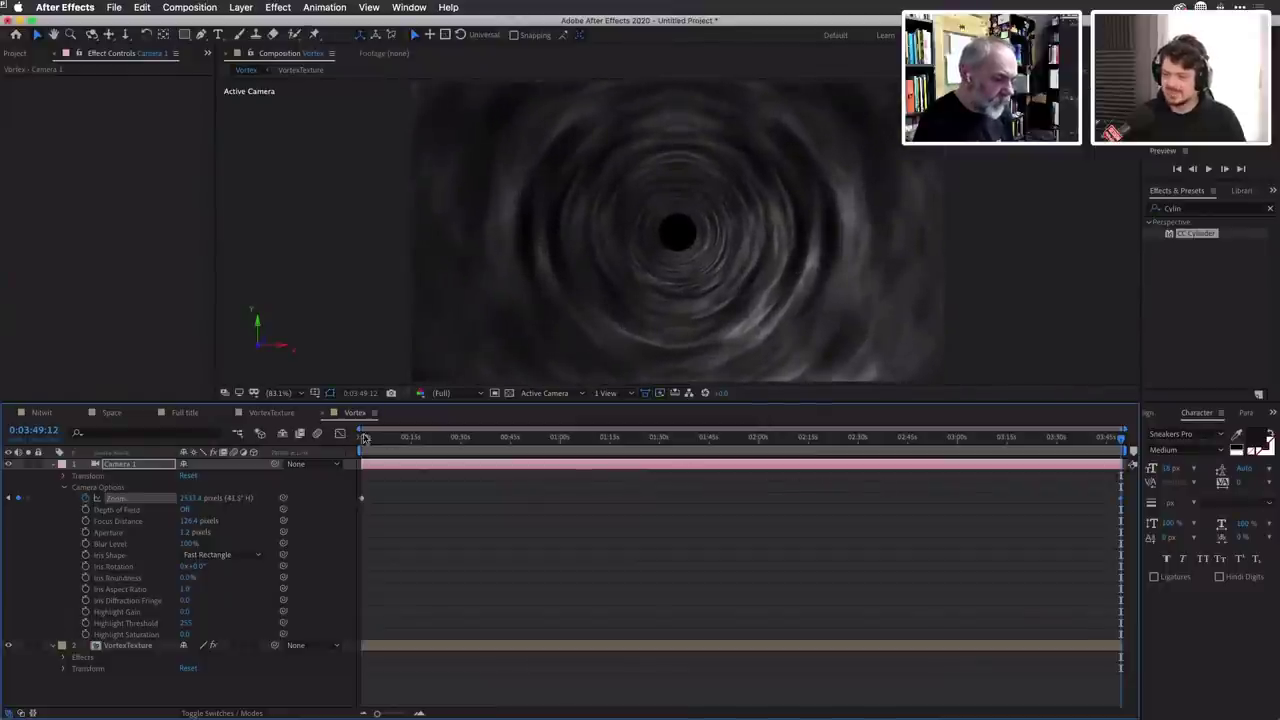
Preview the camera zoom animation from the start of the Vortex composition and return to the first frame.
drag(366, 439, 336, 437)
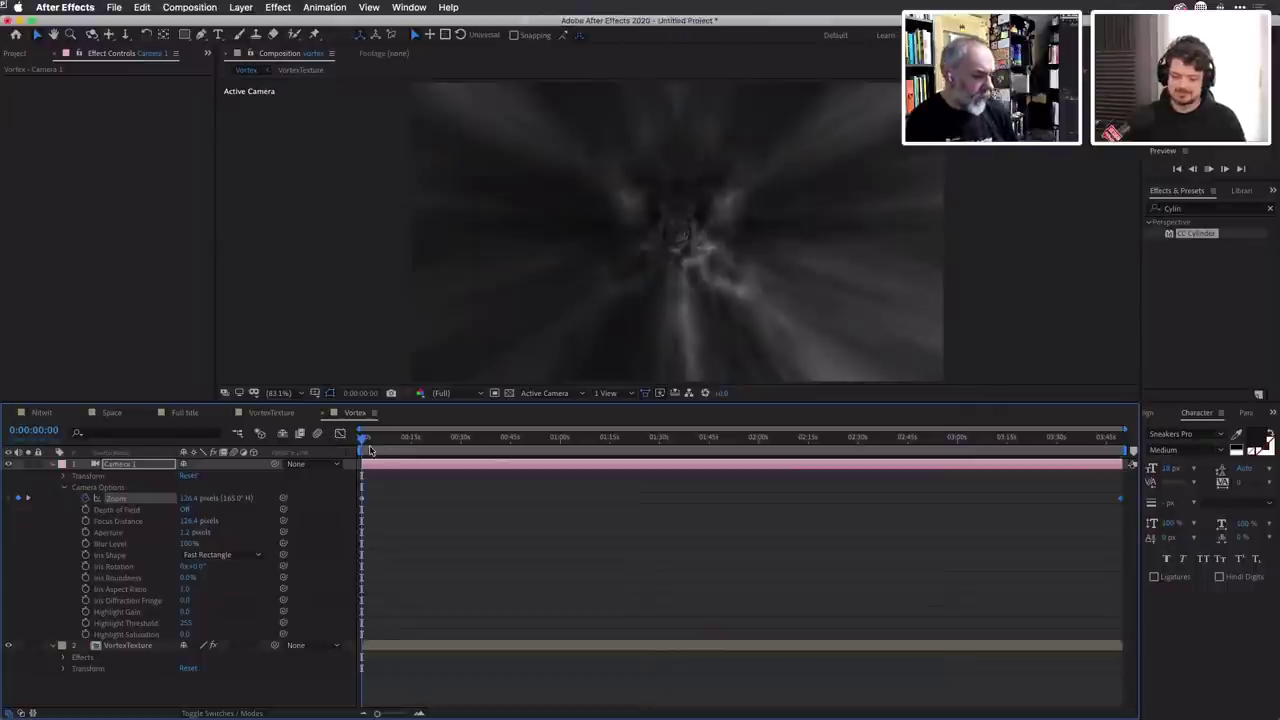
key(space)
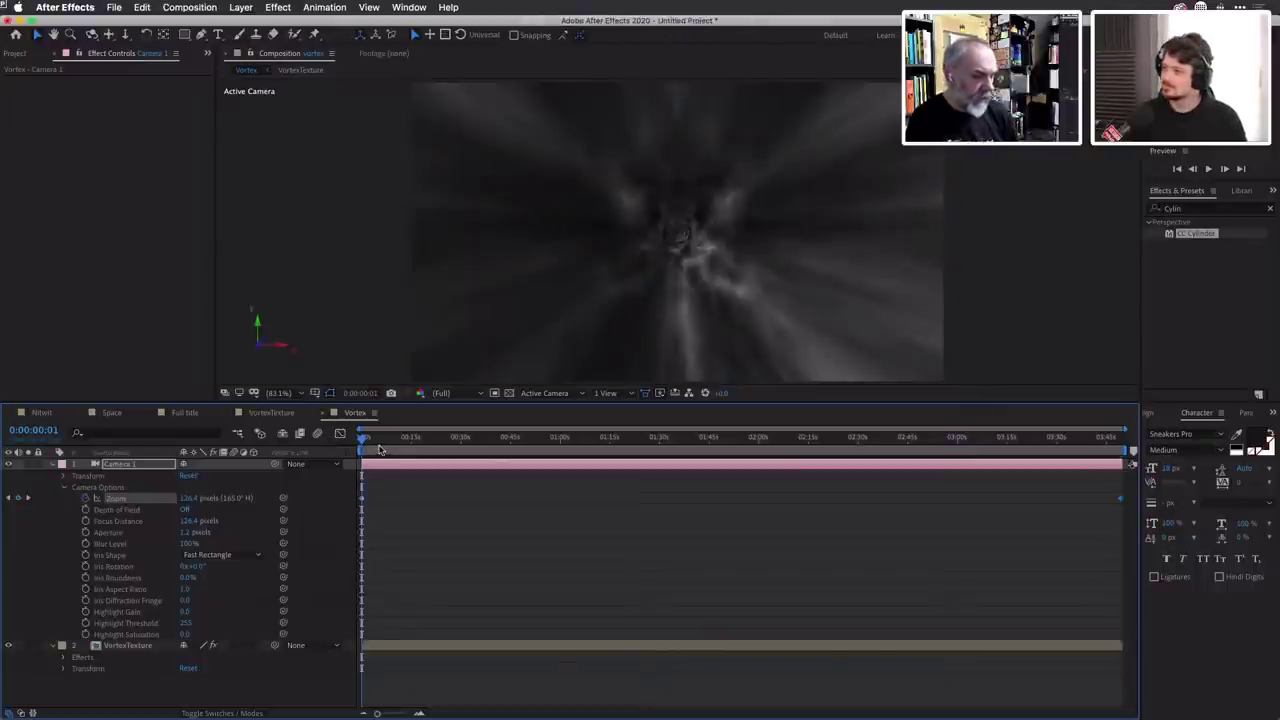
click(363, 441)
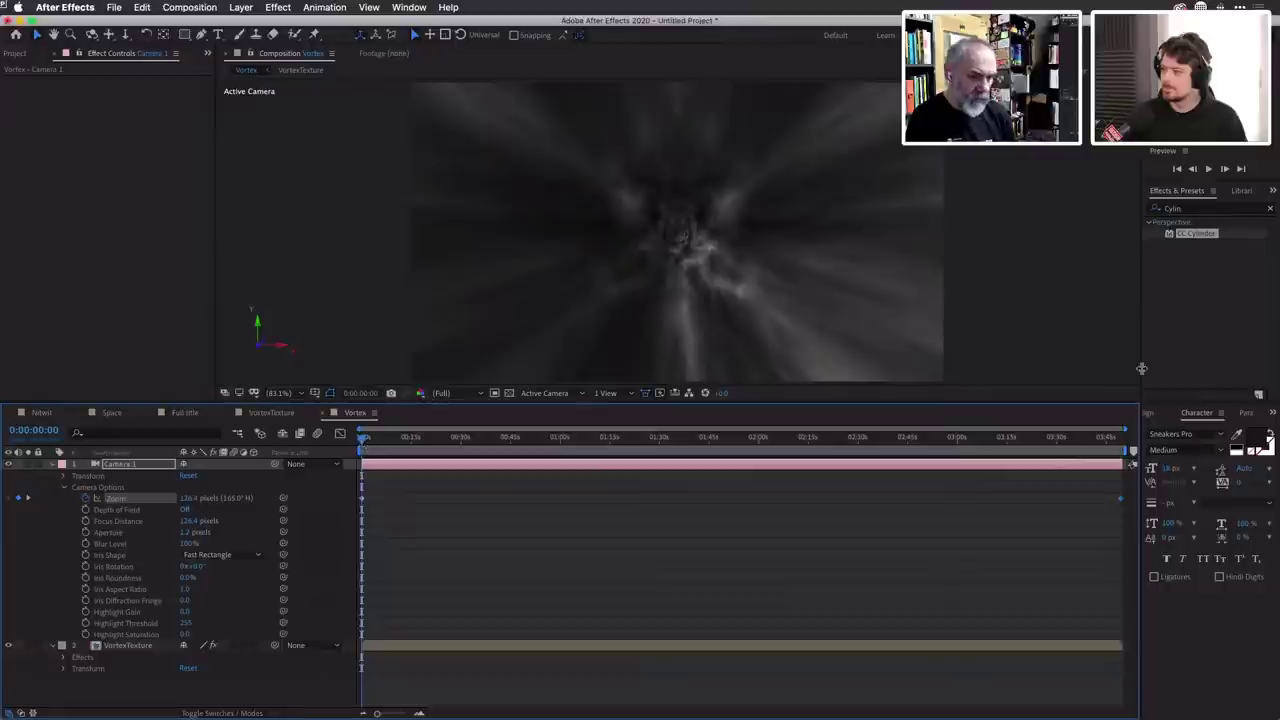
click(1208, 172)
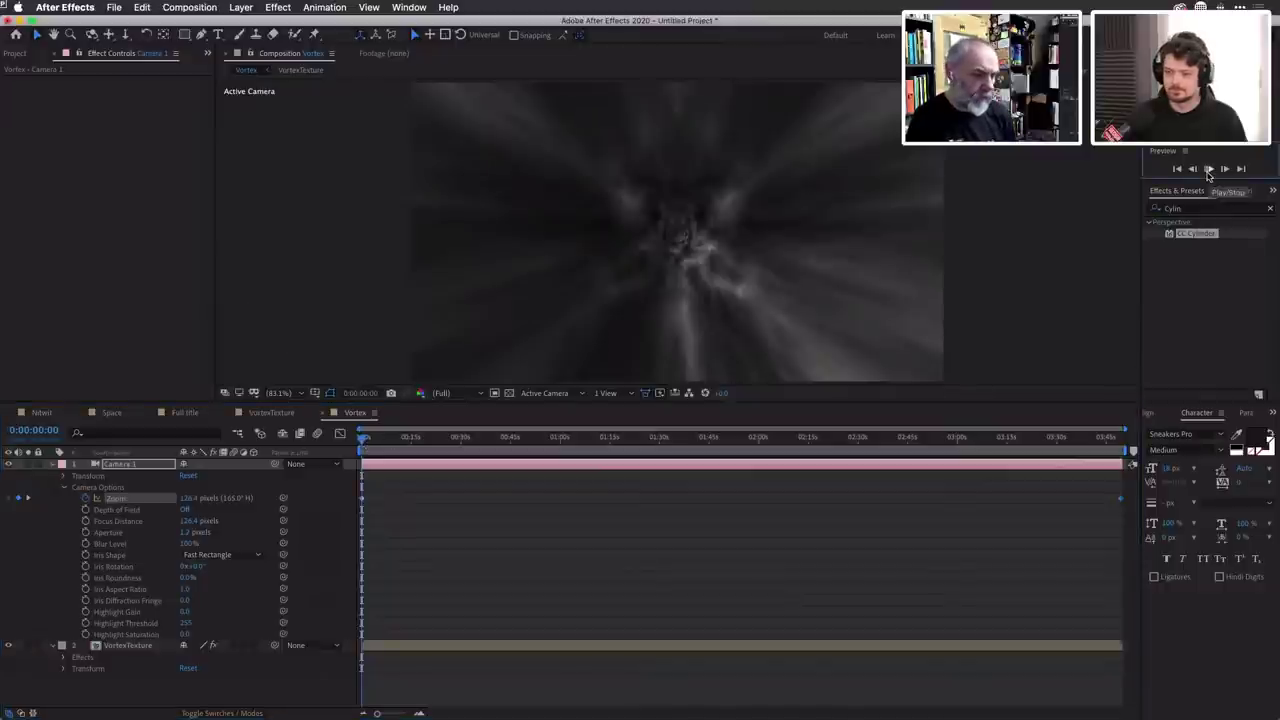
click(1208, 172)
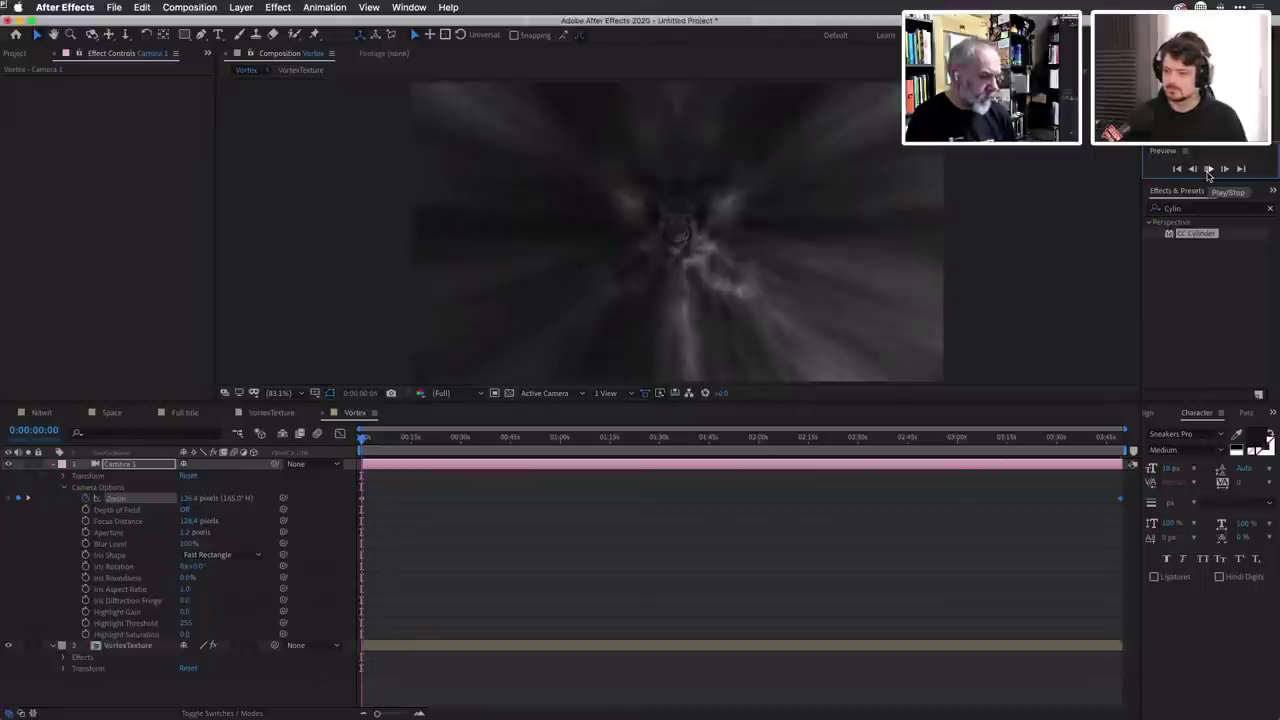
click(1208, 172)
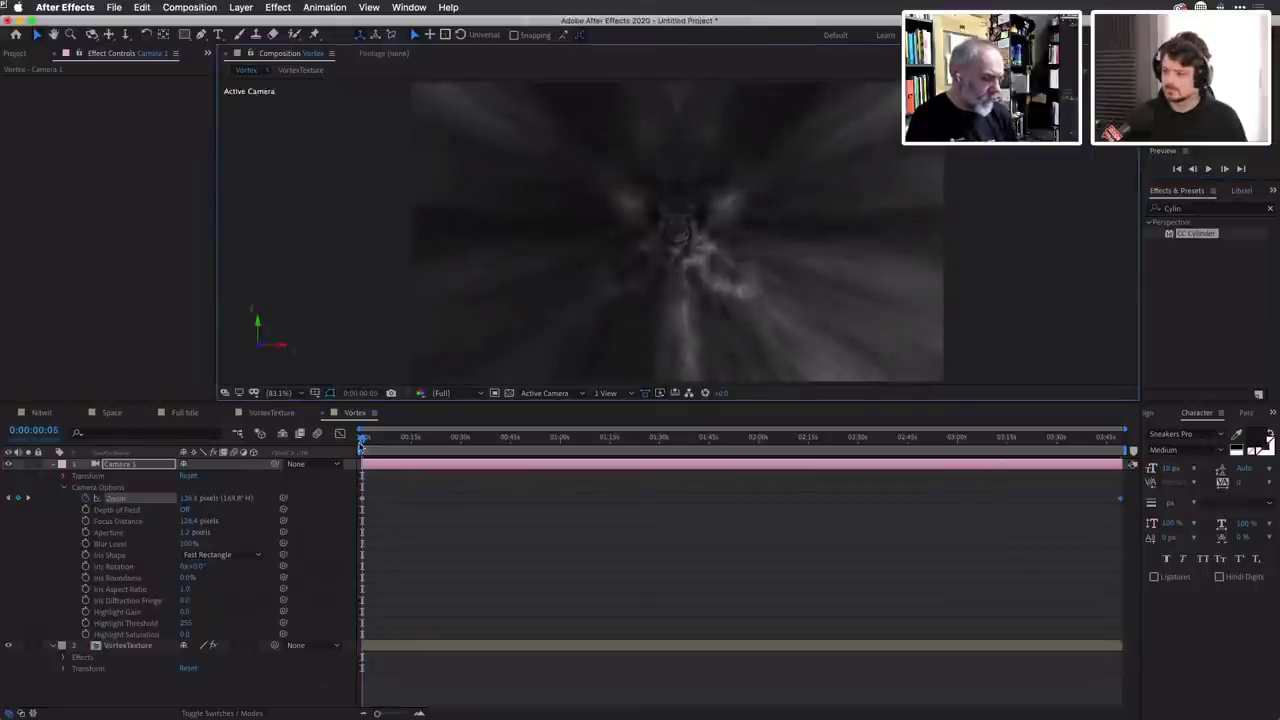
mouse_move(365, 441)
mouse_down()
mouse_move(963, 437)
mouse_move(523, 437)
mouse_move(401, 457)
mouse_move(340, 450)
mouse_move(520, 445)
mouse_move(295, 445)
mouse_up()
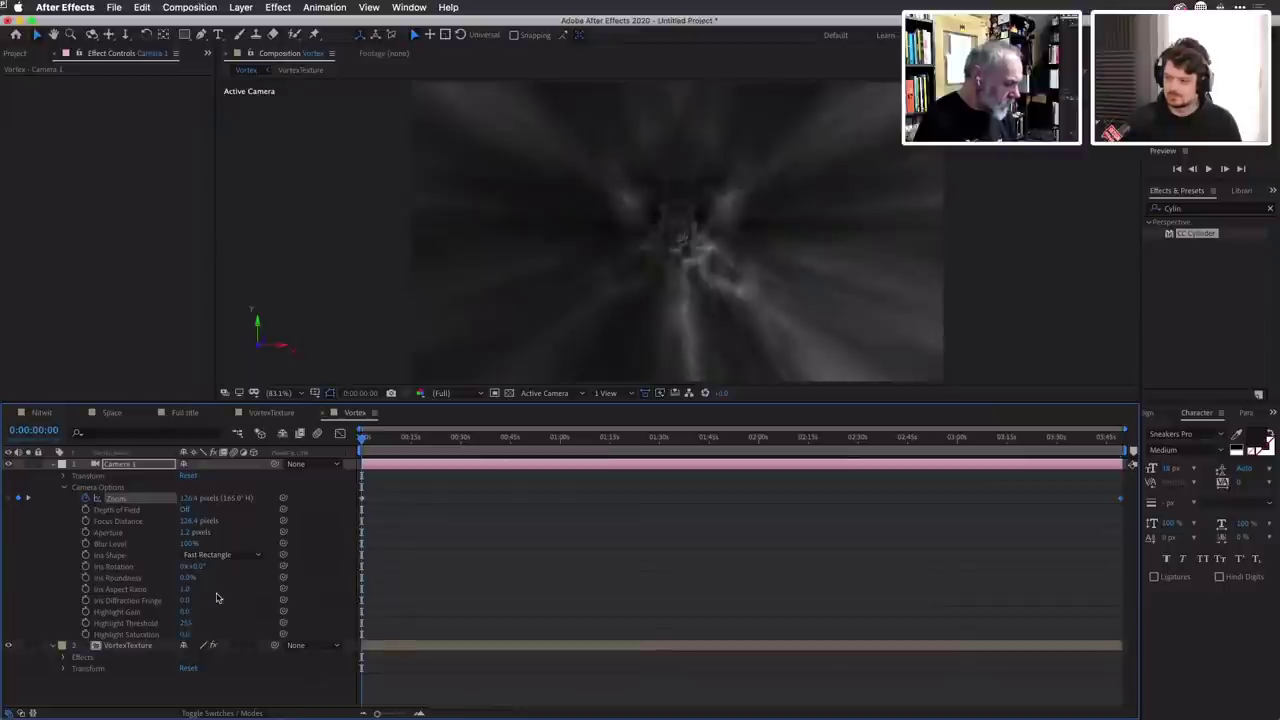
Reveal the camera's Transform properties and try out its X and Z rotation.
click(63, 476)
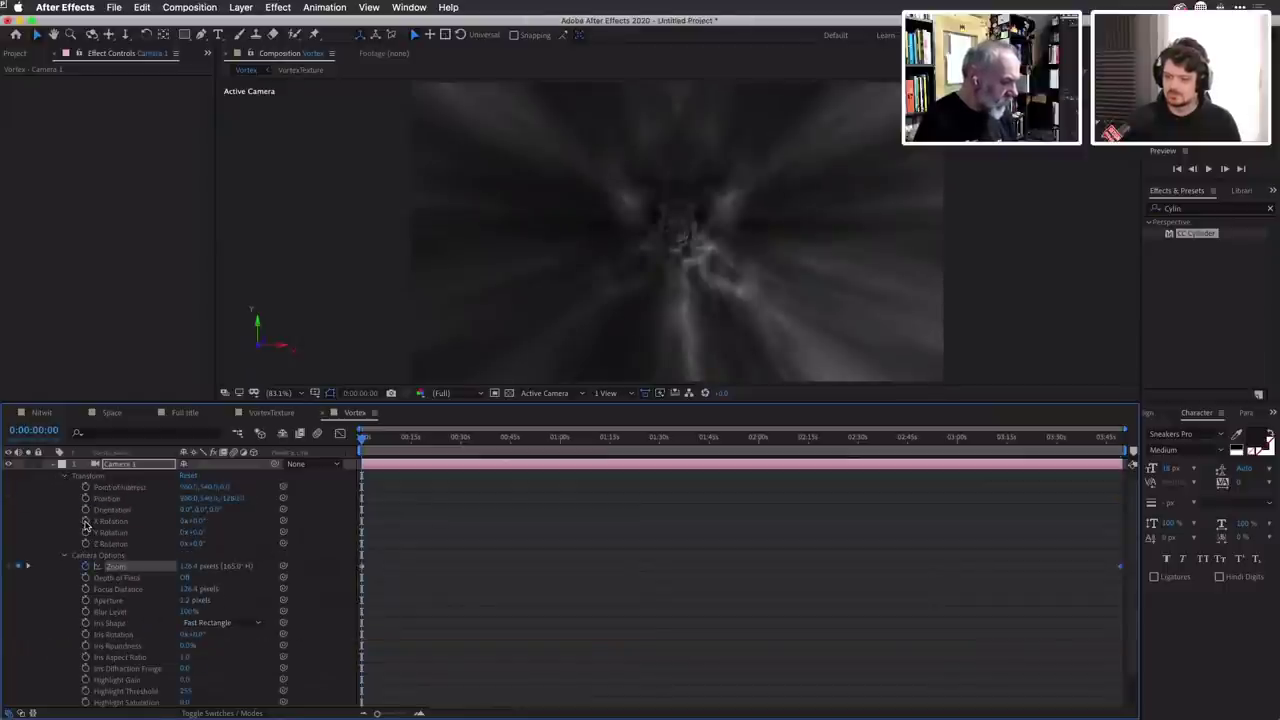
drag(192, 521, 221, 521)
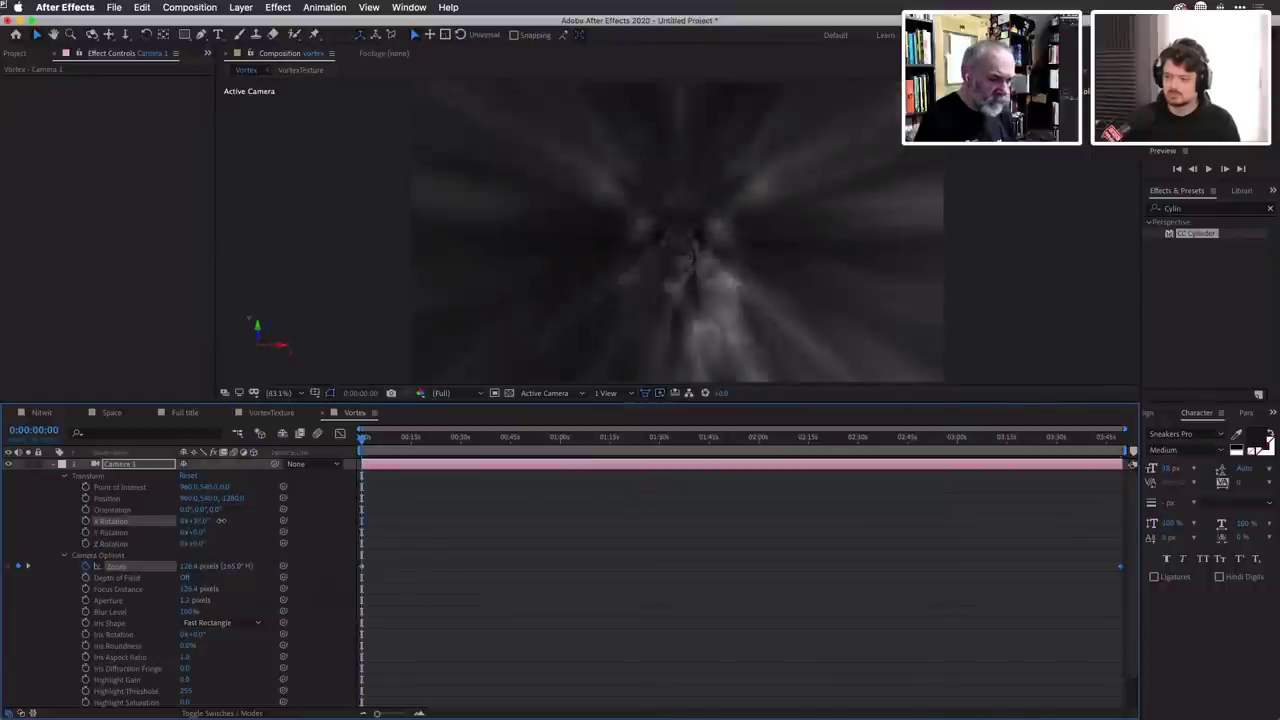
key(ctrl+z)
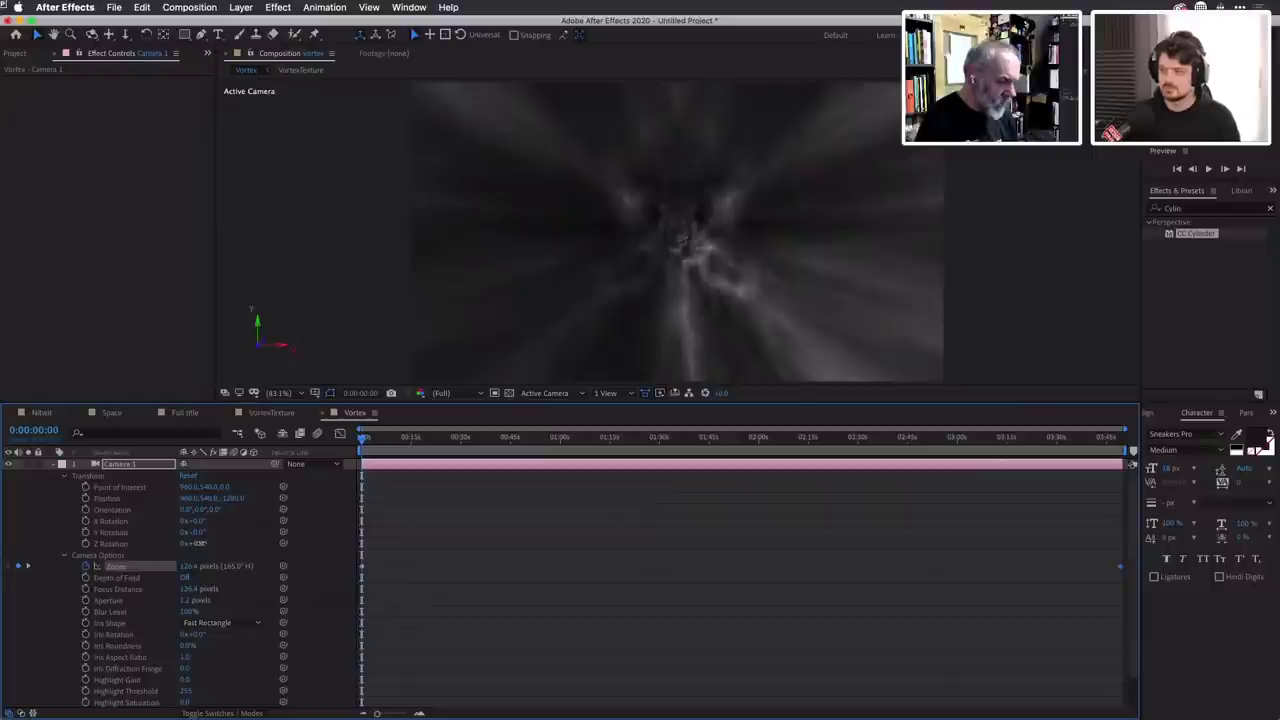
mouse_move(193, 543)
mouse_down()
mouse_move(214, 544)
mouse_move(200, 548)
mouse_up()
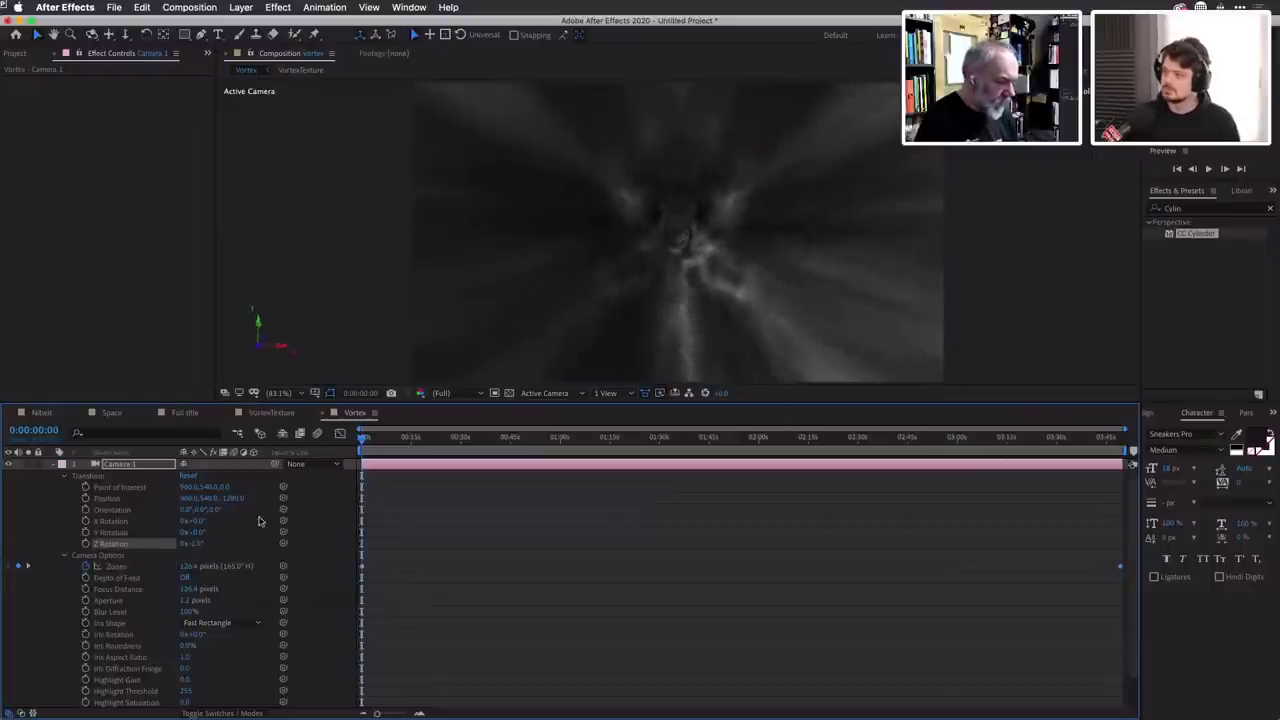
click(198, 542)
Keyframe the camera's Z Rotation from 0° at the start to about 65° at 0:01:29:19.
click(85, 543)
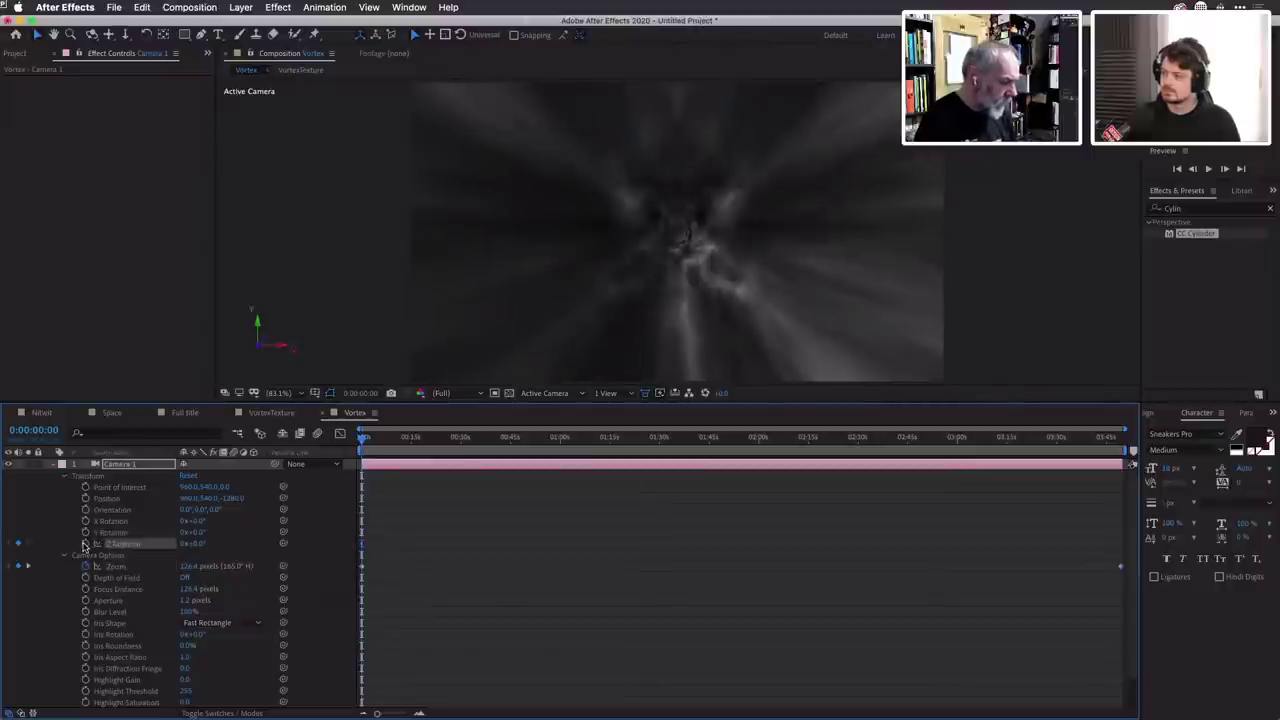
drag(363, 440, 651, 440)
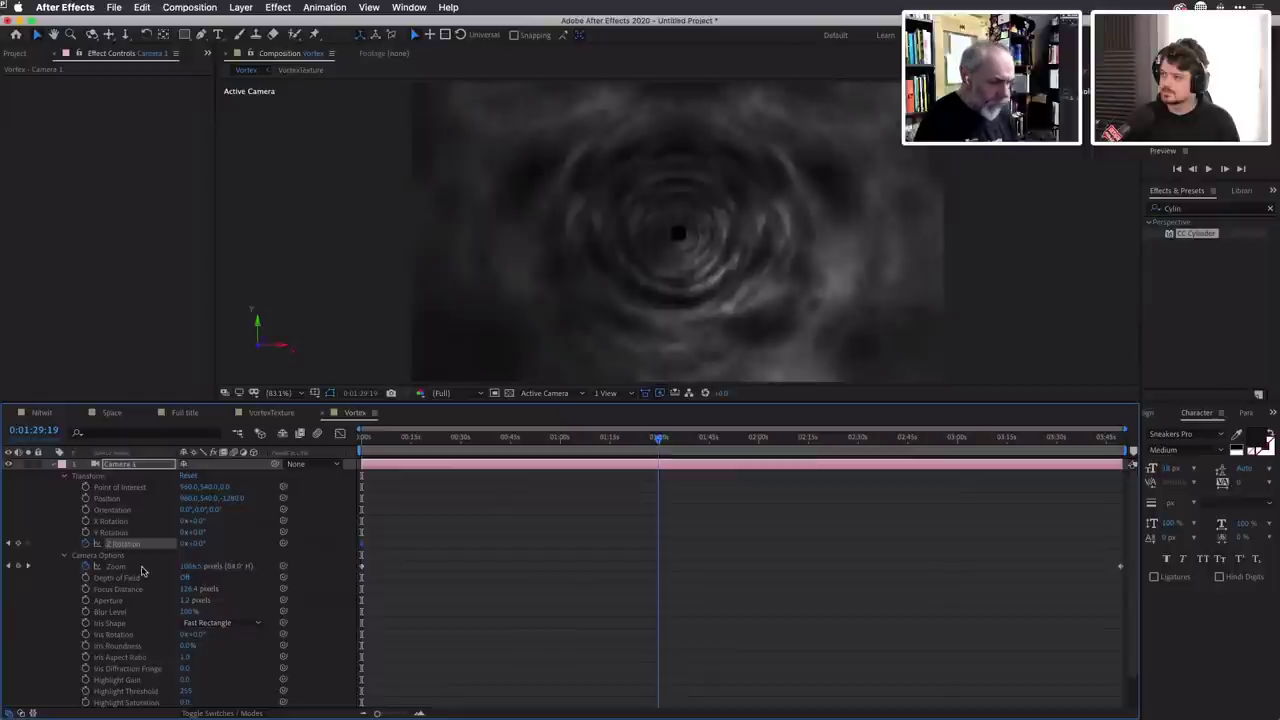
drag(205, 541, 246, 541)
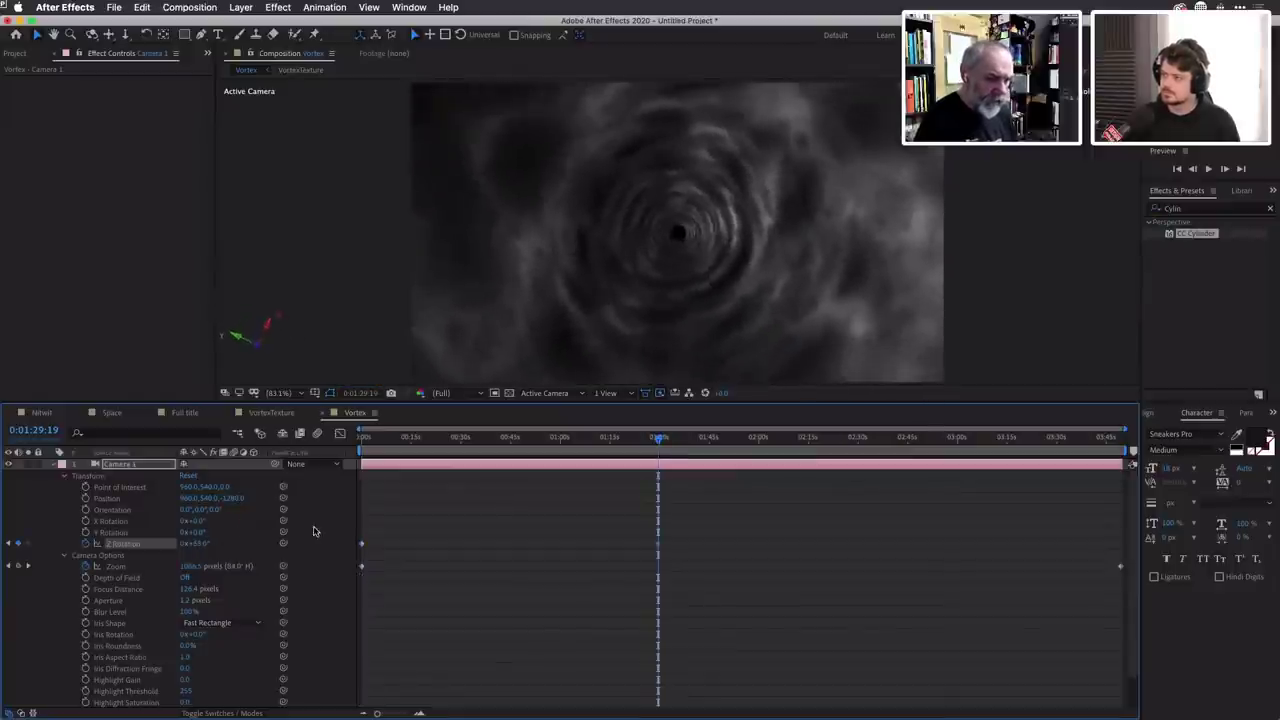
Add a Z Rotation keyframe of about -2° at 0:02:18:05 and move the middle keyframe earlier to about the 1:04 mark.
drag(679, 441, 873, 450)
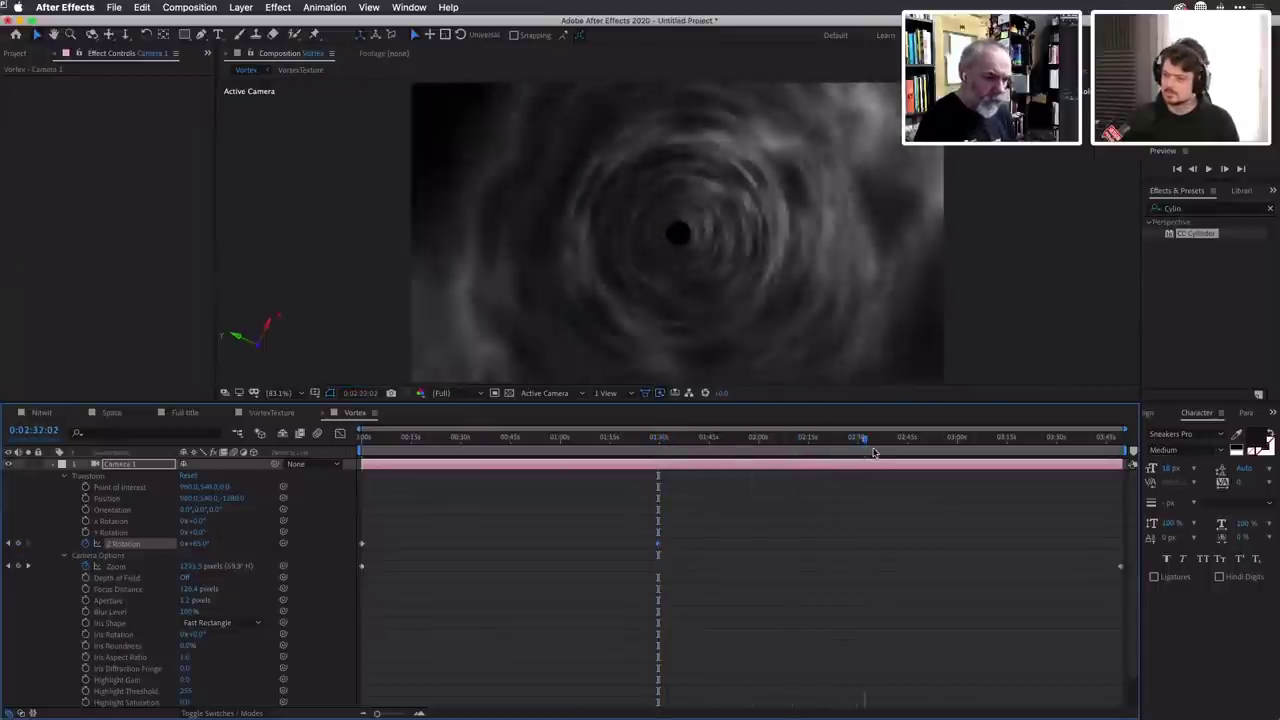
click(818, 440)
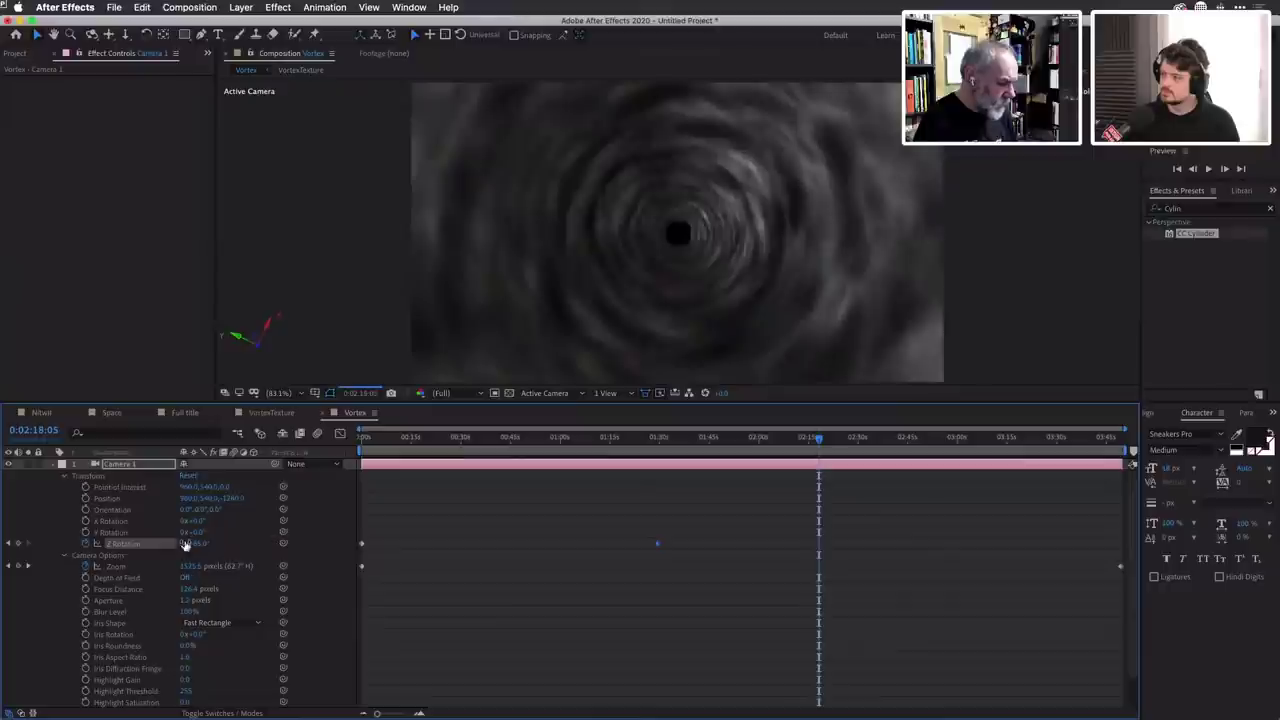
drag(194, 543, 160, 543)
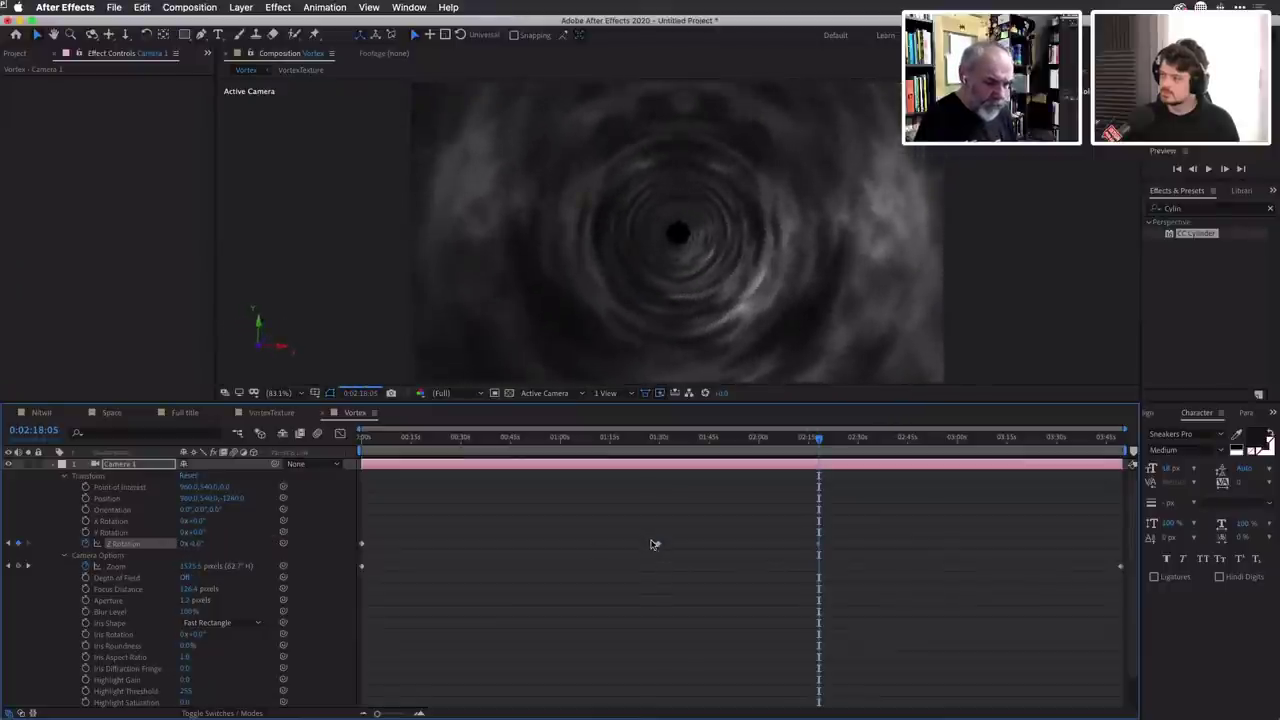
drag(657, 546, 575, 543)
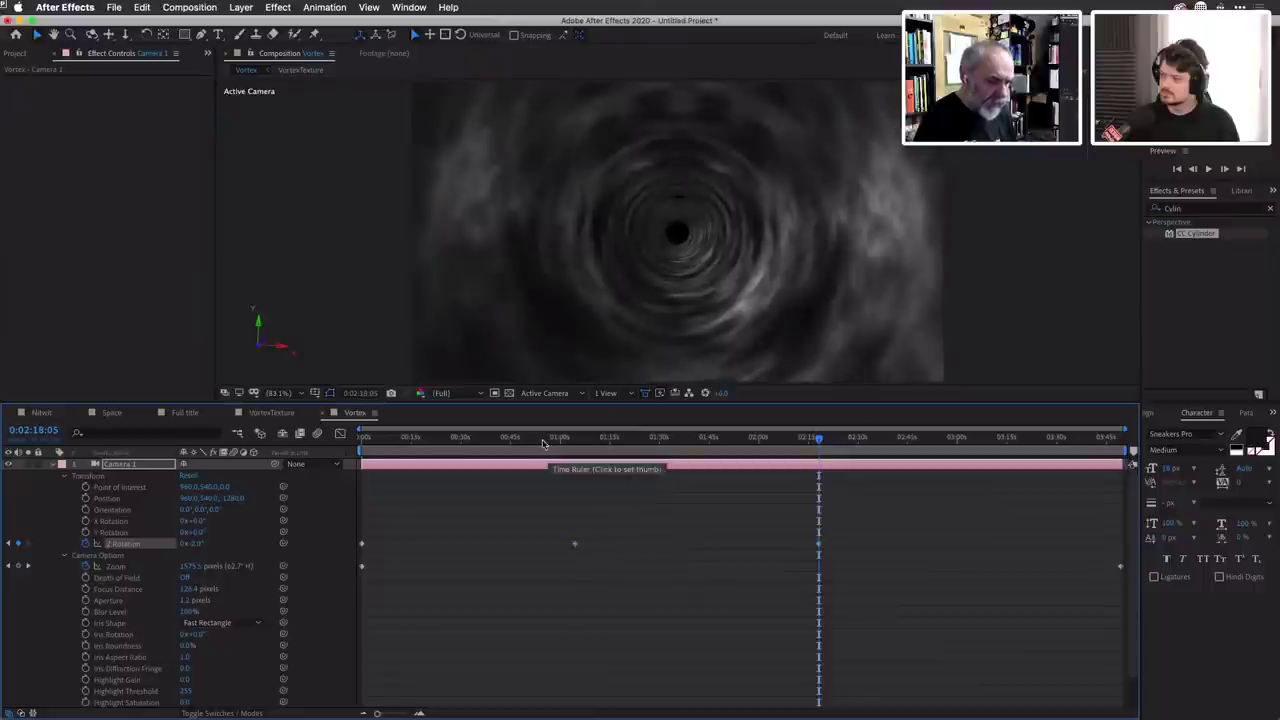
drag(818, 438, 762, 452)
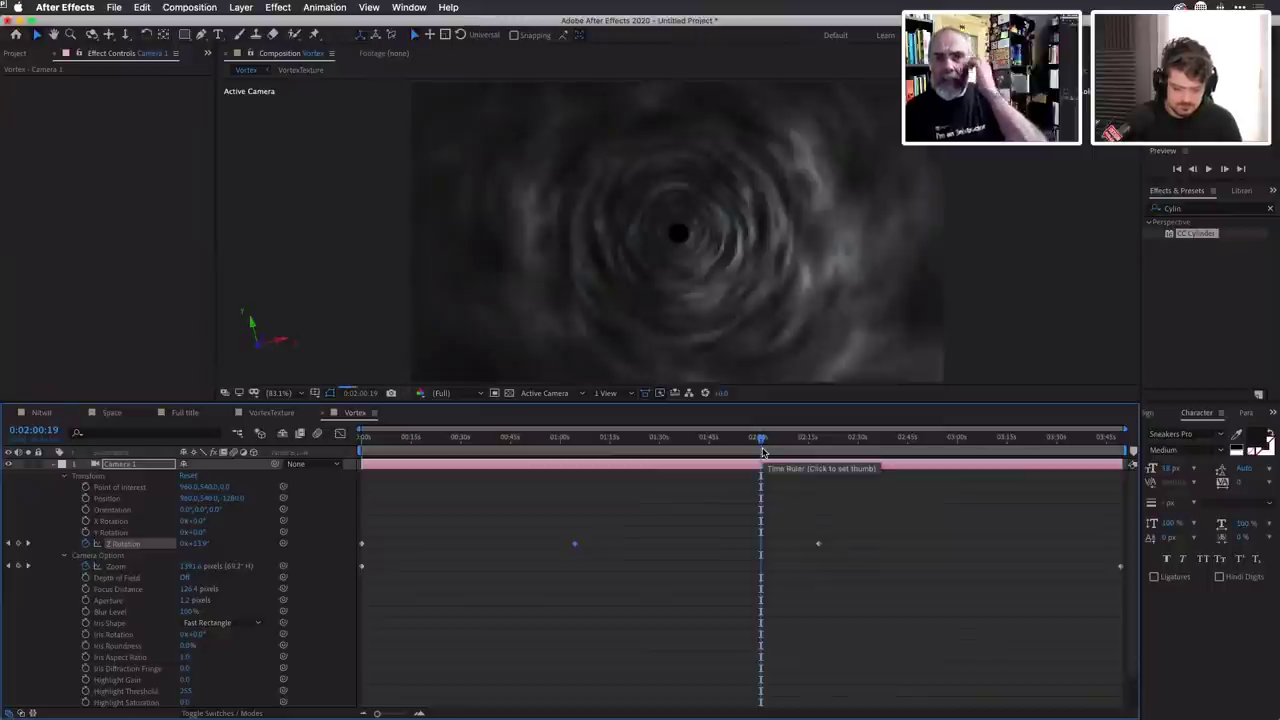
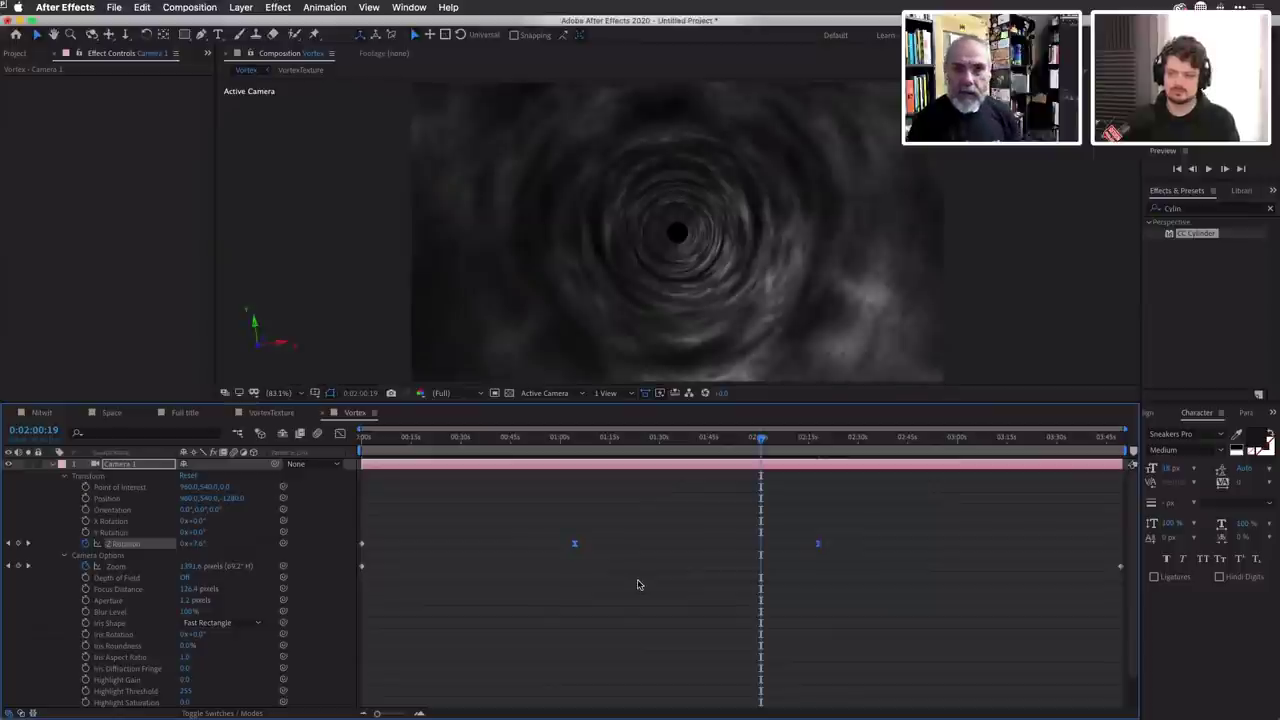
Preview the combined zoom and rotation of the vortex at the start and from about 0:01:28:00.
drag(387, 437, 342, 440)
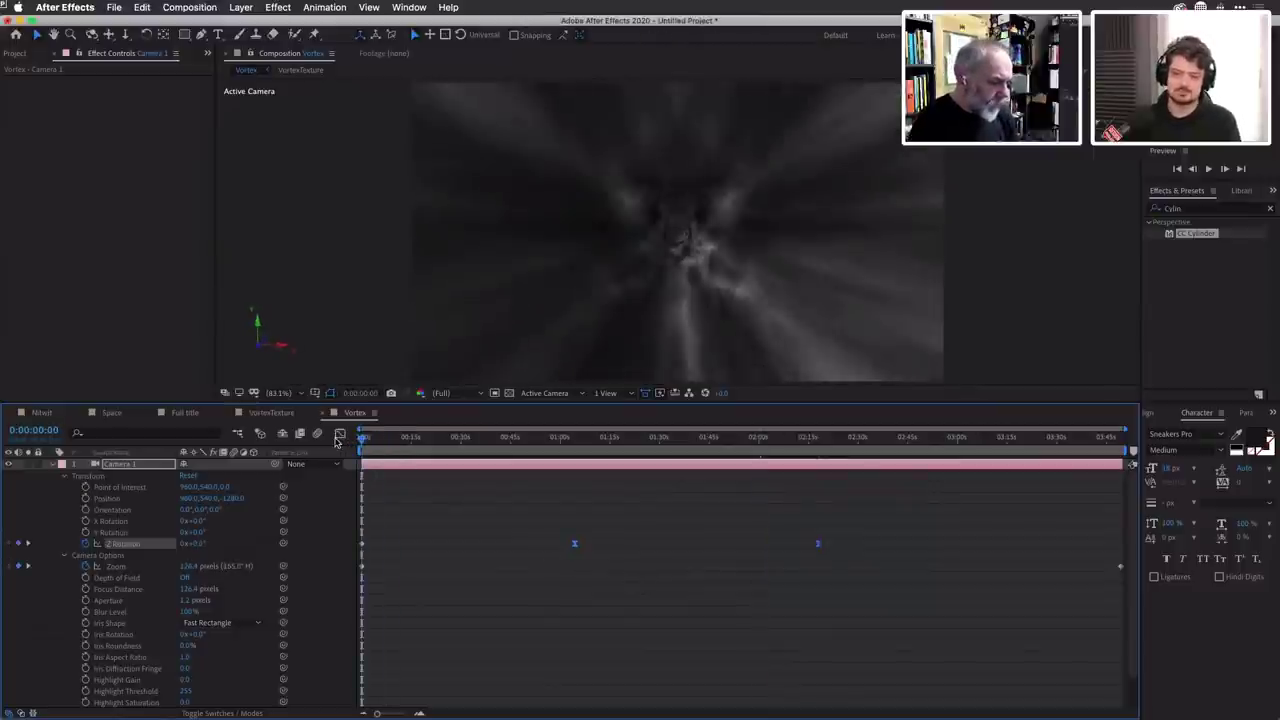
key(h)
key(v)
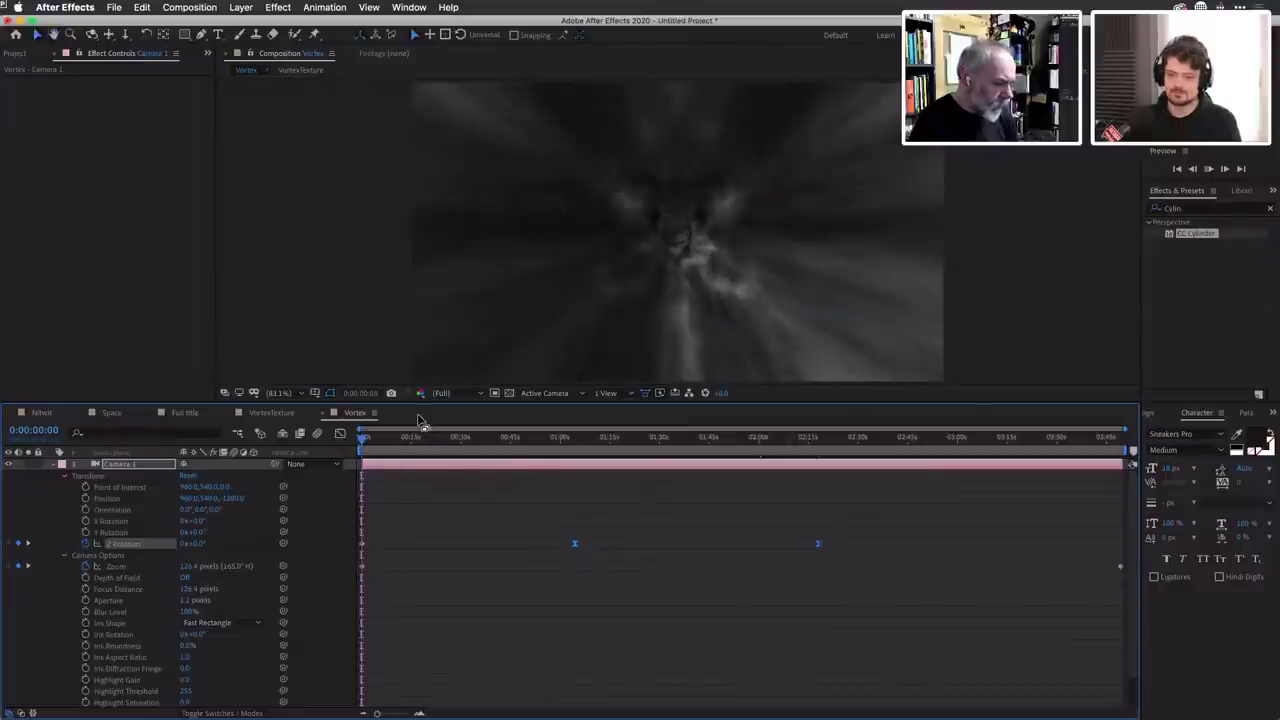
click(409, 437)
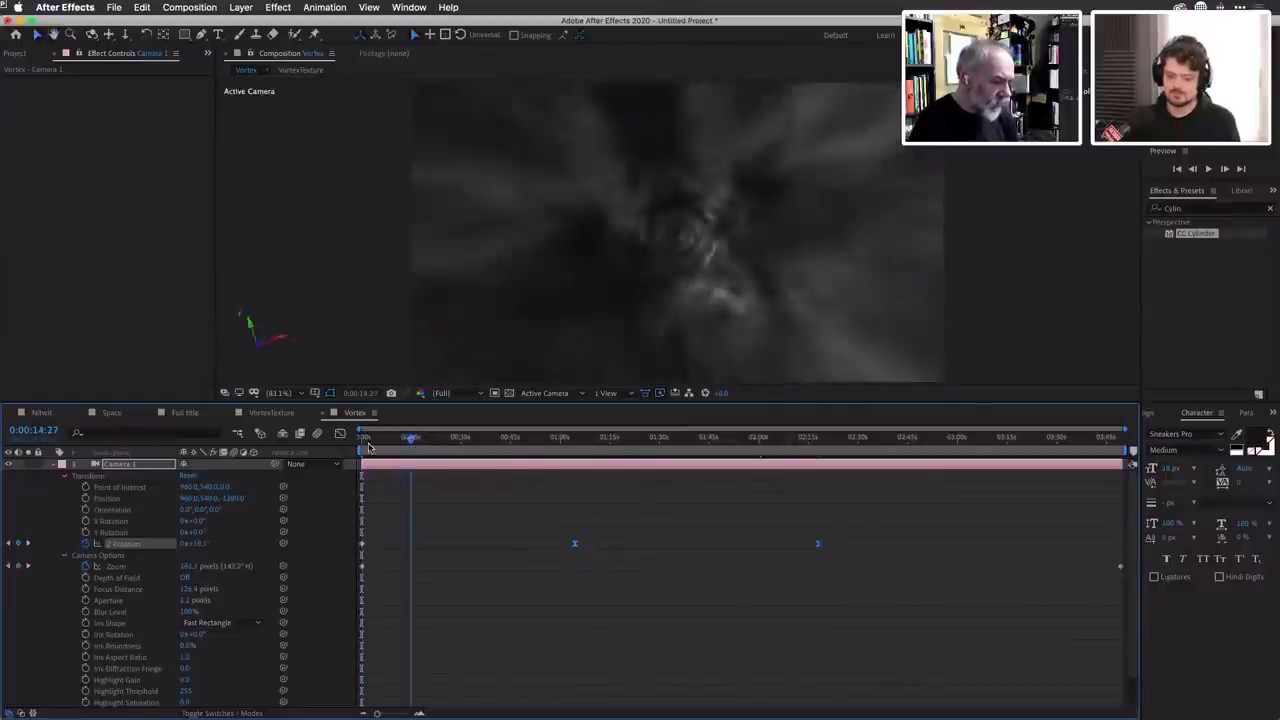
drag(369, 447, 651, 457)
click(1207, 169)
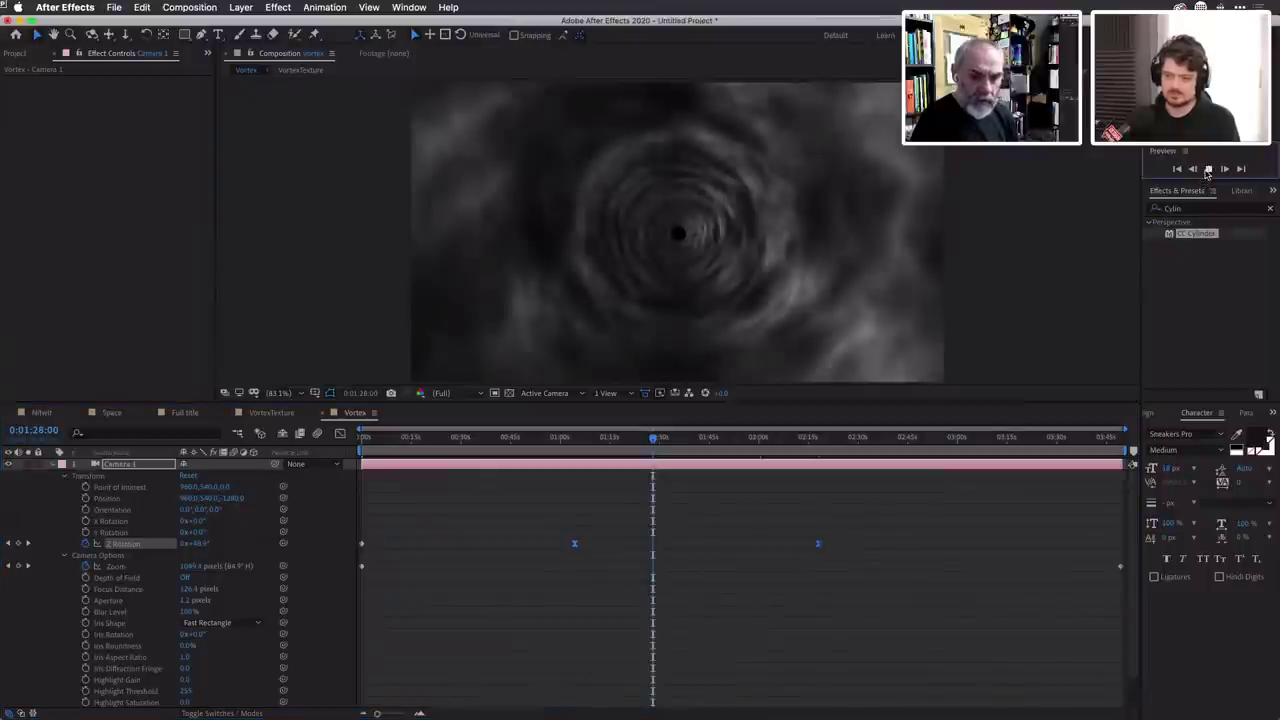
click(1207, 169)
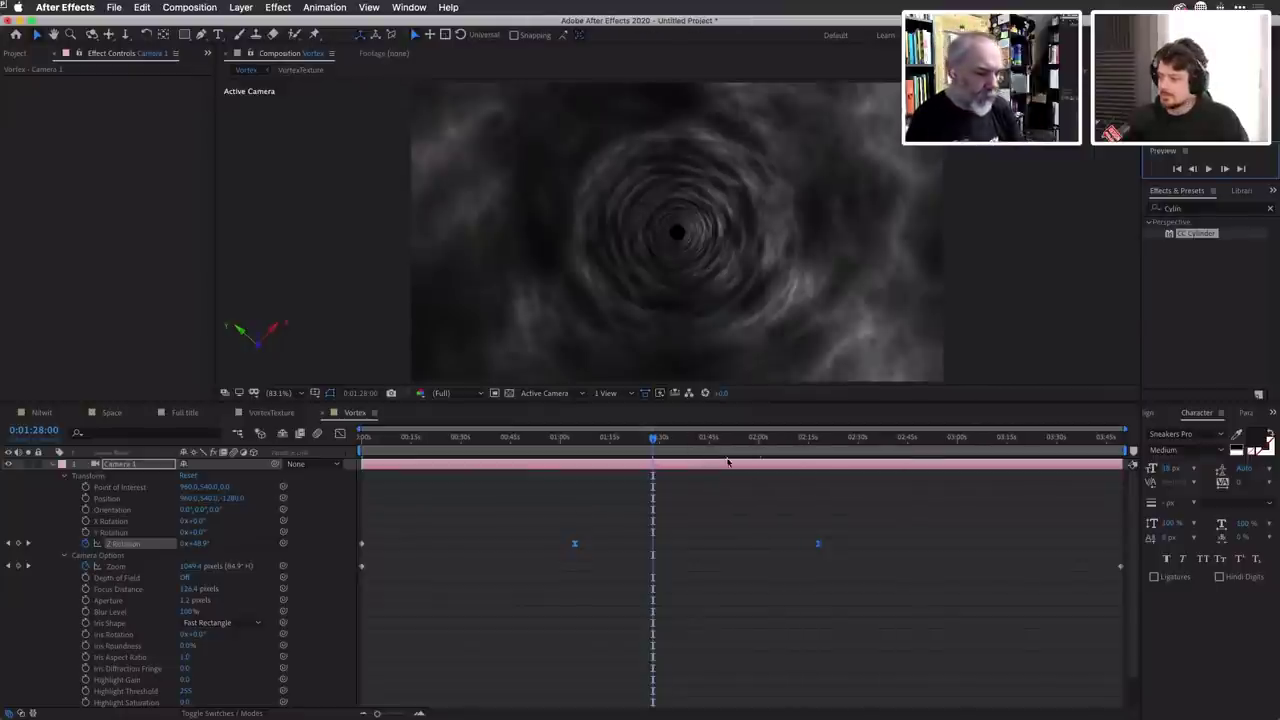
click(655, 440)
mouse_move(655, 440)
mouse_down()
mouse_move(813, 449)
mouse_move(640, 447)
mouse_move(656, 447)
mouse_up()
Import the pre-rendered vortex.mp4 into the project as footage.
click(15, 54)
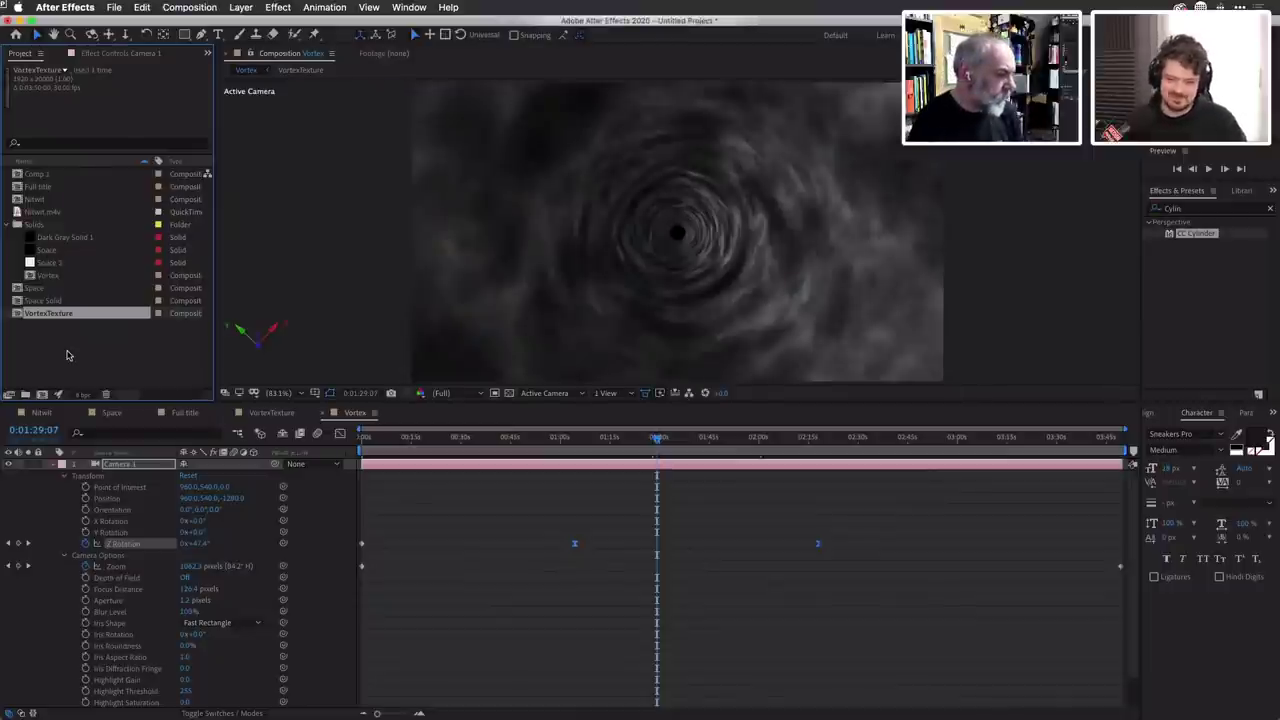
double_click(67, 355)
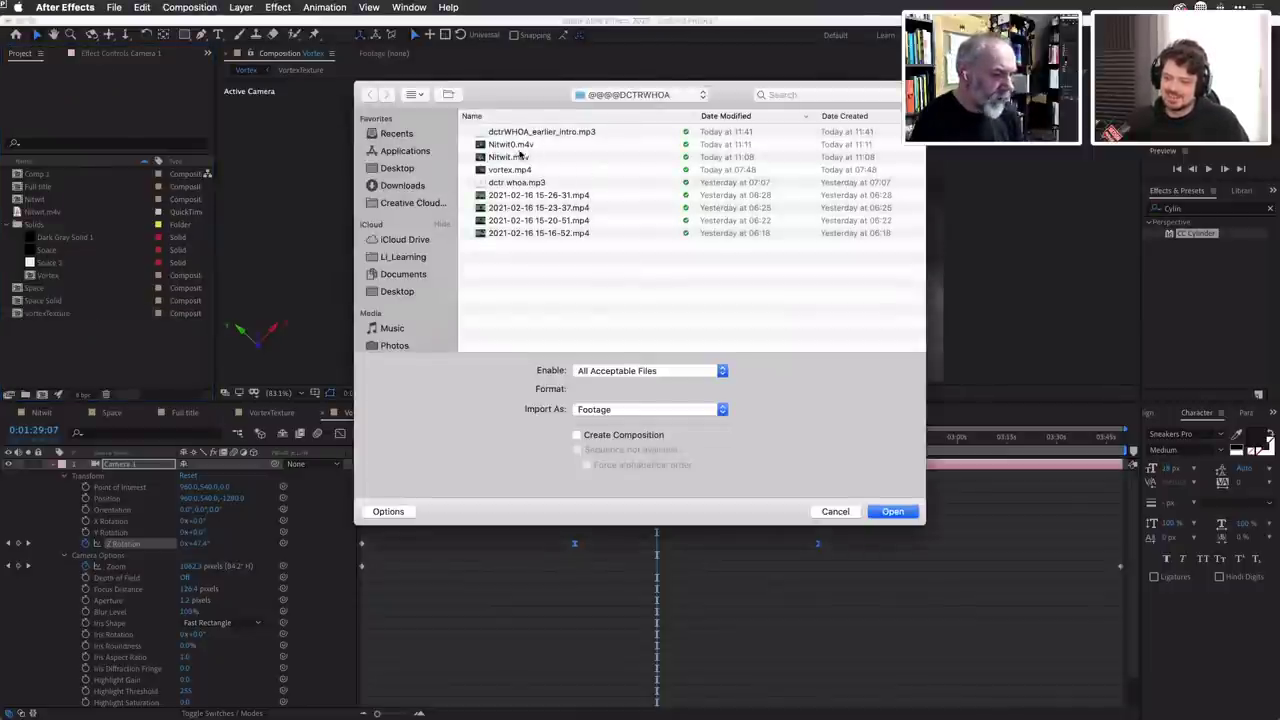
click(520, 170)
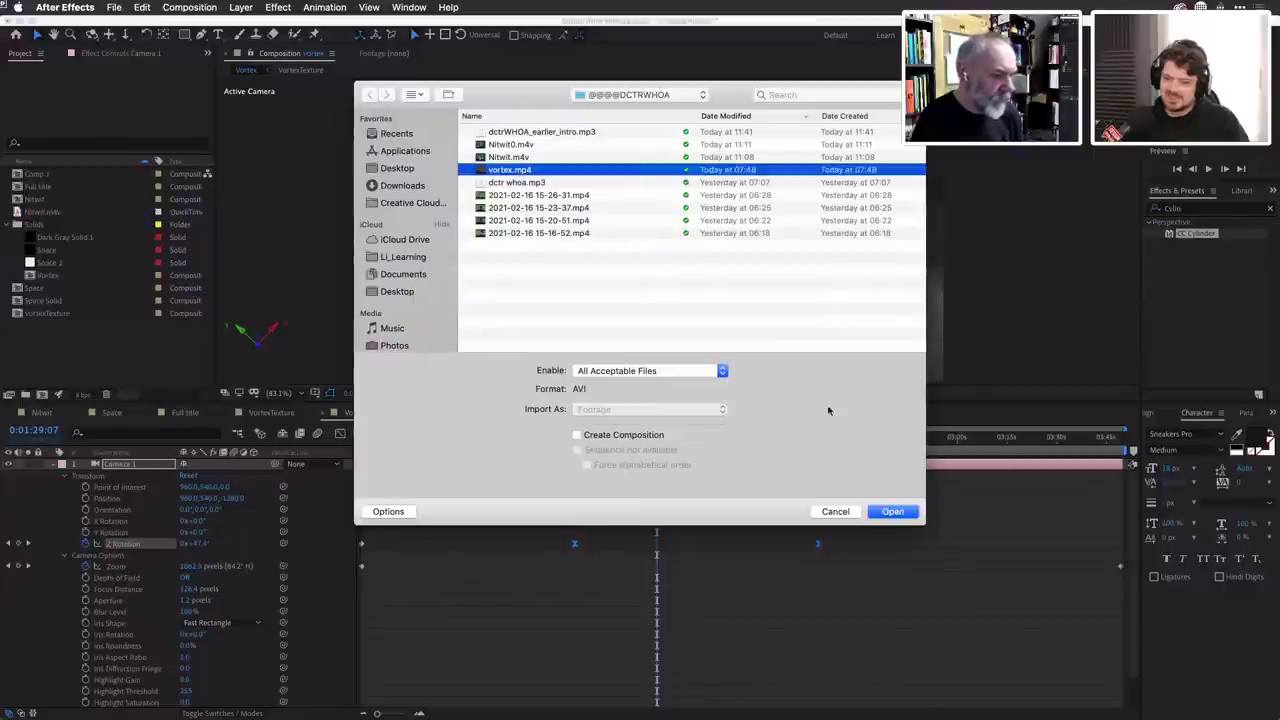
click(908, 512)
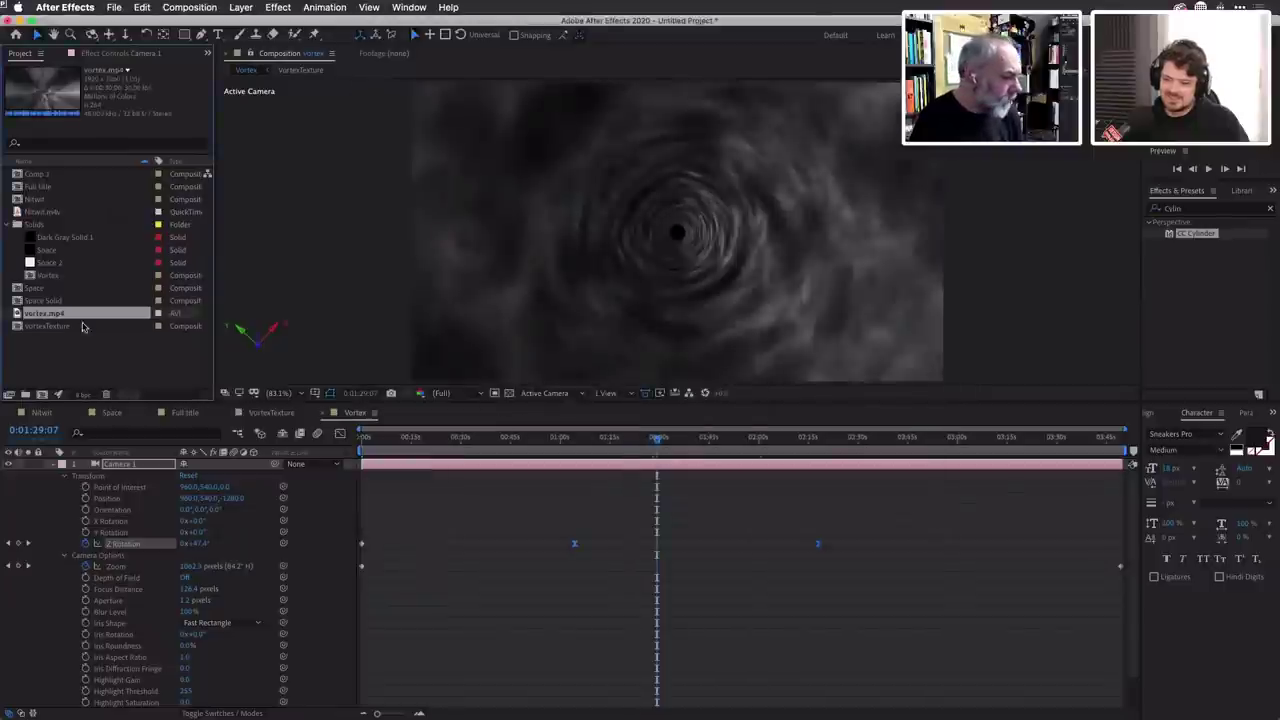
Create a new composition from the vortex.mp4 footage and preview it from the start.
right_click(25, 316)
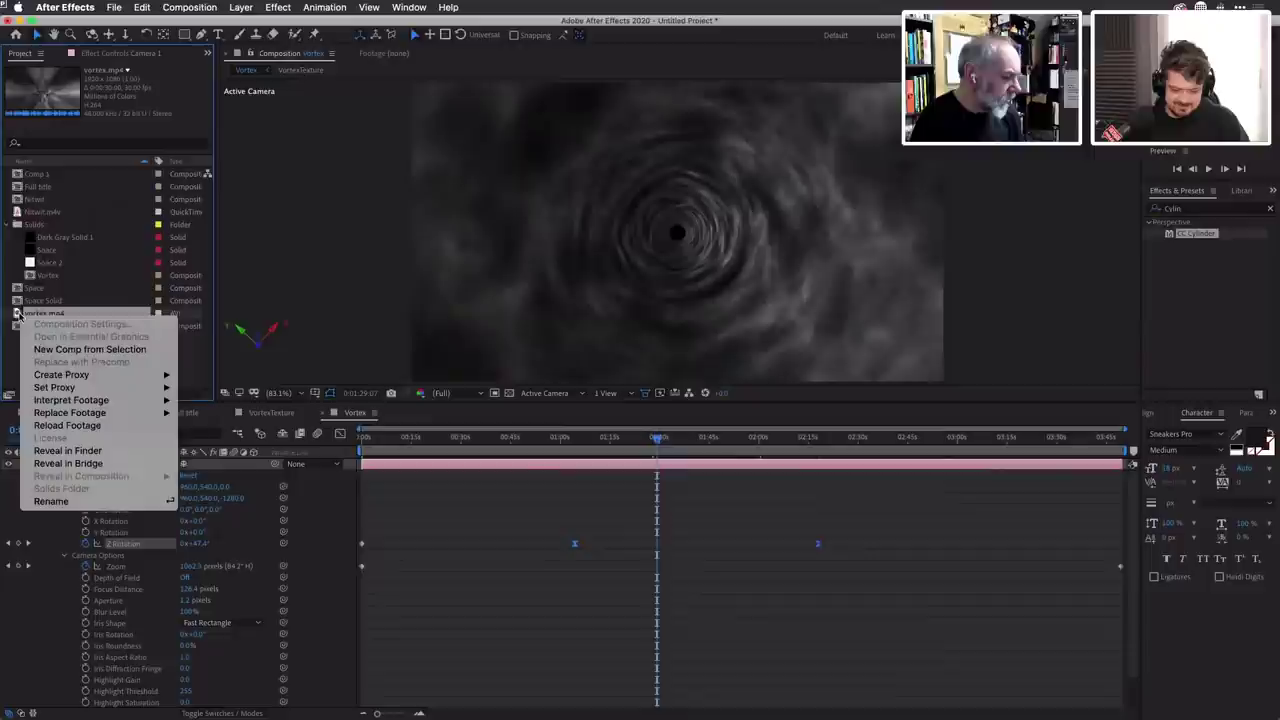
click(60, 352)
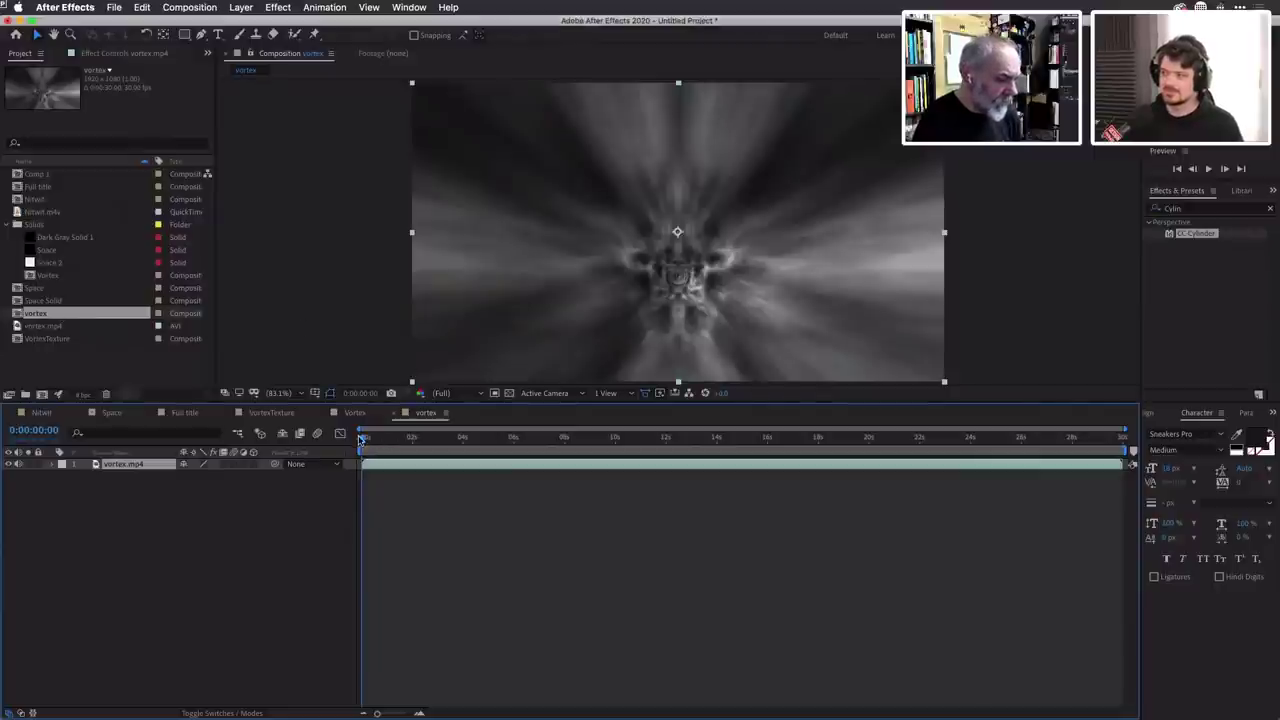
mouse_move(362, 440)
mouse_down()
mouse_move(394, 443)
mouse_move(337, 441)
mouse_up()
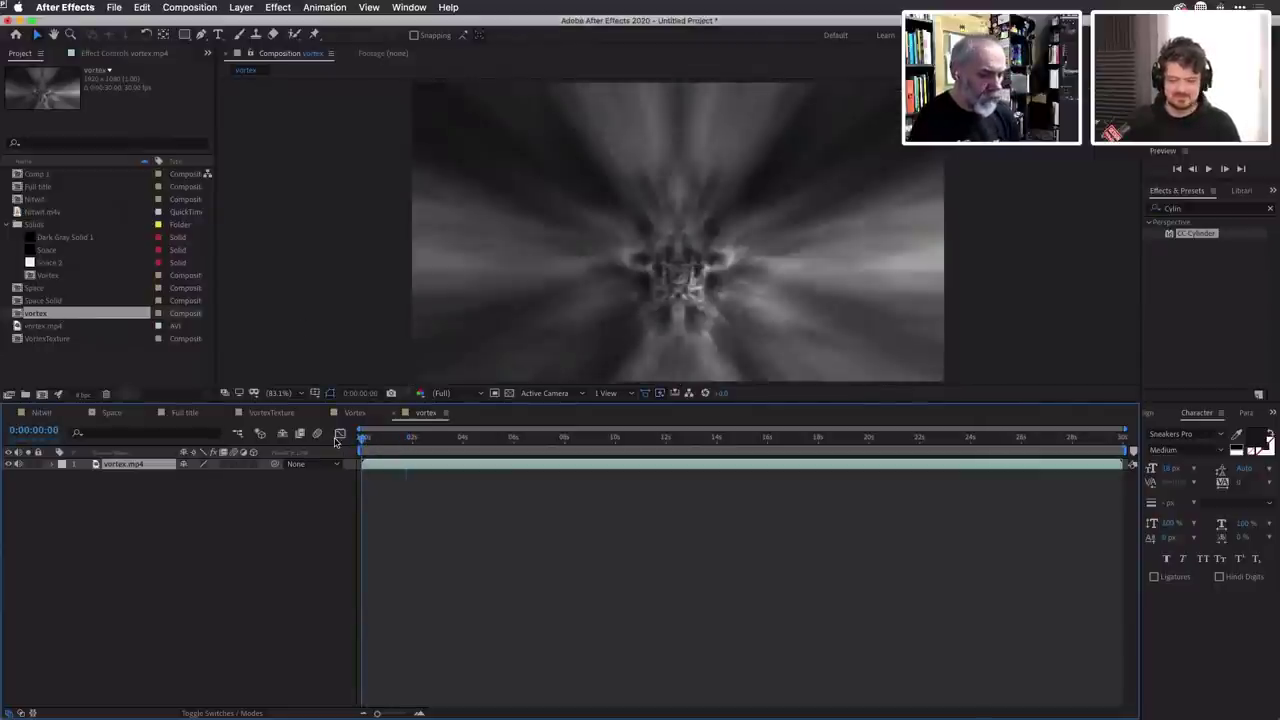
key(space)
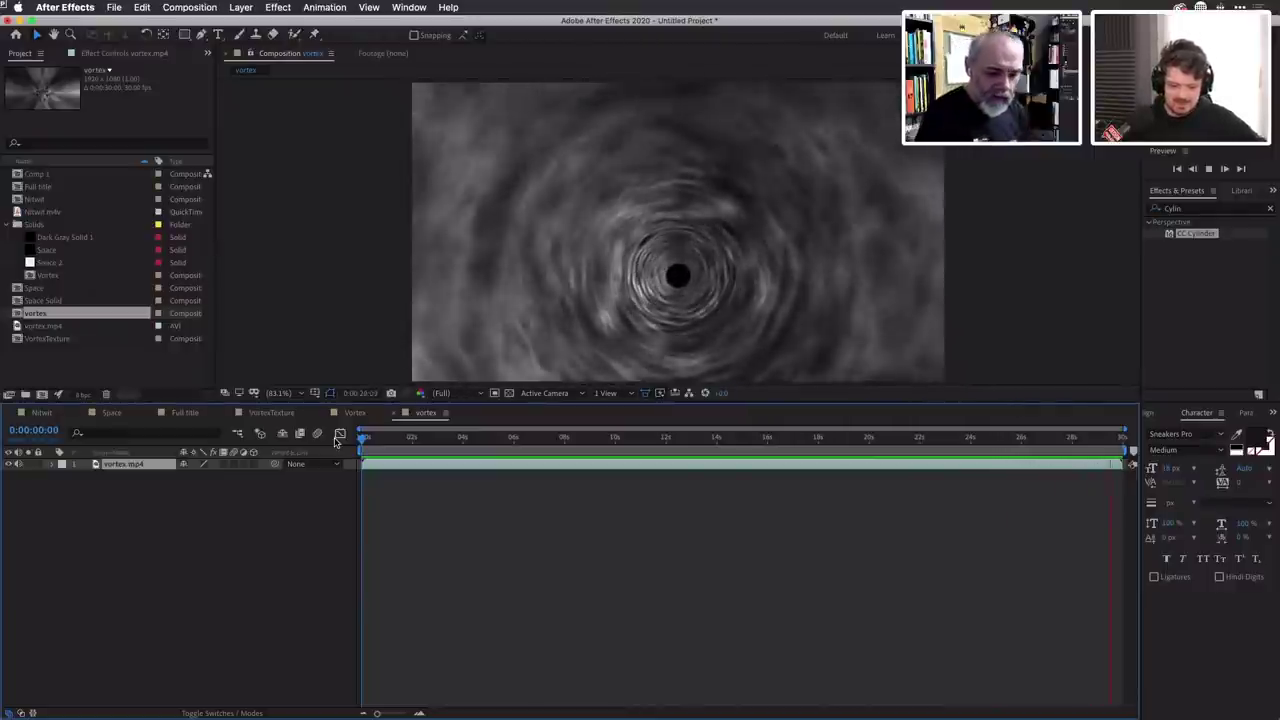
key(space)
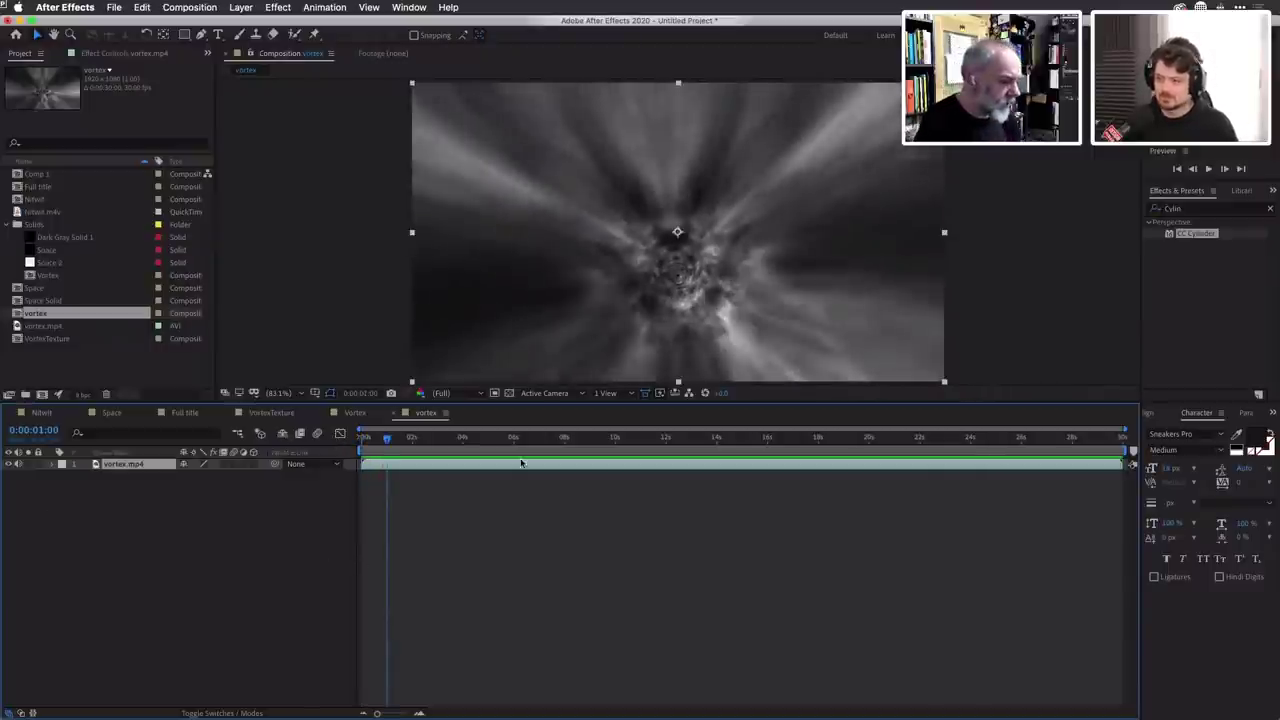
Apply the CC Light Burst 2.5 effect to the vortex.mp4 layer and check it at several points along the timeline.
click(373, 441)
drag(373, 441, 462, 441)
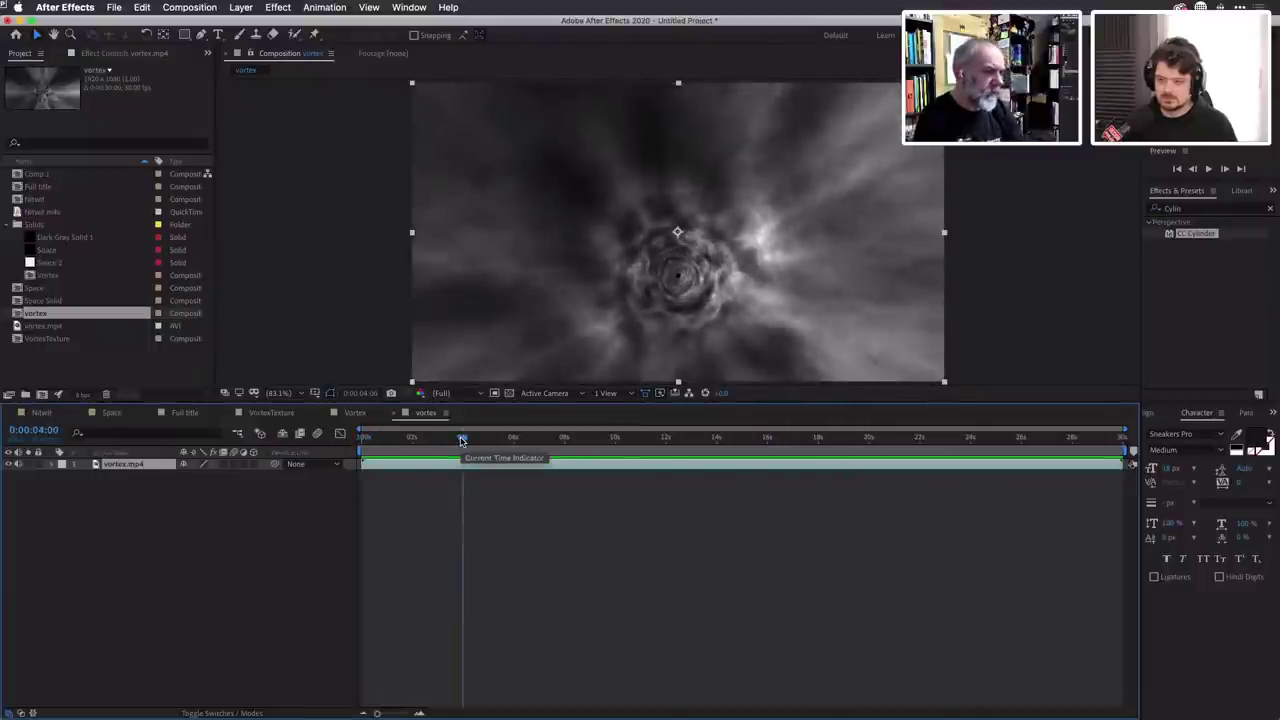
click(278, 8)
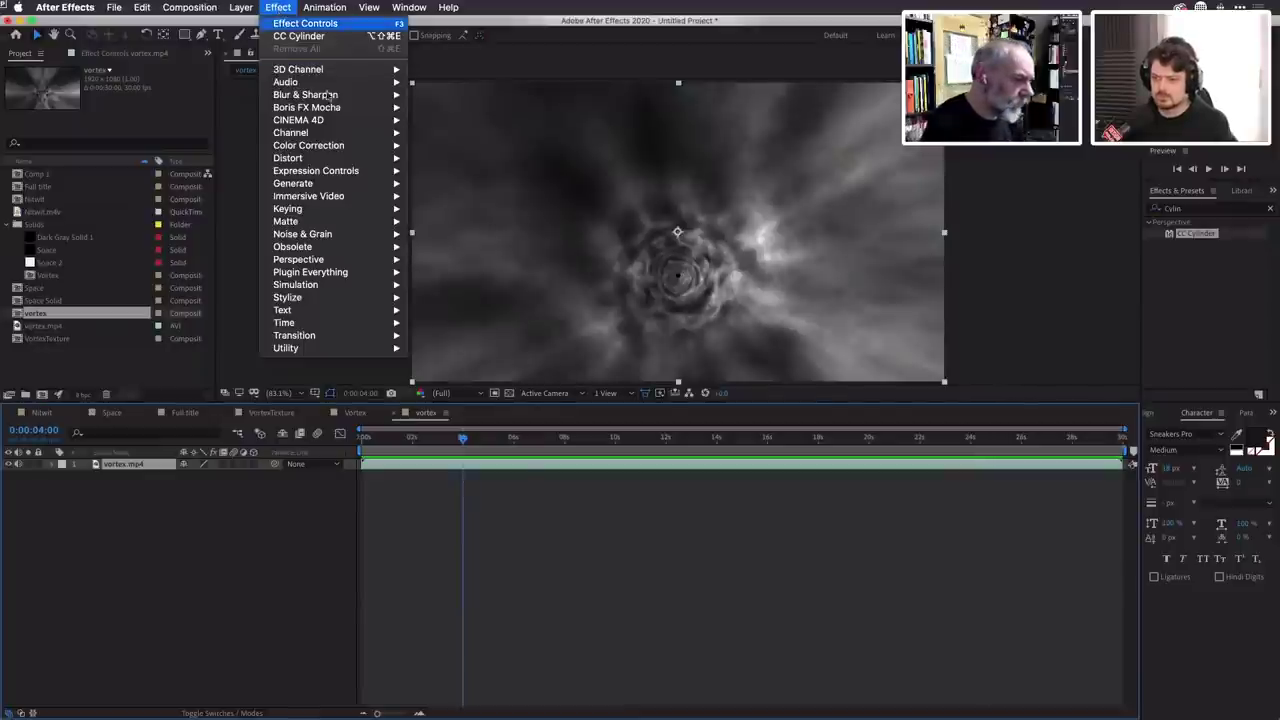
mouse_move(352, 150)
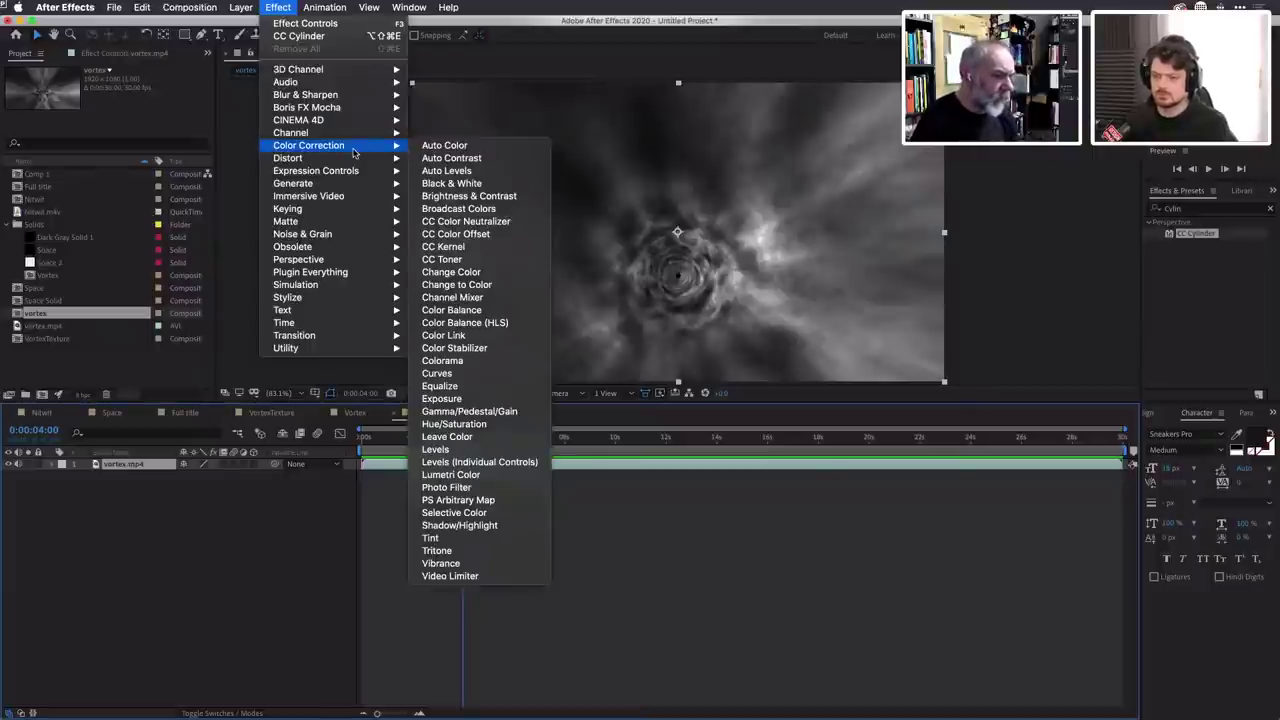
mouse_move(358, 185)
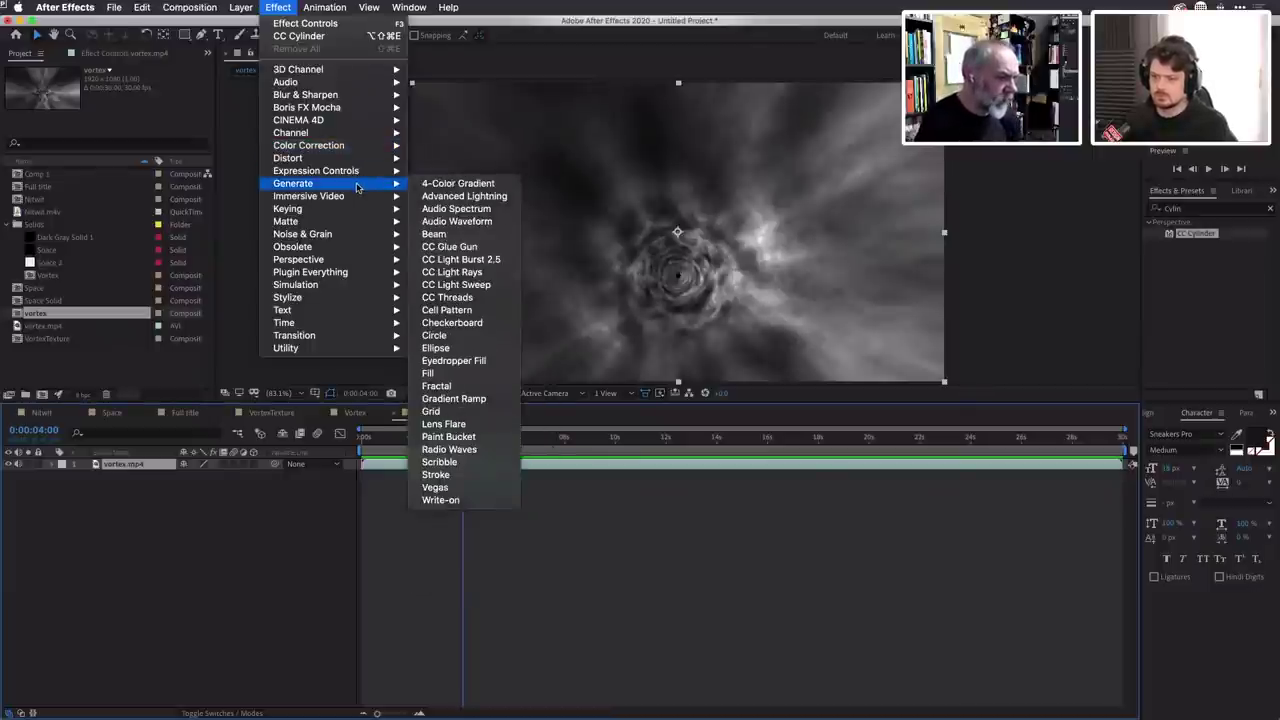
click(478, 261)
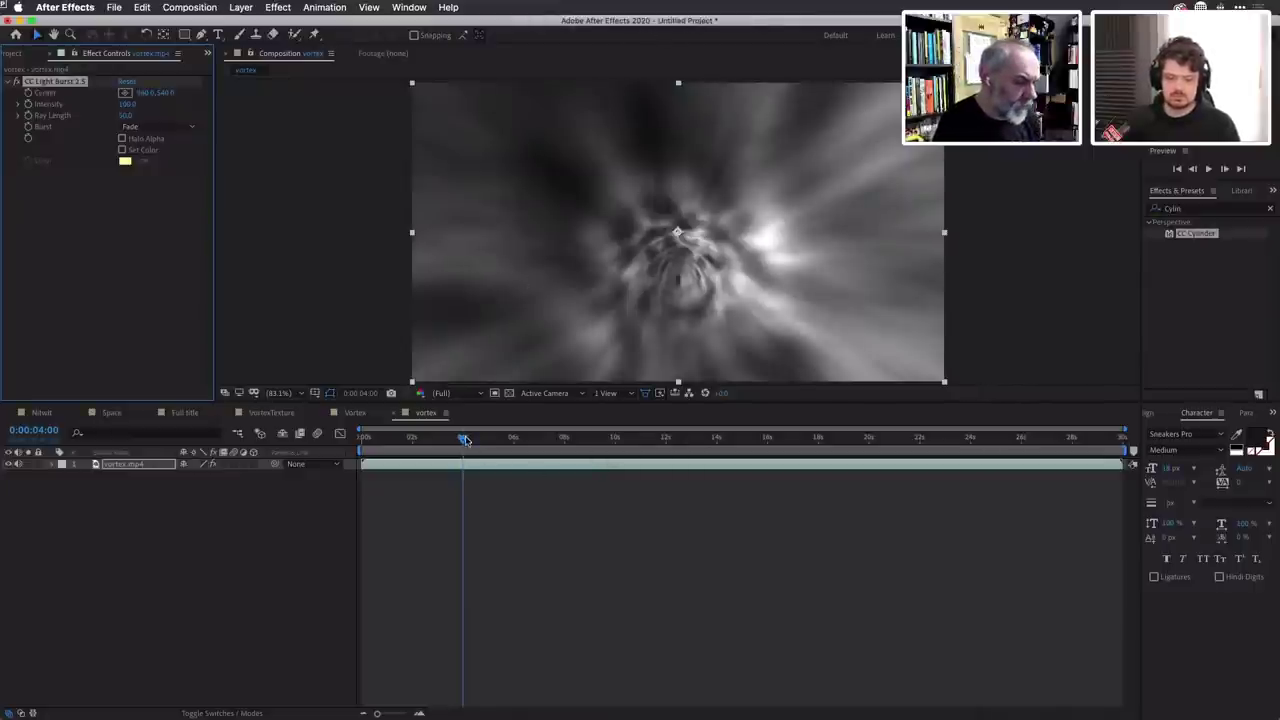
drag(464, 440, 700, 457)
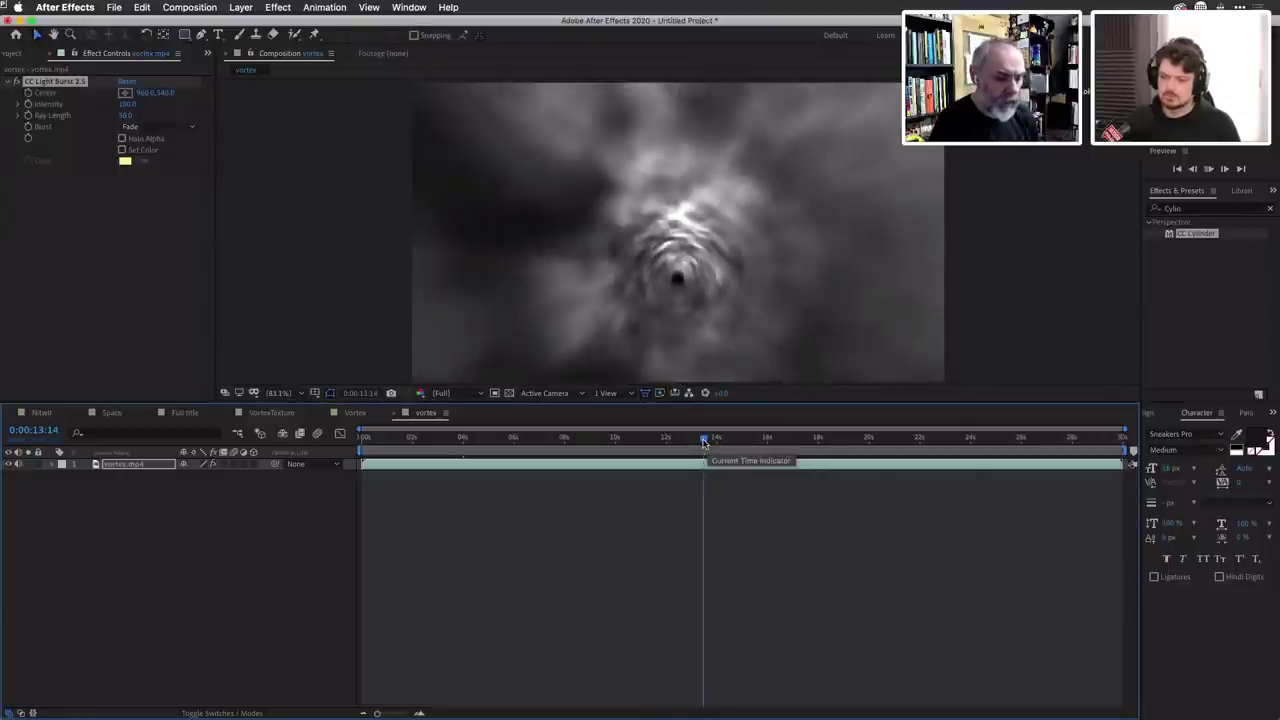
drag(704, 443, 360, 443)
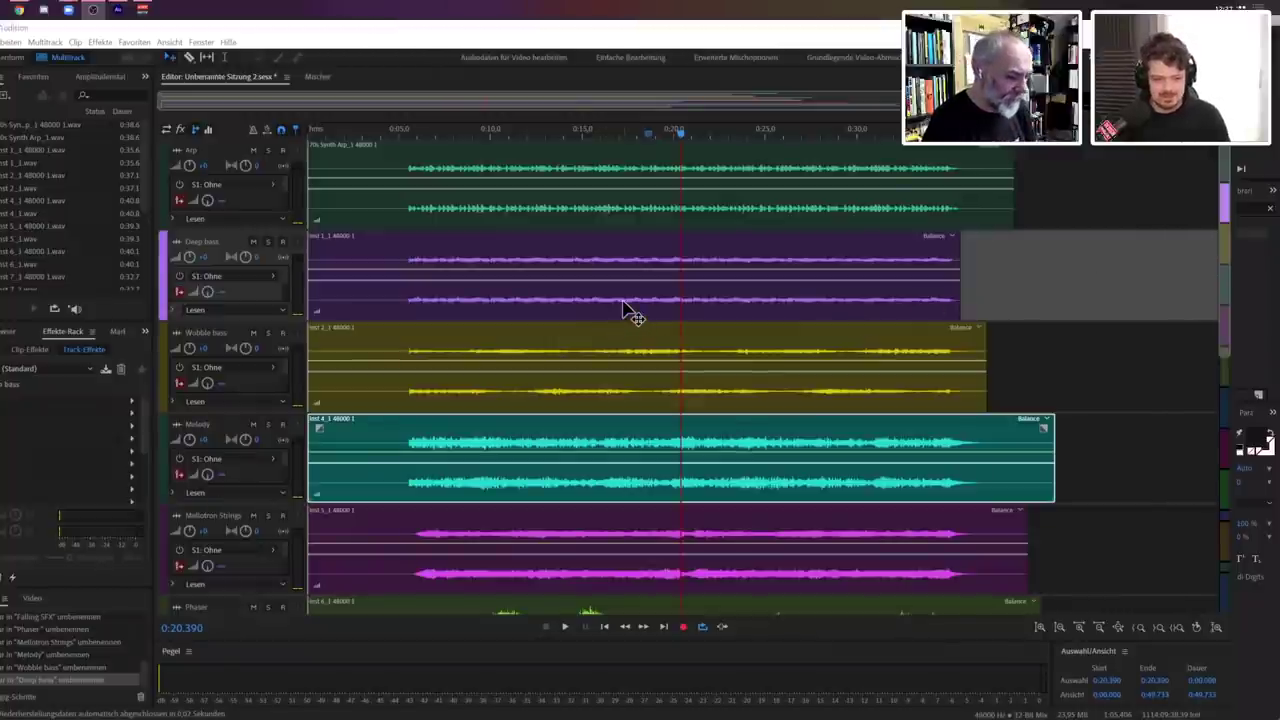
Switch to the Adobe Audition multitrack session, select the Deep bass clip and look over all the tracks.
click(622, 301)
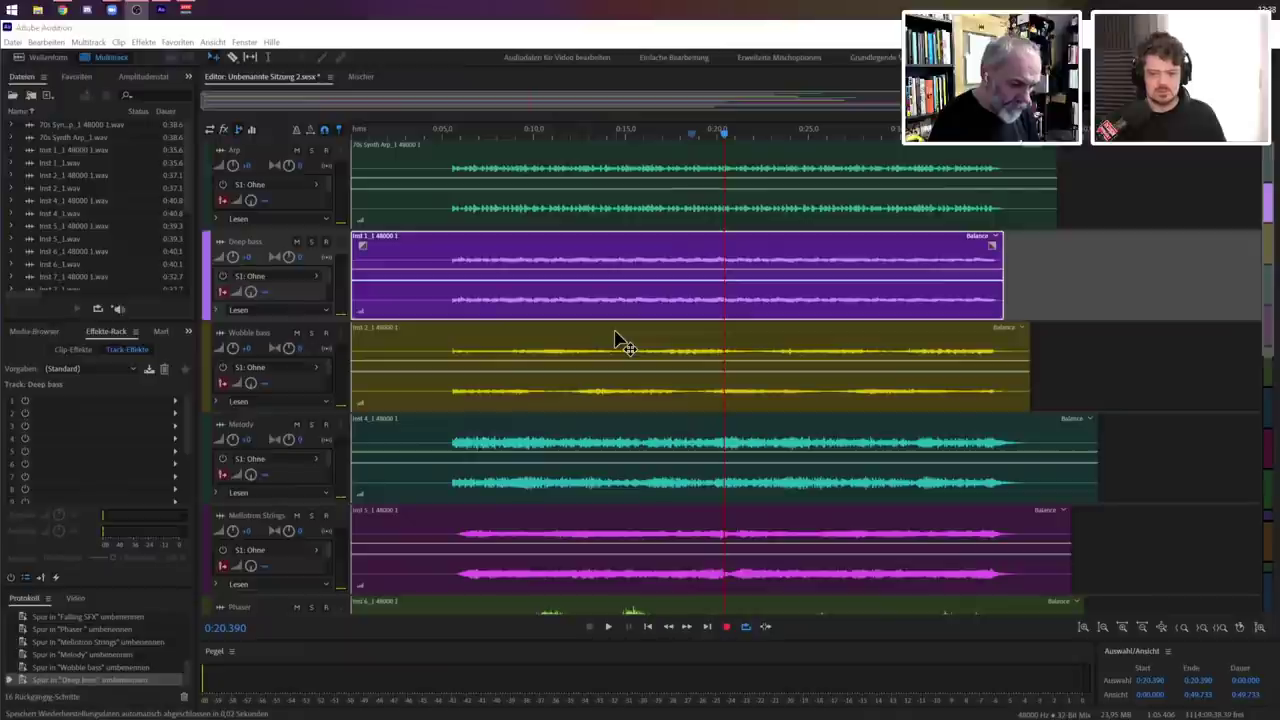
scroll(616, 337, down, 6)
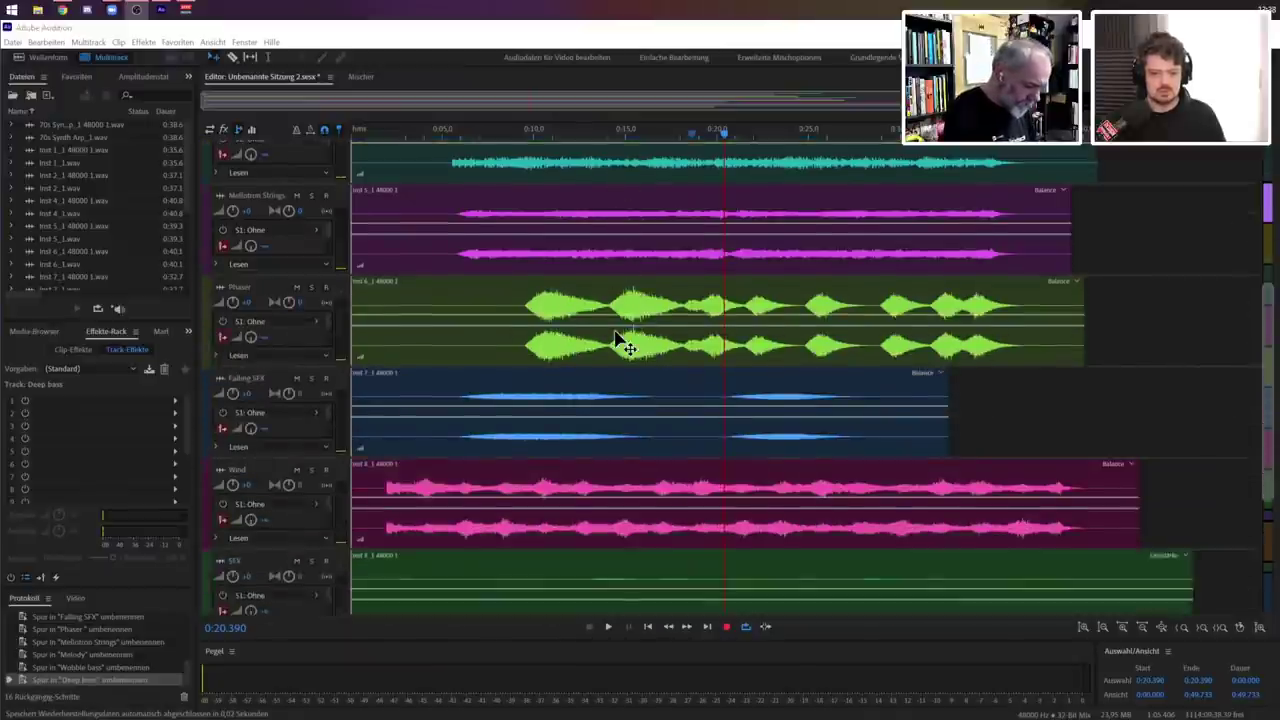
scroll(616, 337, down, 5)
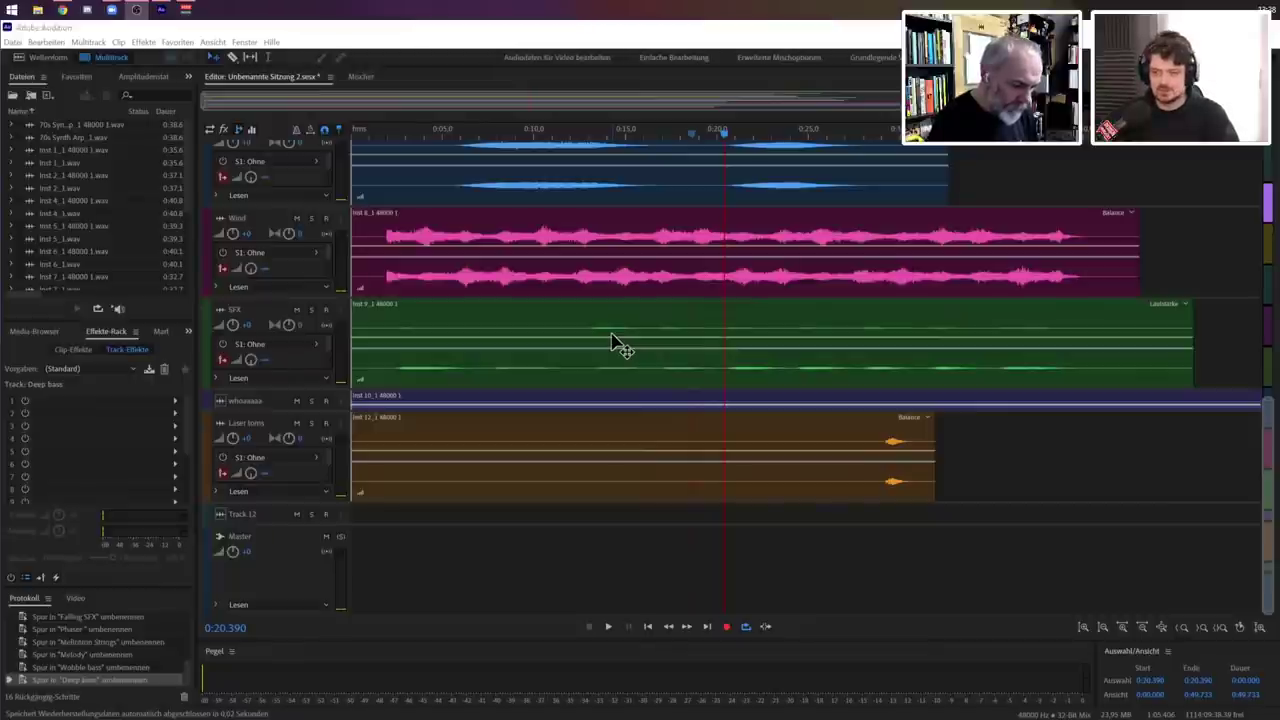
scroll(615, 345, up, 5)
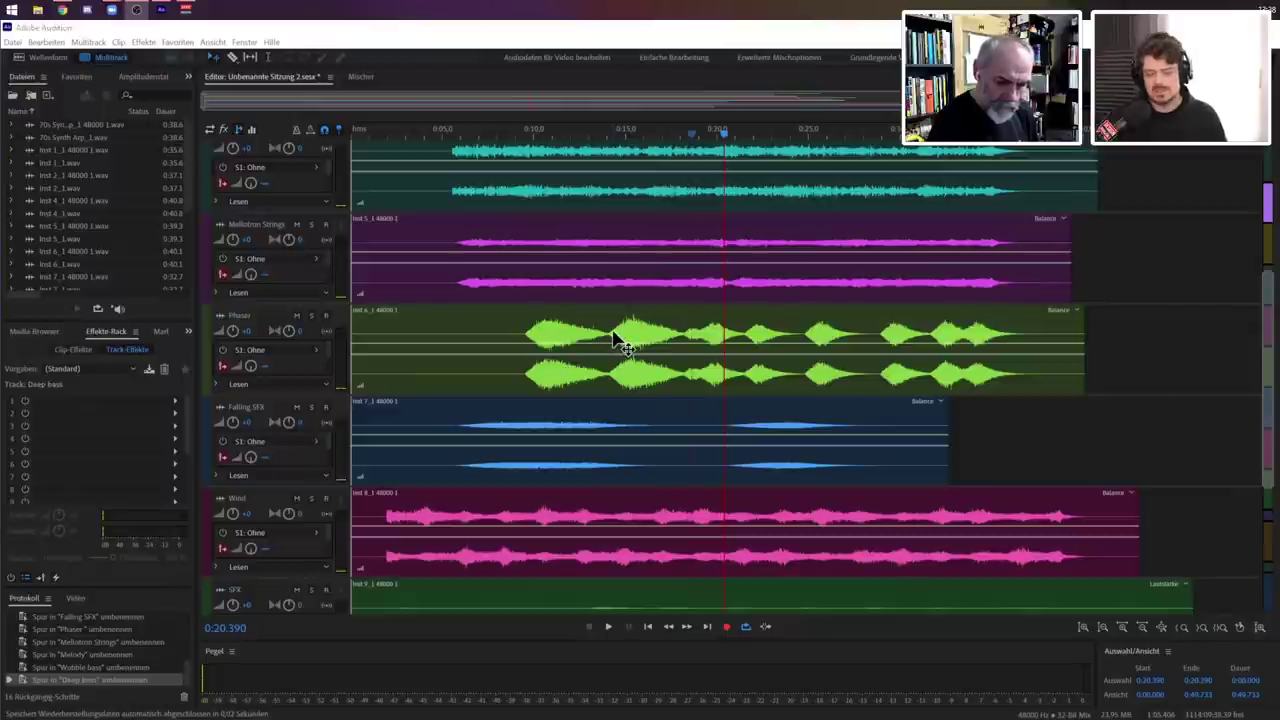
scroll(615, 345, up, 6)
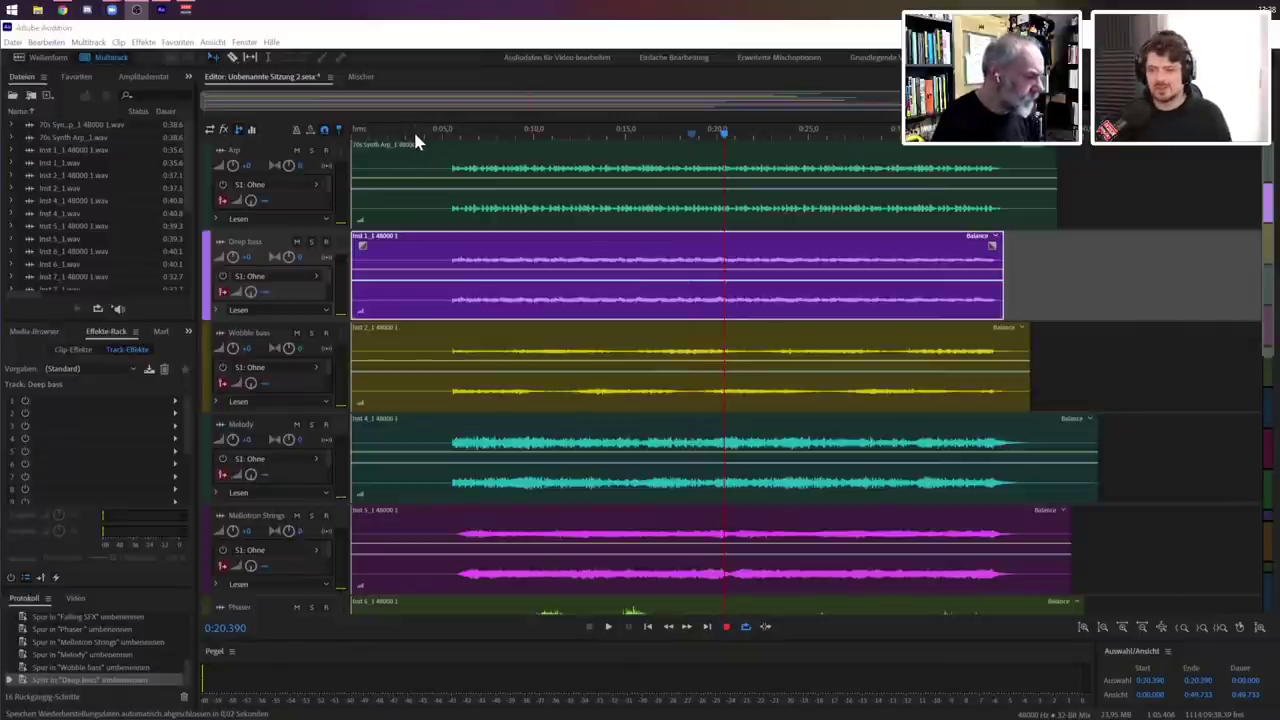
Play the full multitrack mix from 0:00.000 with all tracks in view, and stop it near the end of the music.
drag(413, 133, 363, 140)
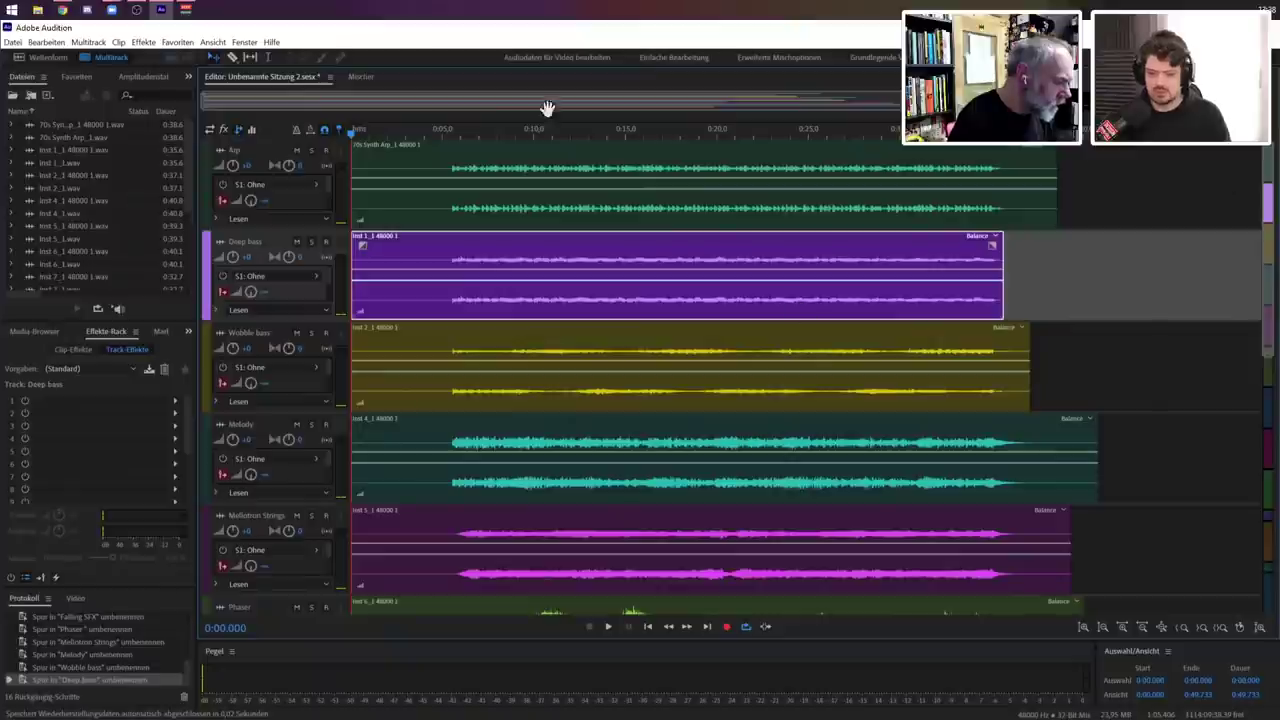
click(374, 131)
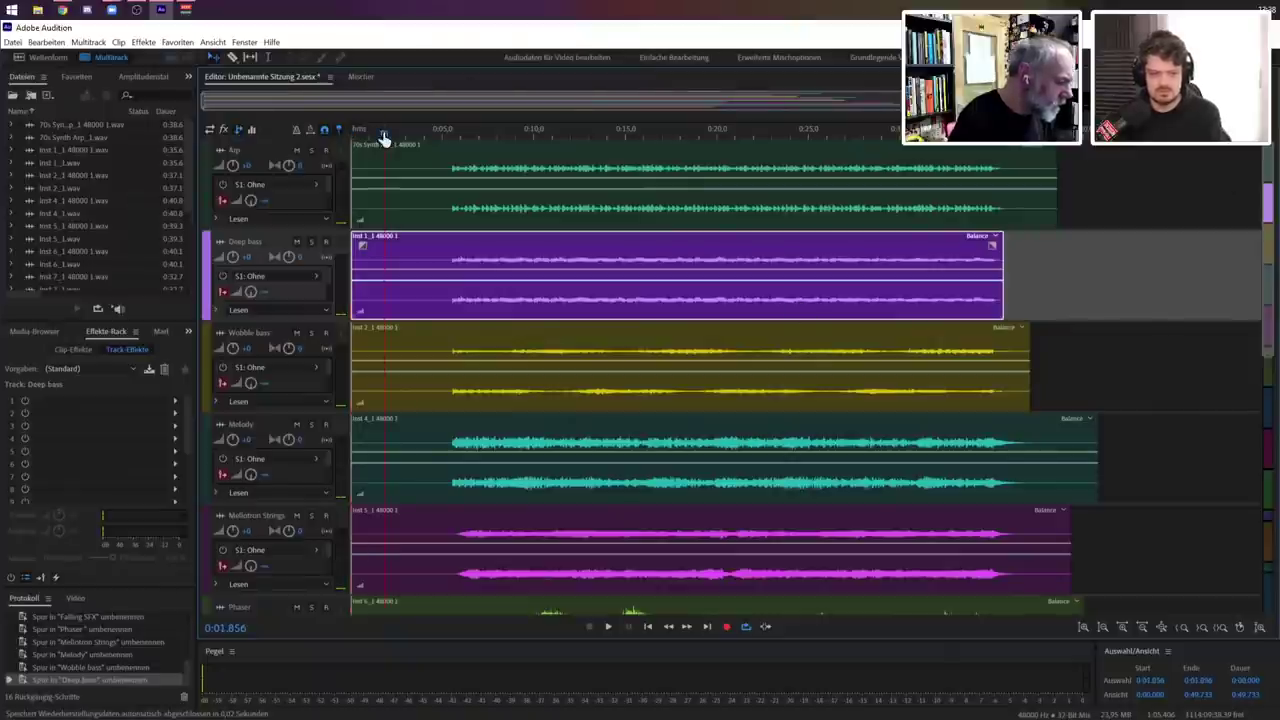
key(space)
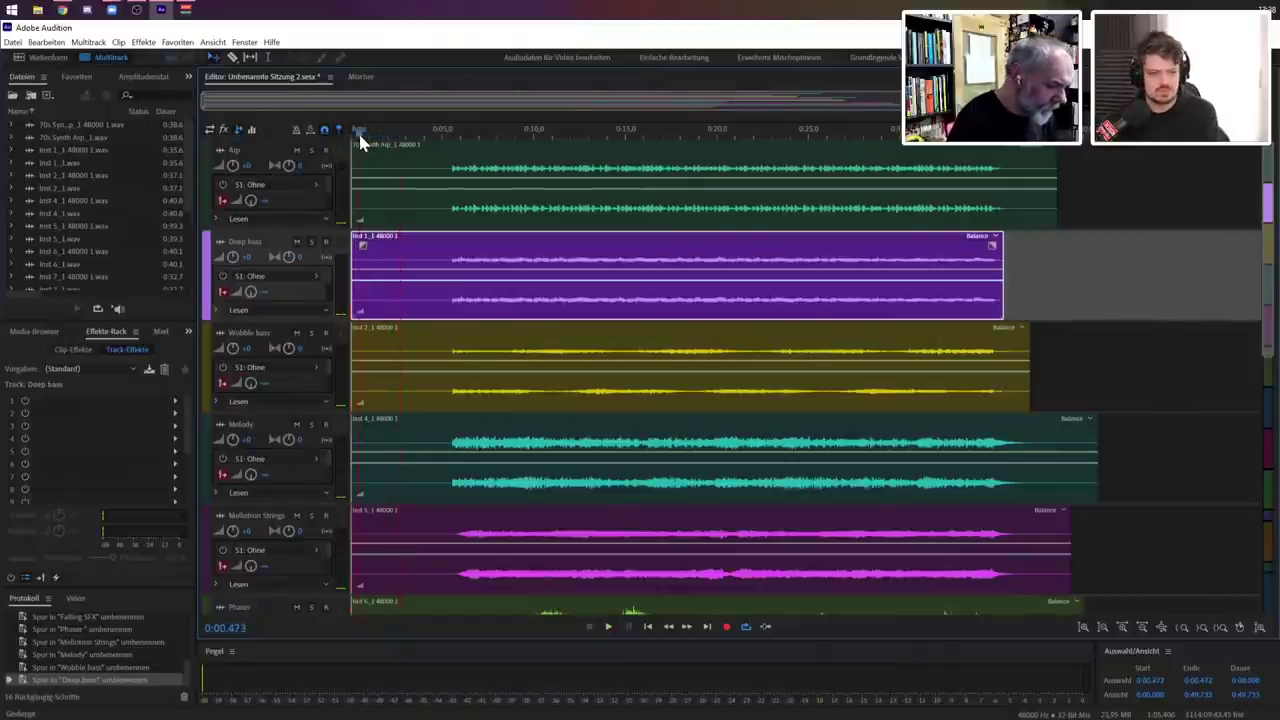
click(341, 129)
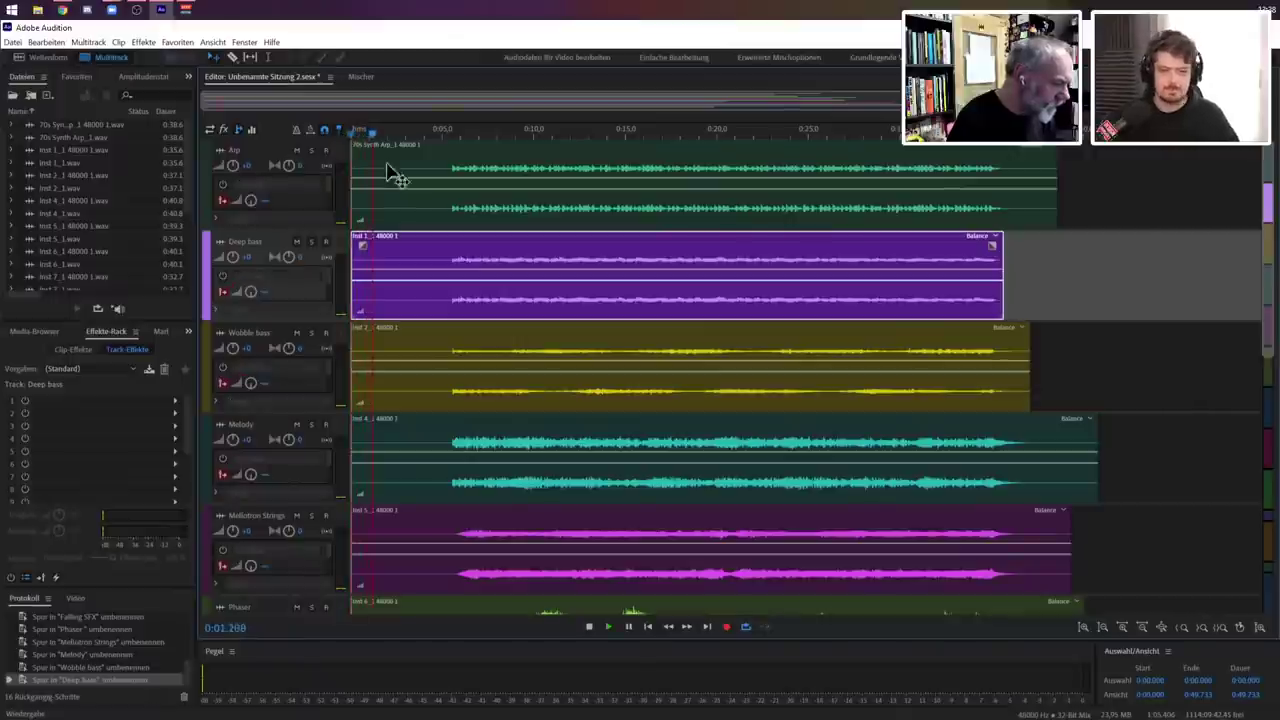
key(space)
scroll(737, 346, down, 3)
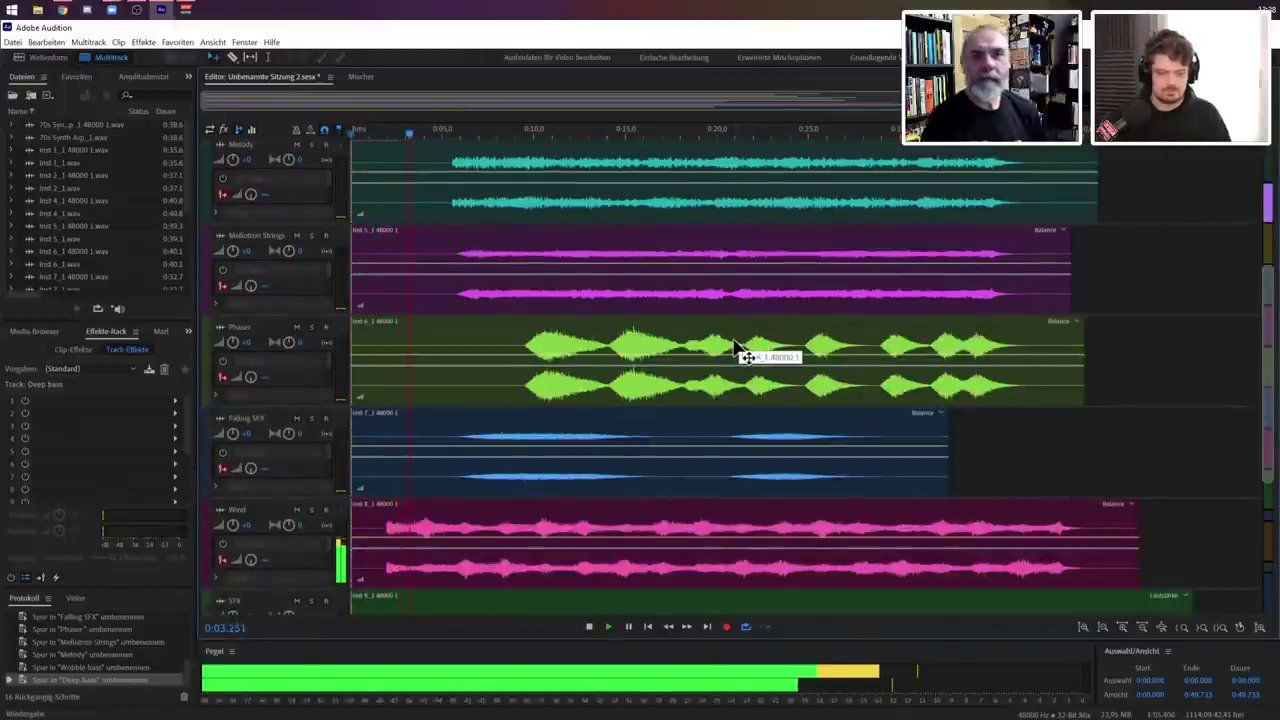
scroll(1145, 280, down, 2)
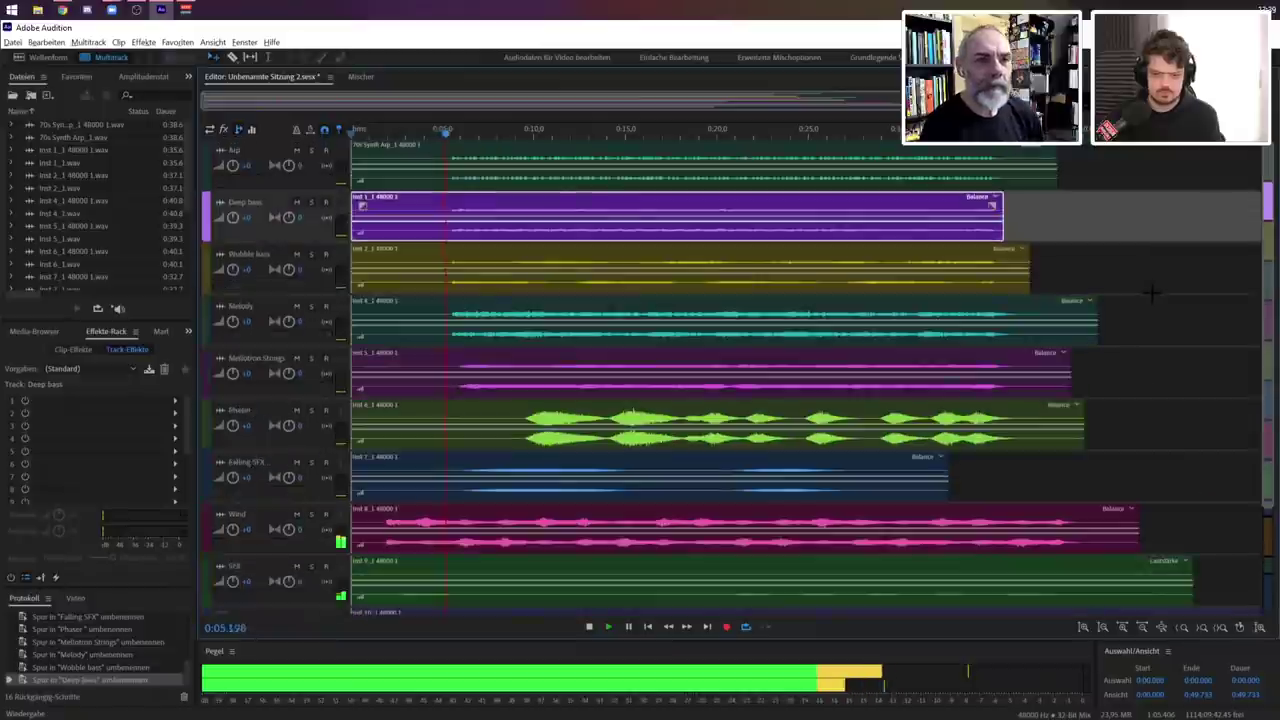
scroll(1150, 292, down, 3)
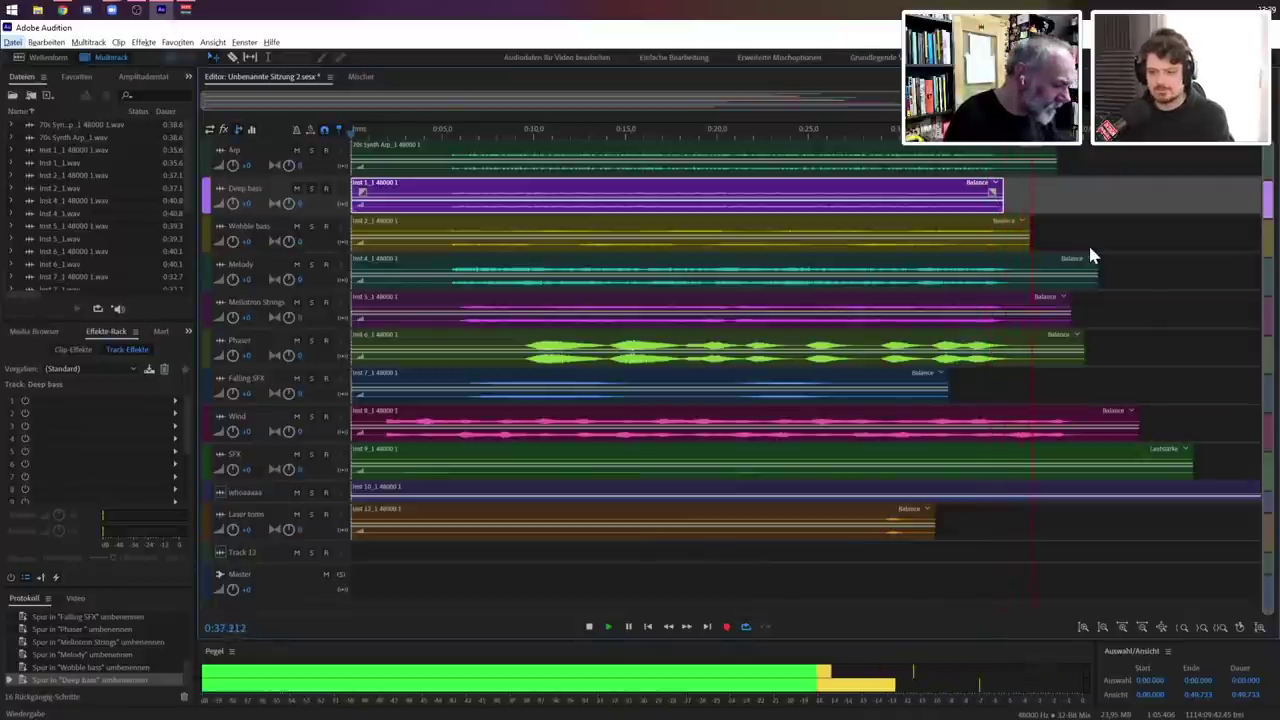
key(space)
click(977, 250)
key(space)
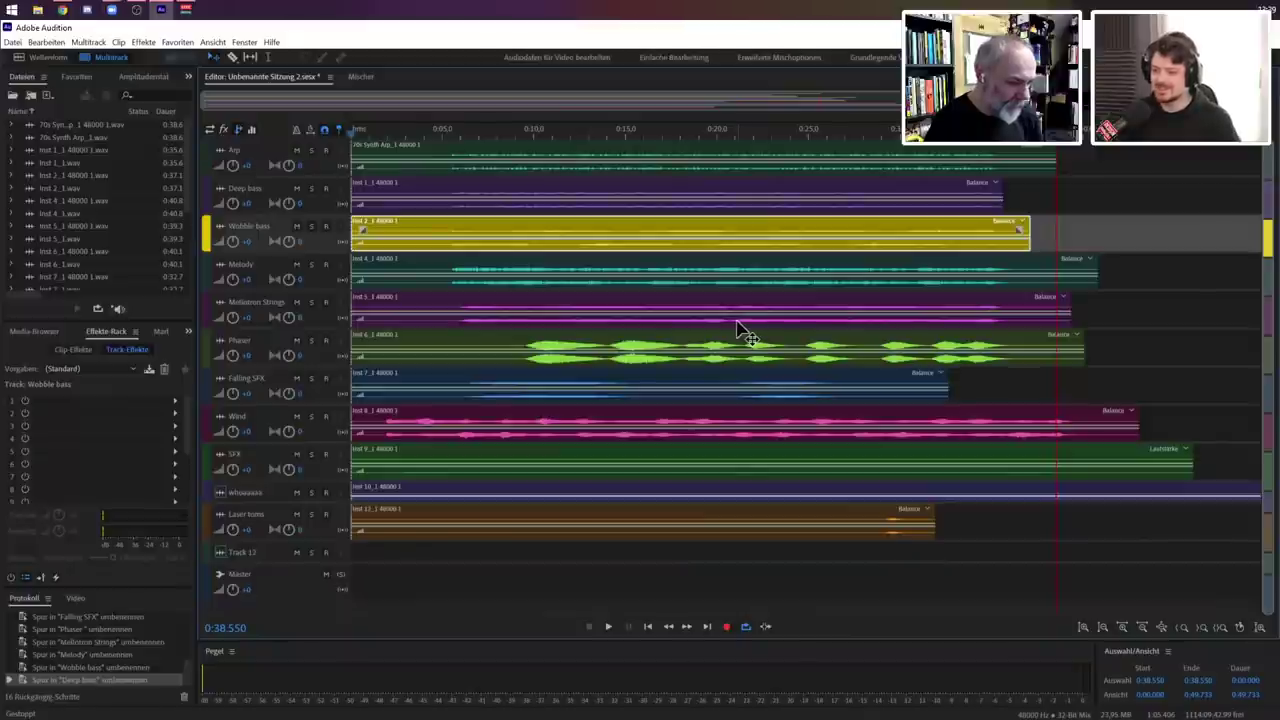
Solo the Phaser track, listen to it from about 0:09.866, and turn its solo off.
click(311, 340)
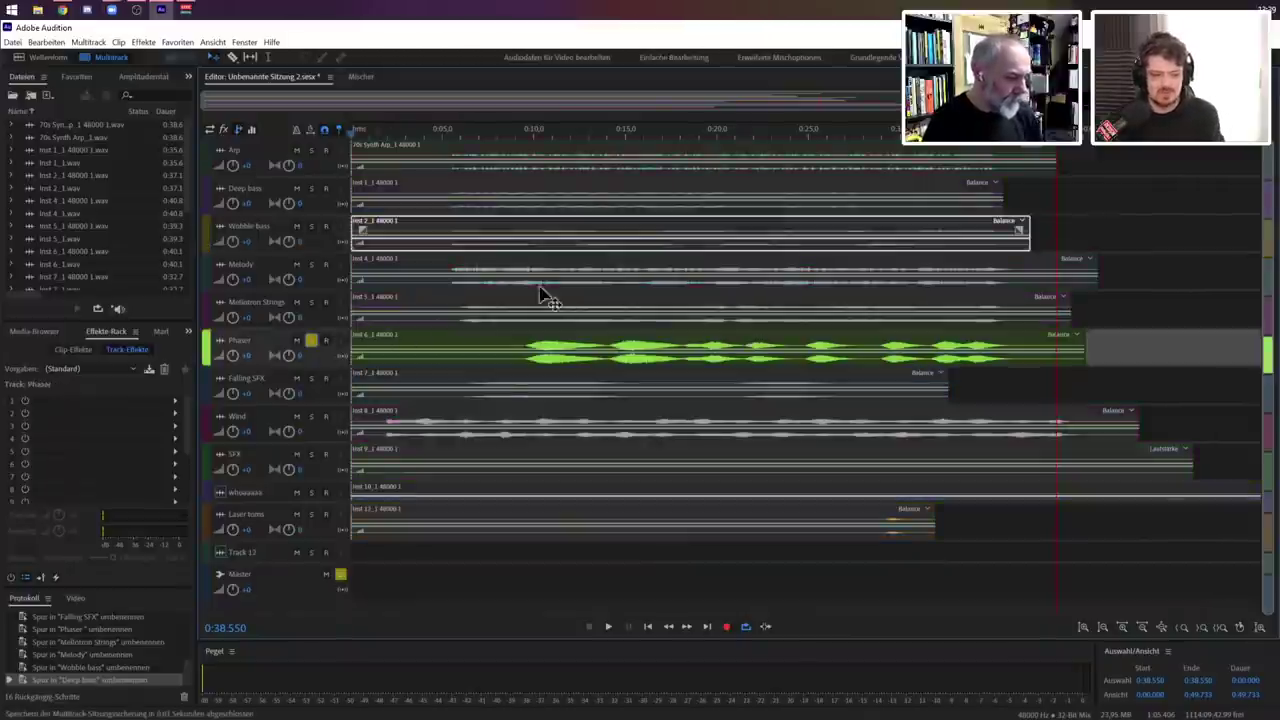
click(538, 129)
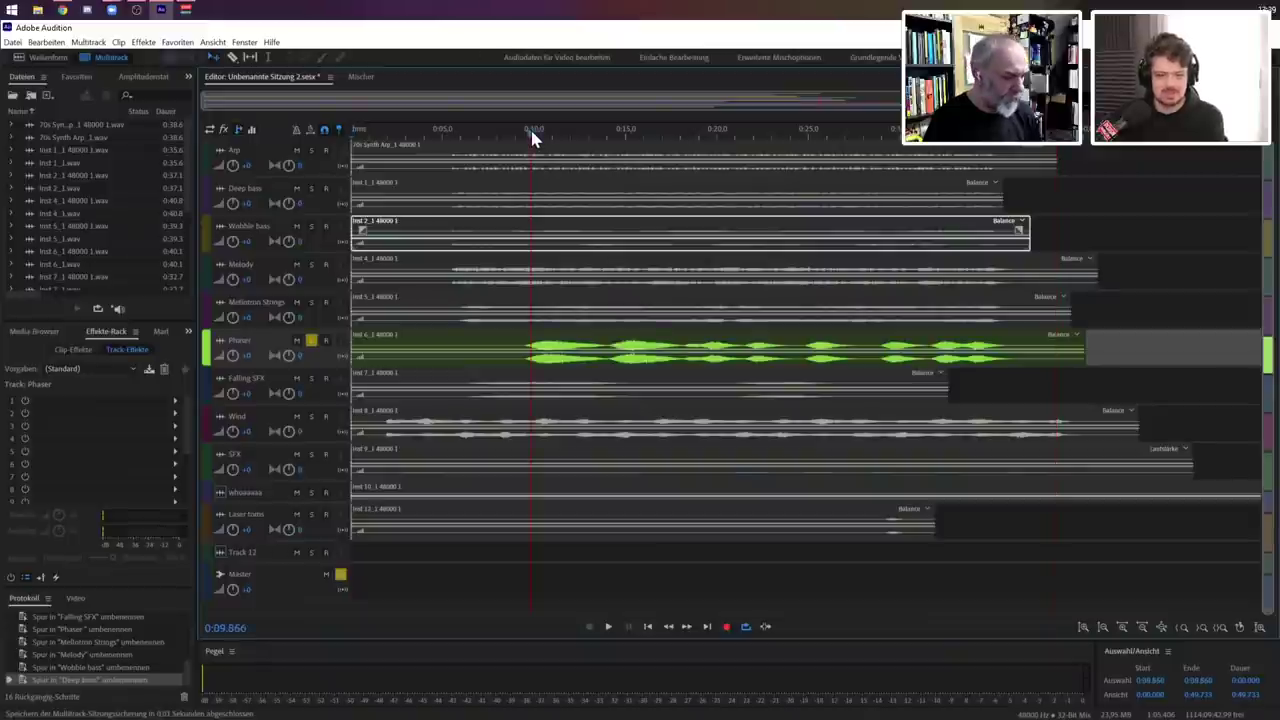
key(space)
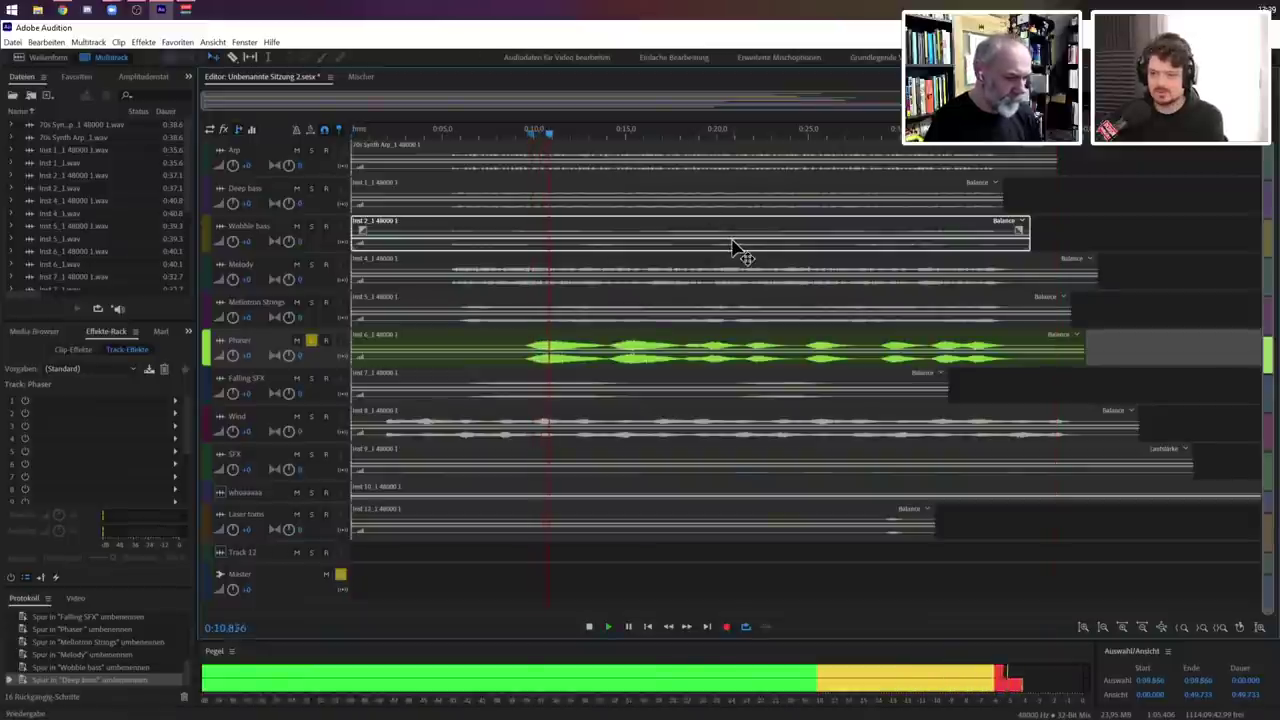
key(space)
click(311, 340)
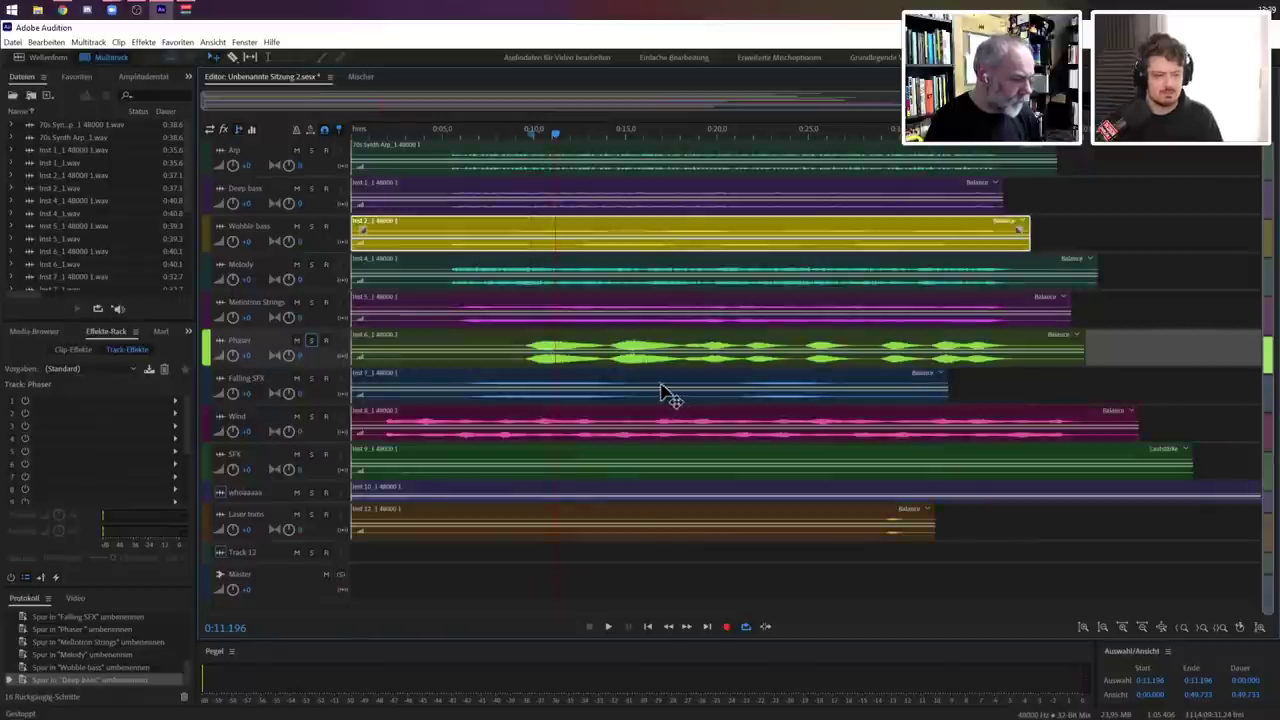
Briefly solo the Arp track, listen to the Deep bass track in solo, and turn solo off on both.
click(311, 150)
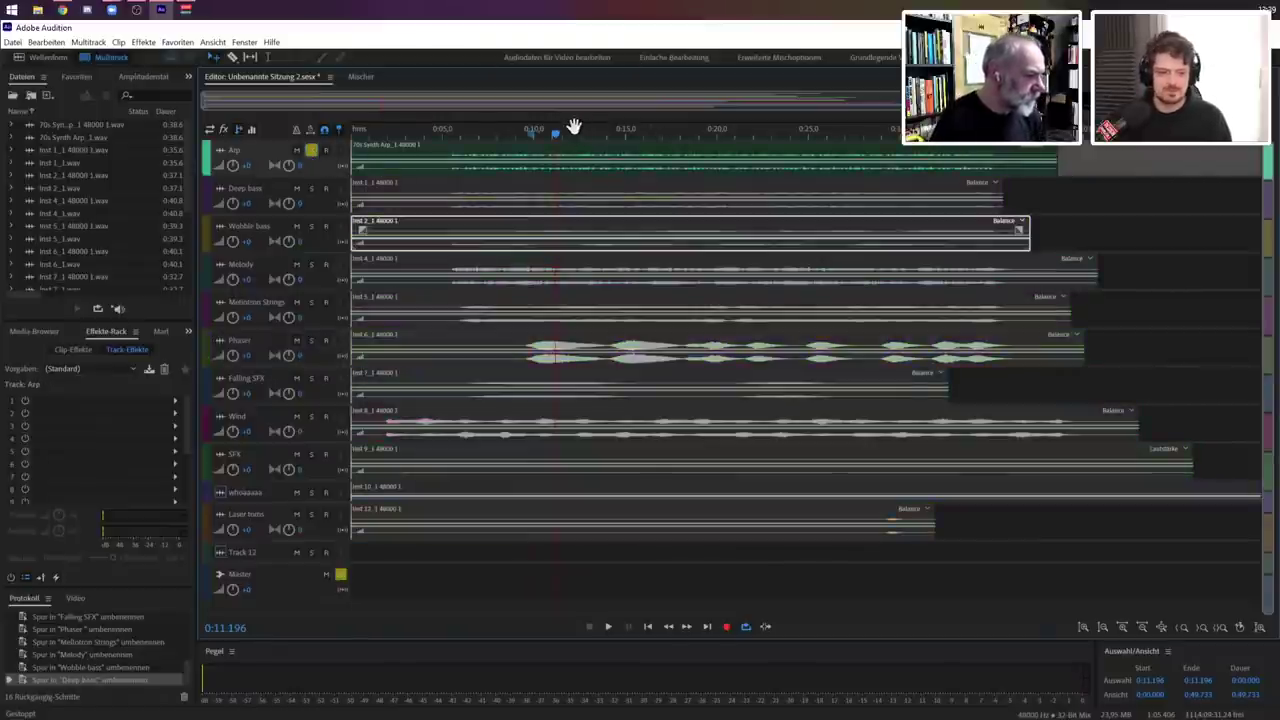
click(311, 150)
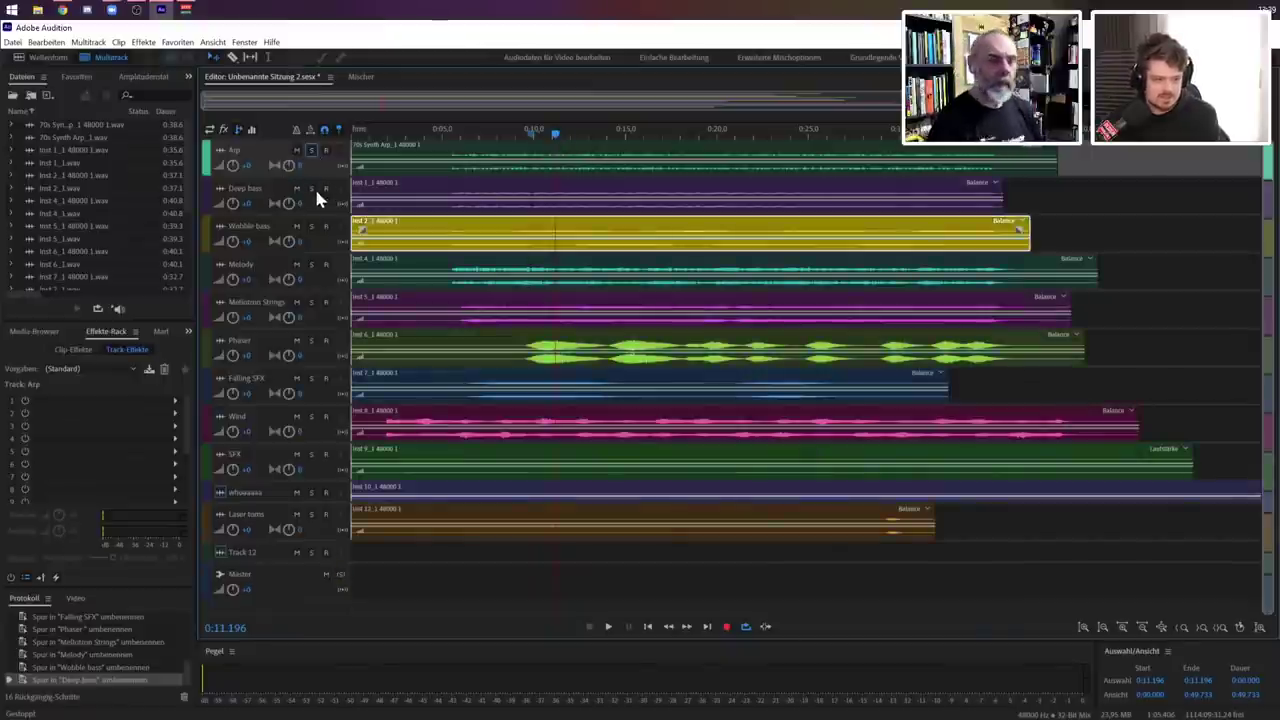
click(311, 186)
key(space)
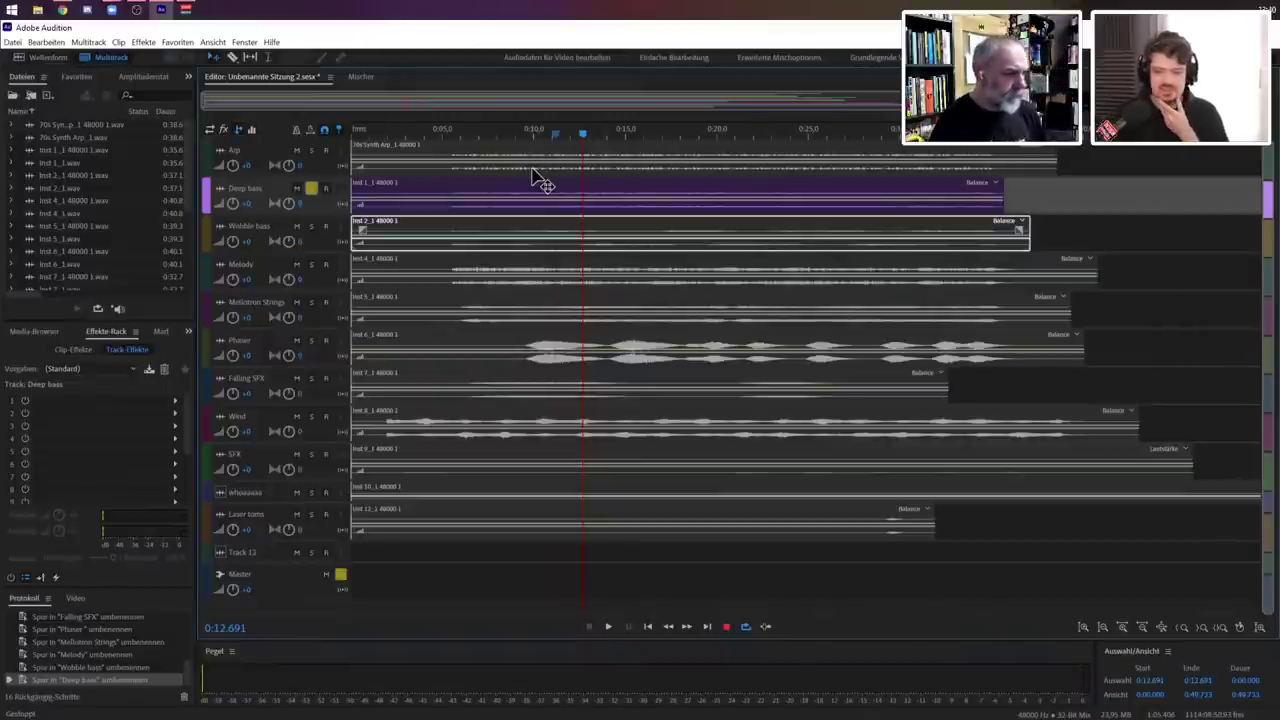
click(311, 189)
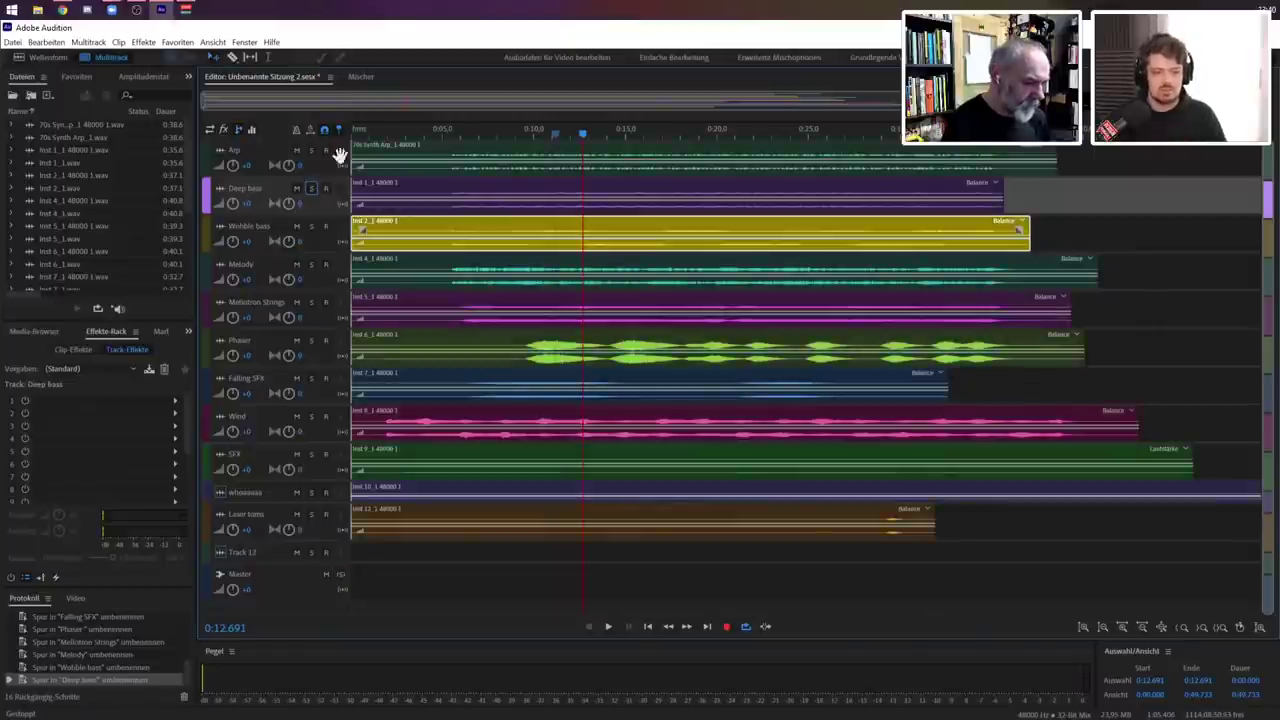
Open the mixer and slightly adjust the Deep bass track's volume fader.
click(360, 78)
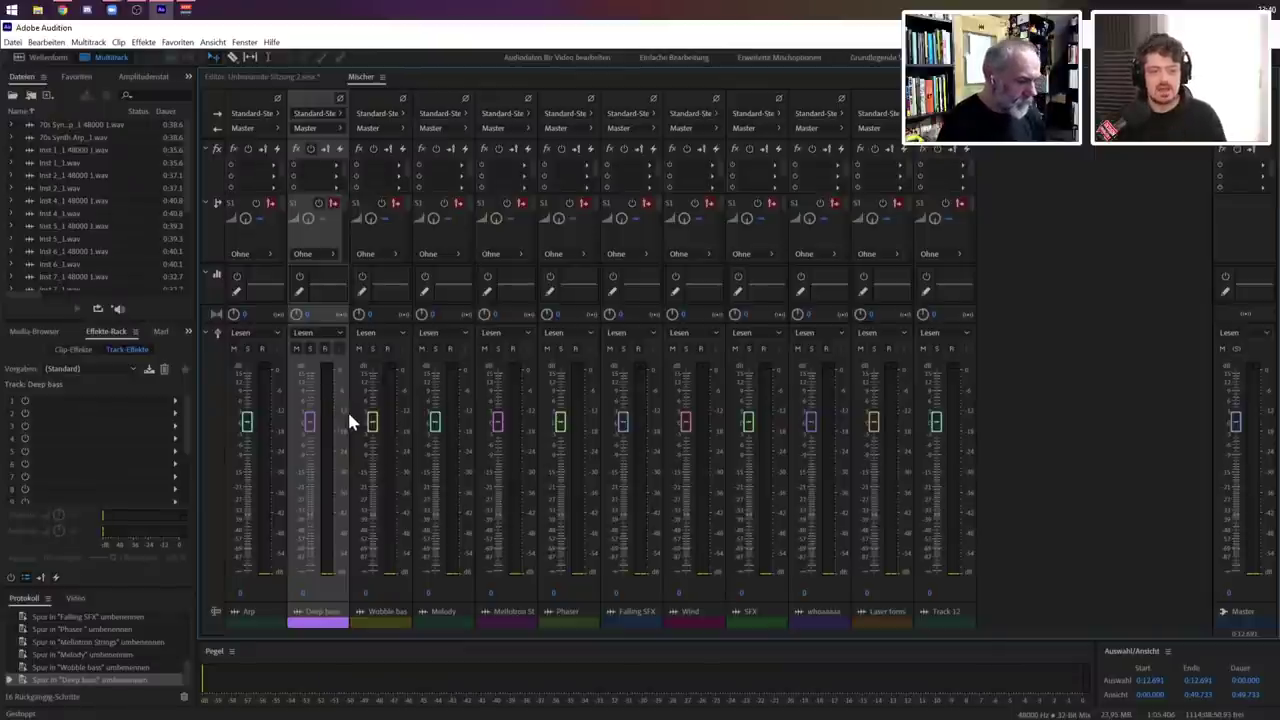
mouse_move(308, 423)
mouse_down()
mouse_move(309, 529)
mouse_move(307, 428)
mouse_up()
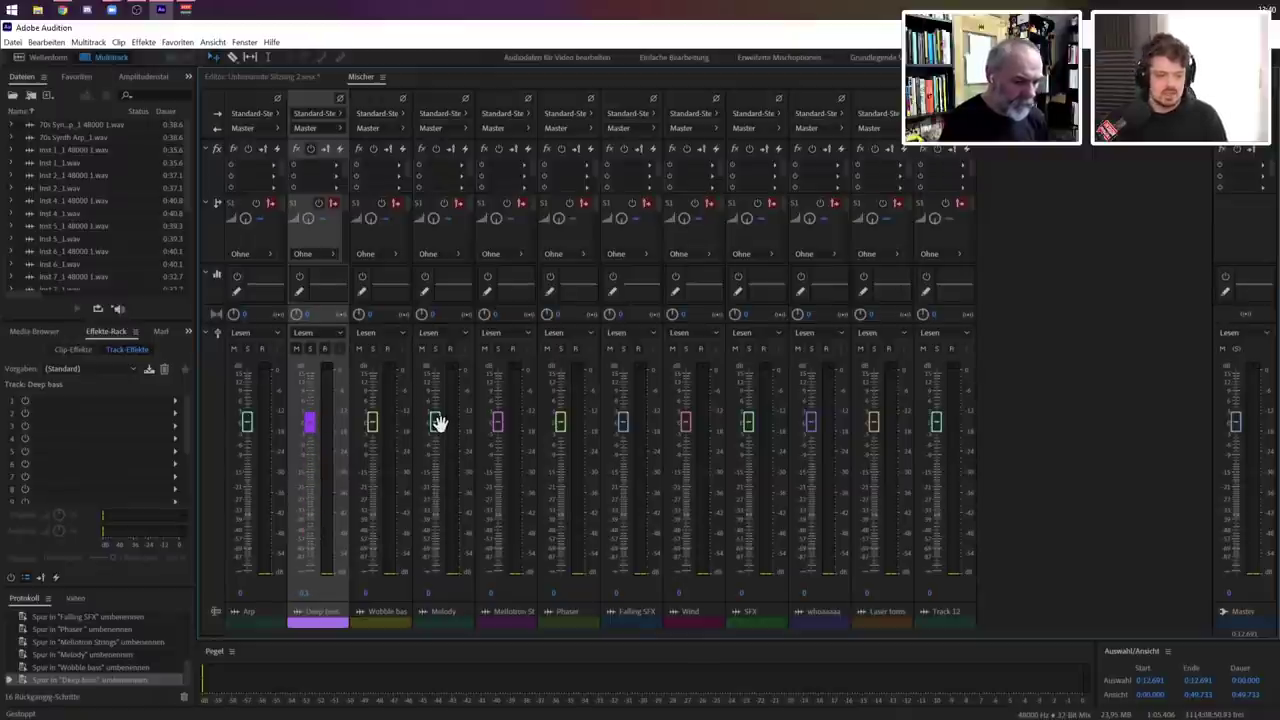
Lower the Phaser track to -17.4 dB, SFX to -14.2 dB and Wind to -12 dB, and raise Deep bass to +4.7 dB.
drag(560, 425, 560, 457)
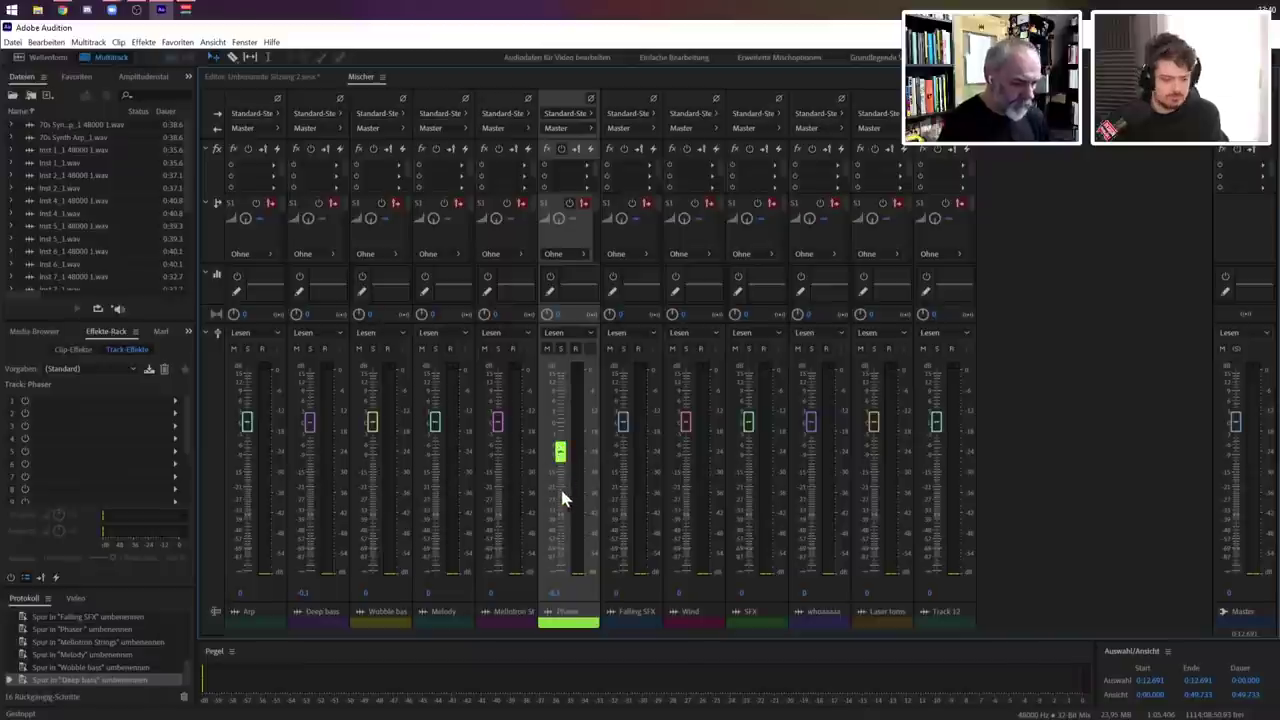
drag(576, 452, 565, 483)
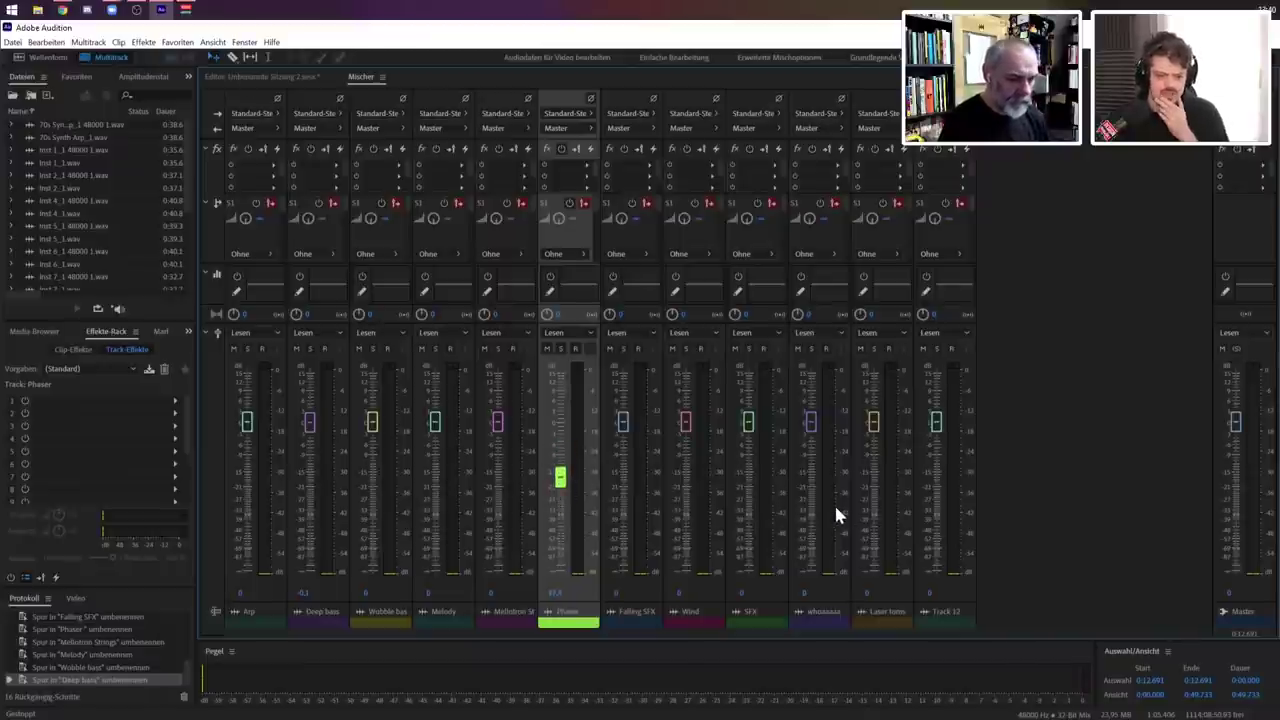
drag(748, 423, 748, 466)
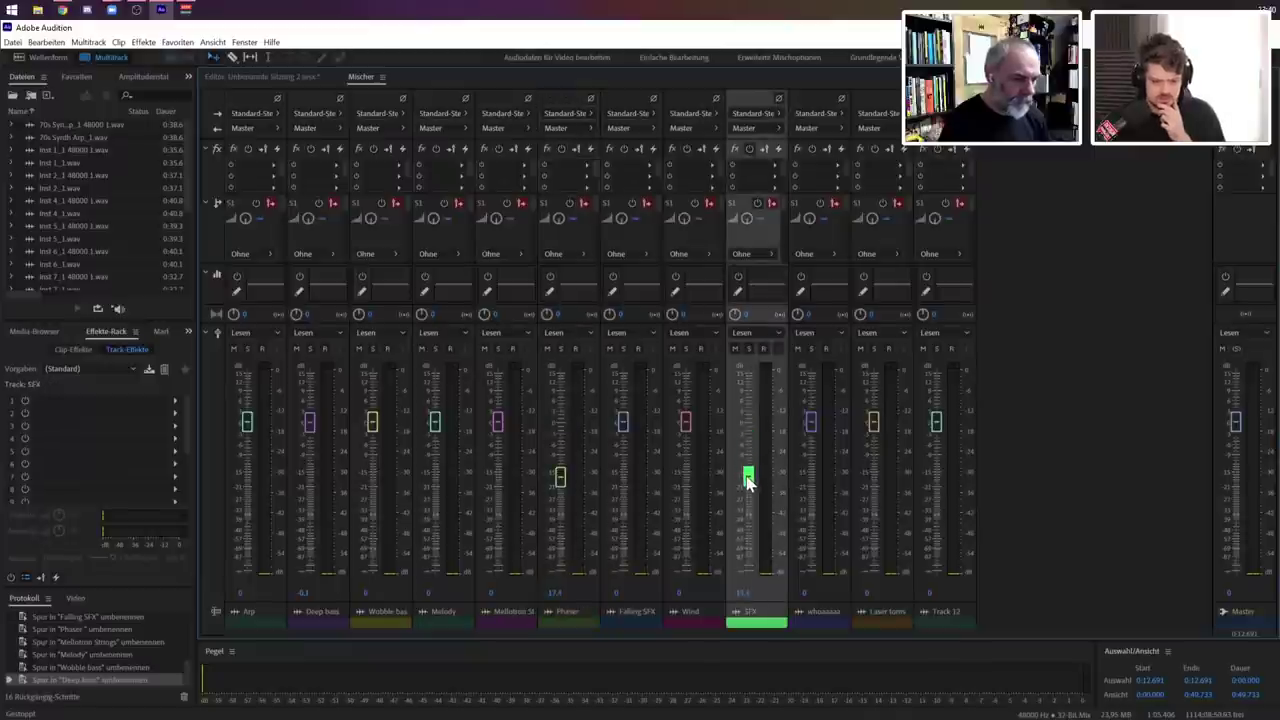
drag(686, 421, 687, 463)
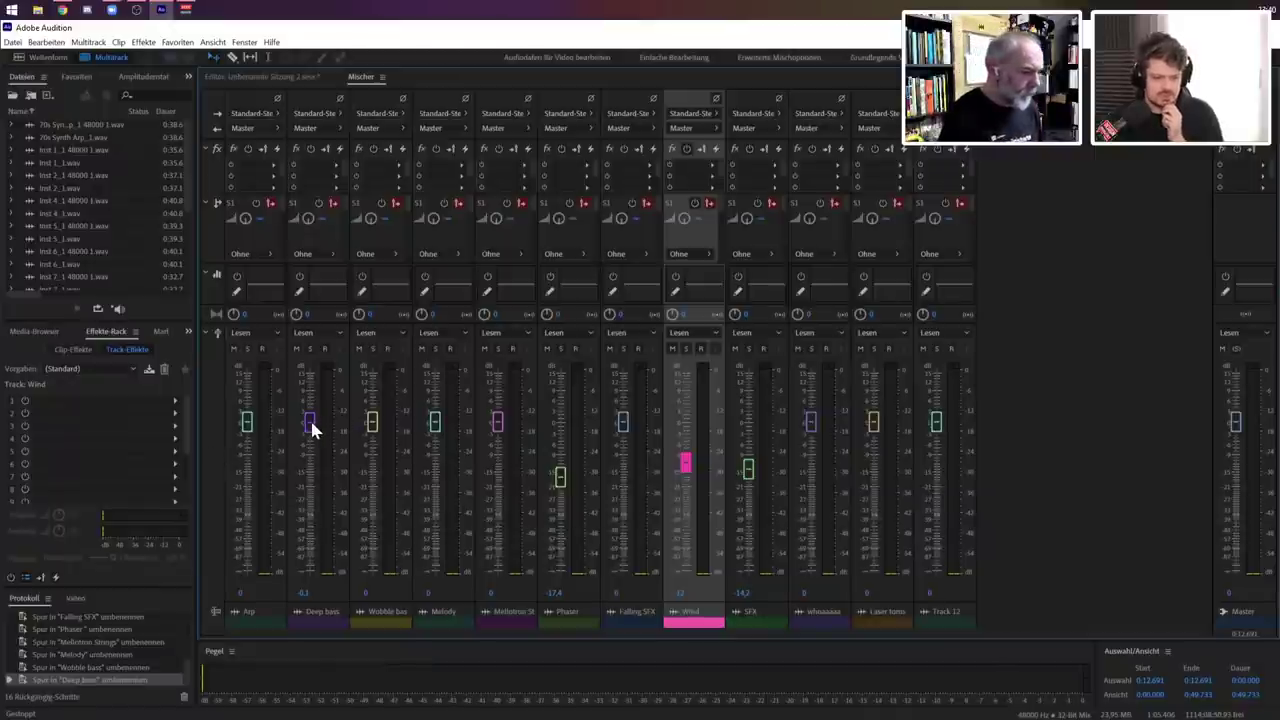
drag(312, 428, 312, 422)
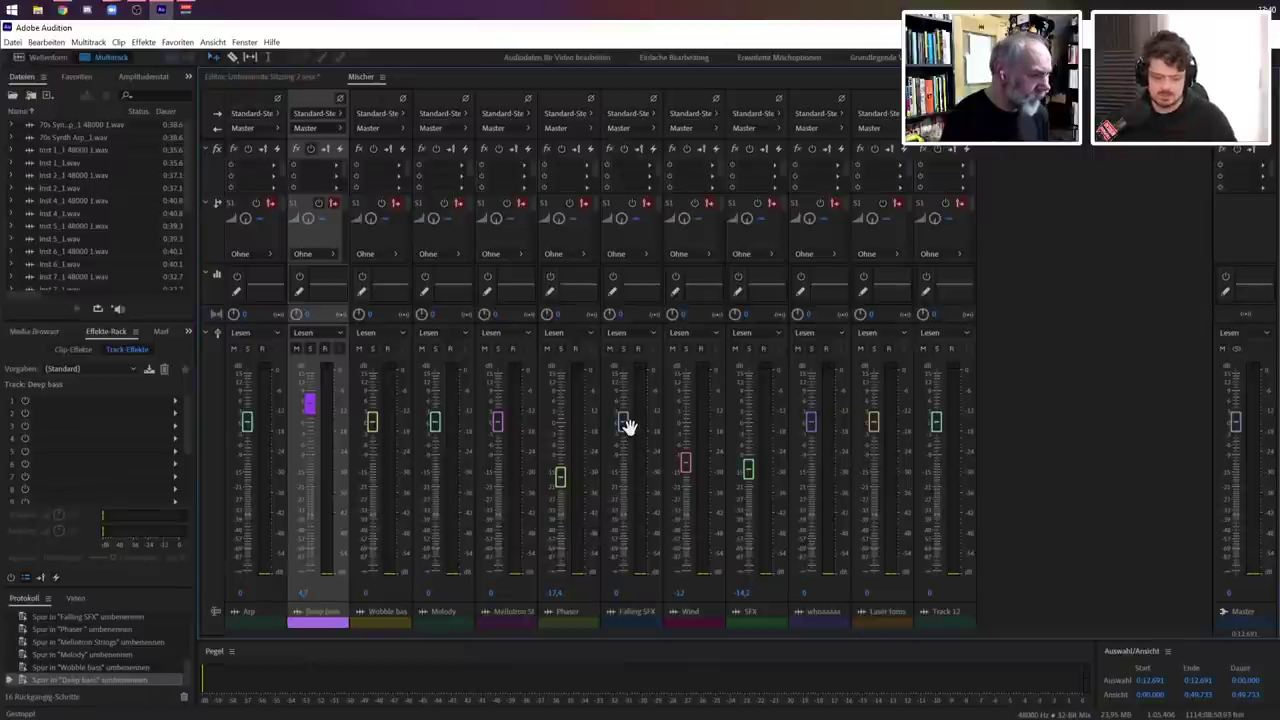
Play the mix in the editor from about 0:02.257 while setting Phaser to -34.5 dB, Arp to +1.8 dB and Deep bass to +7.2 dB.
click(262, 80)
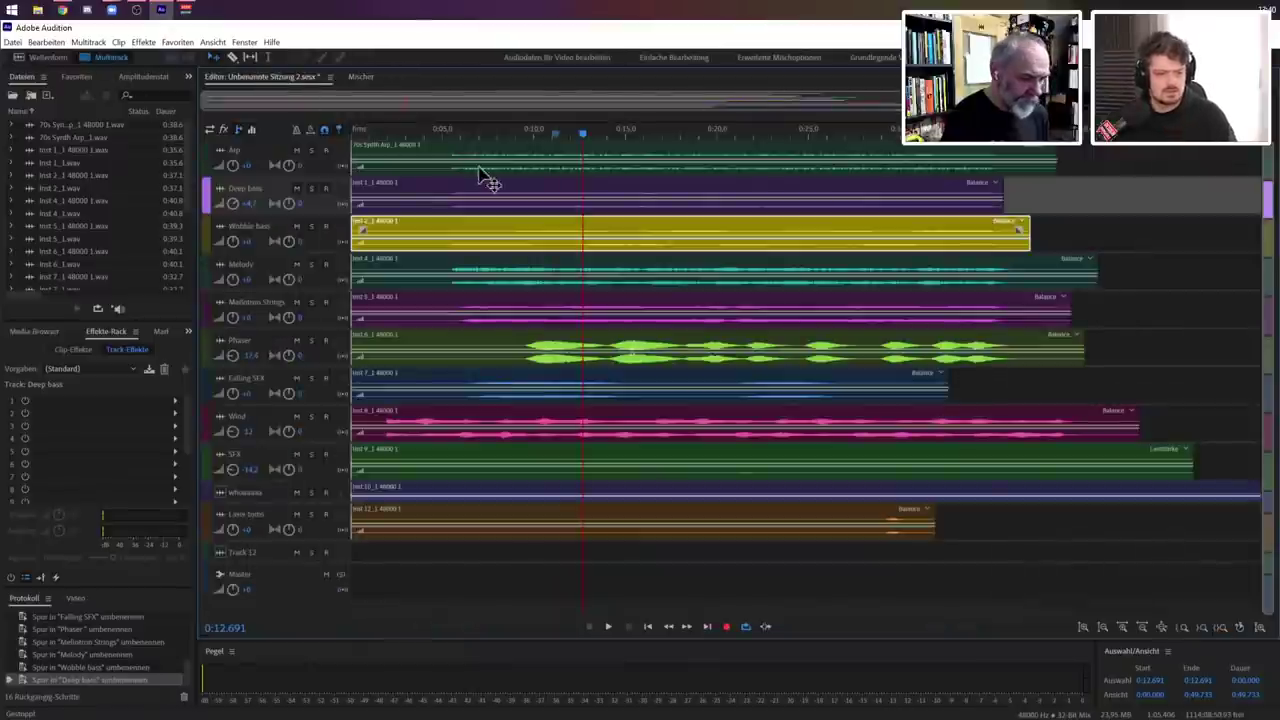
drag(497, 127, 397, 143)
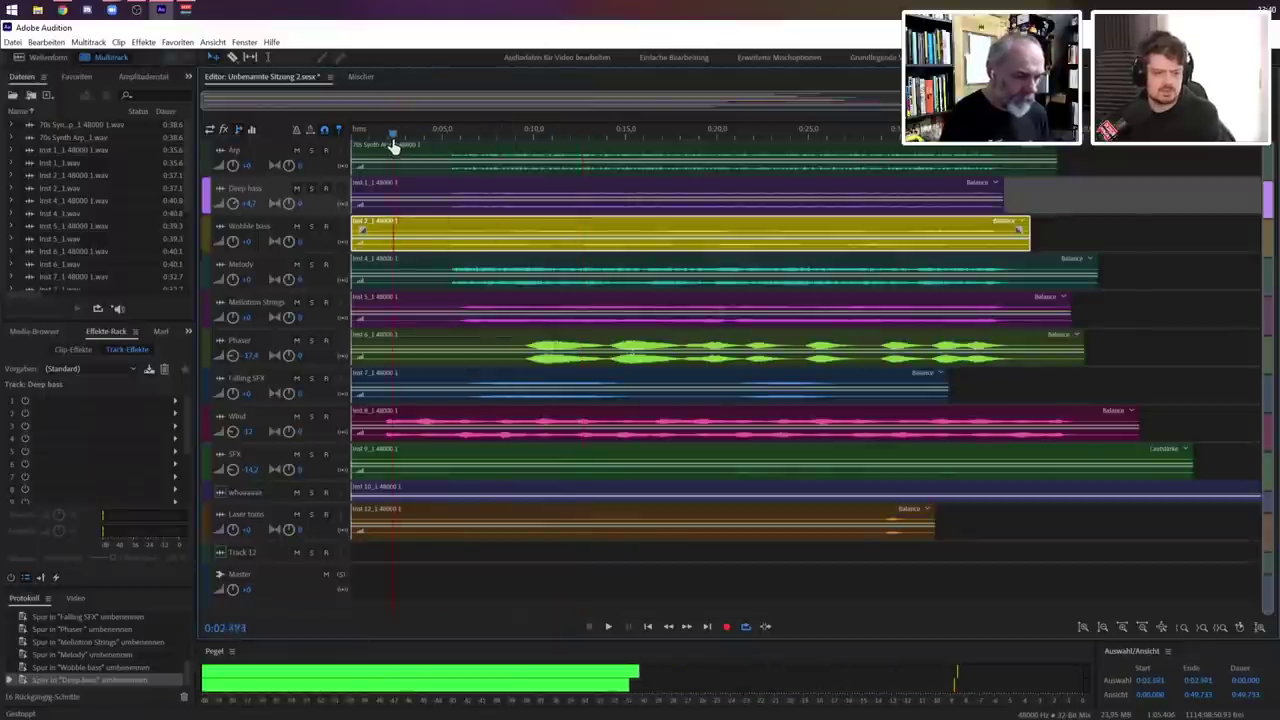
key(space)
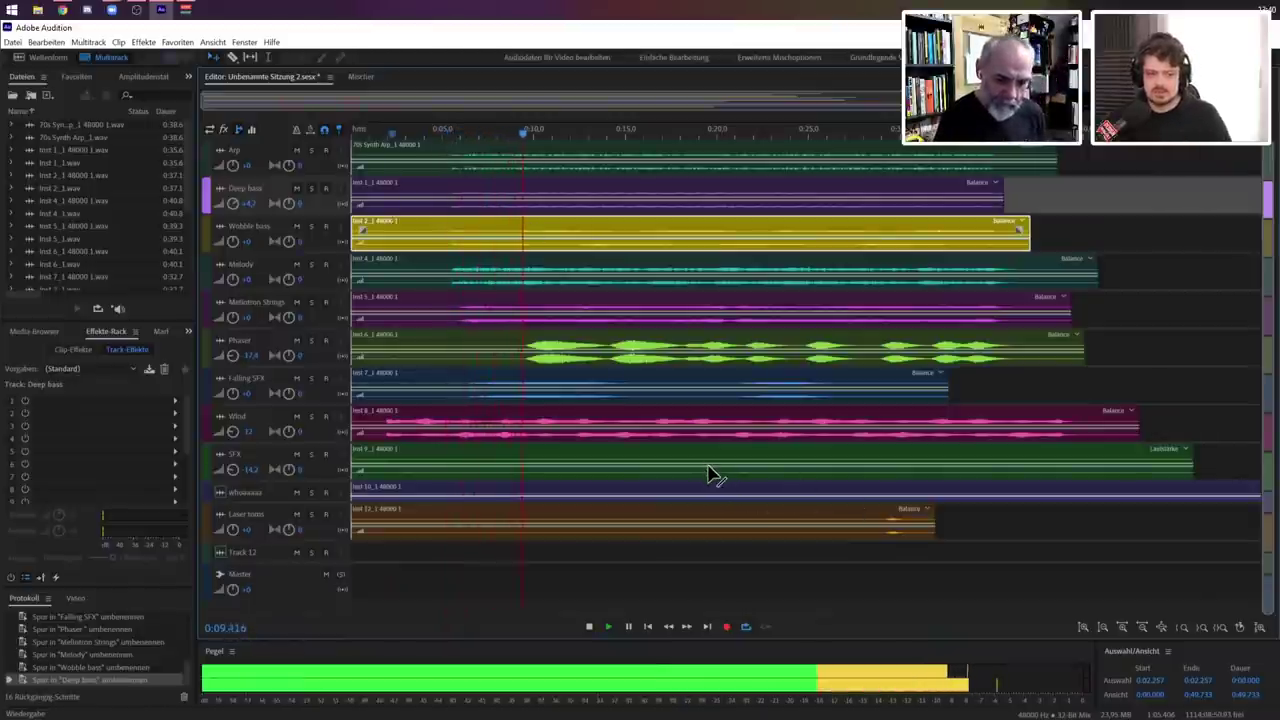
drag(228, 358, 250, 165)
click(236, 204)
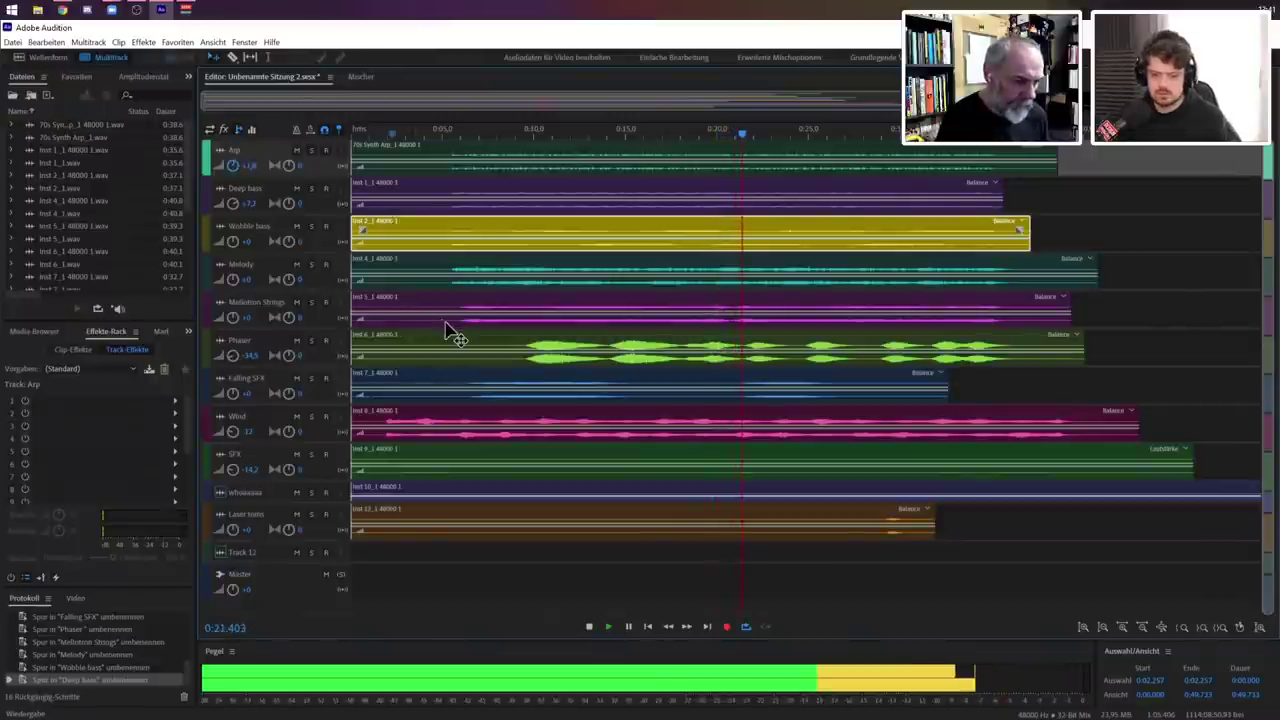
key(space)
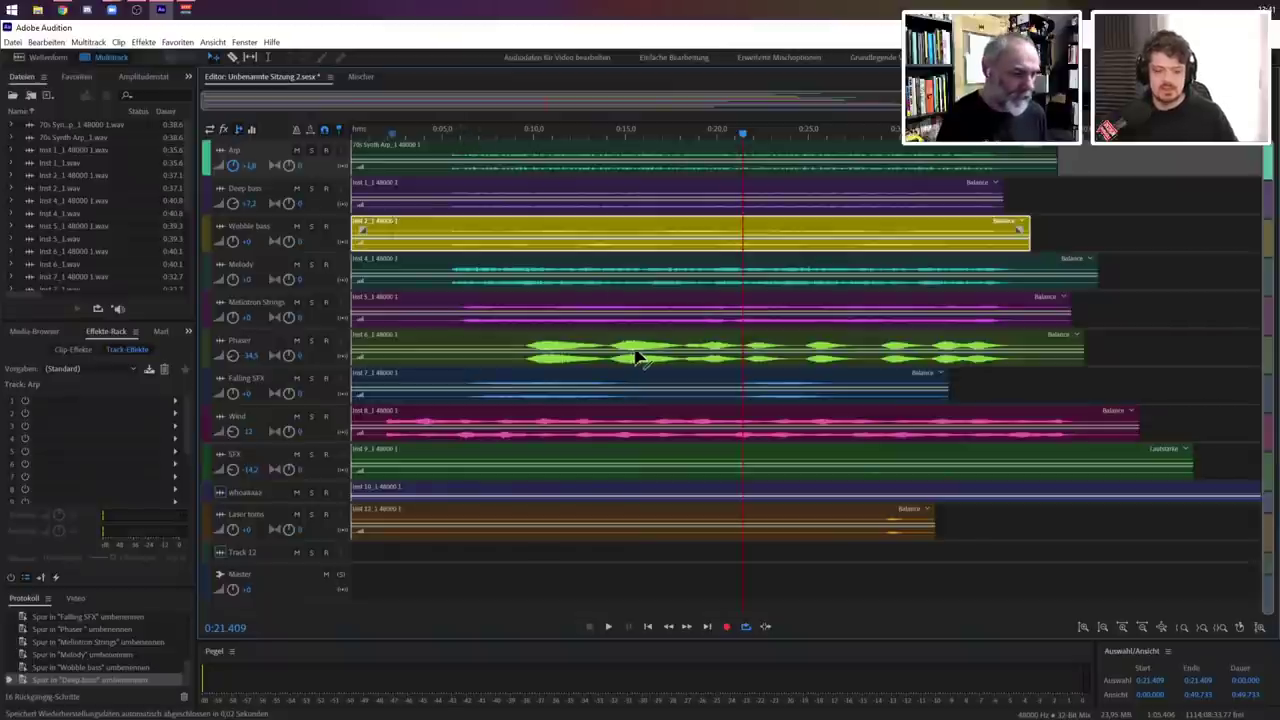
Select the Phaser clip and the Deep bass clip in turn, and listen briefly to the mix from about 0:04.623.
click(580, 354)
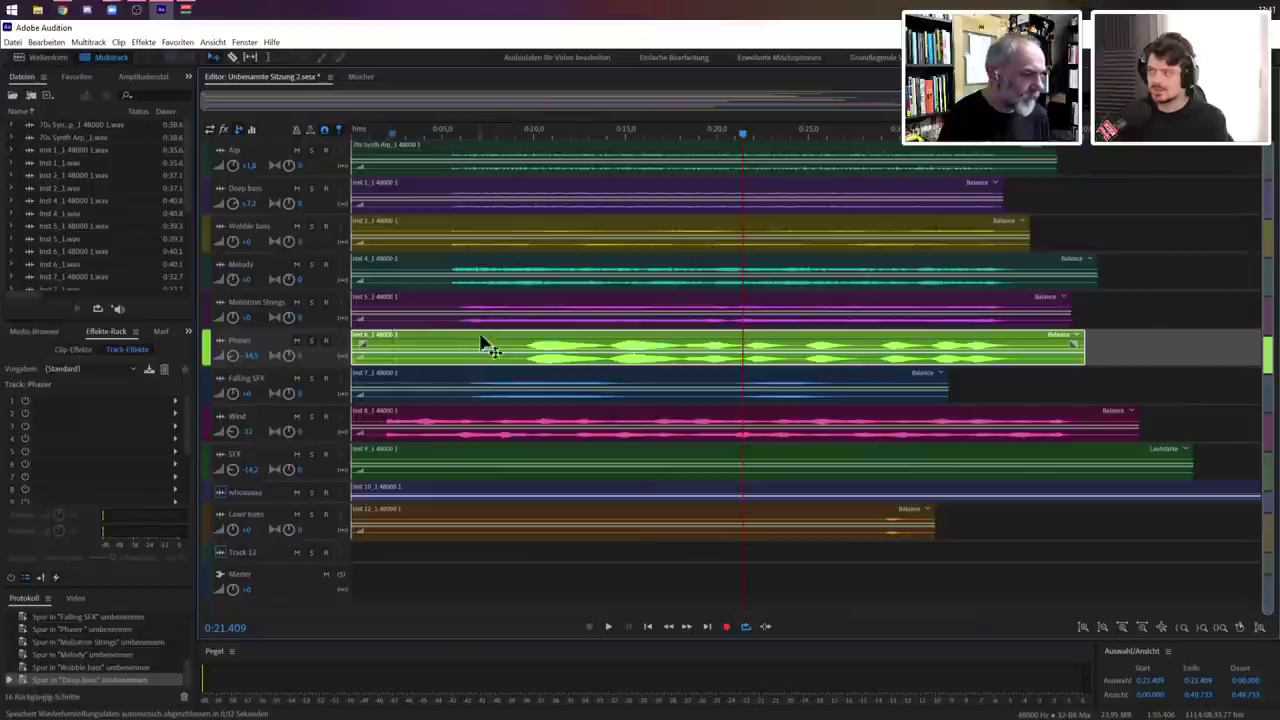
click(446, 192)
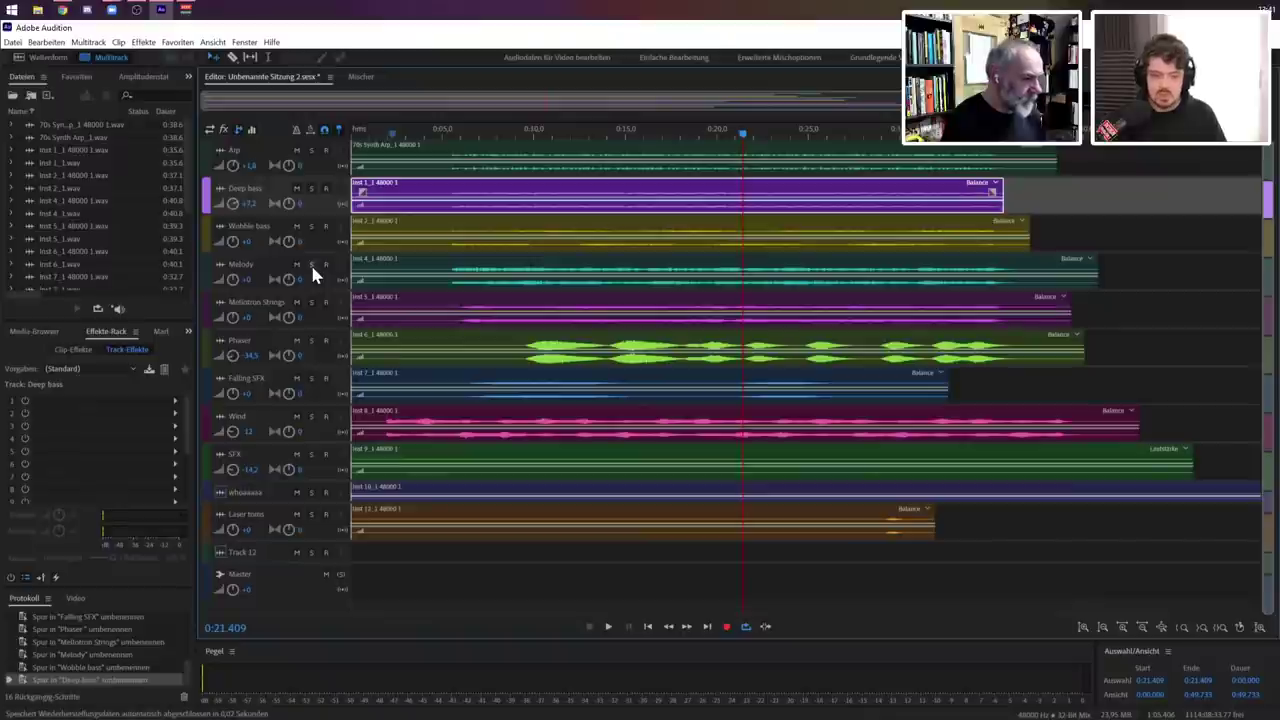
click(433, 128)
key(space)
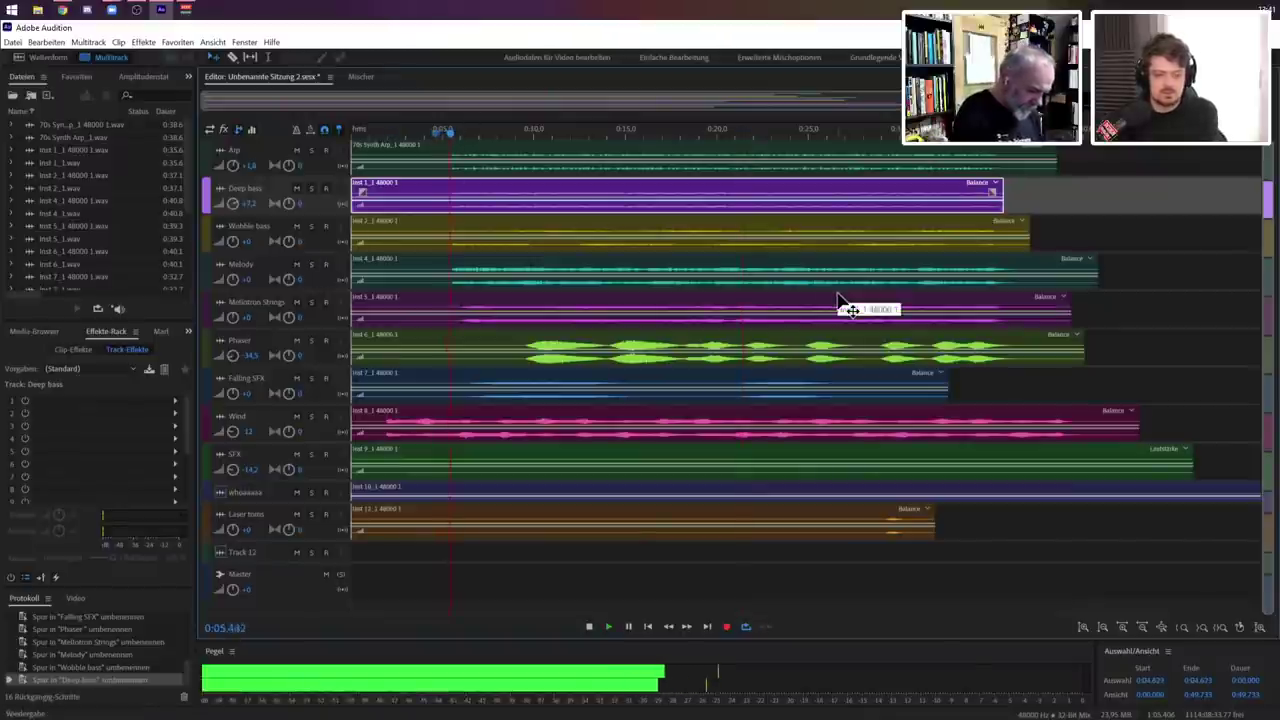
key(space)
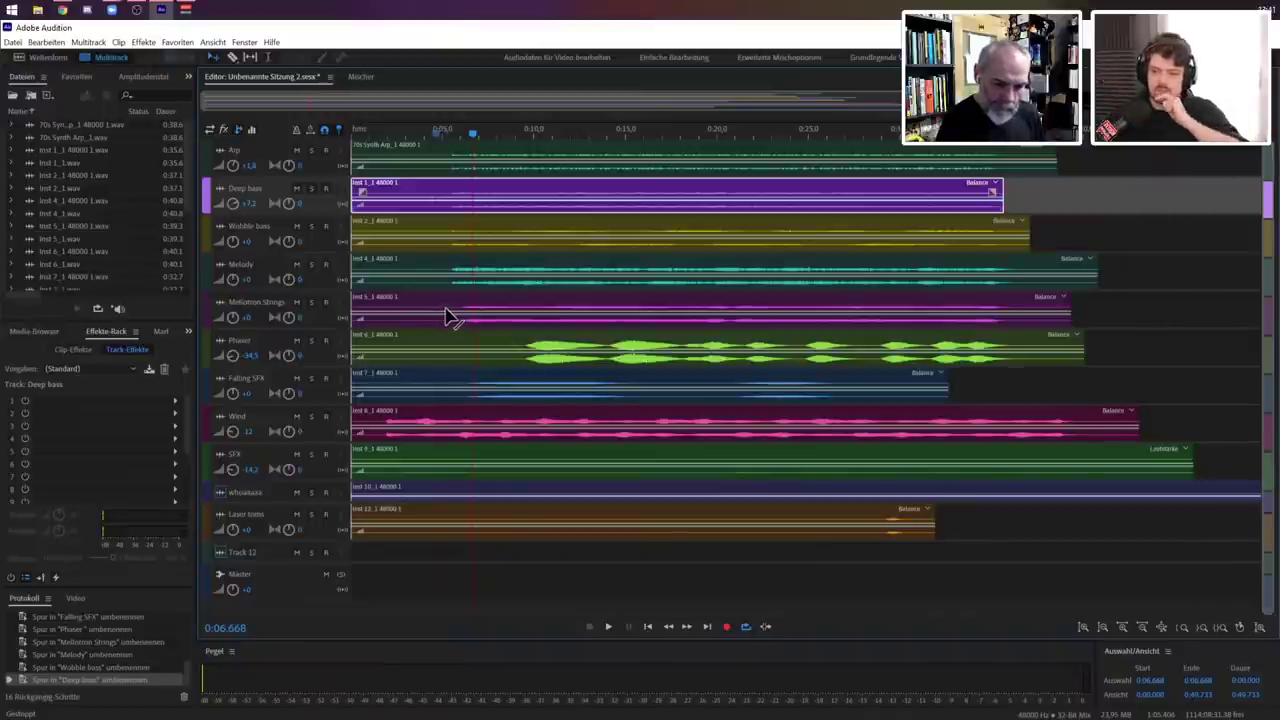
Try a short fade-in at the start of the Melody clip and remove it again.
click(370, 232)
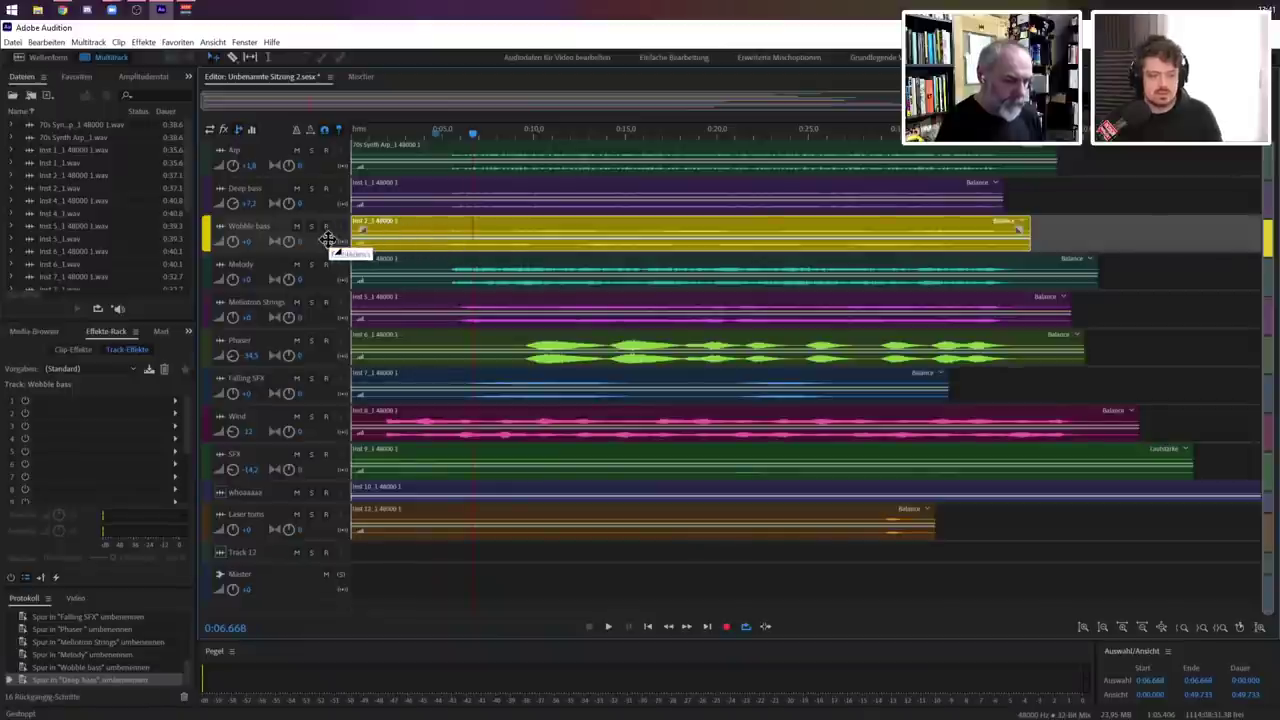
click(450, 273)
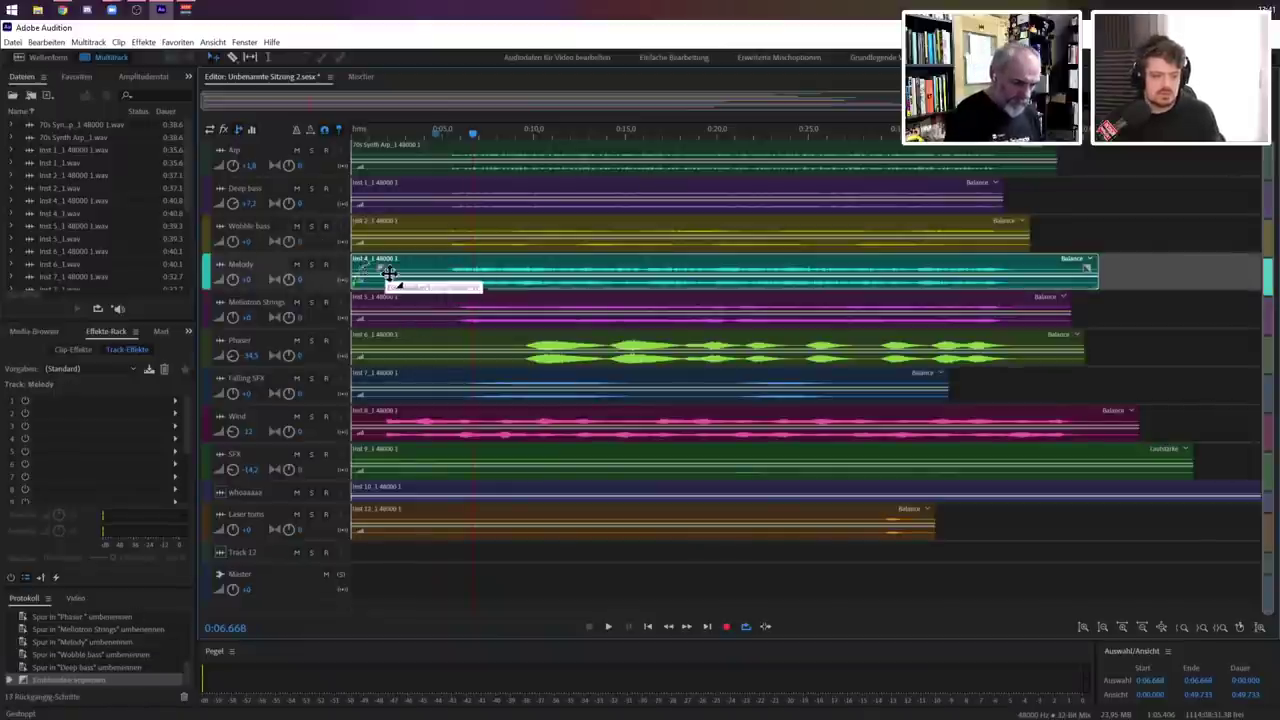
drag(390, 272, 350, 305)
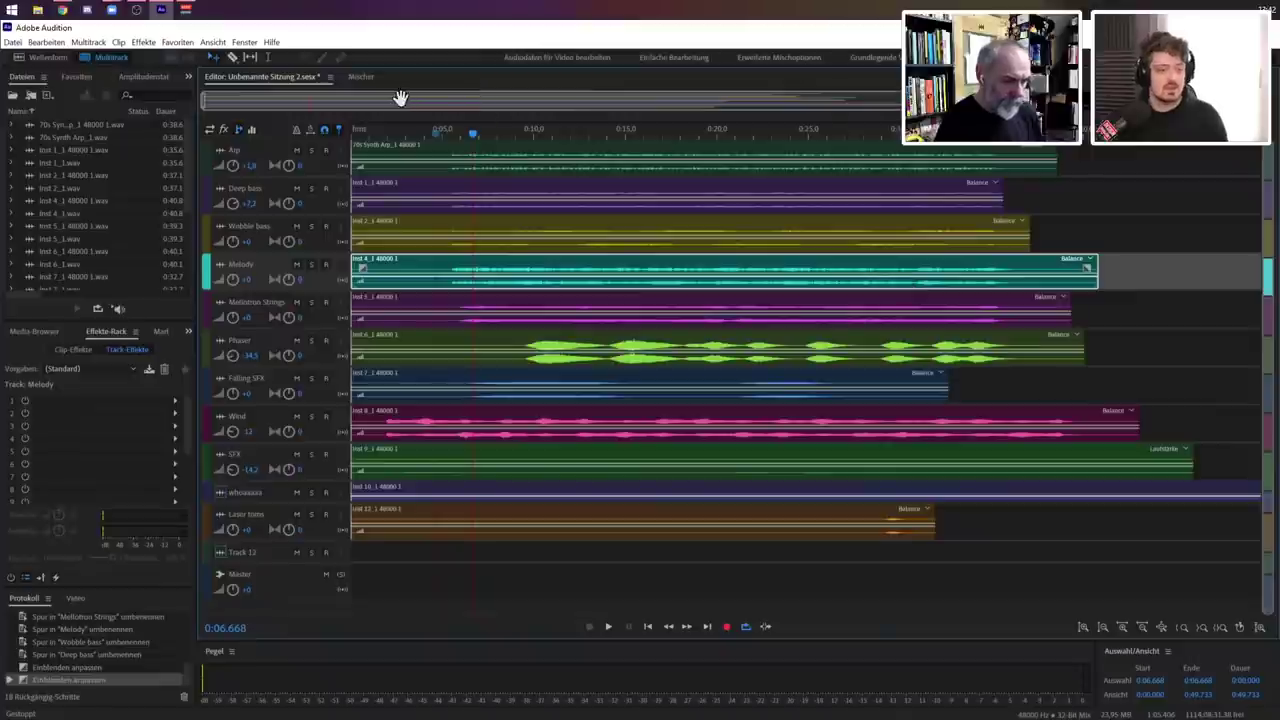
Lower the Melody track's fader to its minimum in the mixer and set the track's automation mode to Latch.
click(361, 77)
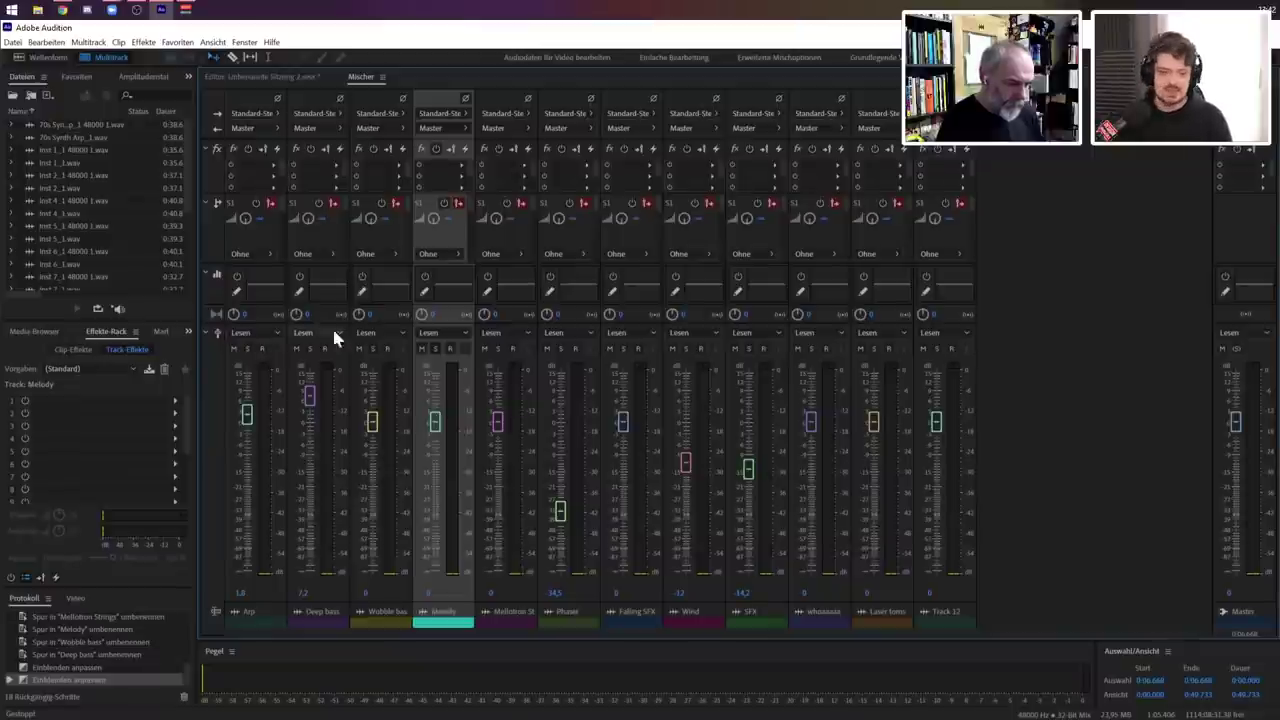
click(455, 334)
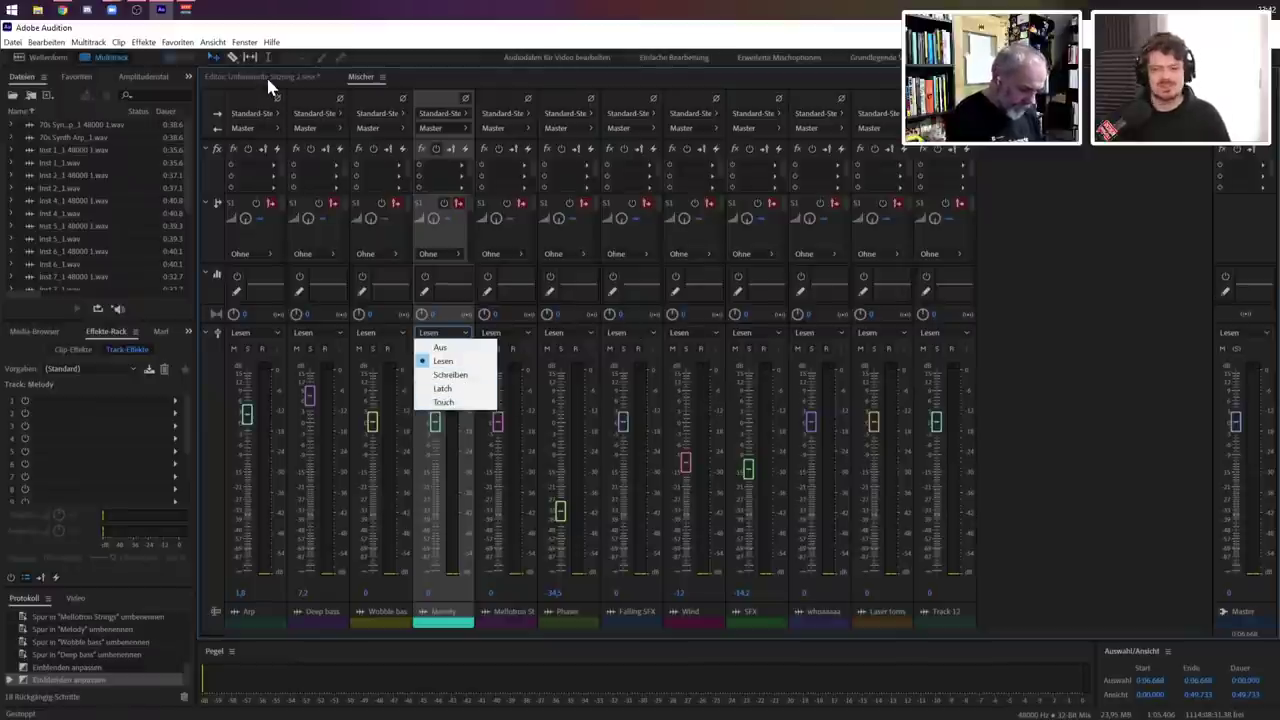
click(515, 595)
drag(440, 435, 443, 587)
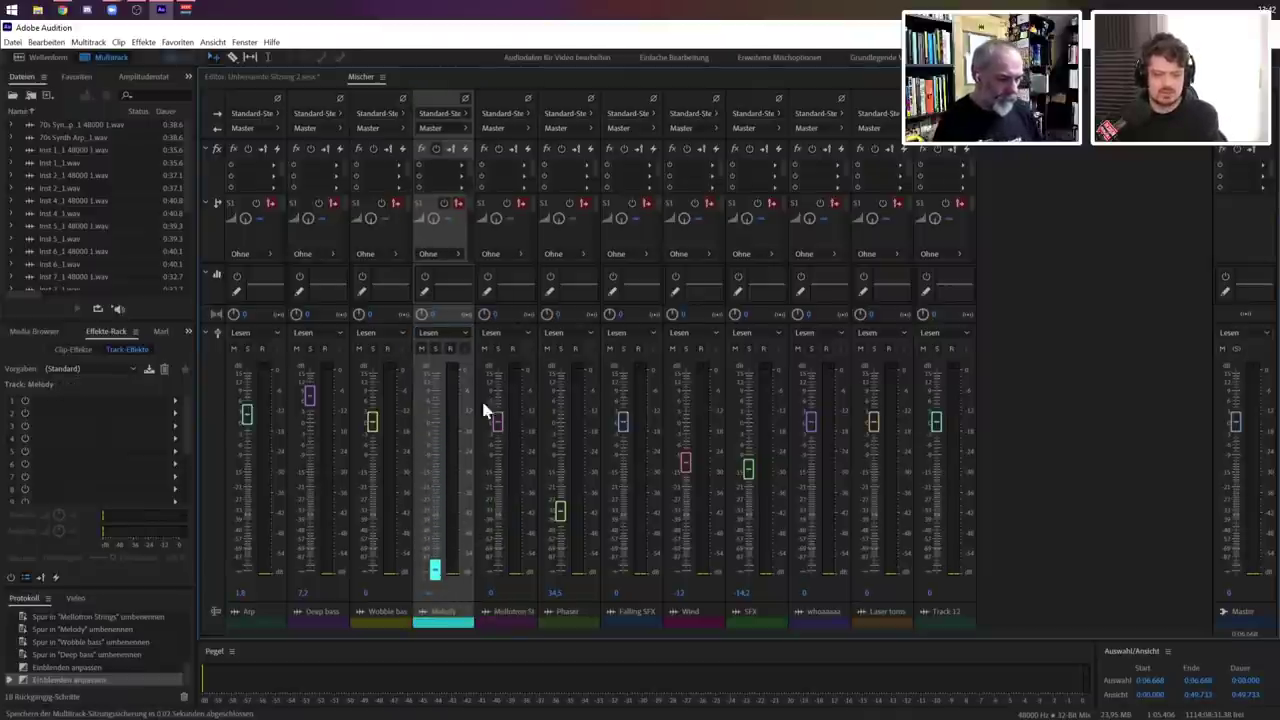
click(449, 331)
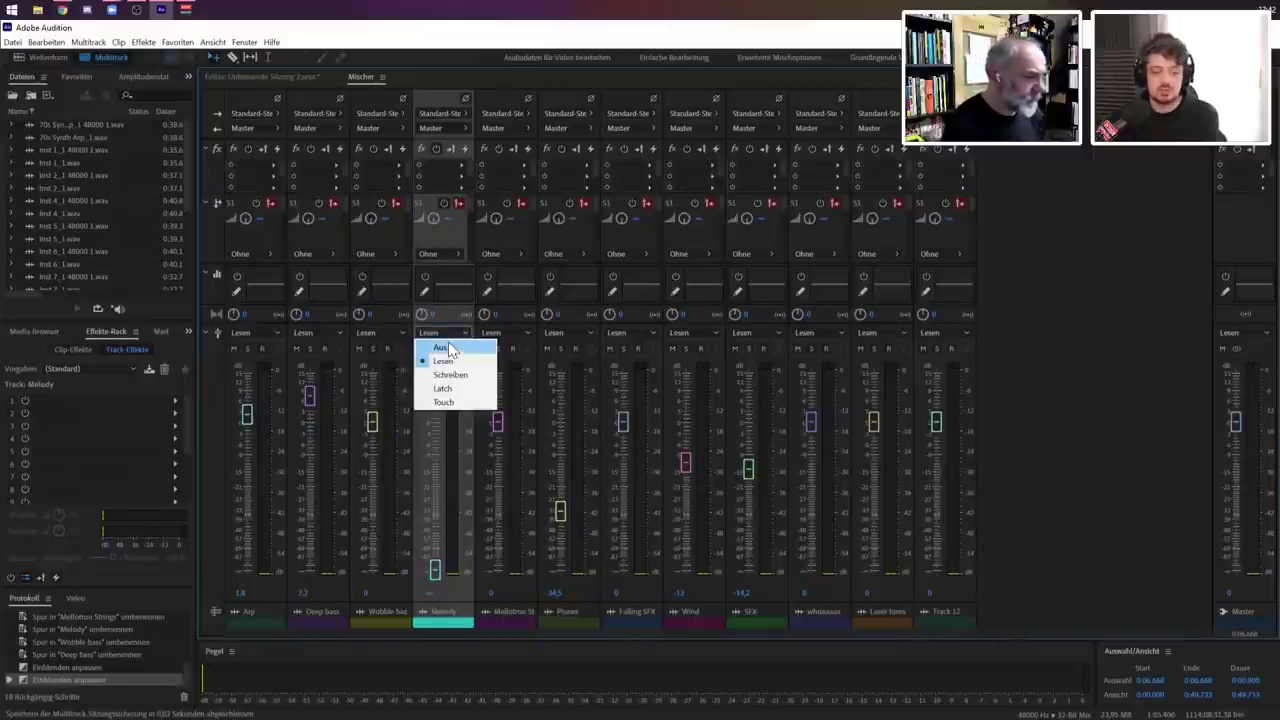
click(444, 388)
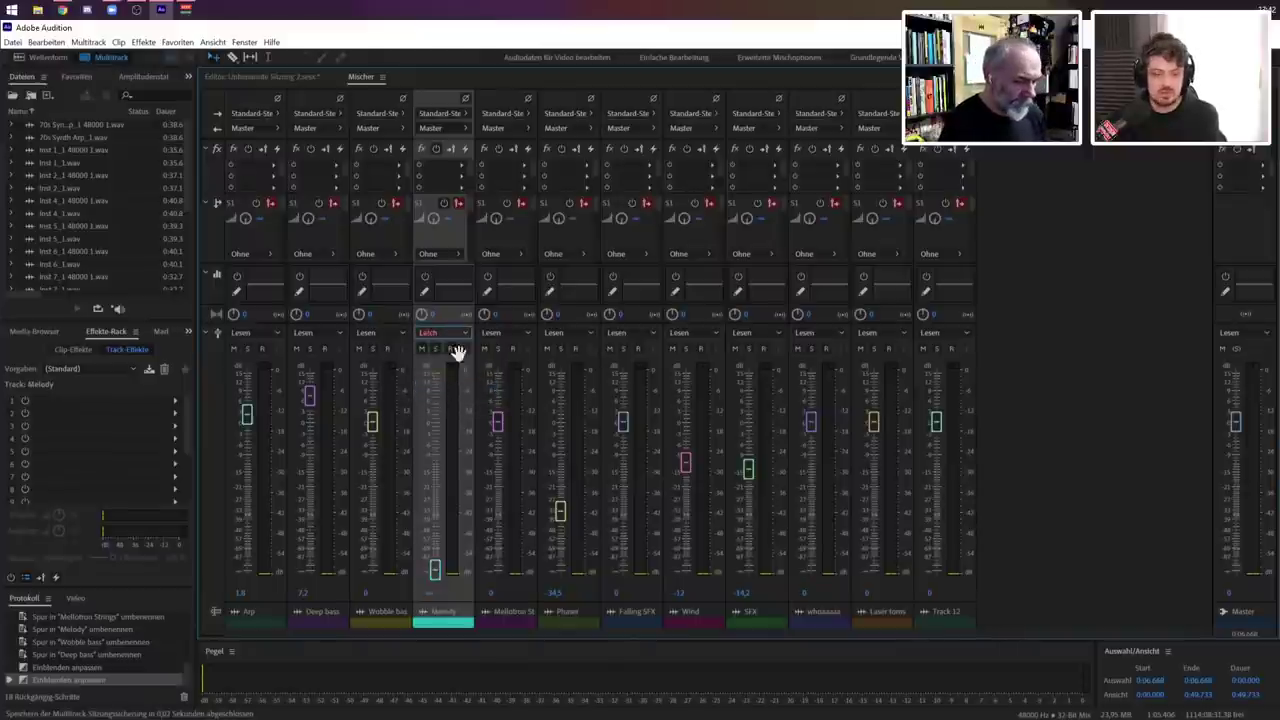
Record a short test of Melody volume automation from 0:06.668 with the fader near its minimum, and return to the editor.
drag(440, 577, 437, 568)
key(space)
key(space)
click(265, 77)
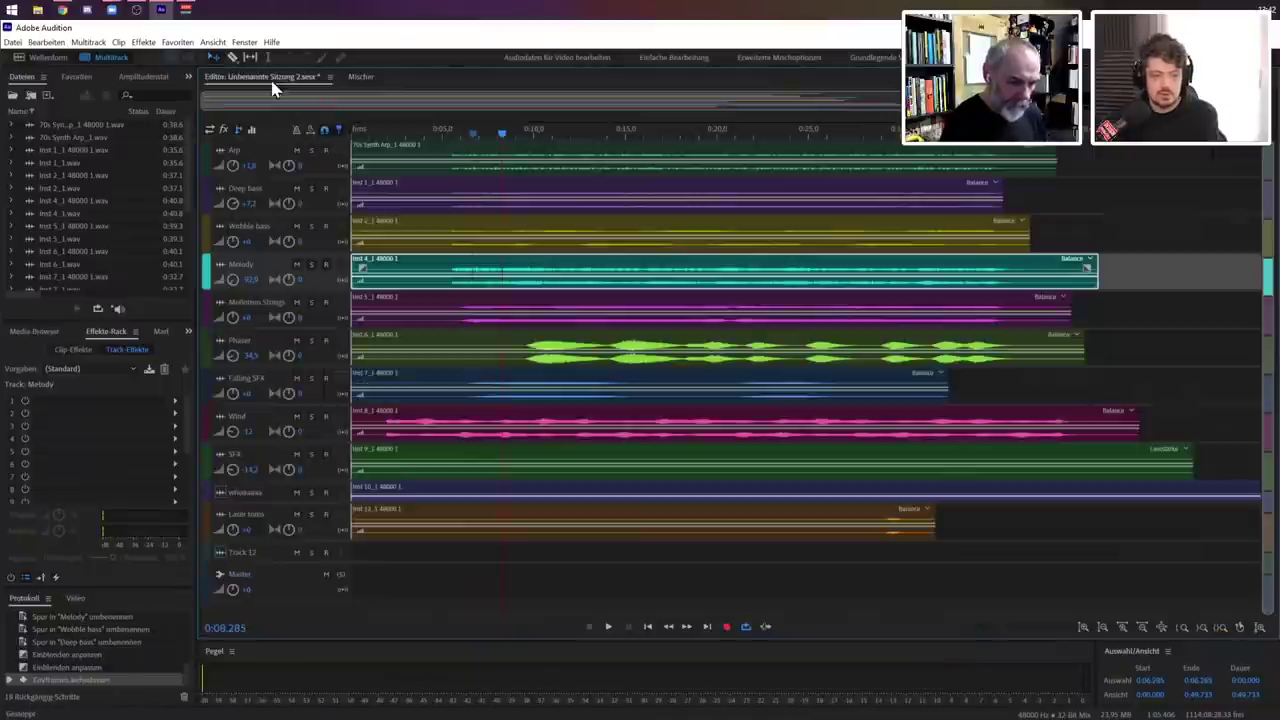
Record Melody volume automation from 0:00.000 by raising its mixer fader from the minimum during playback, and set its automation mode to Lesen.
click(360, 78)
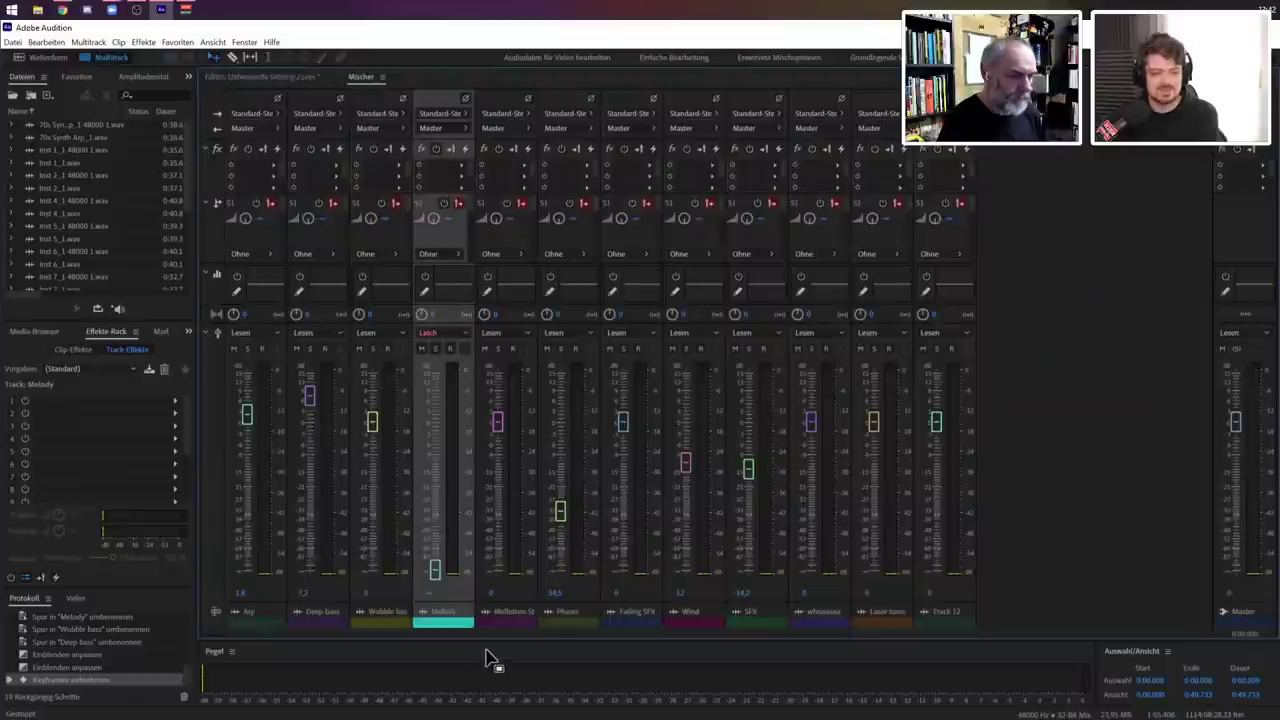
key(space)
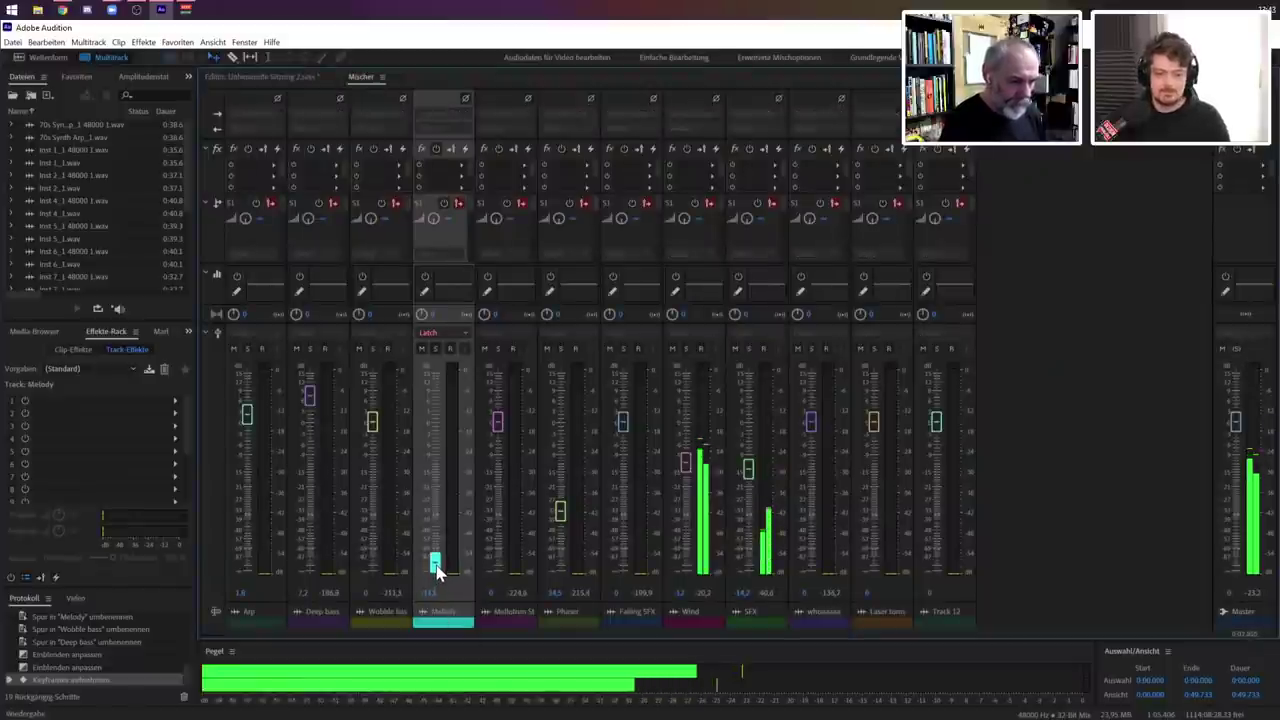
drag(437, 570, 437, 450)
key(space)
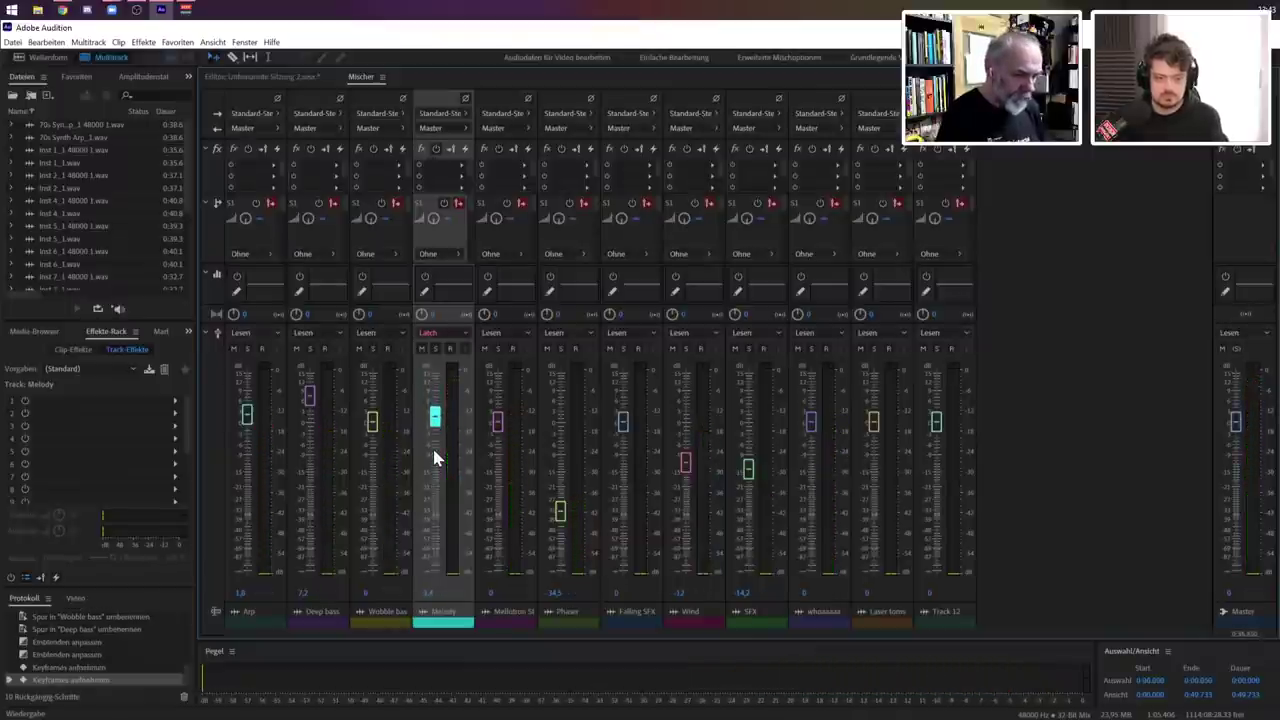
click(450, 336)
click(447, 360)
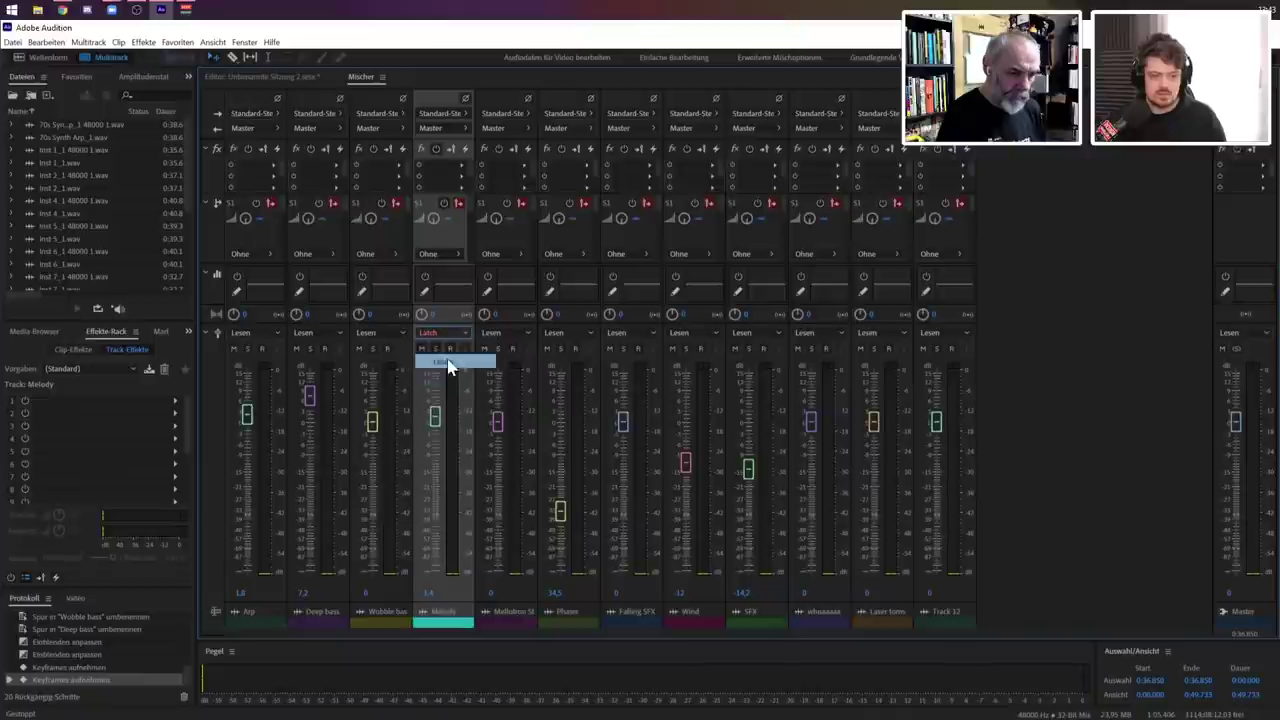
Enlarge the tracks in the editor and scrub to about 0:09.138 to check the Melody track's recorded volume automation.
click(262, 77)
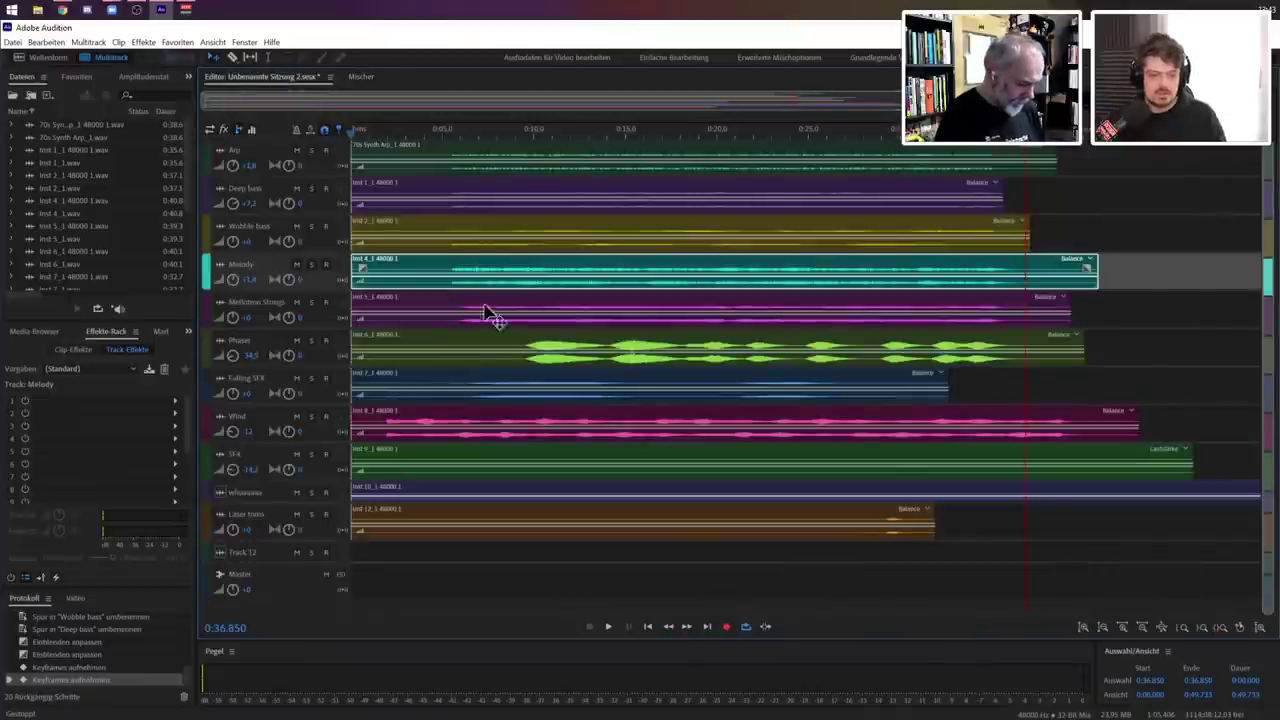
scroll(471, 289, up, 2)
scroll(618, 455, up, 1)
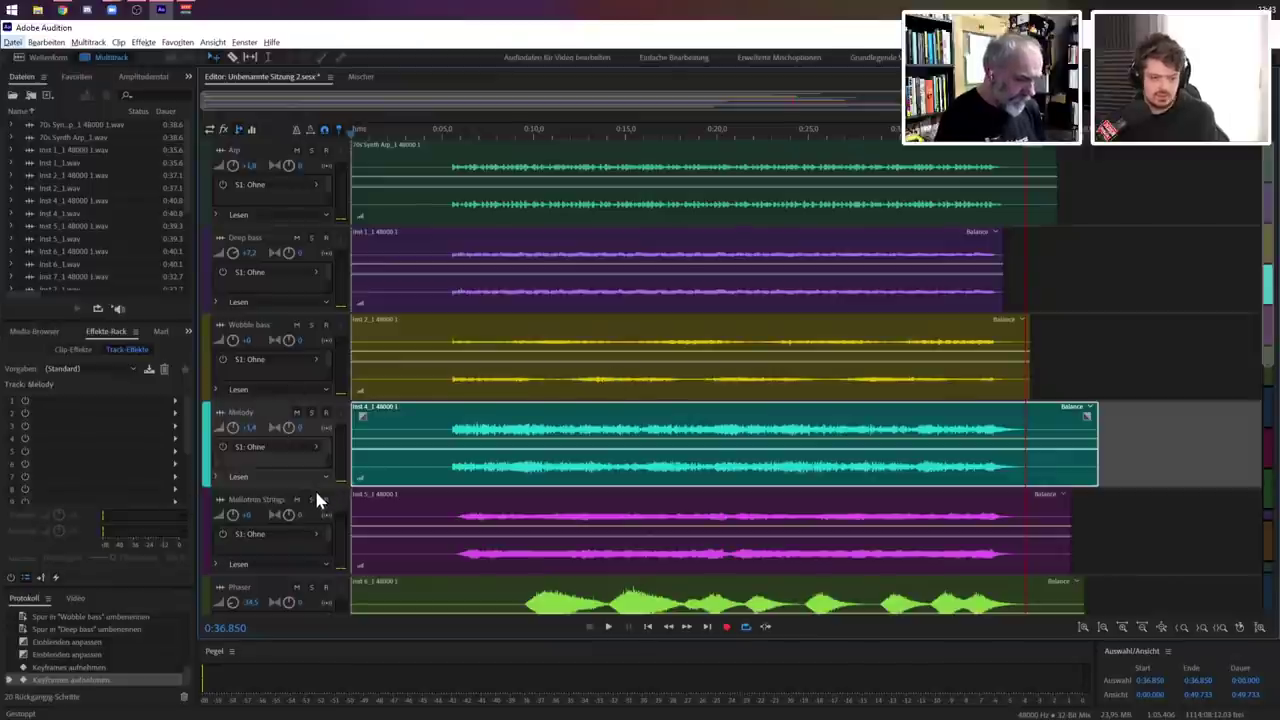
drag(474, 130, 517, 132)
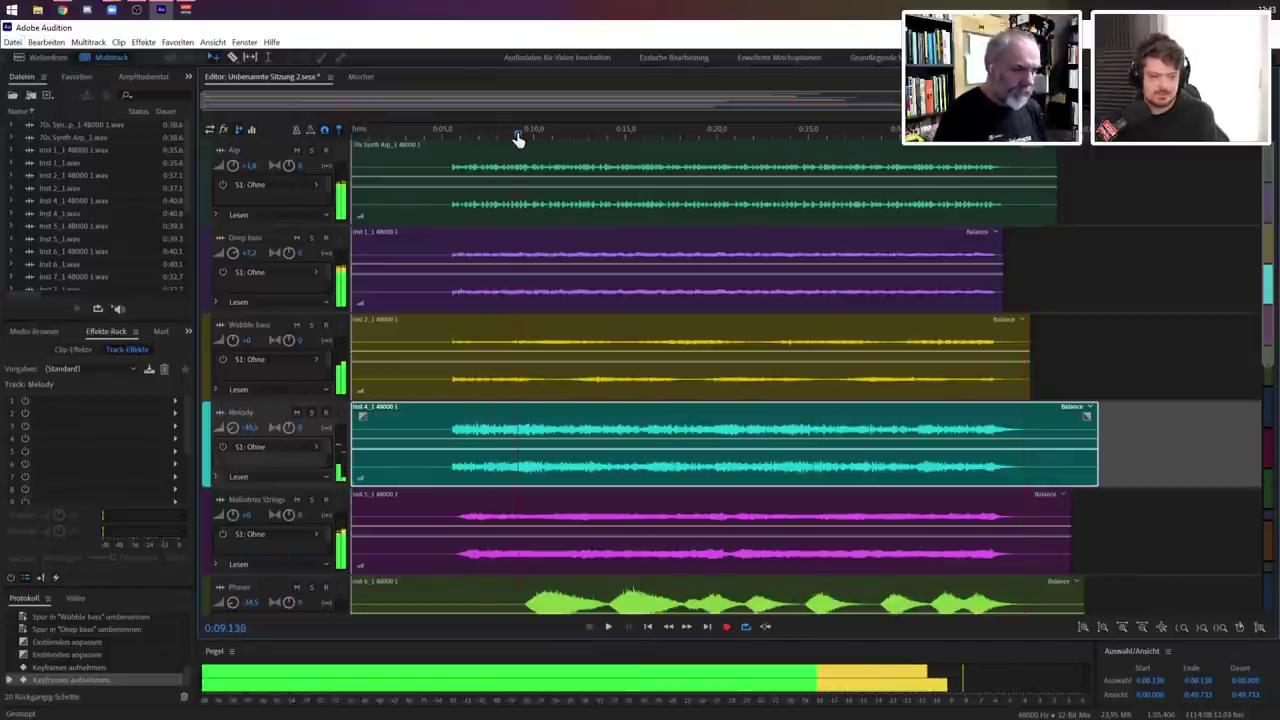
Play the mix from 0:09.138 in the mixer to watch the Melody fader follow its recorded automation.
click(360, 77)
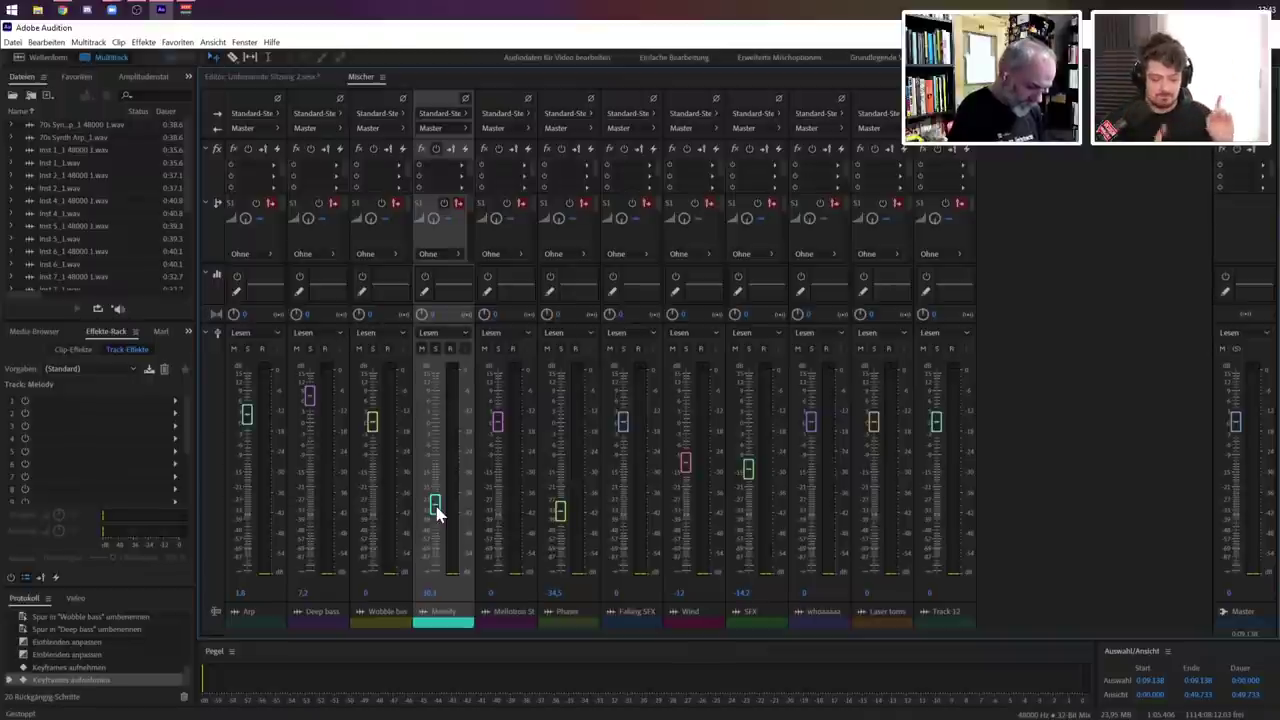
key(space)
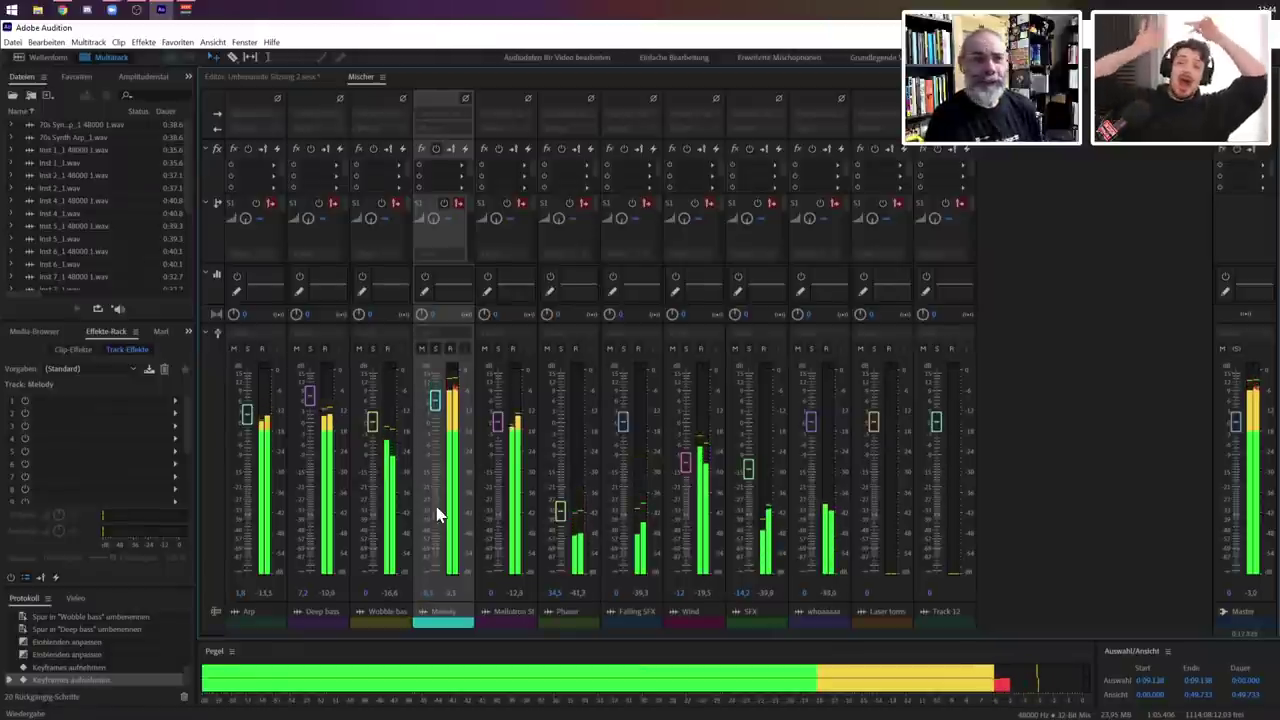
key(space)
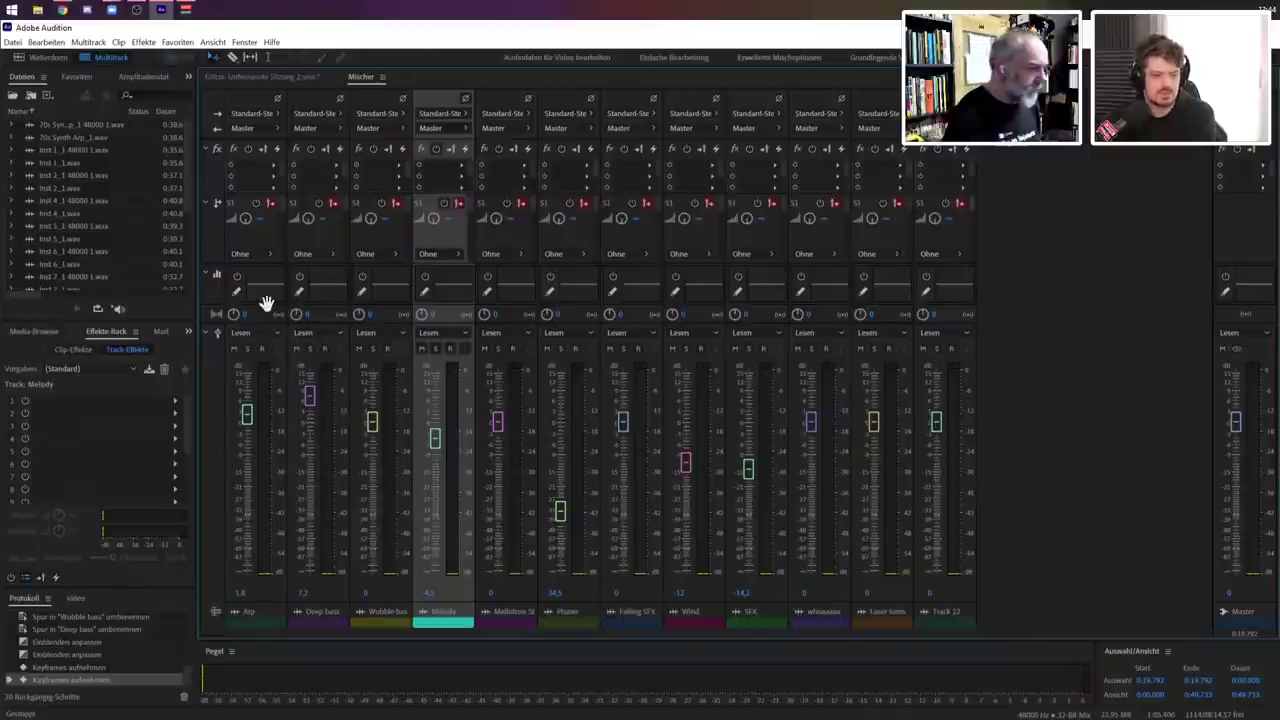
Set the Arp track's automation mode to Latch in the mixer and check the track in the editor.
click(264, 333)
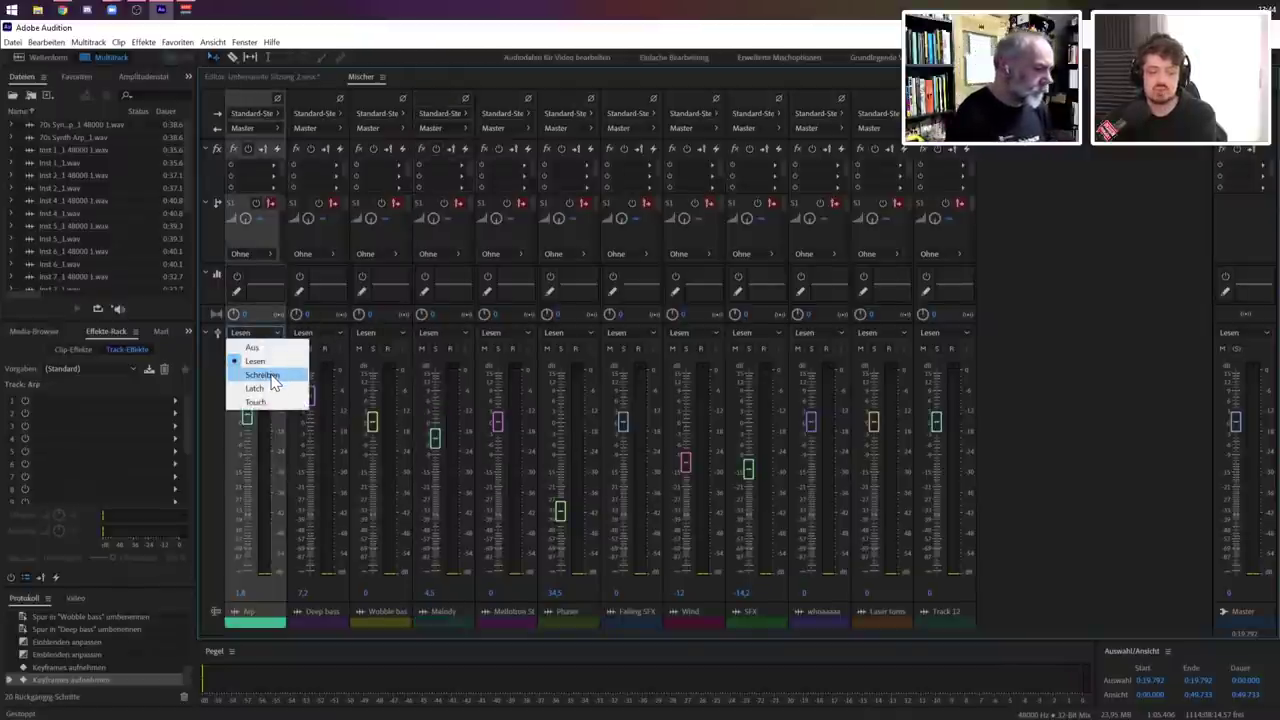
click(266, 375)
click(276, 334)
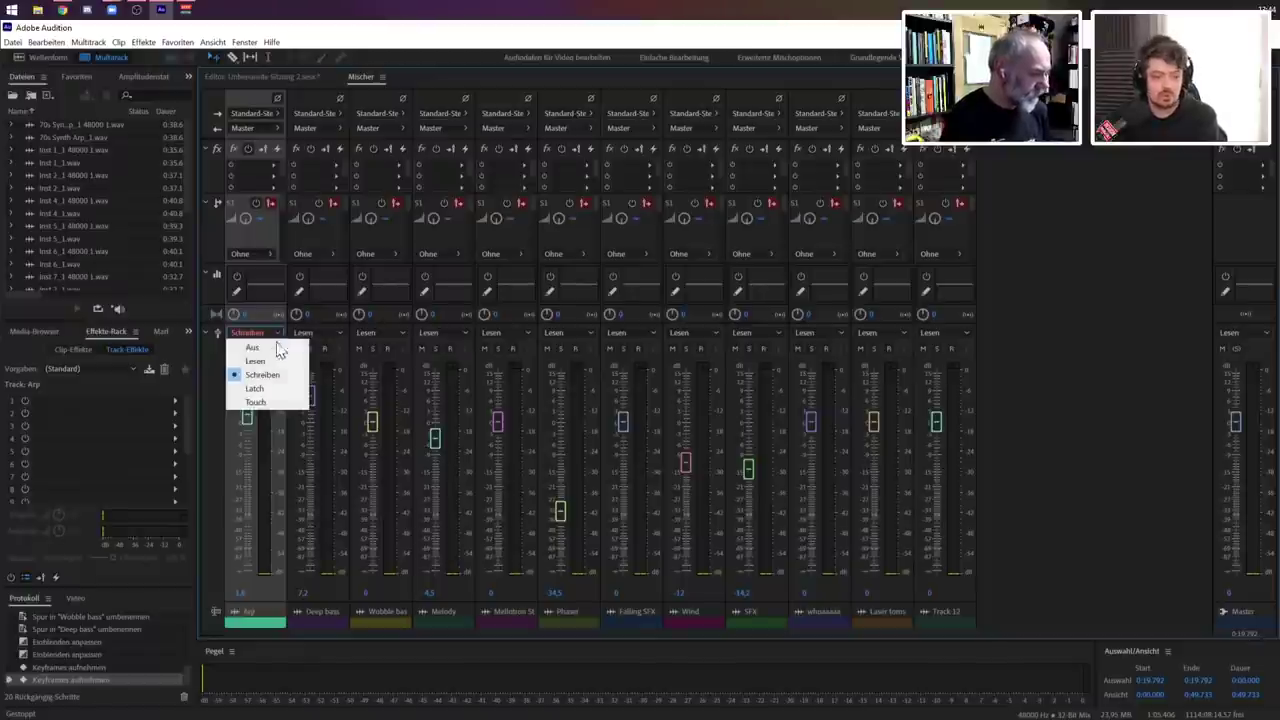
click(278, 389)
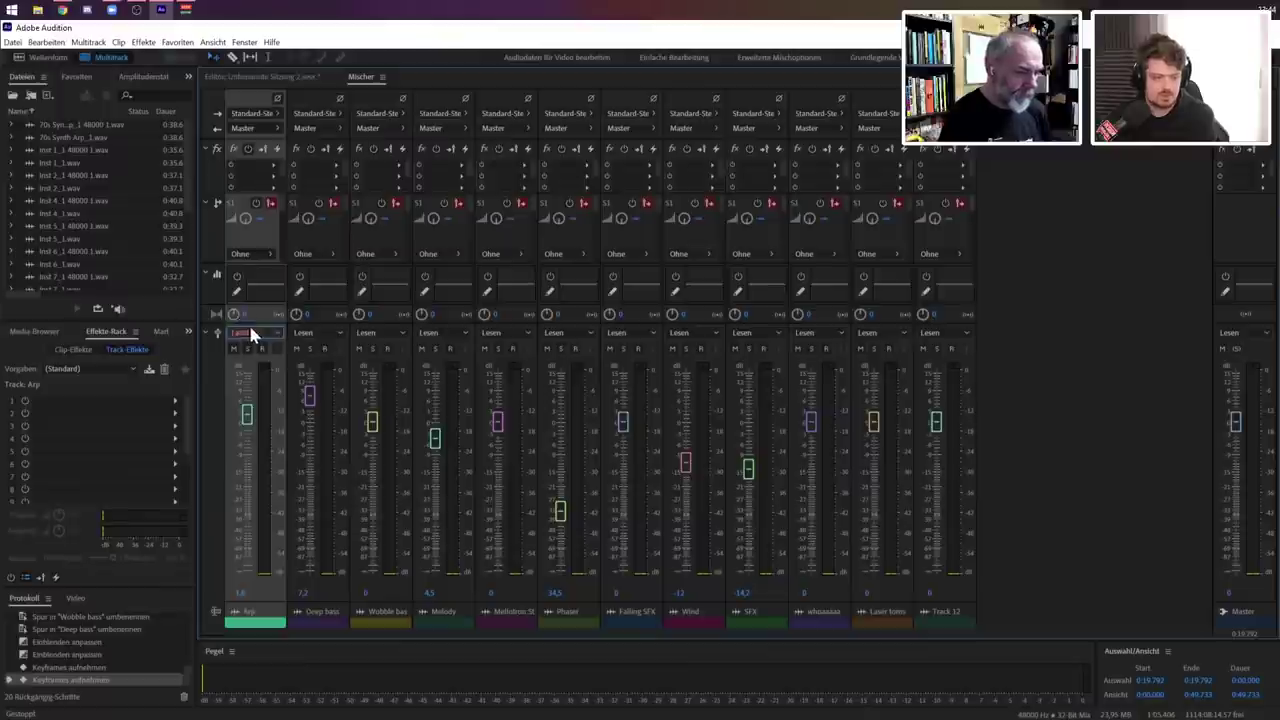
click(268, 77)
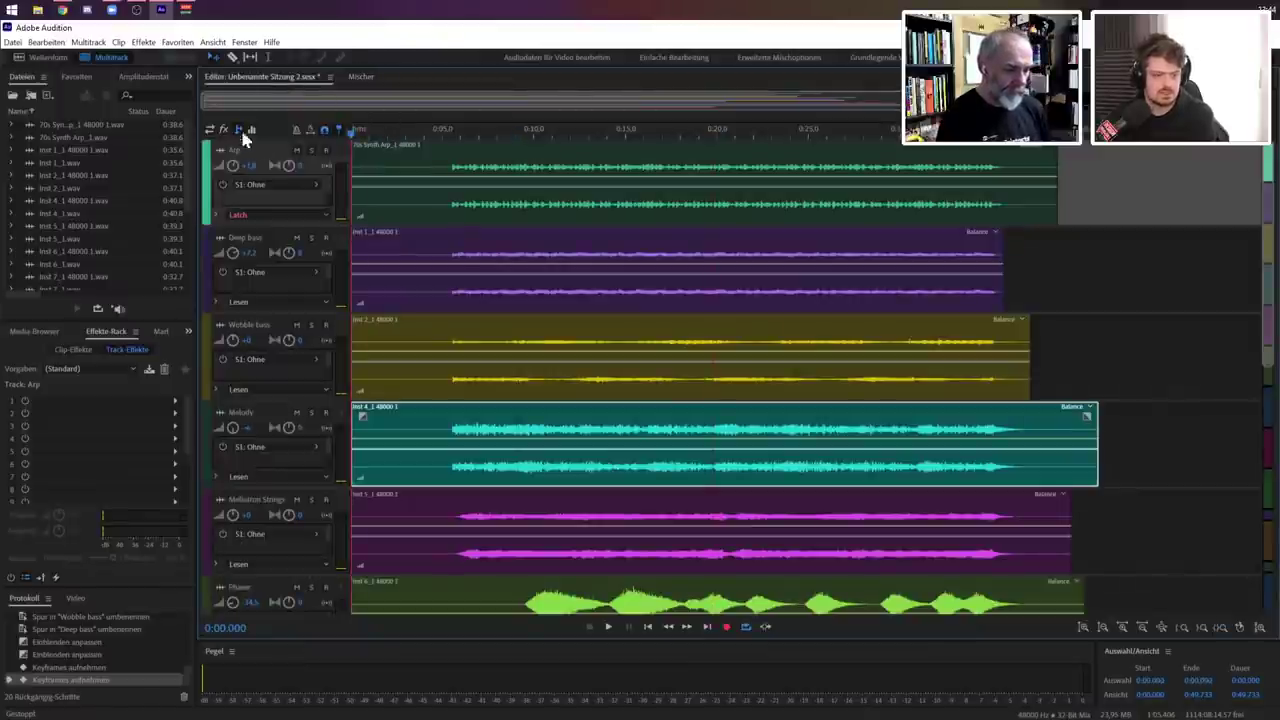
click(359, 72)
Record pan automation on the Arp track by turning its mixer pan knob during playback, and set its automation mode to Lesen.
key(space)
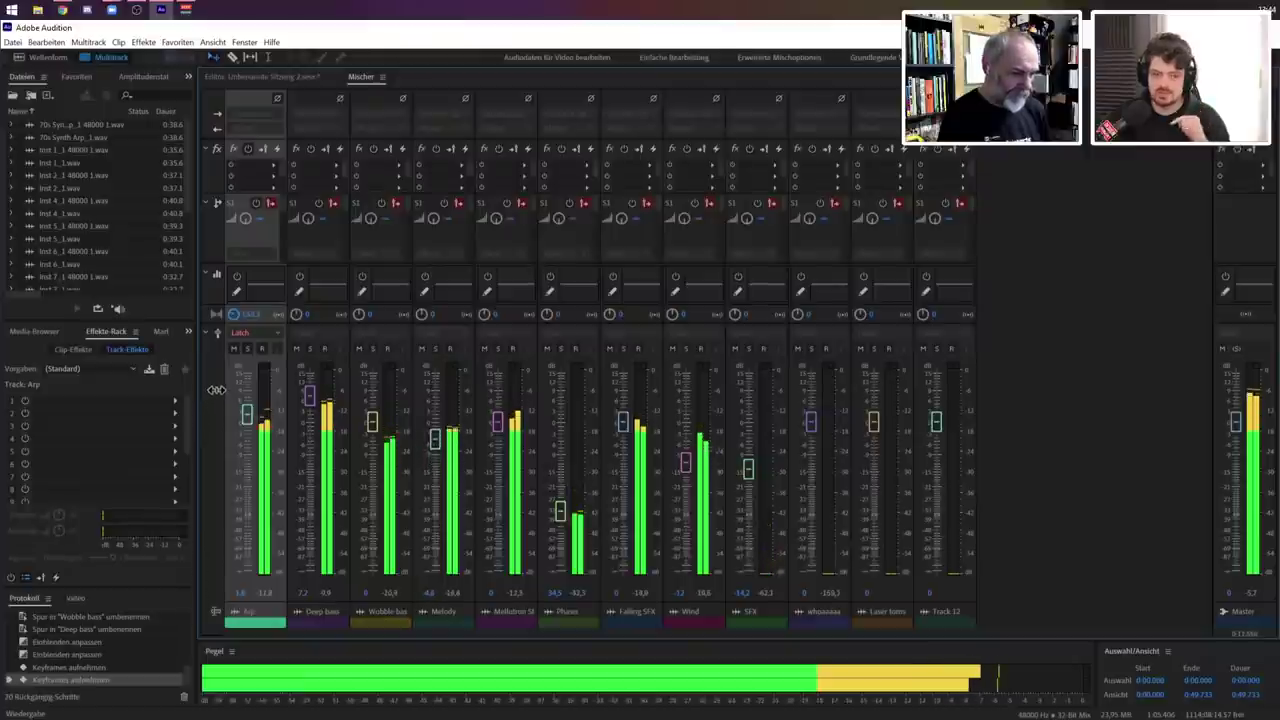
drag(232, 314, 390, 310)
key(space)
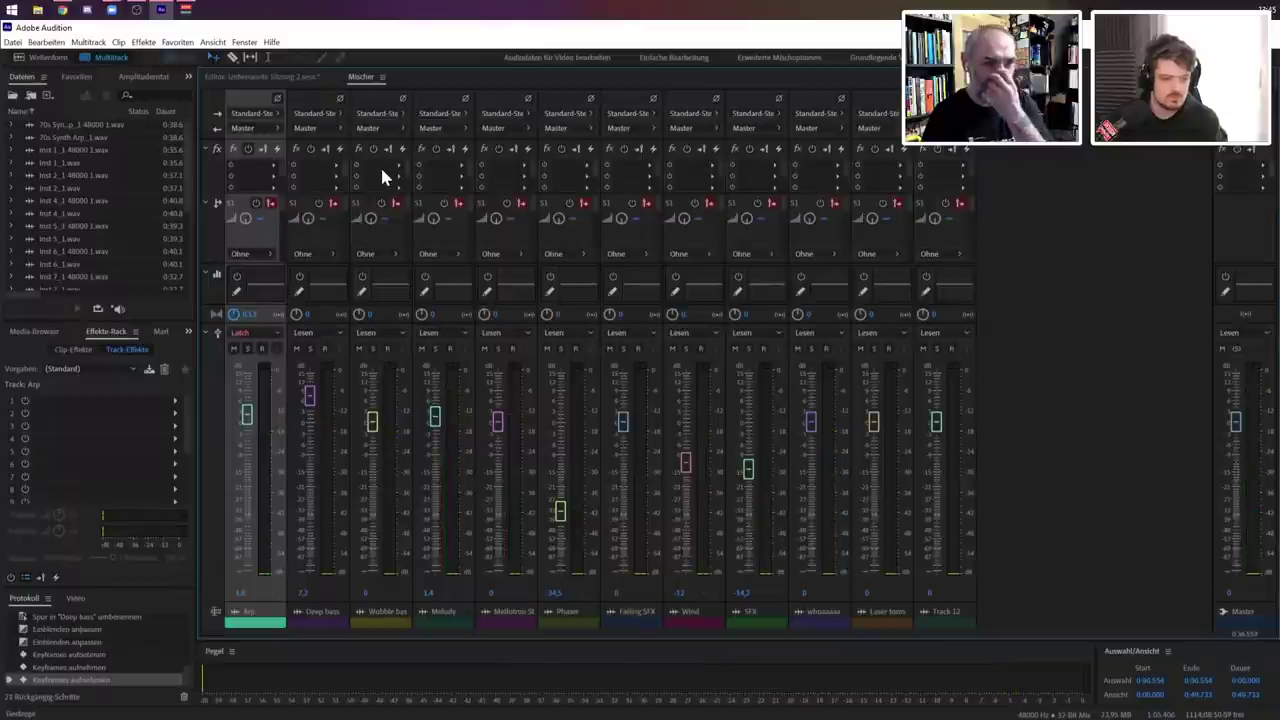
click(266, 333)
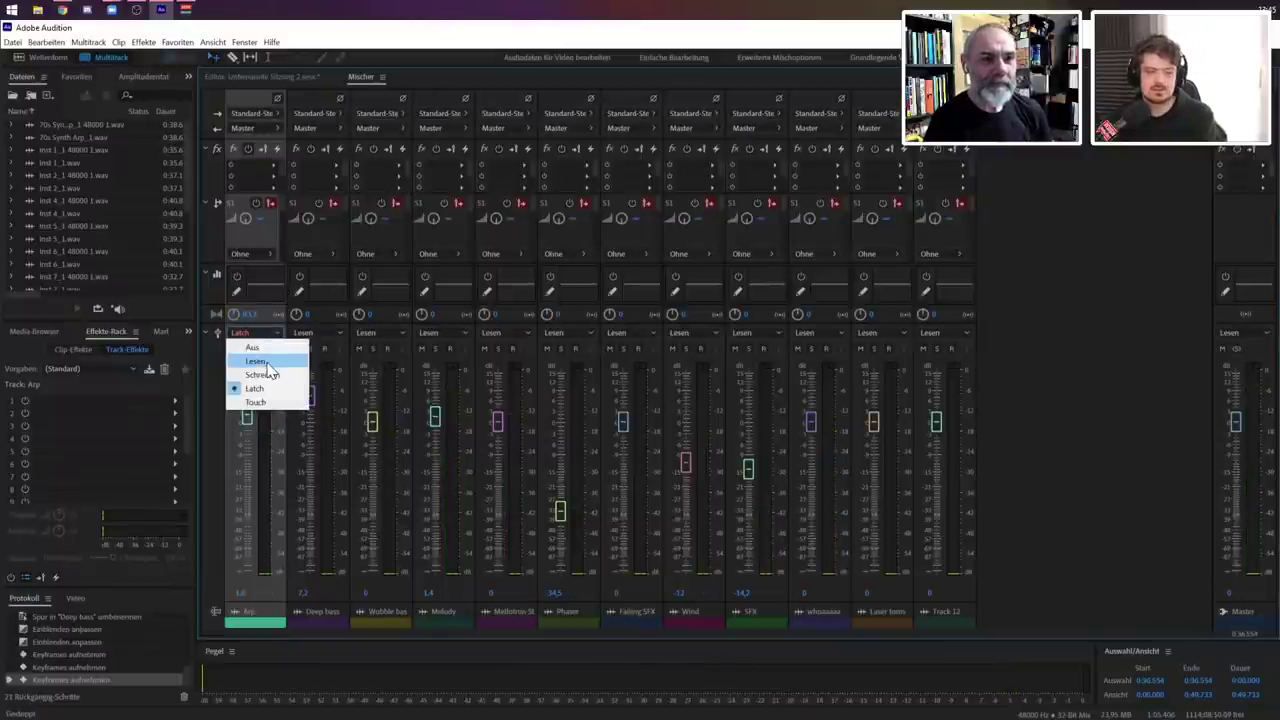
click(270, 356)
Solo the Arp track, play it in the editor from 0:04.951 to hear its pan automation, and clear the solo.
click(247, 349)
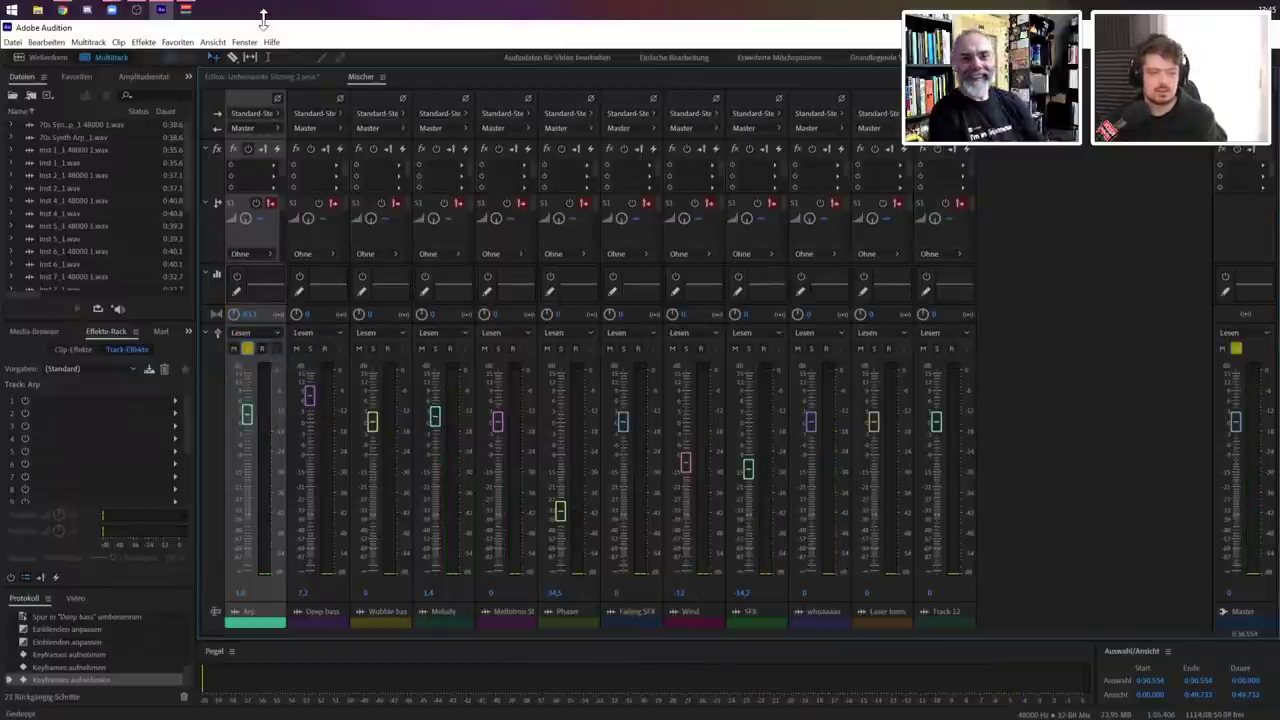
click(265, 77)
click(443, 133)
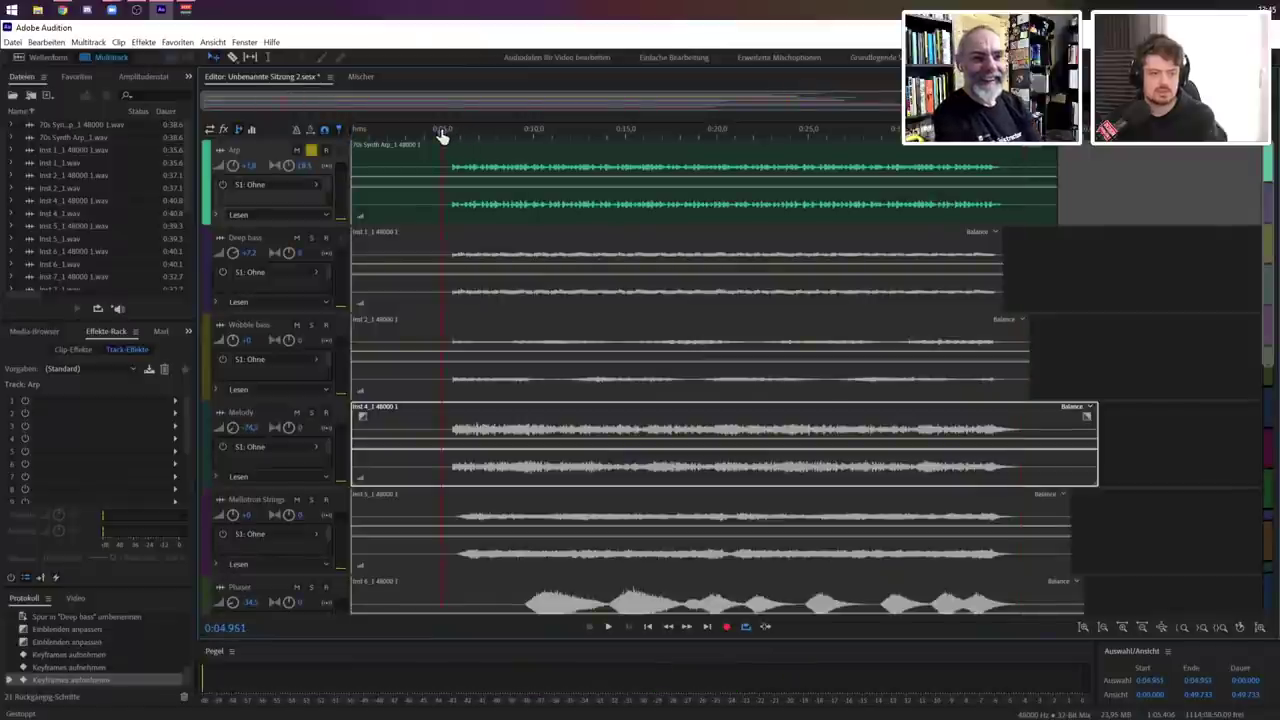
key(space)
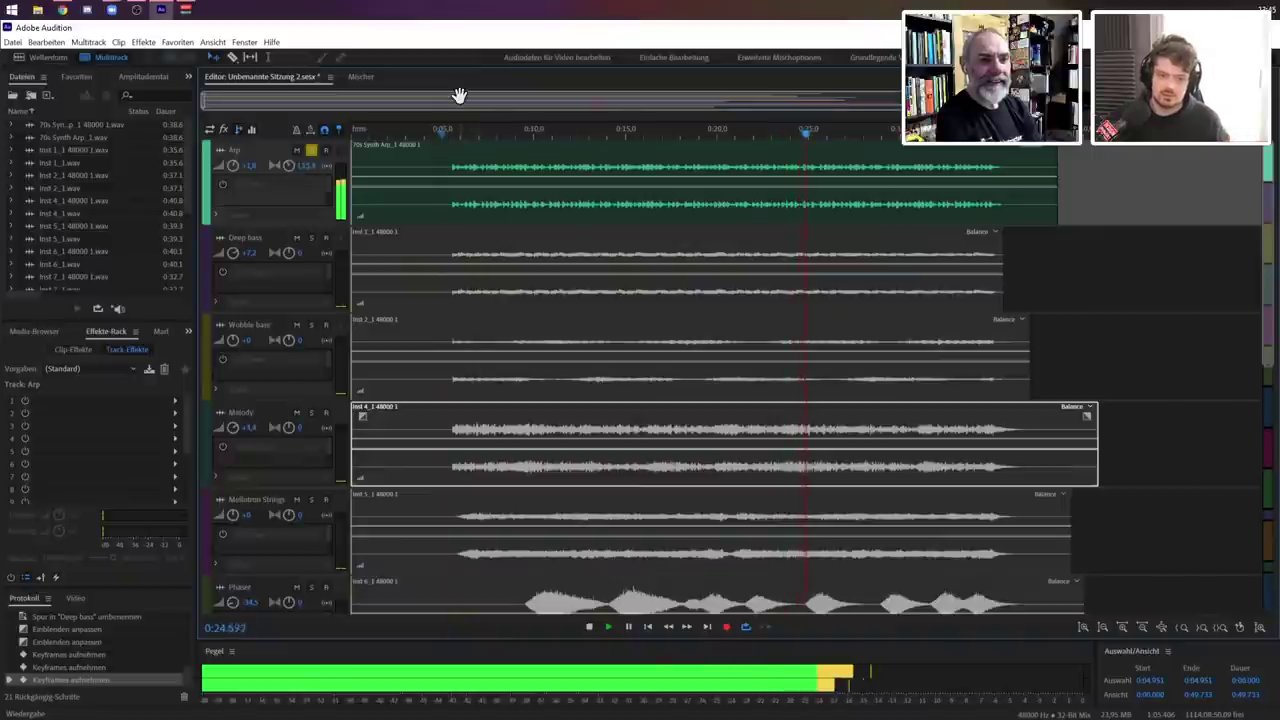
key(space)
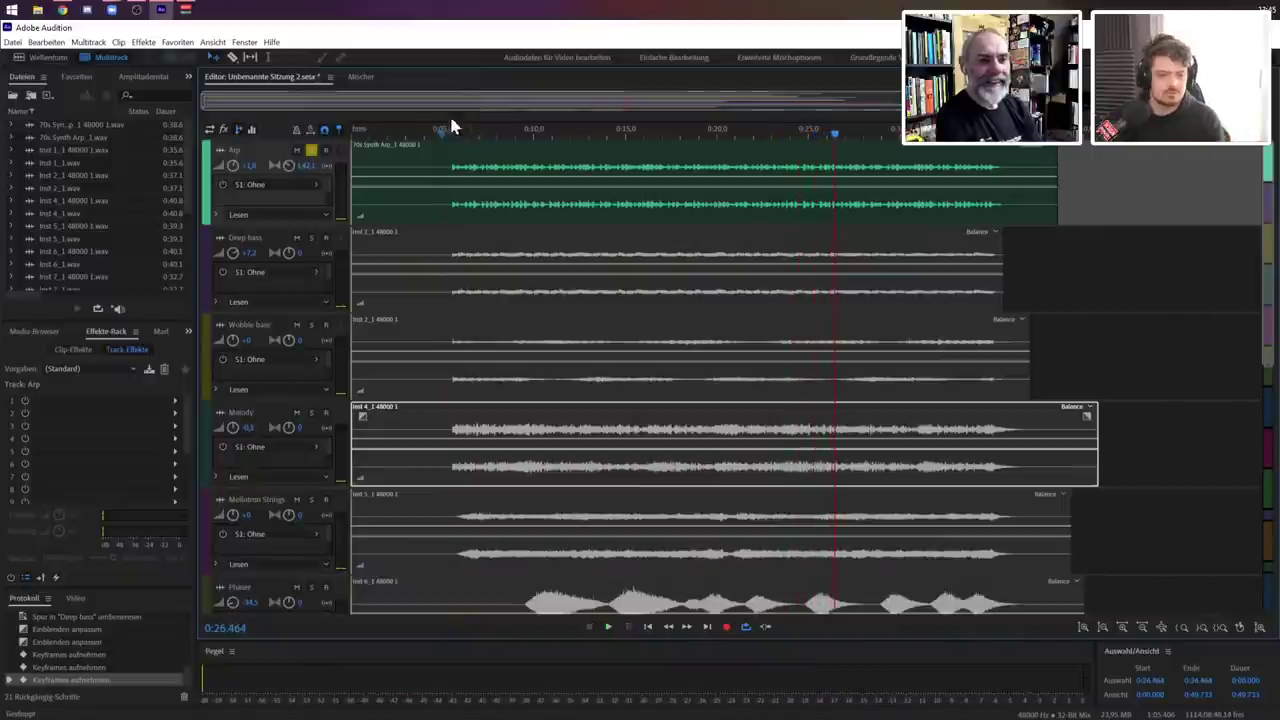
click(310, 131)
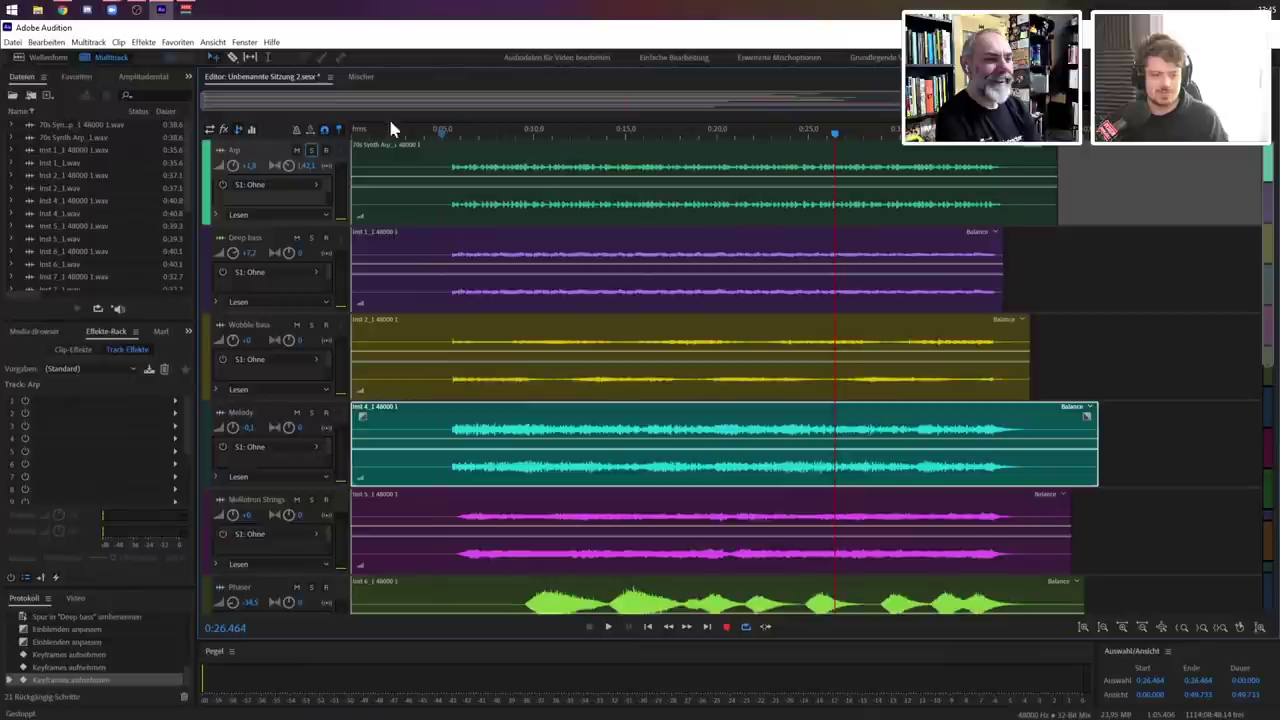
Solo the Deep bass track, play it in the editor from 0:10.157, and adjust its pan slightly during playback.
click(361, 78)
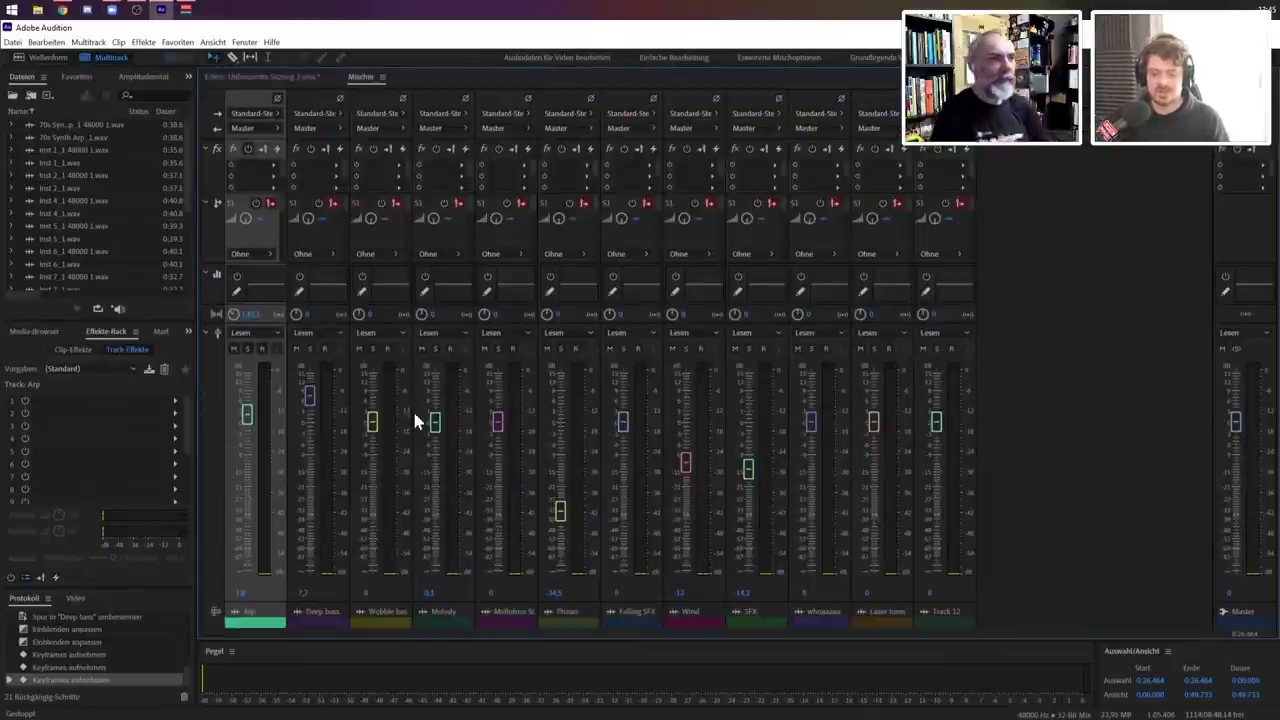
click(303, 78)
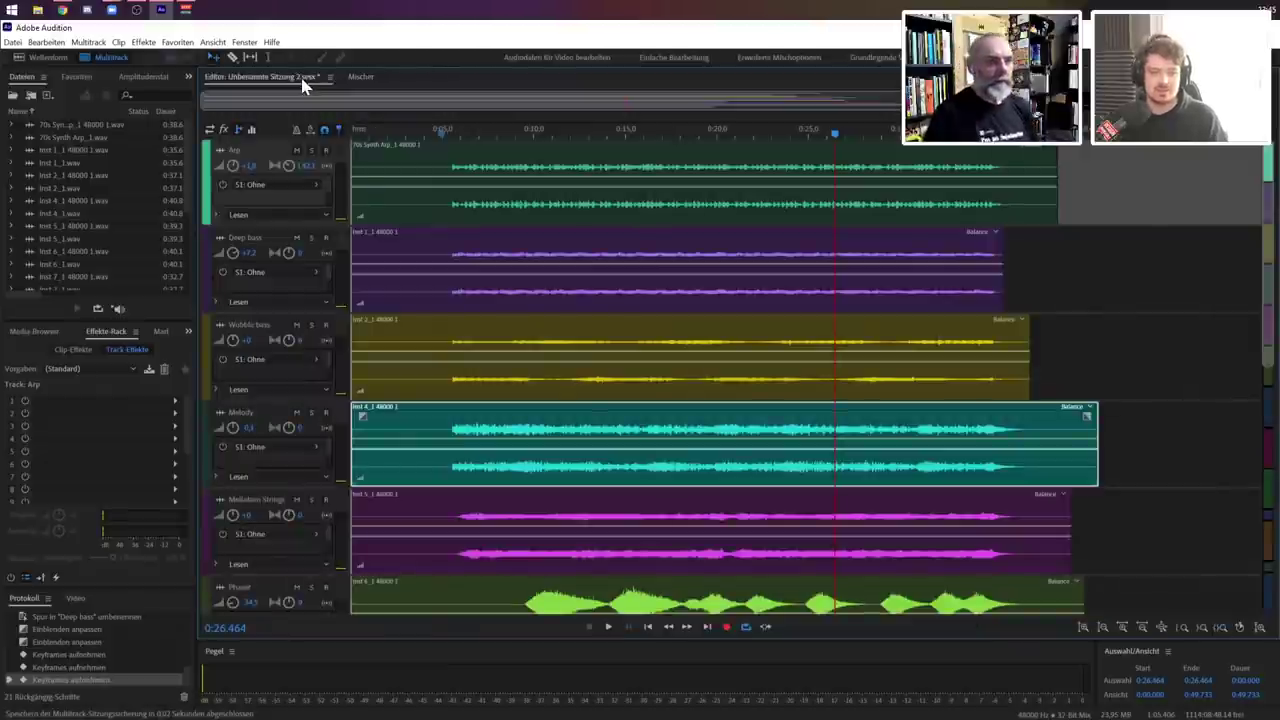
click(311, 239)
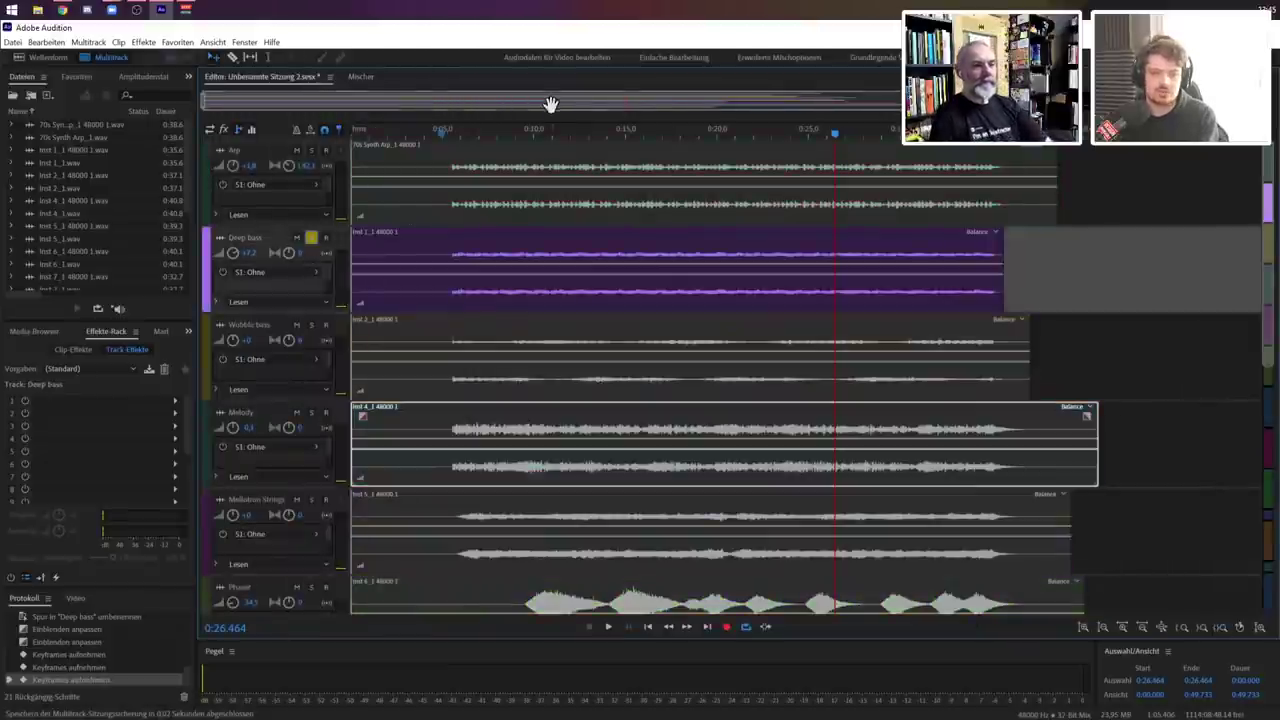
click(535, 128)
key(space)
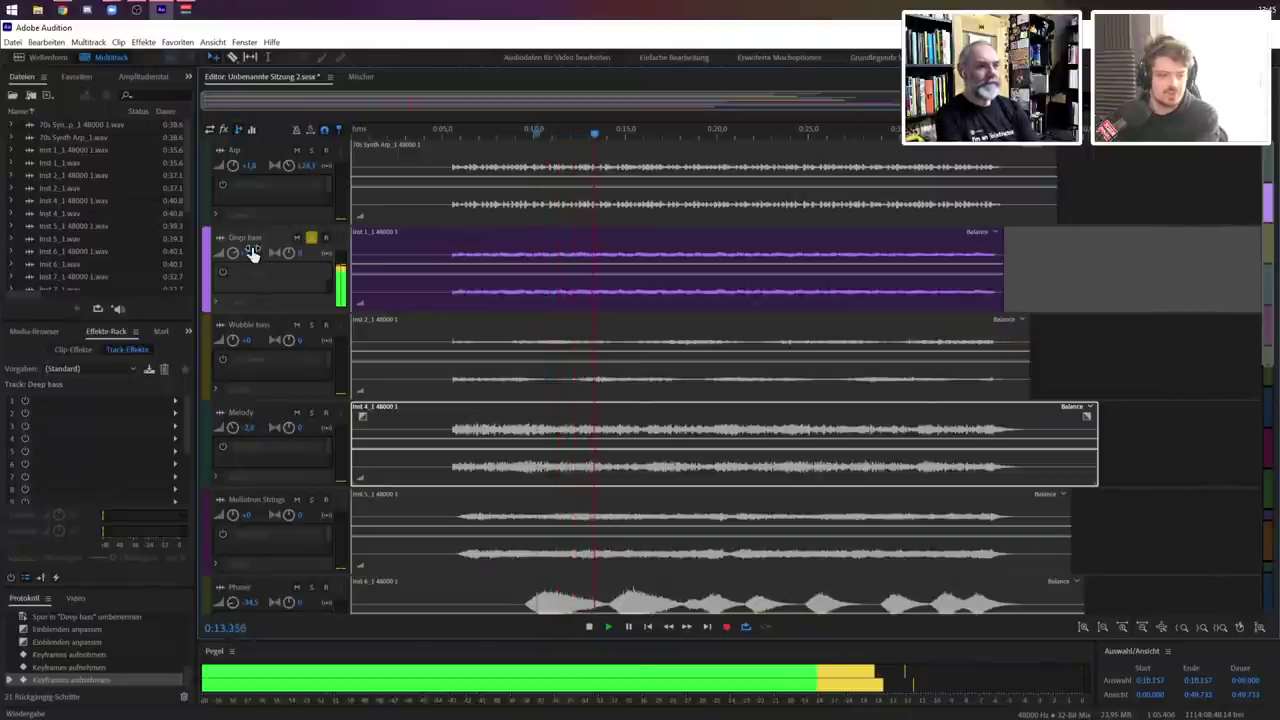
drag(254, 263, 327, 297)
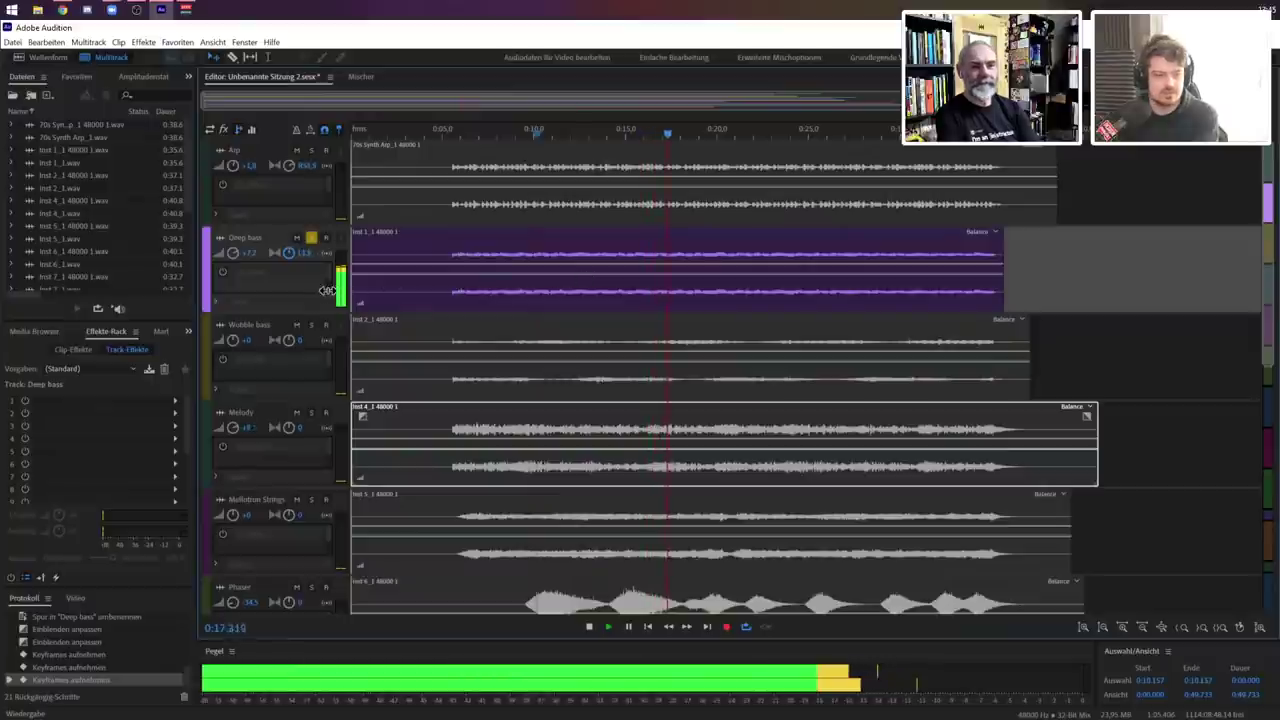
key(space)
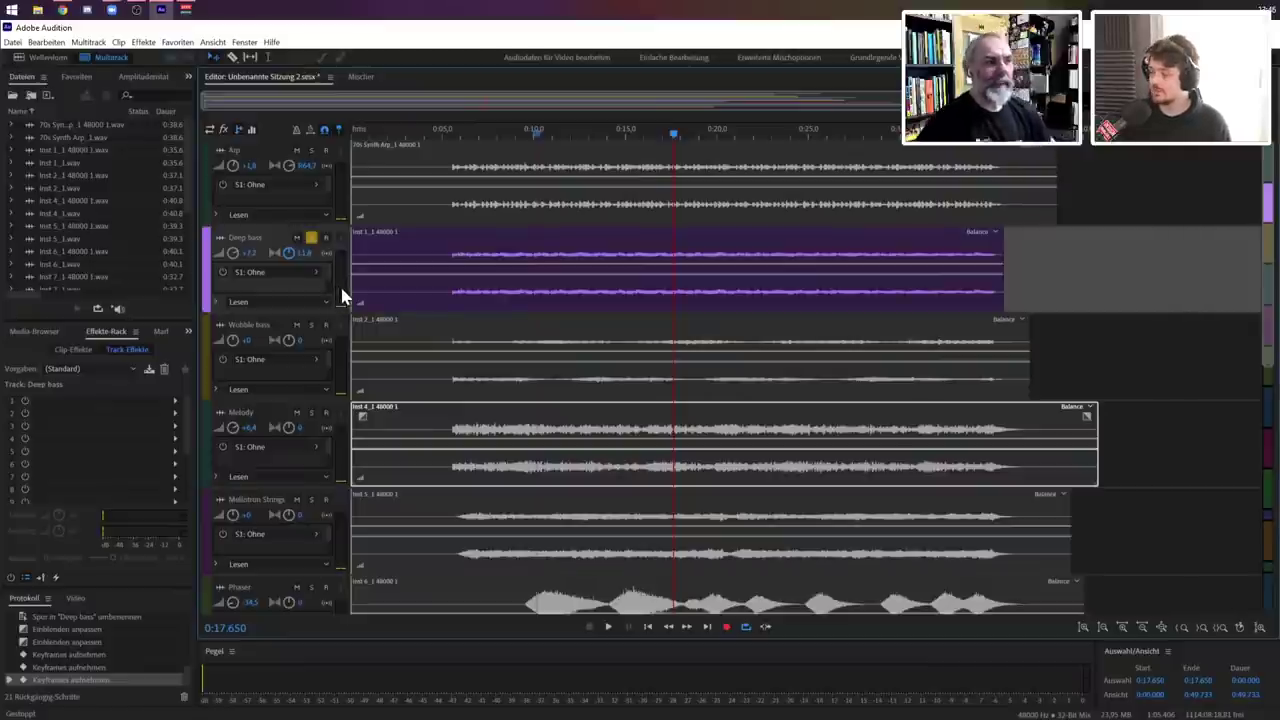
click(361, 78)
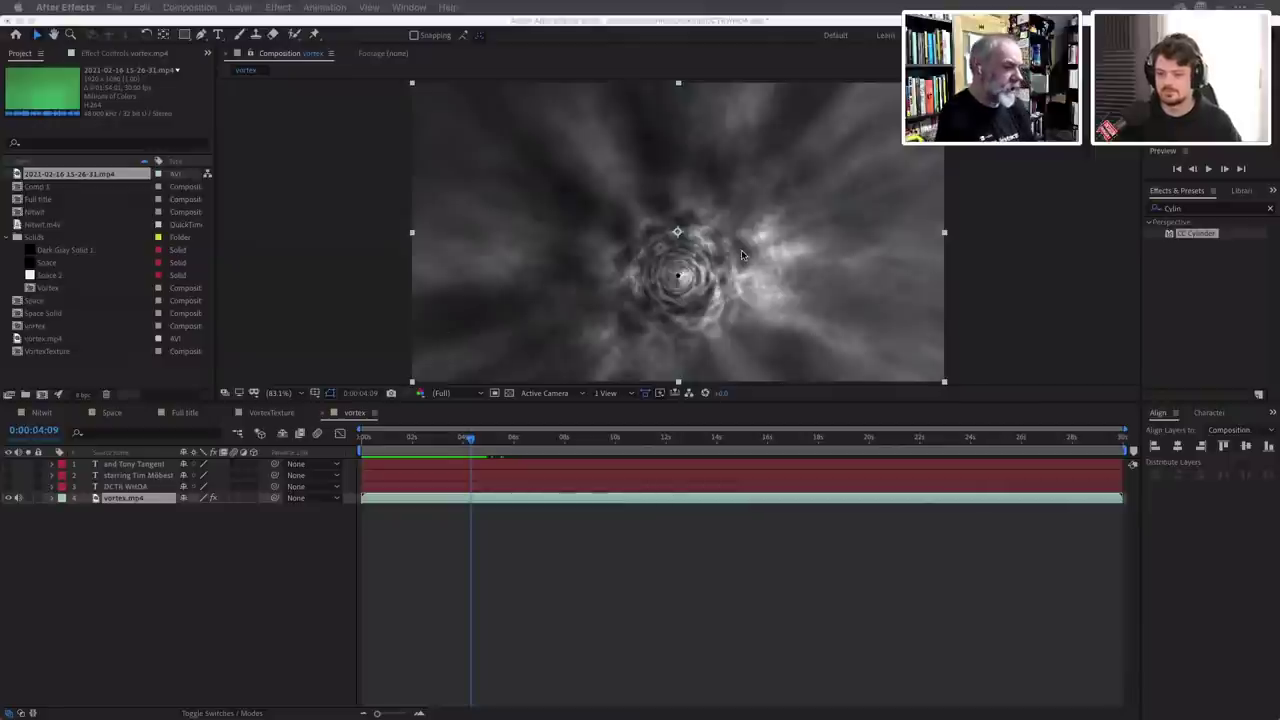
In After Effects, show the effect controls of the vortex.mp4 layer and look up CC Light Rays among the Generate effects.
click(124, 53)
click(116, 54)
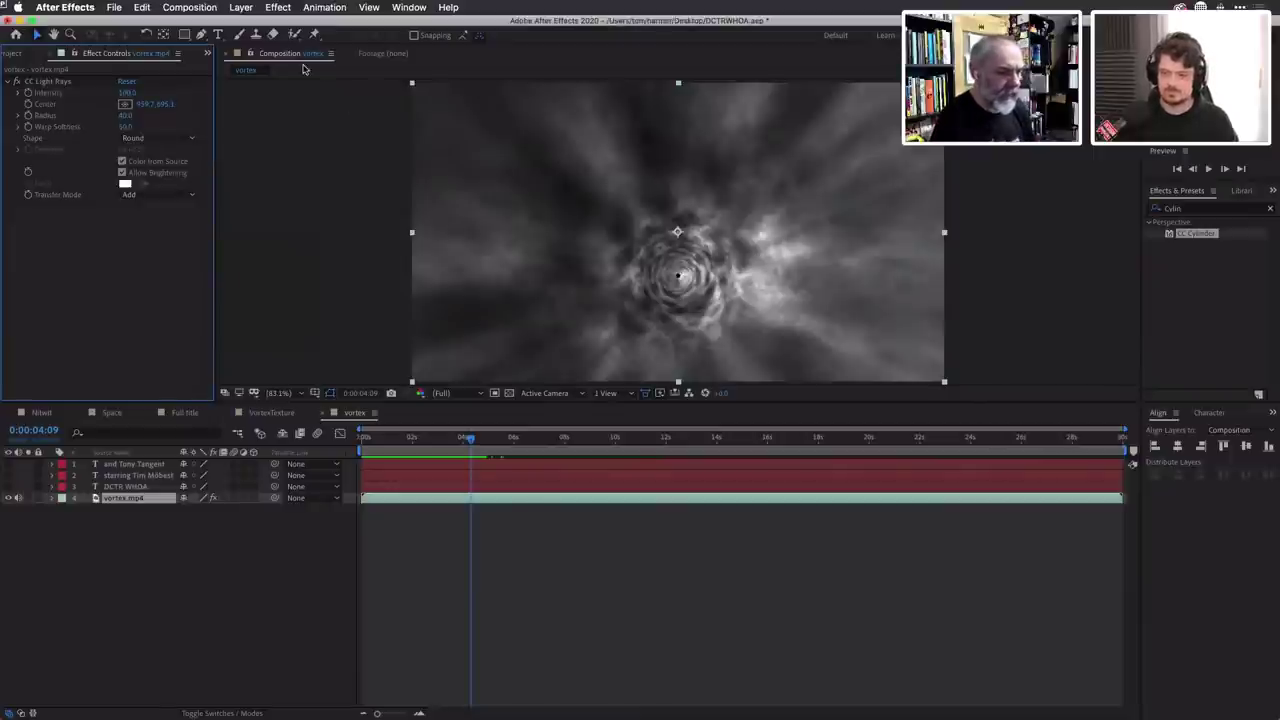
click(277, 7)
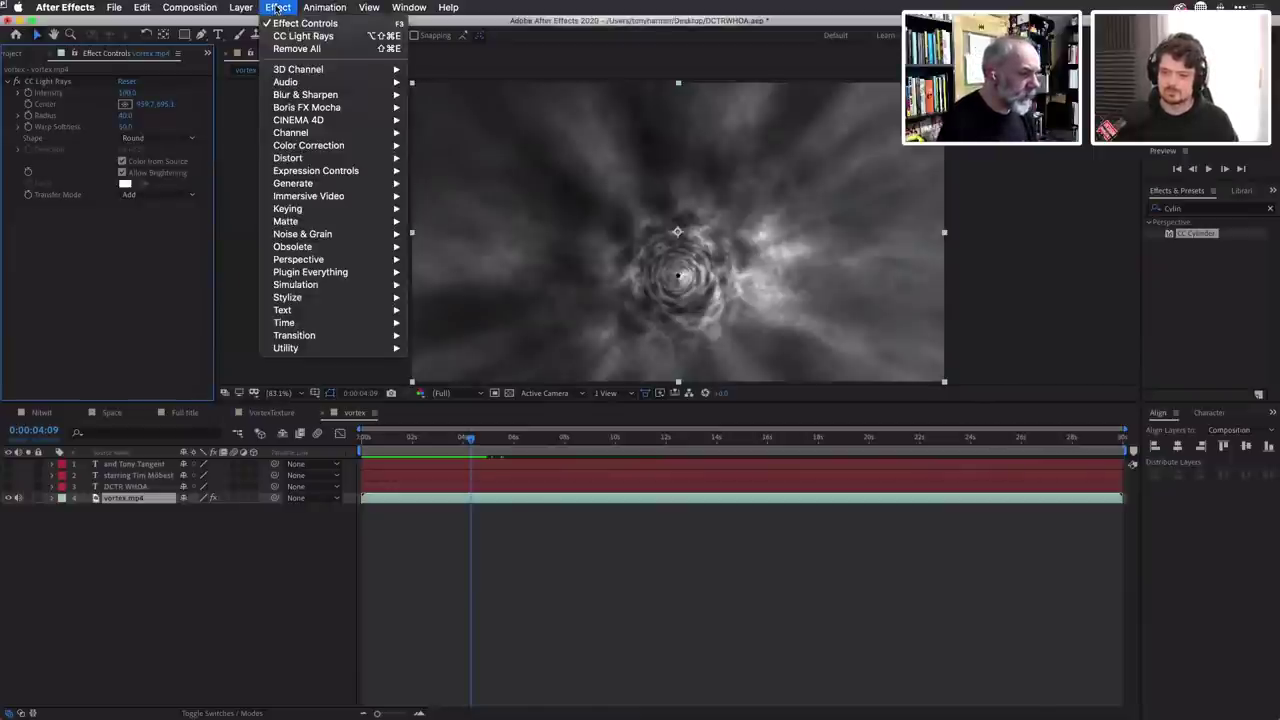
mouse_move(337, 184)
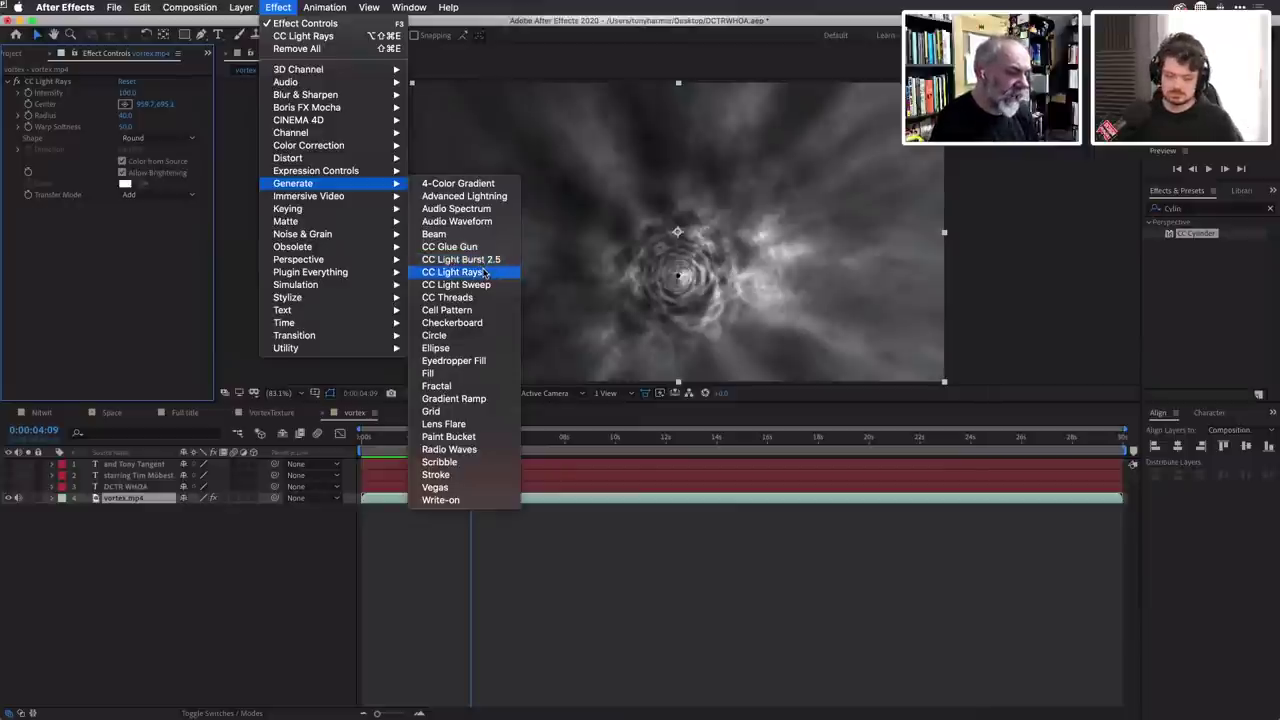
click(248, 255)
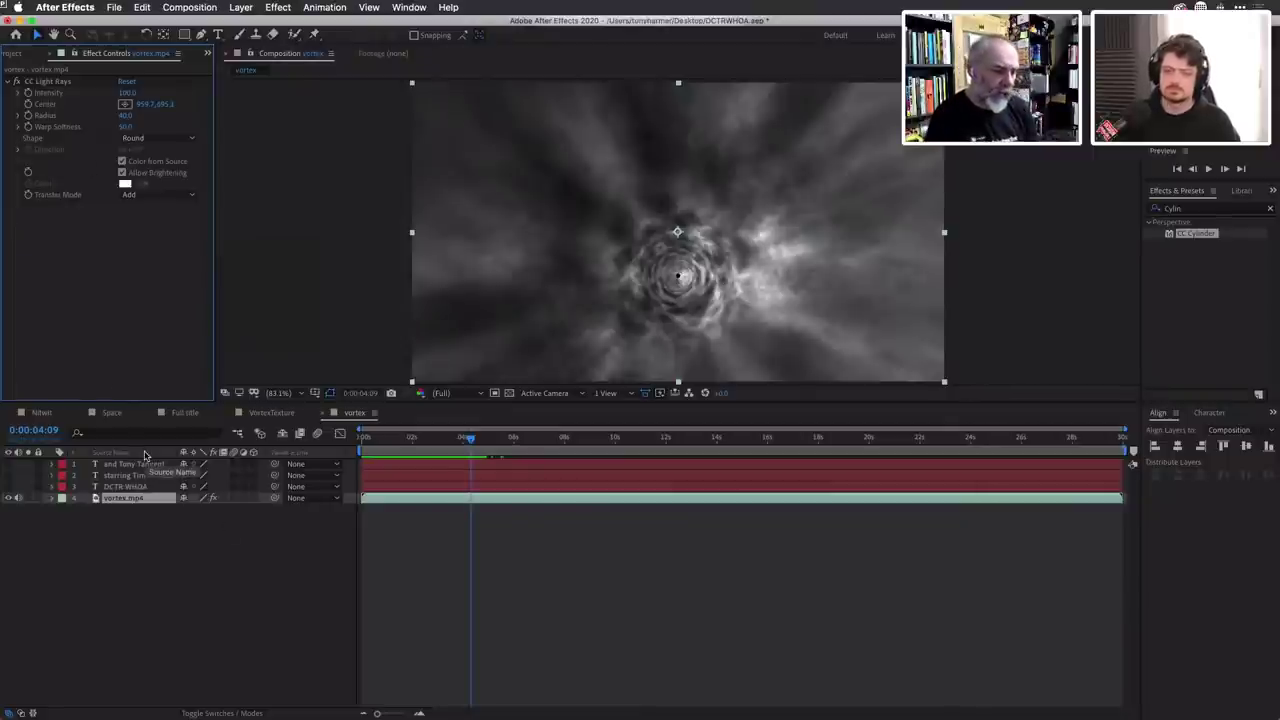
At 0:00:03:16, remove CC Light Rays from the vortex.mp4 layer and apply a fresh CC Light Rays effect.
mouse_move(470, 438)
mouse_down()
mouse_move(436, 440)
mouse_move(451, 440)
mouse_up()
click(65, 86)
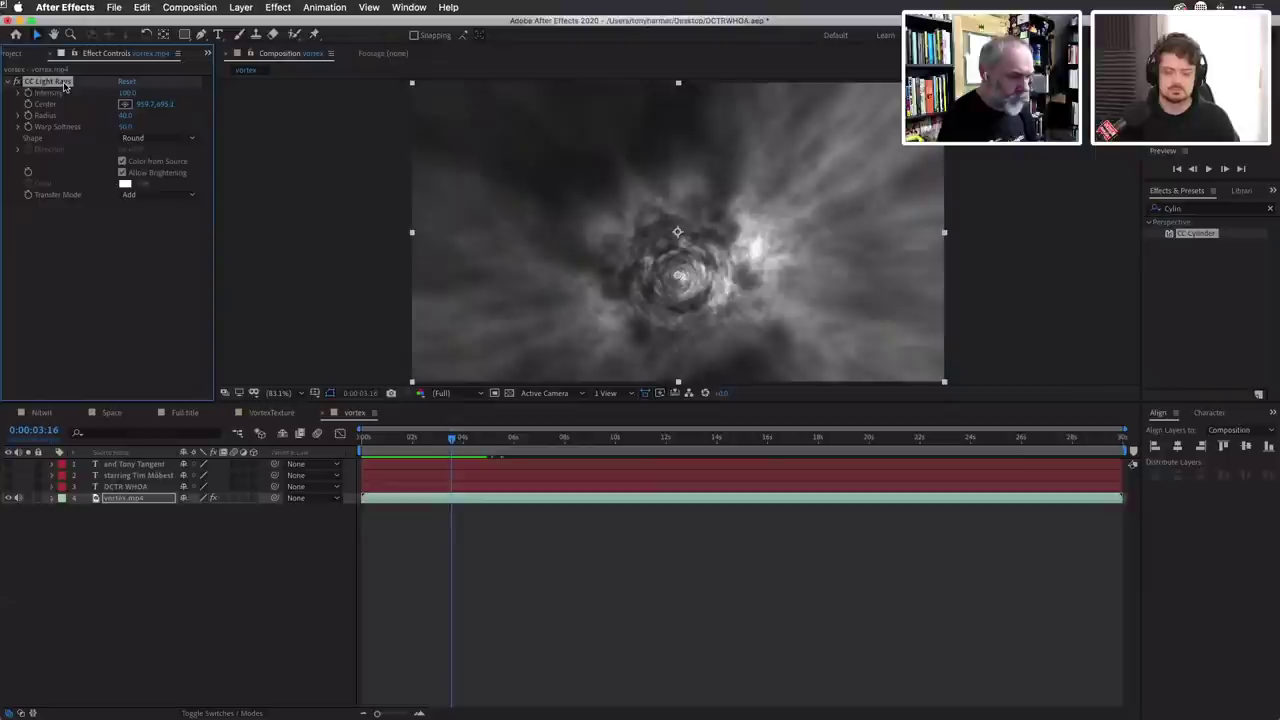
key(Delete)
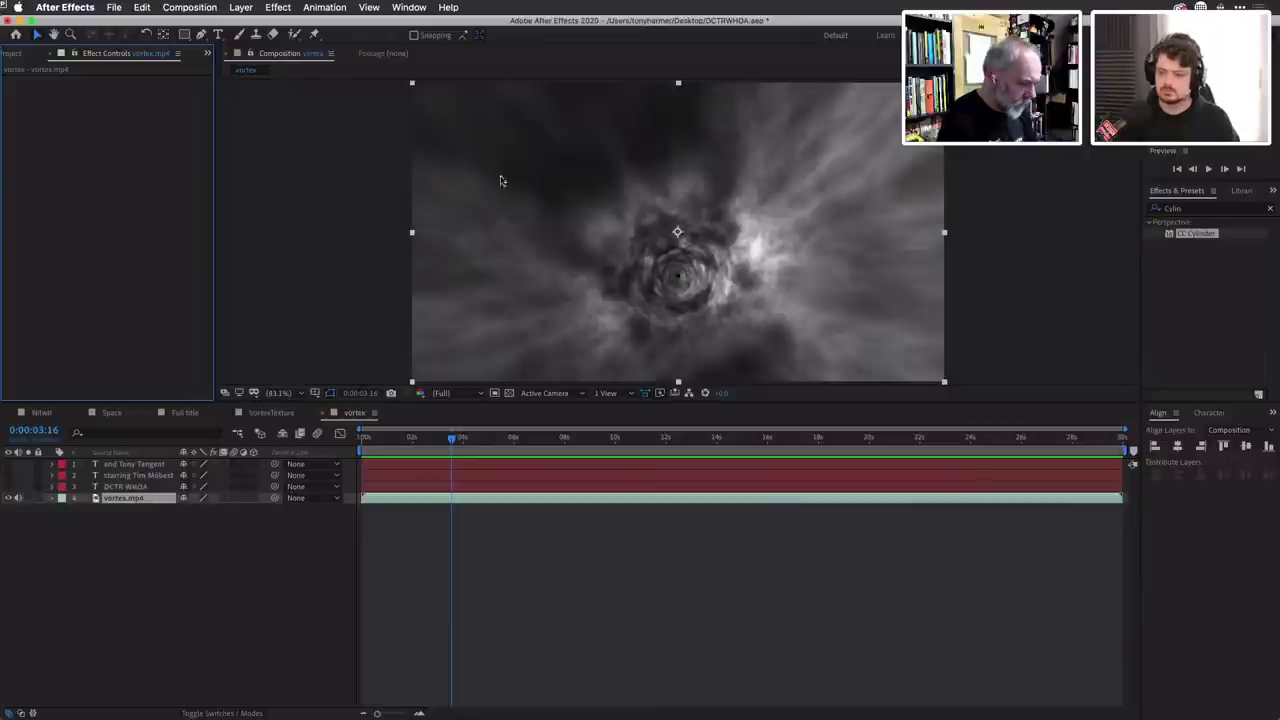
click(279, 8)
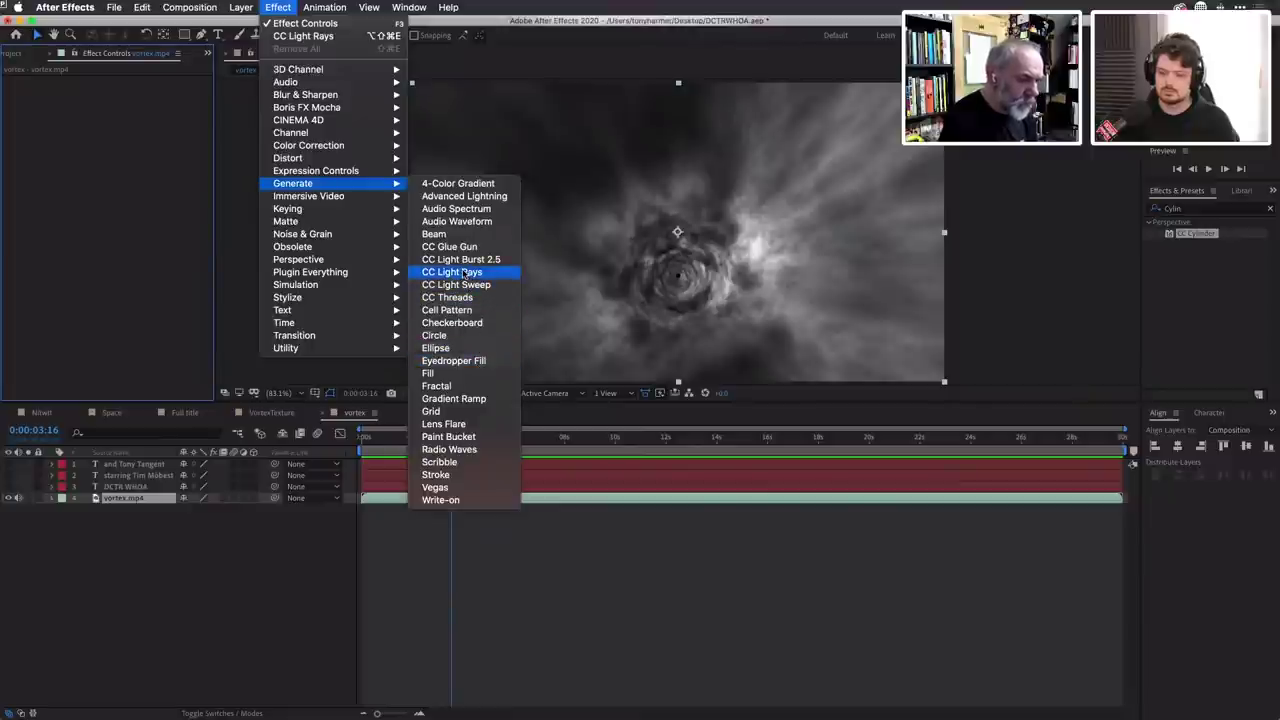
click(462, 273)
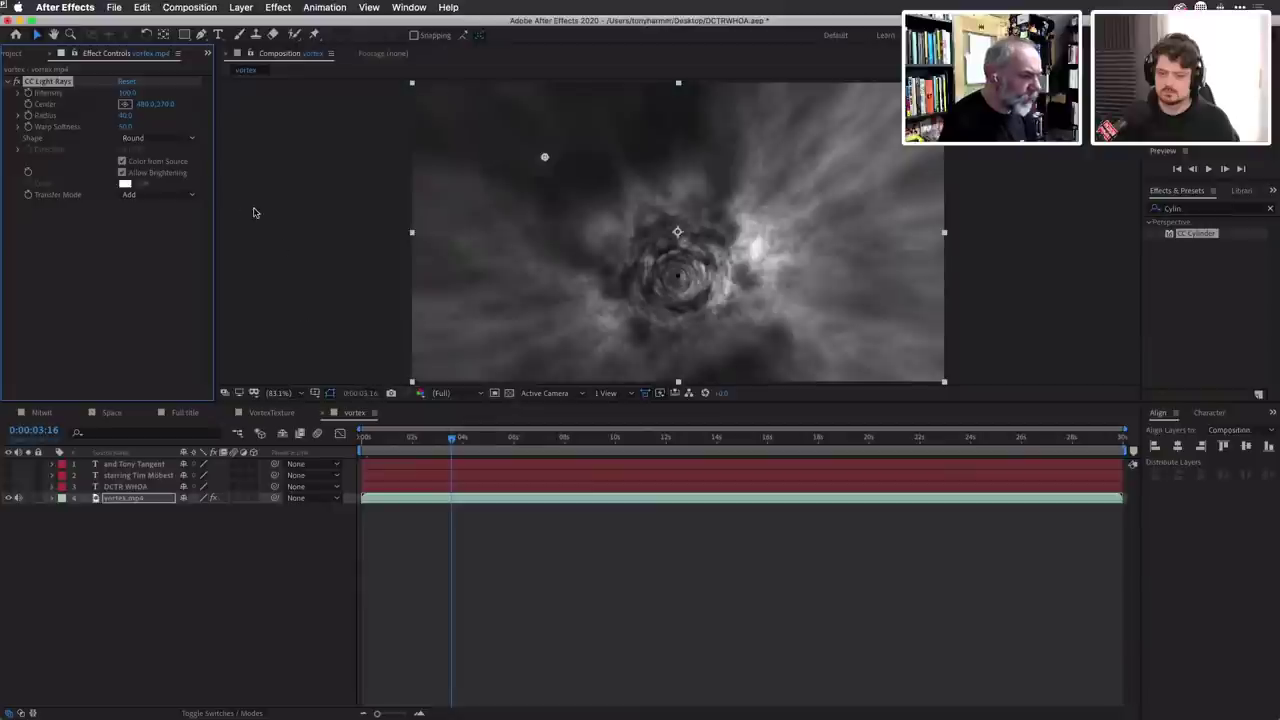
At 0:00:11:14, move the CC Light Rays centre onto the bright cloud above the vortex.
click(455, 443)
drag(455, 443, 656, 456)
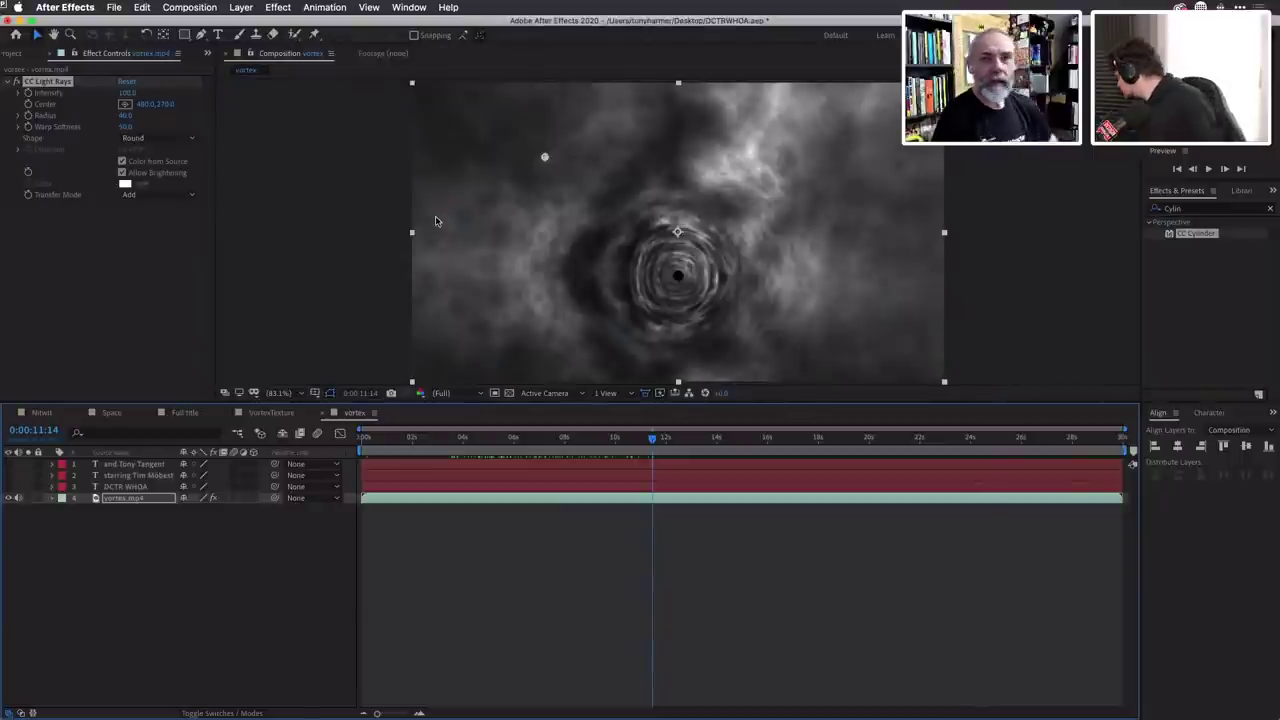
click(545, 160)
drag(545, 160, 733, 156)
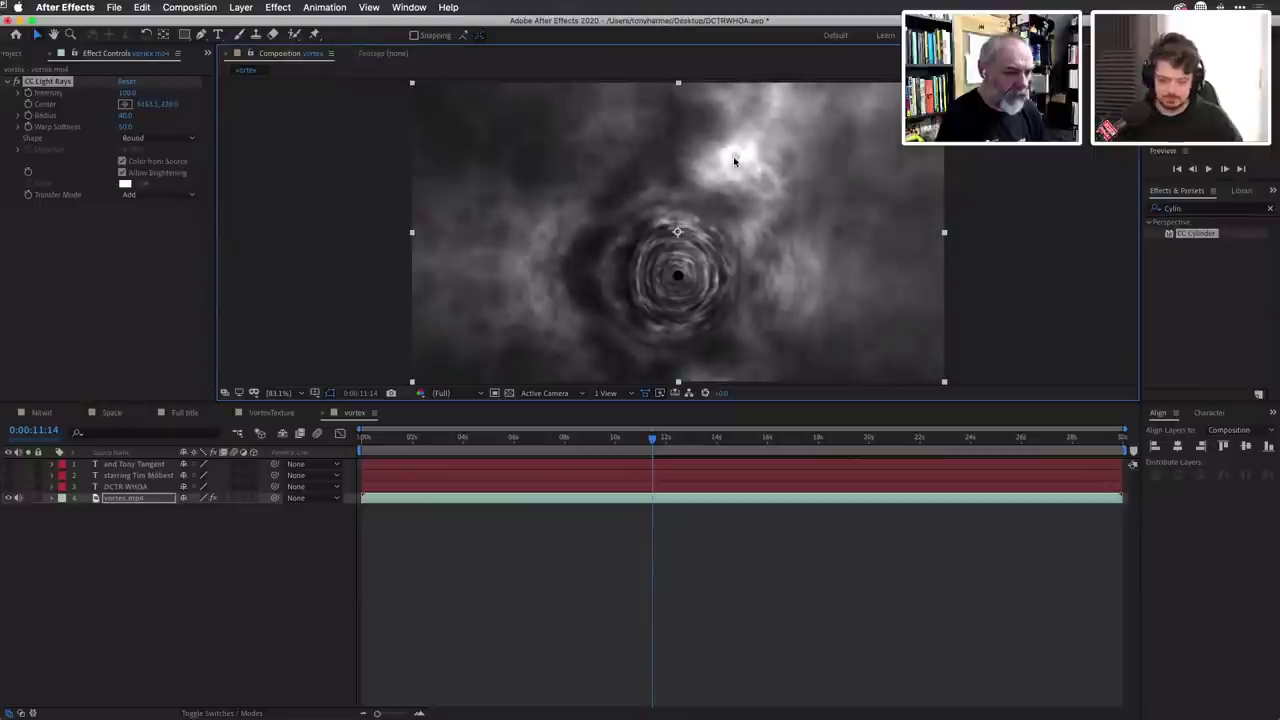
Place the CC Light Rays centre on the dark core of the vortex, at about 957.3, 700.0.
click(126, 106)
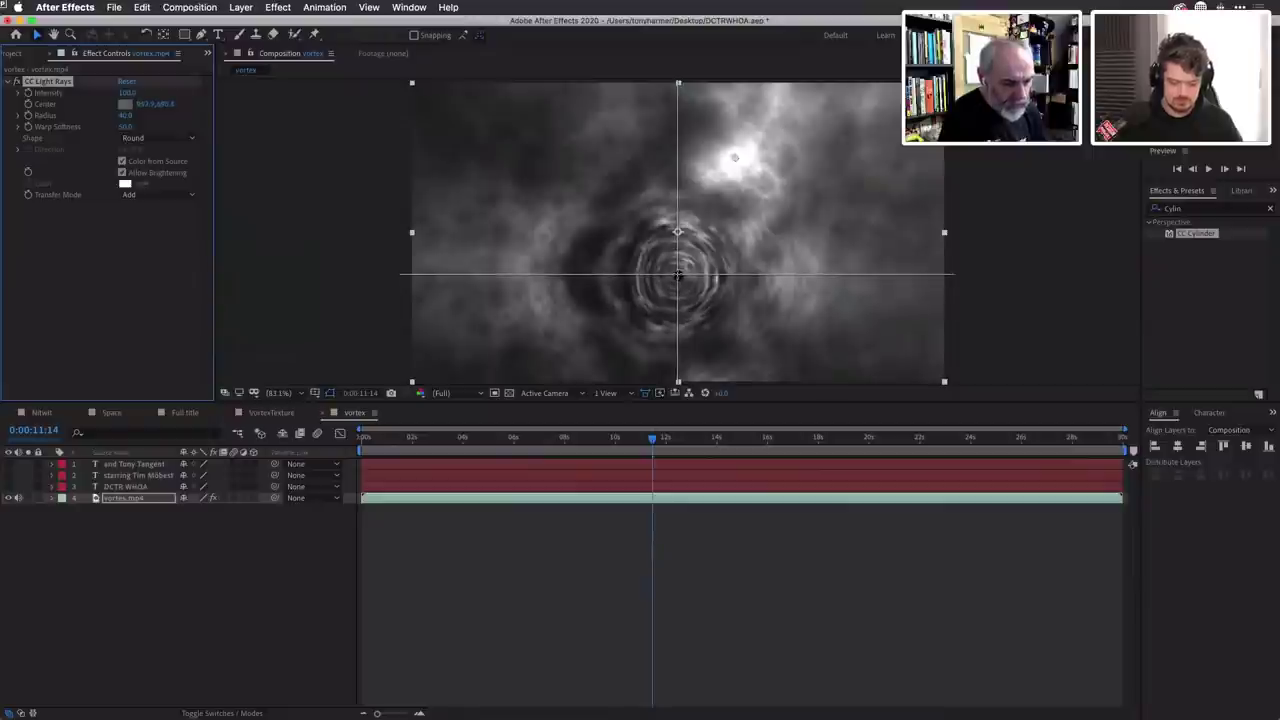
click(678, 277)
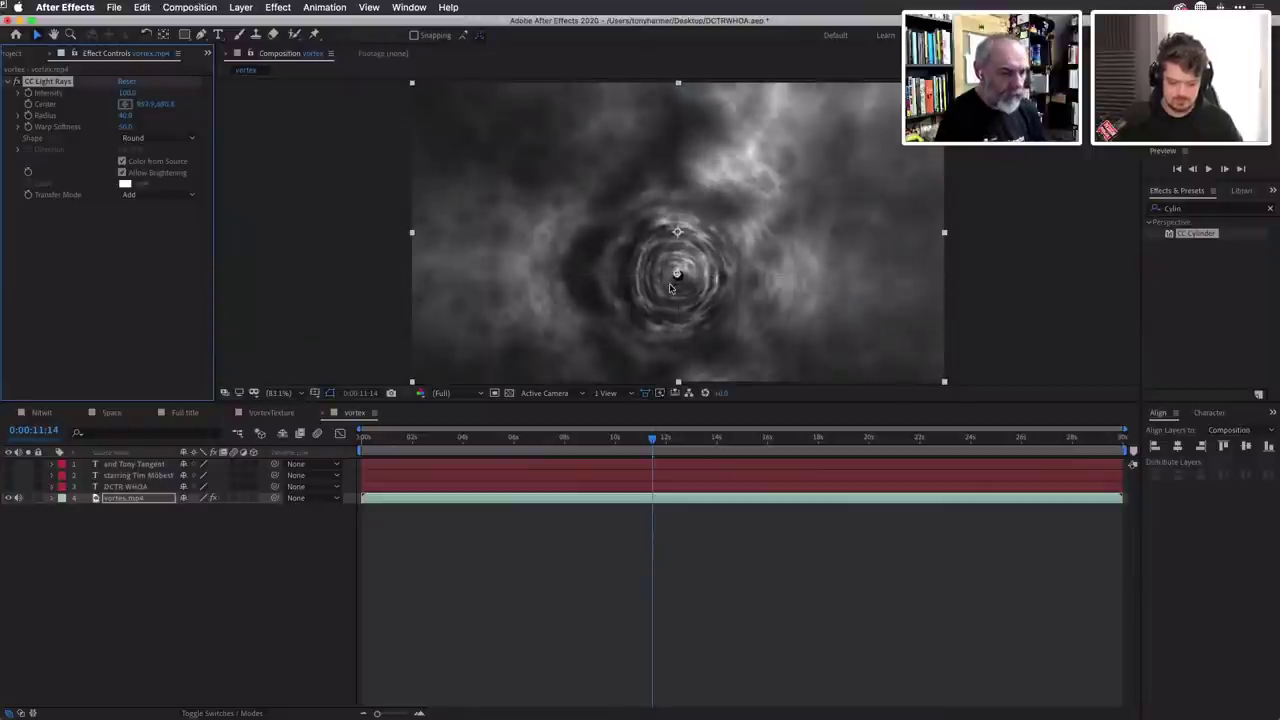
click(676, 277)
drag(676, 277, 676, 277)
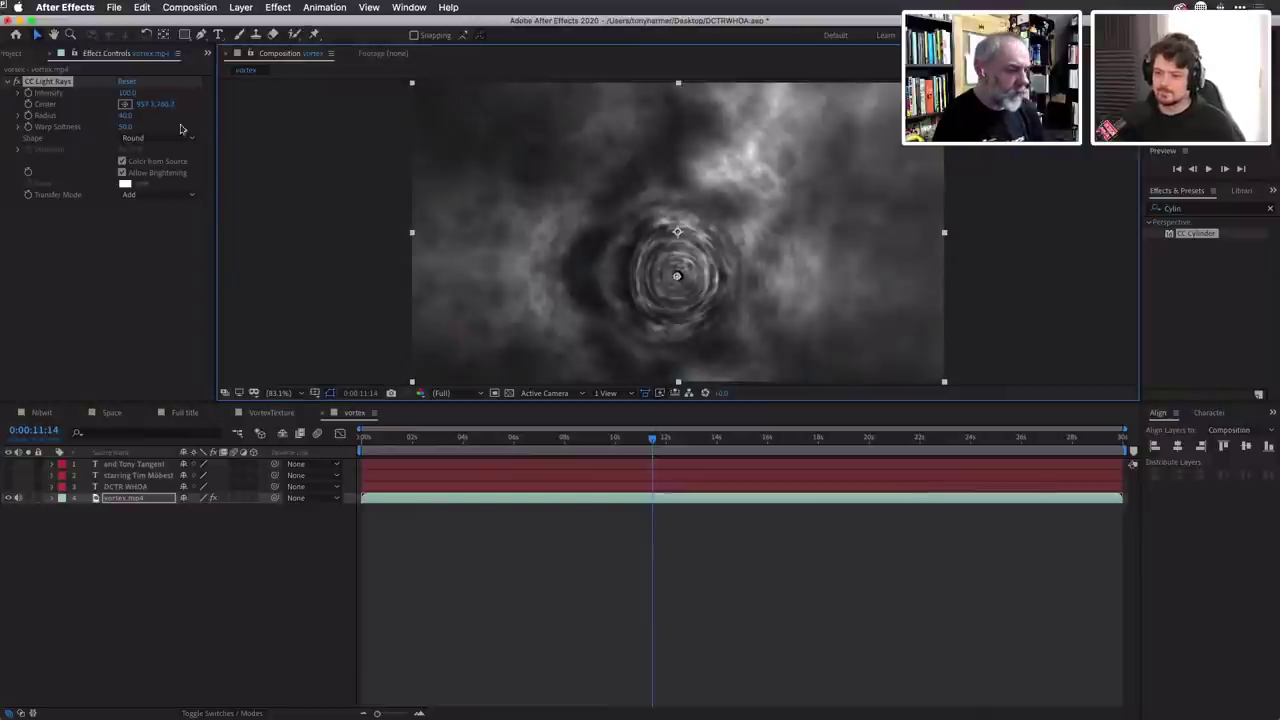
Scrub the vortex composition and preview it from the start to about 0:00:07:13 to check the light rays.
drag(652, 437, 449, 437)
key(space)
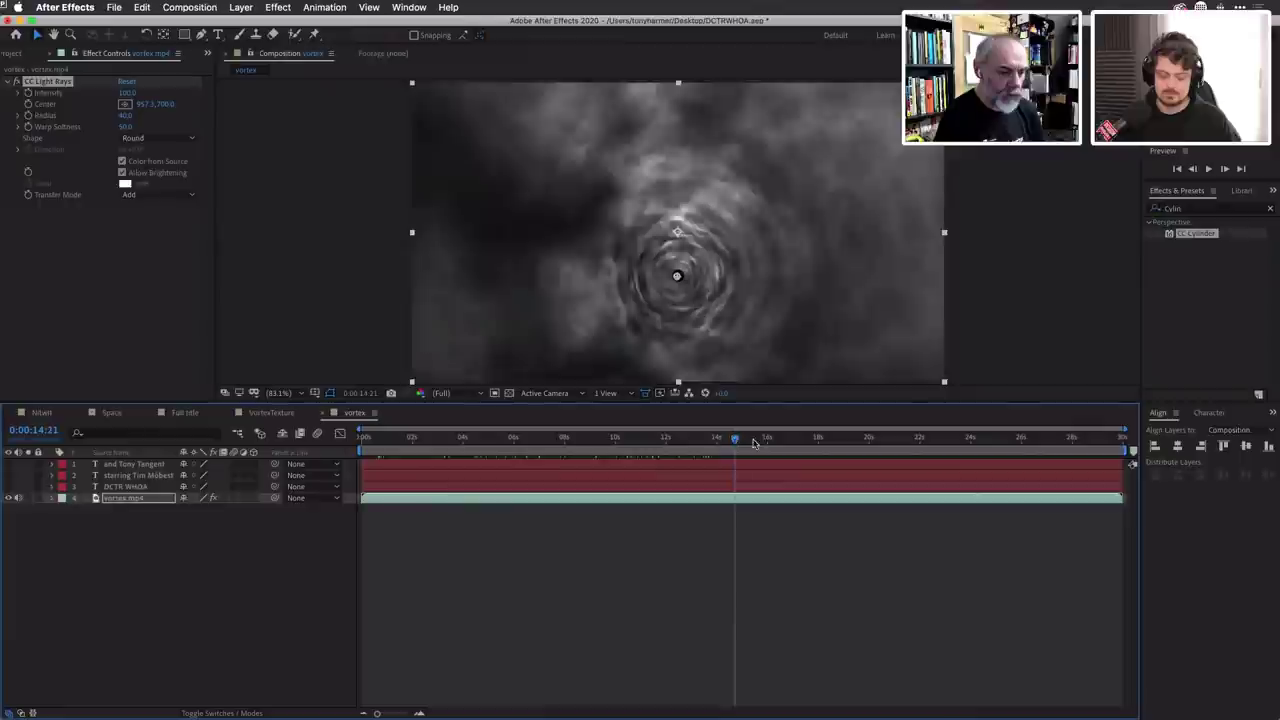
key(space)
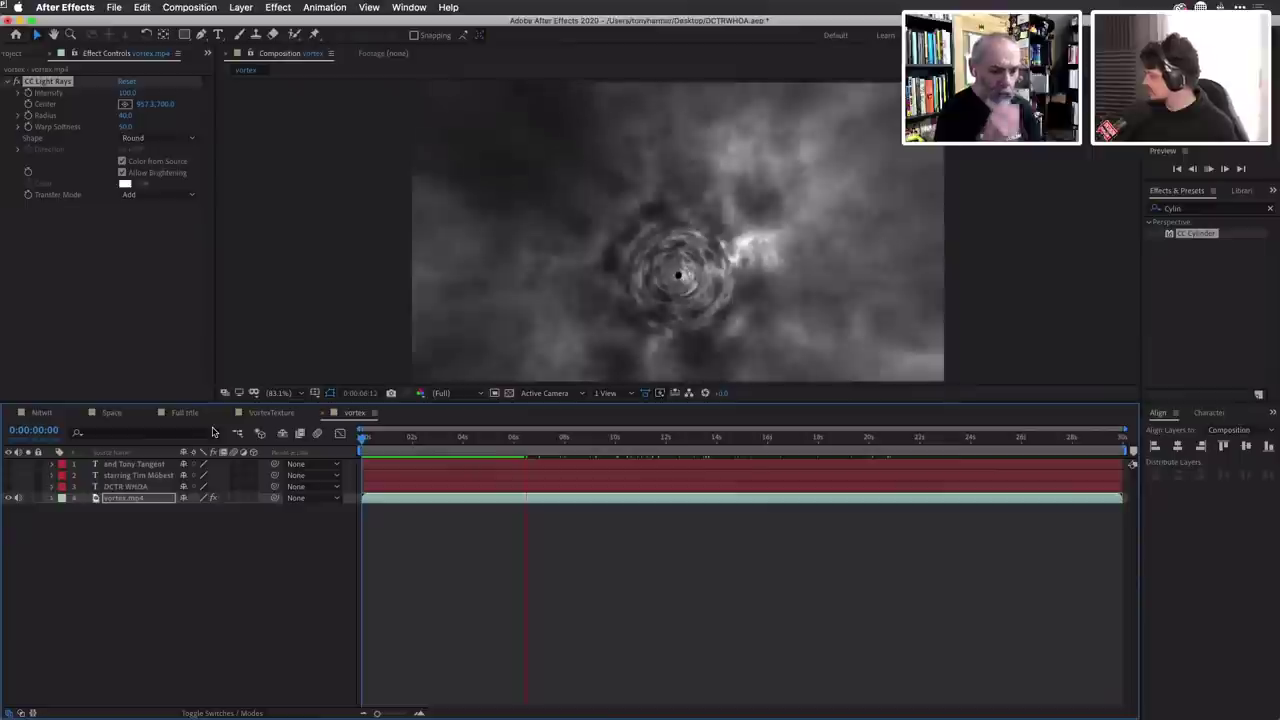
key(space)
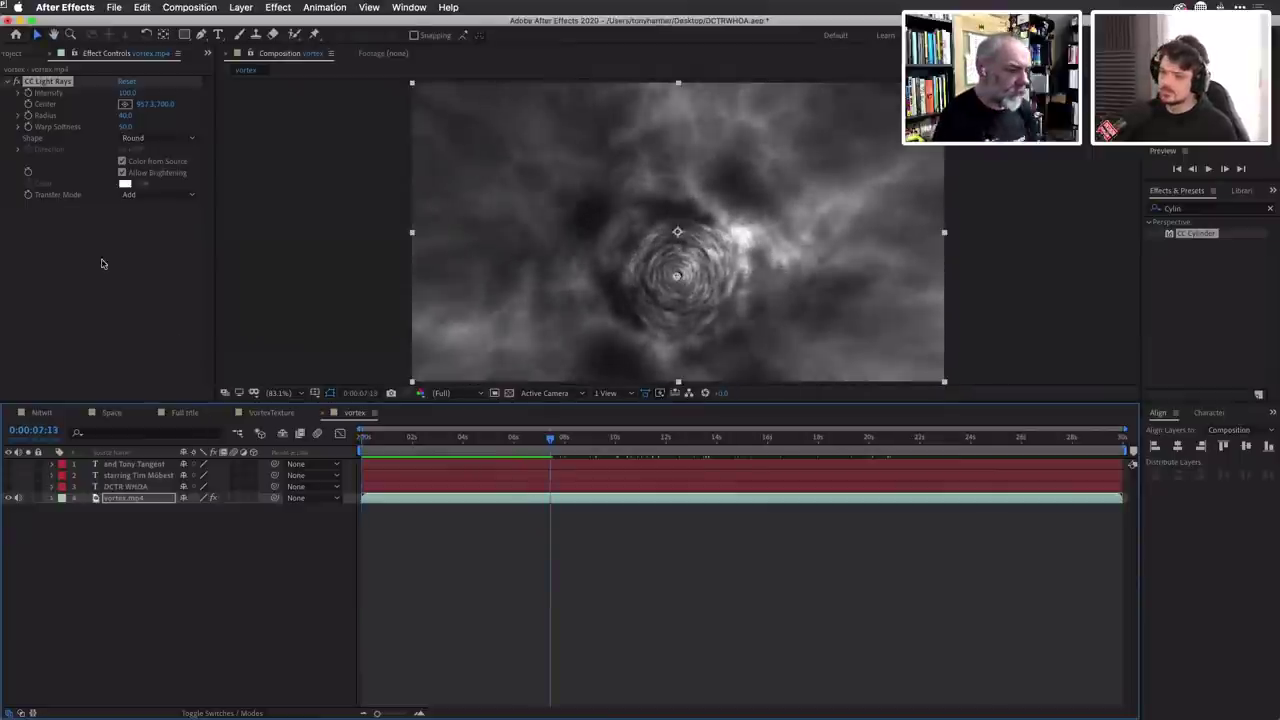
Apply the 4-Color Gradient effect from the Generate category to the vortex.mp4 layer.
click(278, 8)
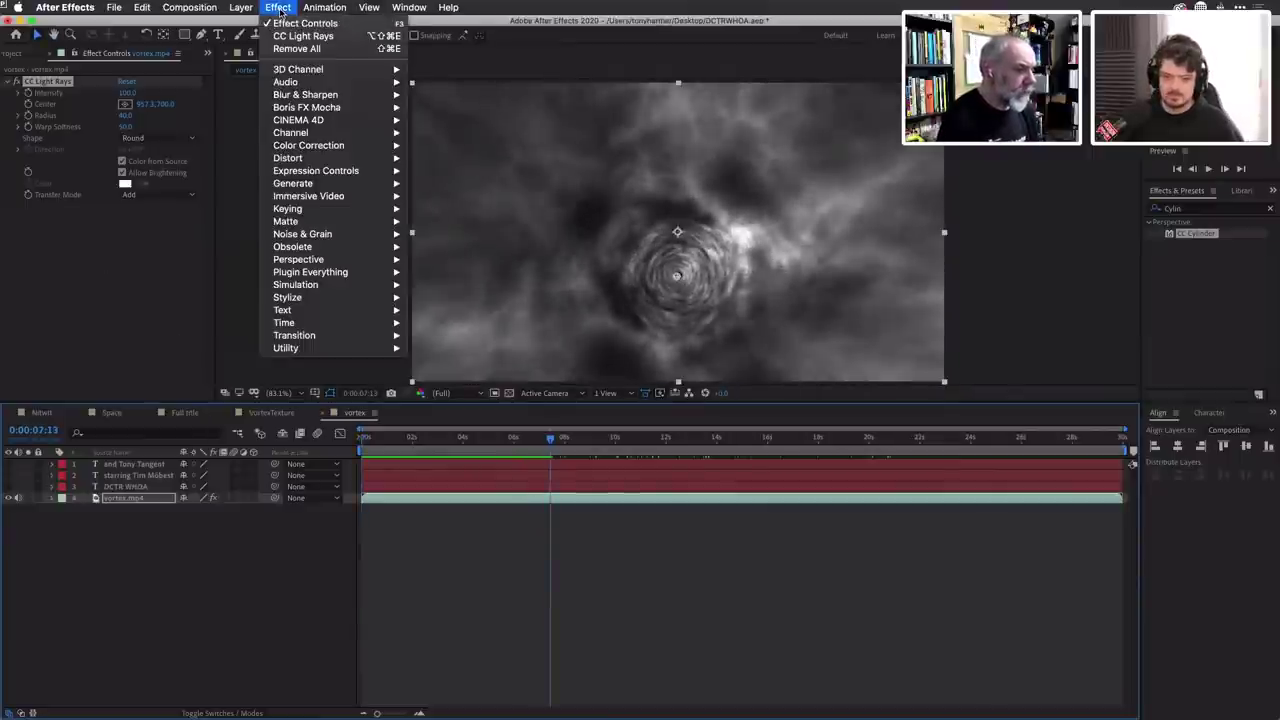
mouse_move(333, 185)
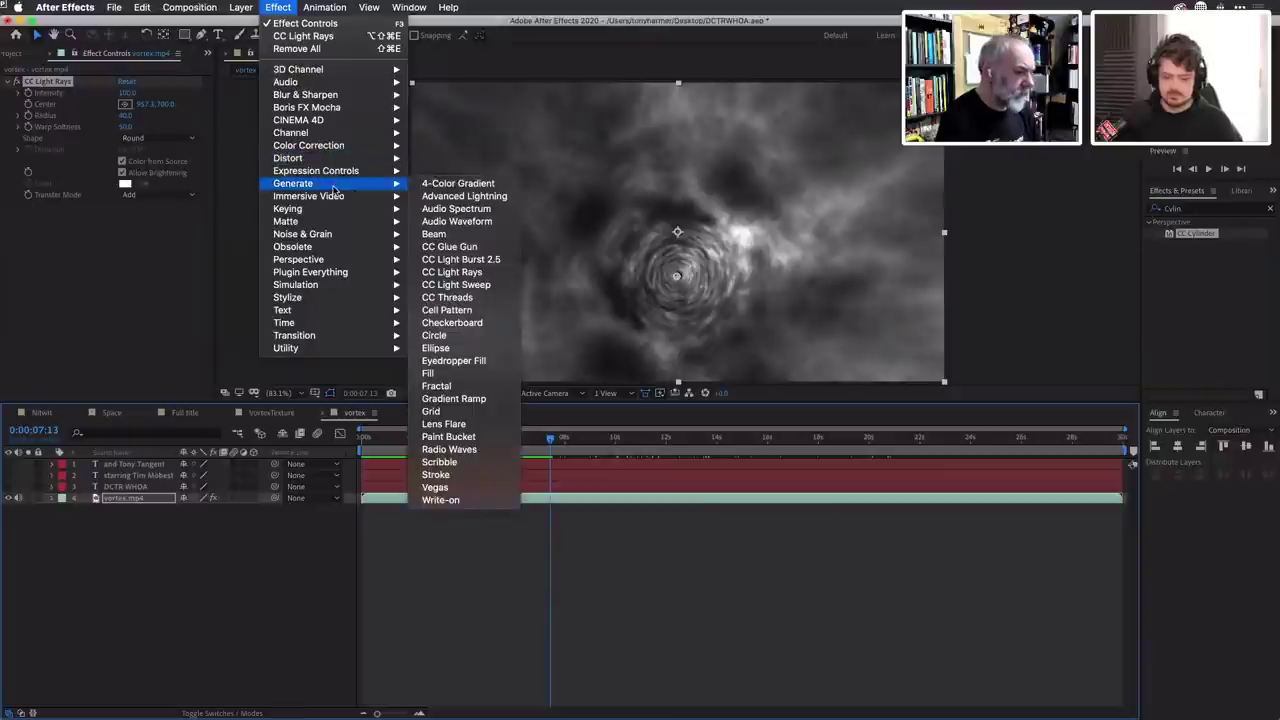
click(440, 184)
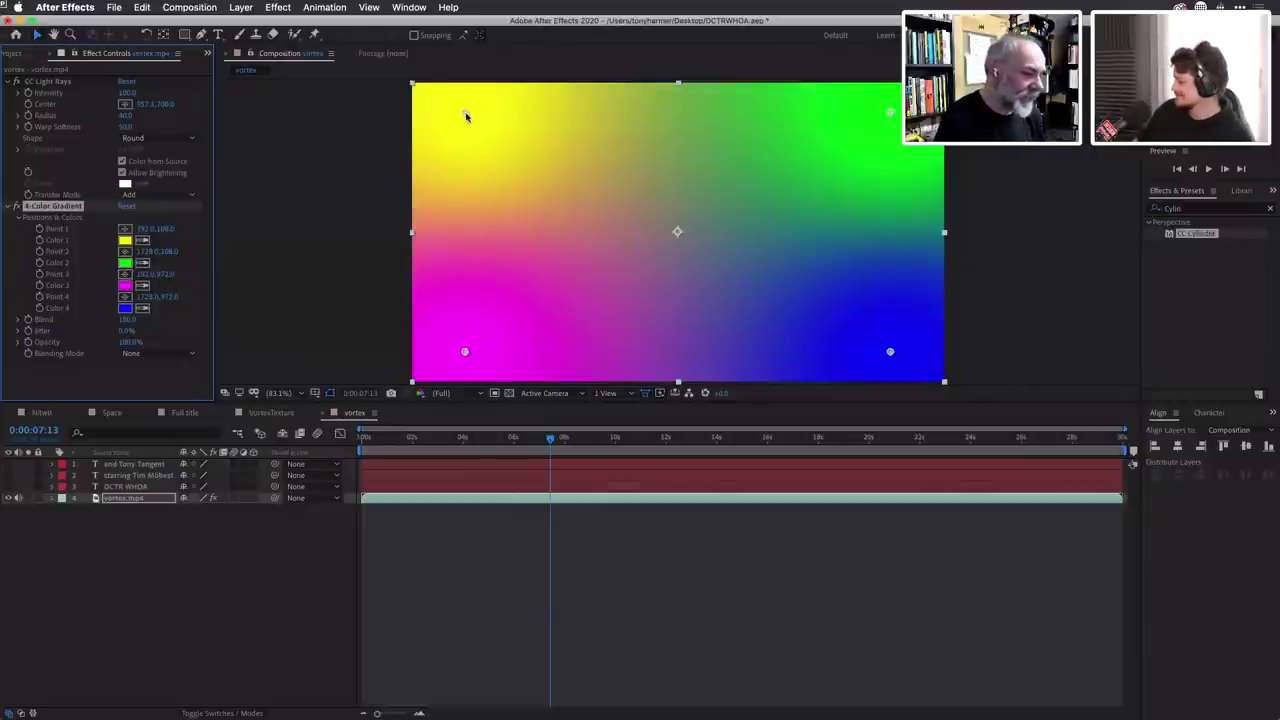
Move the four gradient points inward to about (557, 329), (1283, 341), (579, 801) and (1381, 815).
drag(465, 113, 567, 174)
drag(890, 112, 768, 177)
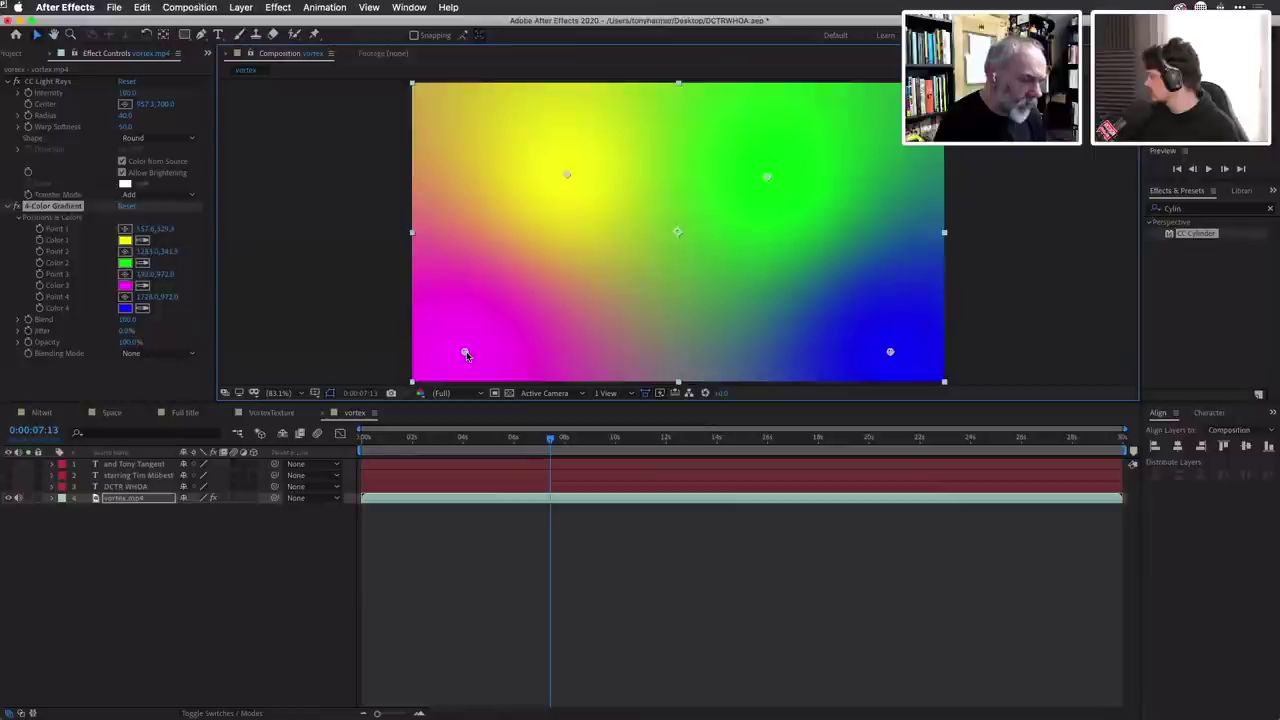
drag(466, 353, 556, 318)
drag(570, 310, 574, 307)
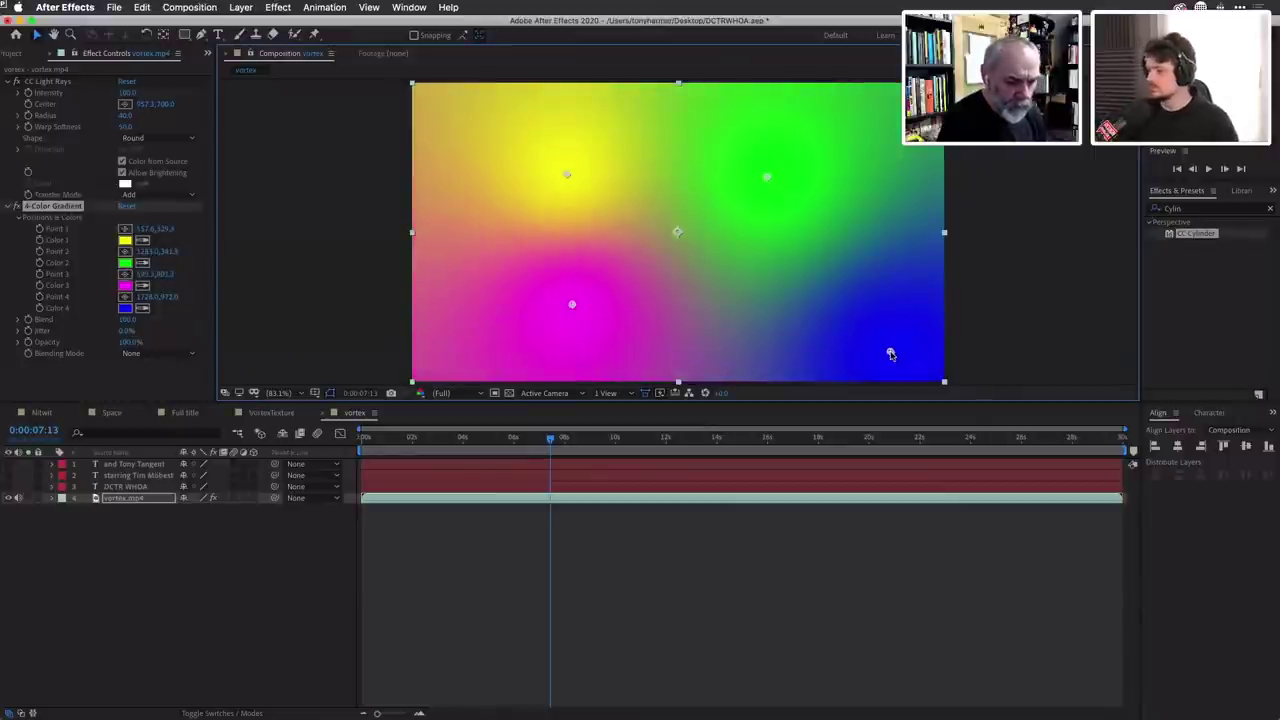
drag(885, 350, 792, 309)
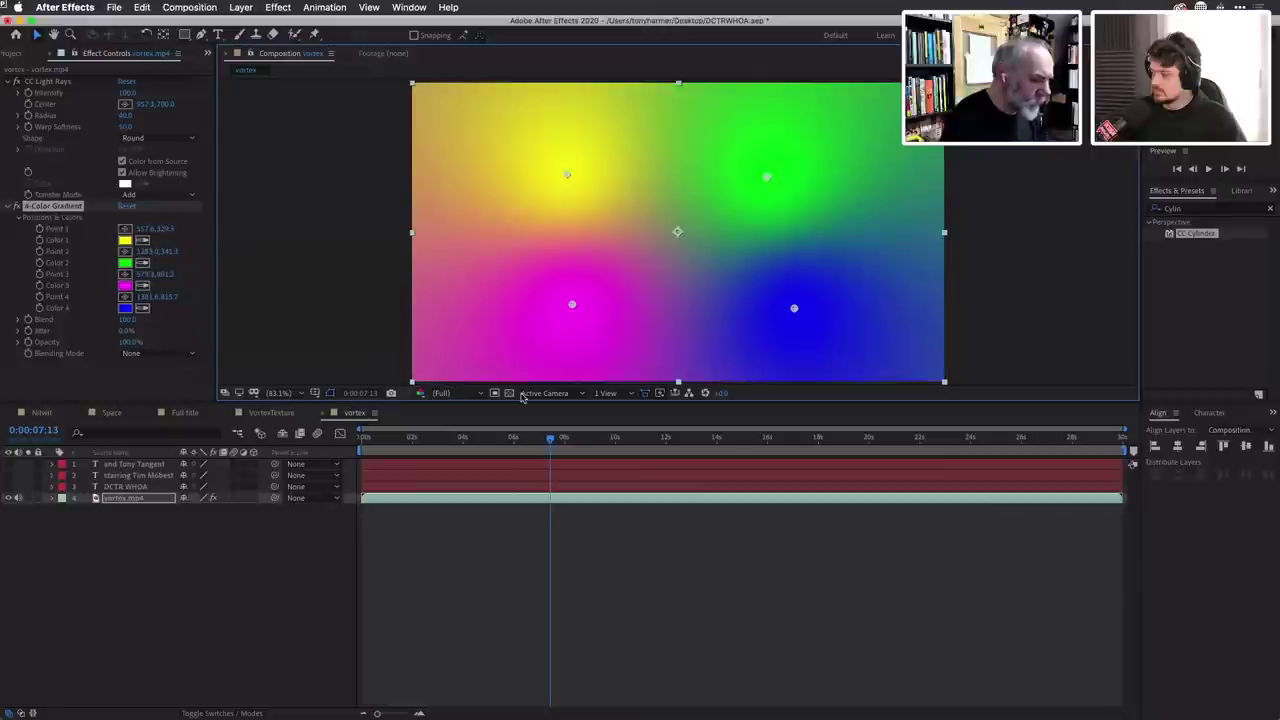
At 0:00:00:00, enable keyframing for the four gradient colours and set Color 1 to cyan 00FBFF.
drag(550, 438, 355, 448)
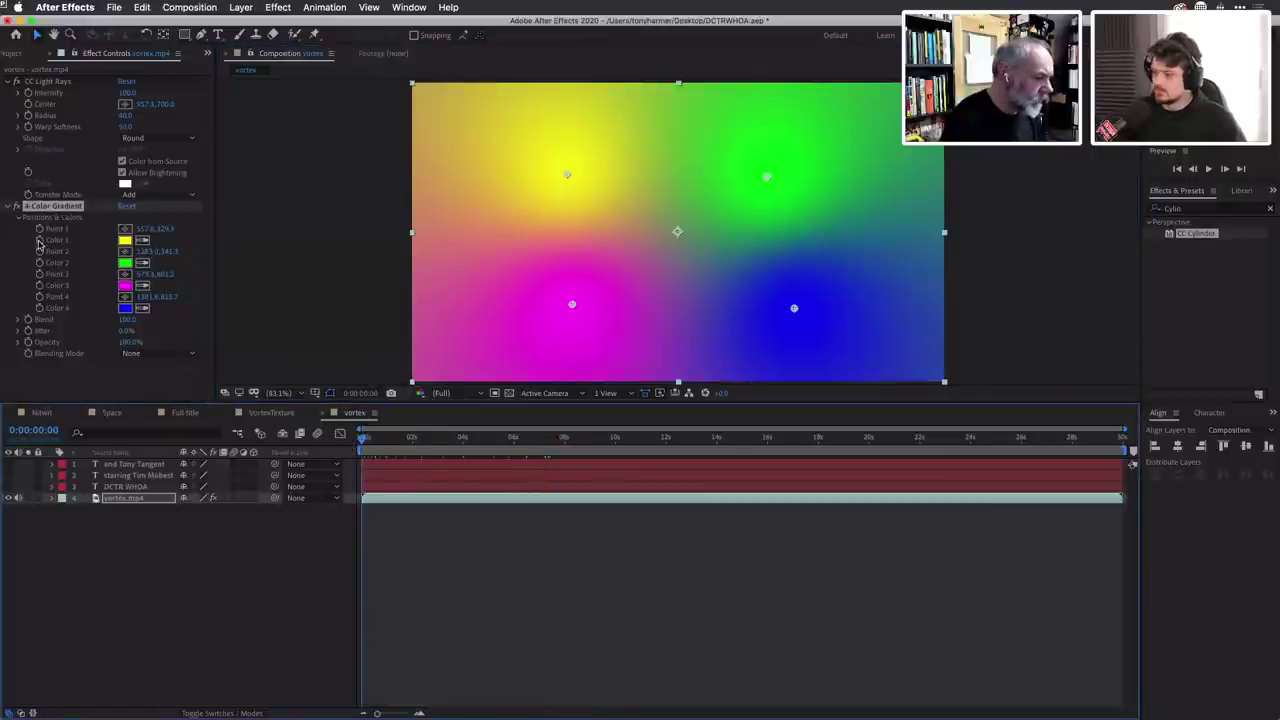
click(125, 241)
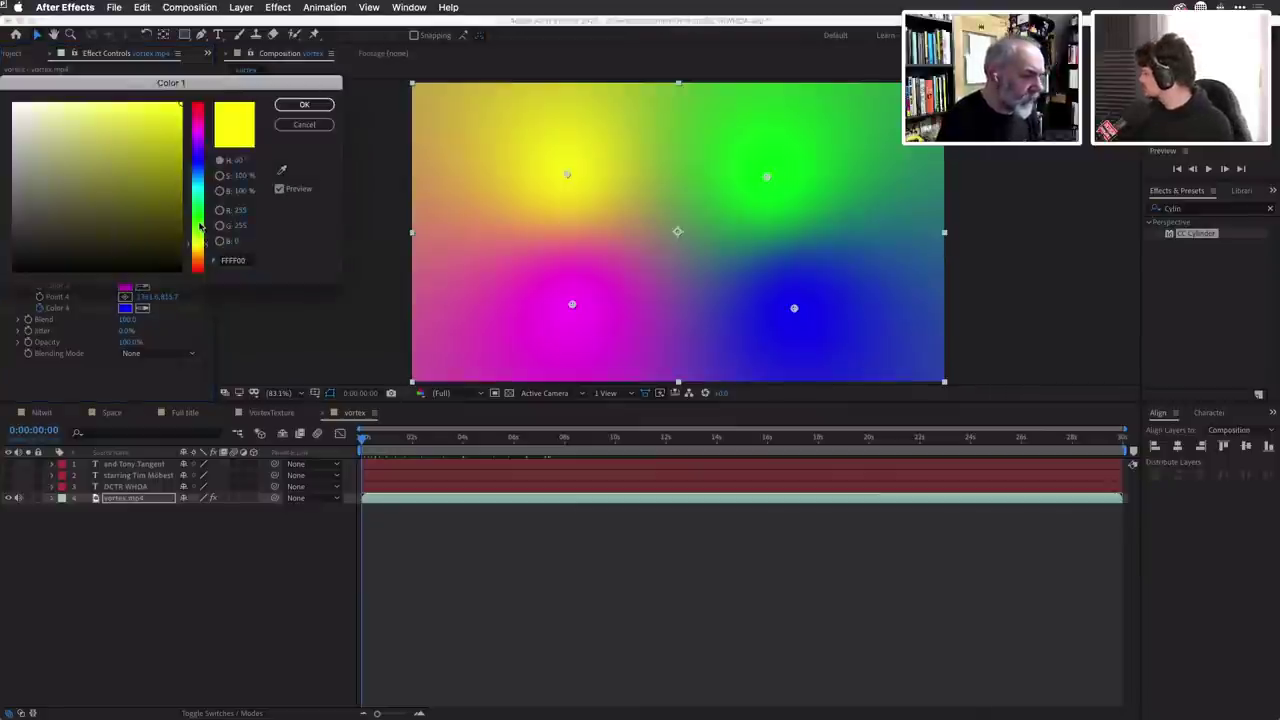
drag(200, 228, 199, 190)
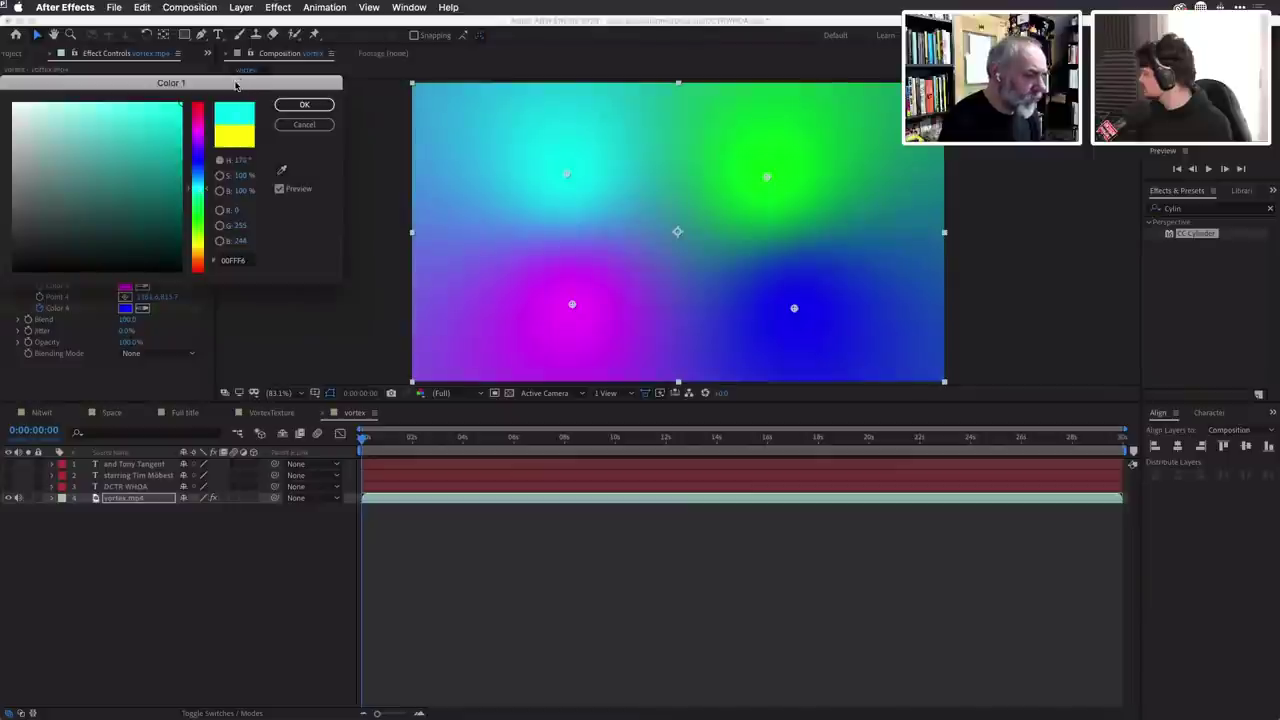
drag(235, 86, 419, 69)
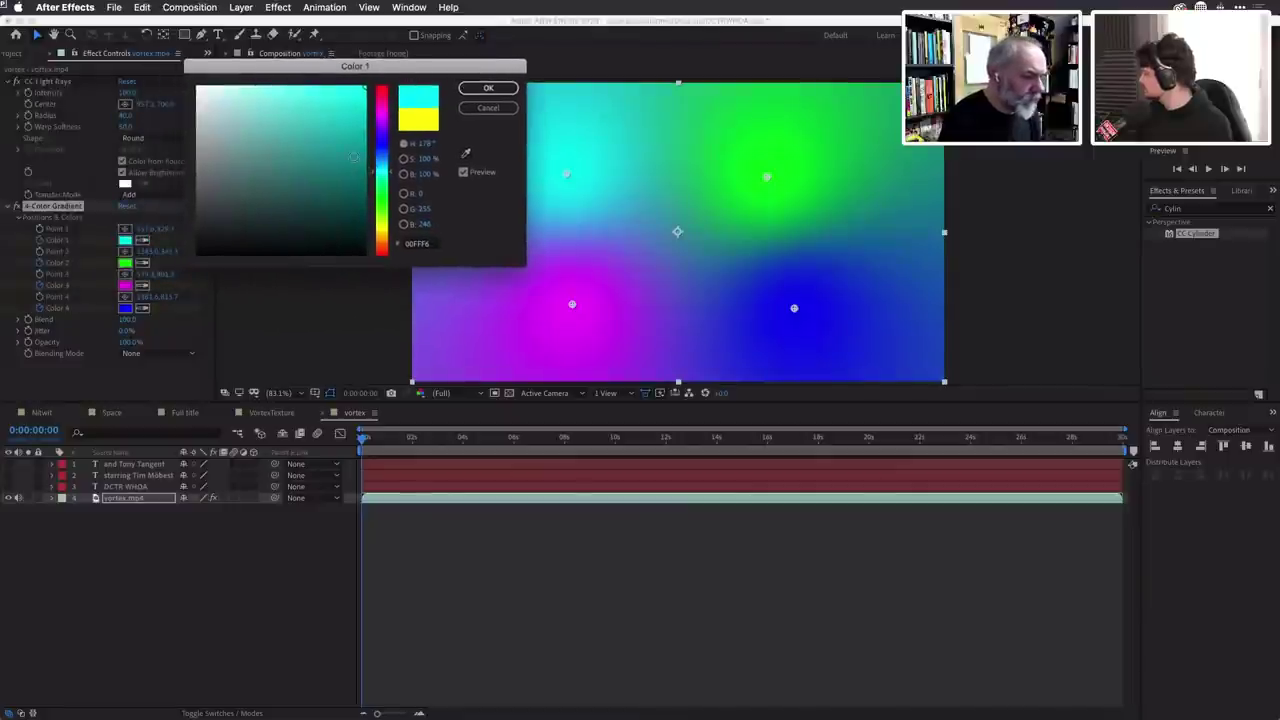
drag(382, 172, 387, 173)
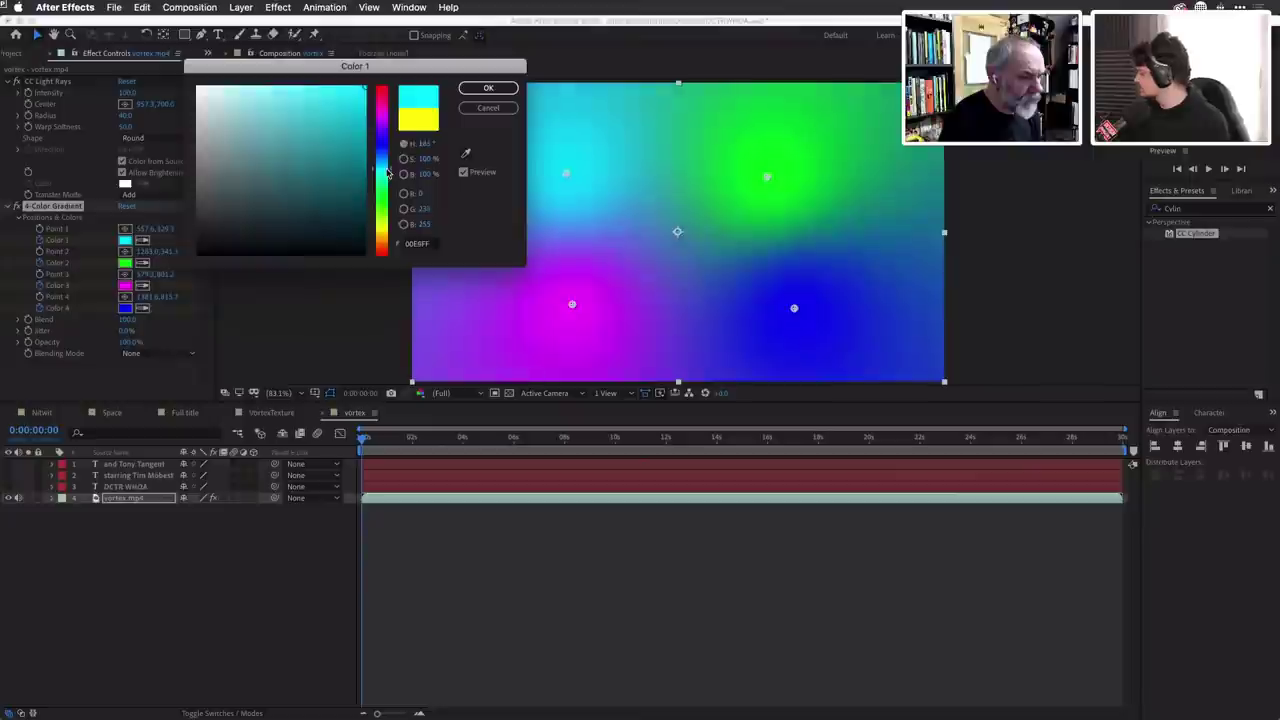
click(488, 88)
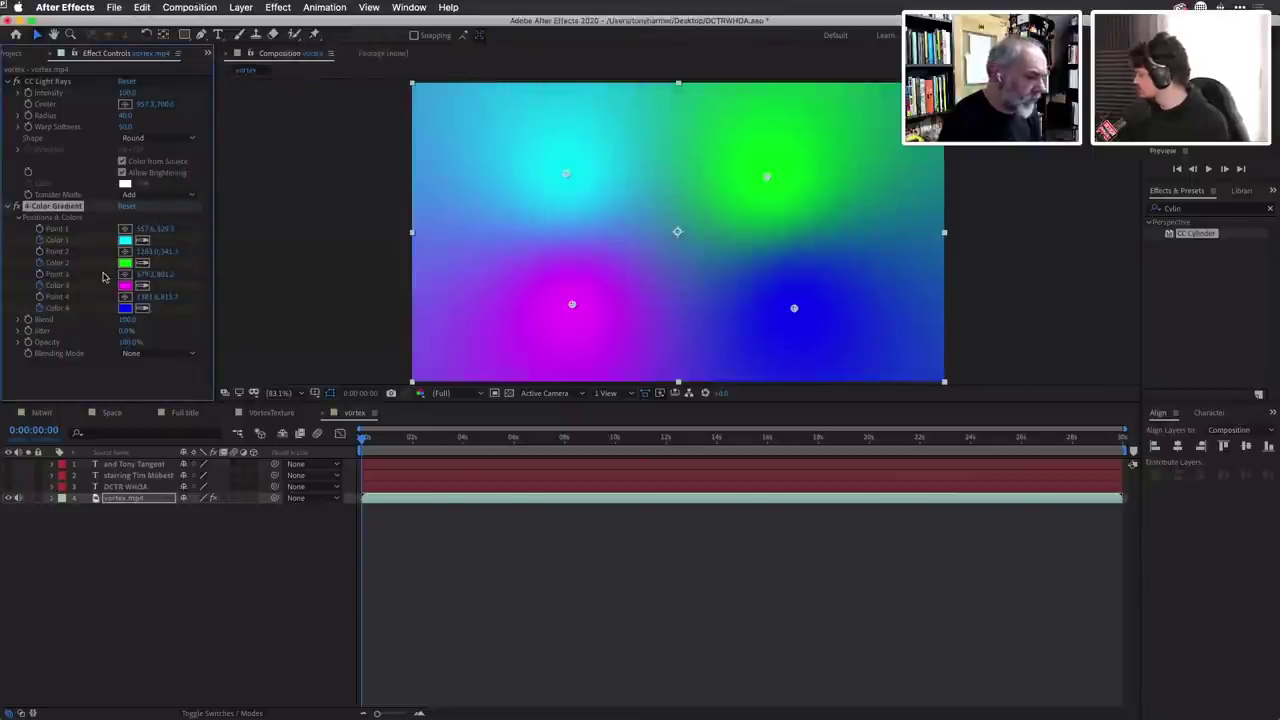
Set Color 2 to green 00FFA6 and move gradient points 1 and 2 outward, to about (449, 276) and (1376, 276).
click(125, 263)
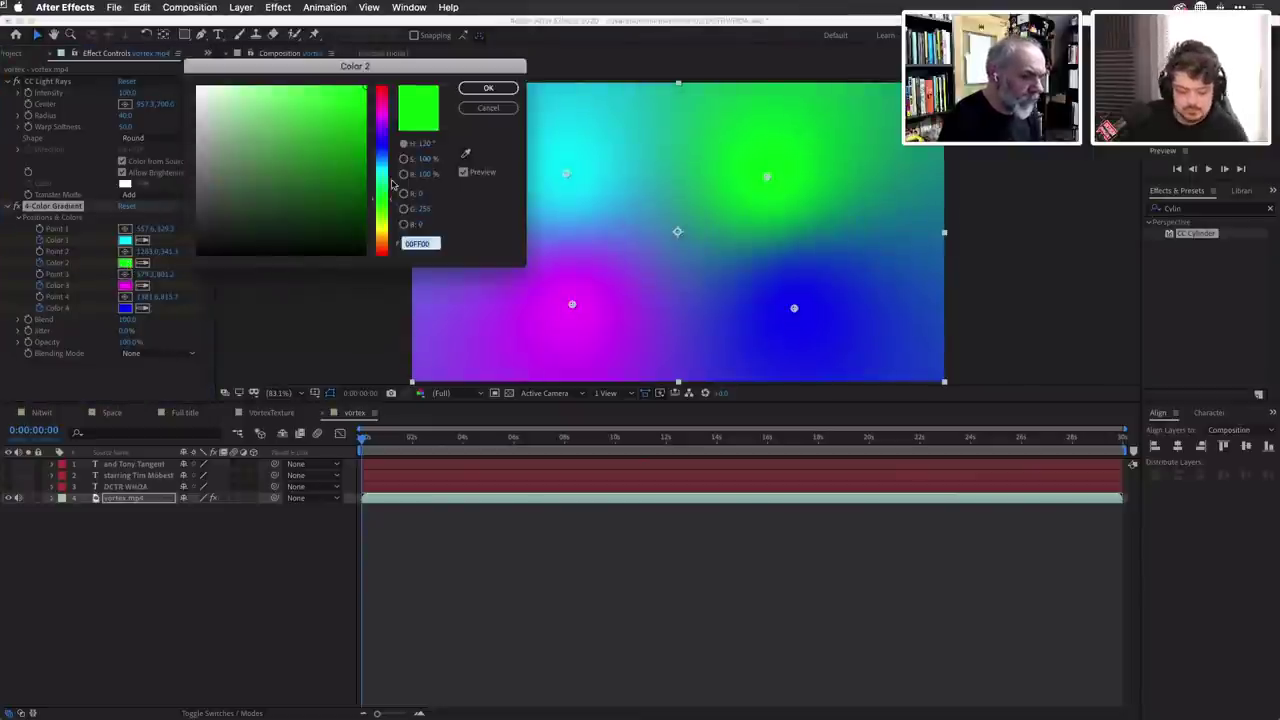
mouse_move(382, 185)
mouse_down()
mouse_move(381, 163)
mouse_move(381, 185)
mouse_up()
click(503, 90)
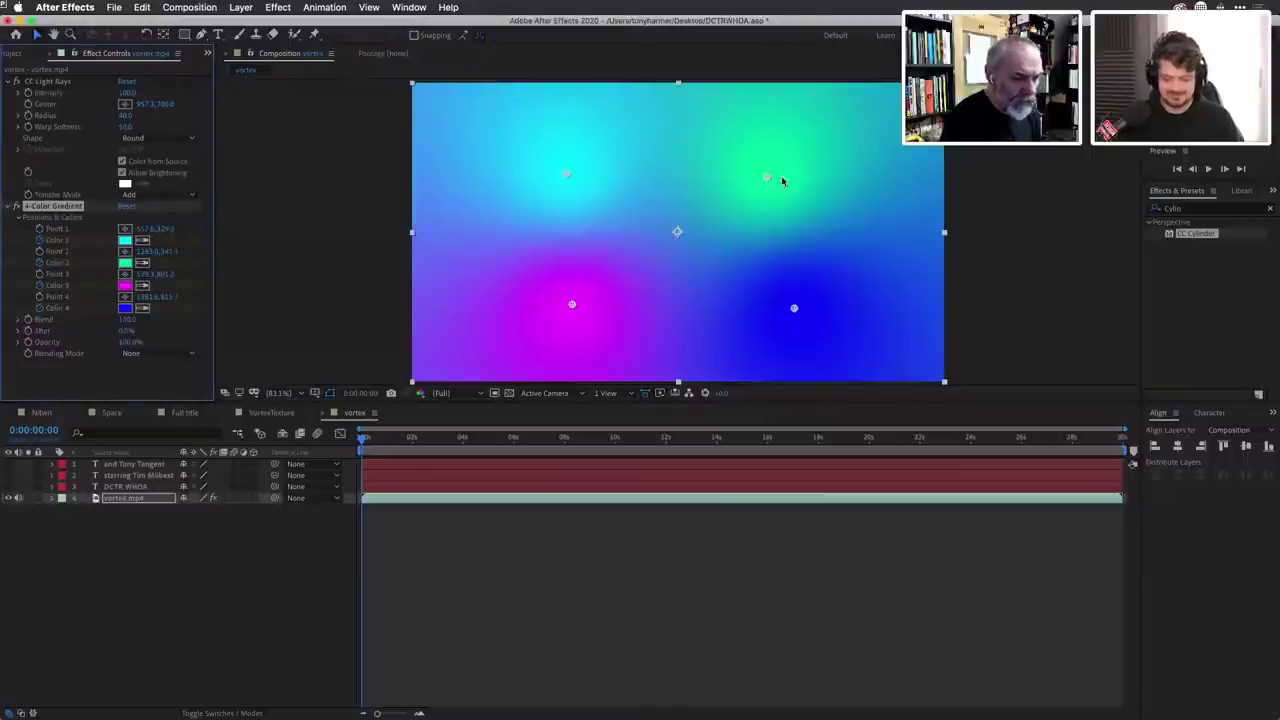
drag(763, 177, 798, 160)
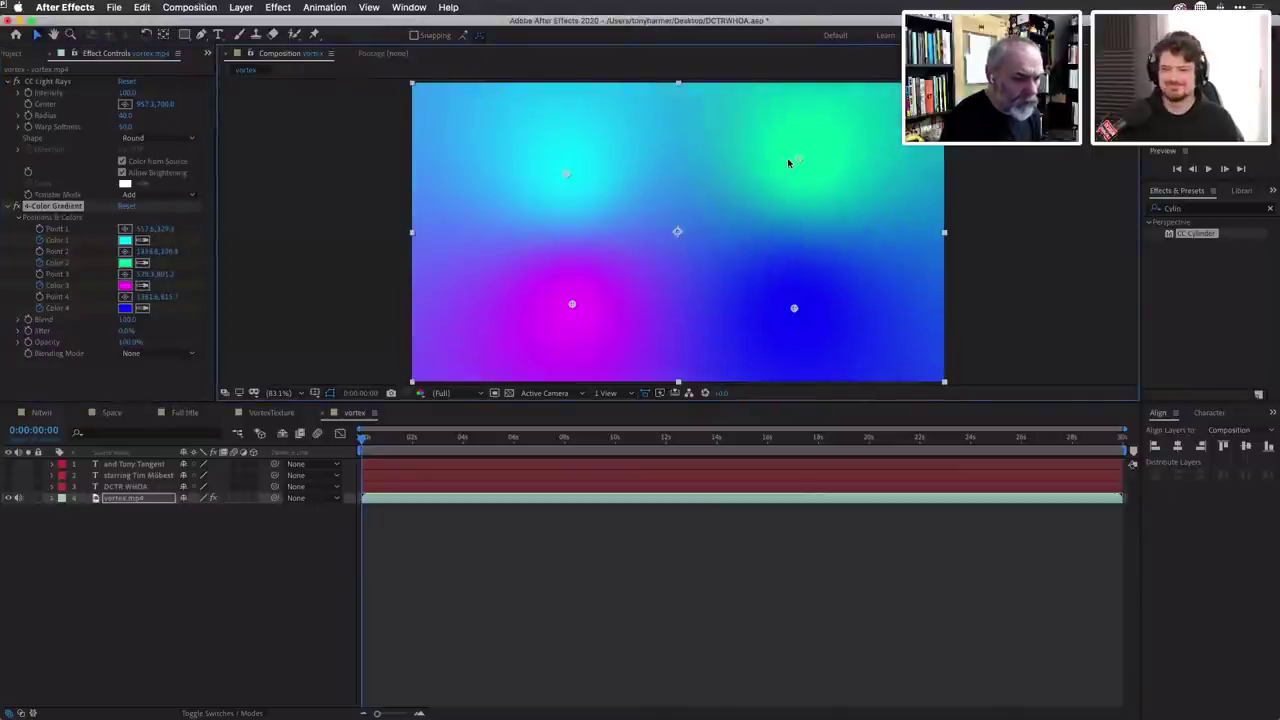
drag(566, 174, 535, 160)
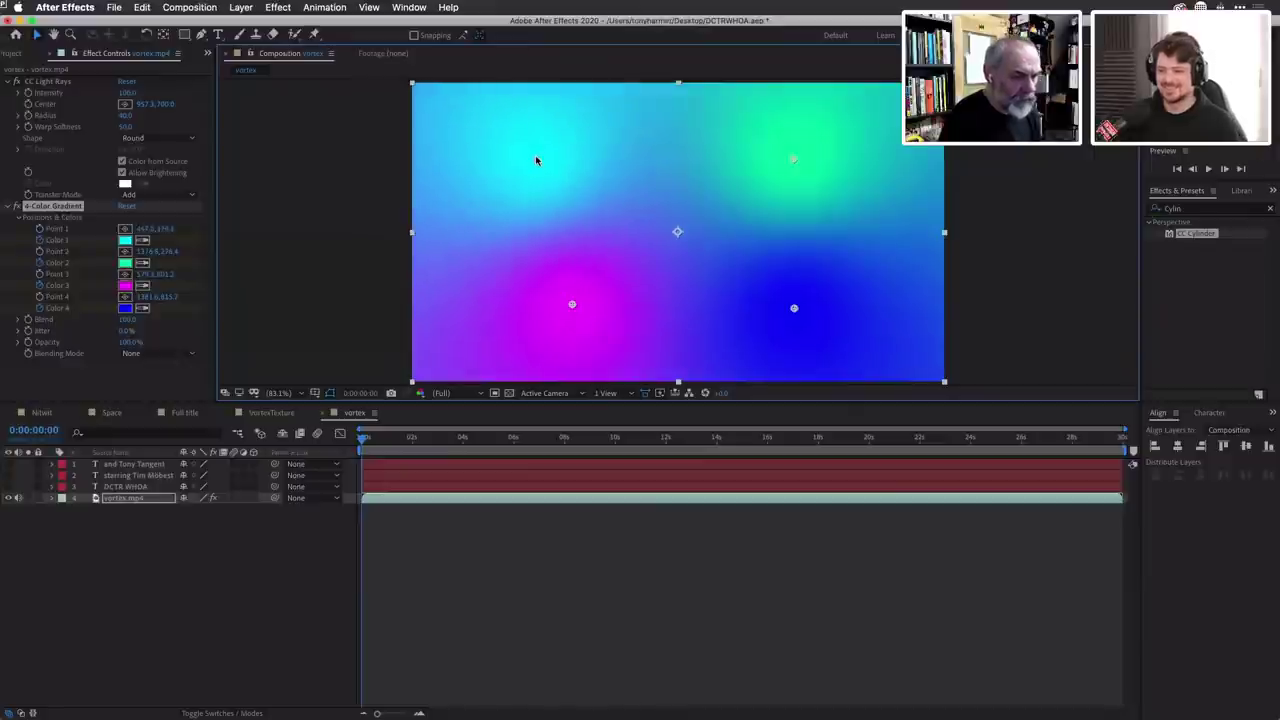
Change Color 3 and Color 4 of the gradient to mint green, with Color 4 at 00FFB6.
click(124, 289)
click(382, 176)
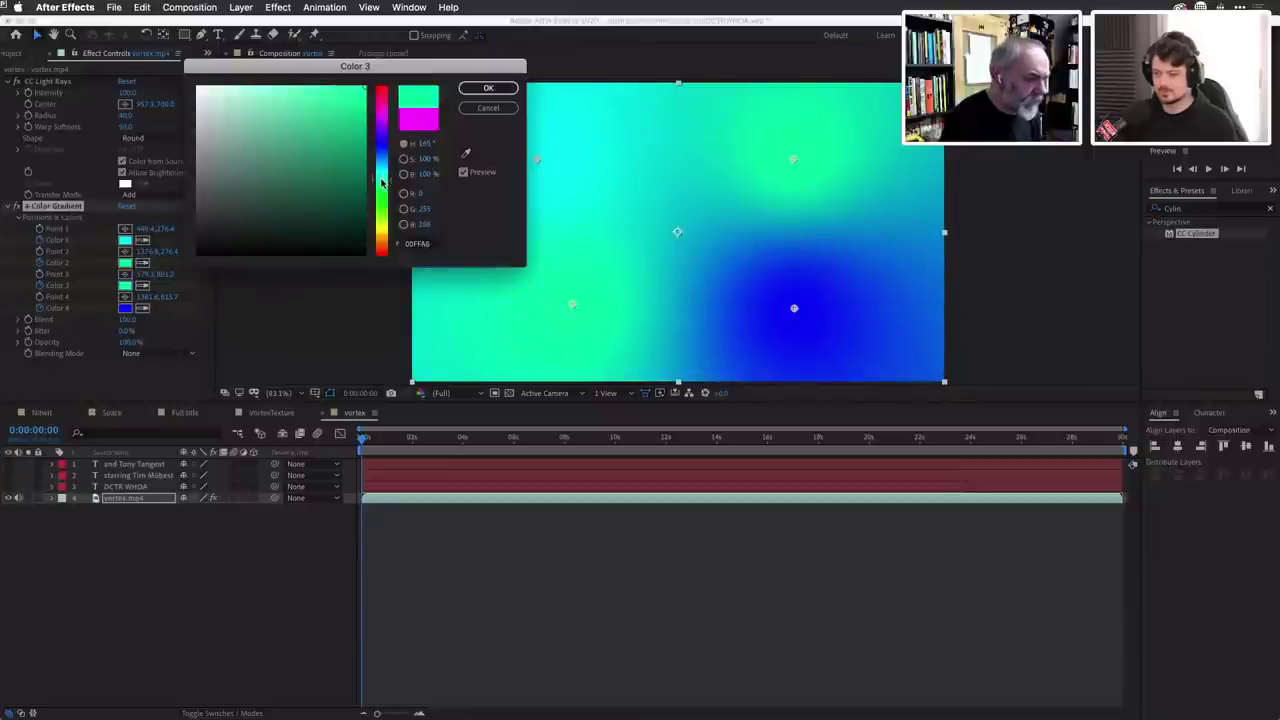
click(488, 88)
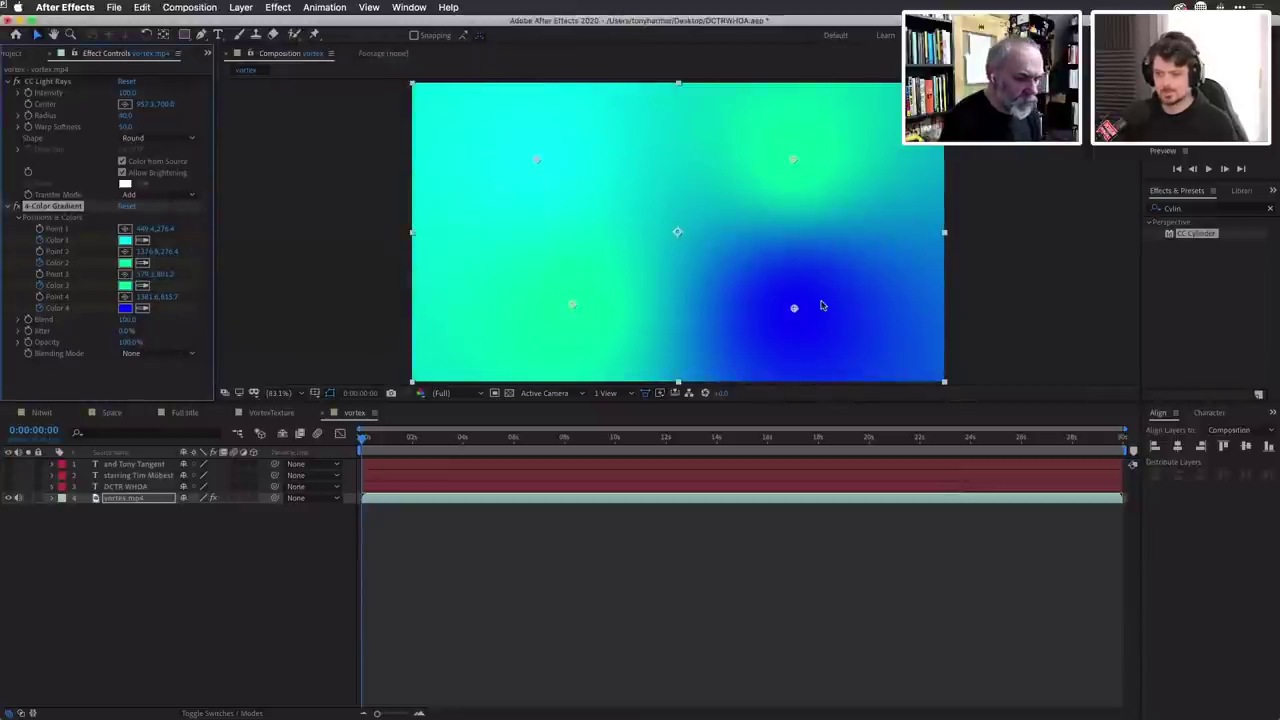
click(125, 308)
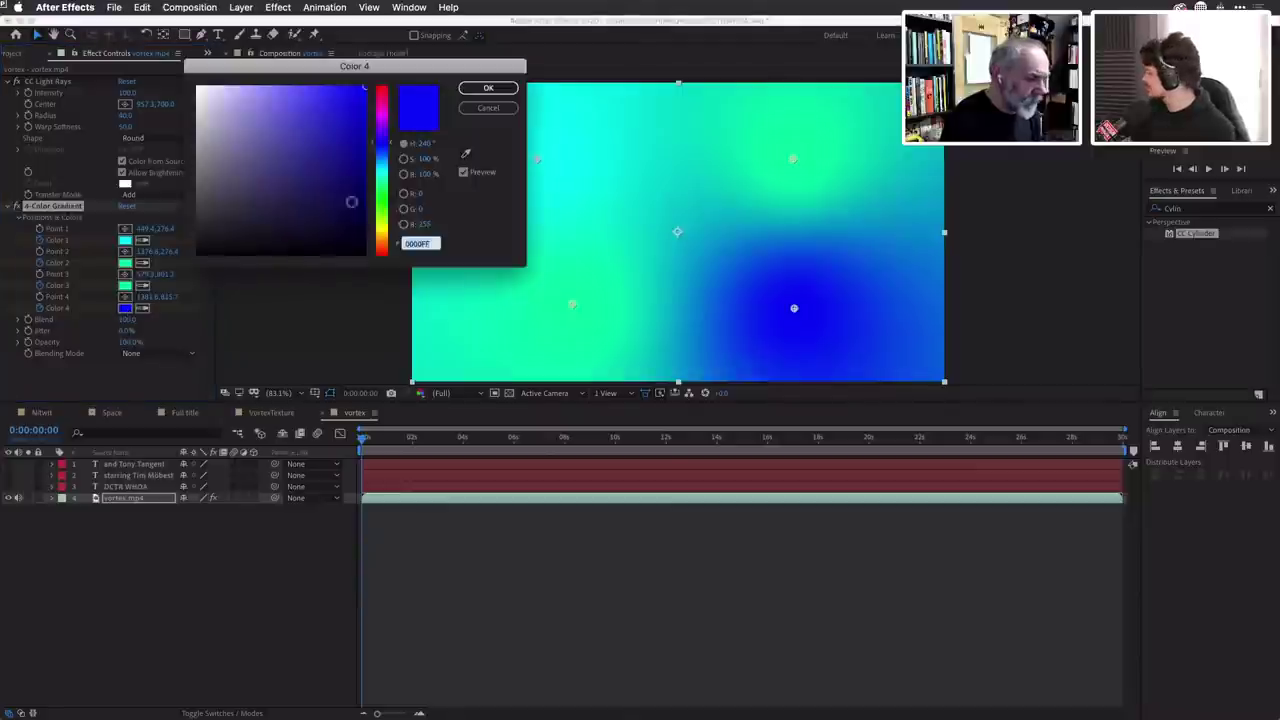
drag(381, 240, 381, 178)
click(488, 88)
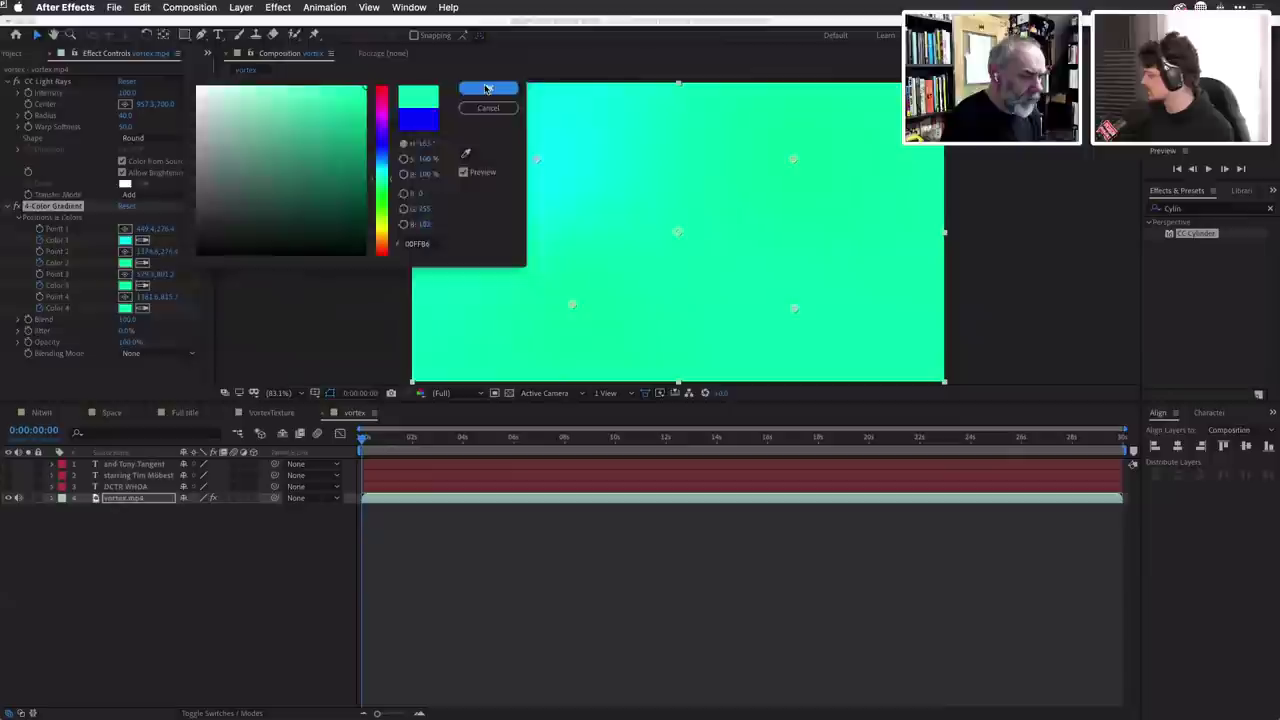
Set the 4-Color Gradient's blending mode to Color so it tints the vortex footage.
click(191, 354)
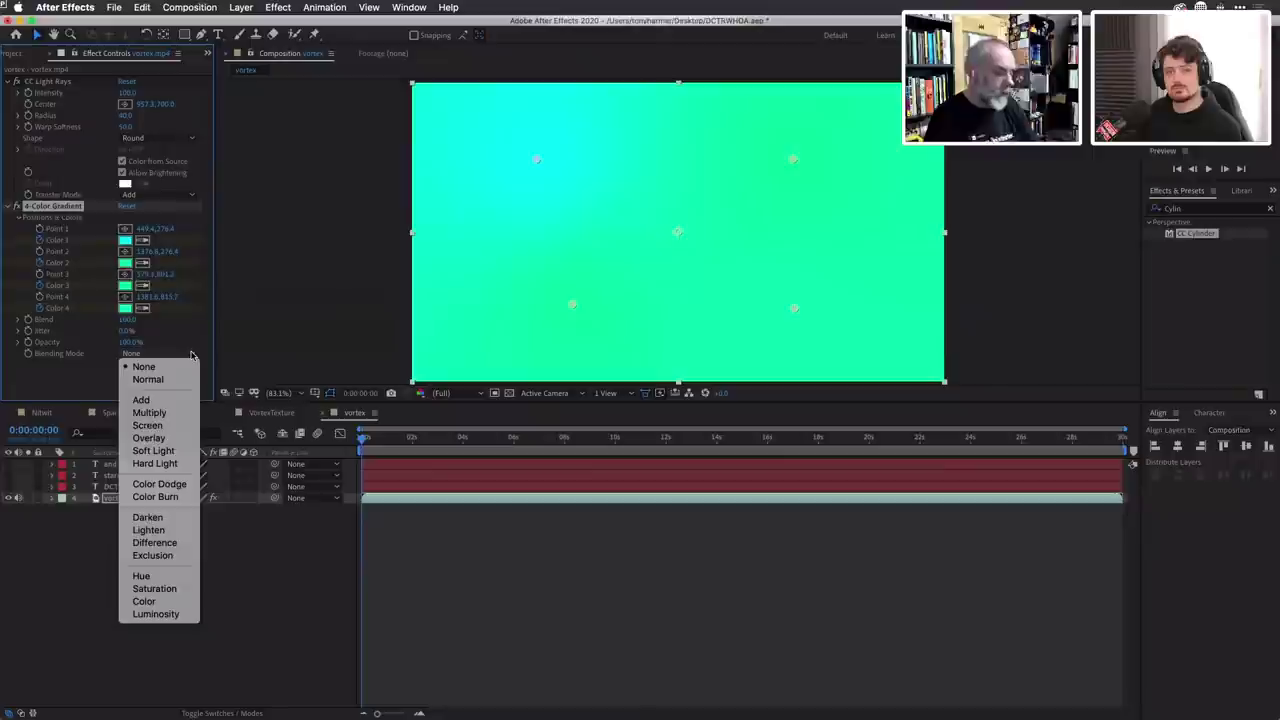
click(183, 603)
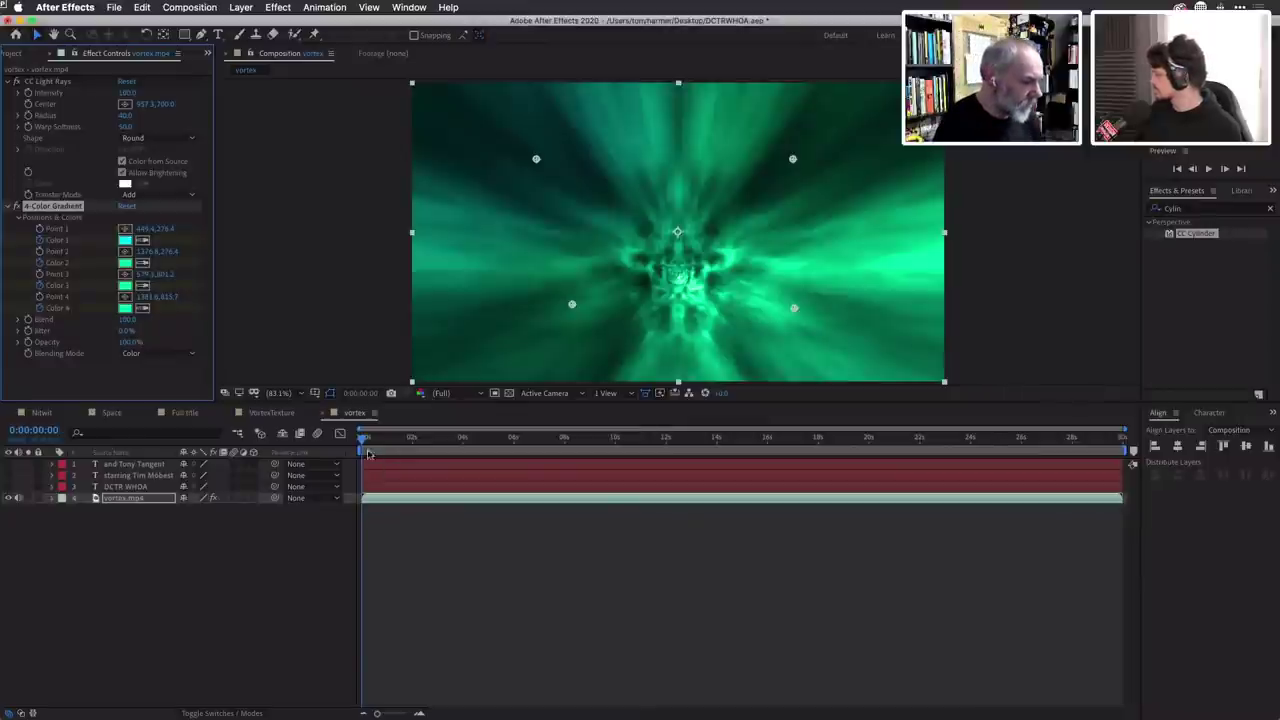
At 0:00:17:29, set the gradient's Color 1 to magenta FF00C6 and Color 2 to CA45B8.
drag(365, 449, 818, 456)
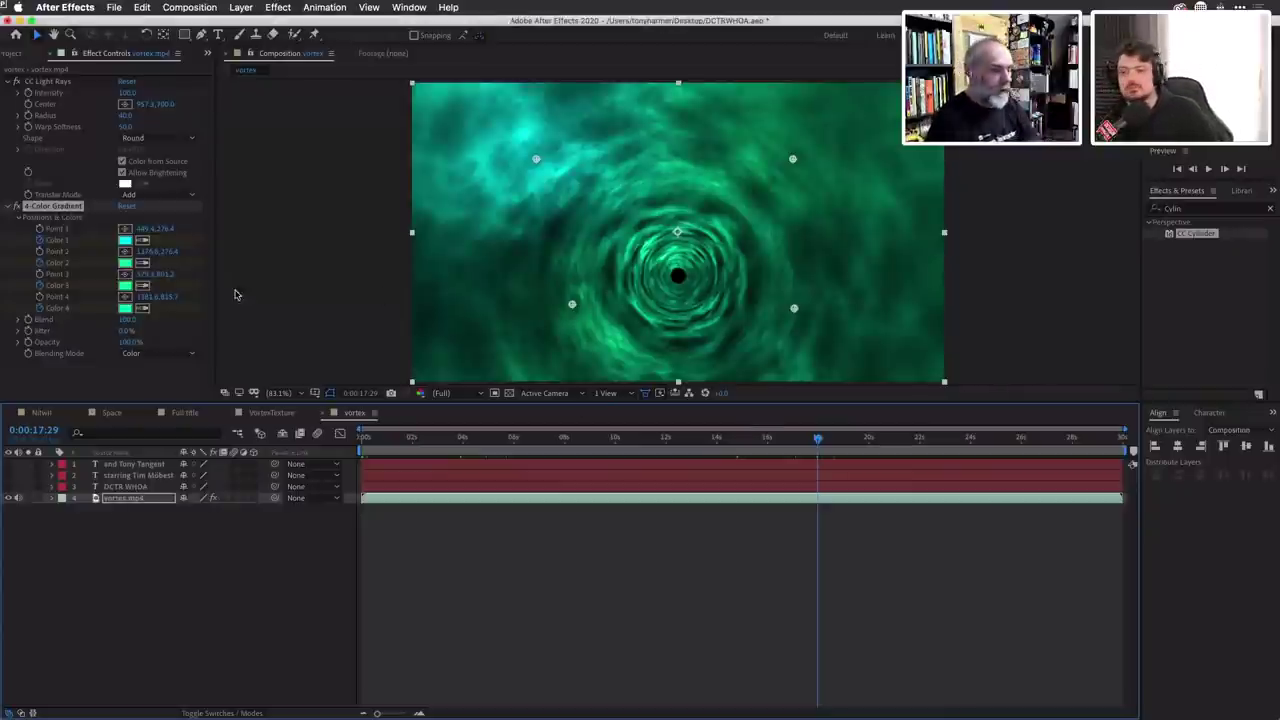
click(125, 243)
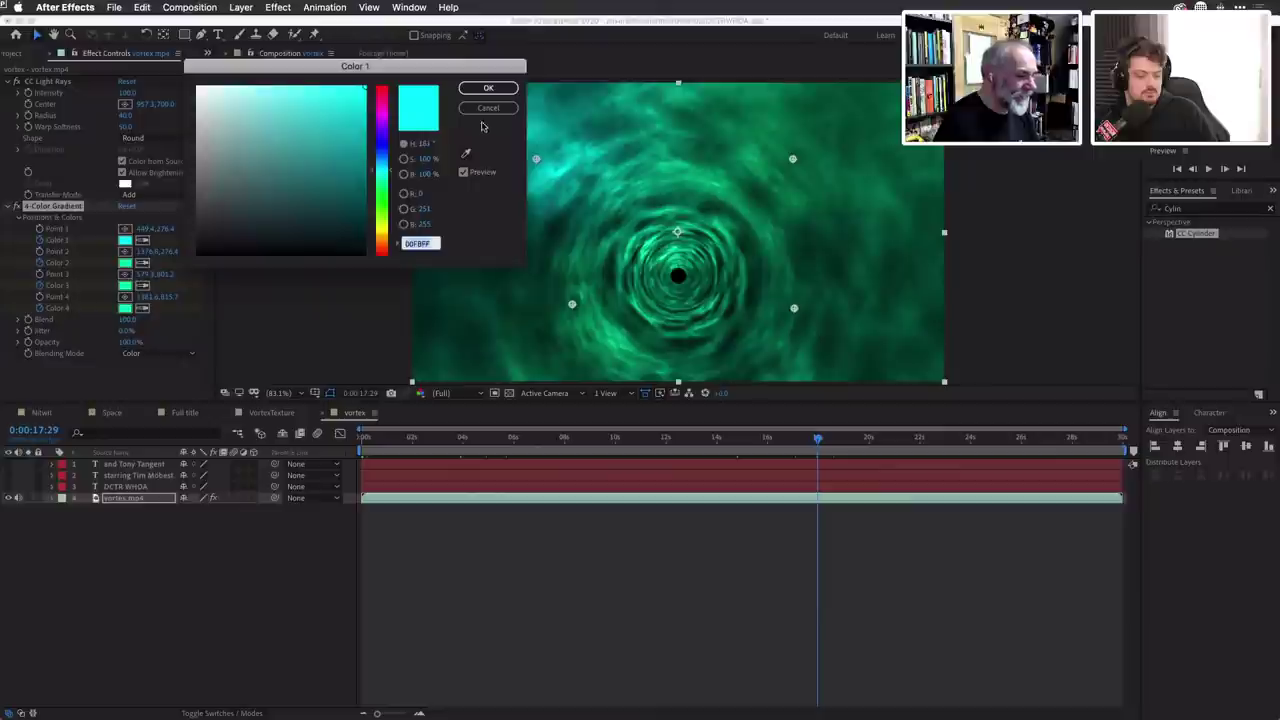
click(383, 218)
drag(383, 218, 381, 111)
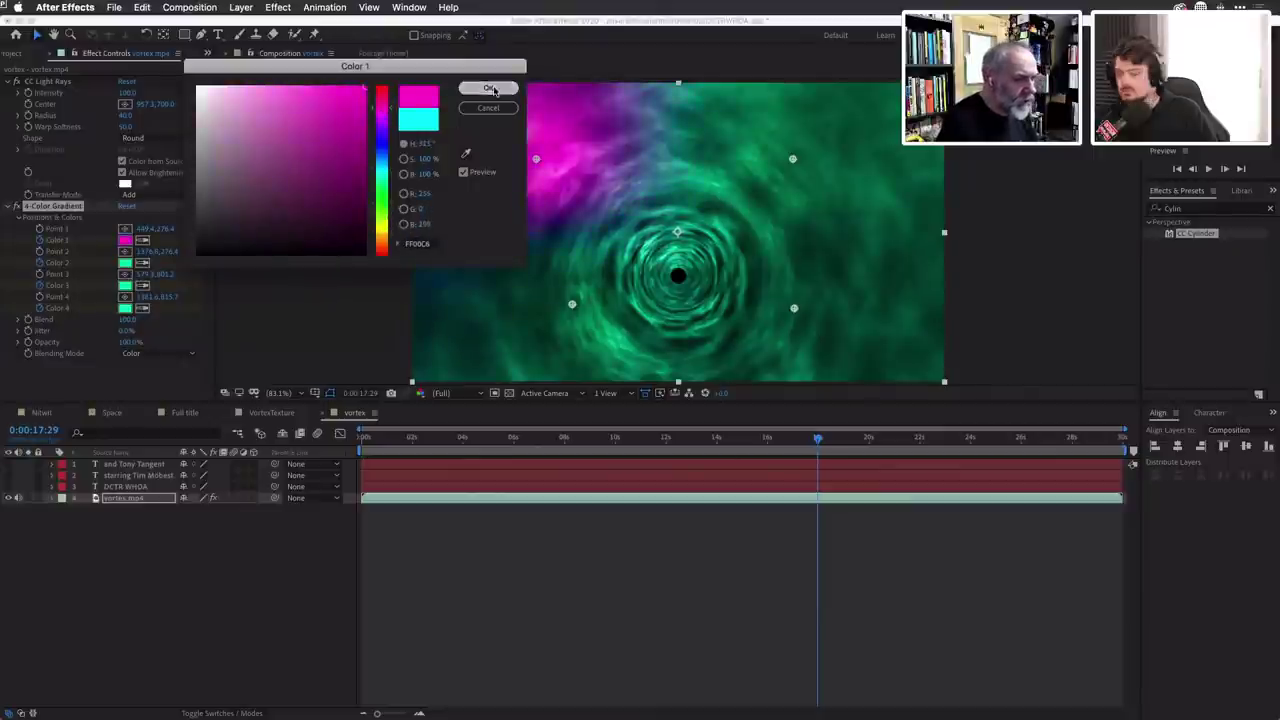
click(488, 88)
click(125, 263)
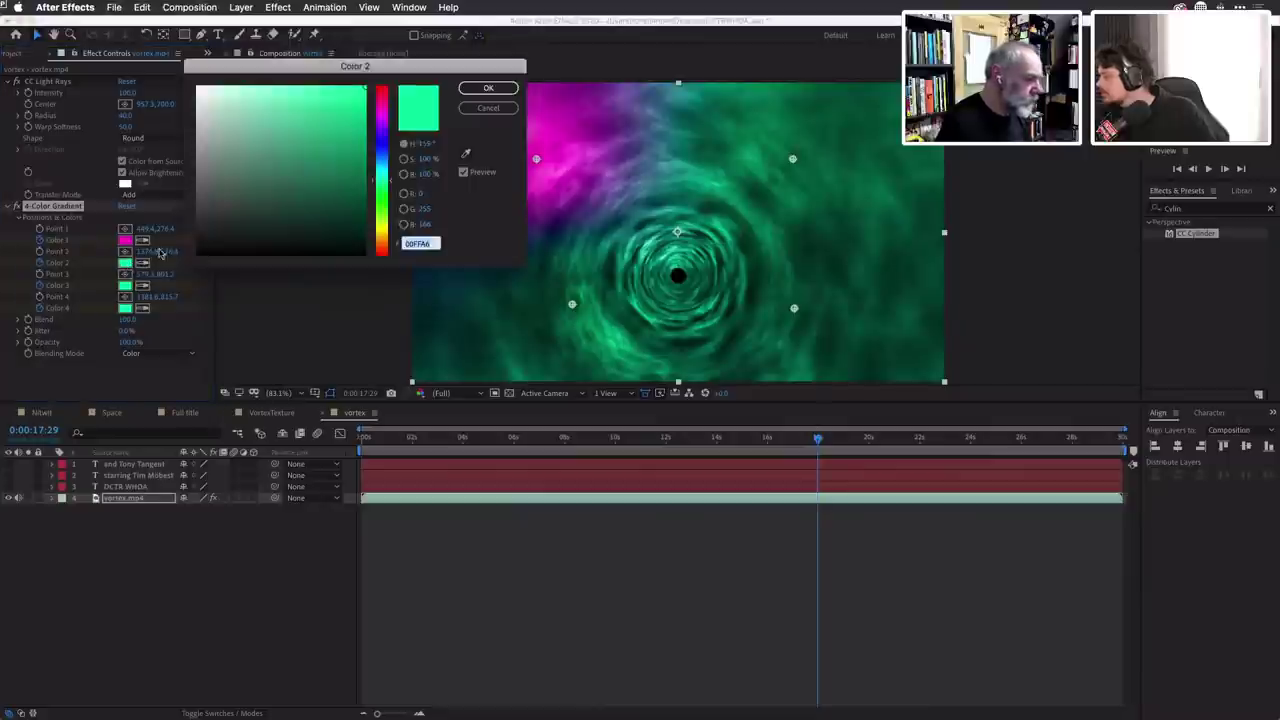
mouse_move(377, 151)
mouse_down()
mouse_move(381, 235)
mouse_move(379, 110)
mouse_move(308, 120)
mouse_up()
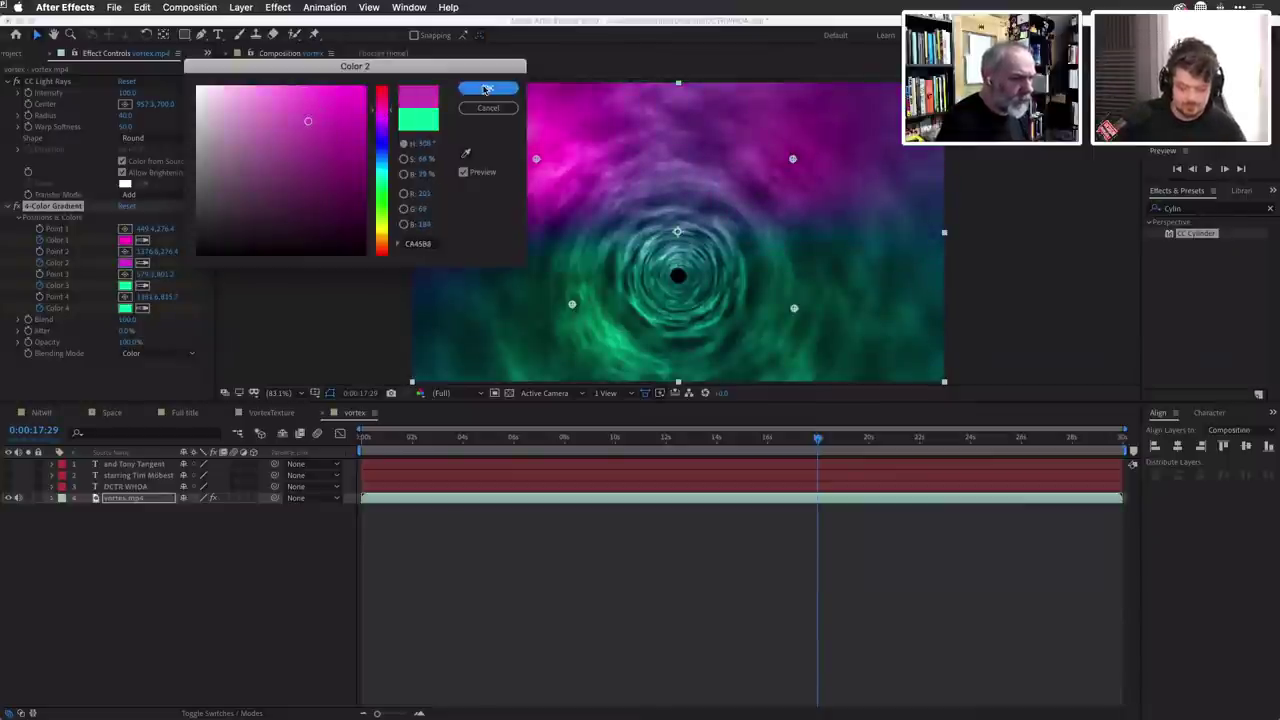
Accept magenta CA45B8 for Color 2 and set Color 3 of the 4-Color Gradient to violet 8C5EF2.
click(488, 88)
click(125, 285)
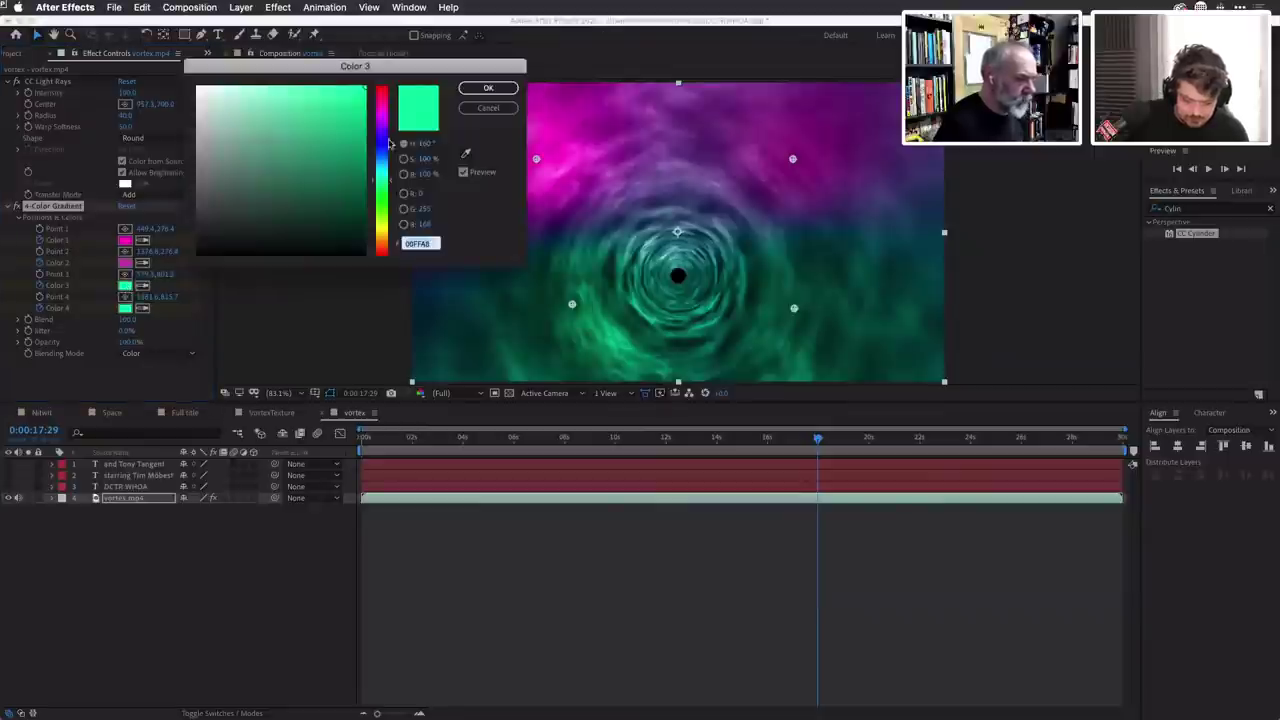
click(380, 121)
drag(380, 121, 385, 136)
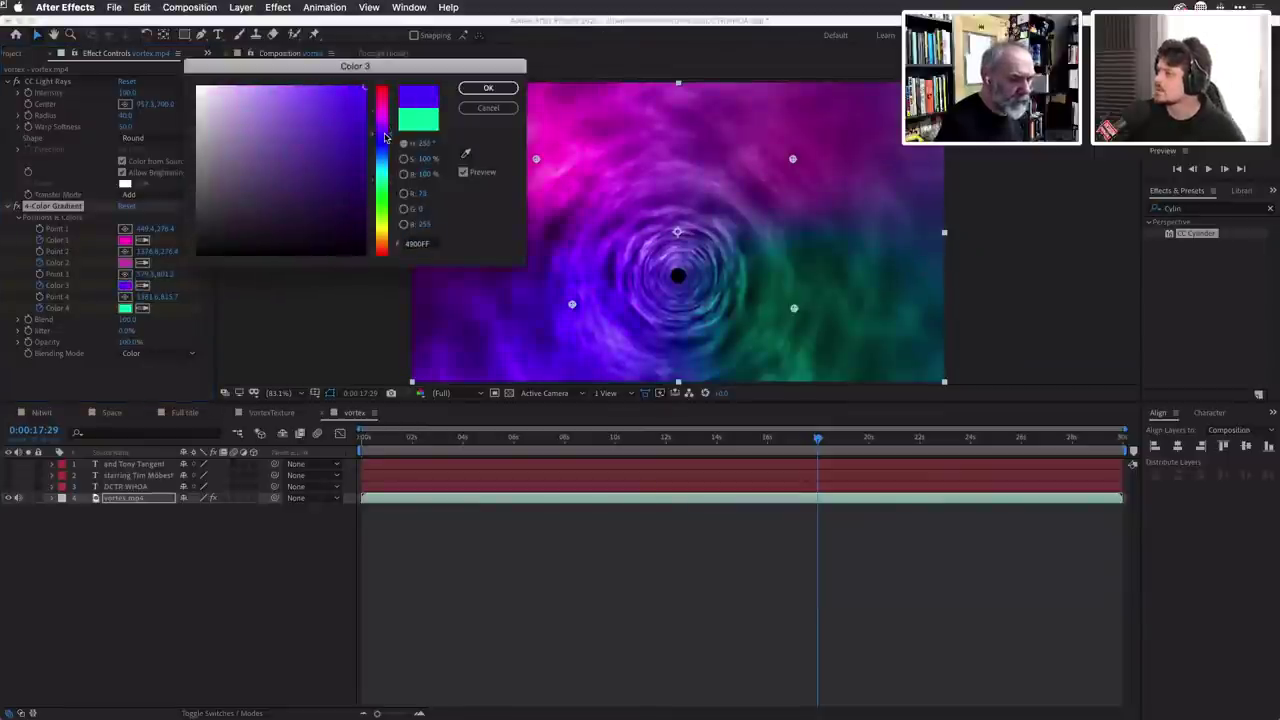
drag(357, 94, 299, 94)
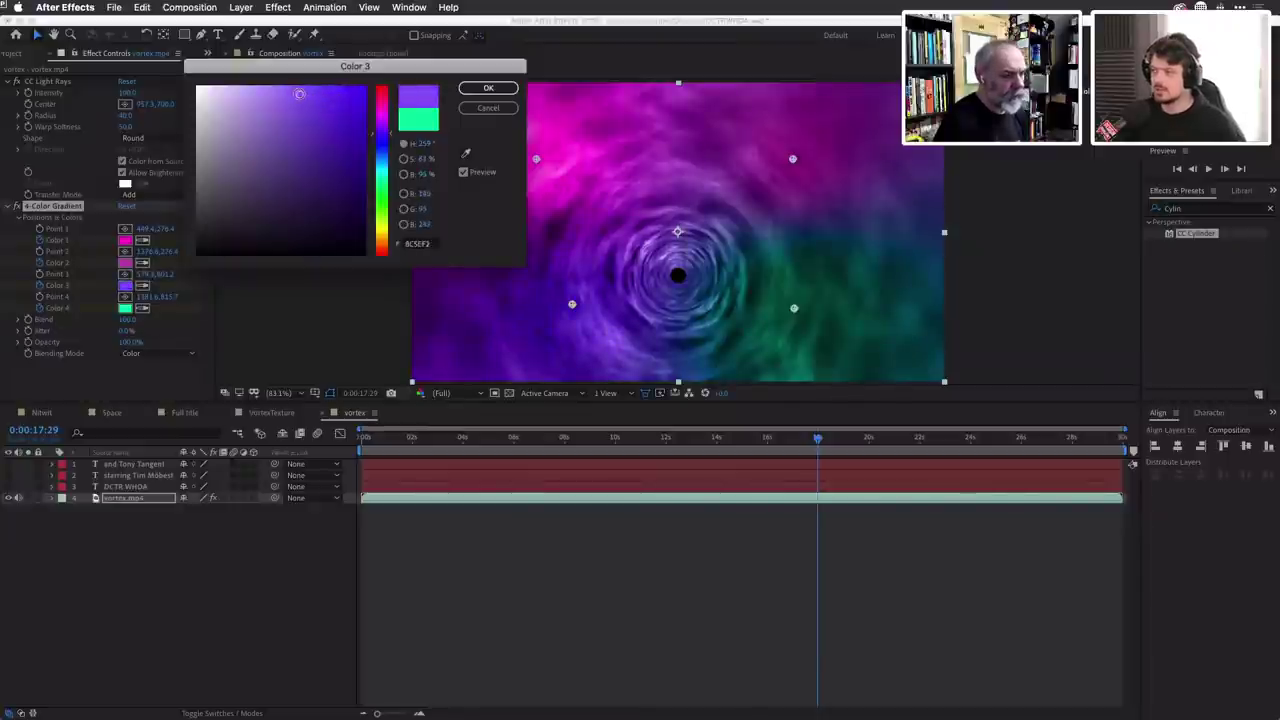
click(488, 89)
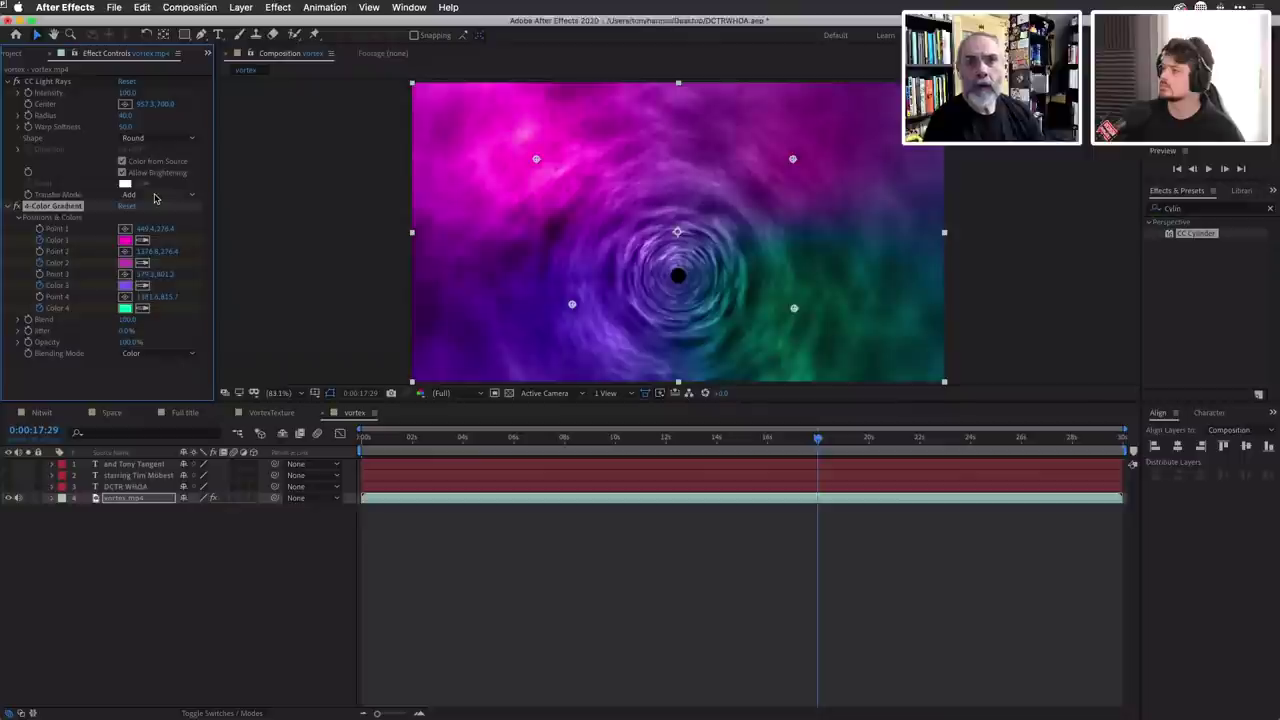
Review the blending modes available for the vortex.mp4 layer, switching the timeline columns between switches and modes.
click(13, 206)
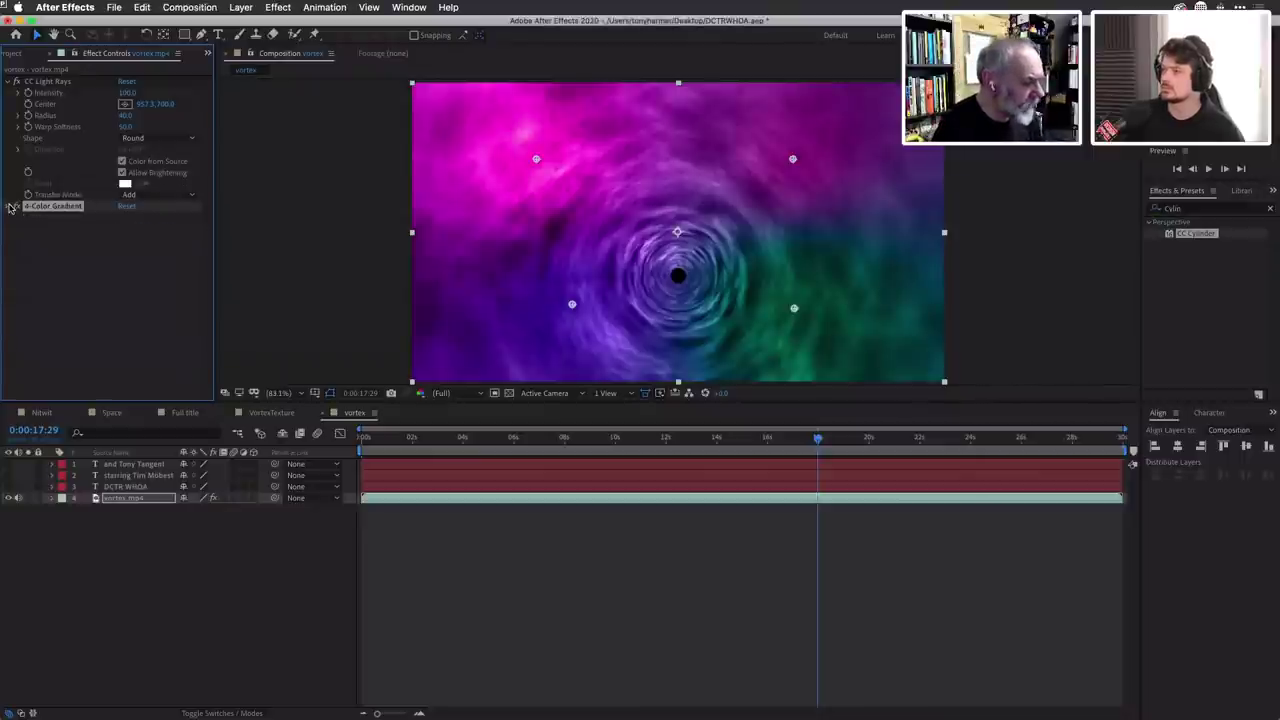
click(14, 206)
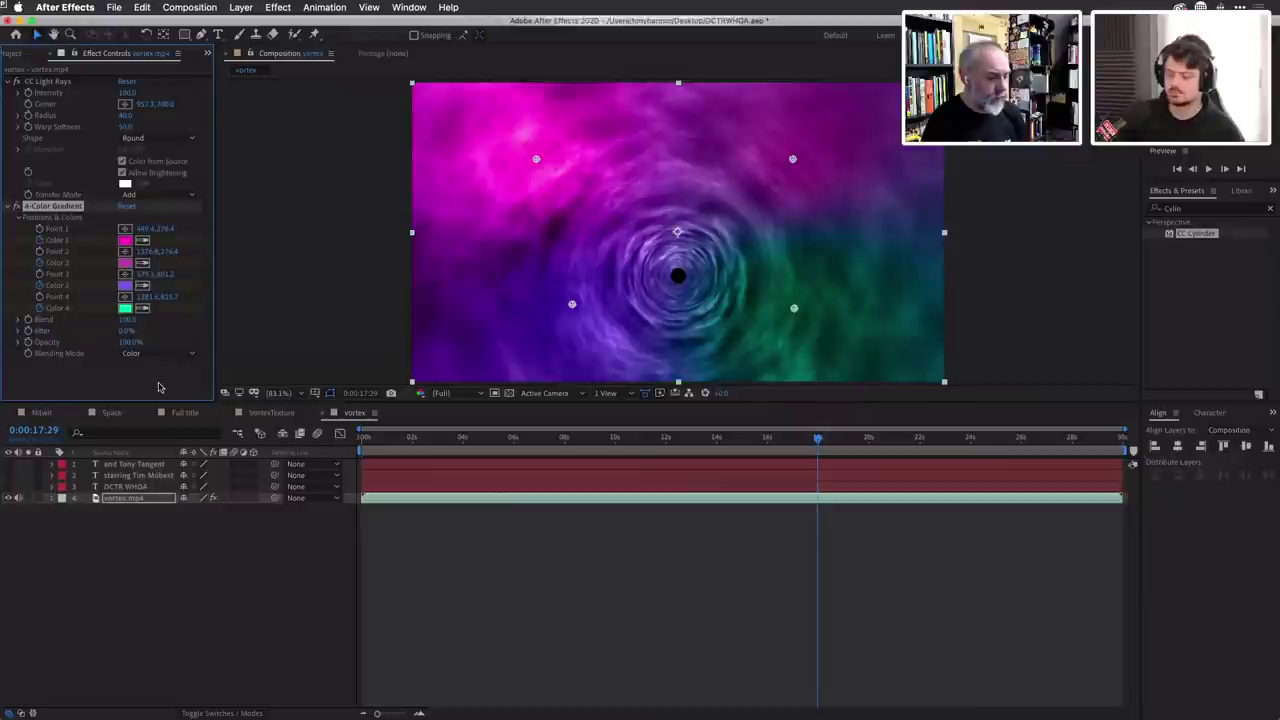
click(241, 8)
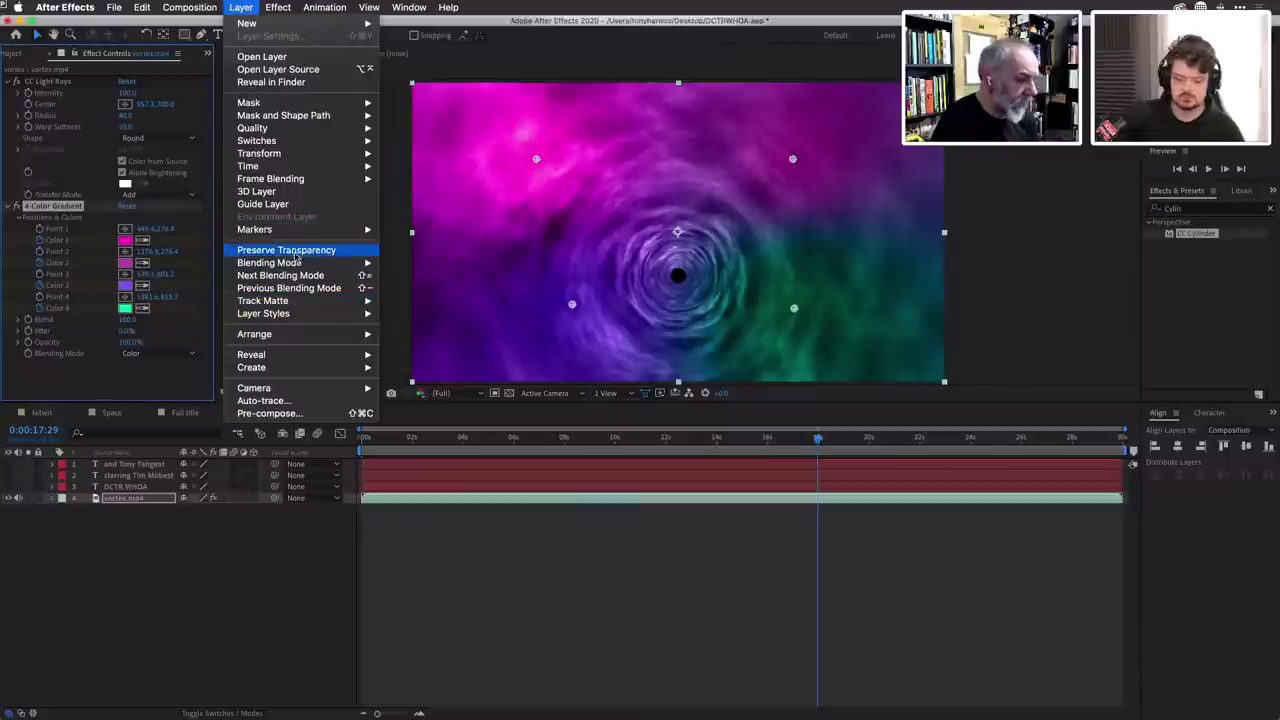
mouse_move(299, 266)
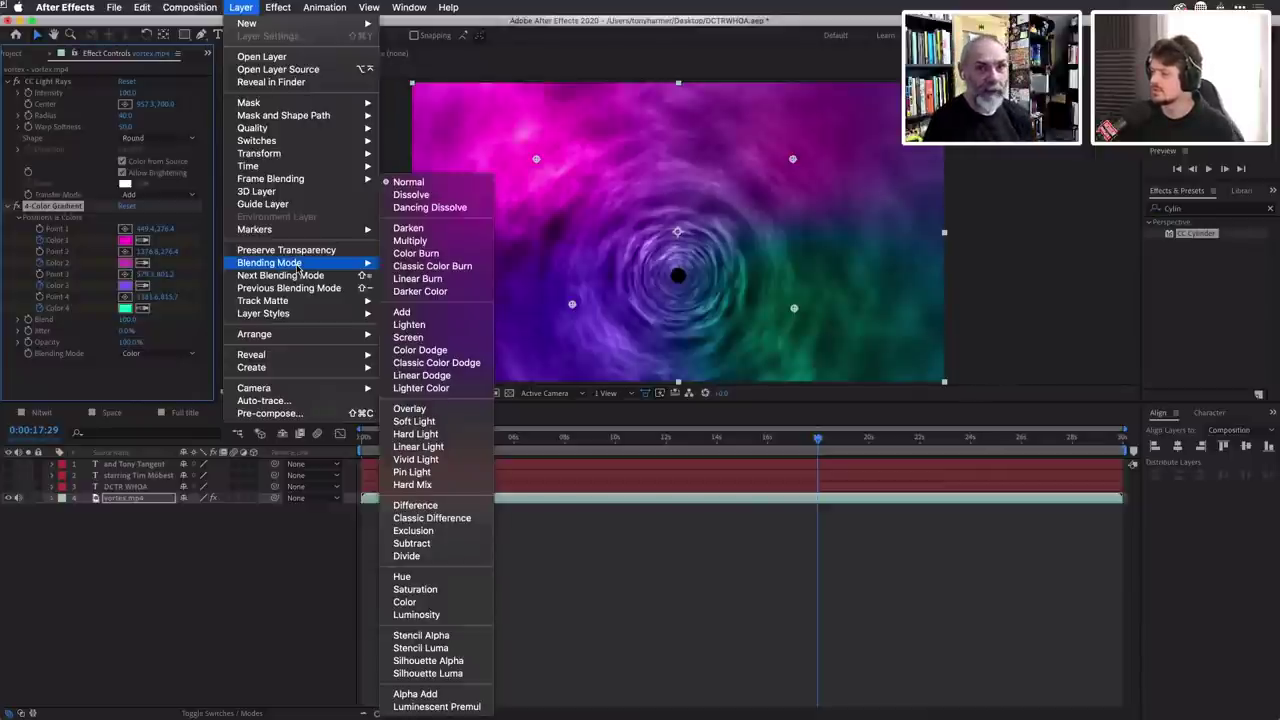
click(224, 550)
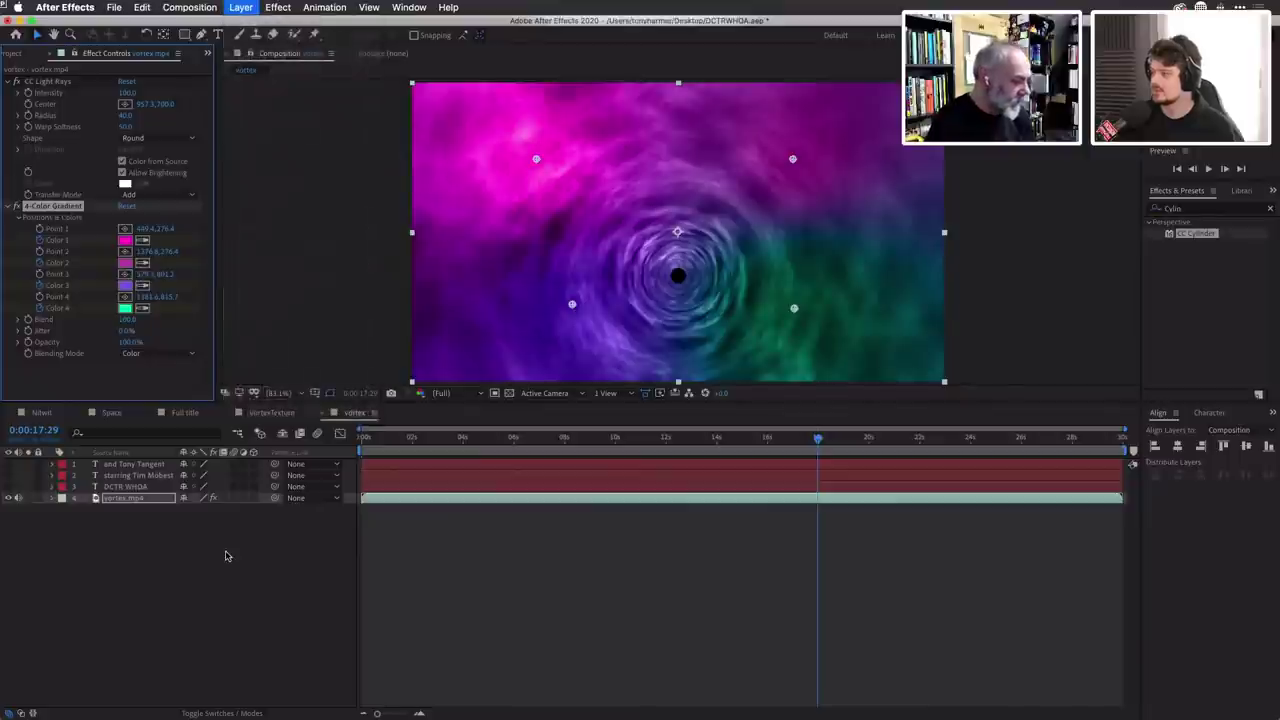
click(224, 713)
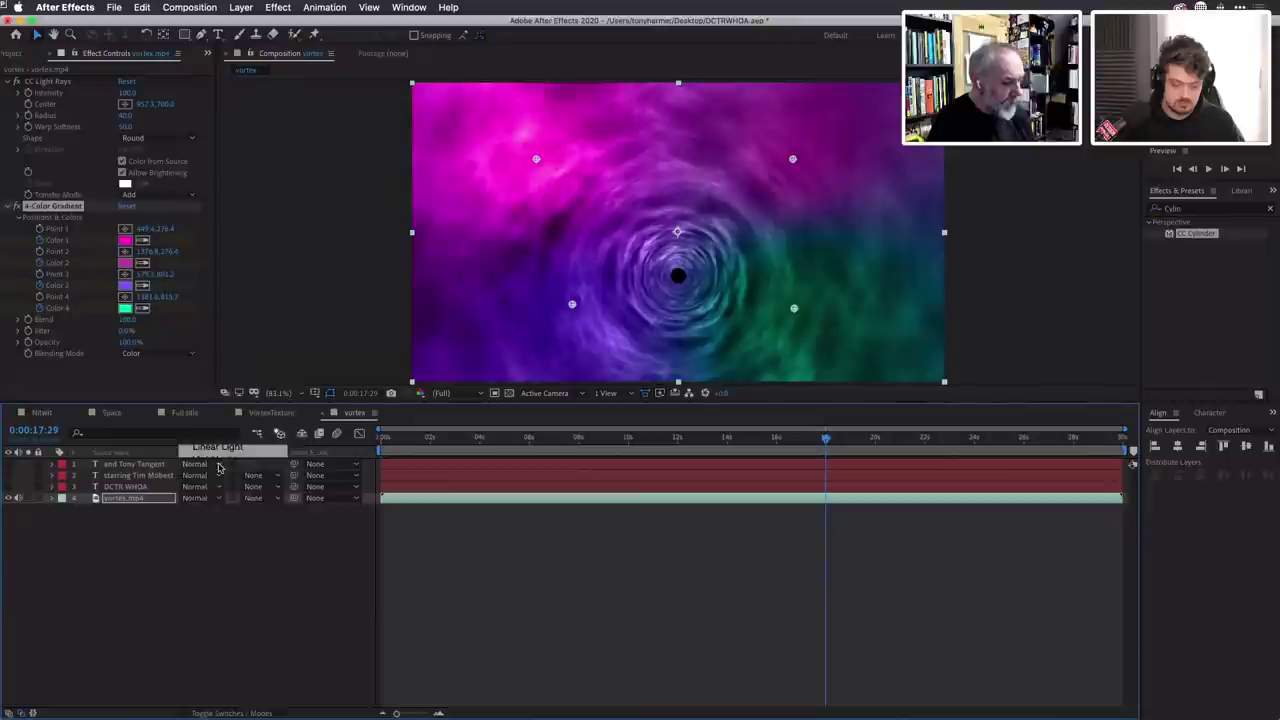
click(200, 497)
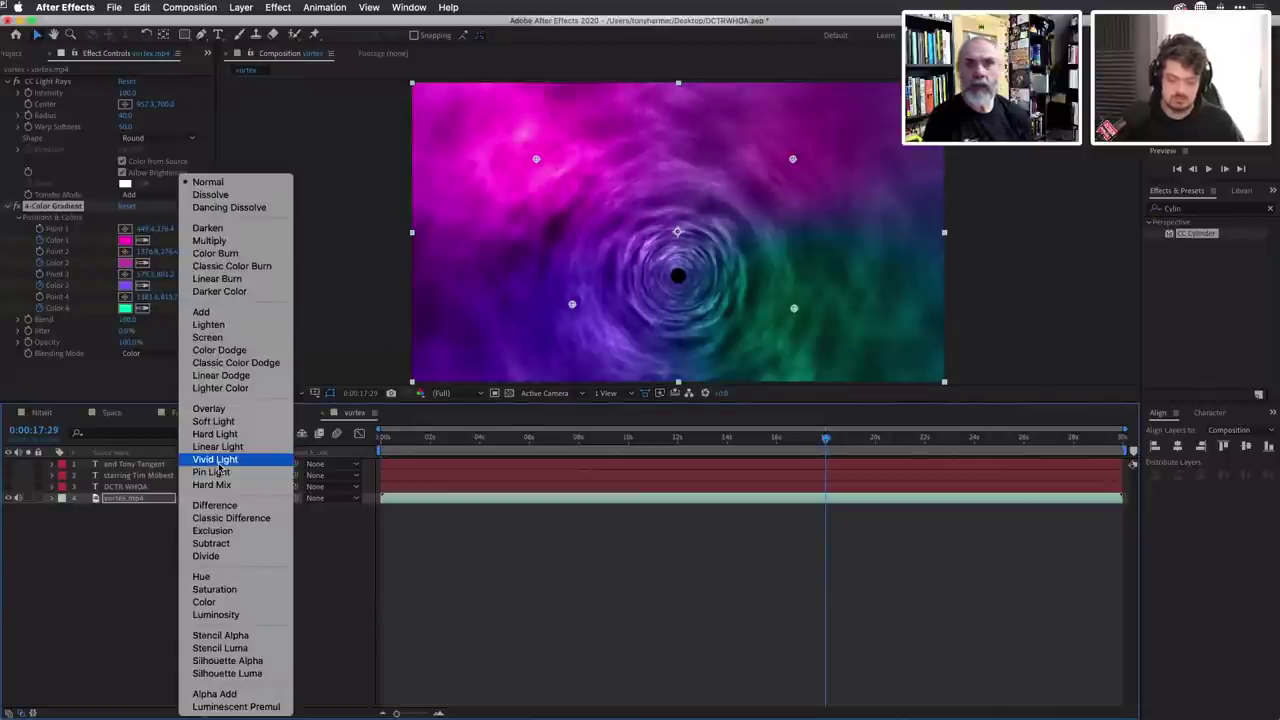
click(105, 575)
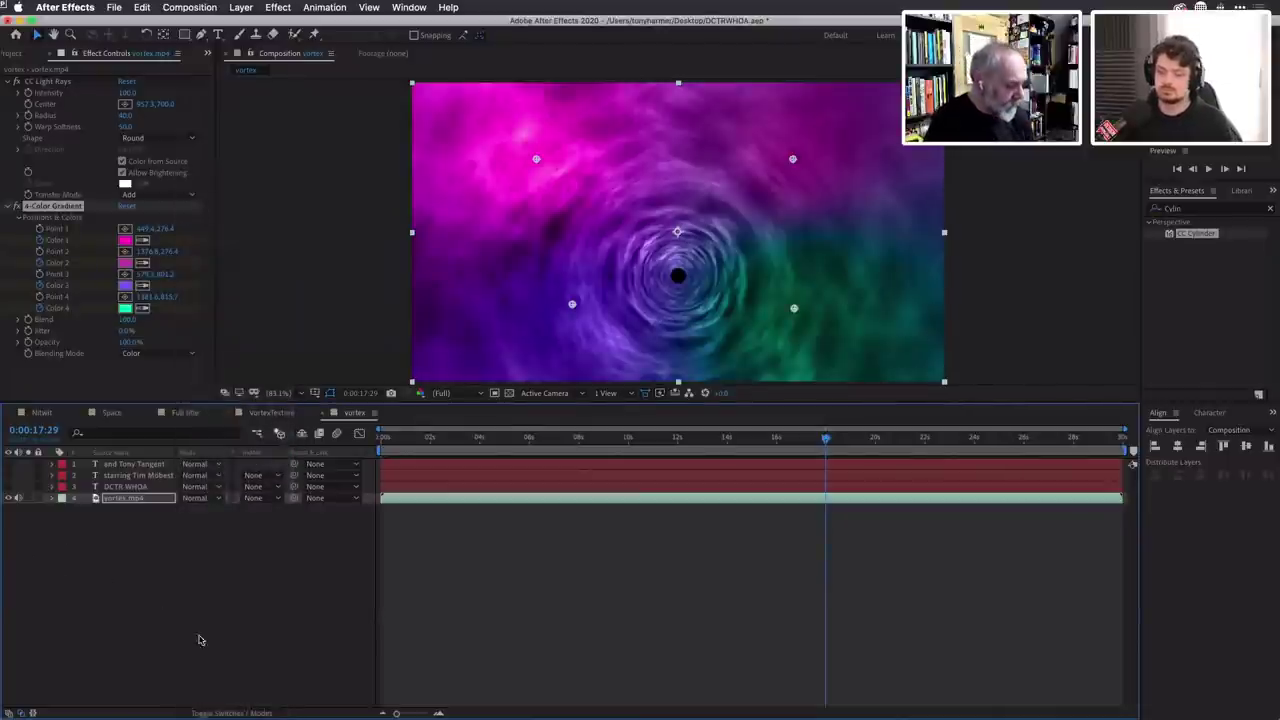
click(238, 712)
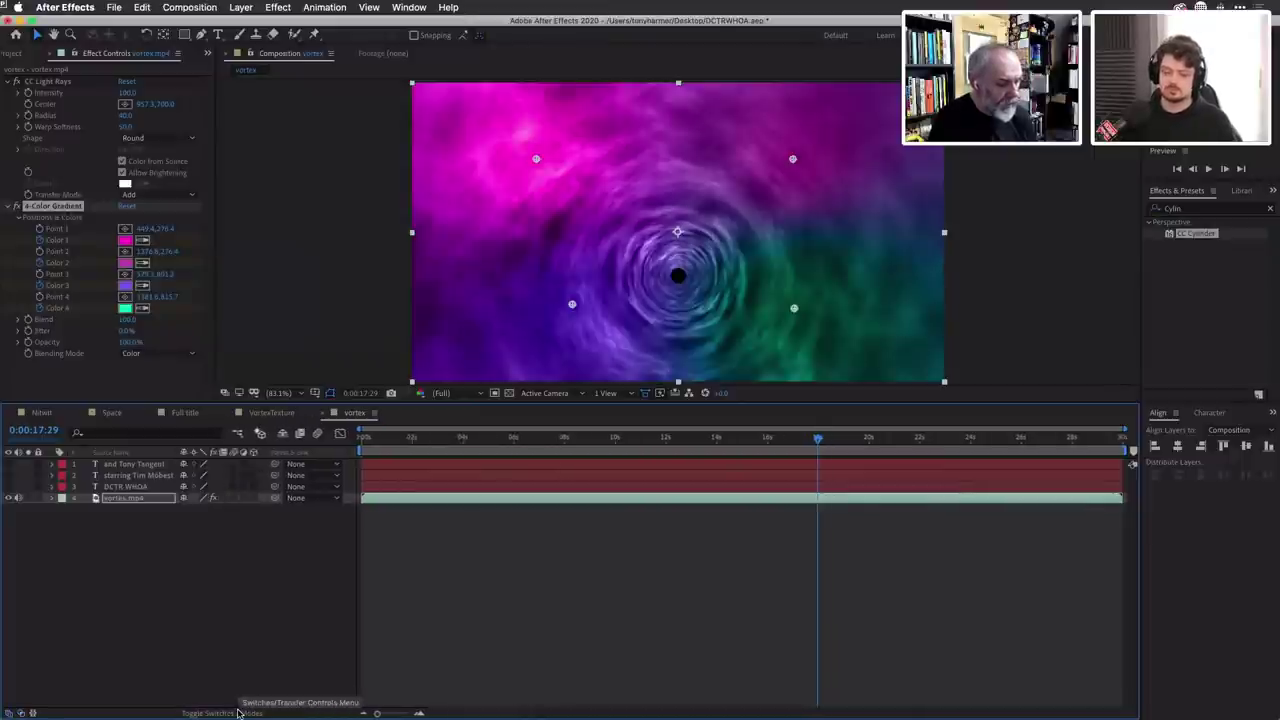
click(238, 712)
click(238, 712)
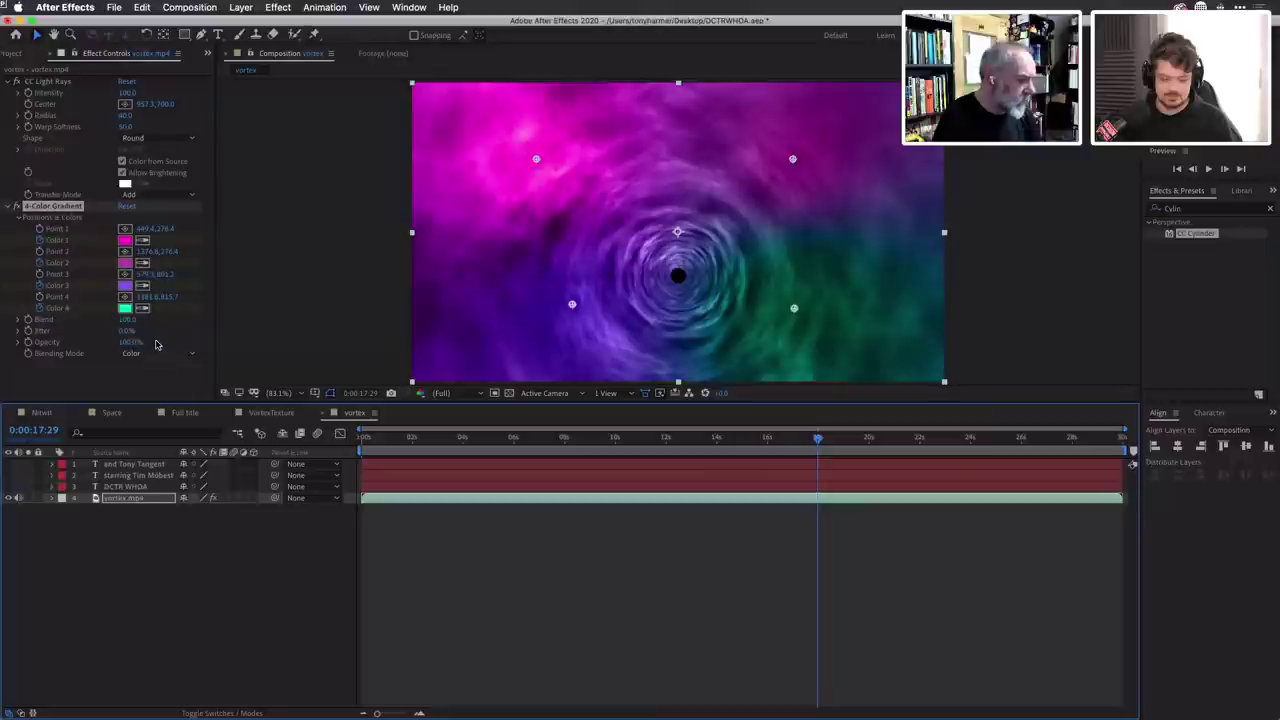
Set Color 4 of the 4-Color Gradient to pale violet 9F96DA.
click(125, 309)
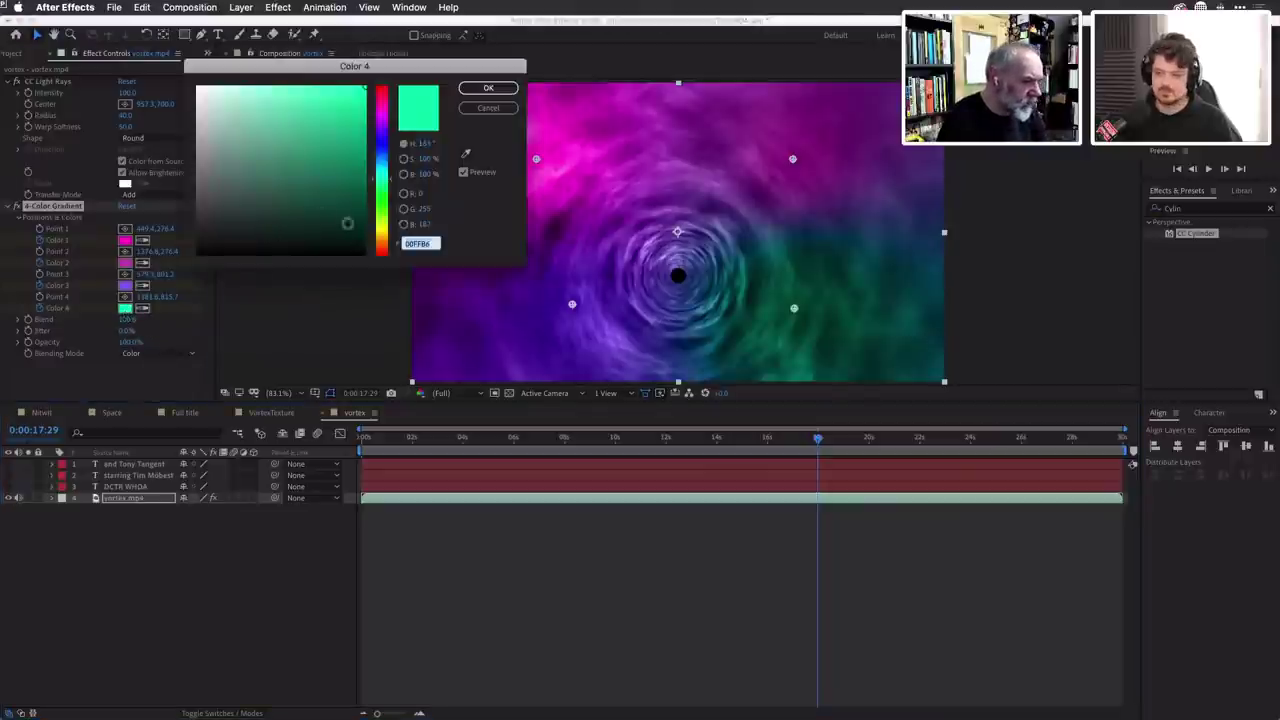
mouse_move(381, 236)
mouse_down()
mouse_move(389, 94)
mouse_move(389, 142)
mouse_move(248, 109)
mouse_up()
click(338, 123)
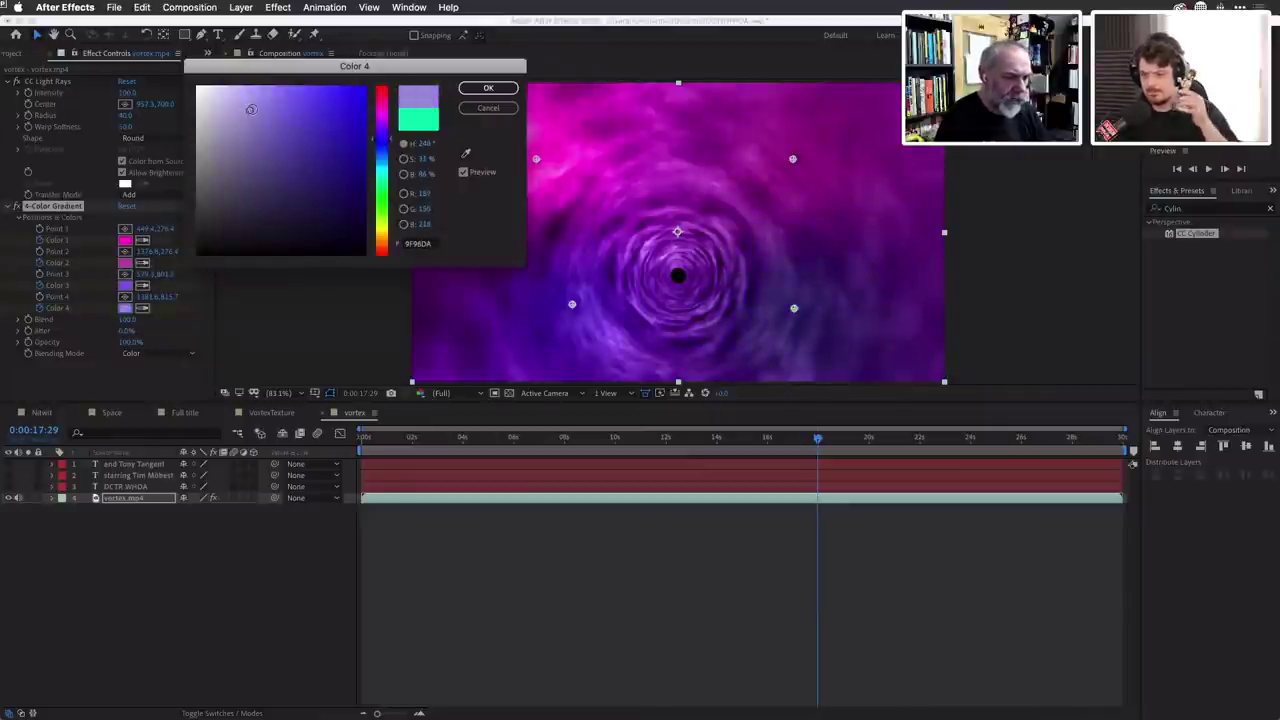
click(499, 89)
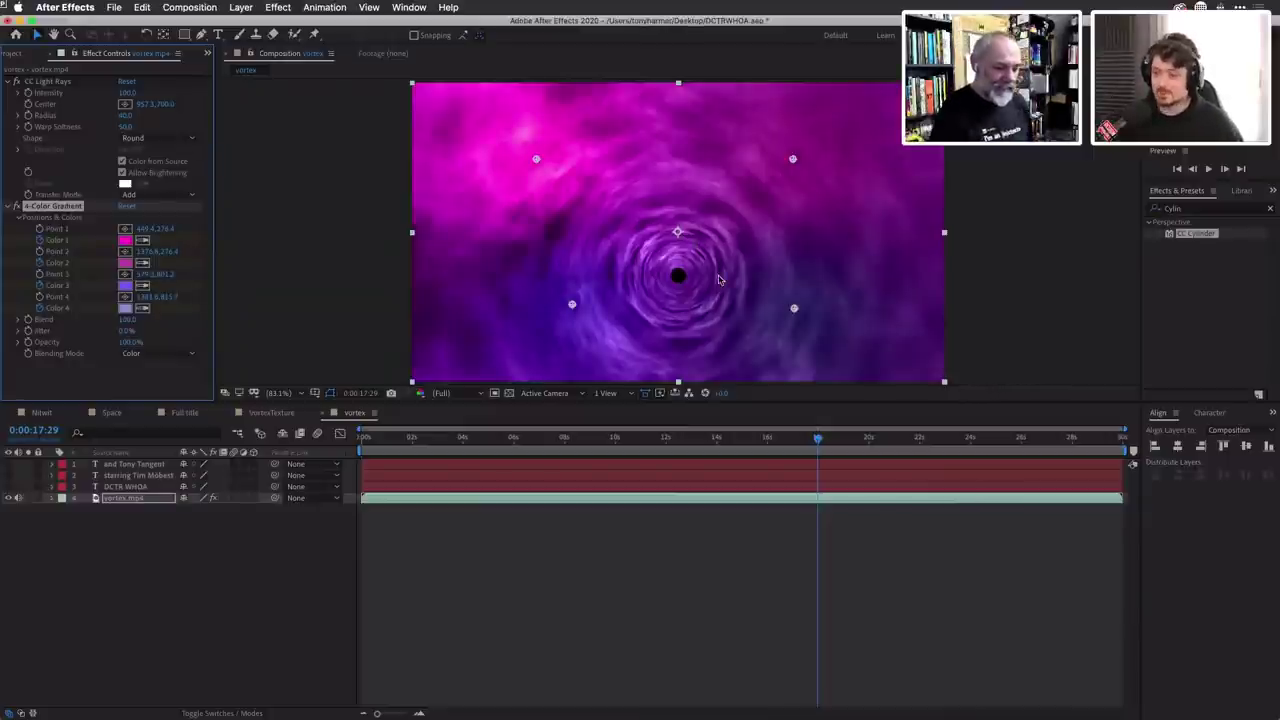
Return the playhead to the start of the vortex composition and preview the colour animation.
drag(818, 438, 300, 427)
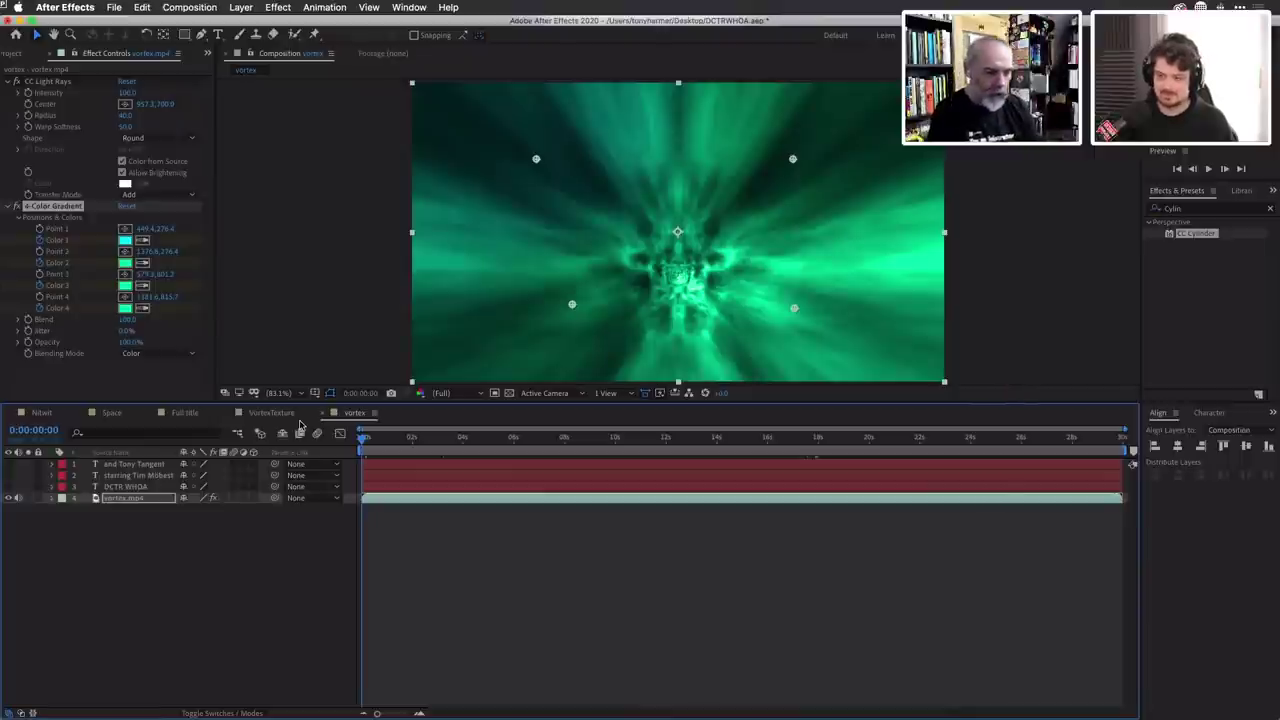
key(space)
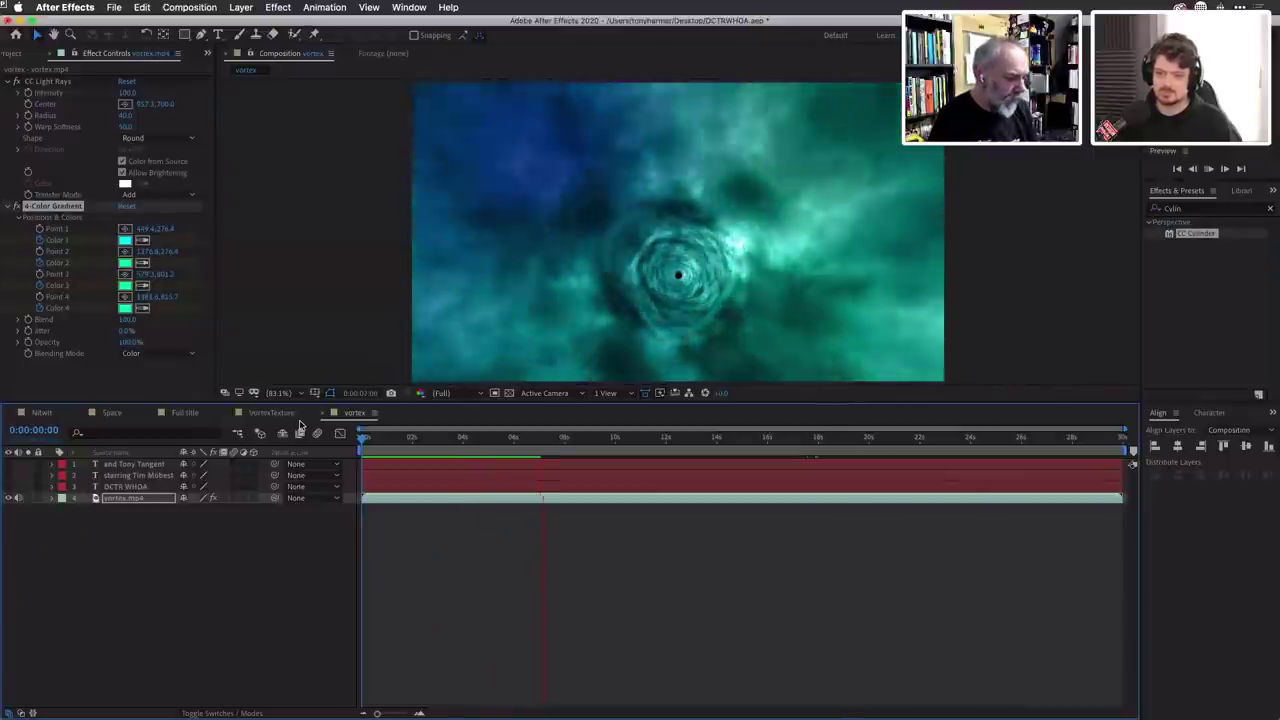
key(space)
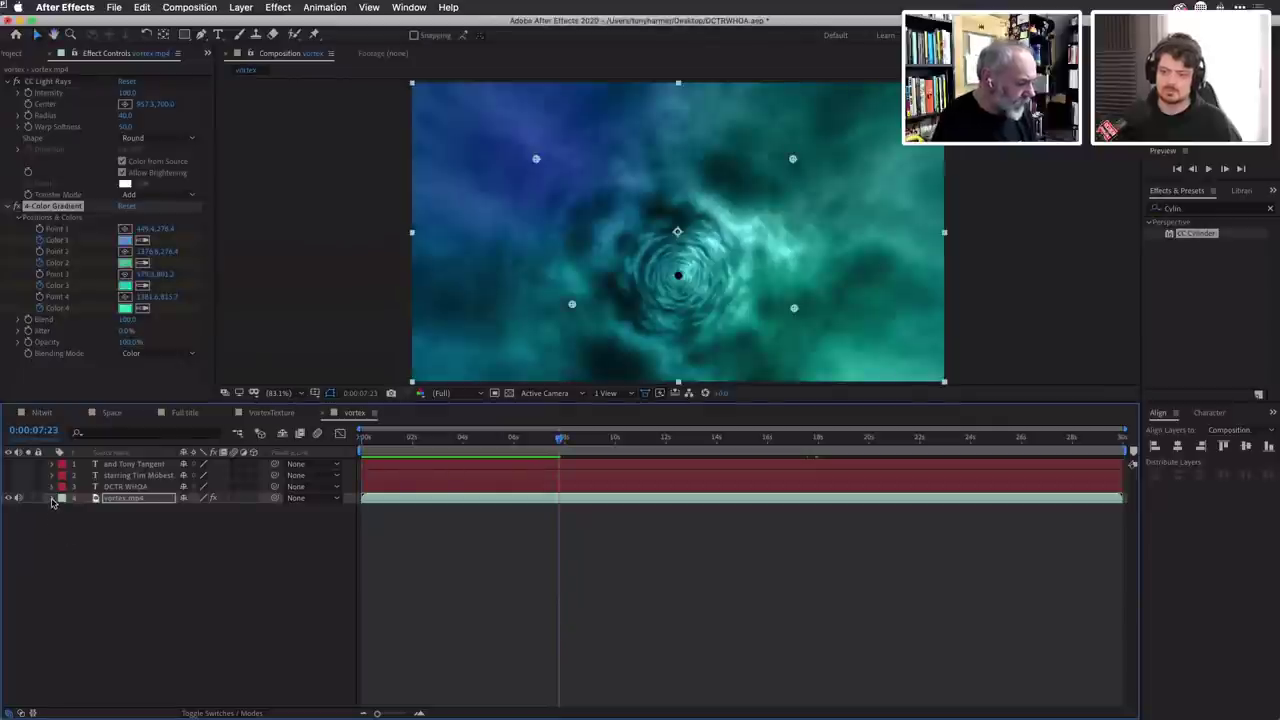
Expand the 4-Color Gradient effect on the vortex.mp4 layer to check its keyframes and scrub through the colour change.
click(52, 498)
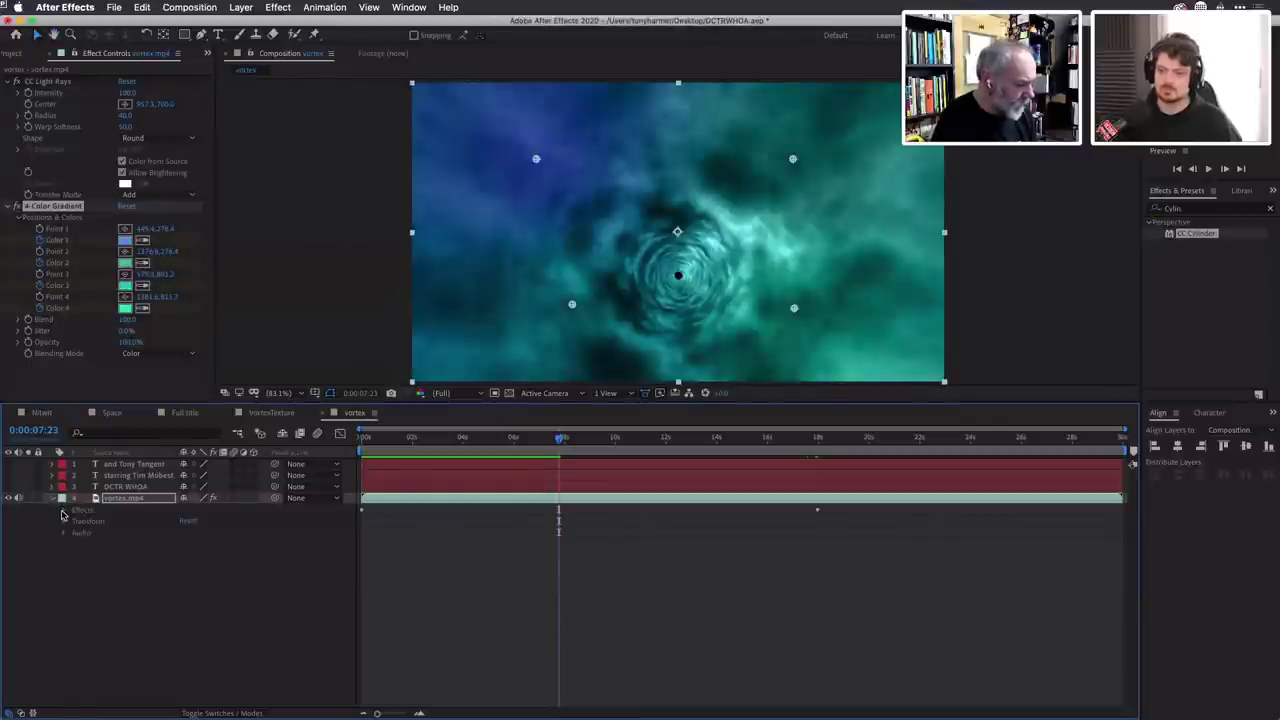
click(63, 510)
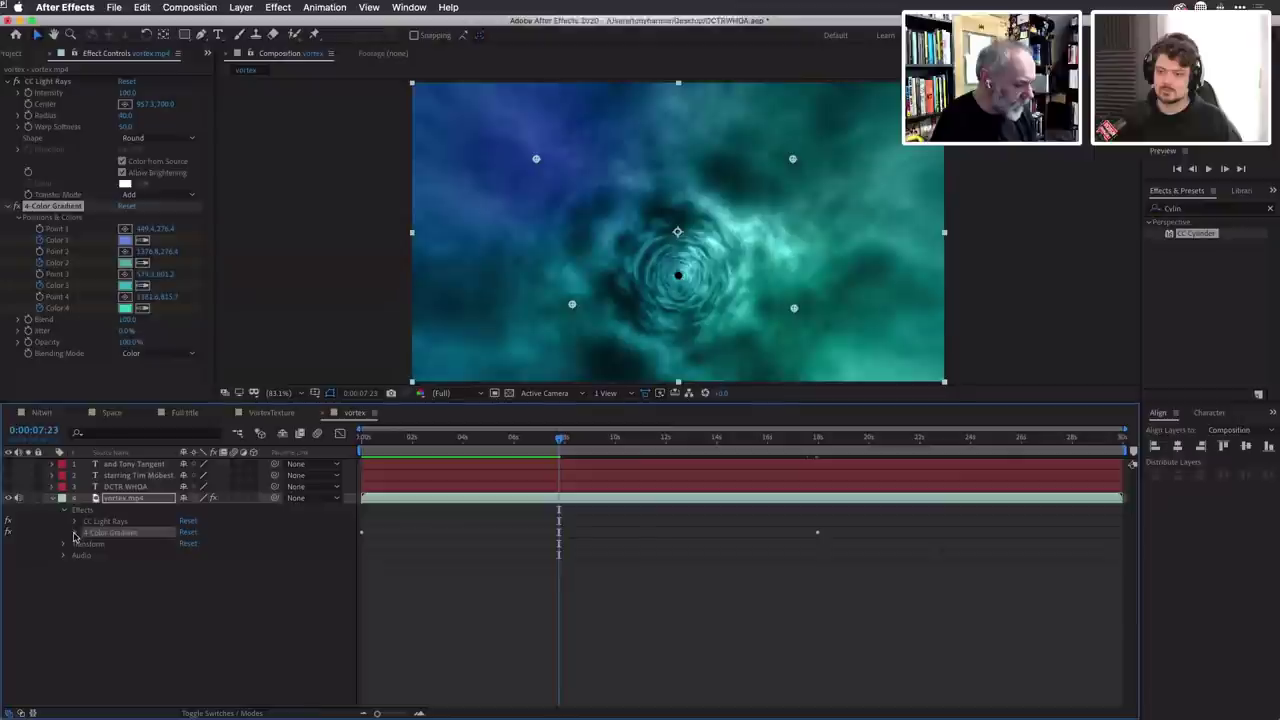
click(73, 534)
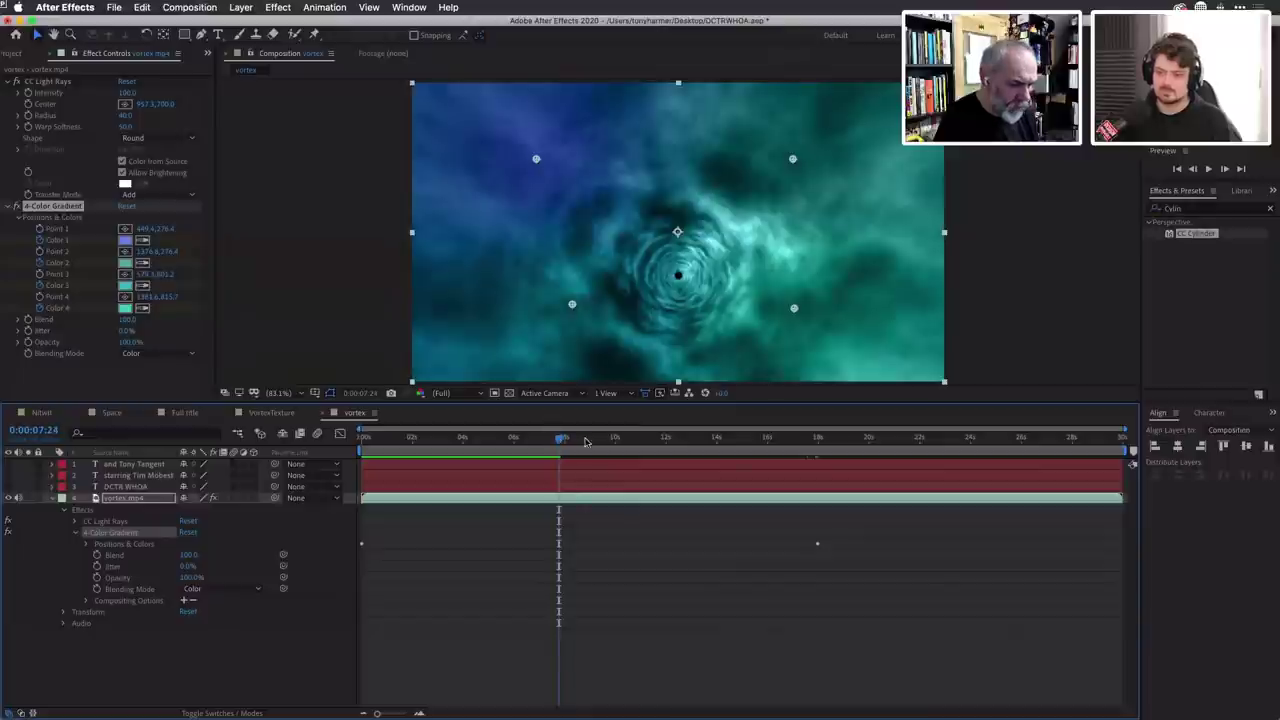
drag(563, 438, 684, 455)
key(space)
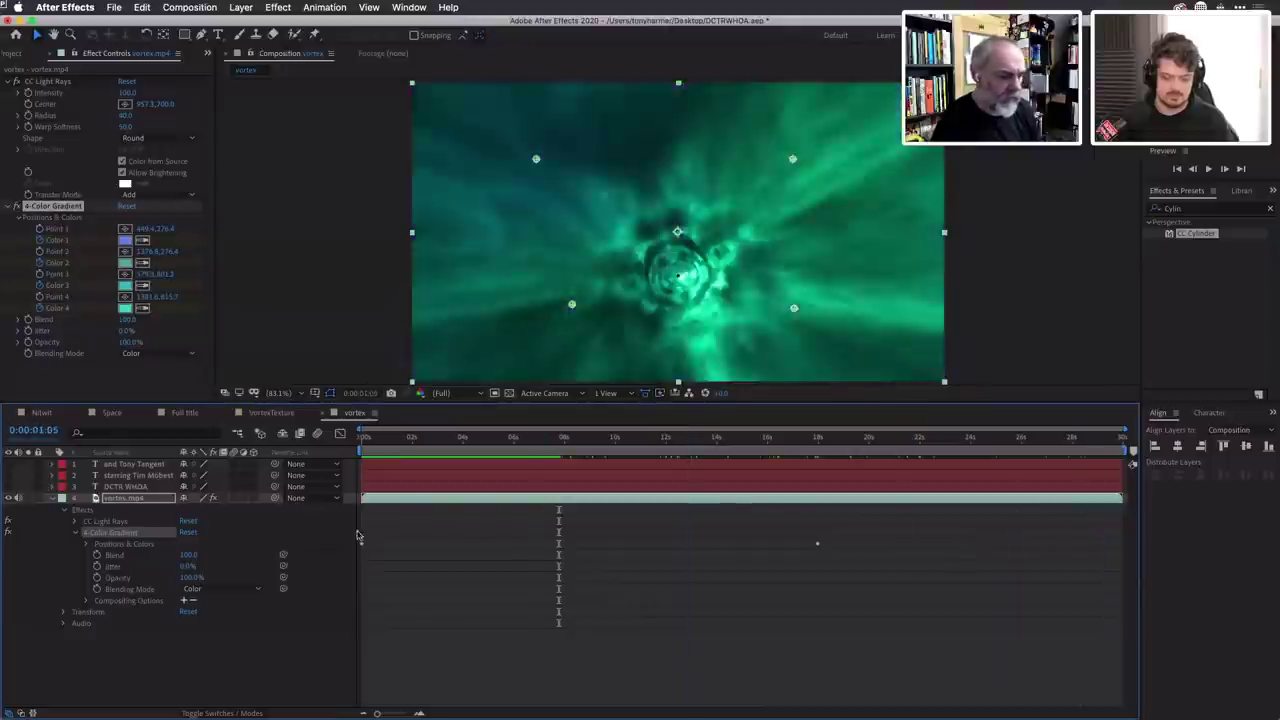
key(space)
Collapse the vortex.mp4 layer's properties and save the project.
click(53, 499)
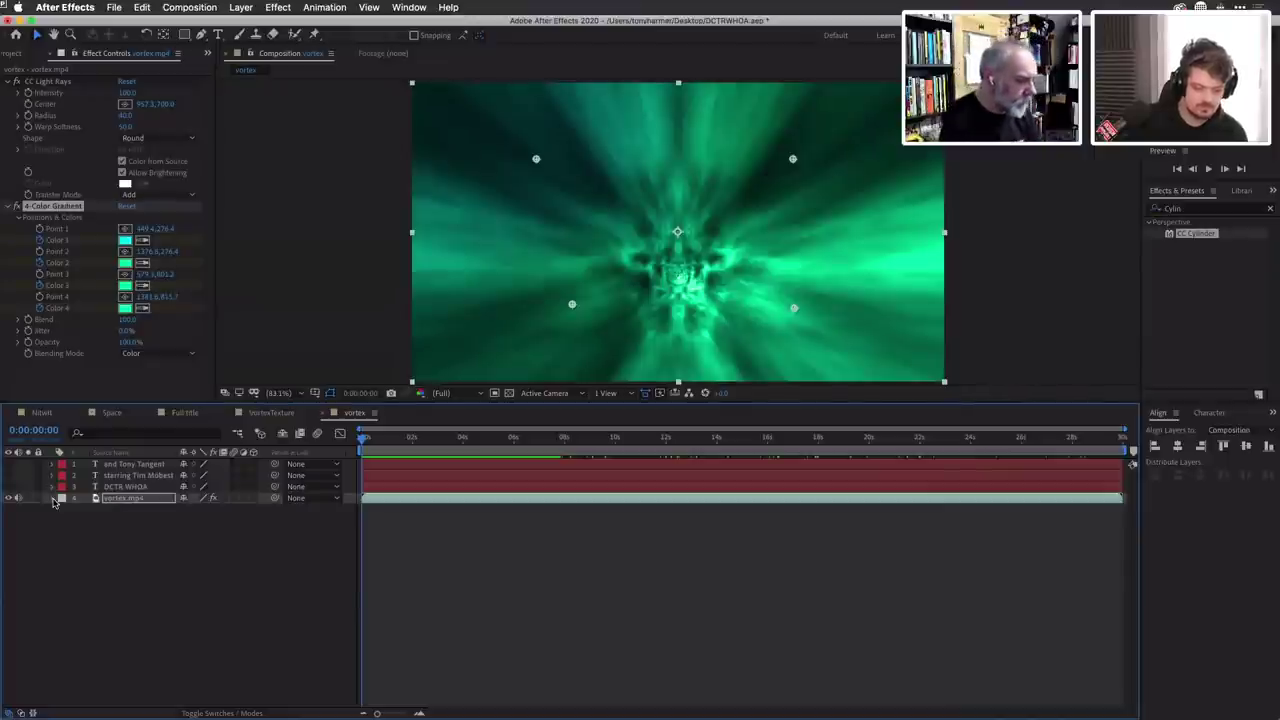
key(super+s)
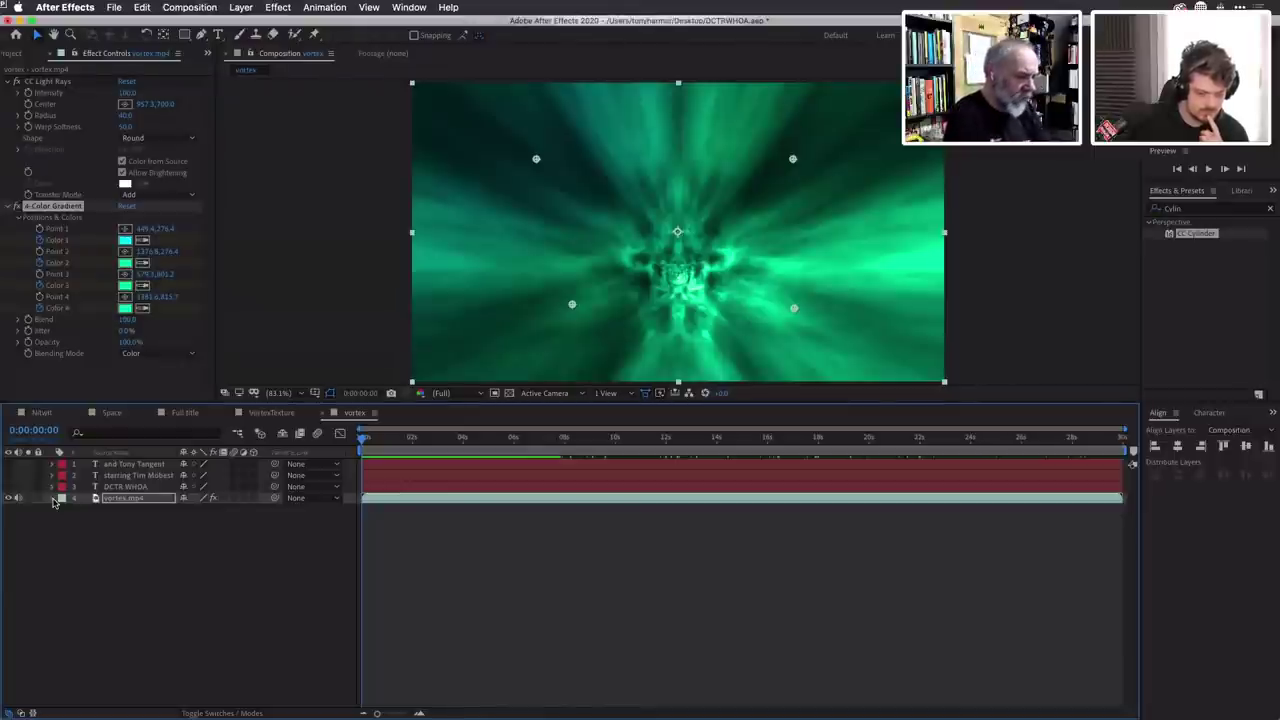
click(54, 502)
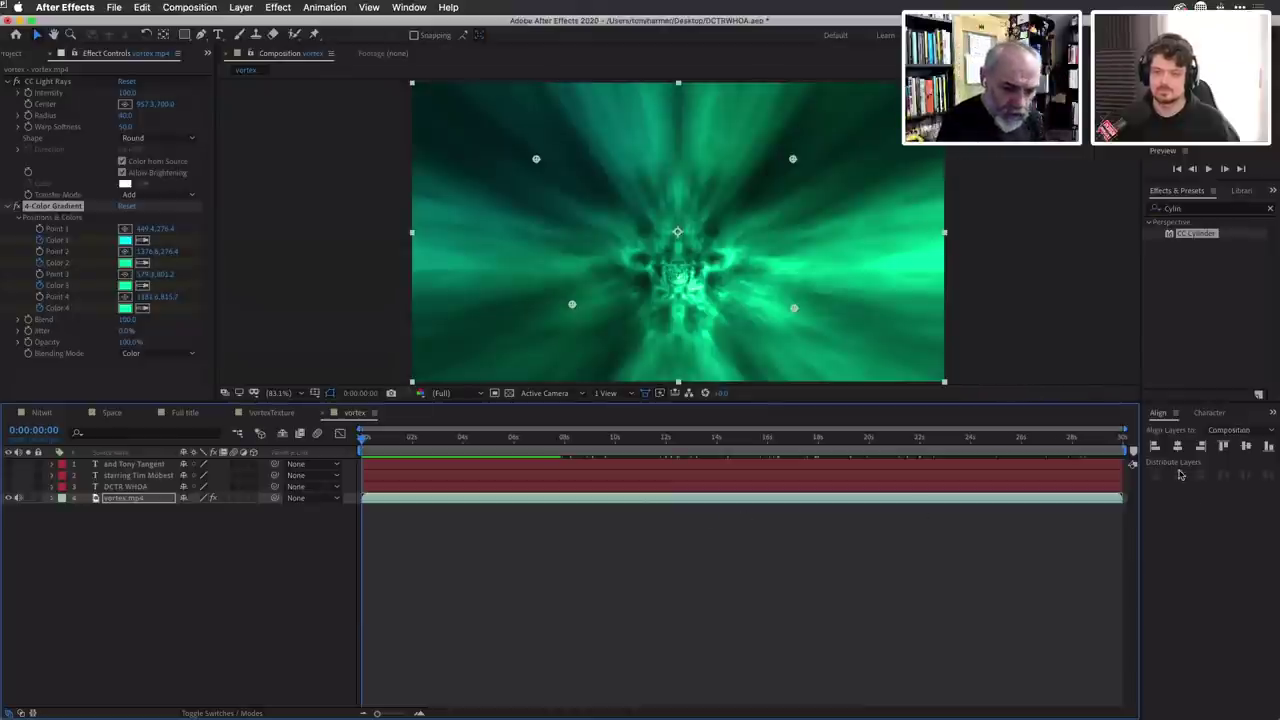
Shorten the vortex composition's work area to about 8 seconds and extend it back to the full 30 seconds.
drag(1132, 450, 564, 449)
drag(736, 448, 1048, 450)
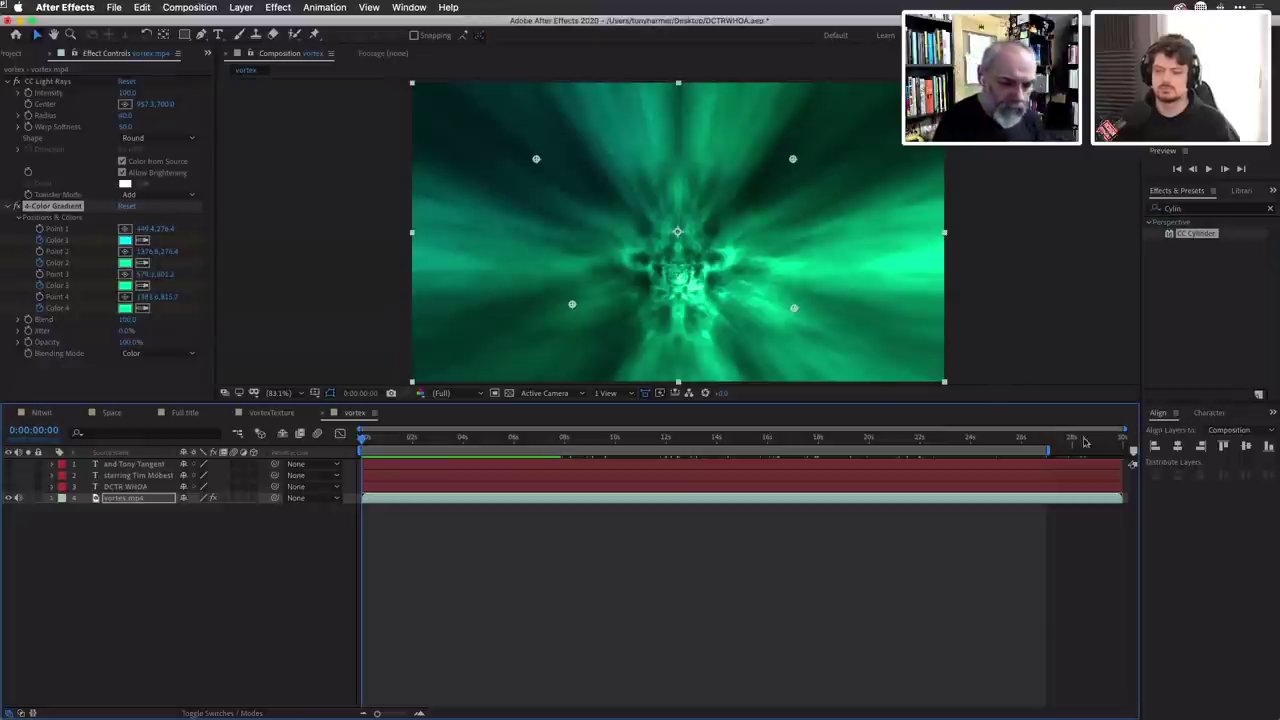
drag(1049, 451, 567, 452)
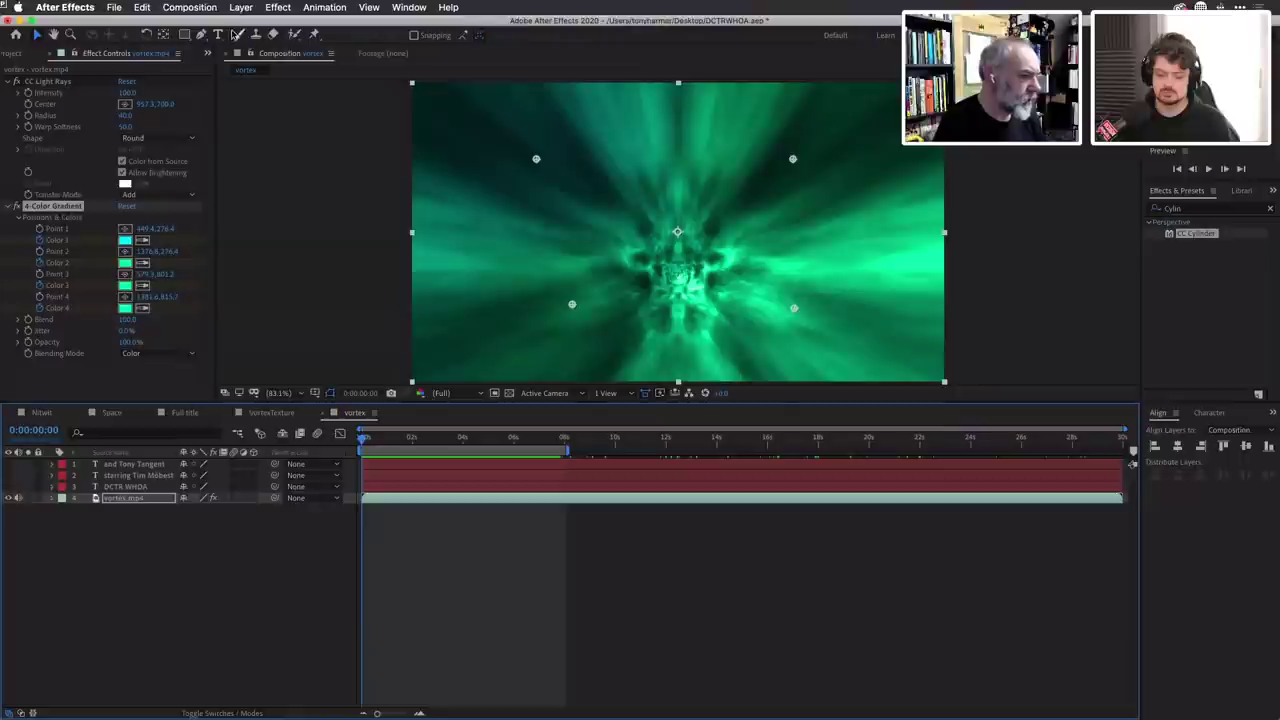
click(199, 10)
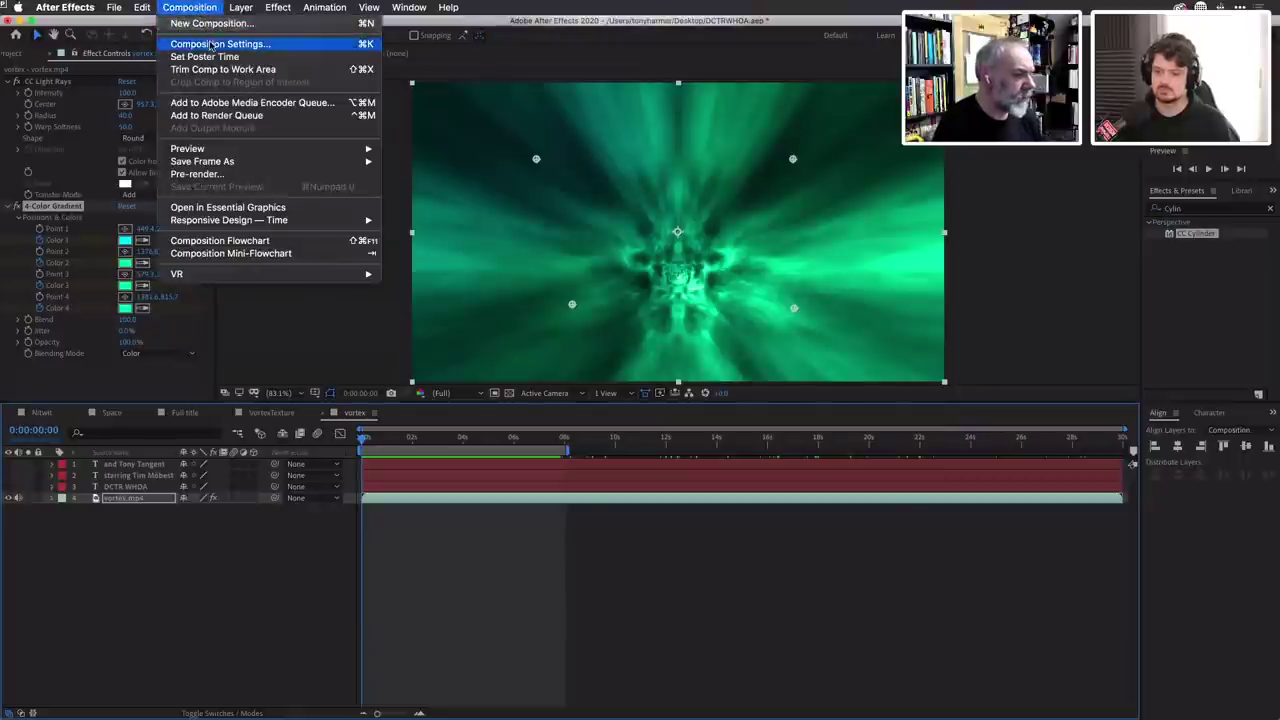
click(473, 63)
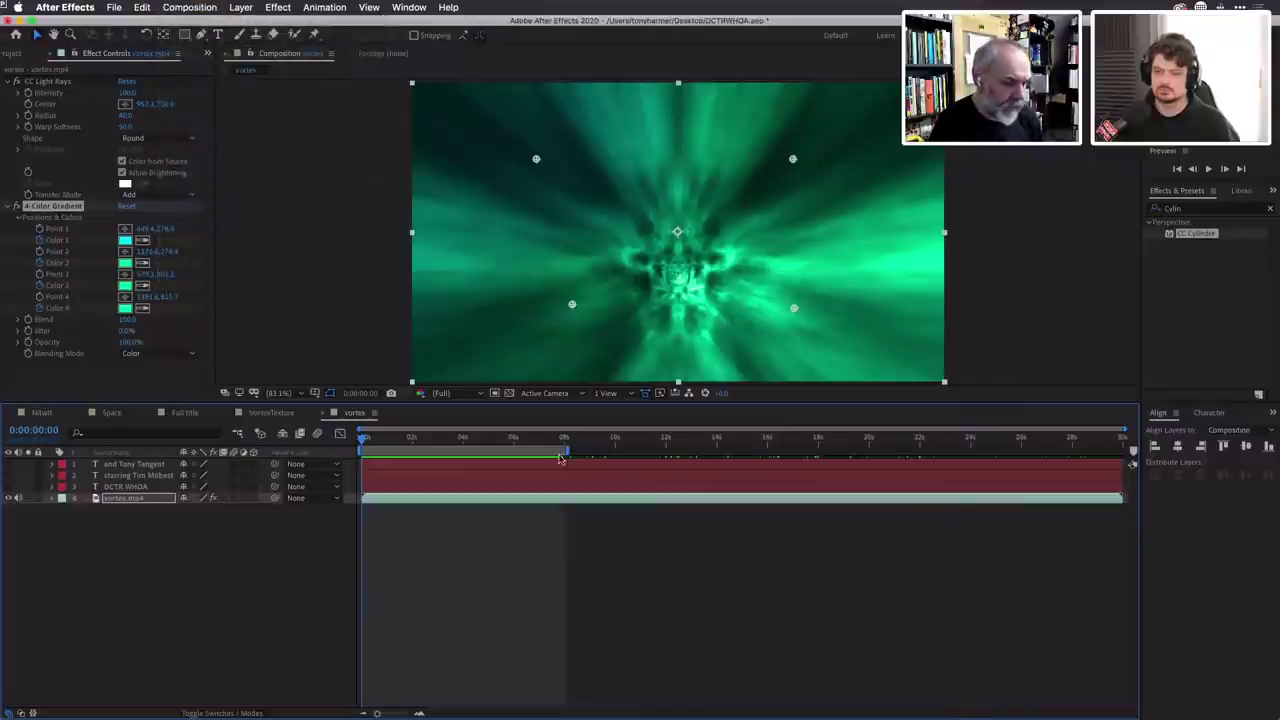
drag(745, 451, 1128, 452)
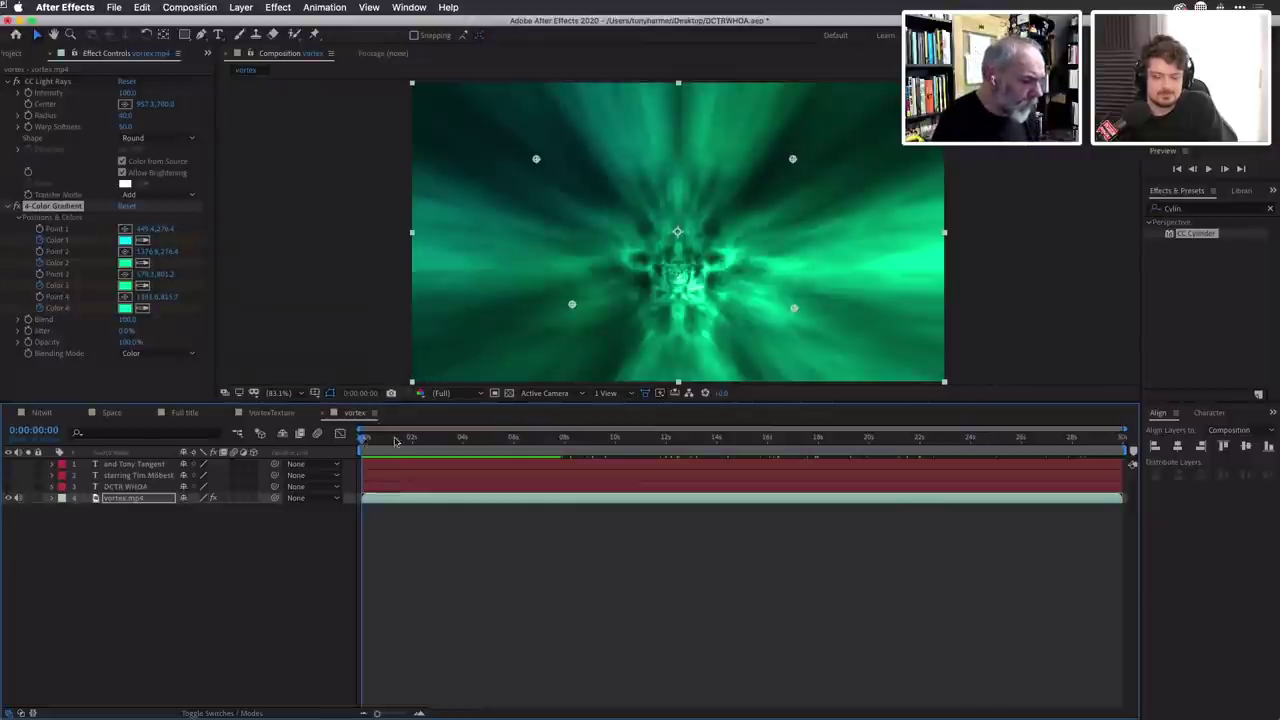
Make the DCTR WHOA title layer visible with the playhead at the start, and save the project.
mouse_move(364, 438)
mouse_down()
mouse_move(457, 440)
mouse_move(344, 445)
mouse_up()
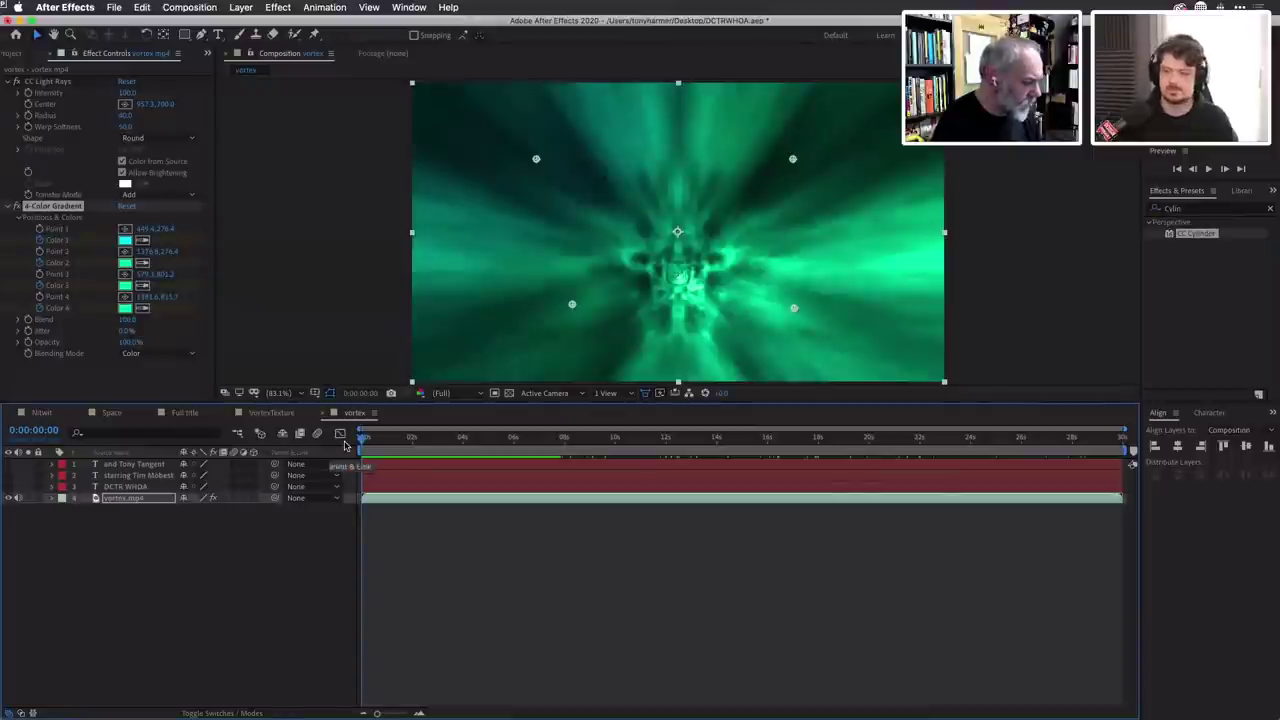
click(10, 487)
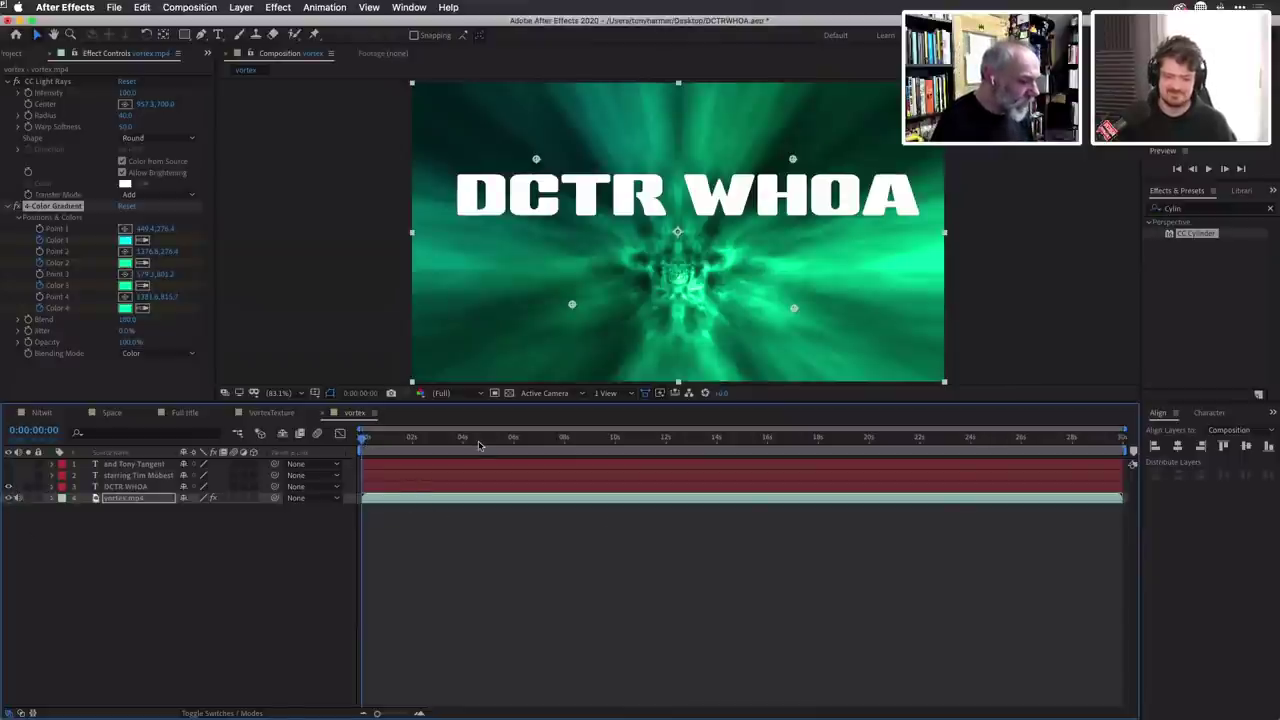
key(super+s)
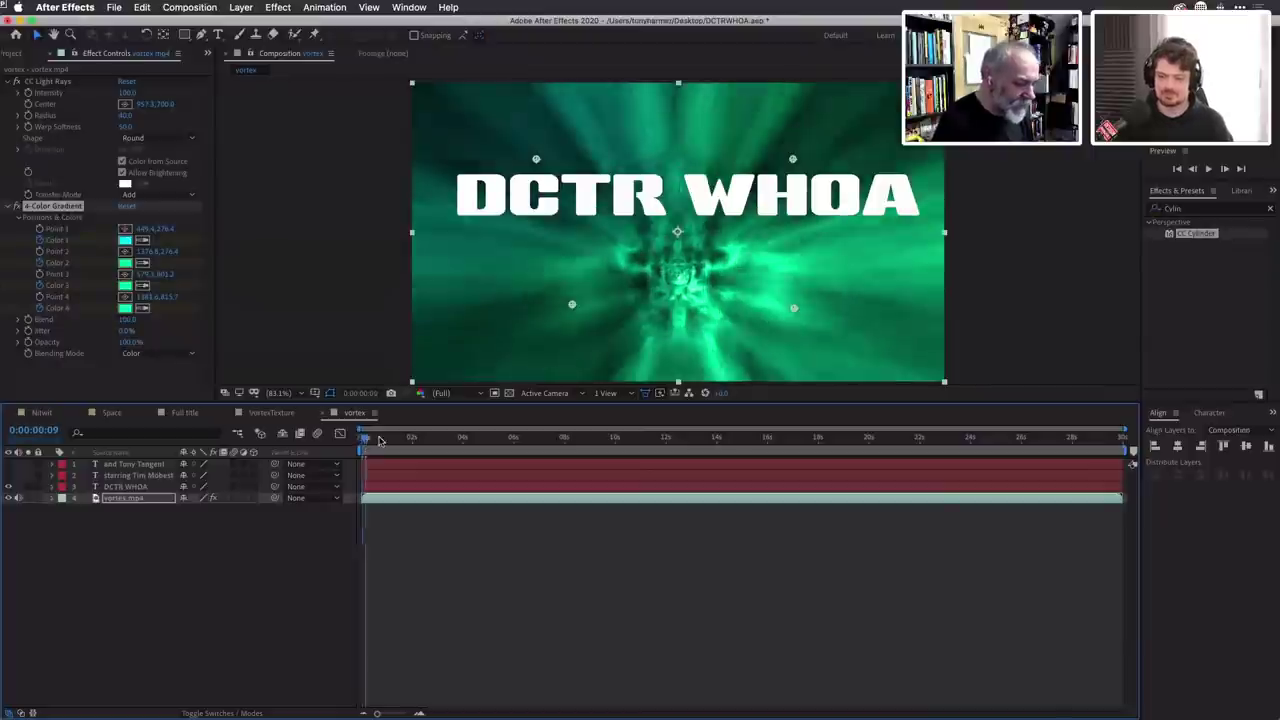
Split the DCTR WHOA title layer at 8 seconds and delete the part before the split.
drag(362, 440, 565, 441)
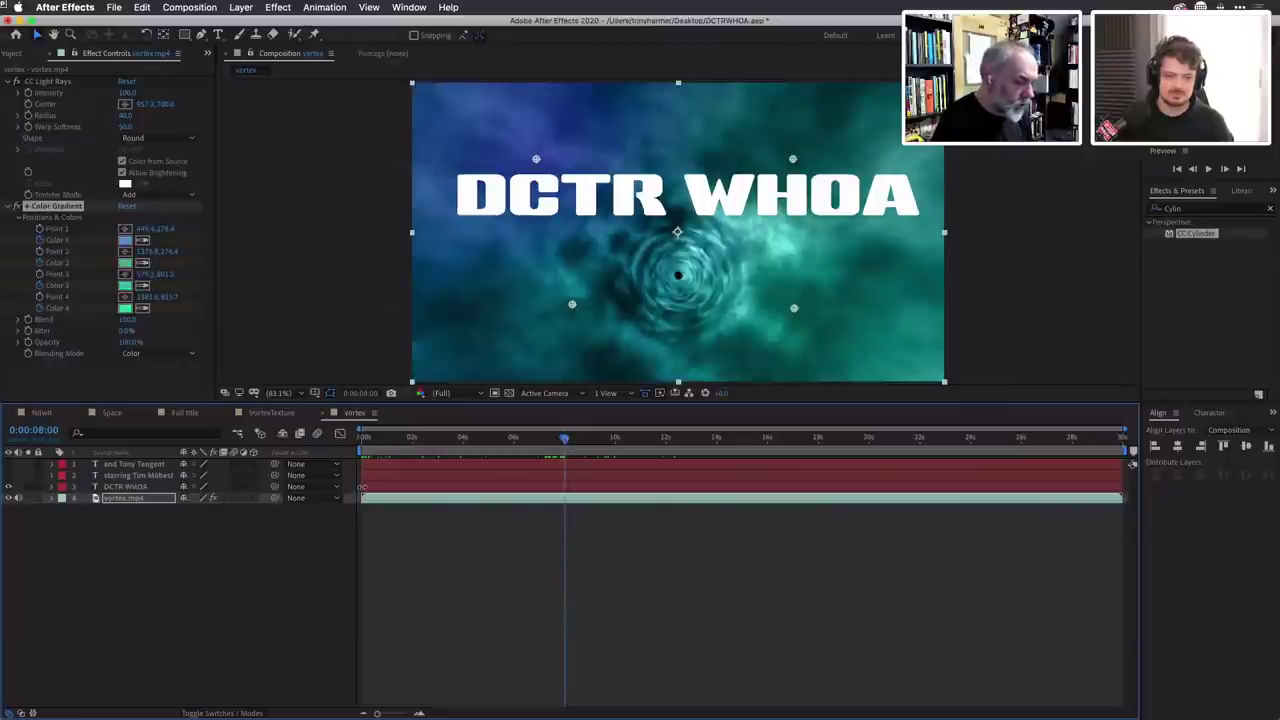
mouse_move(362, 487)
mouse_down()
mouse_move(570, 488)
mouse_move(363, 495)
mouse_up()
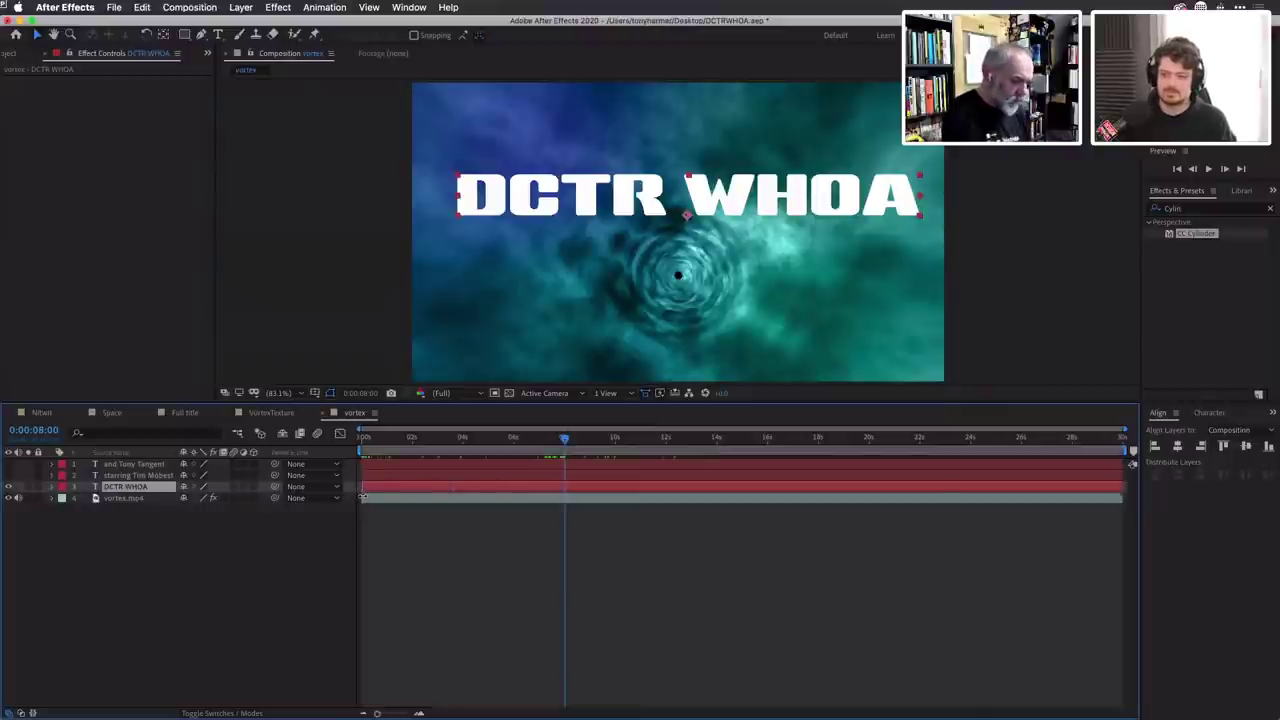
key(super+shift+d)
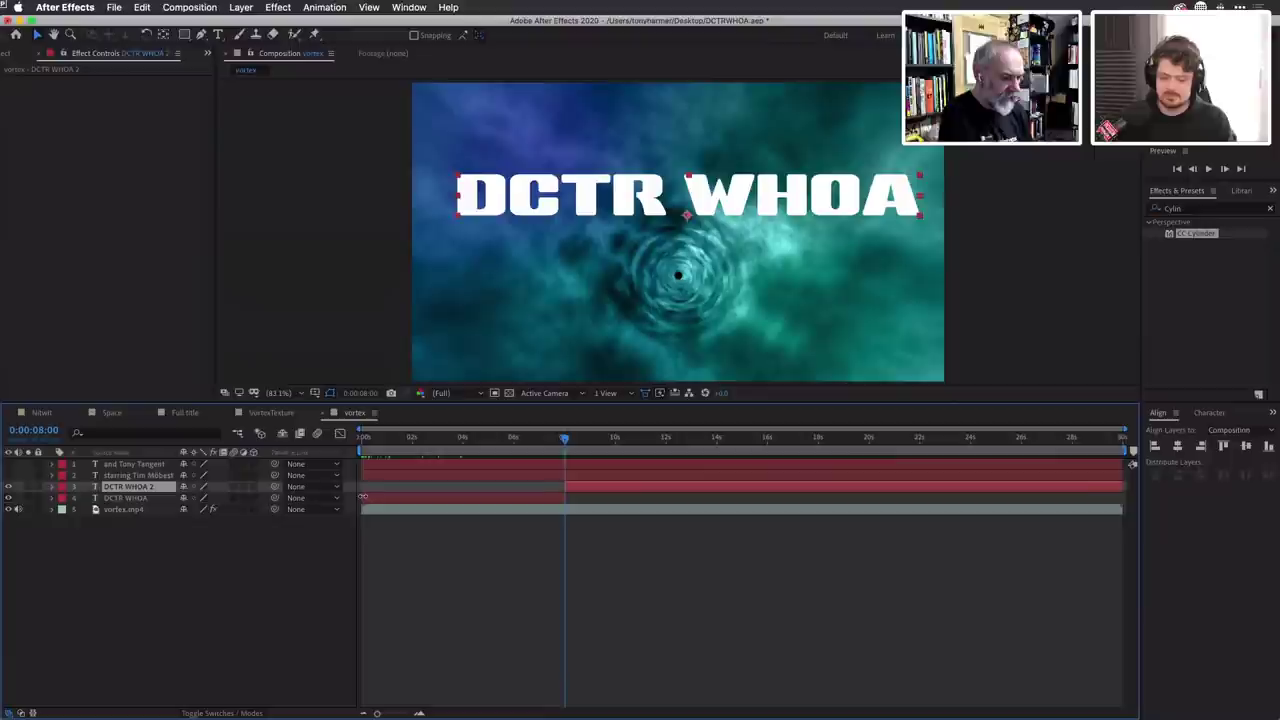
click(474, 499)
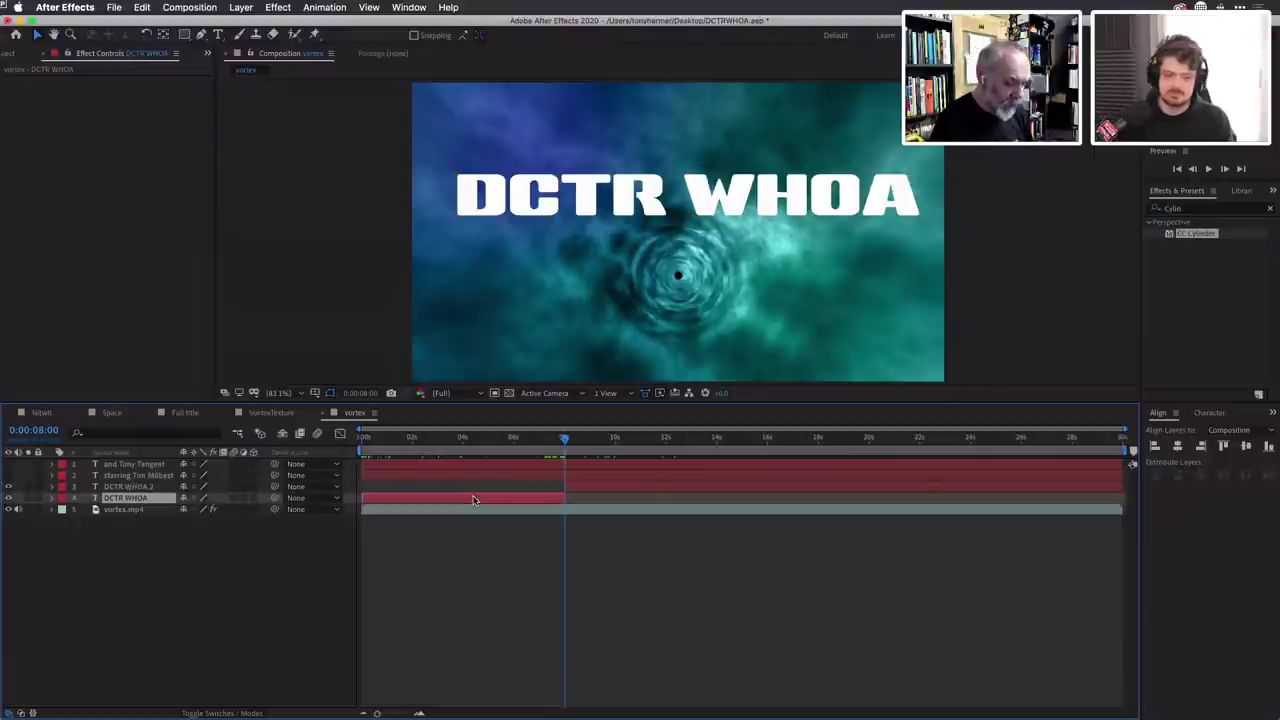
key(Delete)
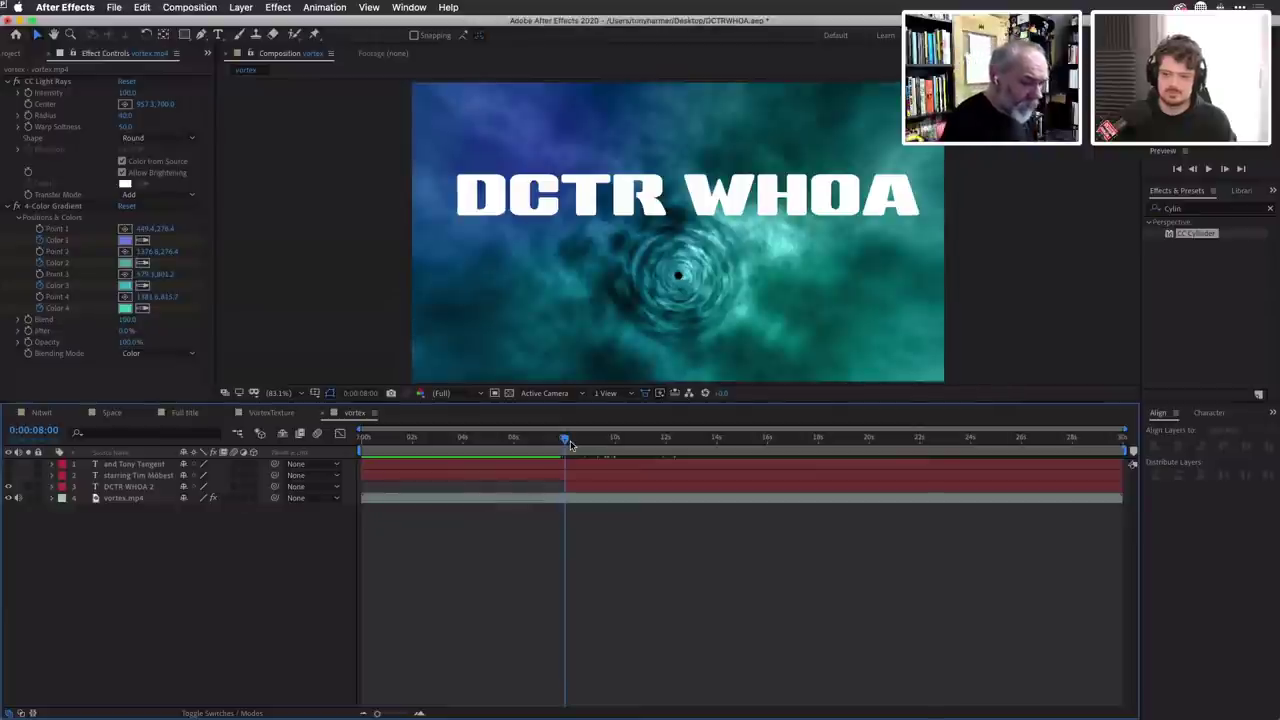
Preview from 8 seconds, park the playhead at 0:00:09:07 and make the title a 3D layer.
key(space)
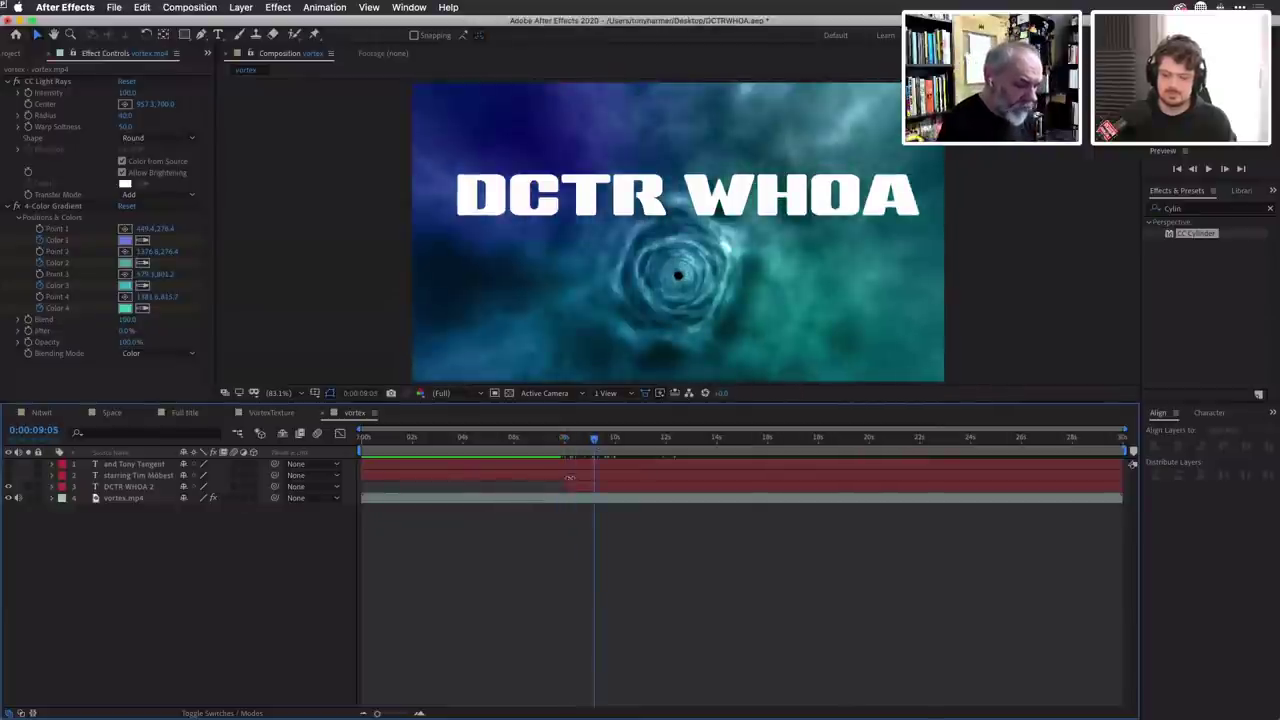
mouse_move(593, 441)
mouse_down()
mouse_move(607, 437)
mouse_move(596, 444)
mouse_up()
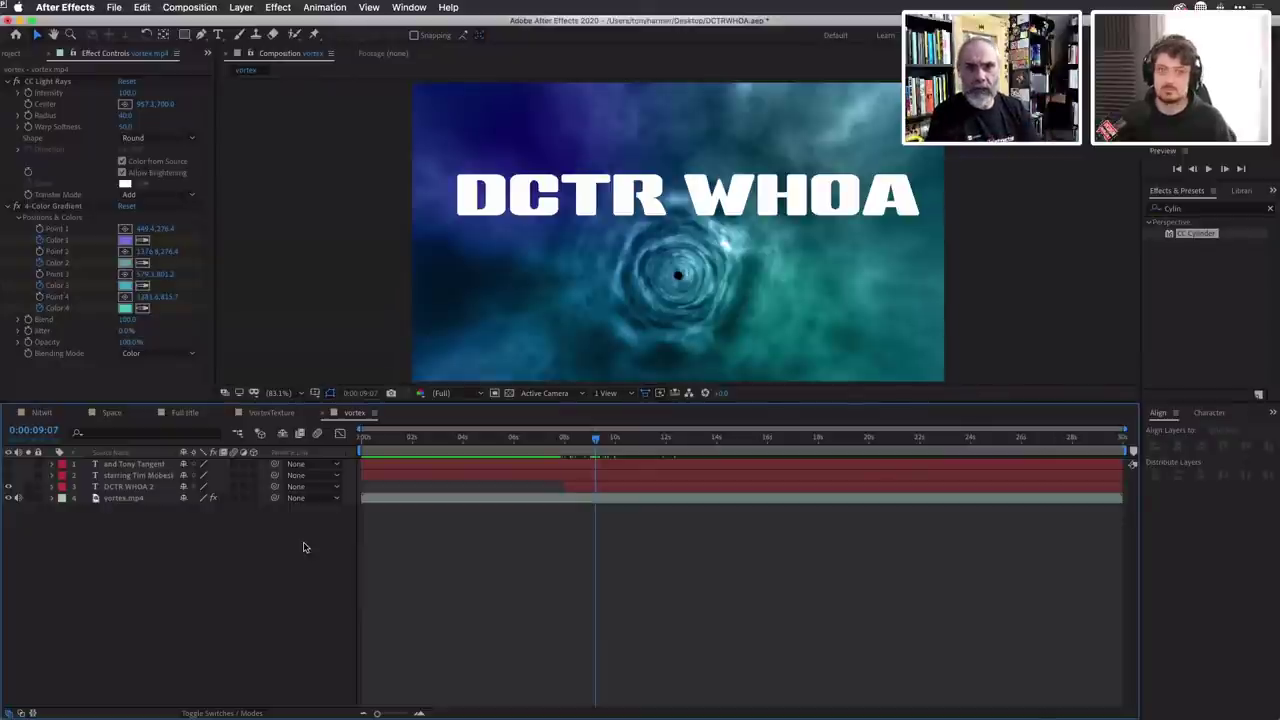
click(253, 487)
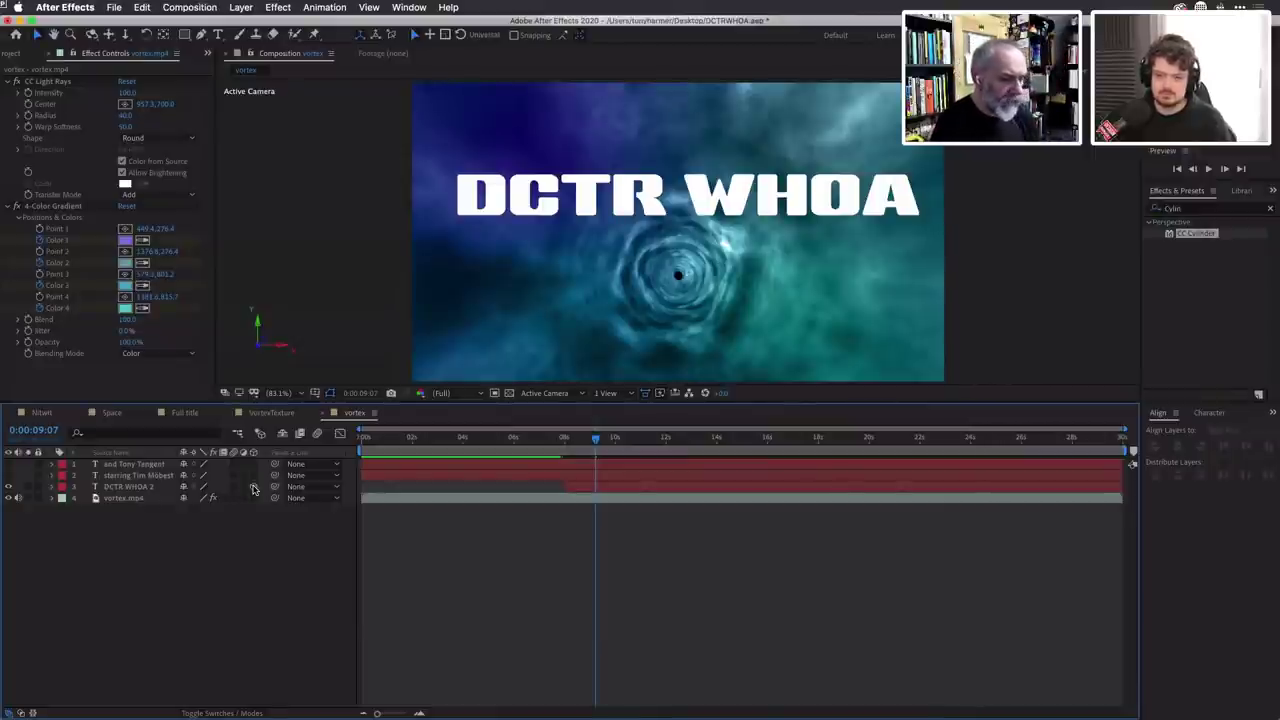
click(618, 208)
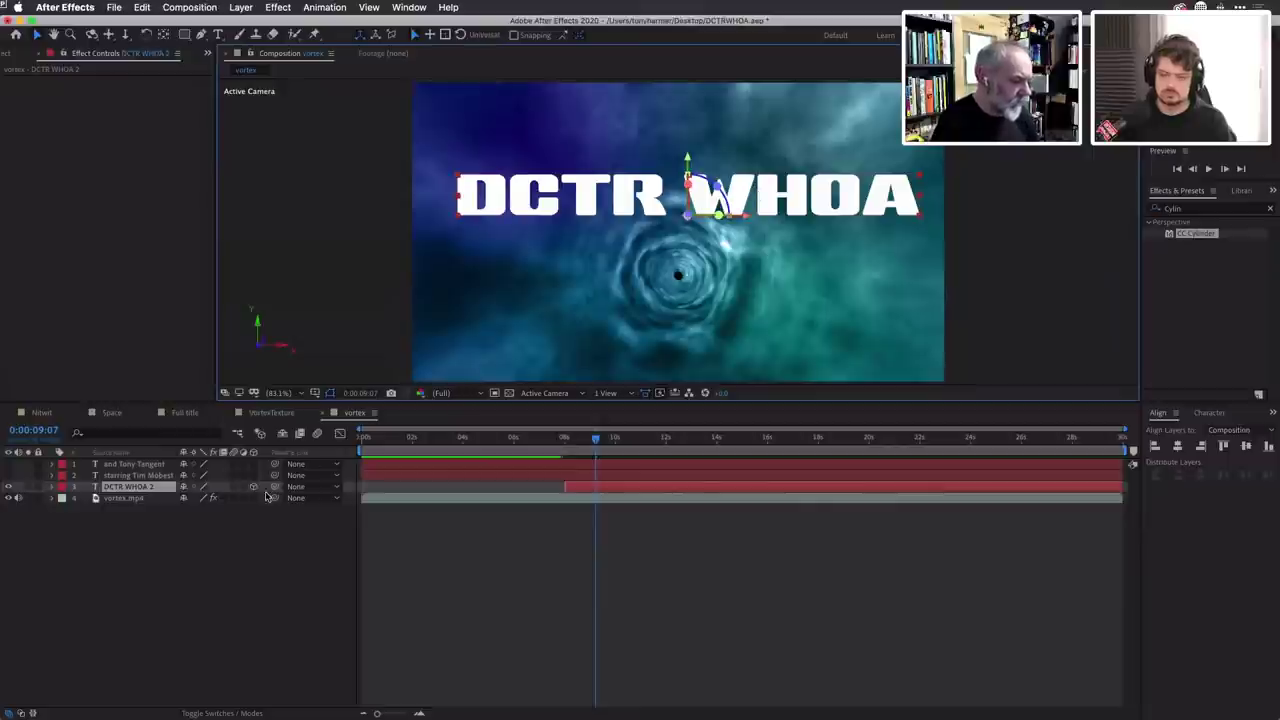
Reveal the title's Transform properties and set initial keyframes for X, Y and Z Rotation at 0:00:09:07.
click(52, 487)
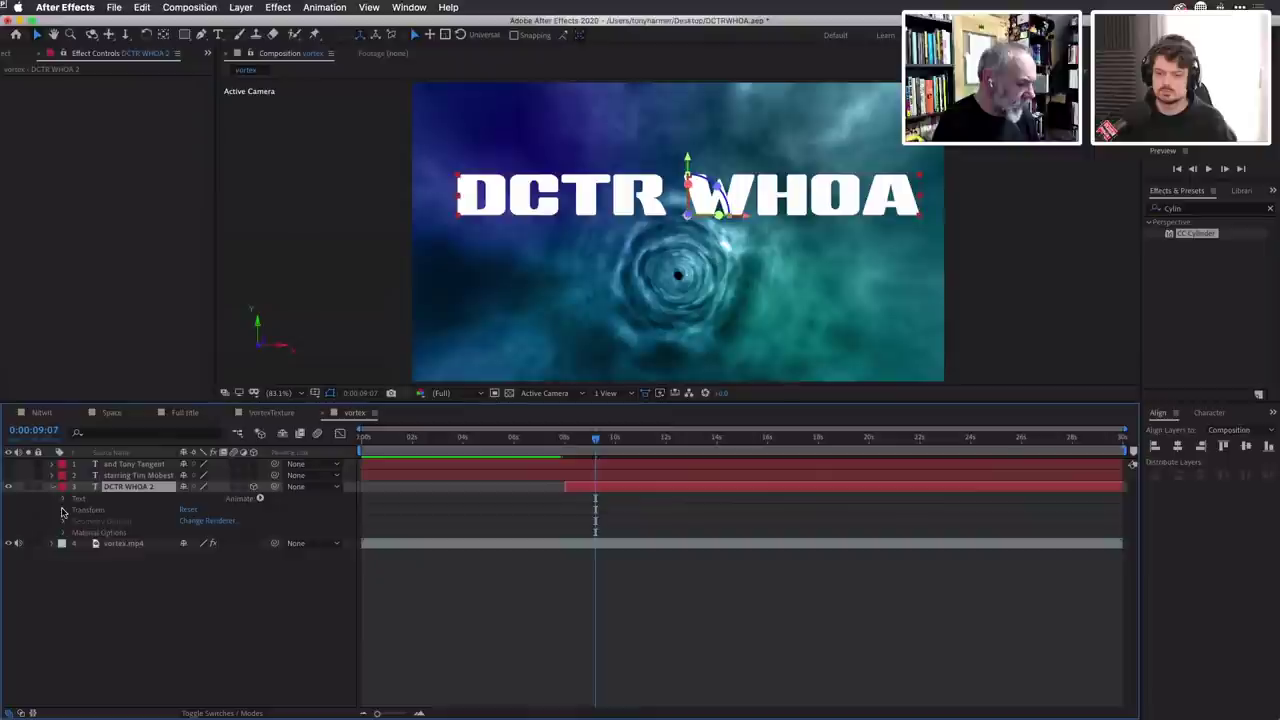
click(63, 510)
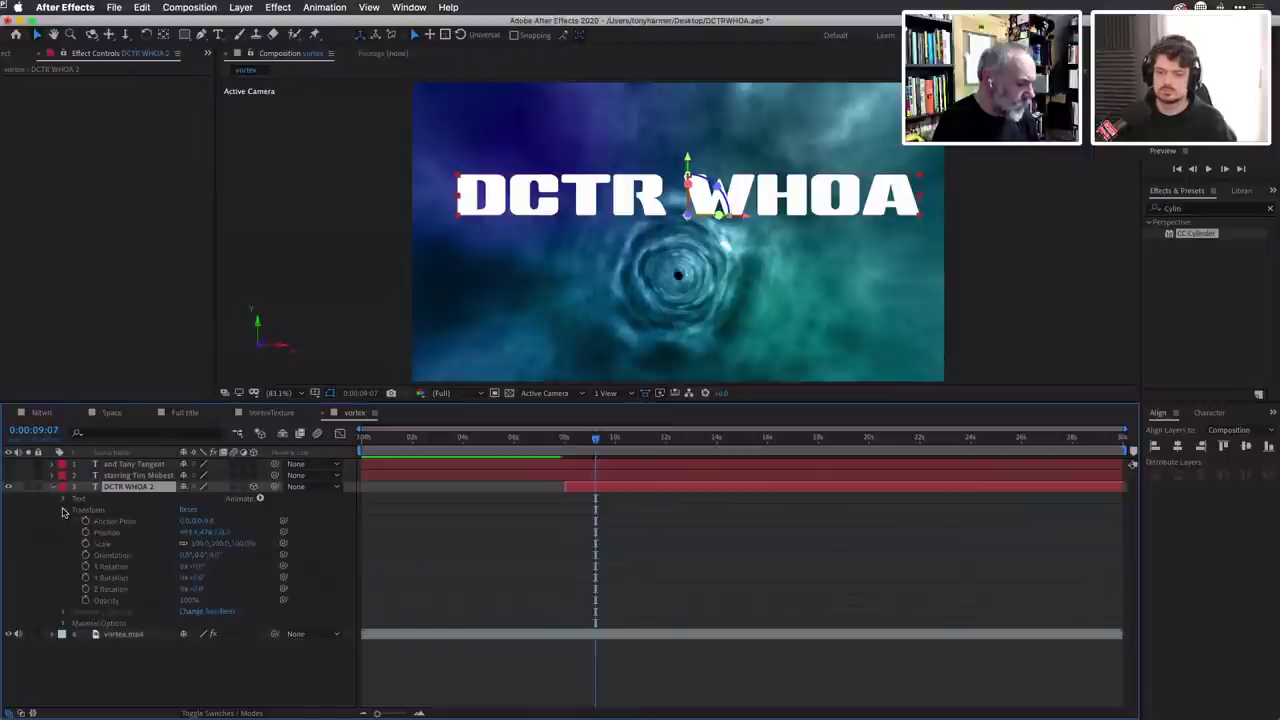
click(85, 567)
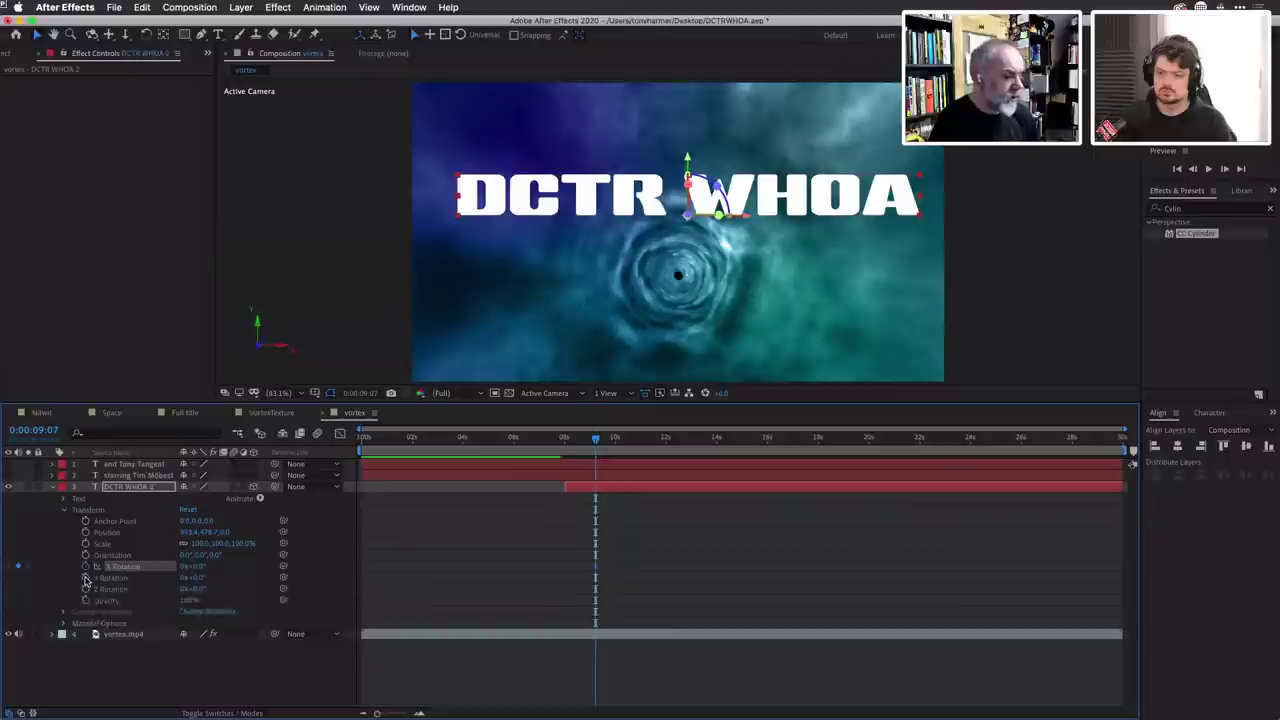
click(85, 578)
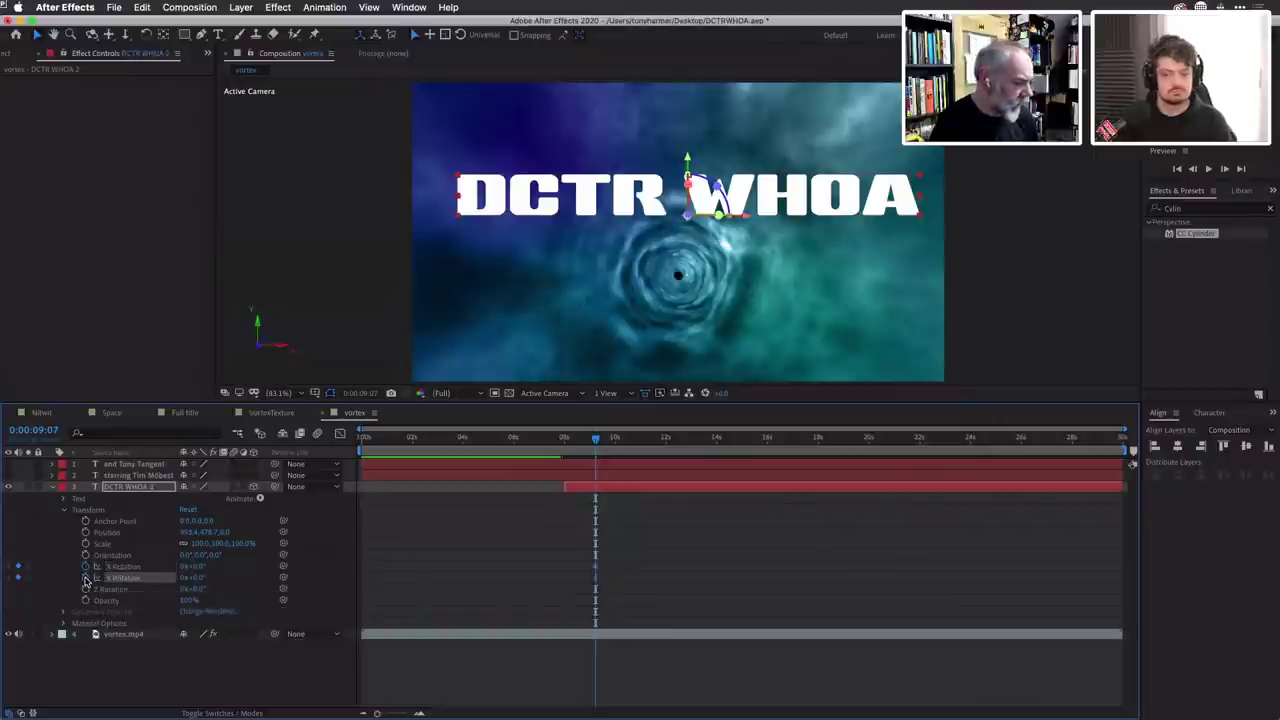
click(85, 590)
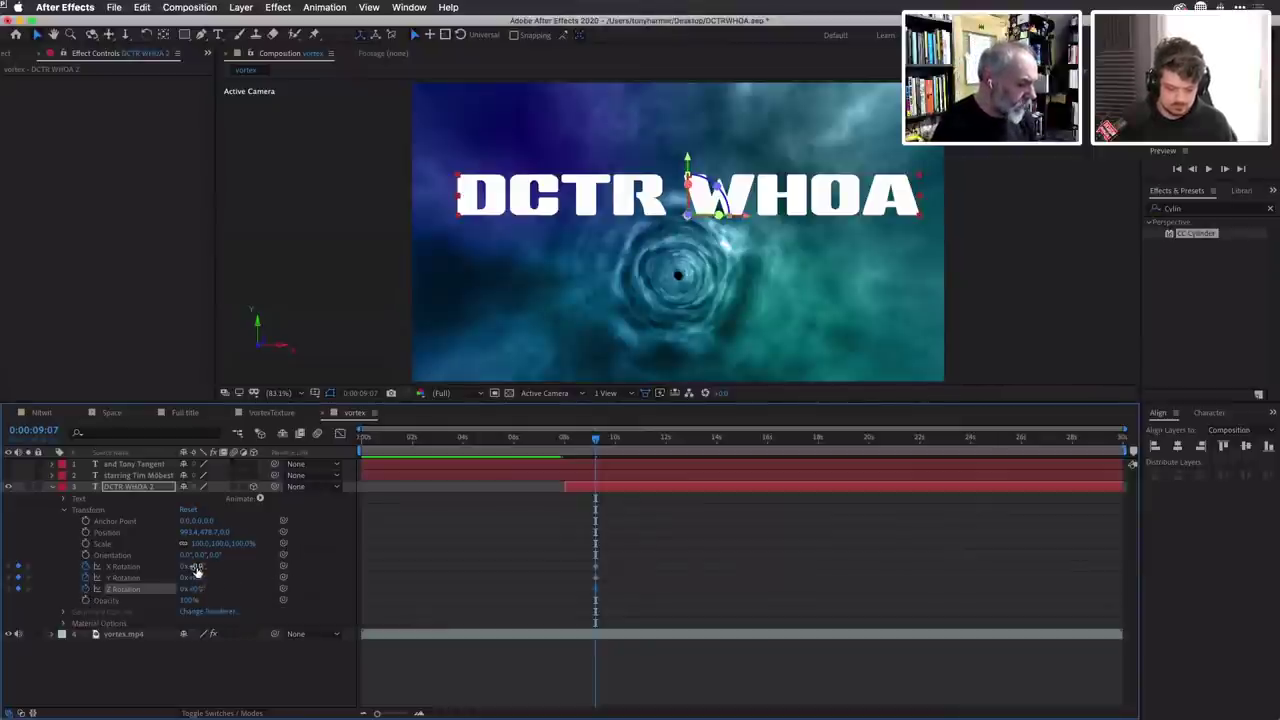
mouse_move(197, 566)
mouse_down()
mouse_move(243, 569)
mouse_move(156, 567)
mouse_move(184, 572)
mouse_up()
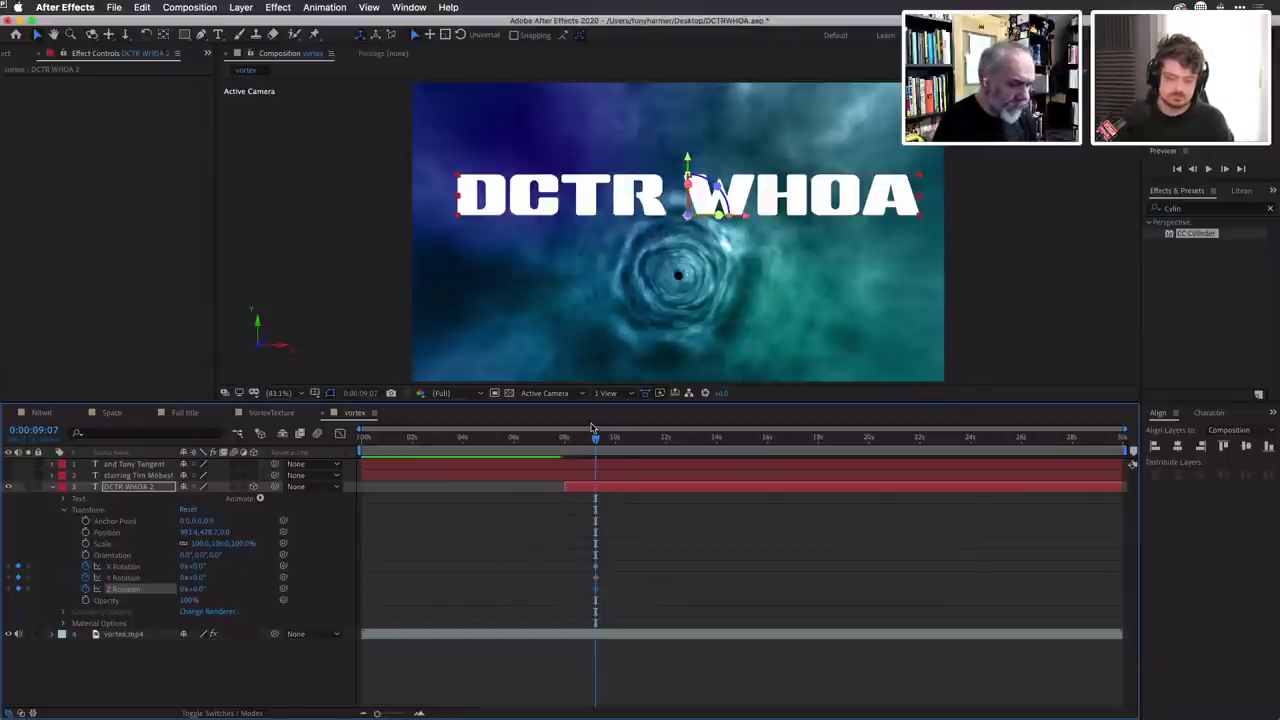
Keyframe the title's X Rotation at -89° at the 8-second mark, undoing any accidental move of the layer.
drag(590, 441, 581, 442)
key(i)
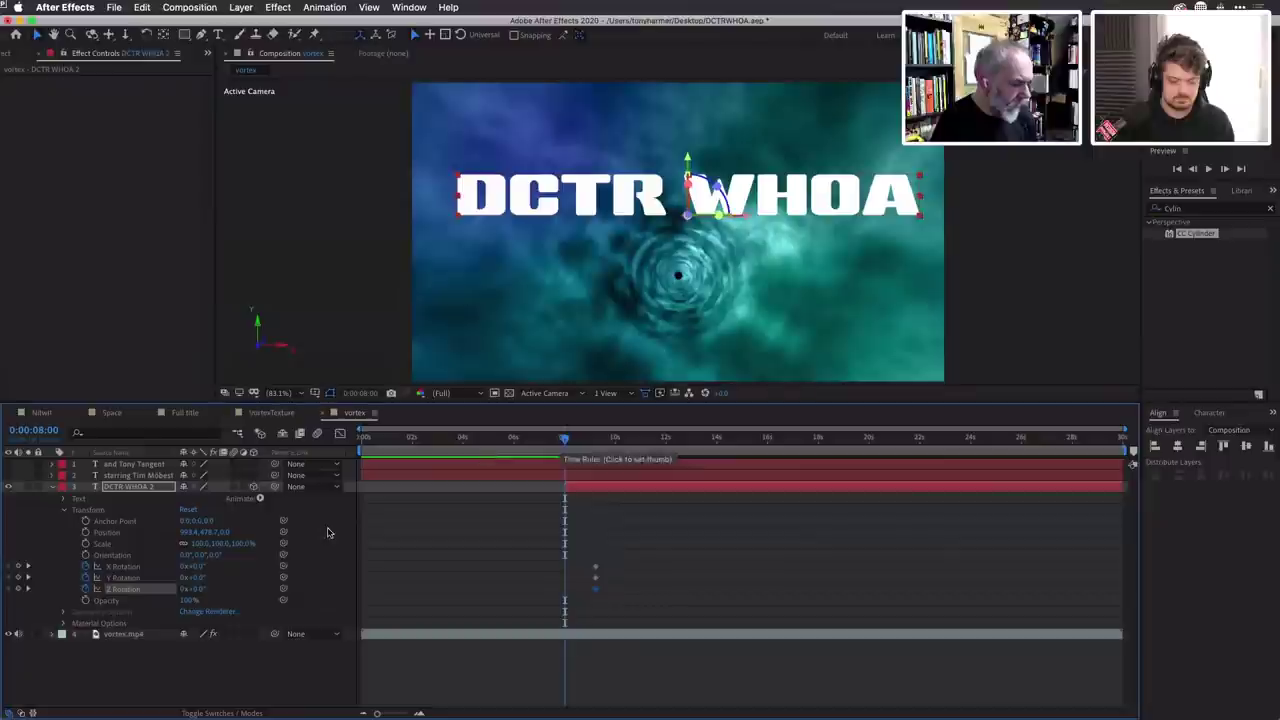
drag(203, 572, 143, 572)
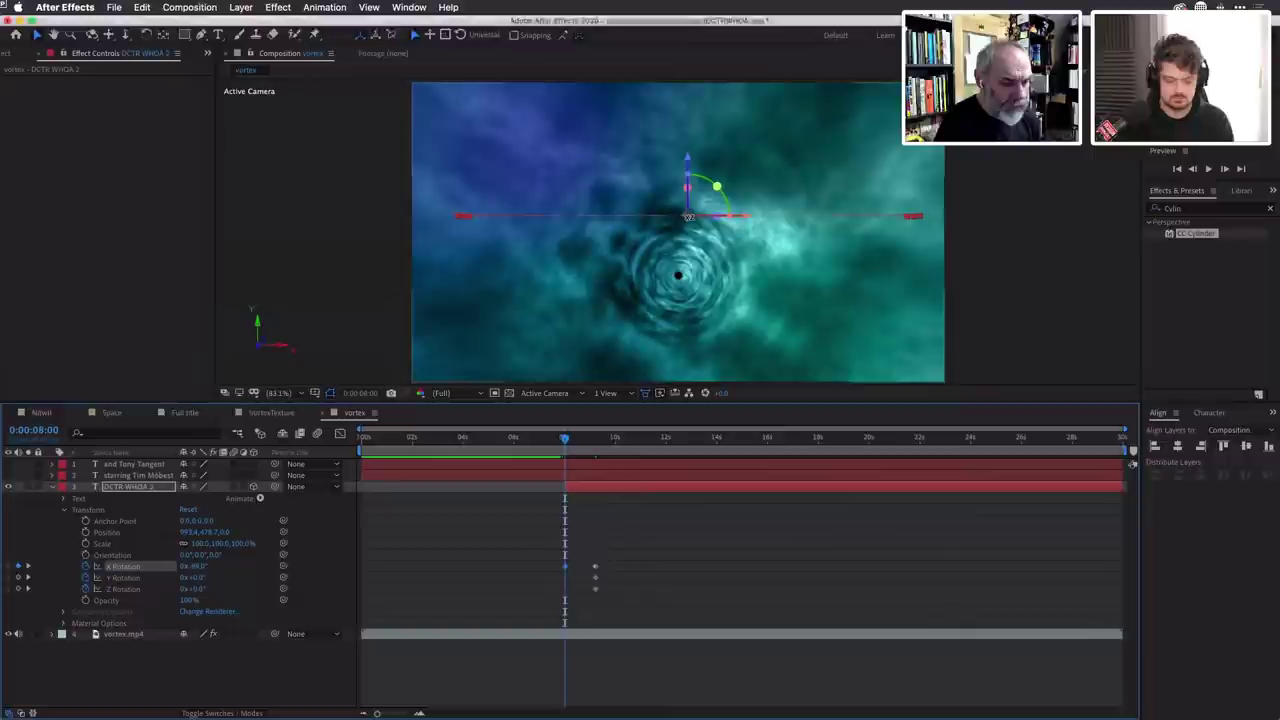
drag(688, 216, 662, 252)
key(super+z)
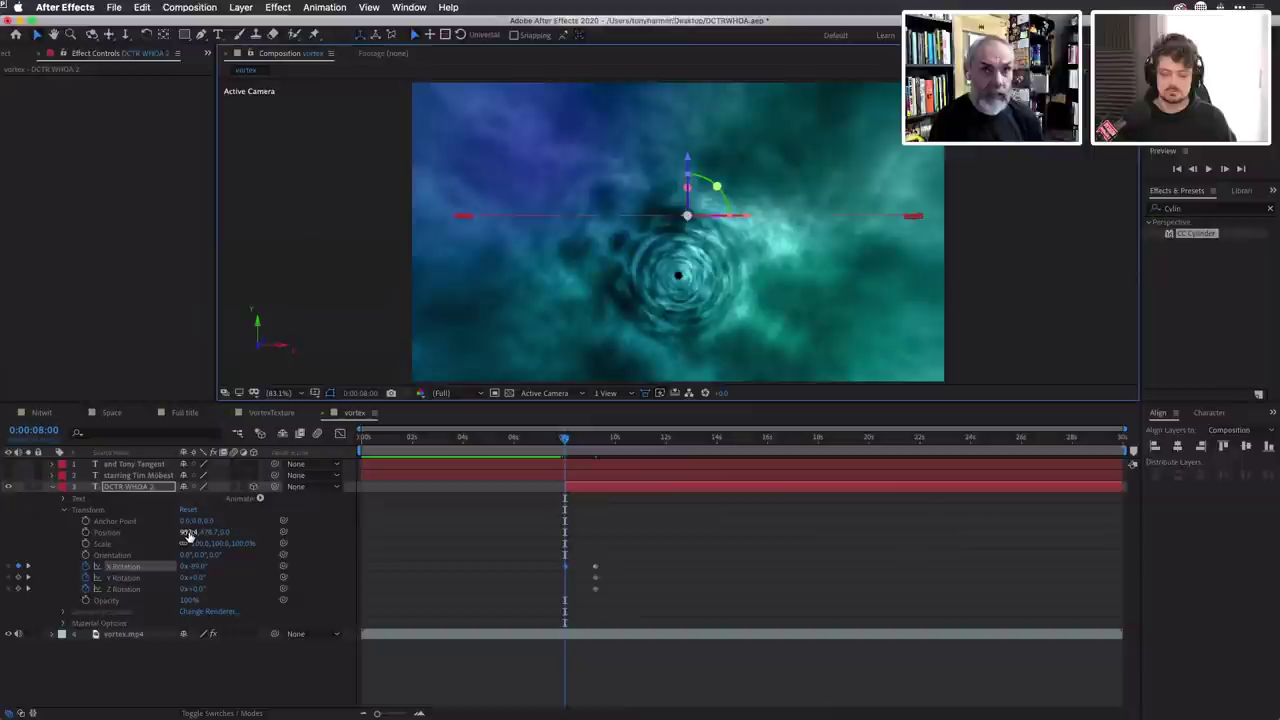
Push the title back to a Z position of about 3297 and set a Position keyframe at 8 seconds.
drag(188, 535, 303, 551)
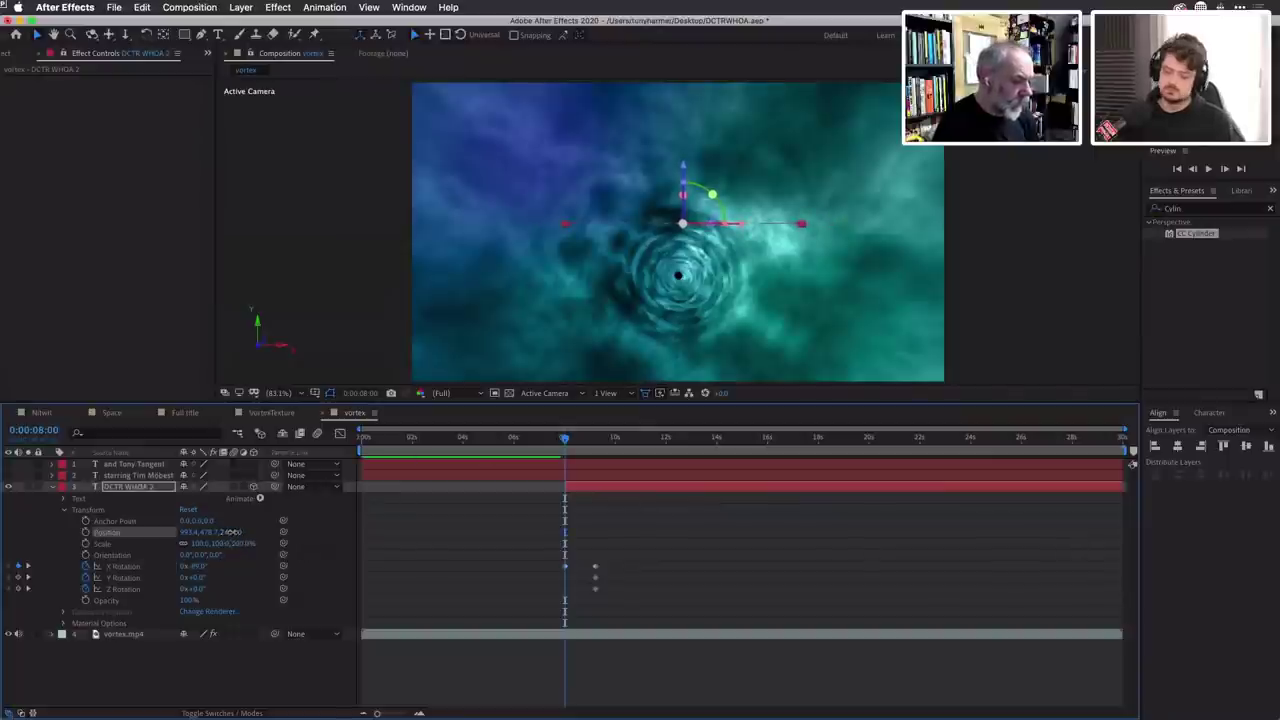
drag(232, 533, 720, 537)
drag(243, 537, 809, 534)
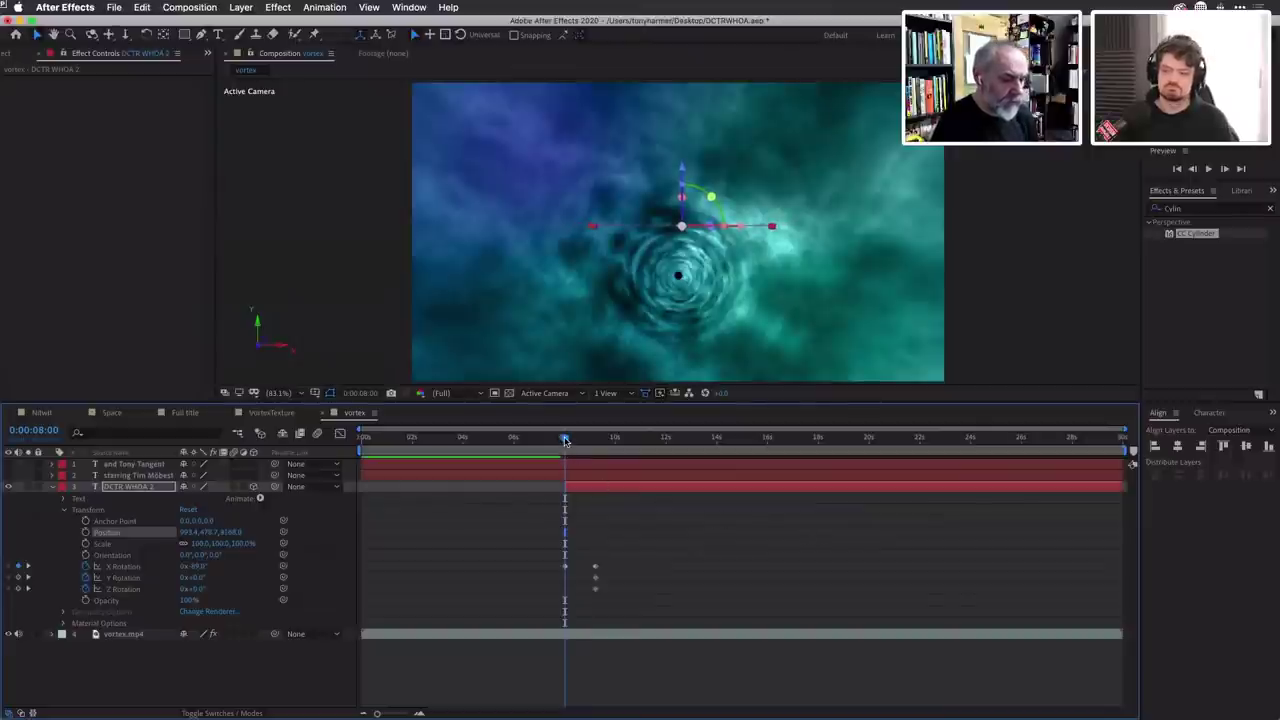
drag(565, 440, 597, 447)
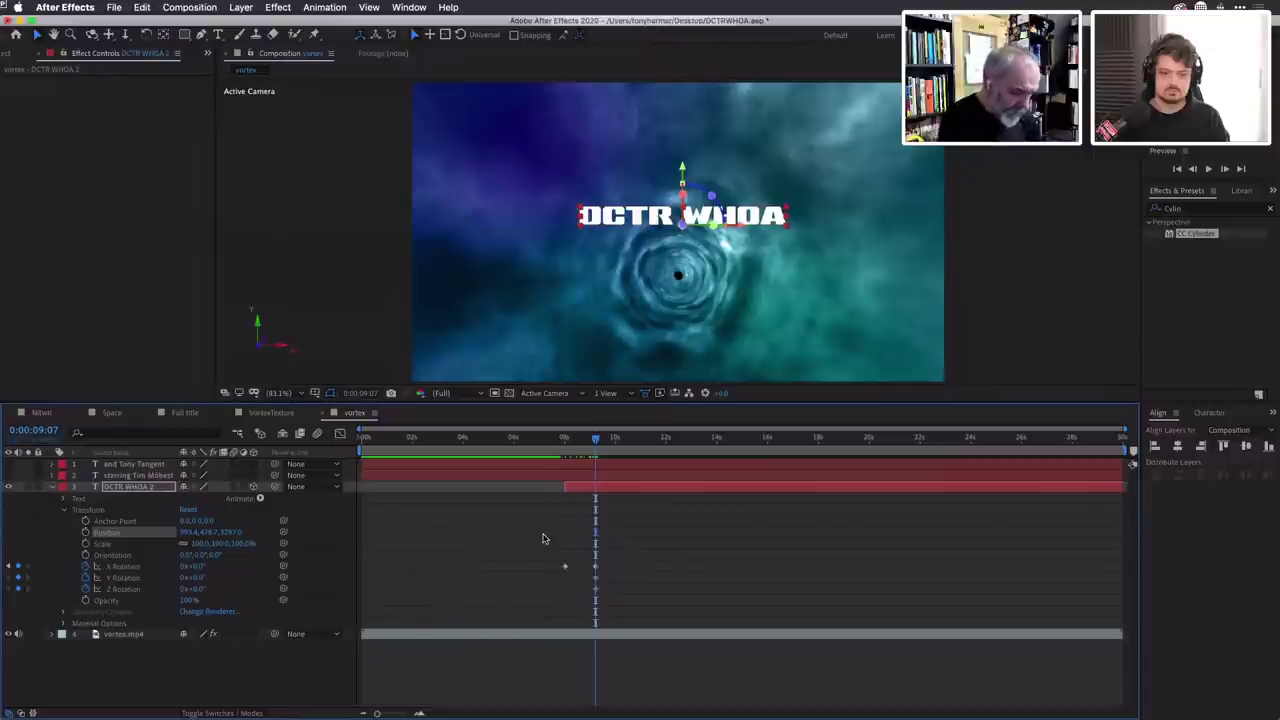
key(j)
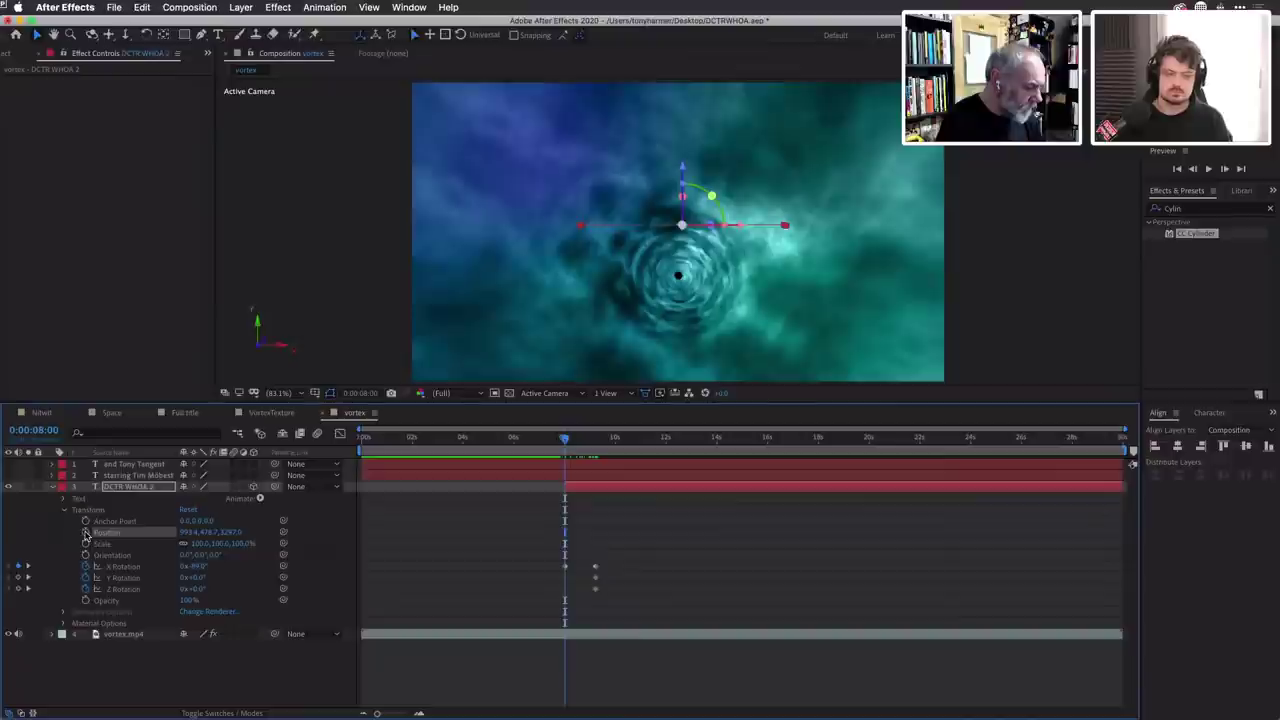
click(86, 533)
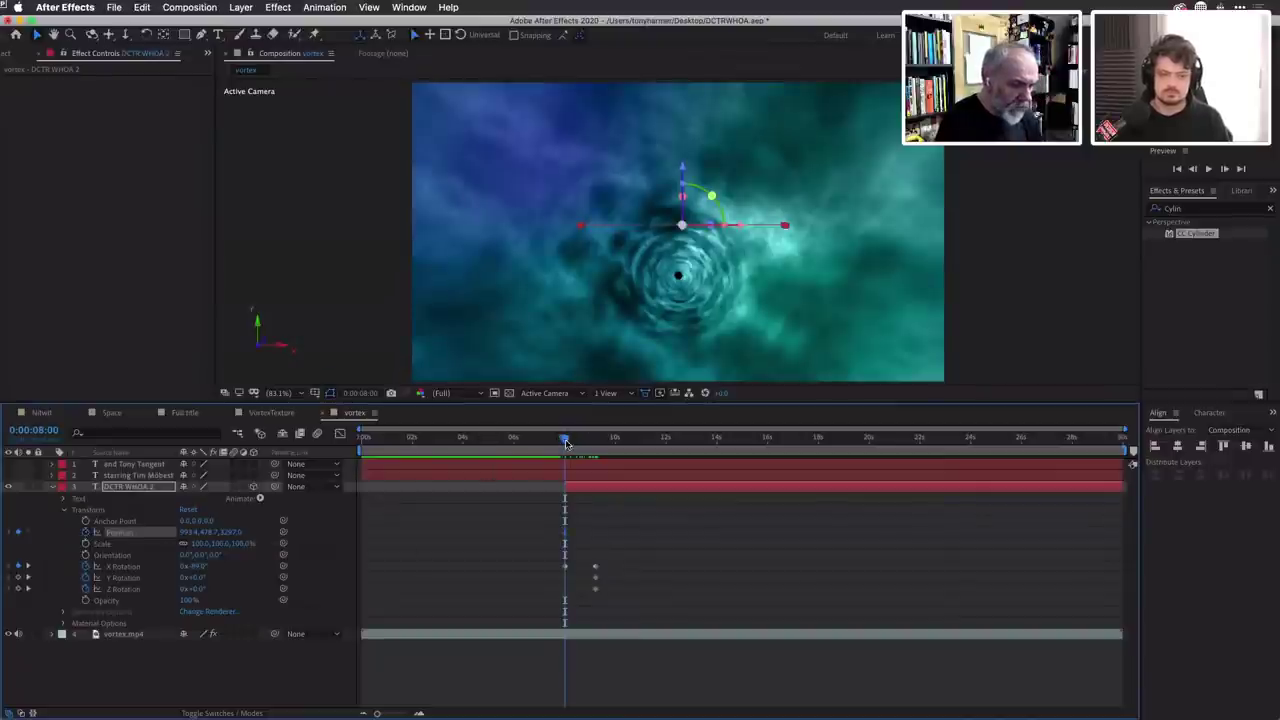
Set the title's Z position to 0 at 0:00:09:07.
drag(566, 443, 596, 446)
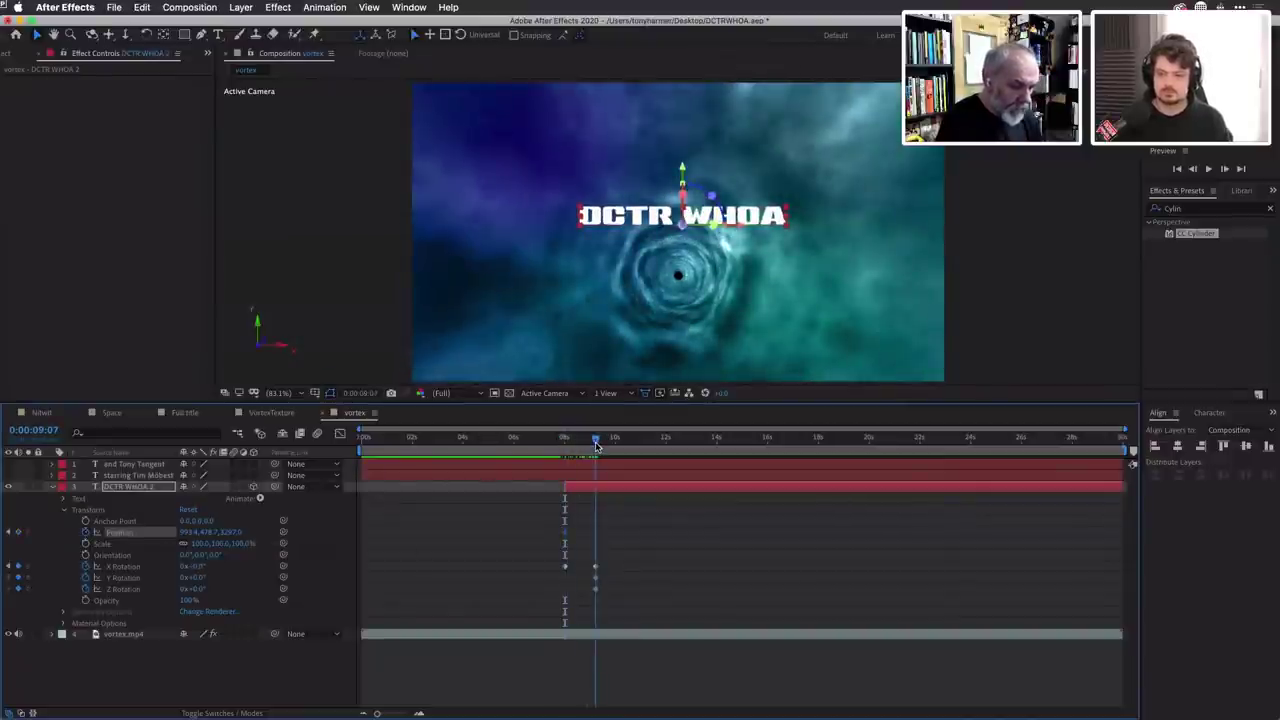
click(229, 537)
text(-5)
key(Return)
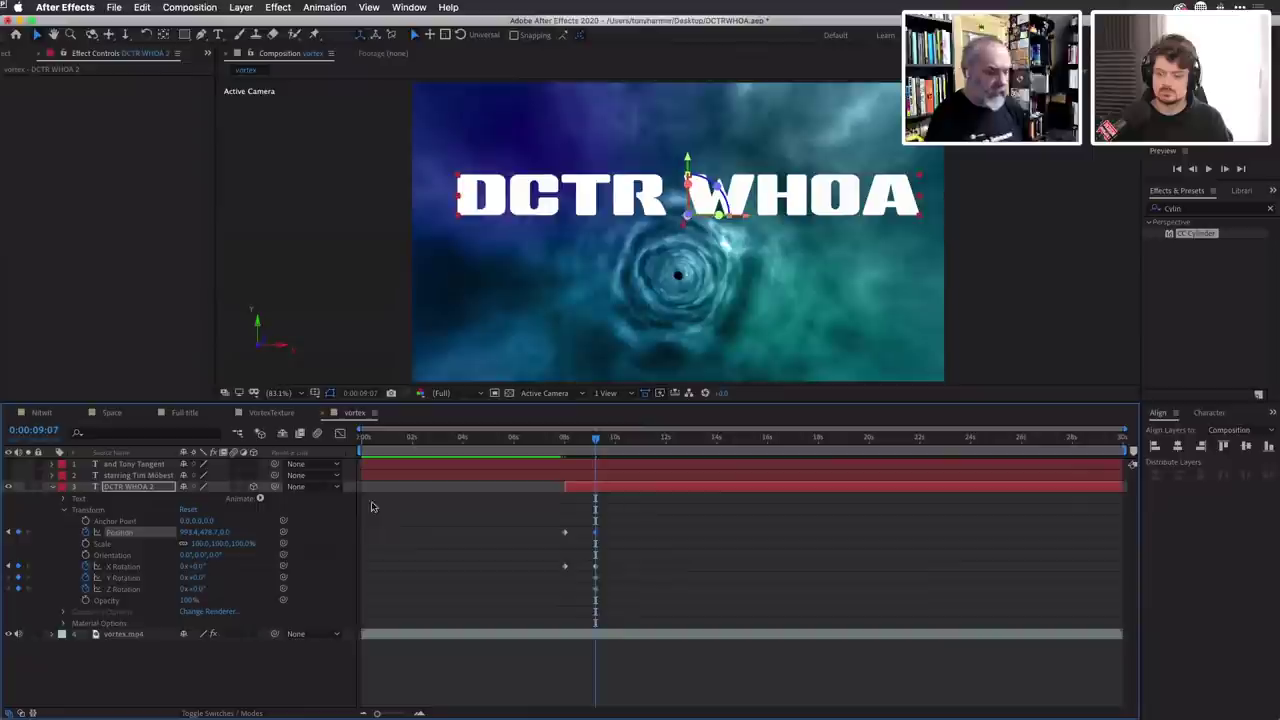
Add hold keyframes for the title's Position and X, Y and Z Rotation at 0:00:11:00.
drag(596, 441, 633, 449)
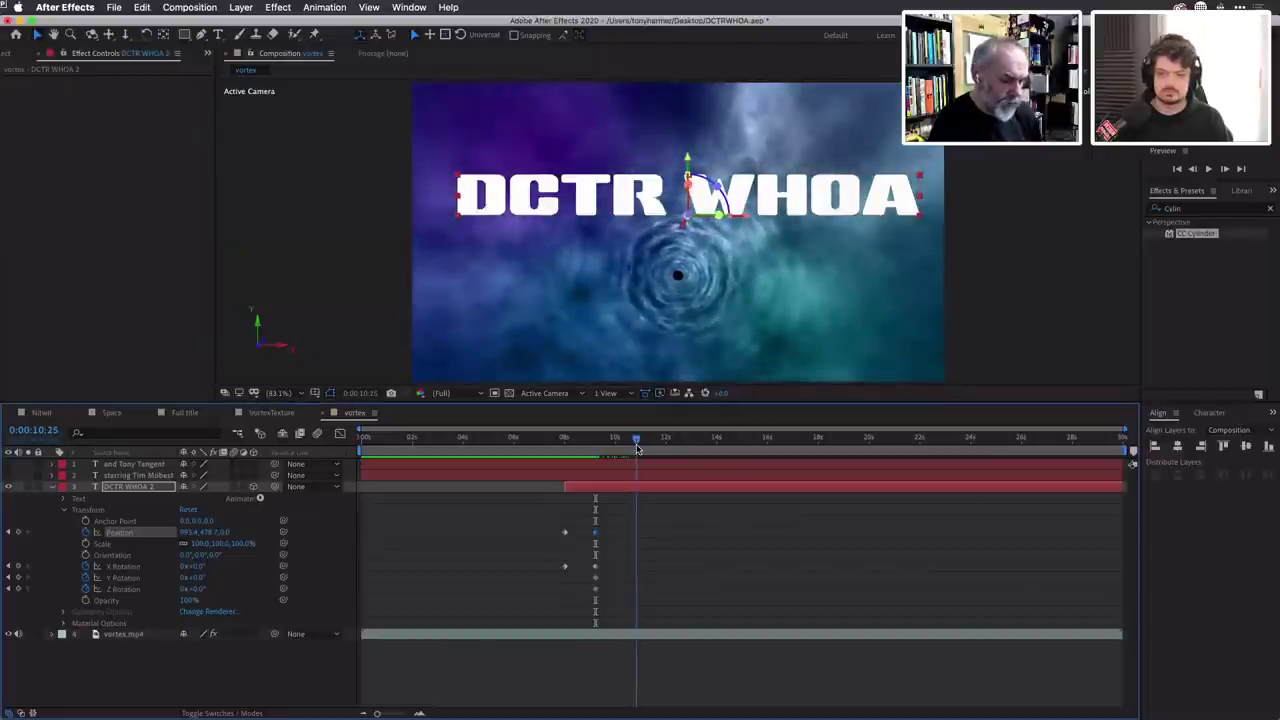
drag(634, 447, 642, 450)
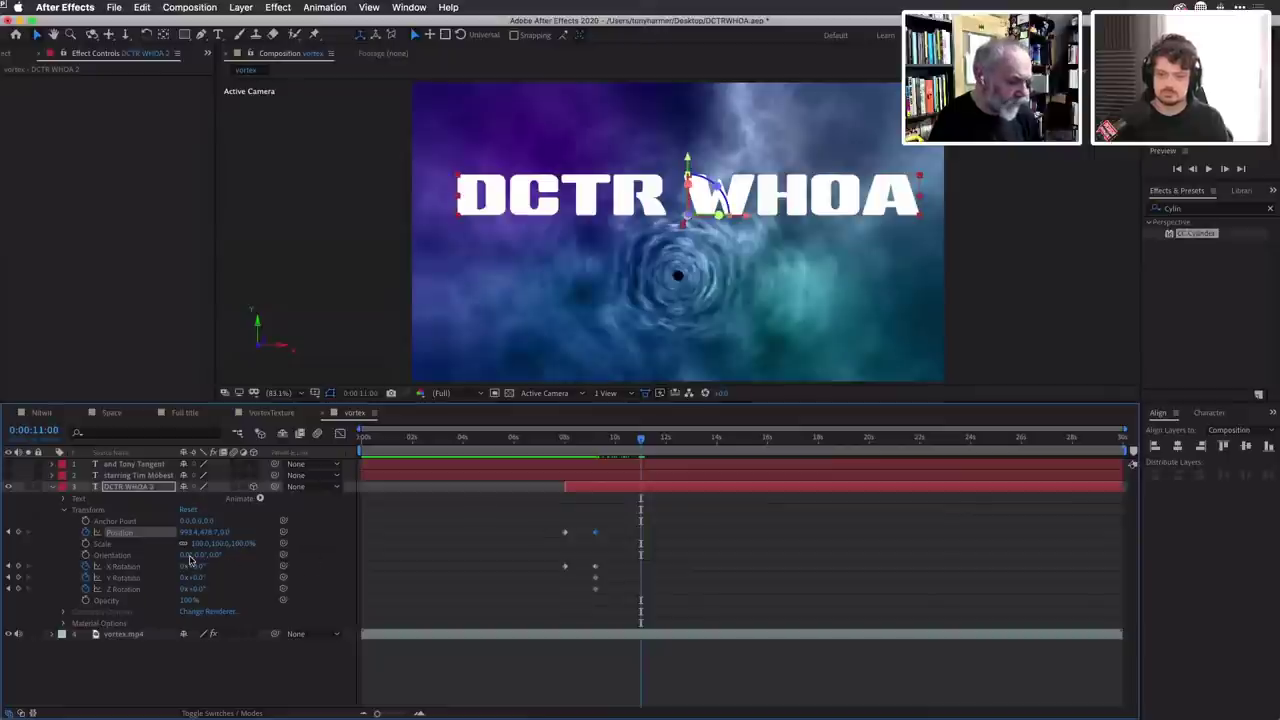
click(17, 532)
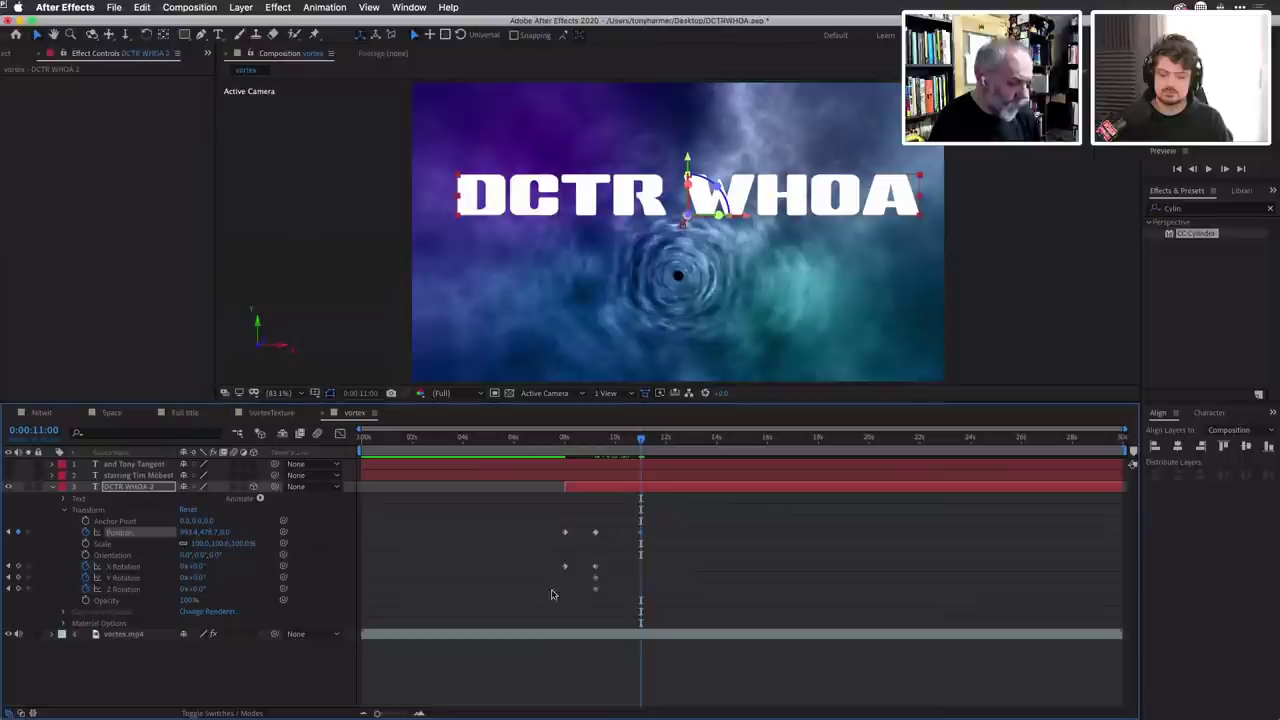
click(18, 578)
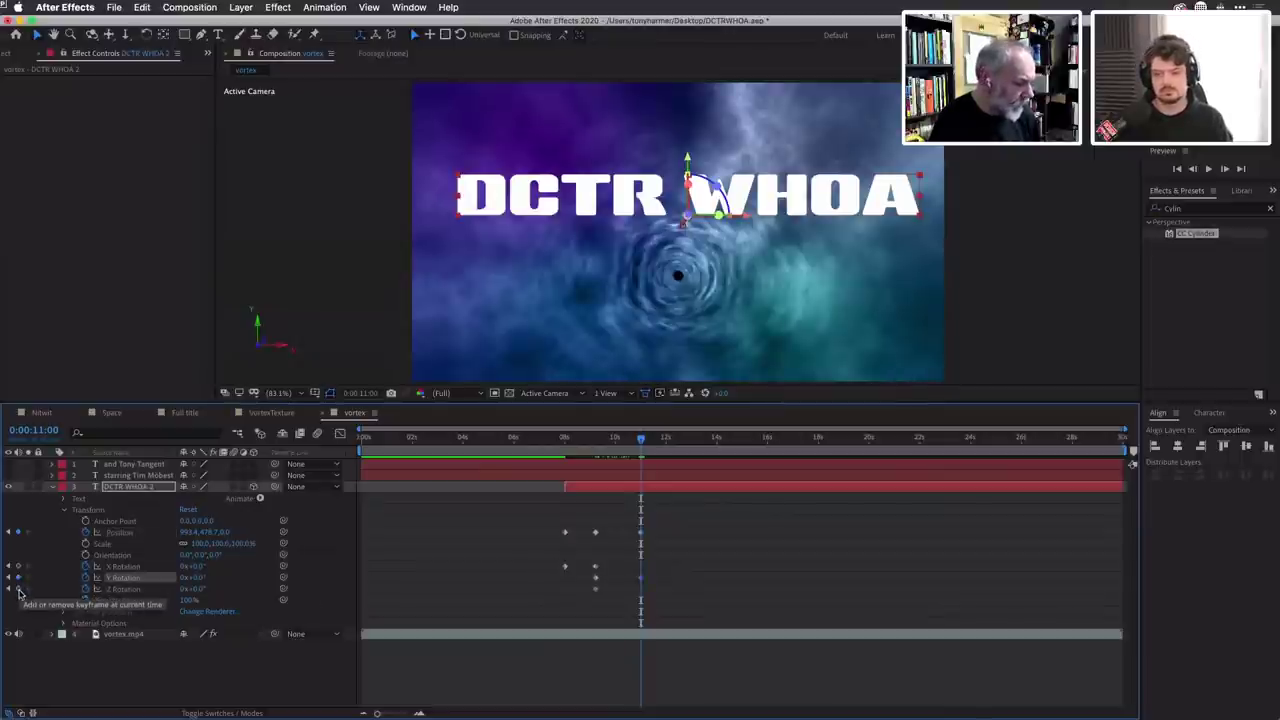
click(19, 590)
click(16, 567)
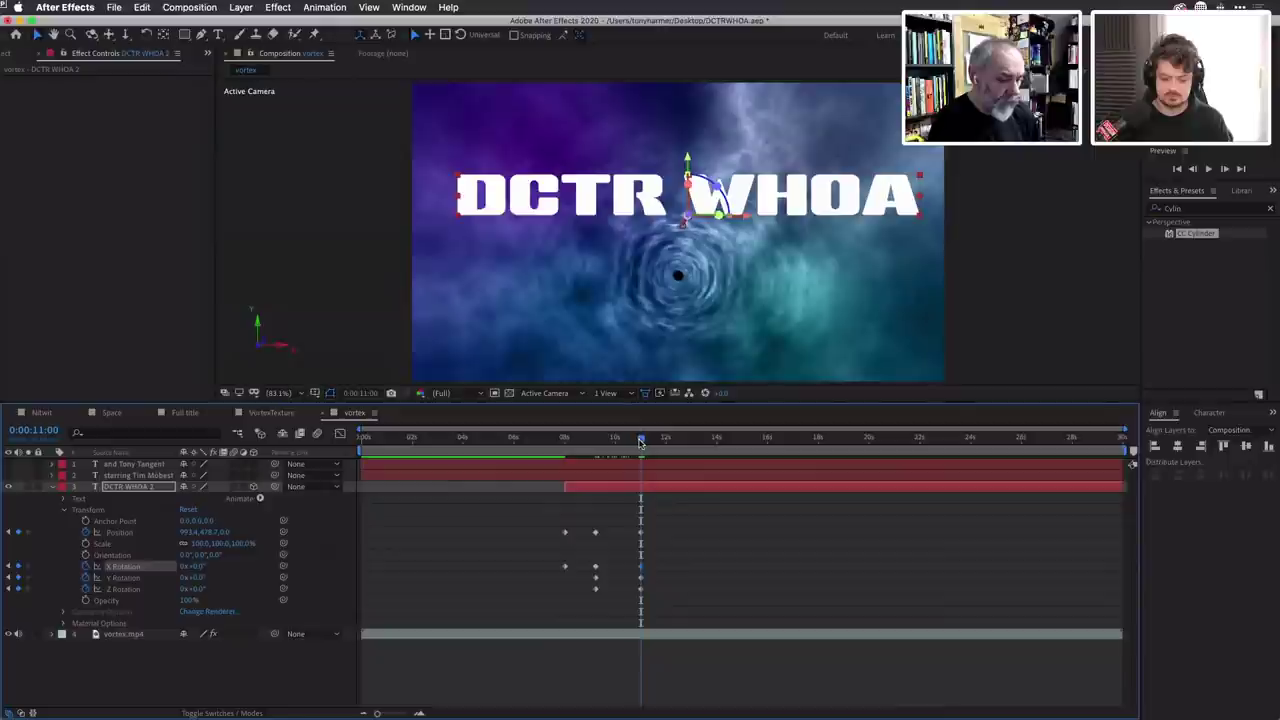
Set an Opacity keyframe of 100% on the title at 0:00:11:00 and reveal all its keyframed properties.
drag(641, 443, 670, 445)
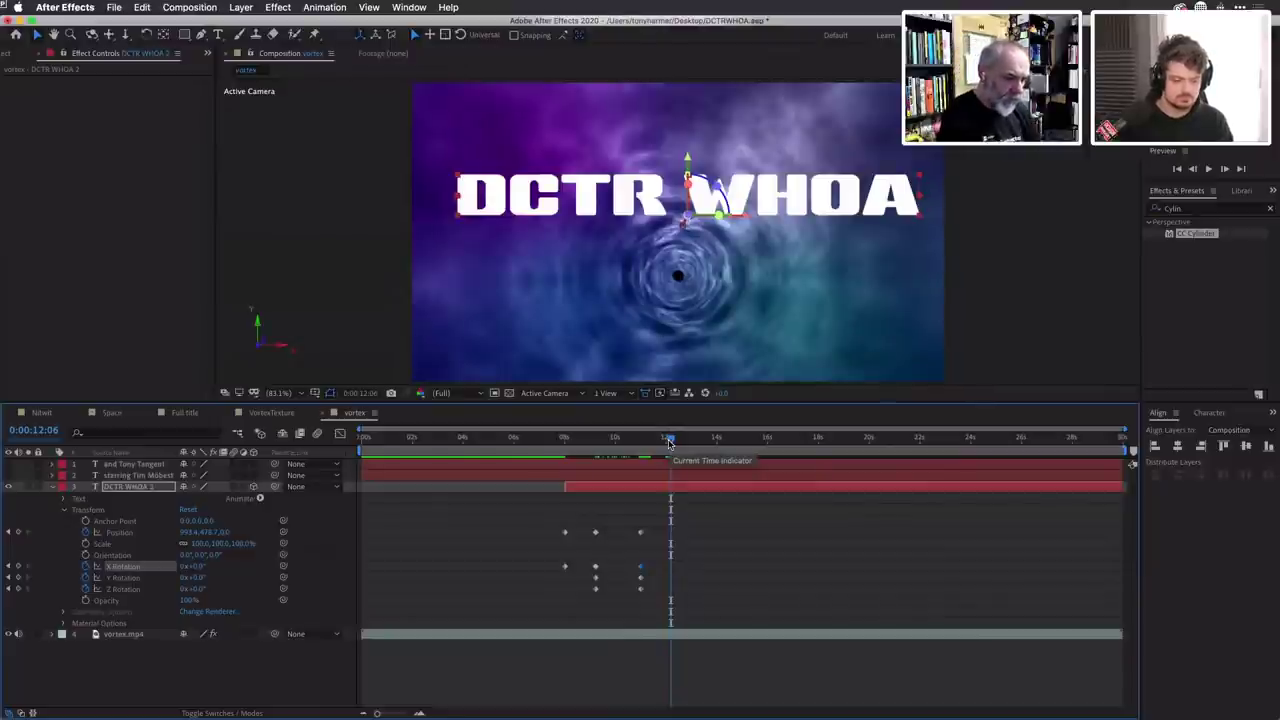
click(35, 589)
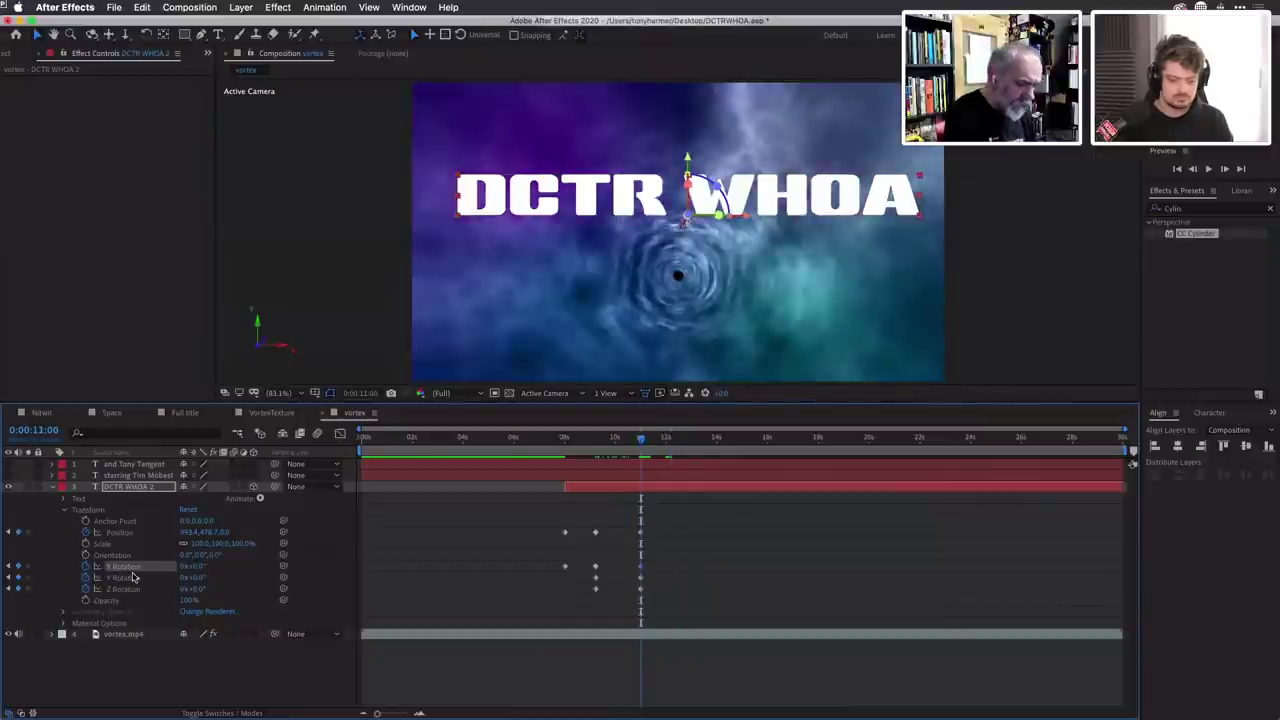
key(t)
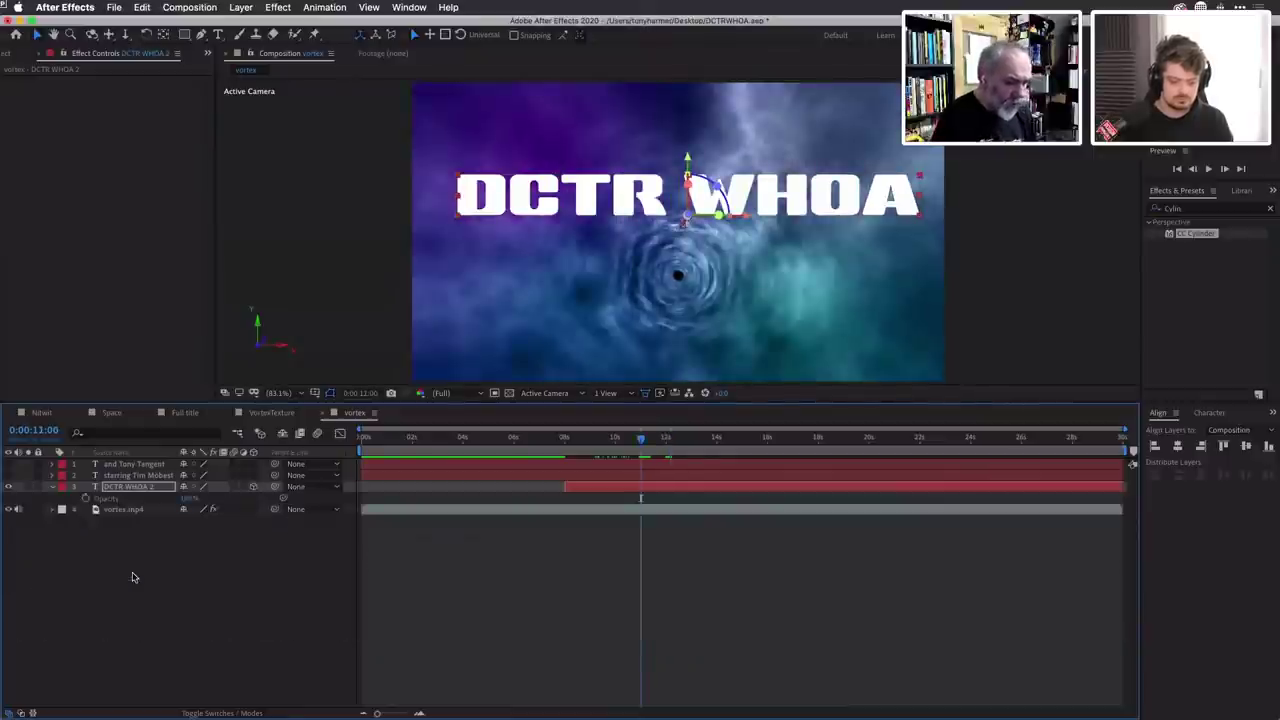
click(85, 498)
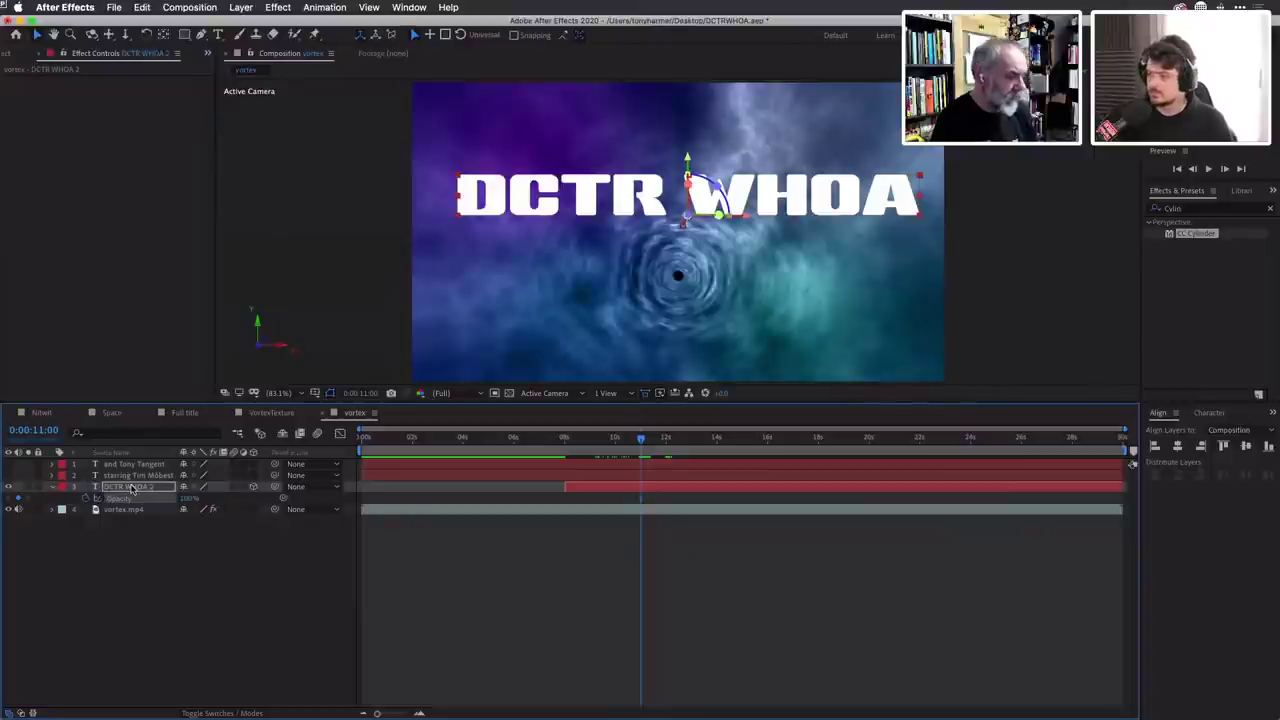
key(u)
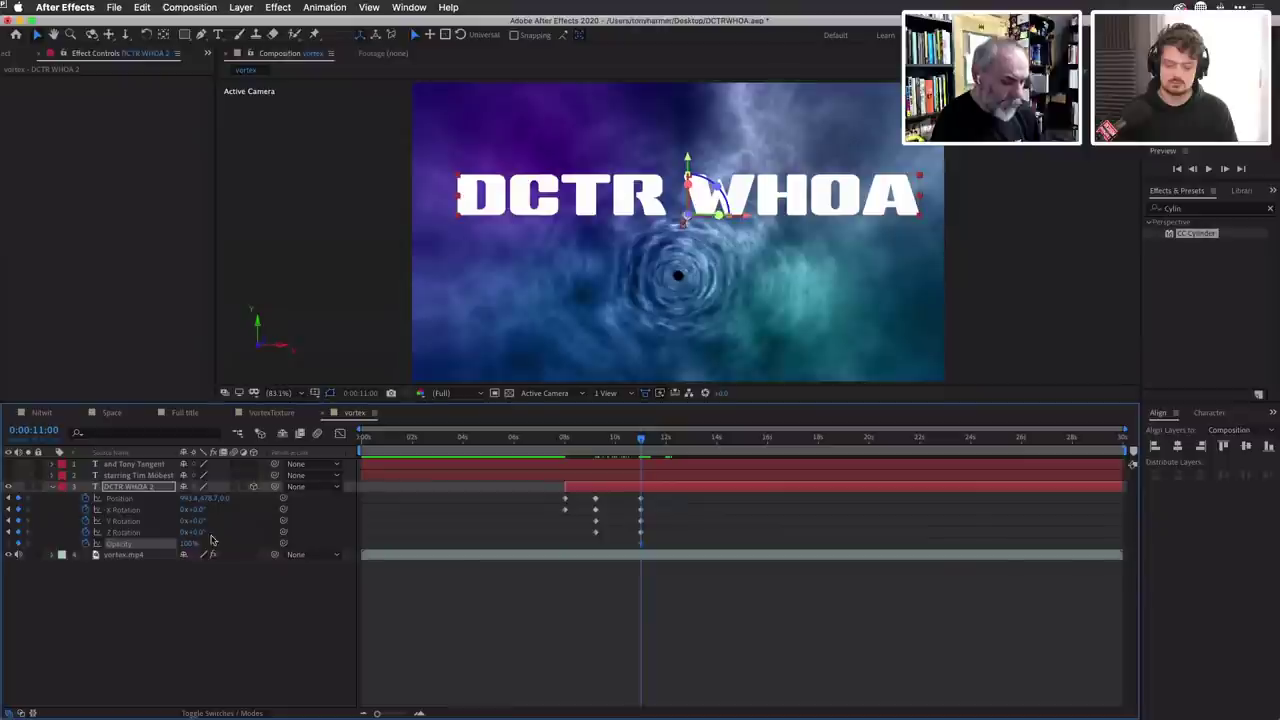
Add a 100% Opacity keyframe on the title at 0:00:09:07 and set its Opacity to 0% at 0:00:08:06.
click(9, 532)
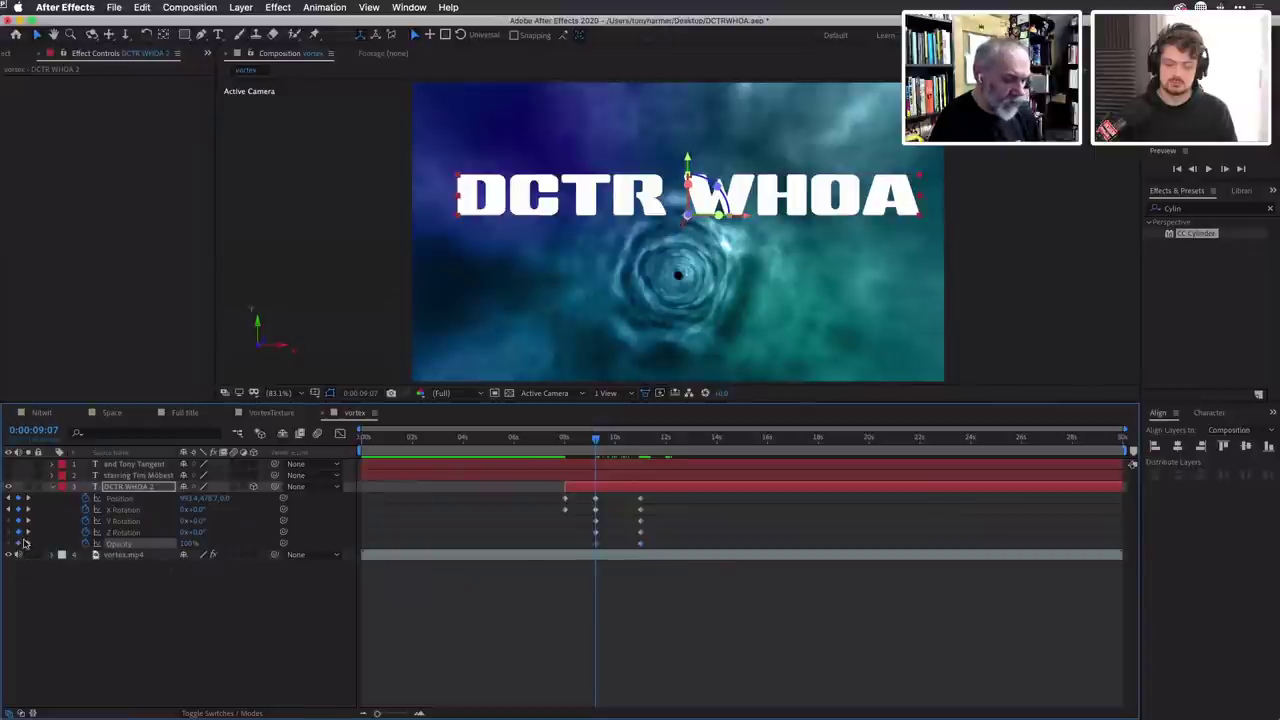
drag(595, 441, 568, 441)
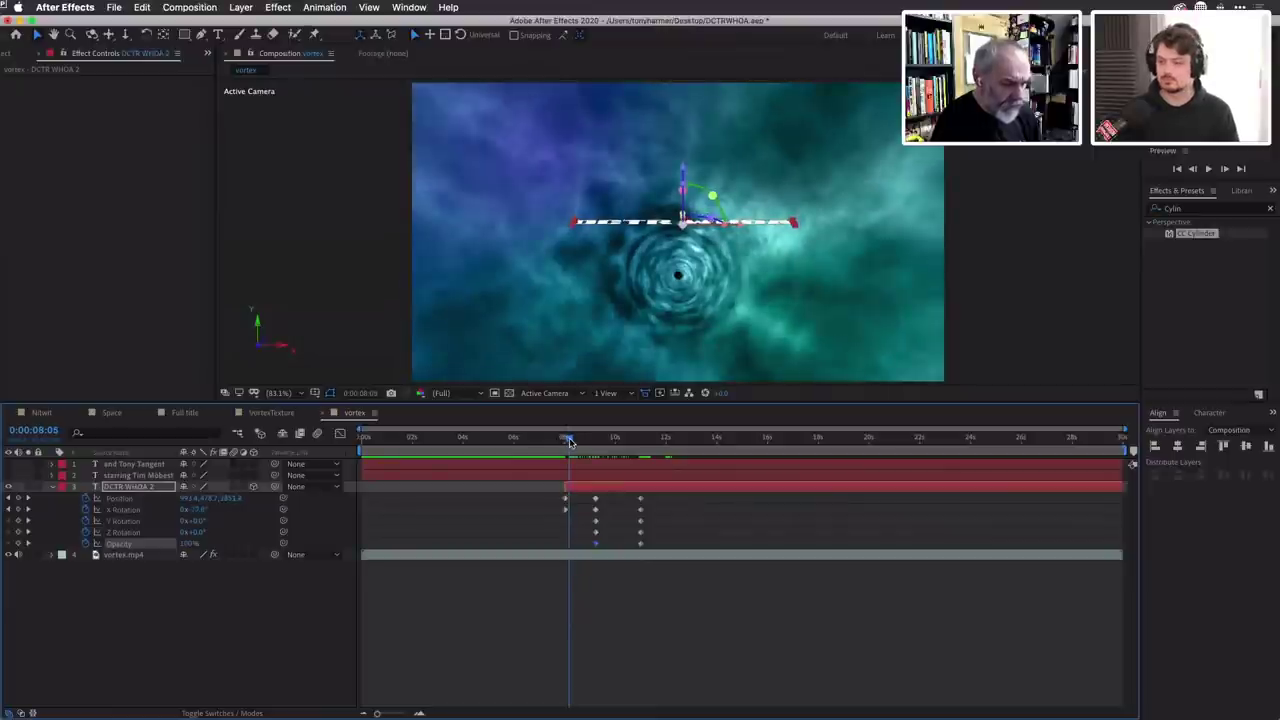
click(188, 544)
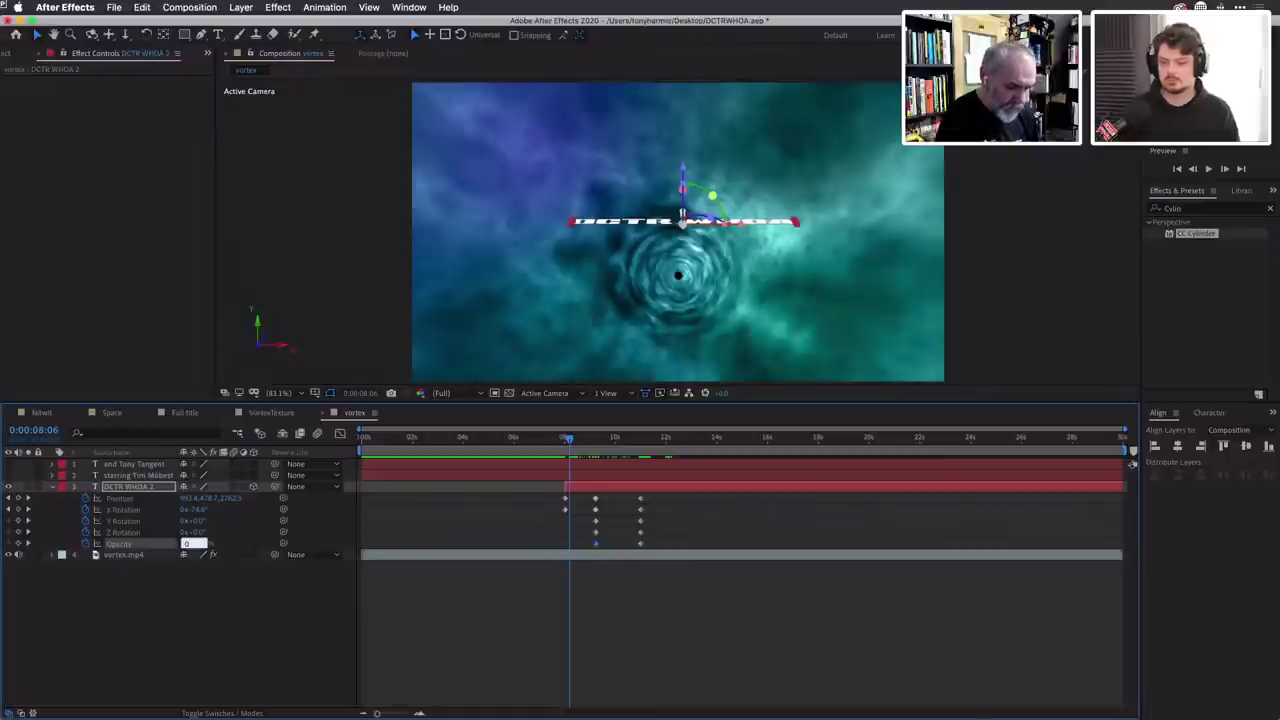
text(0)
key(Return)
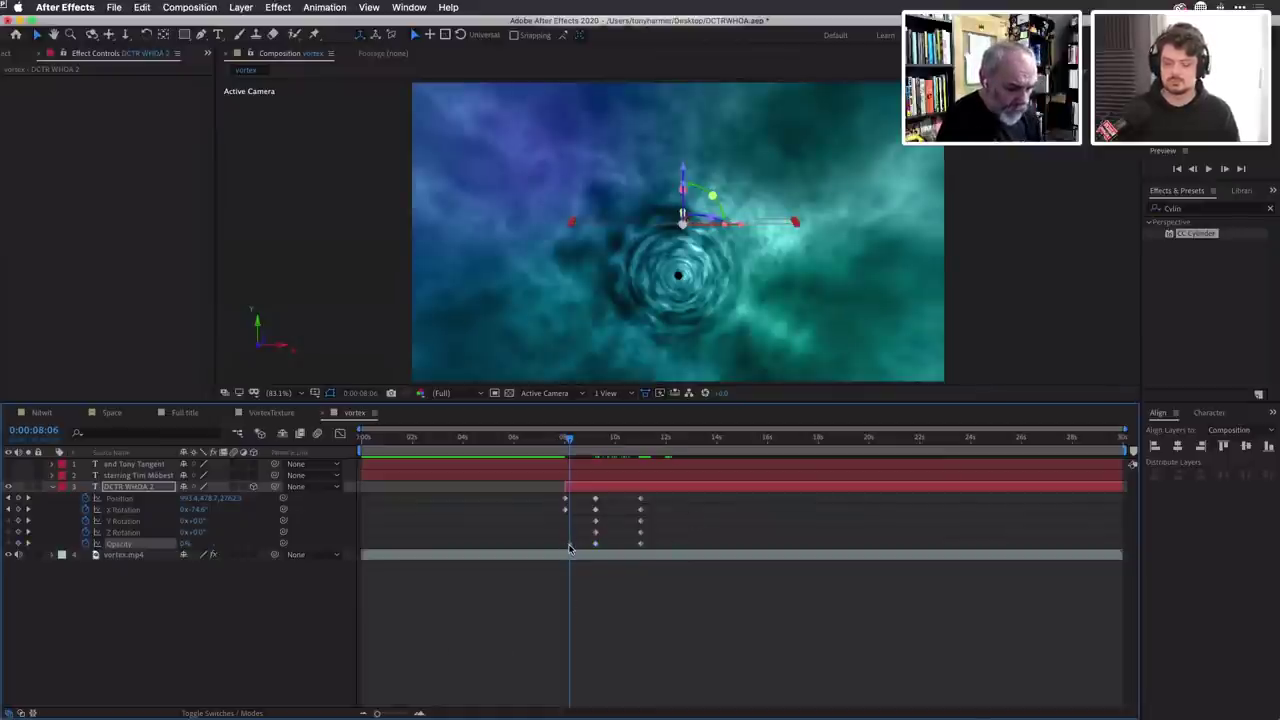
mouse_move(569, 547)
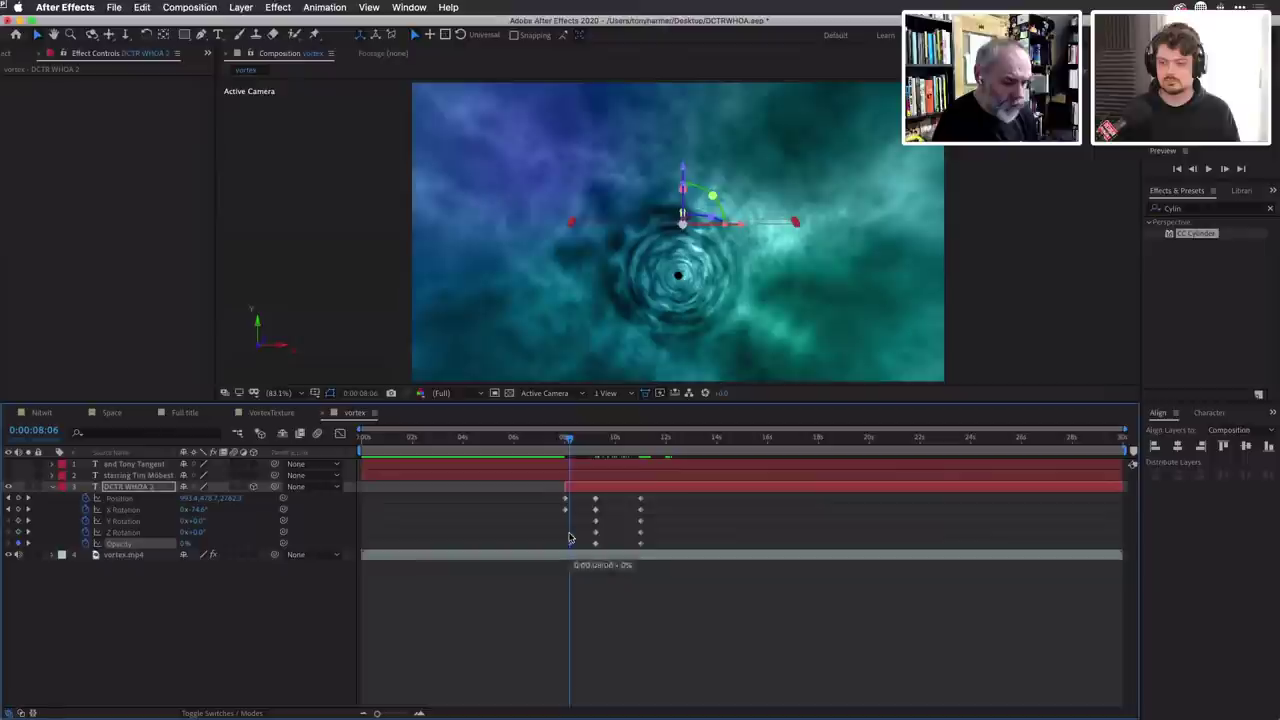
Fade the title out by setting its Opacity to 0% at 0:00:11:21.
drag(575, 442, 660, 462)
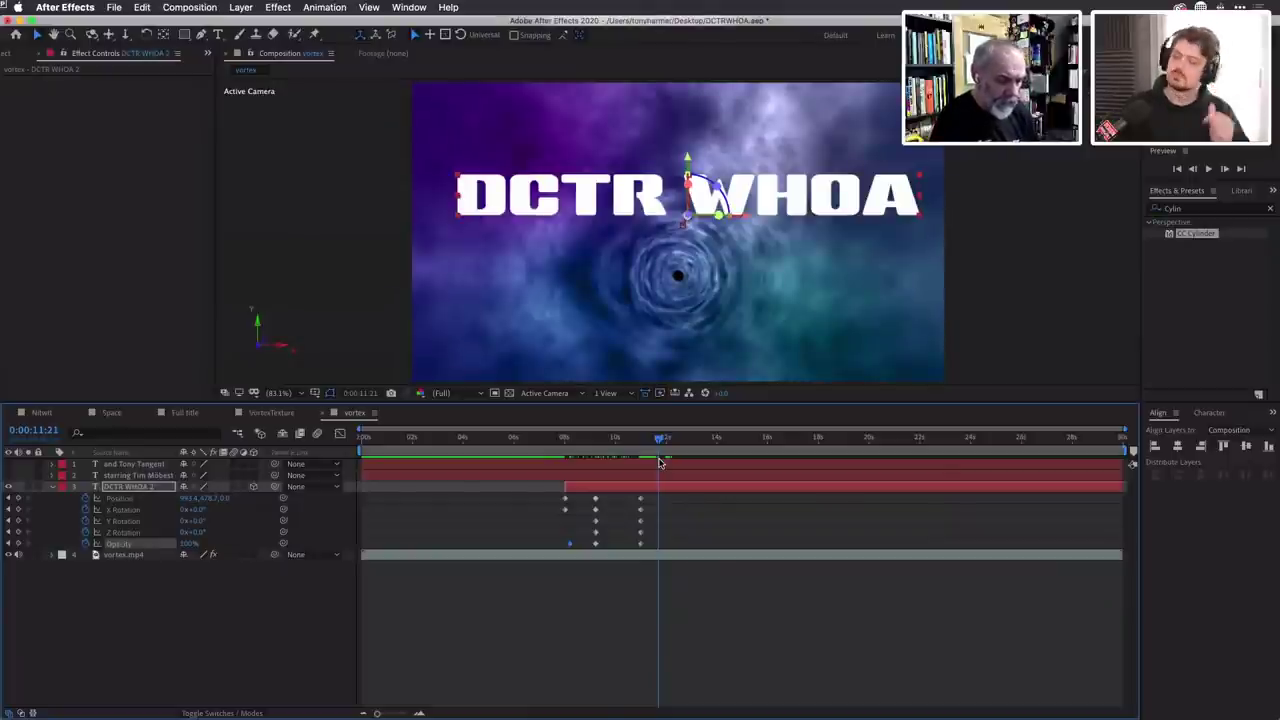
text(0)
key(Return)
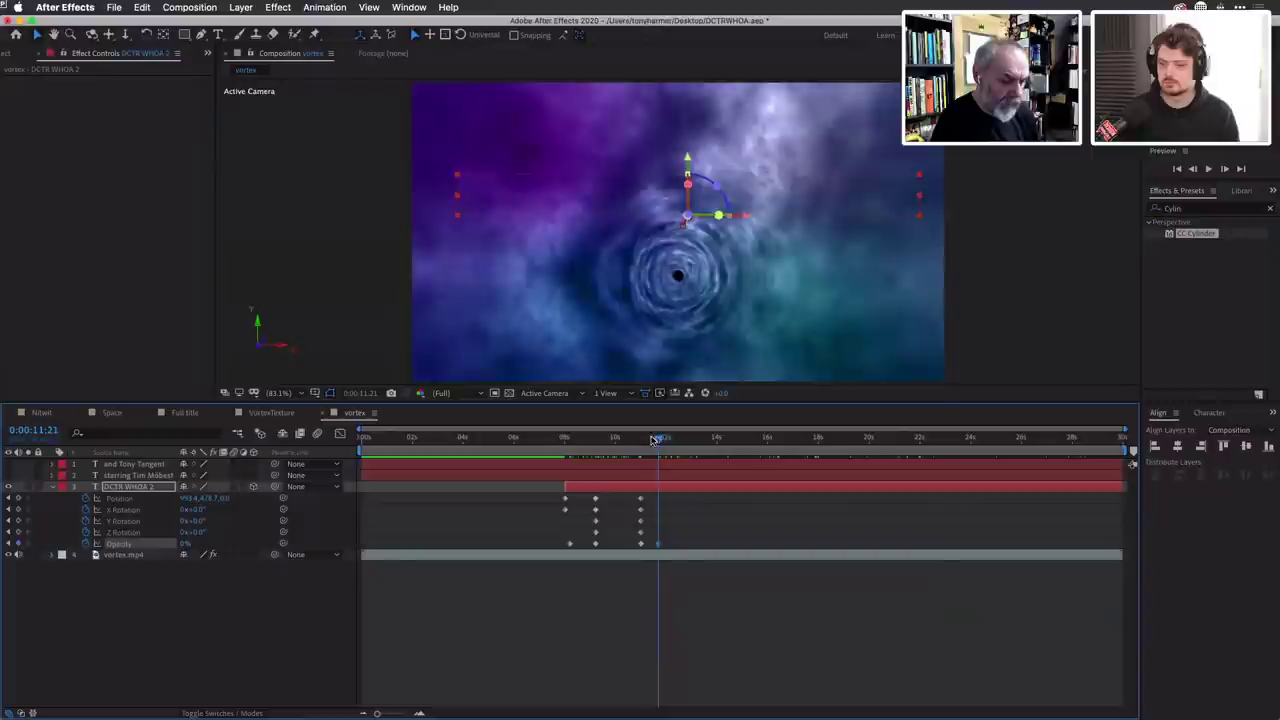
mouse_move(656, 447)
mouse_down()
mouse_move(557, 447)
mouse_move(657, 462)
mouse_up()
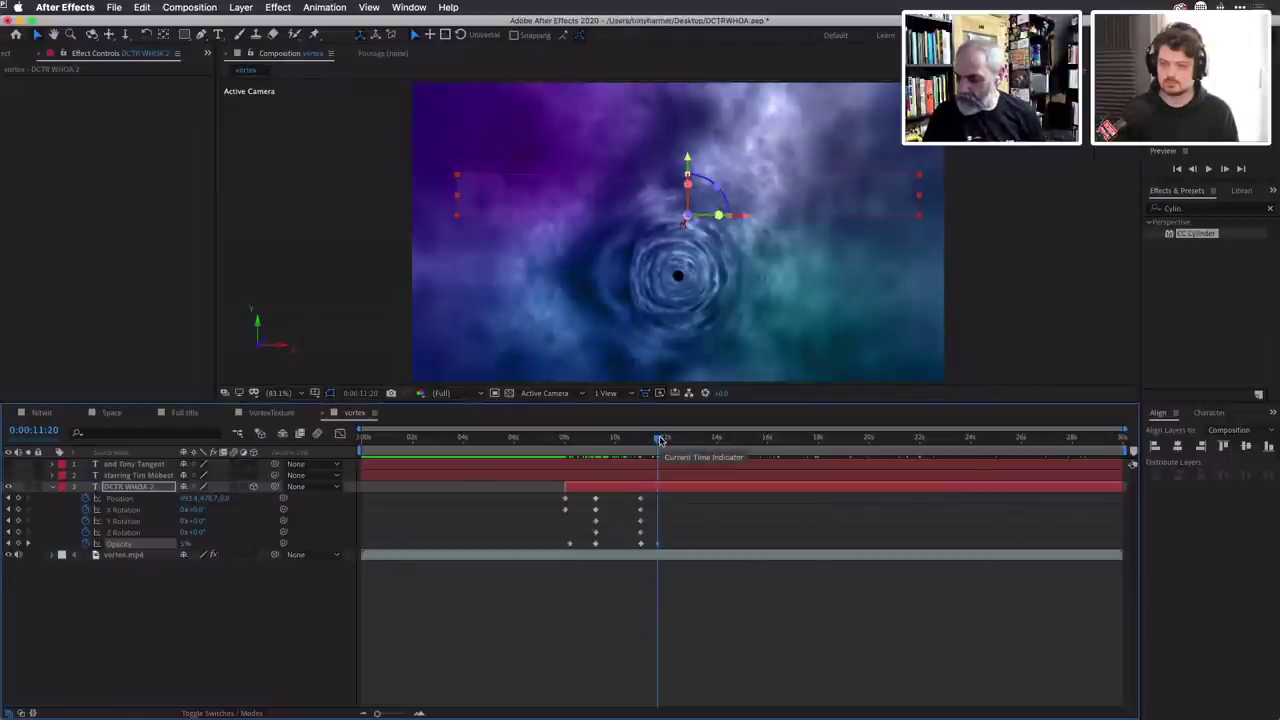
mouse_move(660, 440)
mouse_down()
mouse_move(608, 442)
mouse_move(658, 450)
mouse_up()
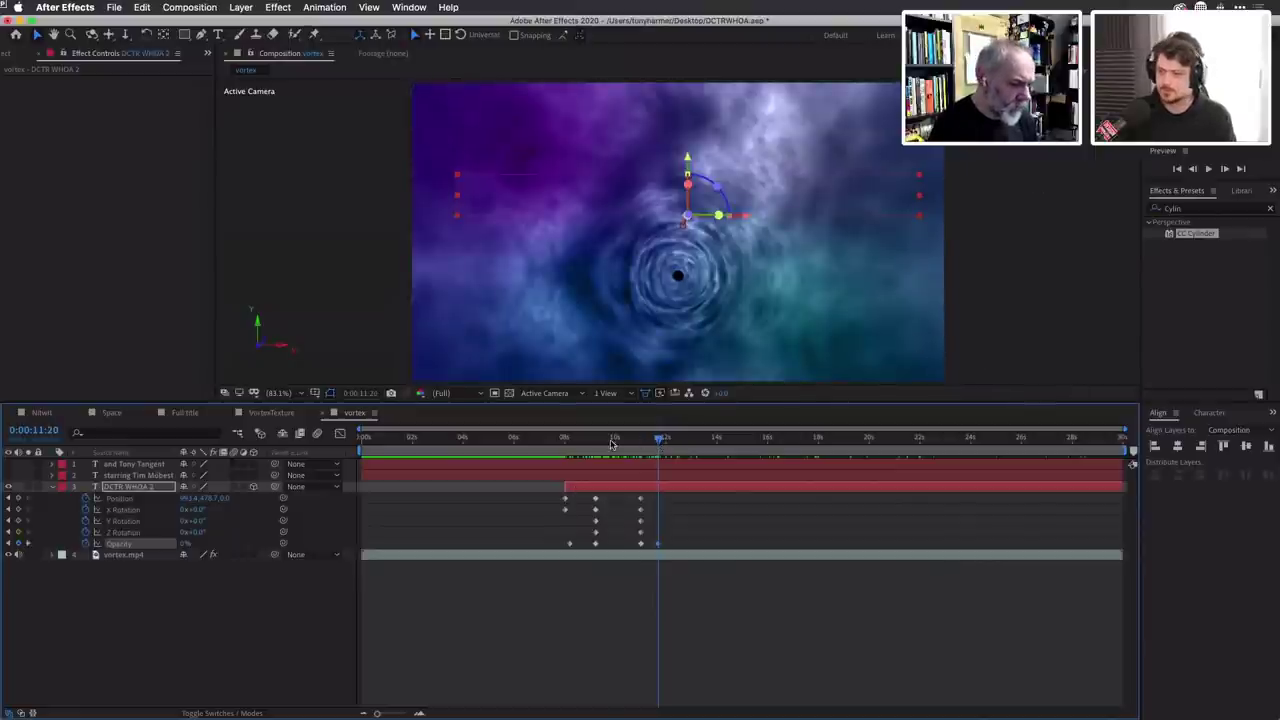
Set a Scale keyframe of 100% on the title at 0:00:11:01 and reveal all its keyframed properties.
drag(608, 438, 644, 460)
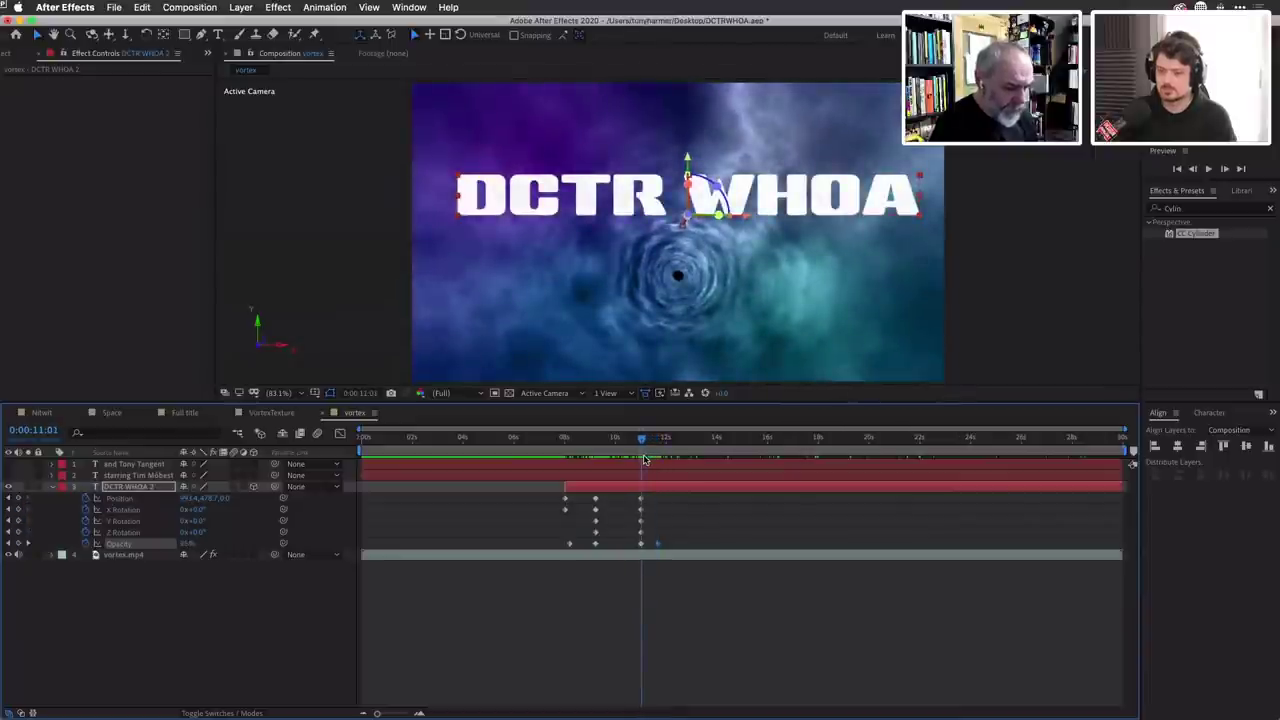
key(s)
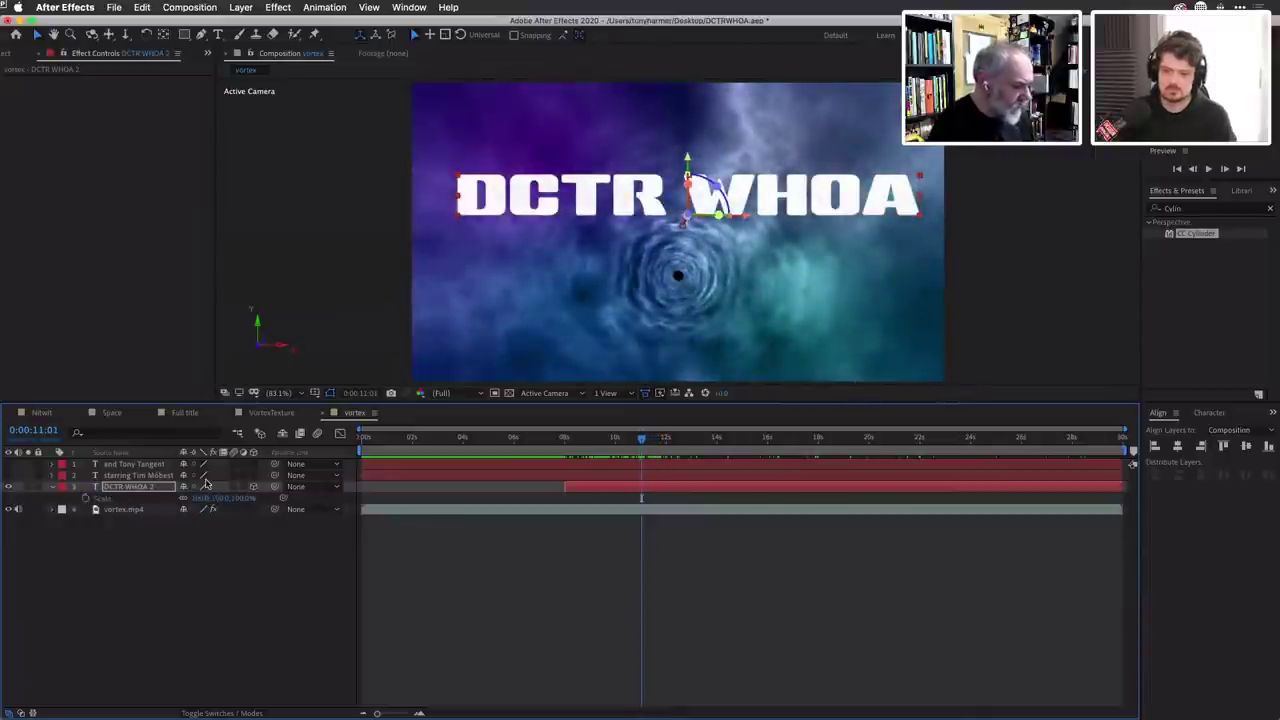
click(87, 499)
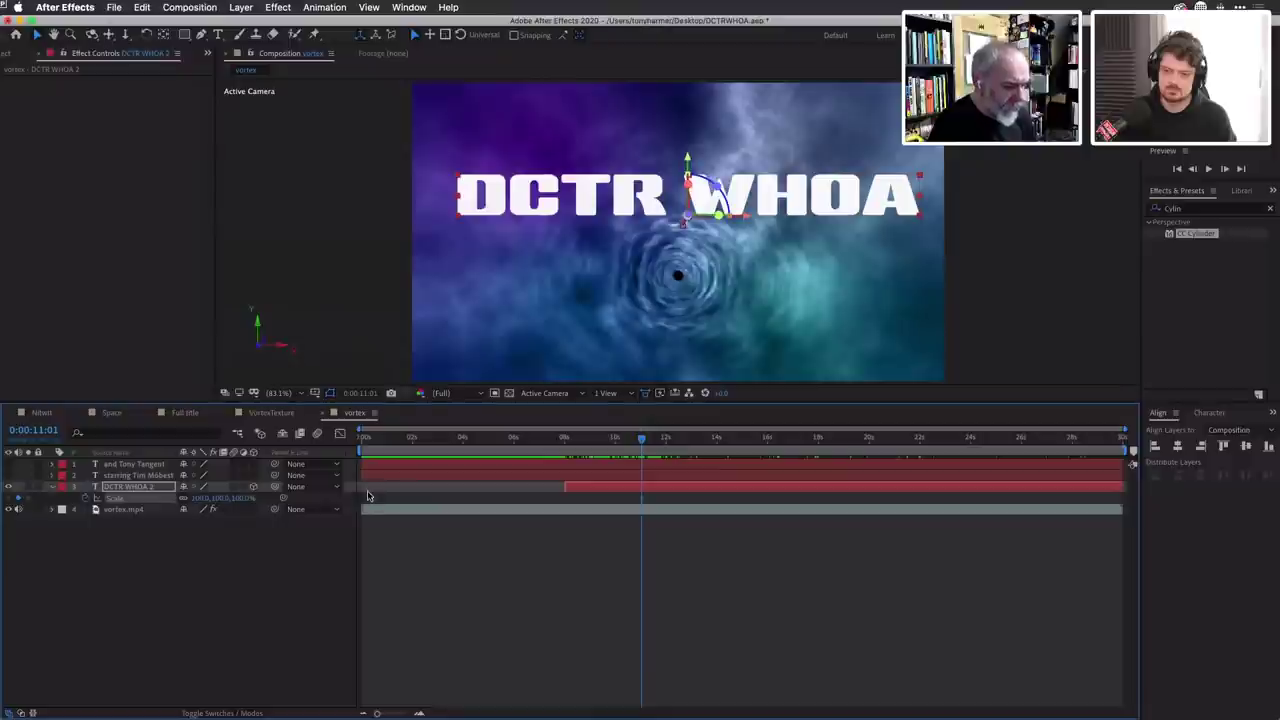
key(u)
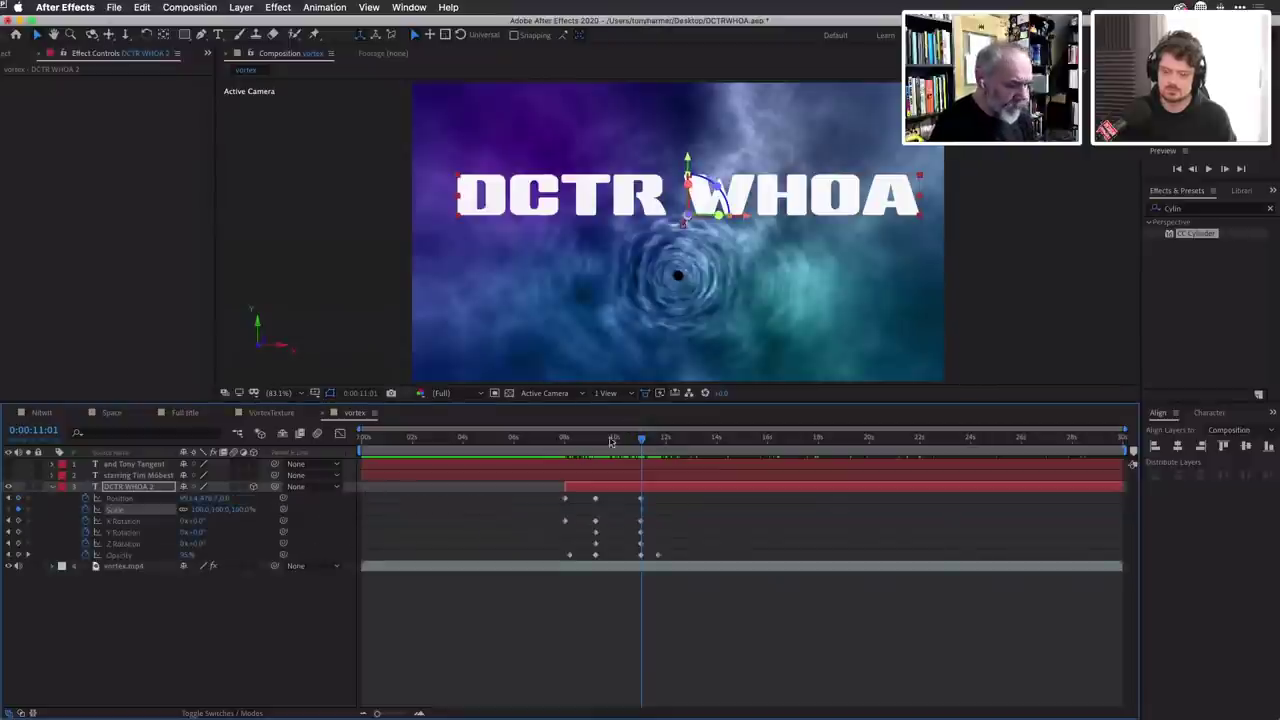
Enlarge the title's Scale to about 766% at 0:00:11:16 so it grows as it fades.
drag(641, 438, 655, 441)
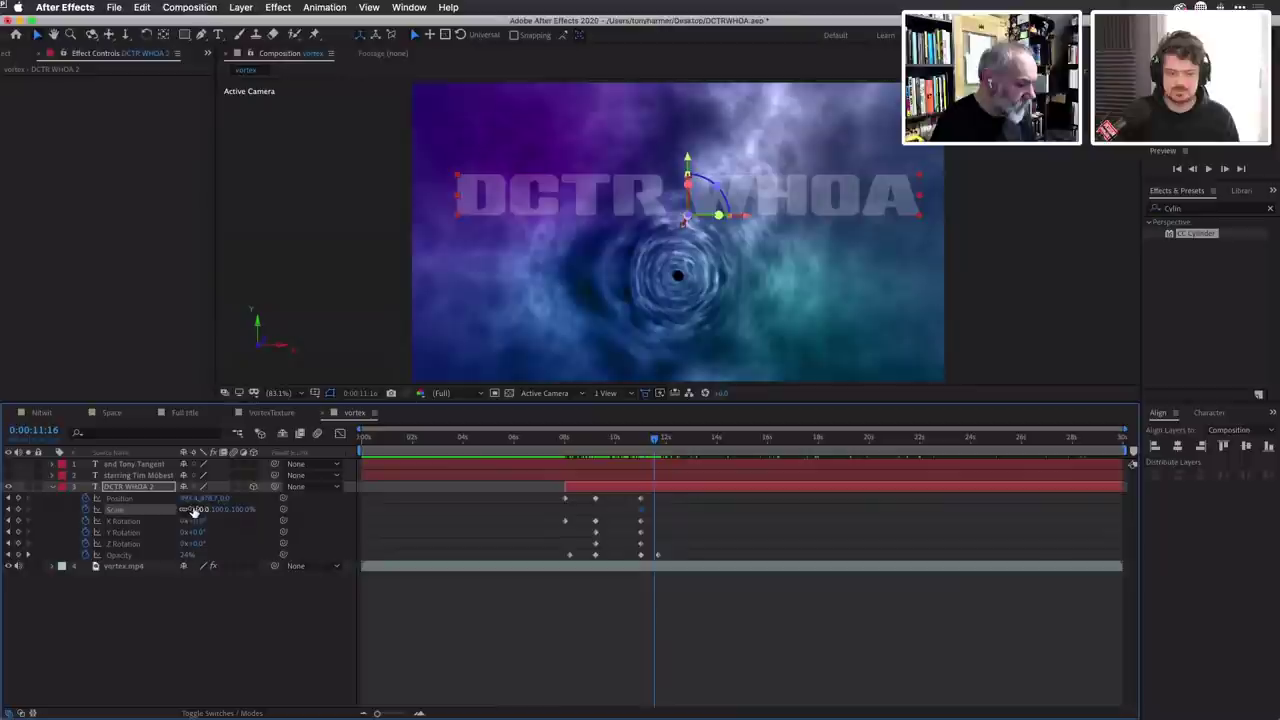
drag(200, 512, 640, 505)
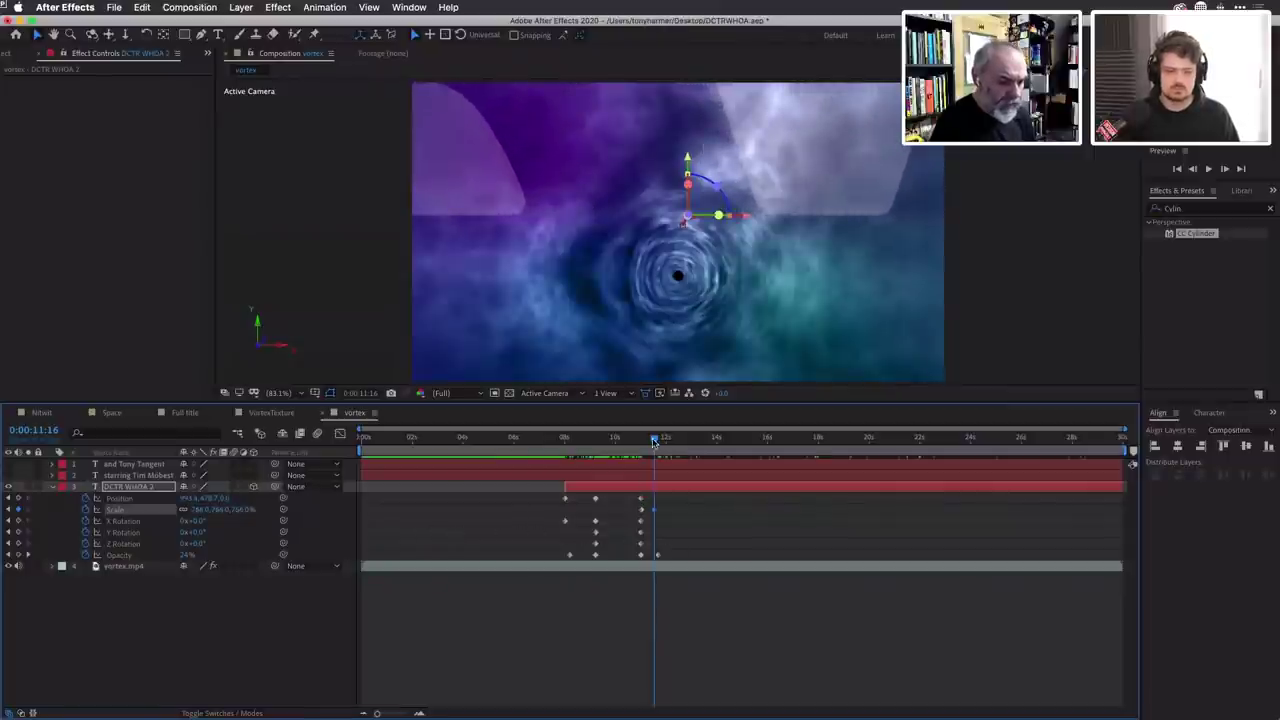
drag(655, 440, 677, 463)
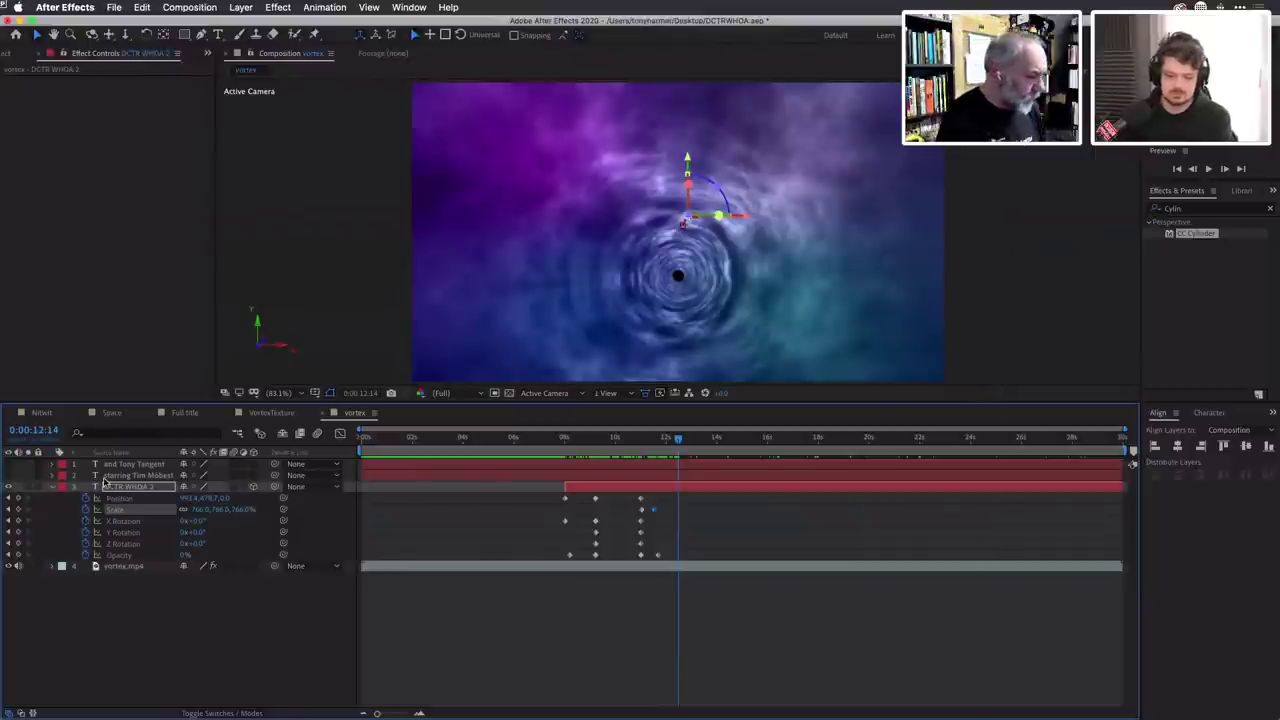
Show the starring credit as a 3D layer, then split it at 0:00:11:28 and delete the earlier part.
click(51, 487)
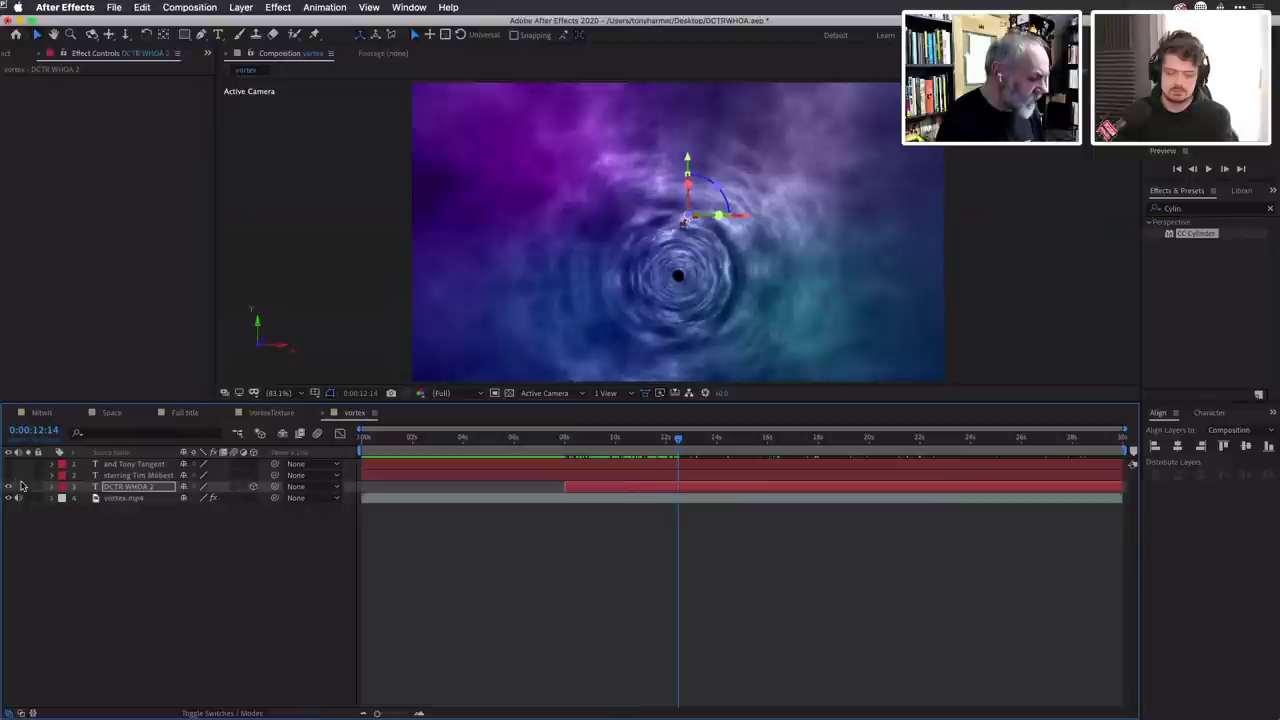
click(8, 475)
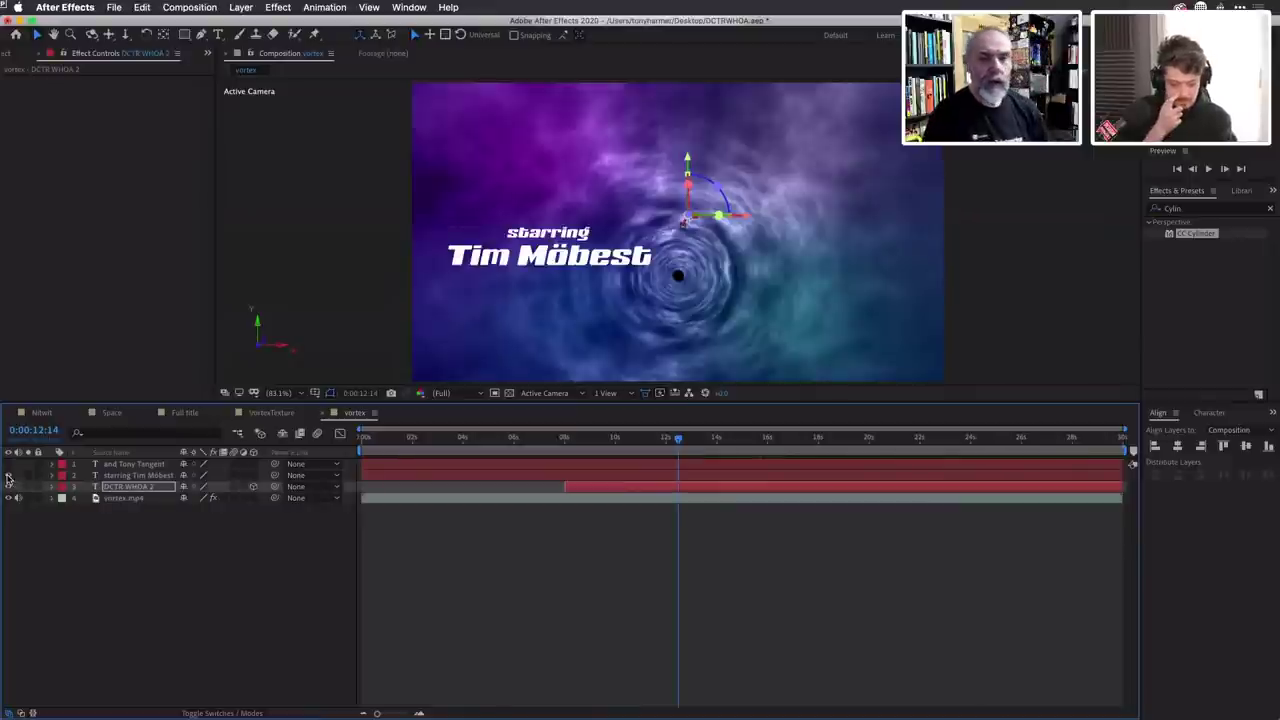
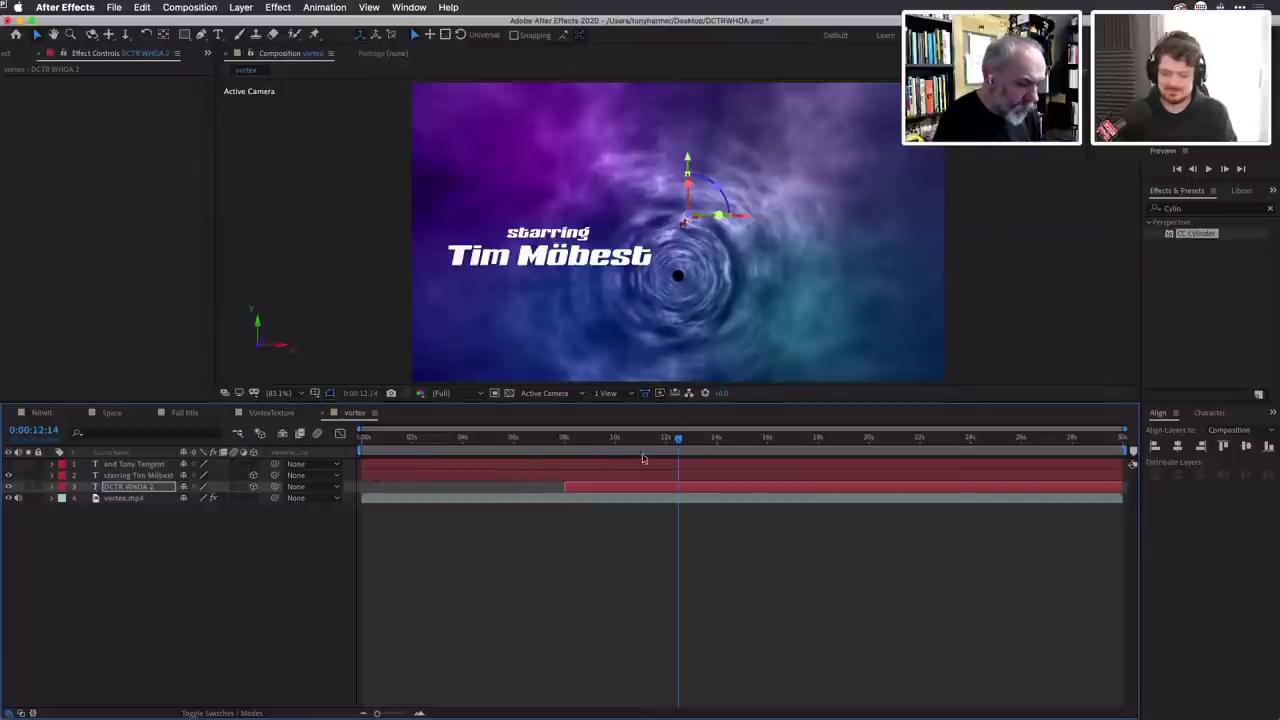
mouse_move(678, 440)
mouse_down()
mouse_move(647, 444)
mouse_move(665, 444)
mouse_up()
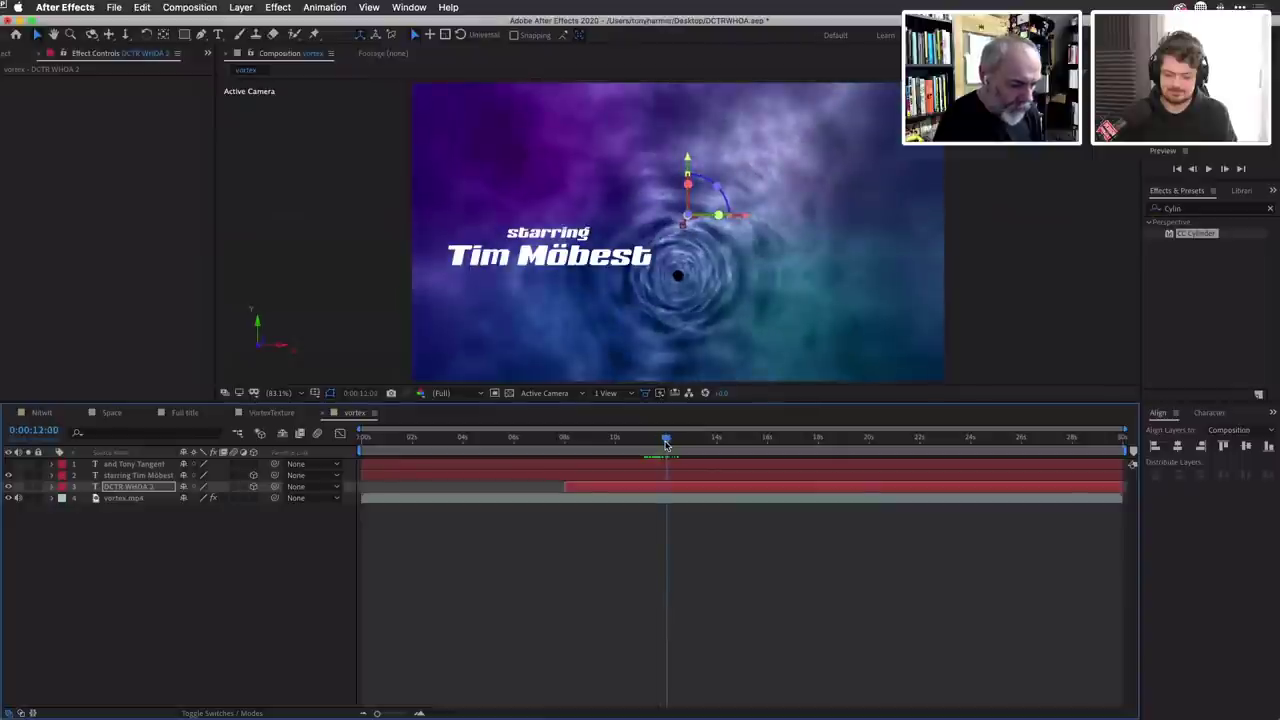
click(623, 476)
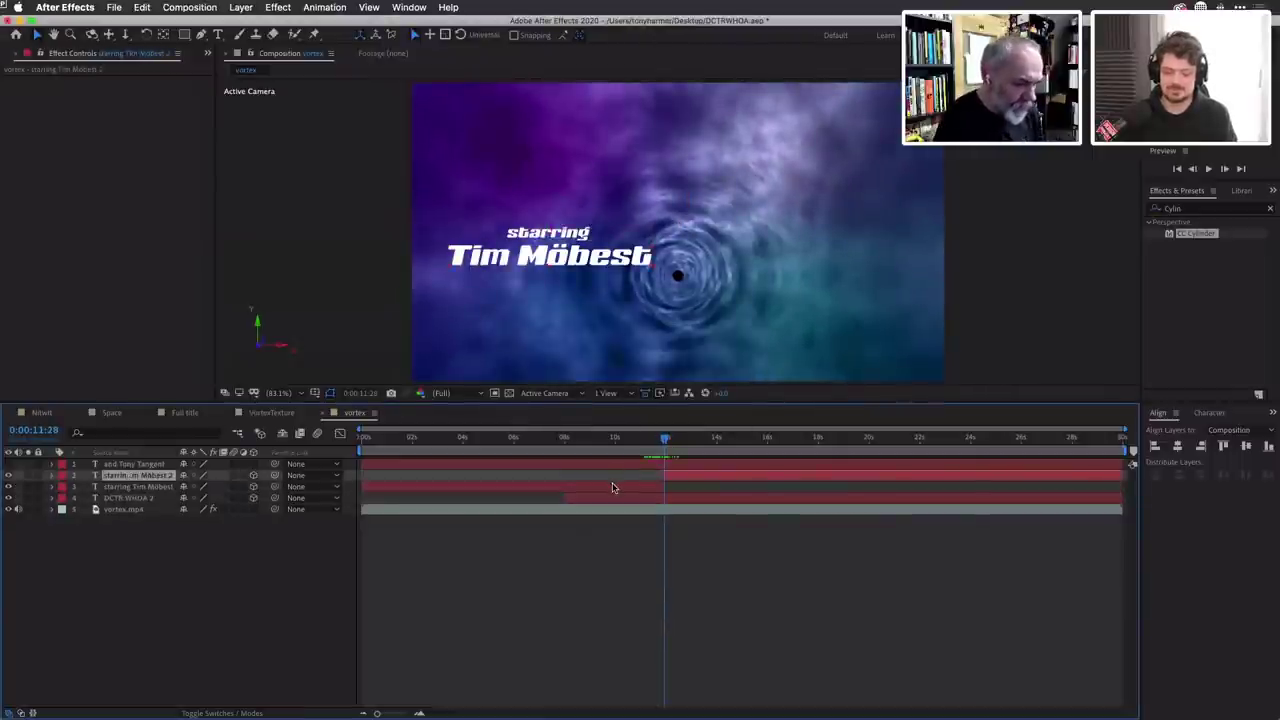
click(613, 487)
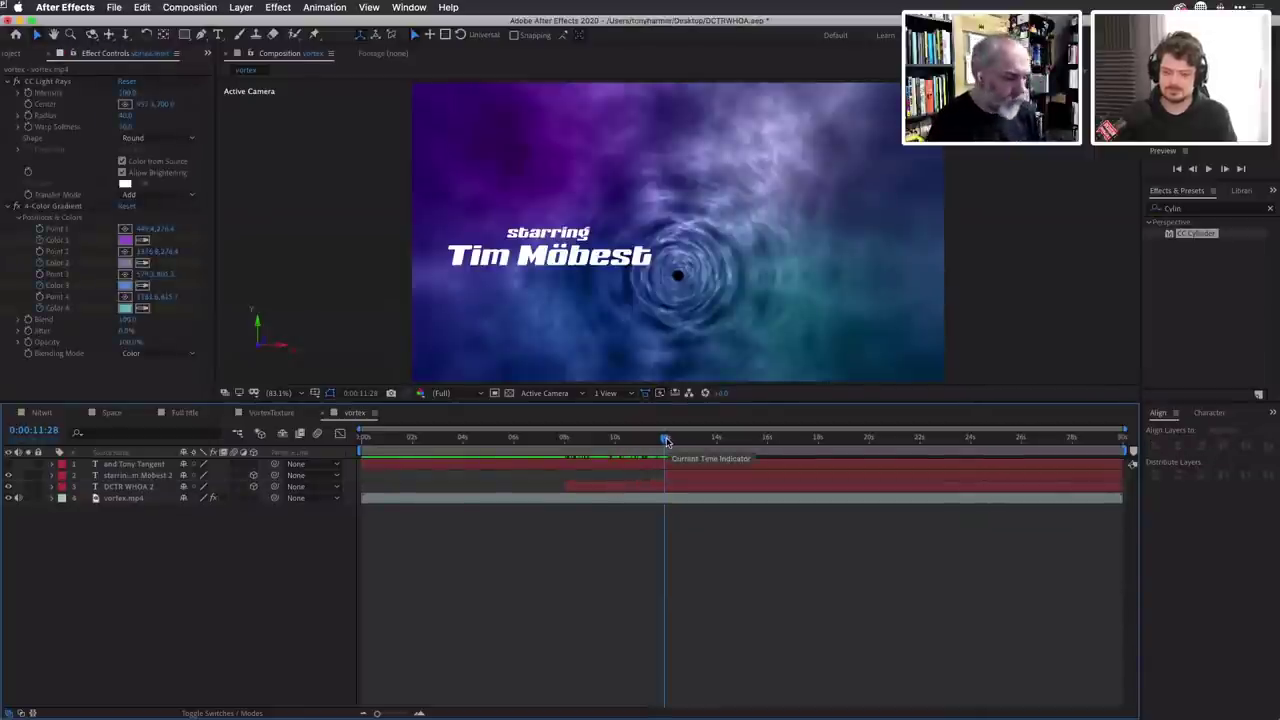
Set keyframes for the starring credit's X, Y and Z Rotation, Opacity and Scale at 0:00:12:18.
drag(667, 441, 685, 444)
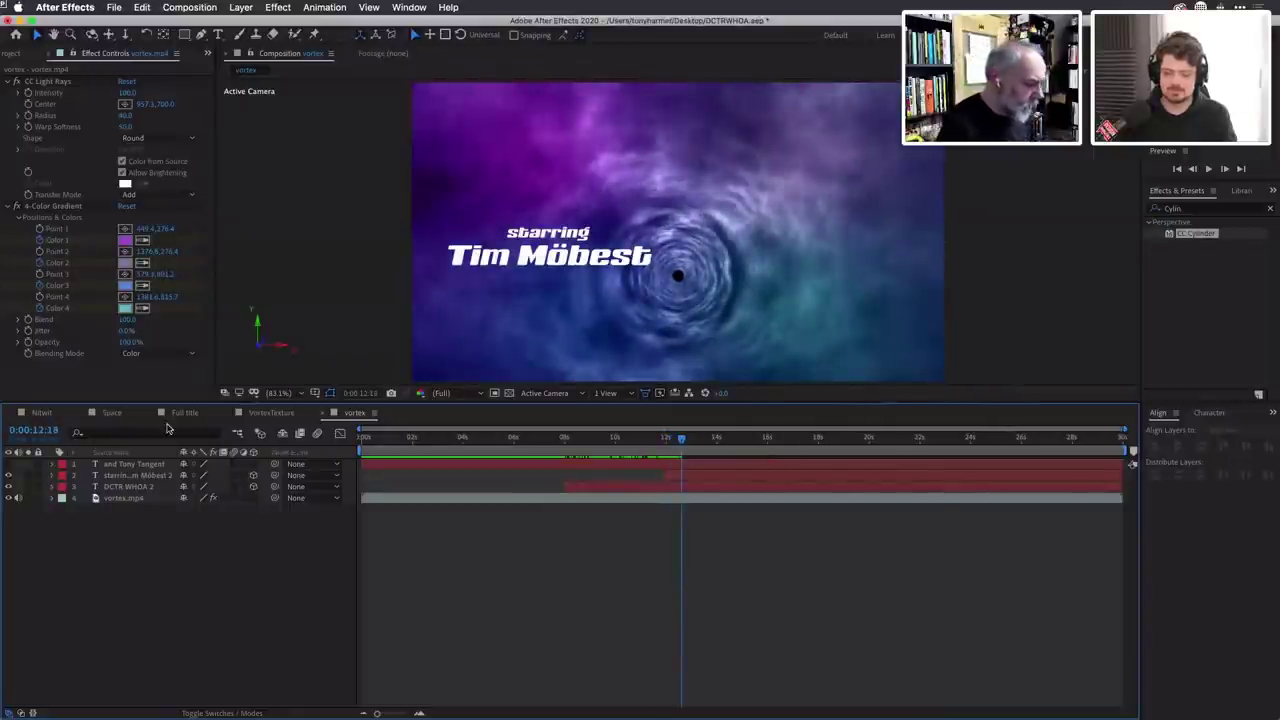
click(51, 476)
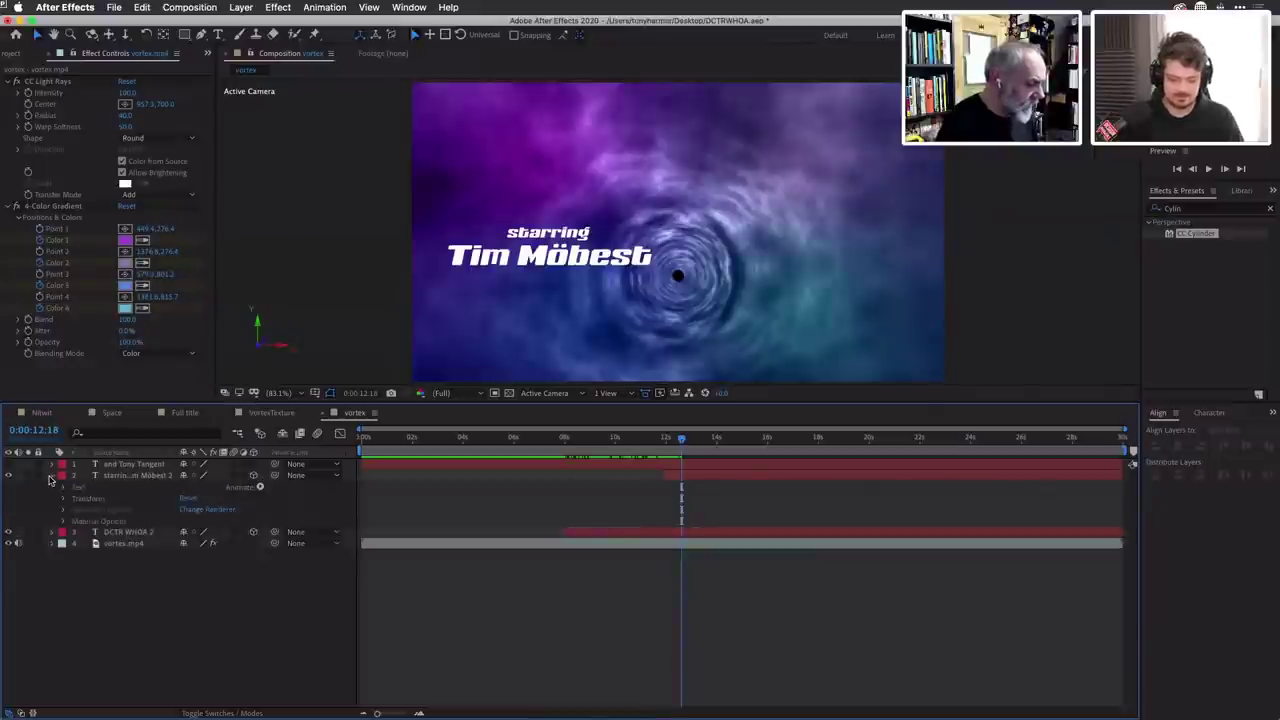
click(568, 262)
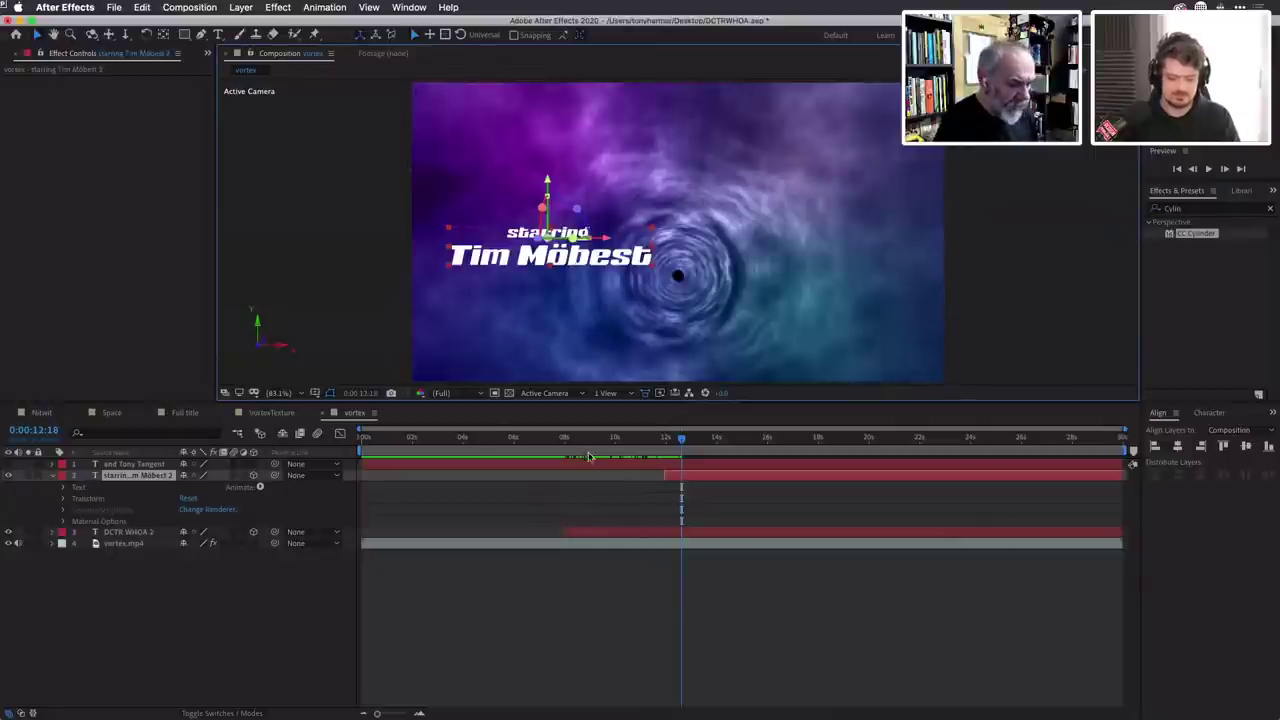
click(63, 498)
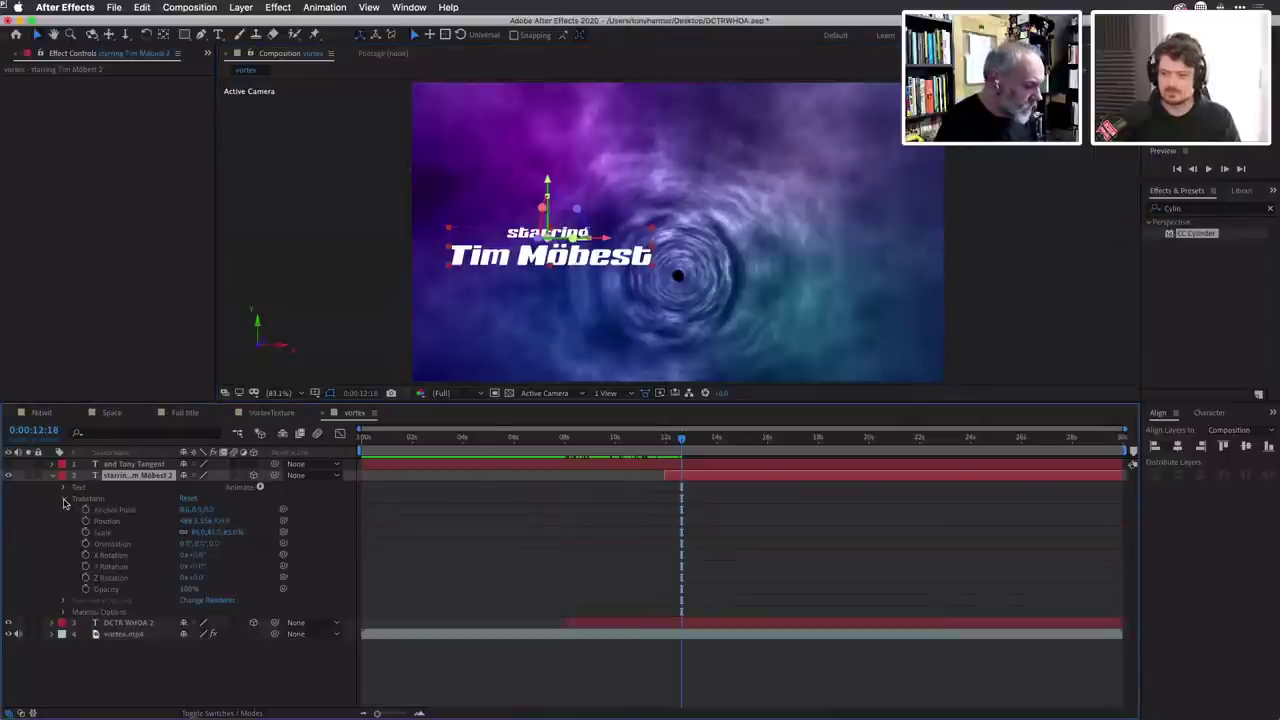
click(85, 555)
click(86, 566)
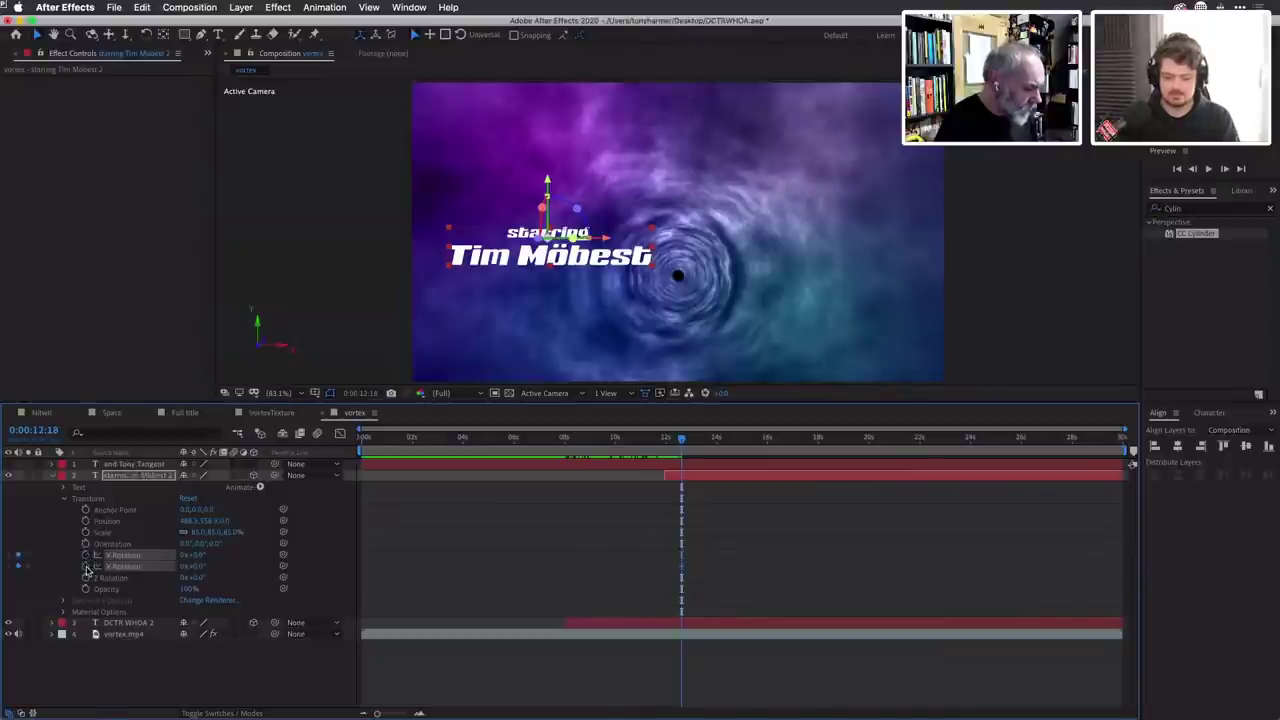
click(85, 577)
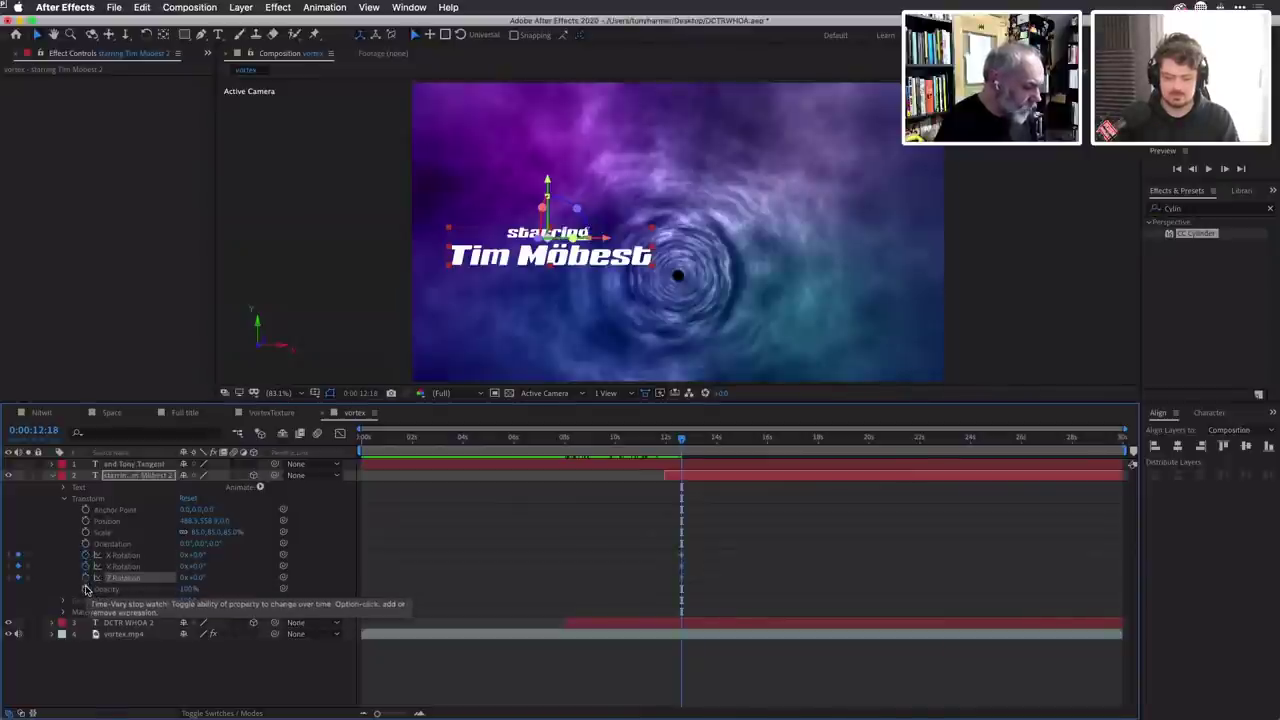
click(85, 589)
click(85, 532)
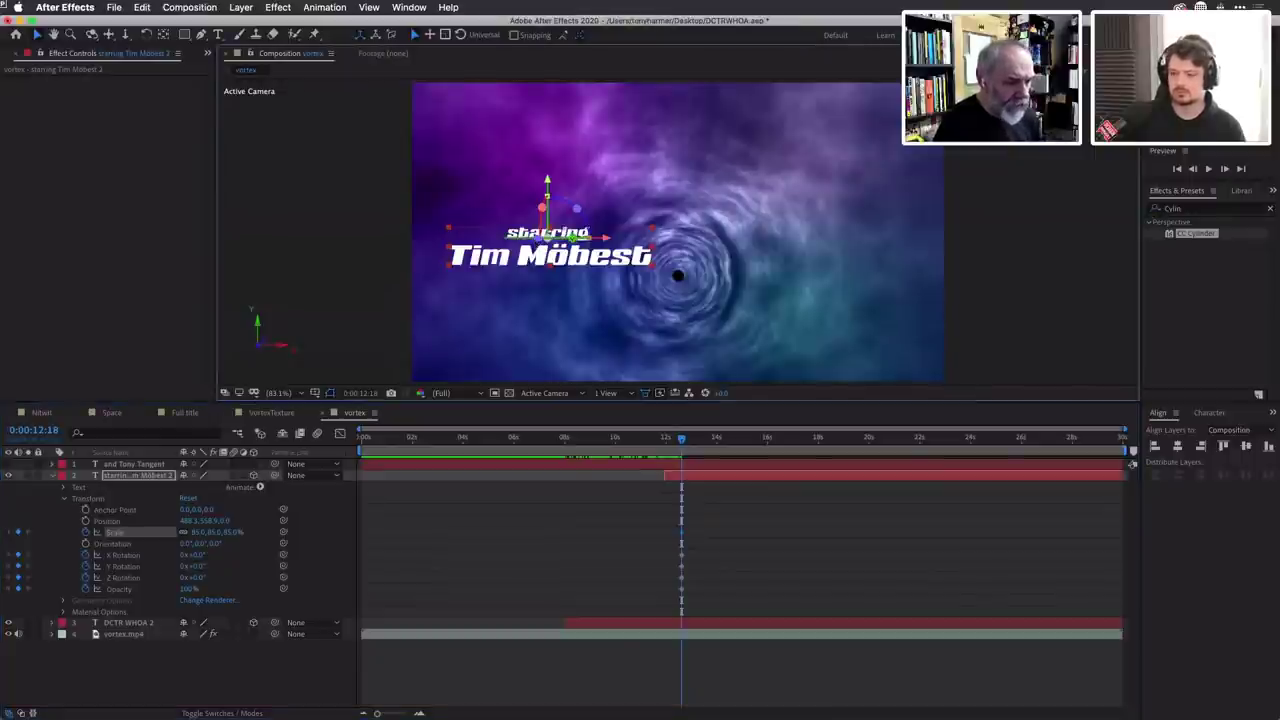
click(112, 543)
drag(556, 246, 566, 248)
key(ctrl+z)
key(ctrl+z)
key(ctrl+z)
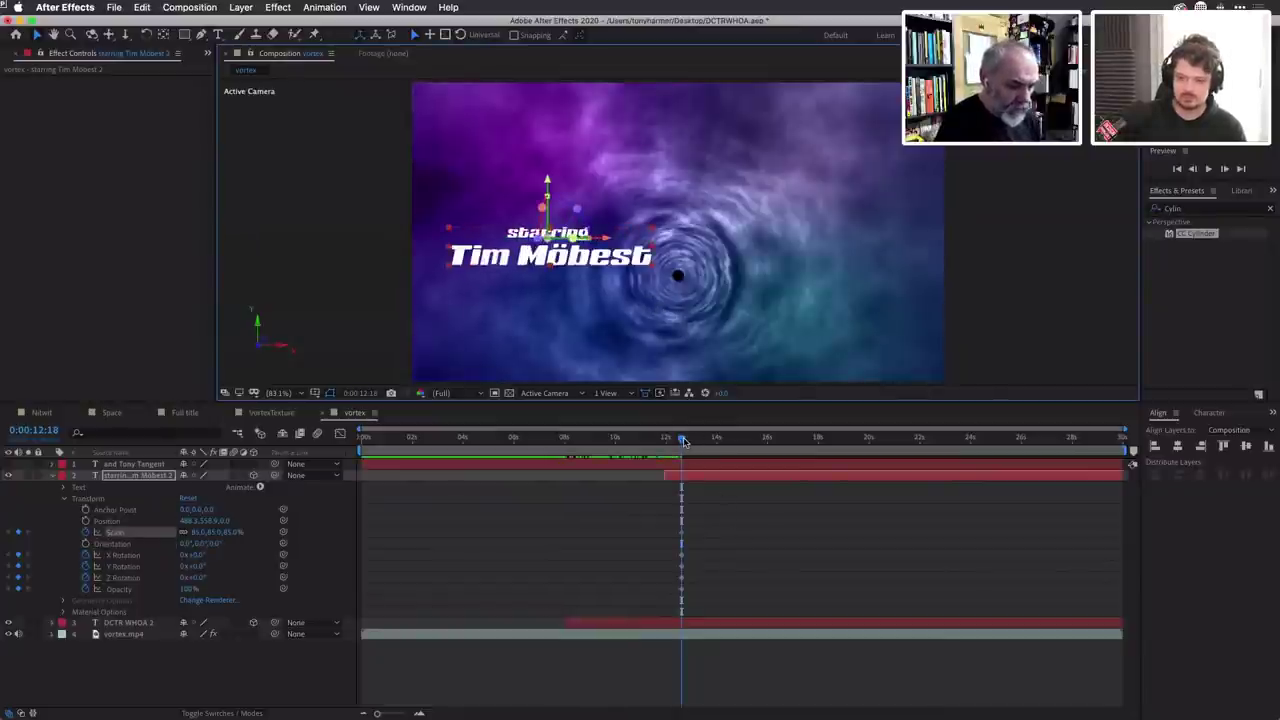
Turn the starring credit around its Y axis to an Orientation of about 298° at 0:00:11:28.
drag(683, 441, 665, 441)
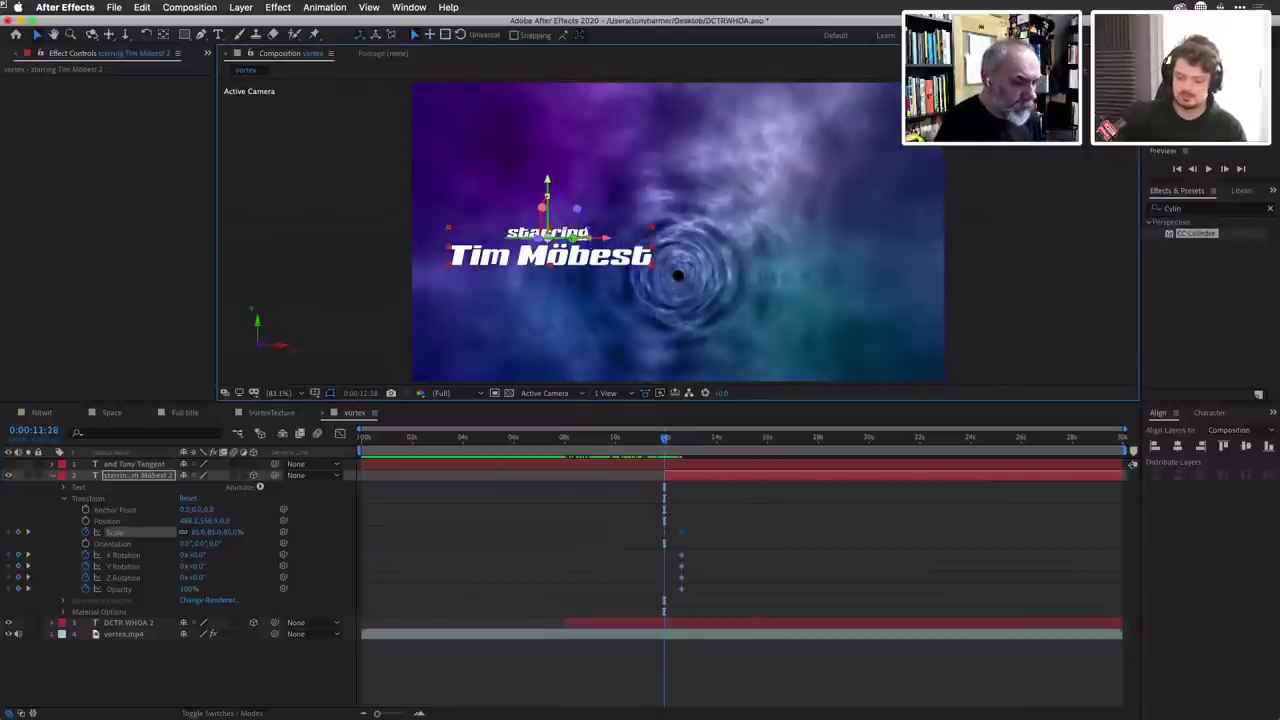
mouse_move(576, 240)
mouse_down()
mouse_move(556, 249)
mouse_move(567, 249)
mouse_up()
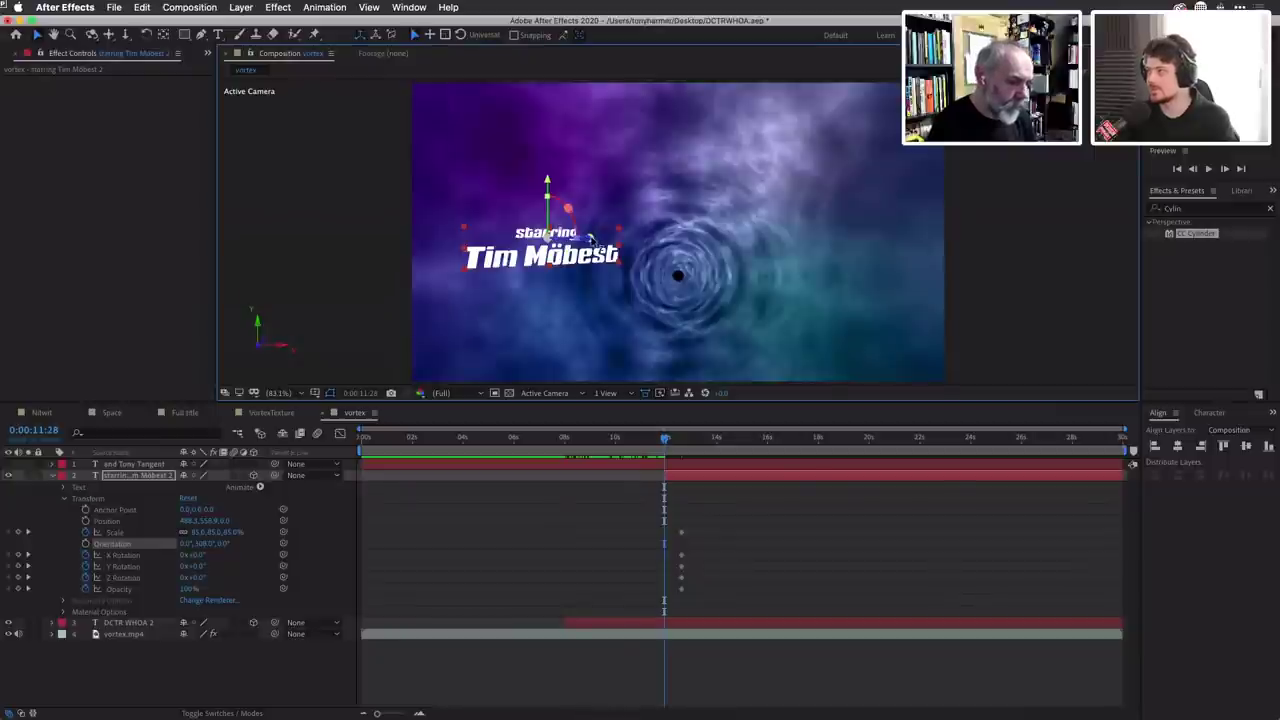
drag(590, 237, 600, 243)
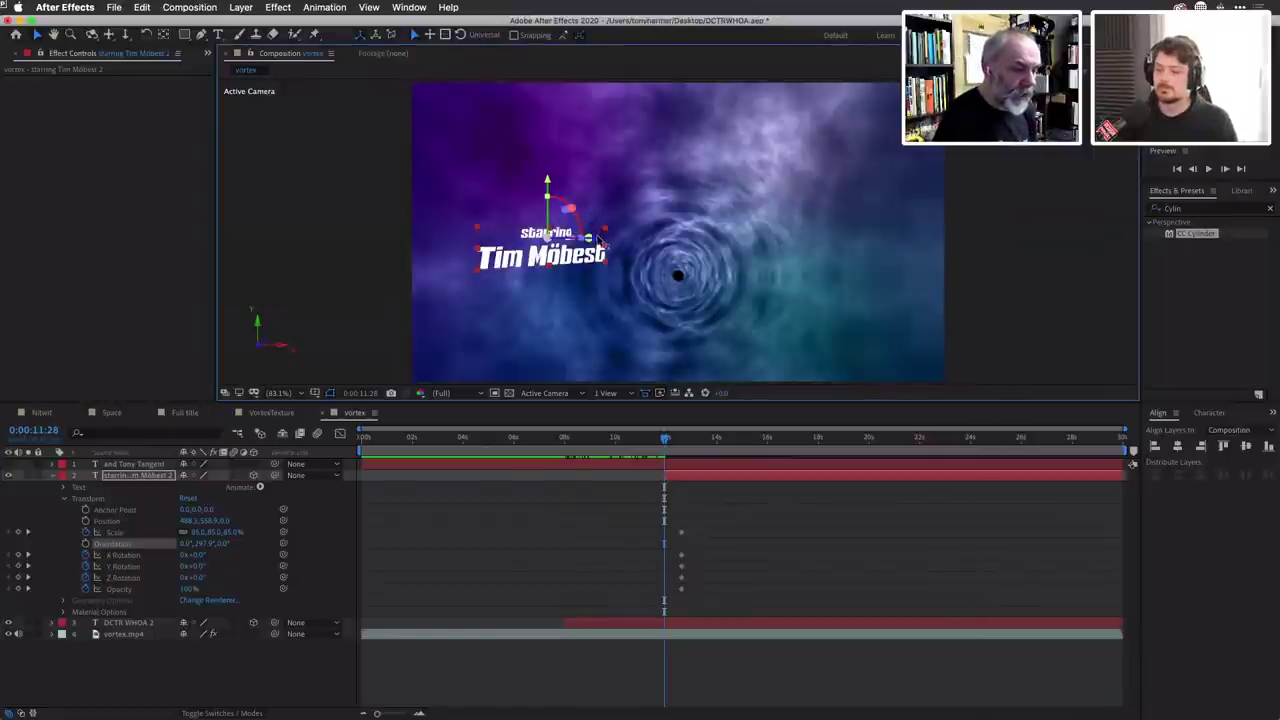
Move the starring credit to an X position of about 396 and reduce its Scale to 53% at 0:00:11:28.
drag(600, 243, 624, 254)
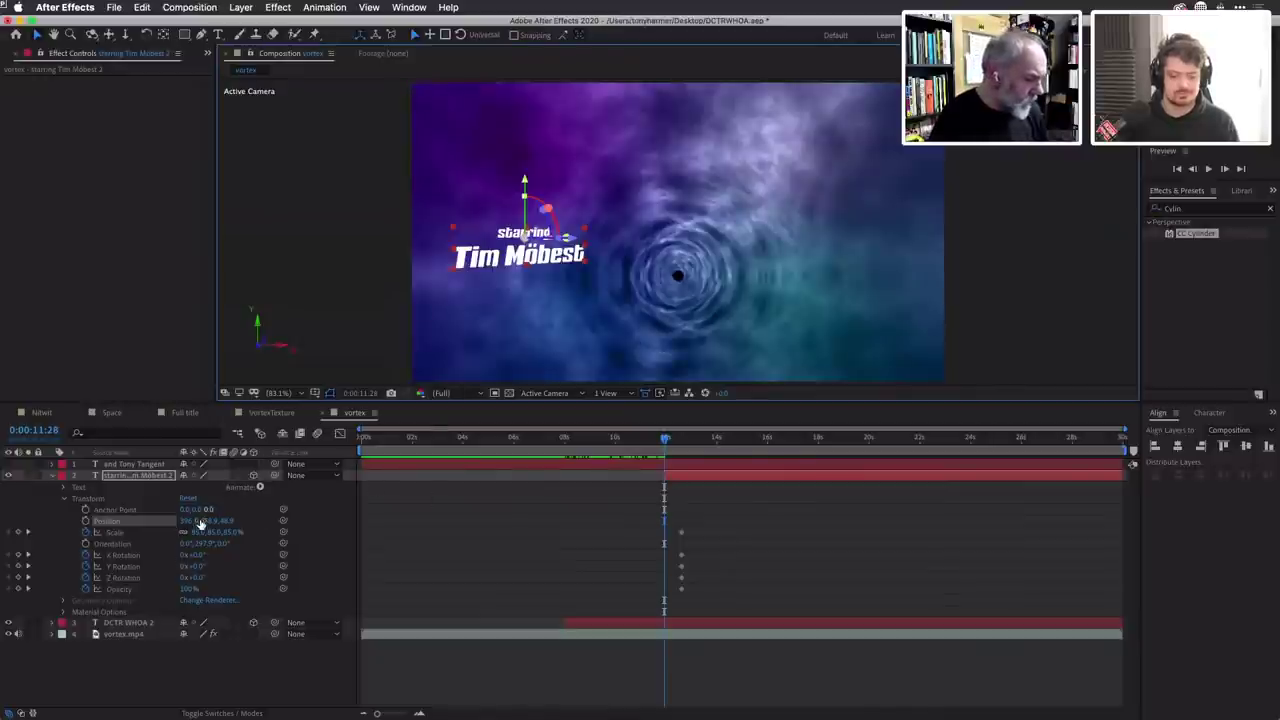
drag(228, 536, 208, 533)
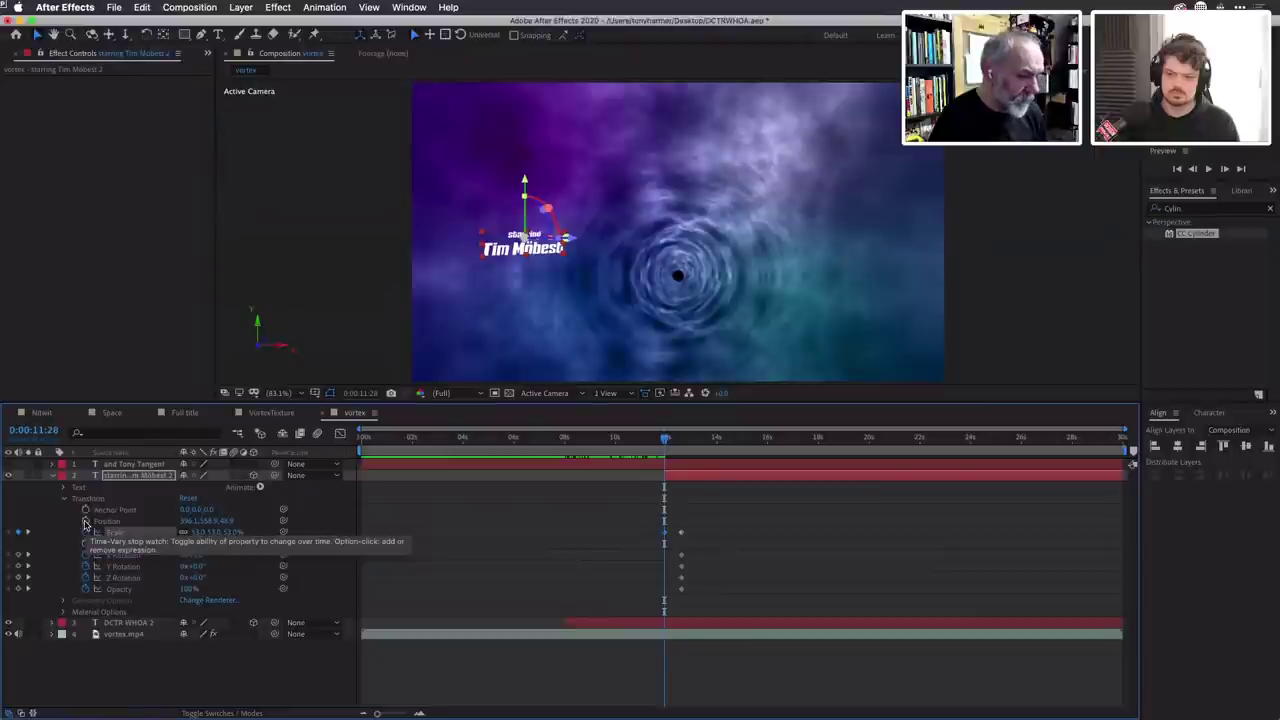
Add a Position keyframe for the starring credit at 0:00:12:18.
click(27, 535)
click(110, 521)
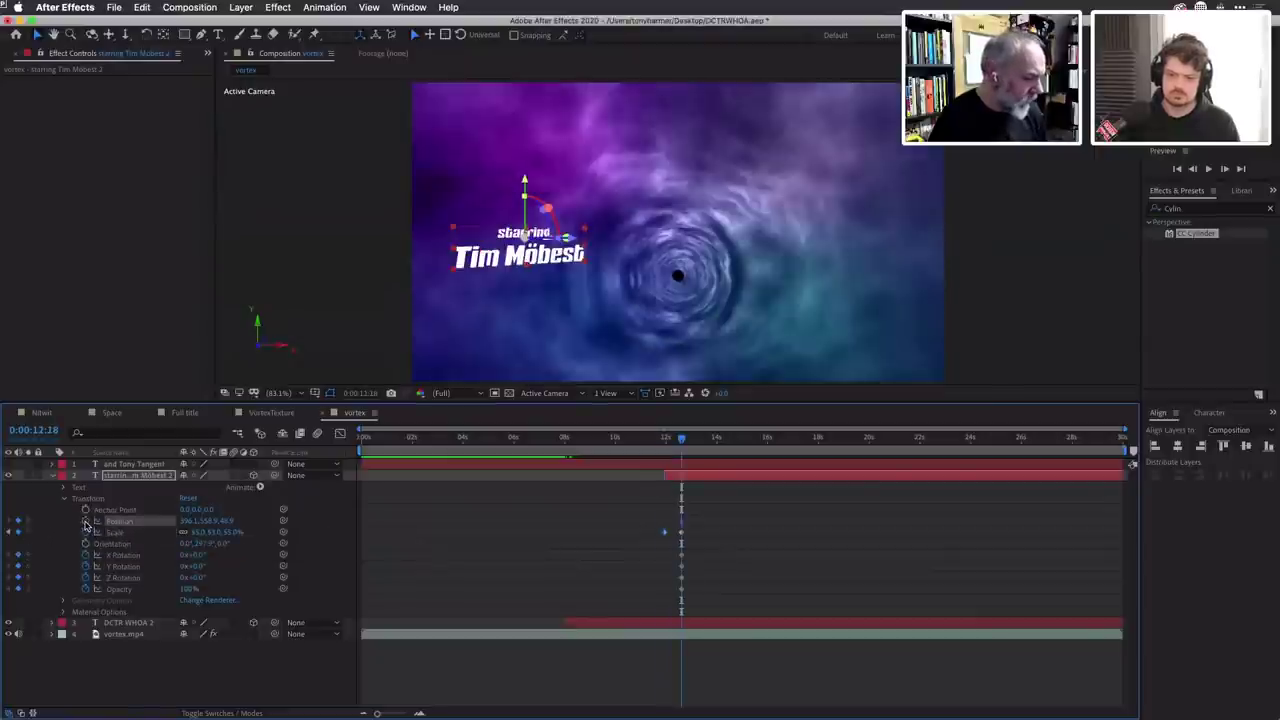
click(10, 533)
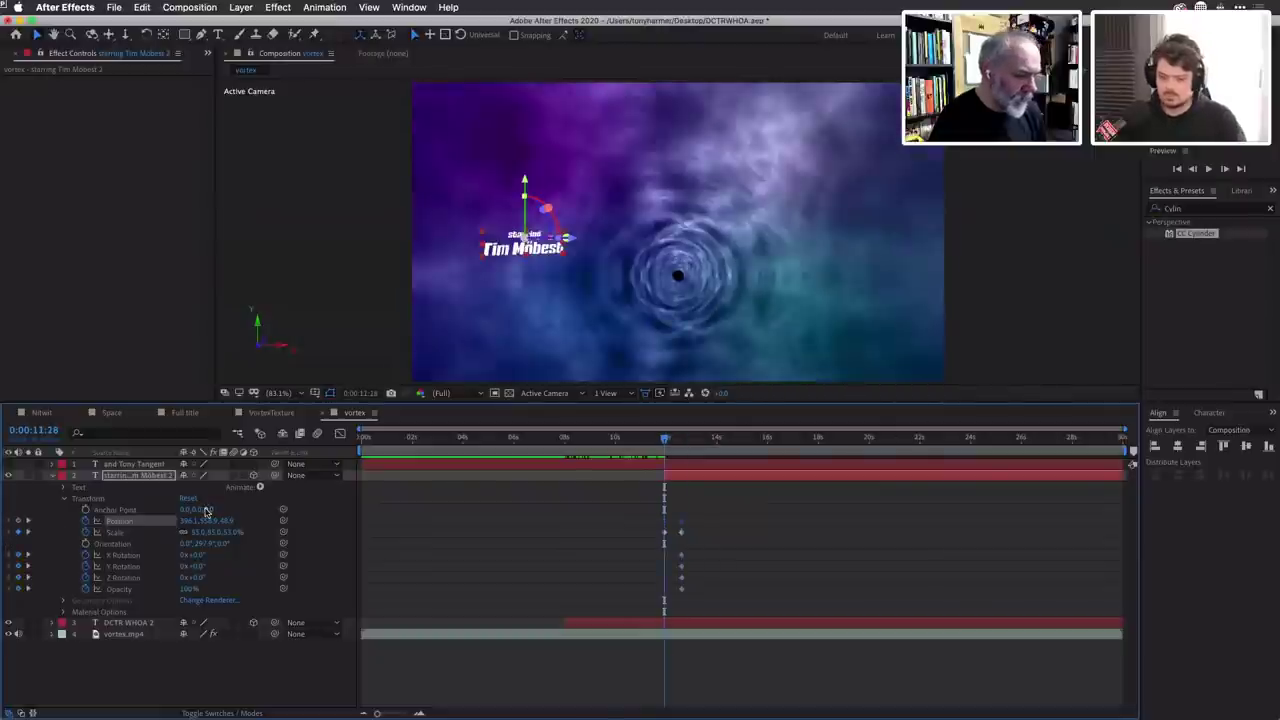
click(28, 522)
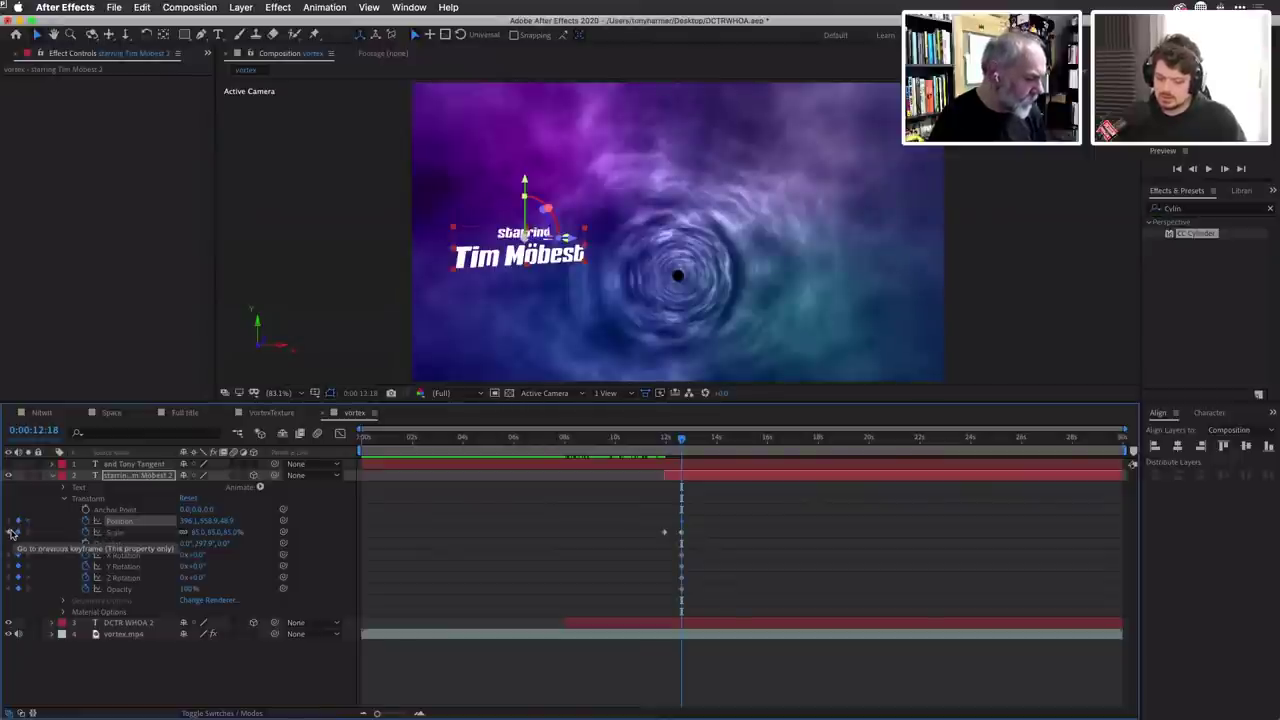
Push the starring credit back to a Z position of about 1632 and lower it slightly at 0:00:11:28.
click(17, 521)
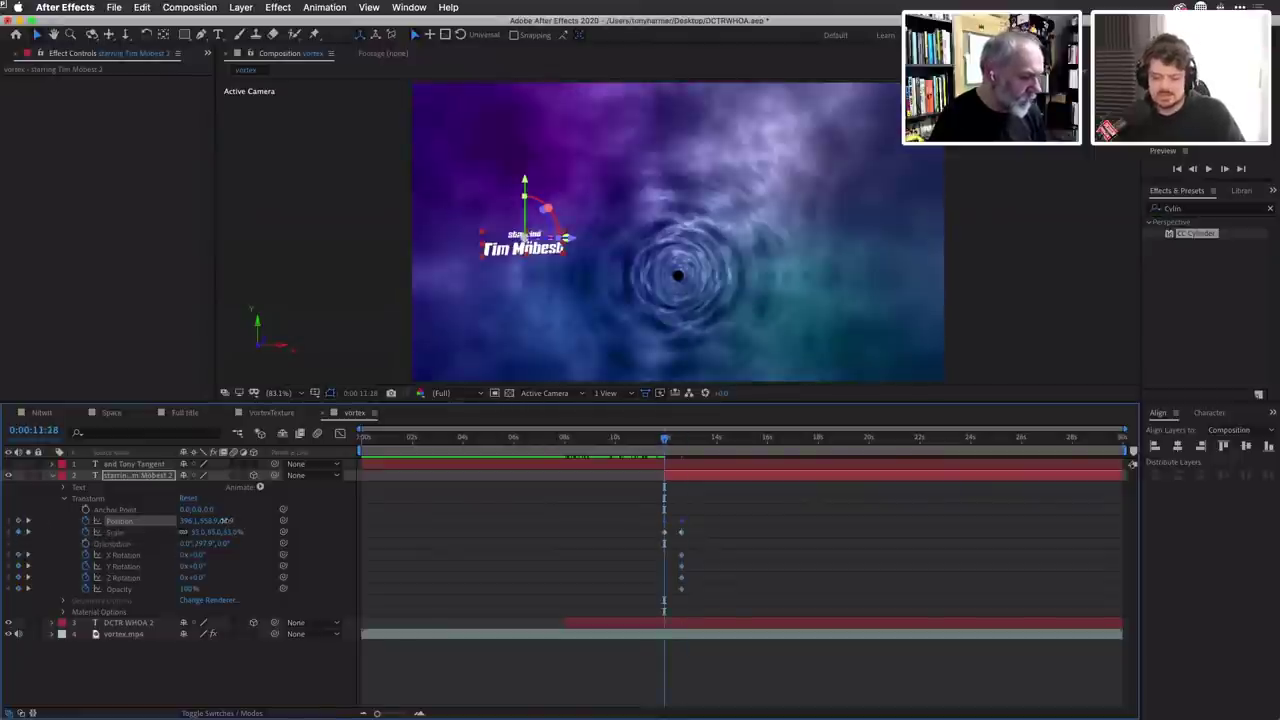
drag(224, 521, 1118, 513)
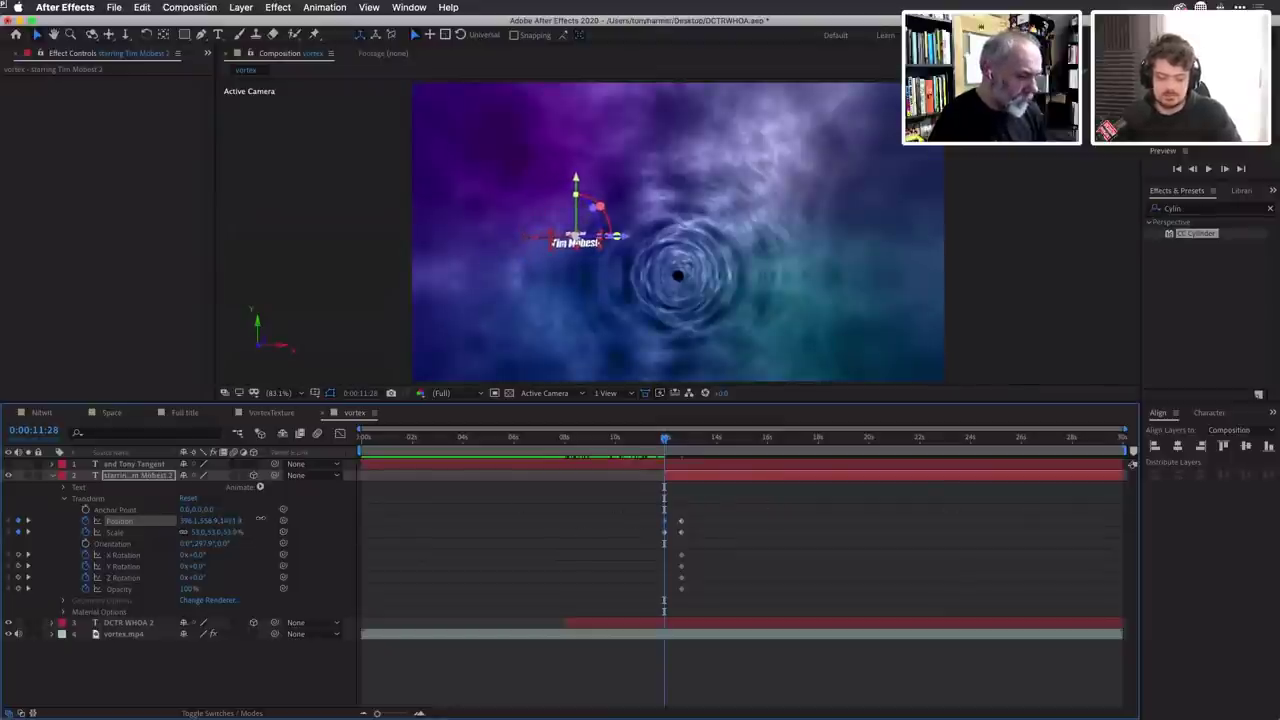
drag(228, 521, 380, 524)
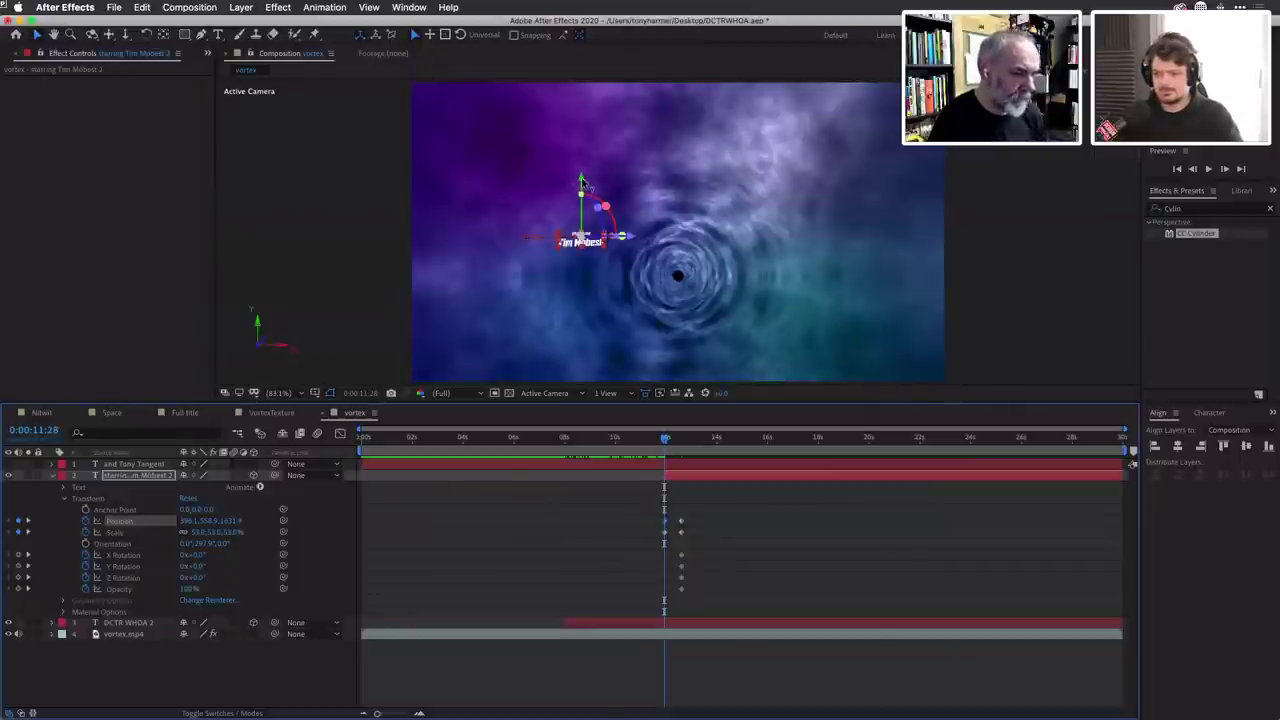
drag(584, 183, 590, 212)
key(w)
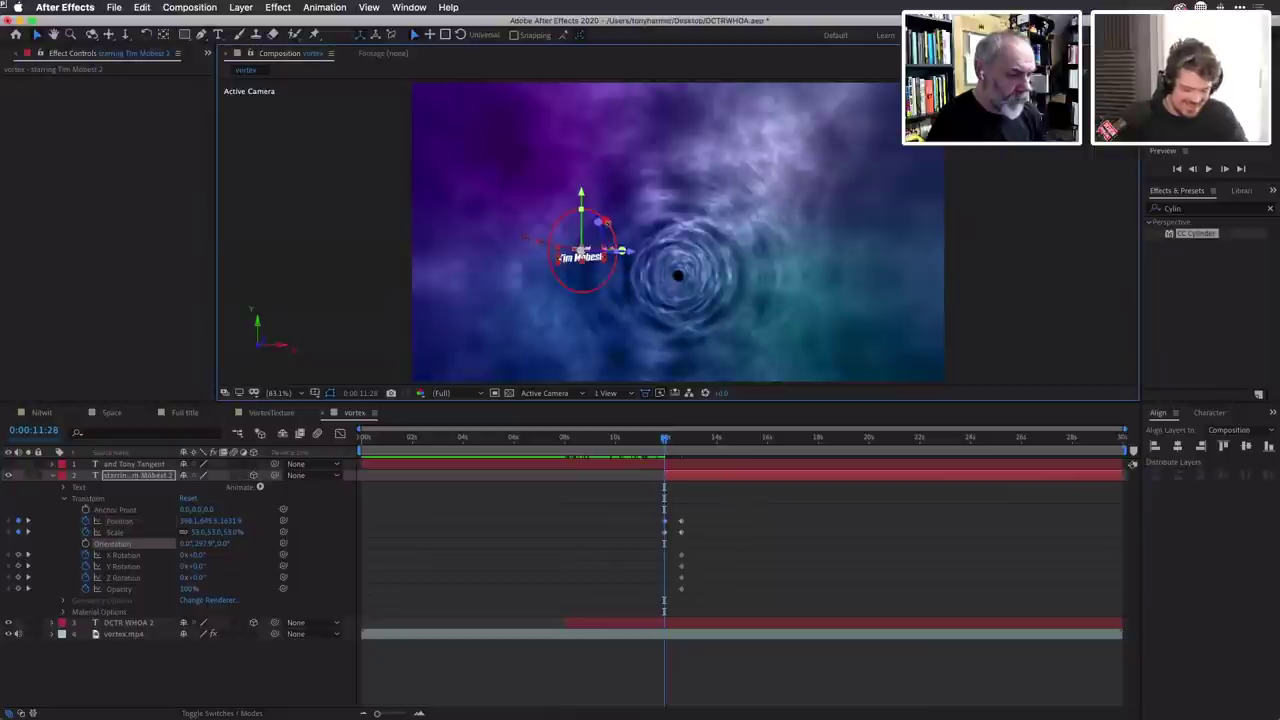
drag(582, 255, 581, 252)
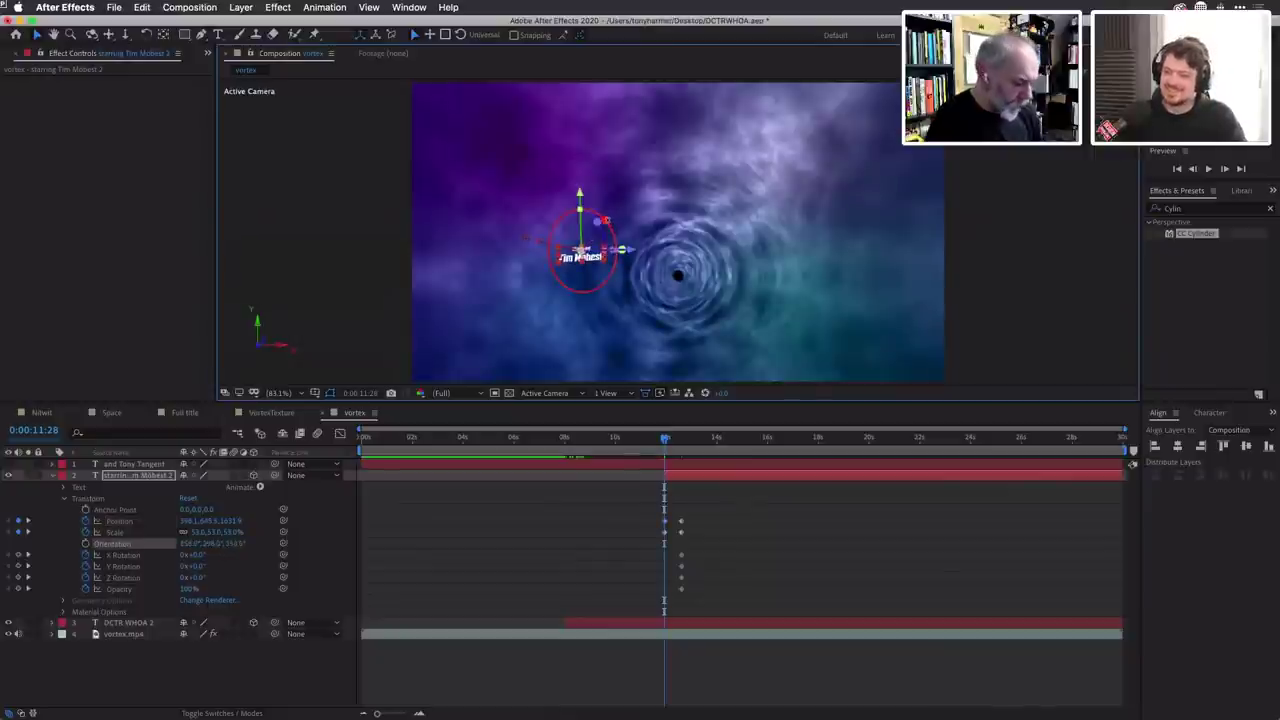
key(super+z)
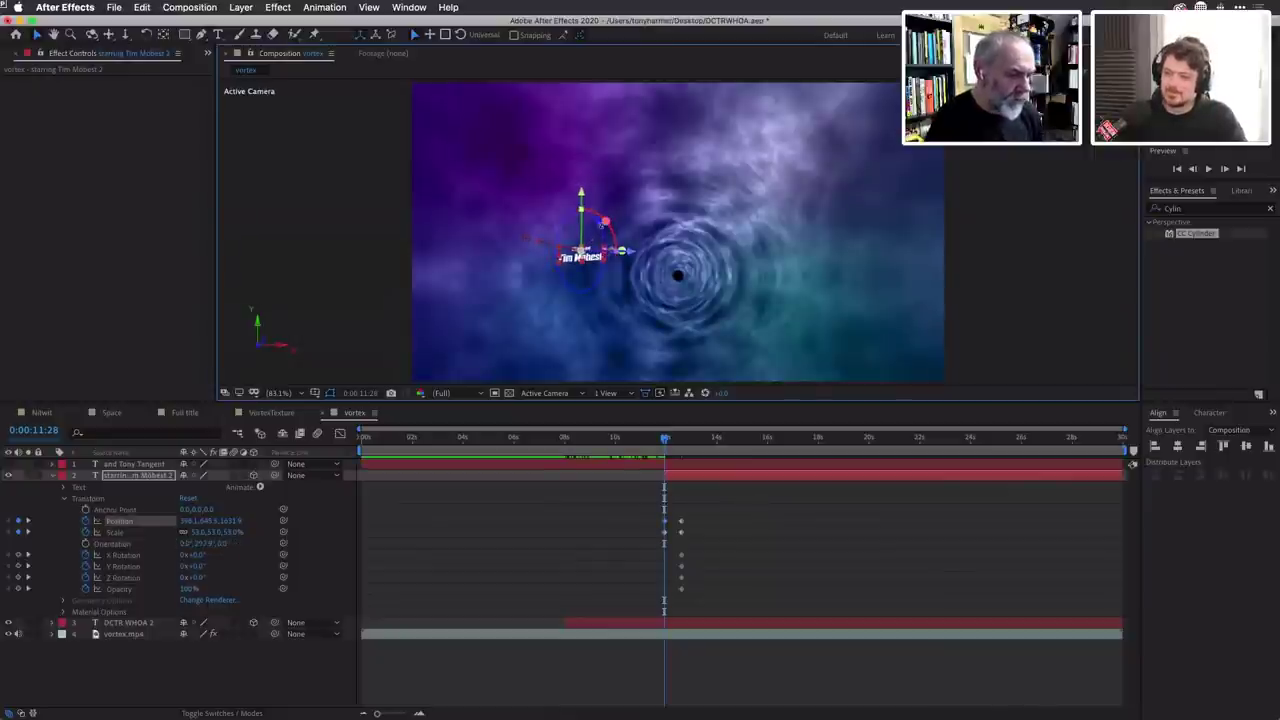
Tilt the starring credit around its Z axis to an Orientation of about 9.7°.
key(w)
drag(582, 252, 589, 256)
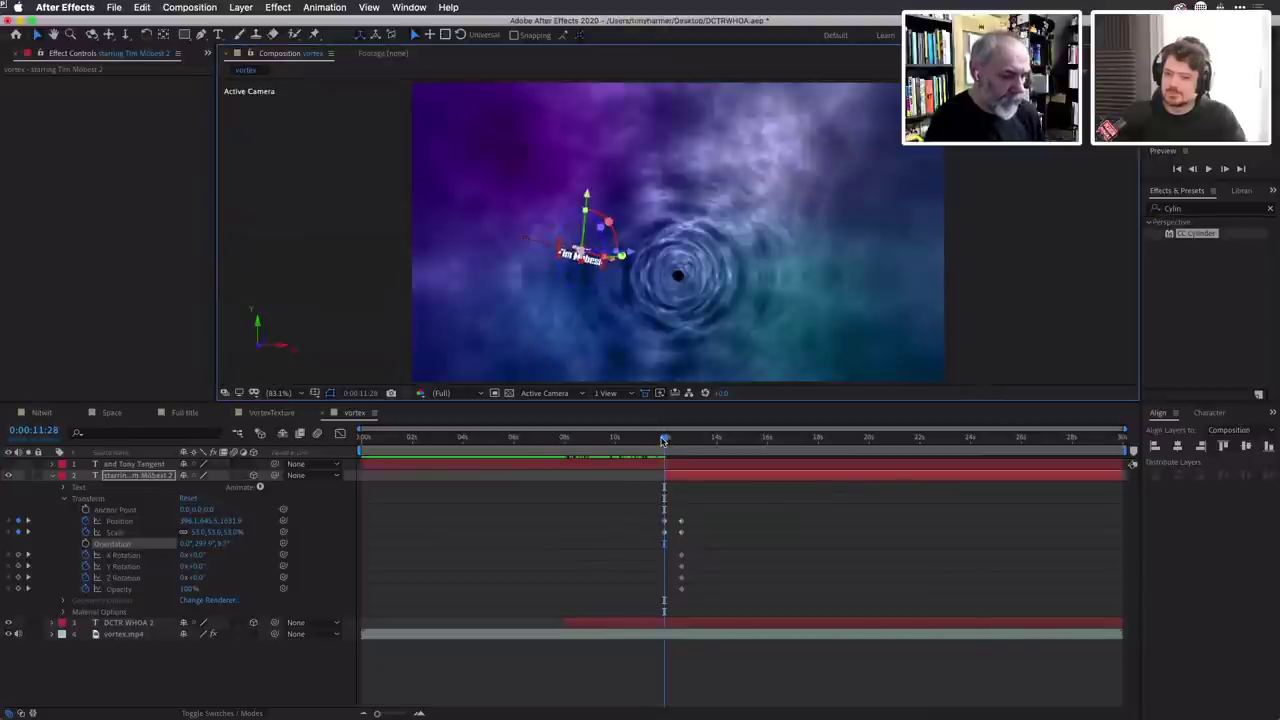
drag(664, 440, 680, 441)
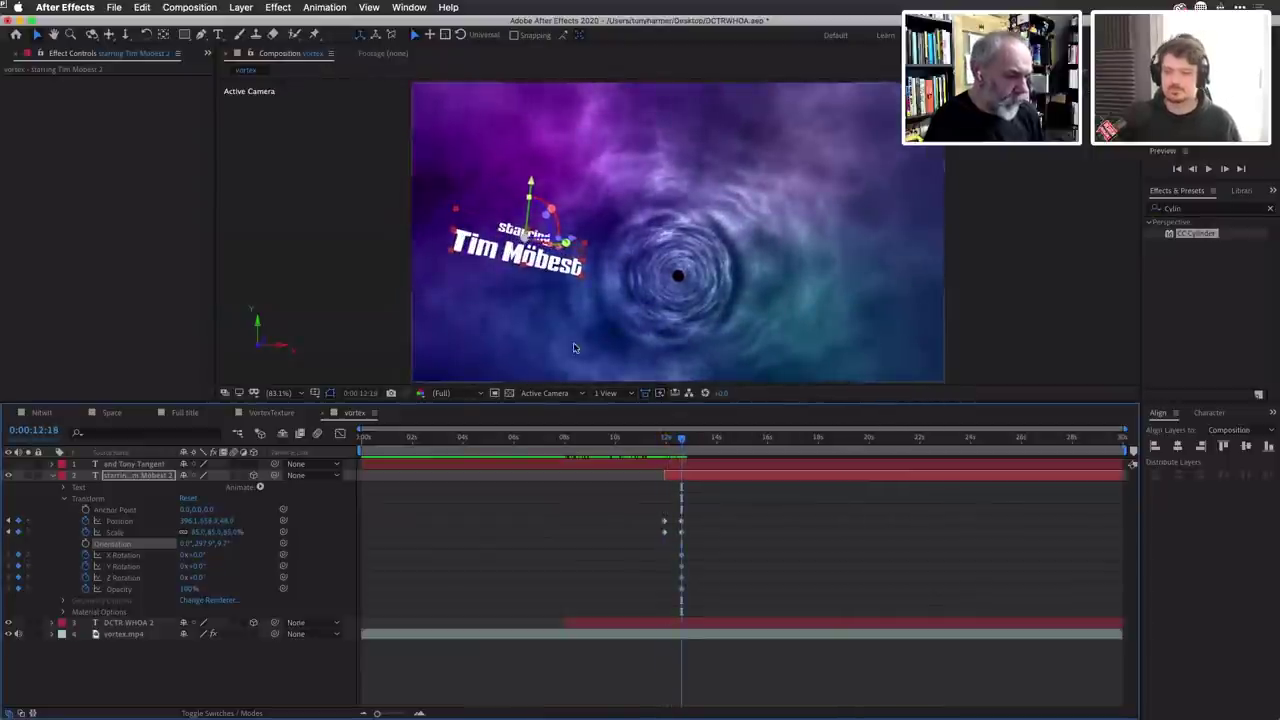
Turn the starring credit towards the viewer at 0:00:12:18, to an Orientation of about 345°, 343°, 355°.
click(10, 533)
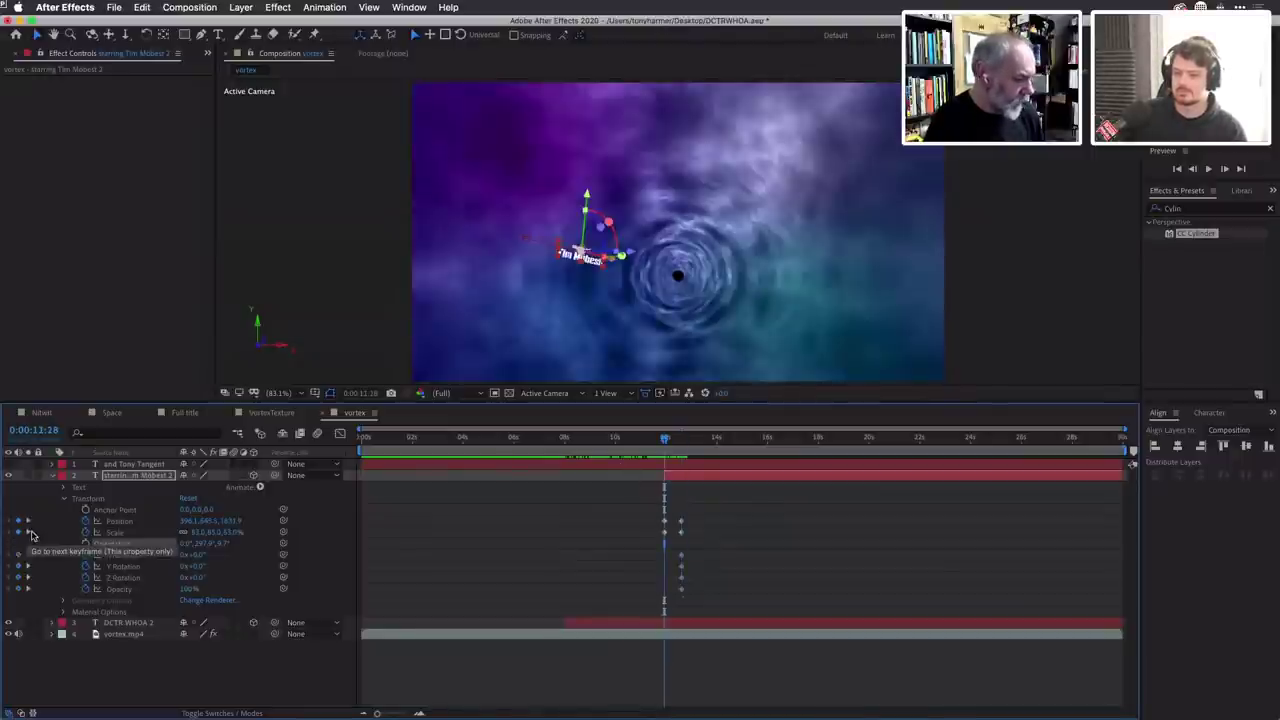
click(31, 536)
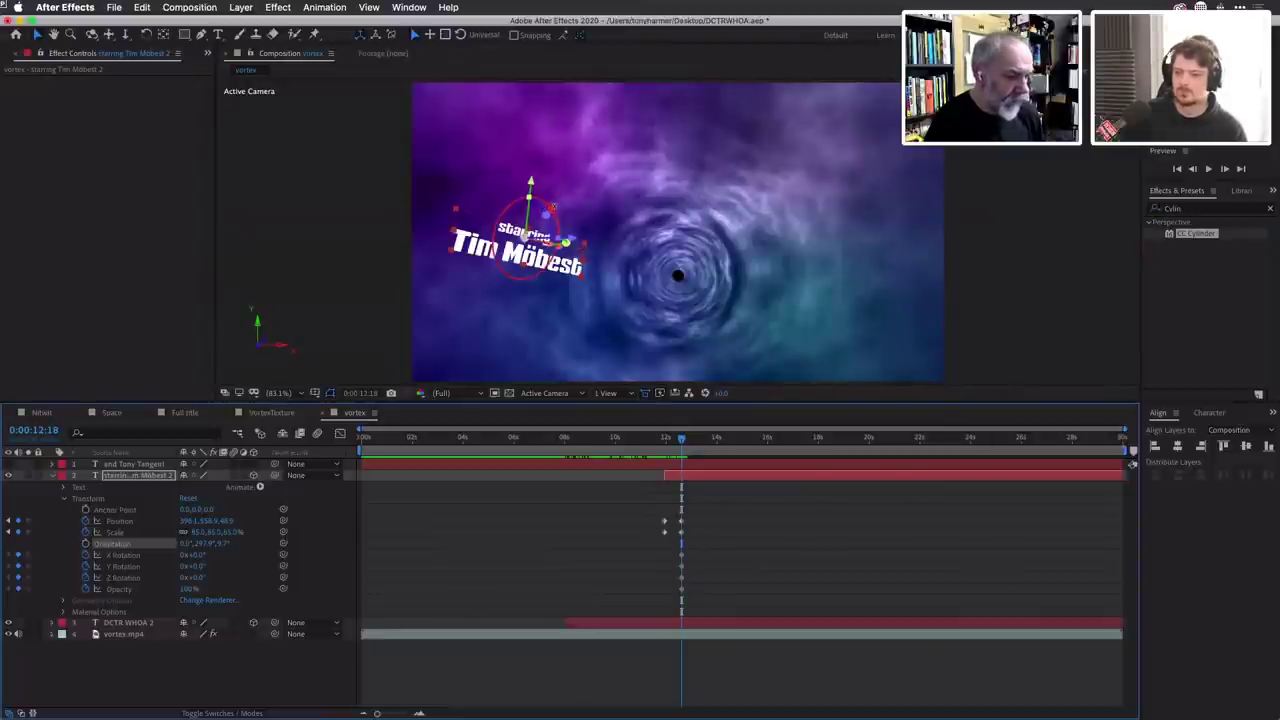
drag(552, 206, 546, 247)
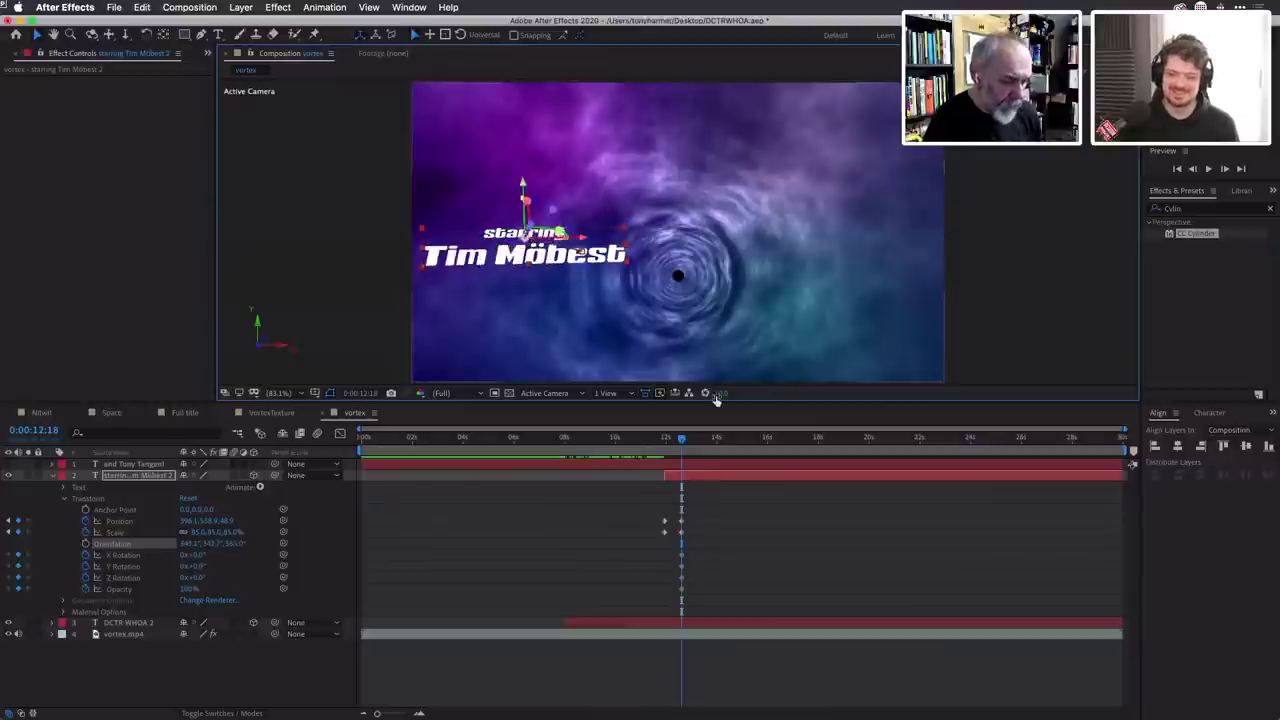
mouse_move(681, 438)
mouse_down()
mouse_move(664, 441)
mouse_move(681, 440)
mouse_up()
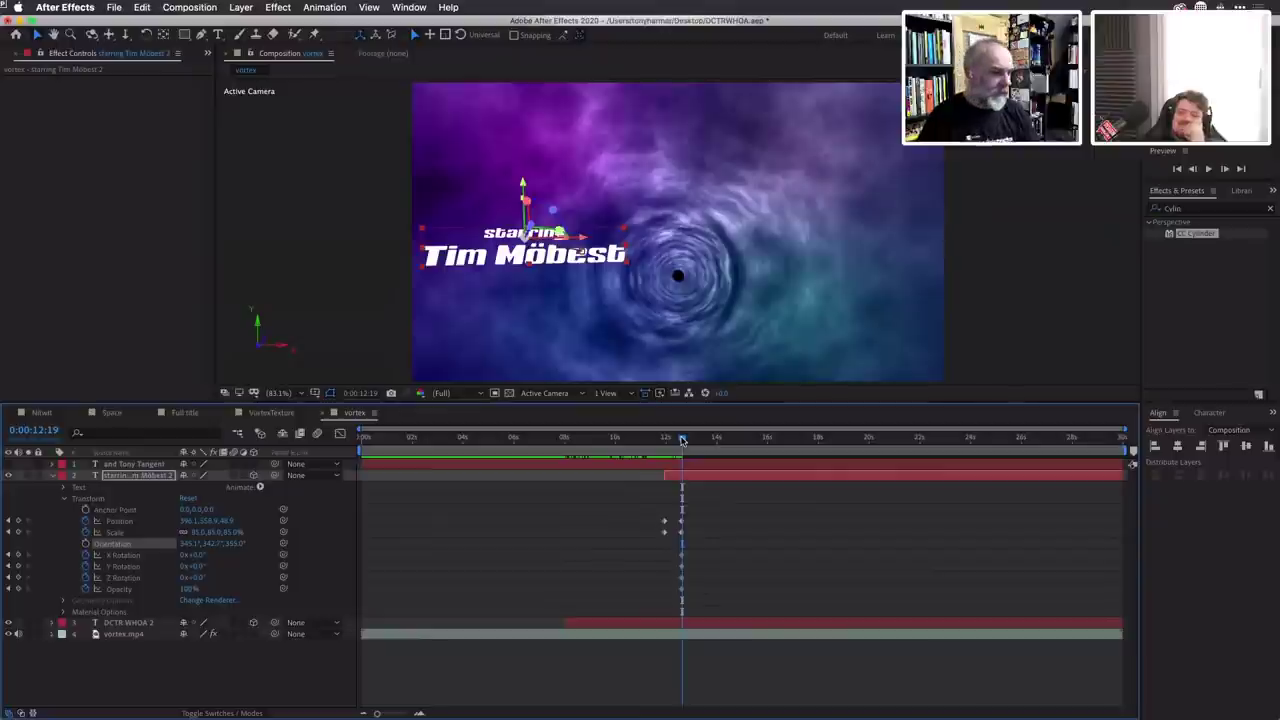
click(204, 58)
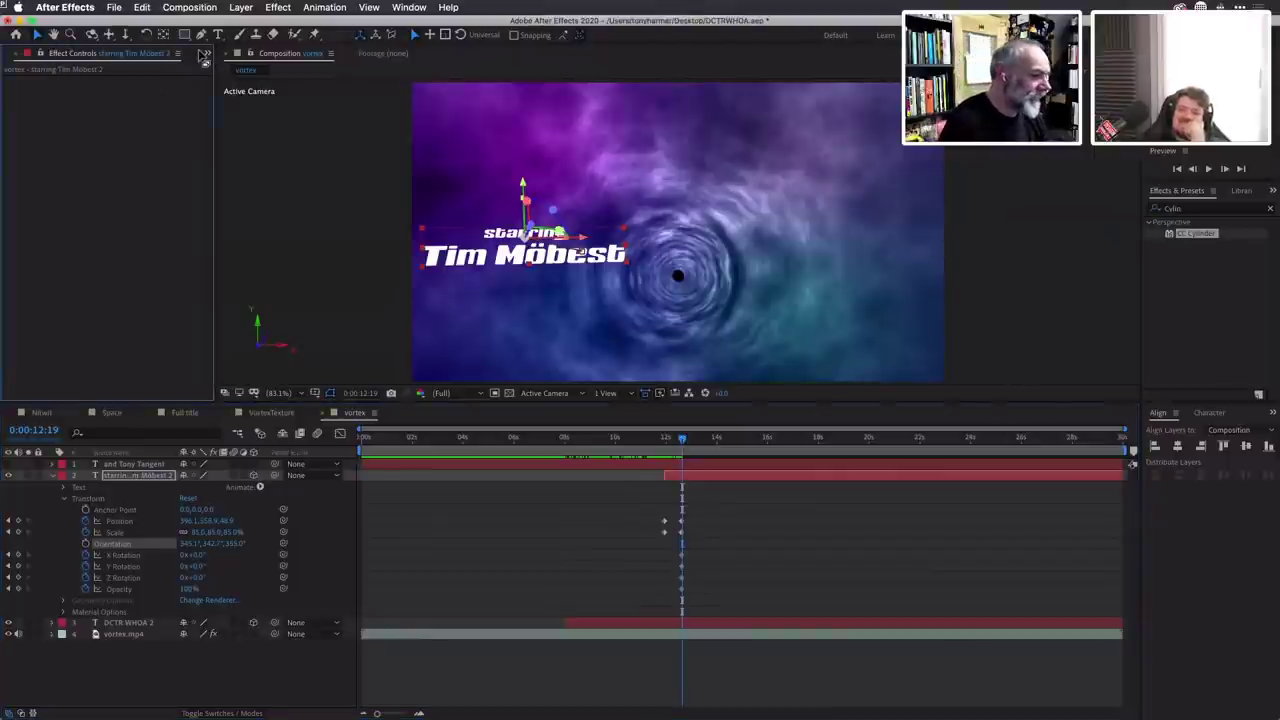
click(205, 55)
click(221, 70)
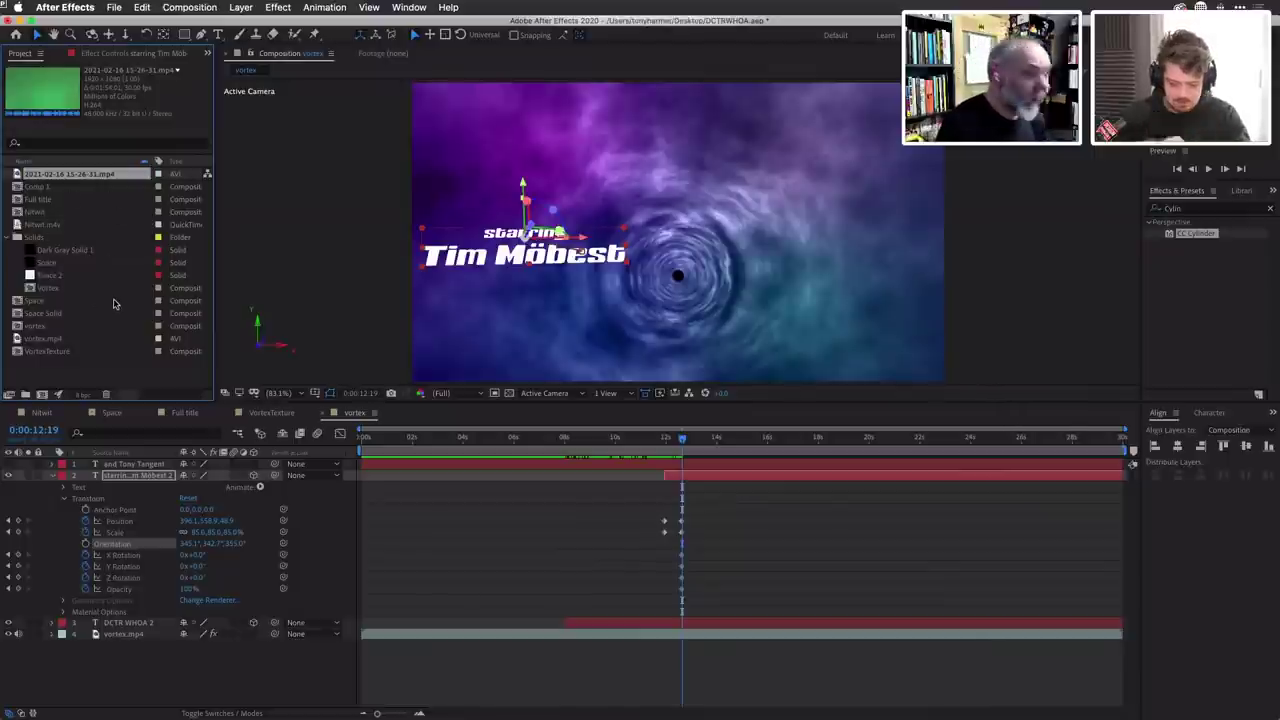
double_click(72, 377)
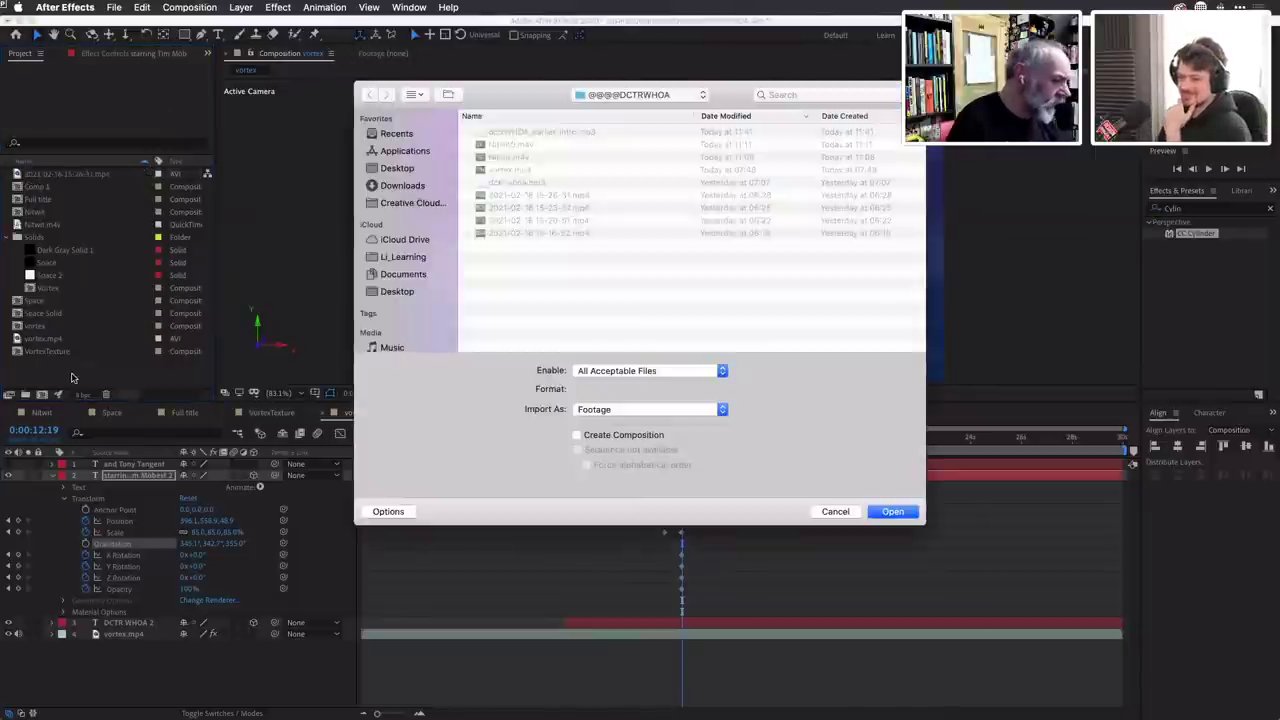
click(522, 199)
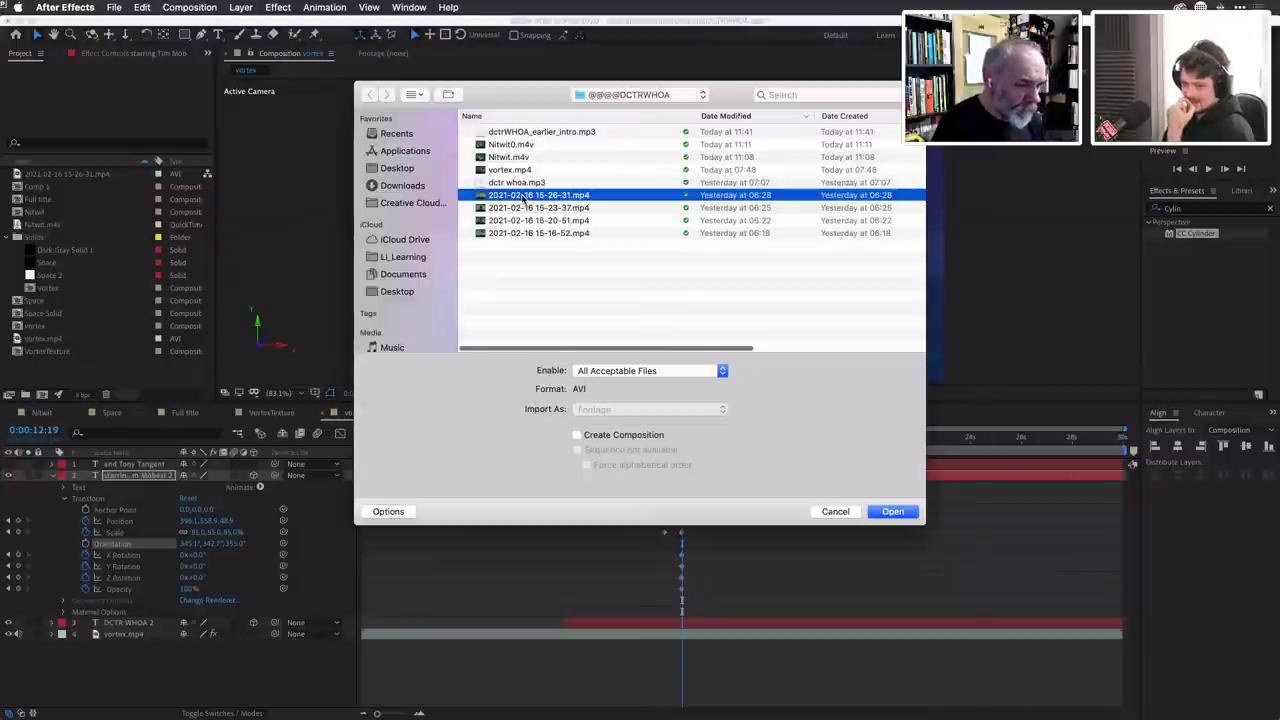
right_click(523, 197)
click(541, 204)
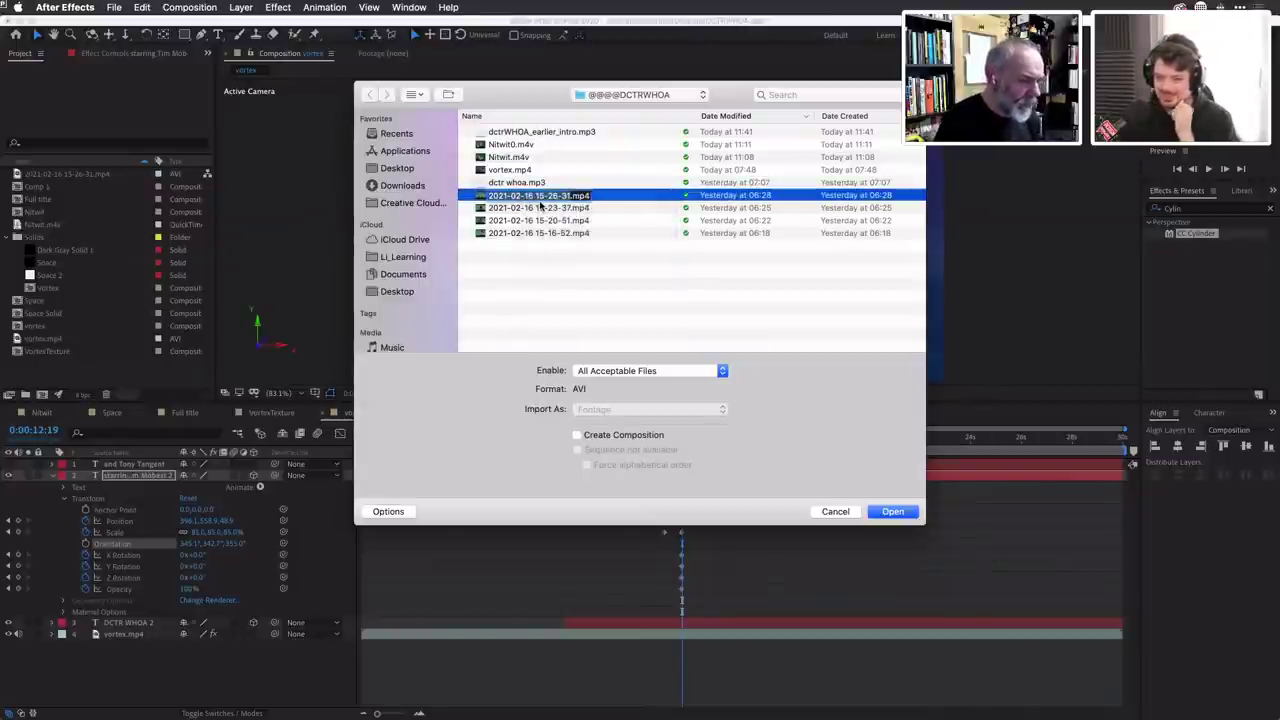
text(Timewa)
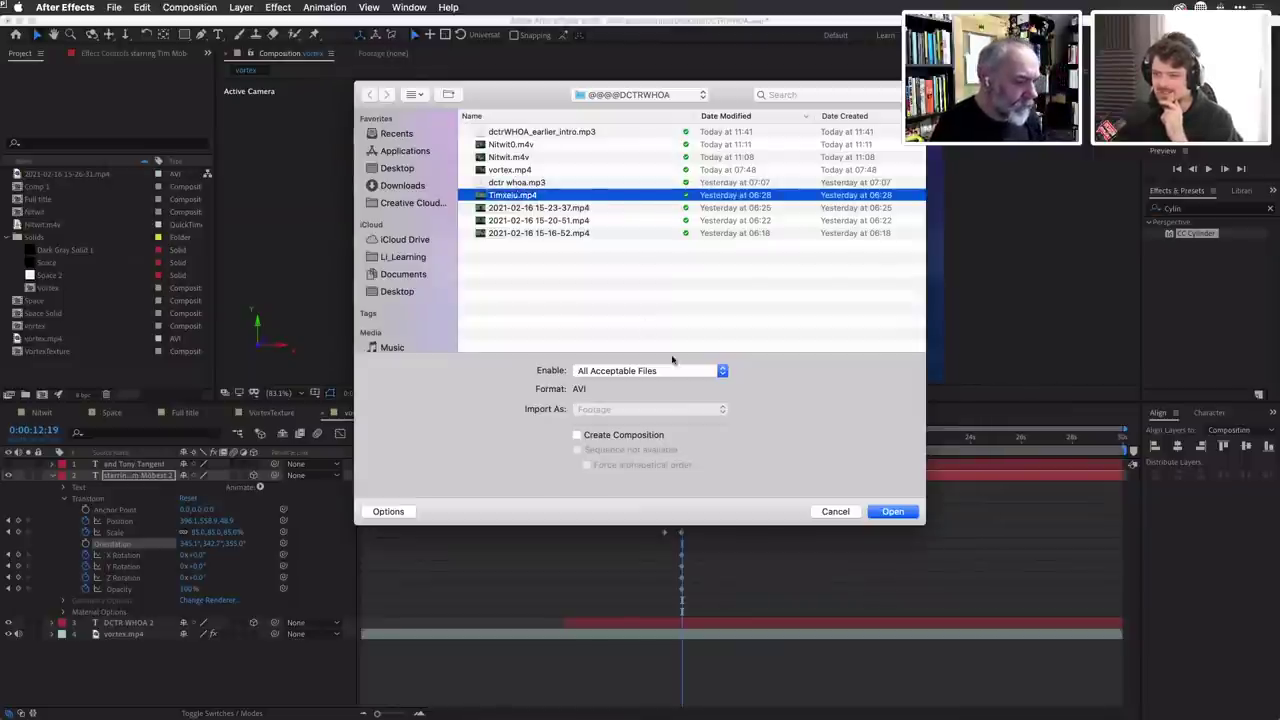
click(903, 512)
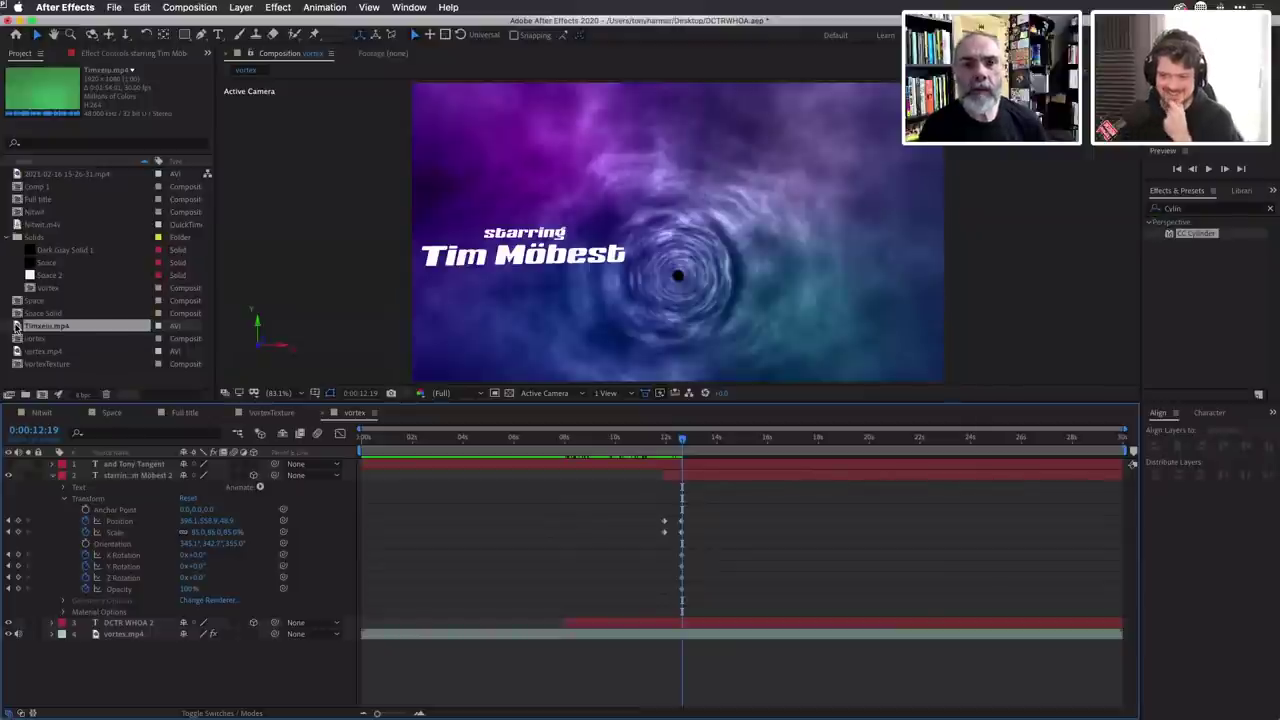
Place the imported green-screen clip in the vortex composition directly above the starring credit layer.
key(super+s)
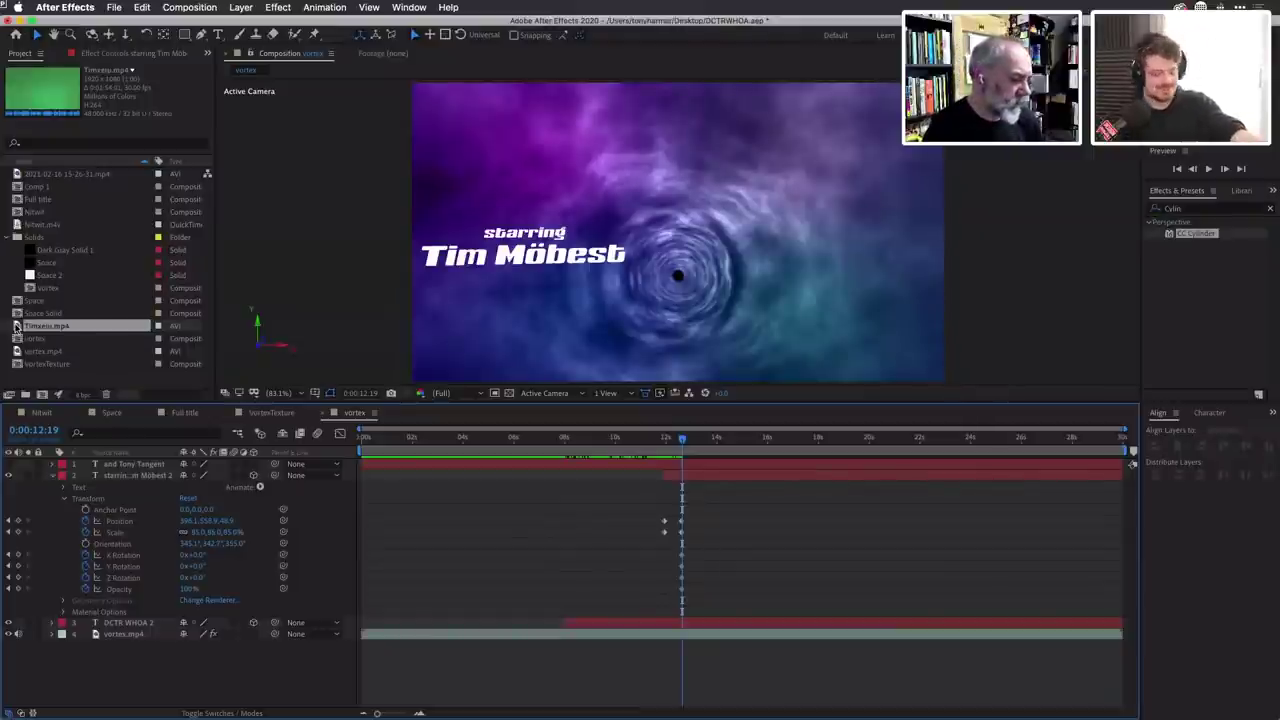
drag(100, 480, 101, 472)
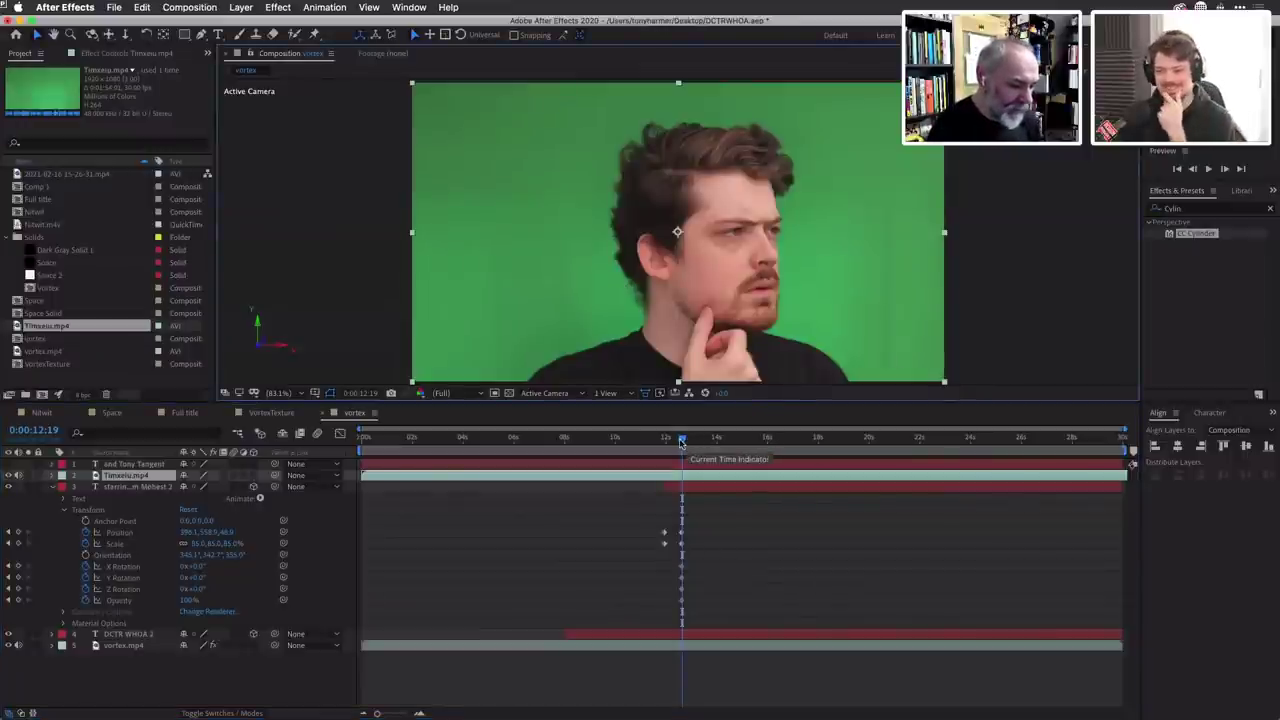
Split the green-screen clip at 0:00:26:13 and delete its earlier part.
drag(681, 443, 917, 465)
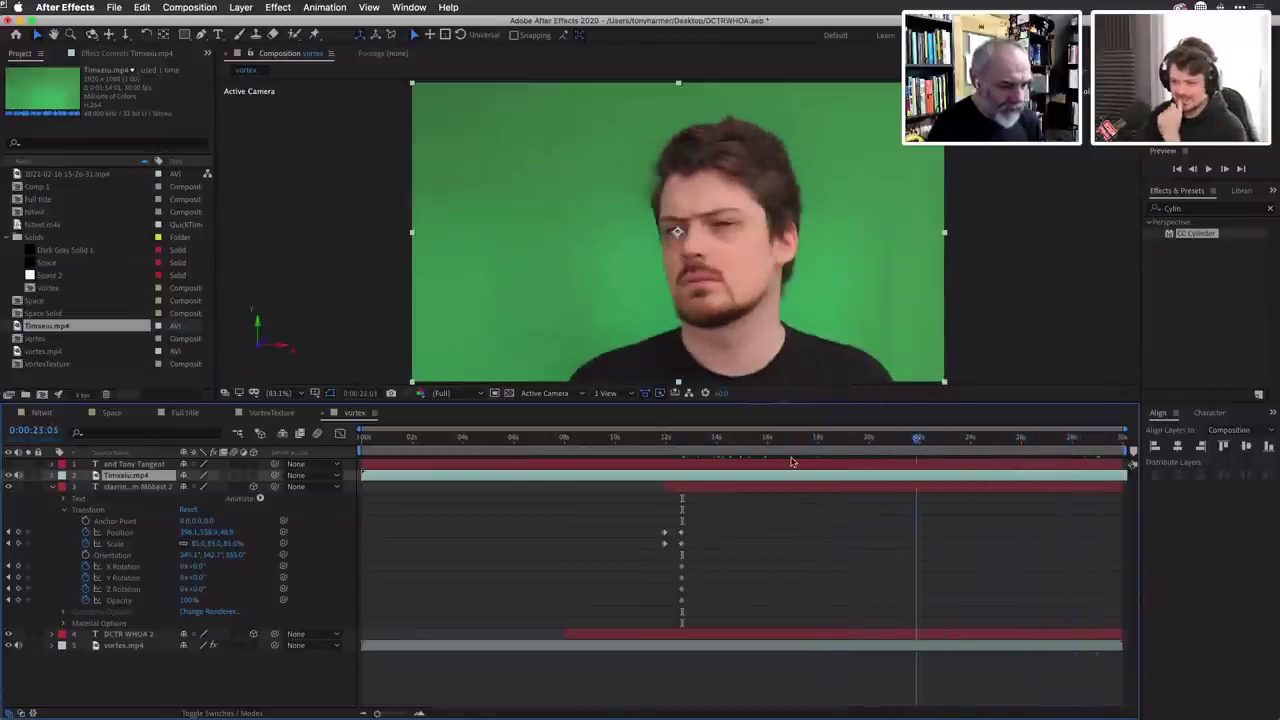
drag(790, 461, 1032, 511)
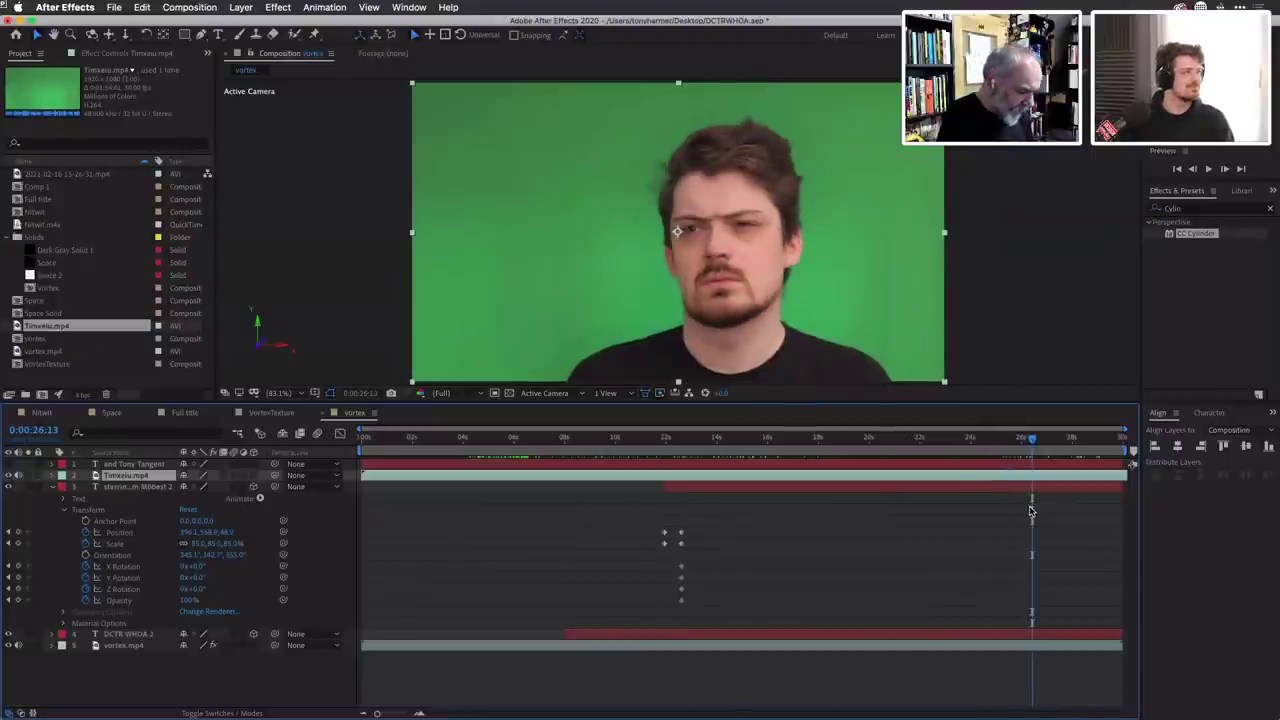
key(super+shift+d)
click(985, 491)
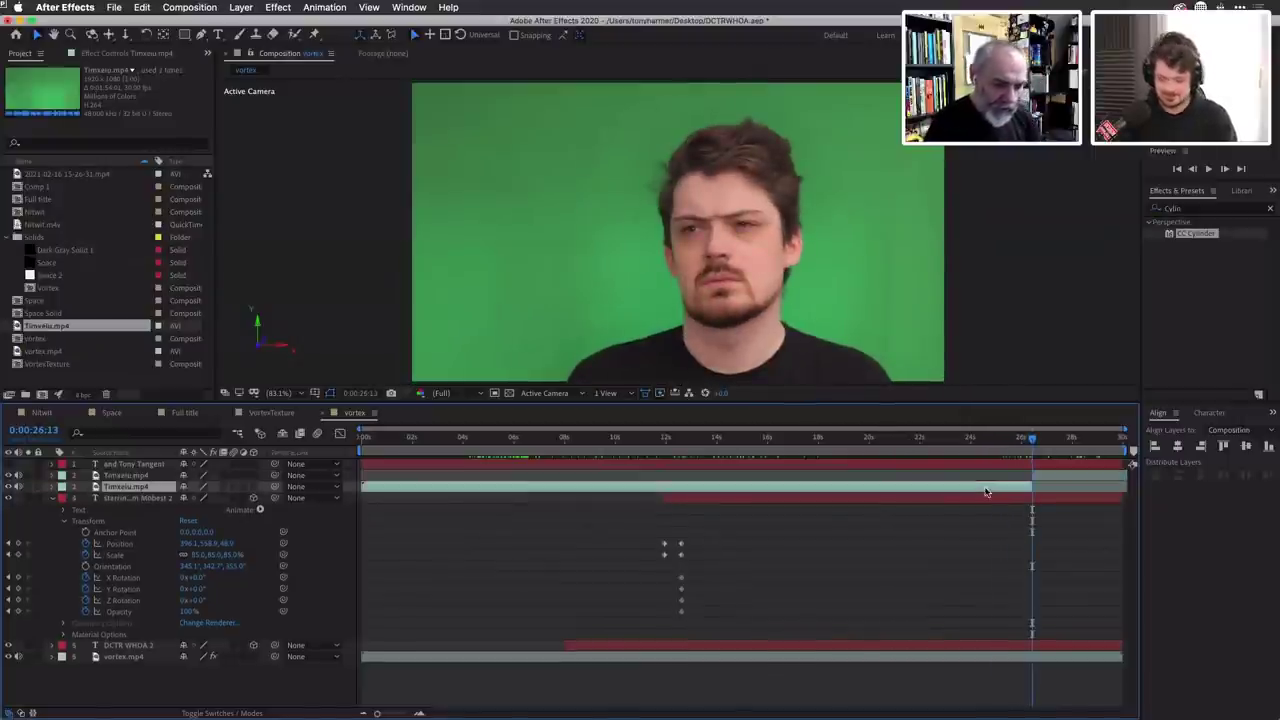
key(Delete)
Slide the remaining green-screen clip to start at about 12 seconds and shift its picture right in the frame, clear of the vortex centre.
click(1070, 479)
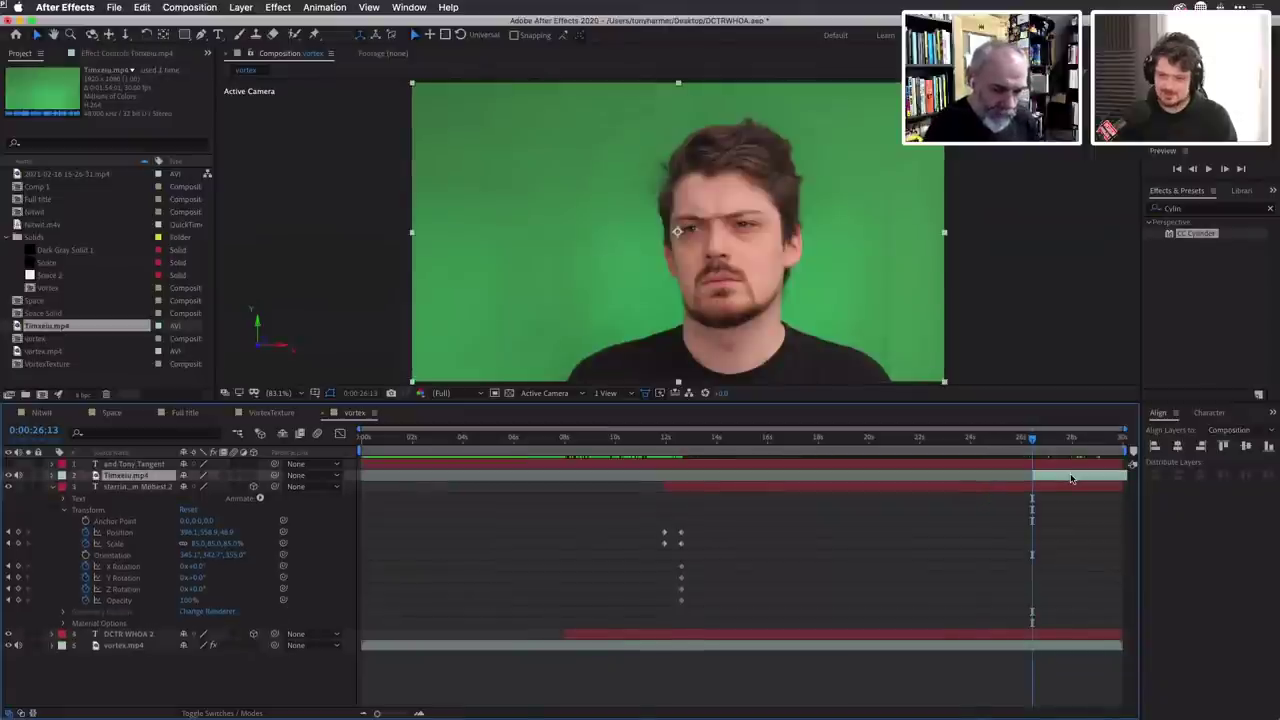
drag(1070, 479, 711, 486)
drag(648, 439, 706, 438)
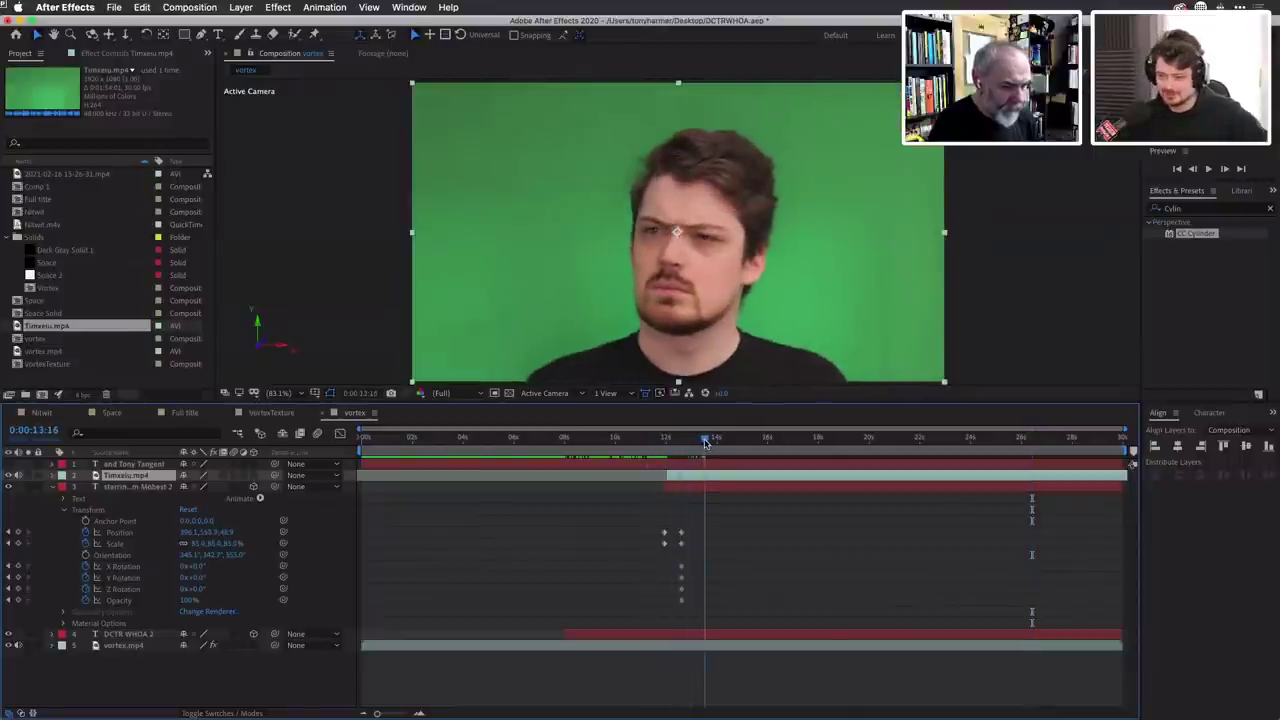
drag(740, 285, 836, 282)
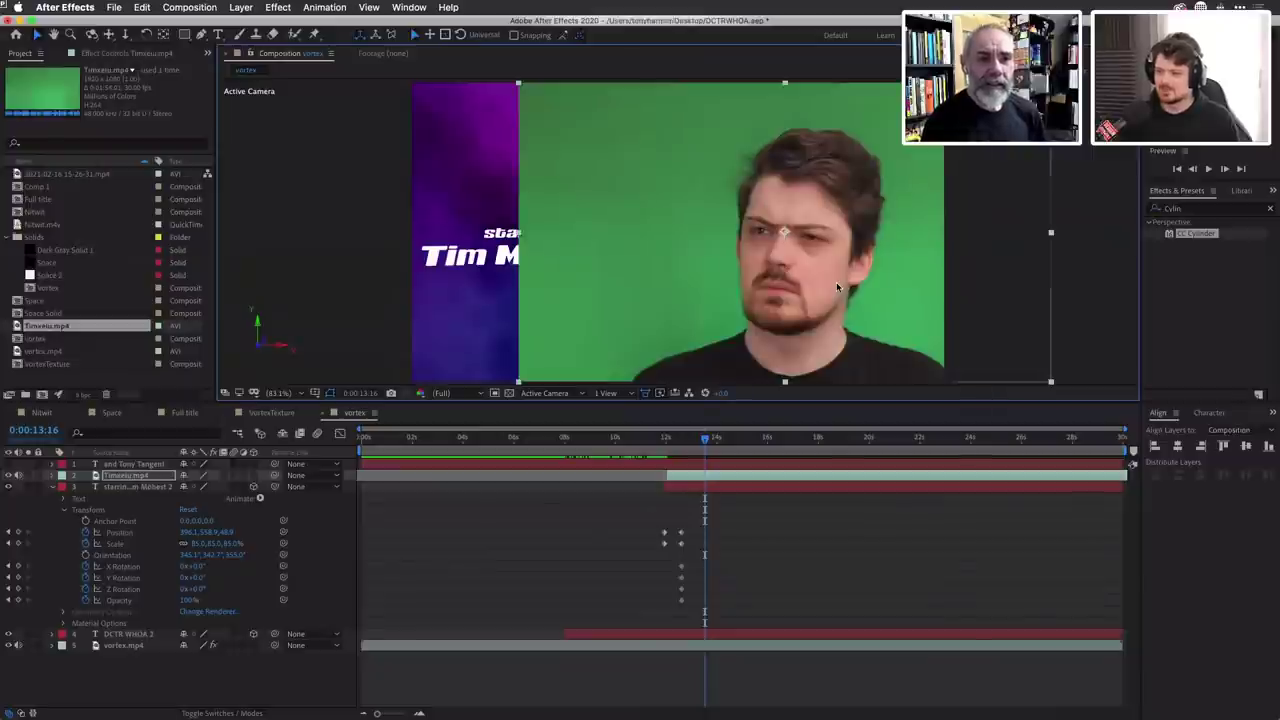
Find the Keylight (1.2) effect and apply it to the green-screen clip.
click(1184, 209)
text(key)
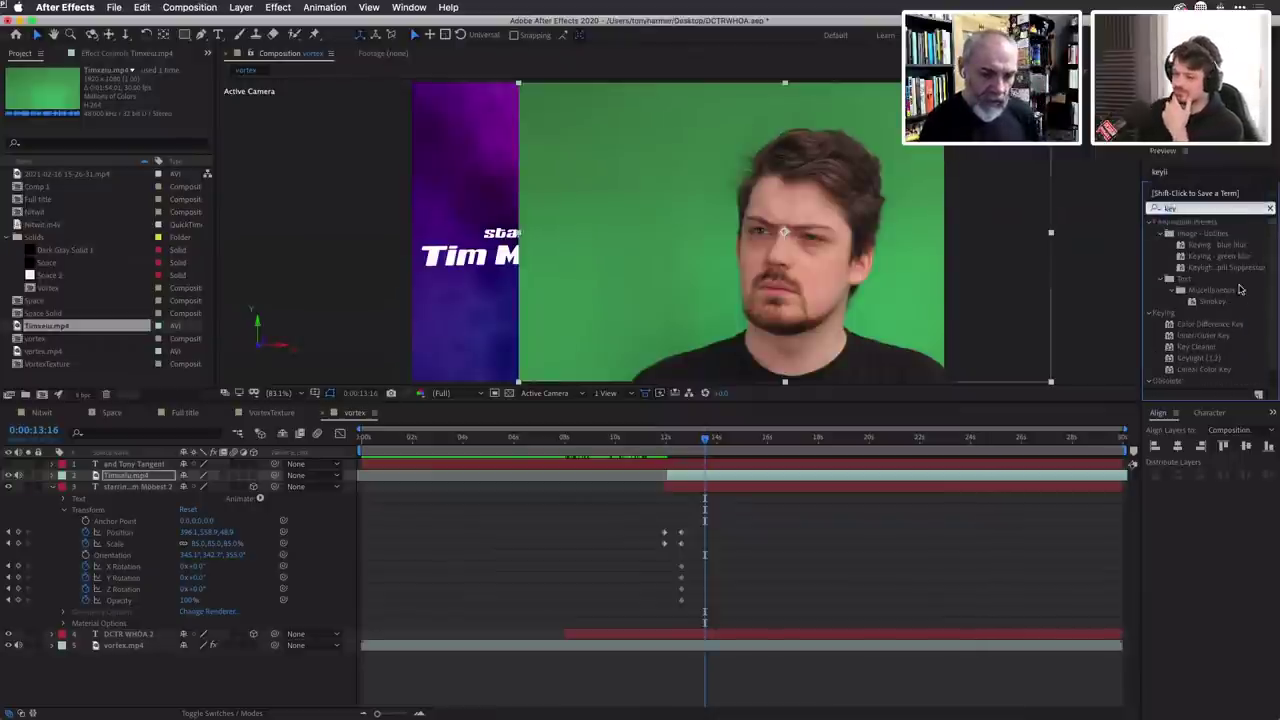
drag(1177, 362, 822, 341)
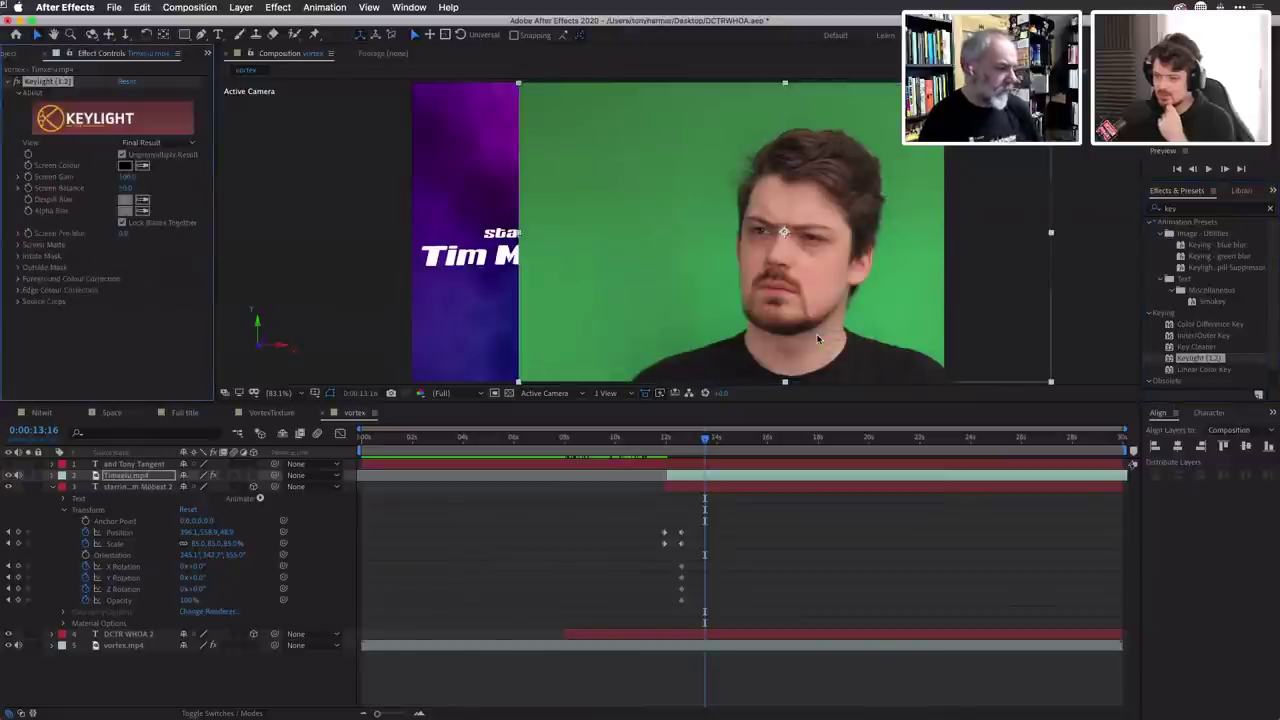
Key out the background by sampling its green as Keylight's Screen Colour, and raise the Screen Gain to clear the residue.
click(141, 166)
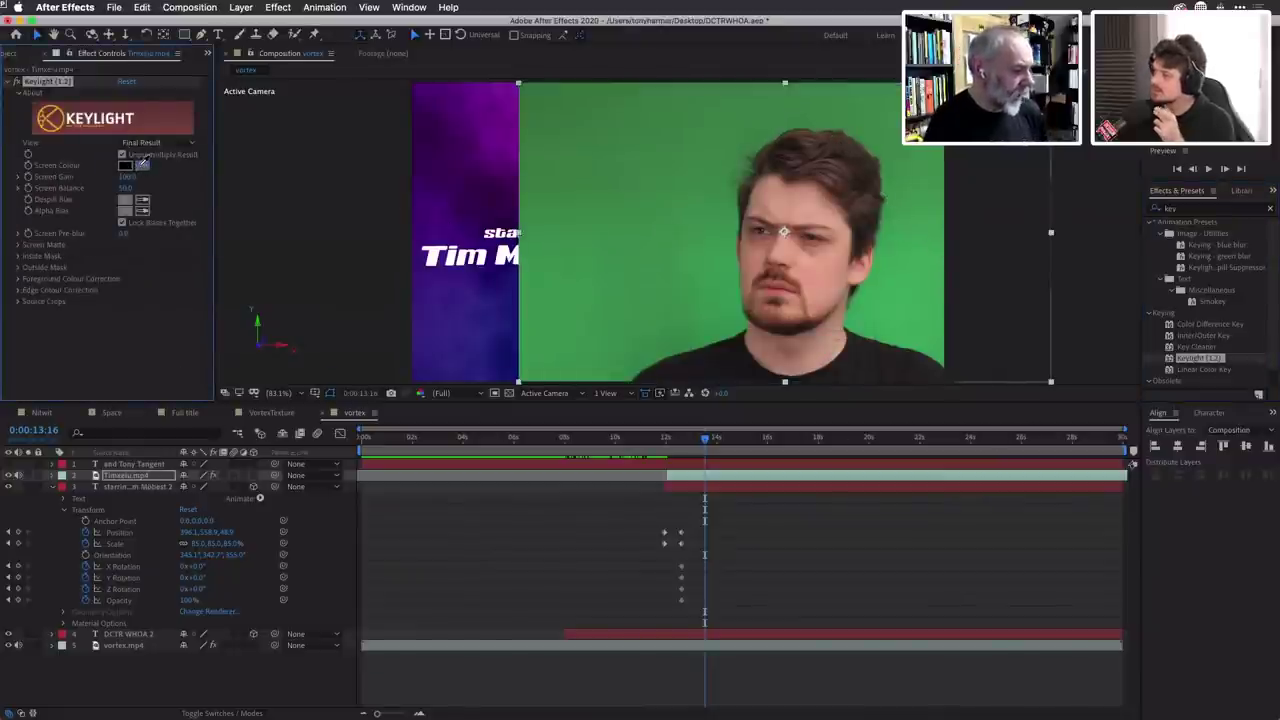
click(711, 289)
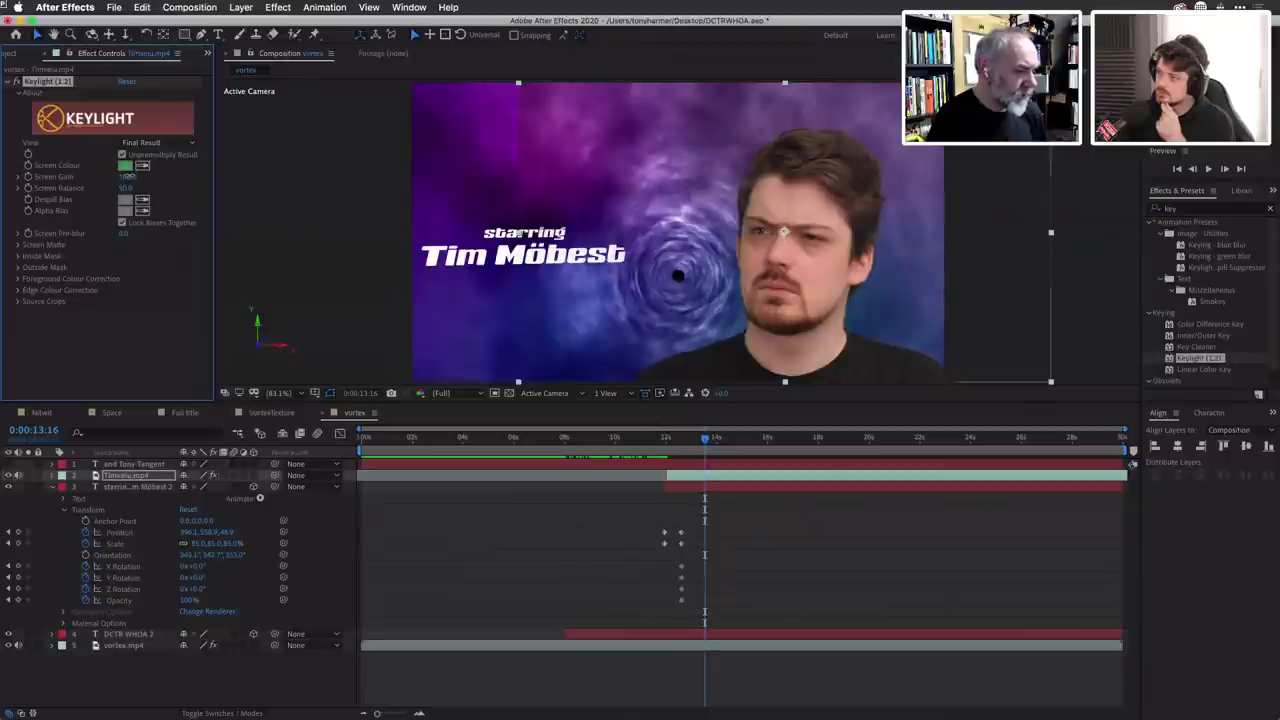
drag(132, 176, 136, 176)
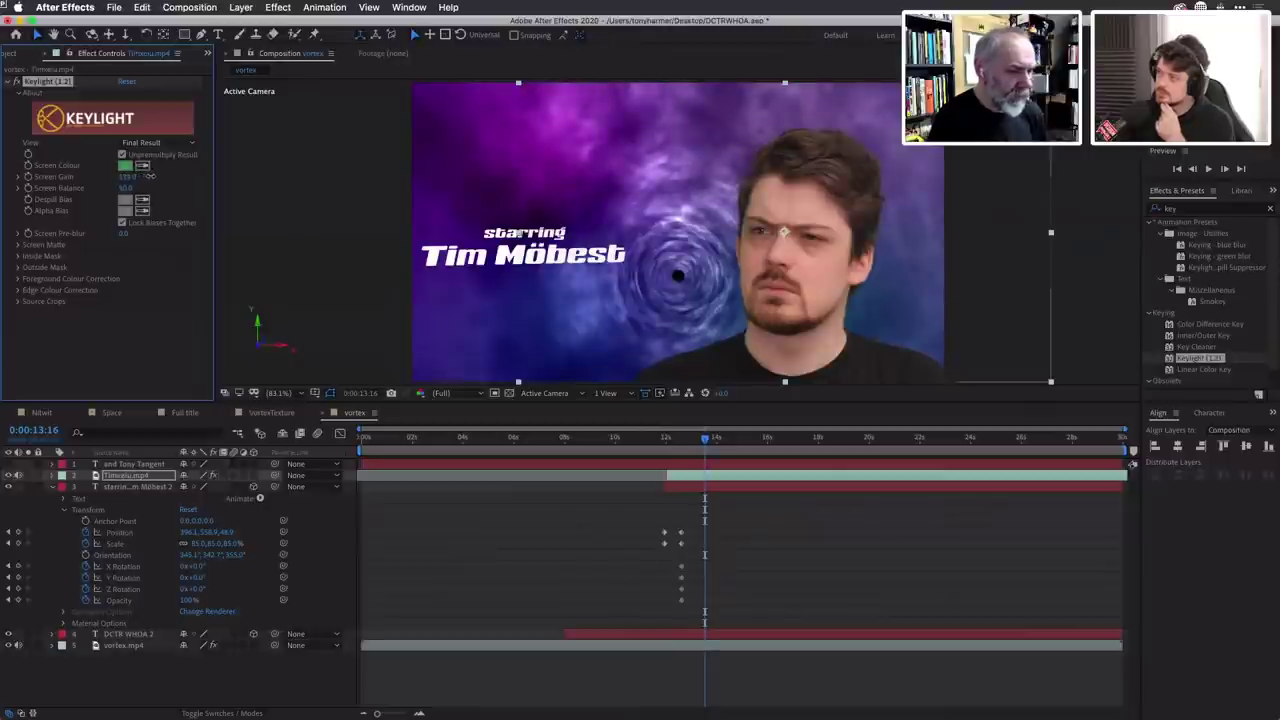
Set Keylight's Screen Gain to 157 and shift the keyed actor clip slightly further right in the frame.
mouse_move(182, 176)
mouse_down()
mouse_move(281, 181)
mouse_move(166, 179)
mouse_up()
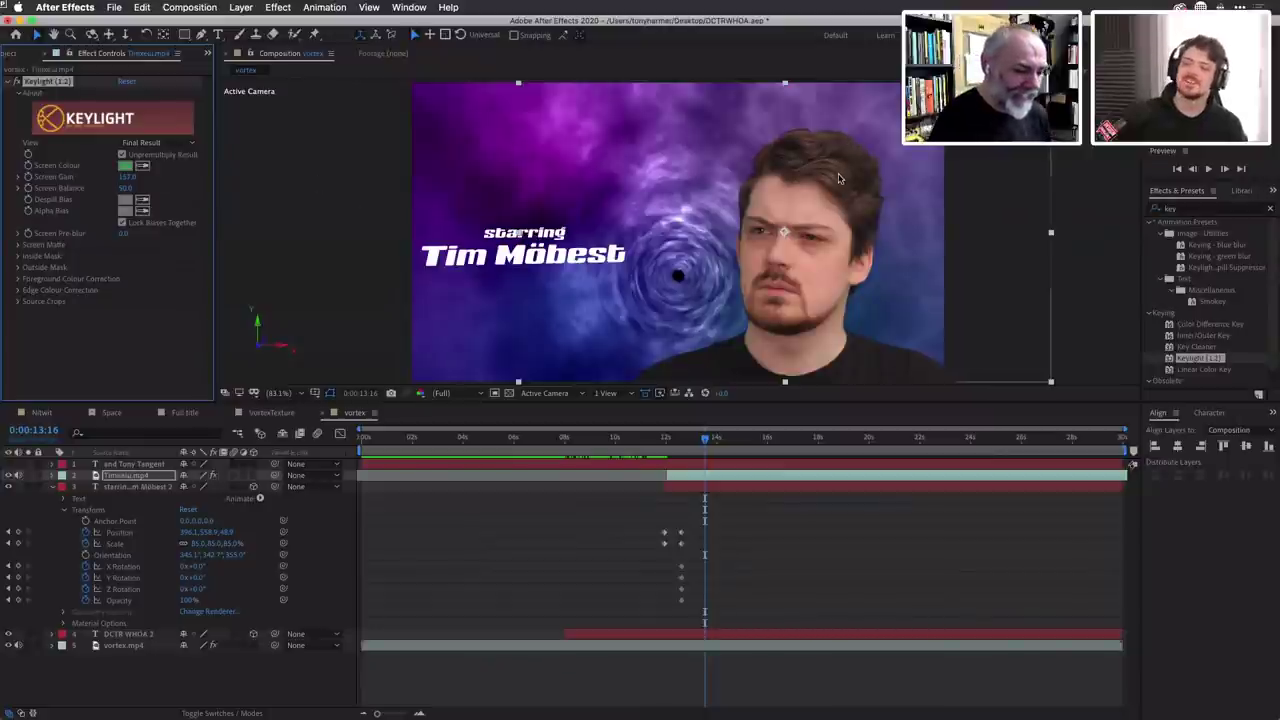
drag(838, 178, 853, 180)
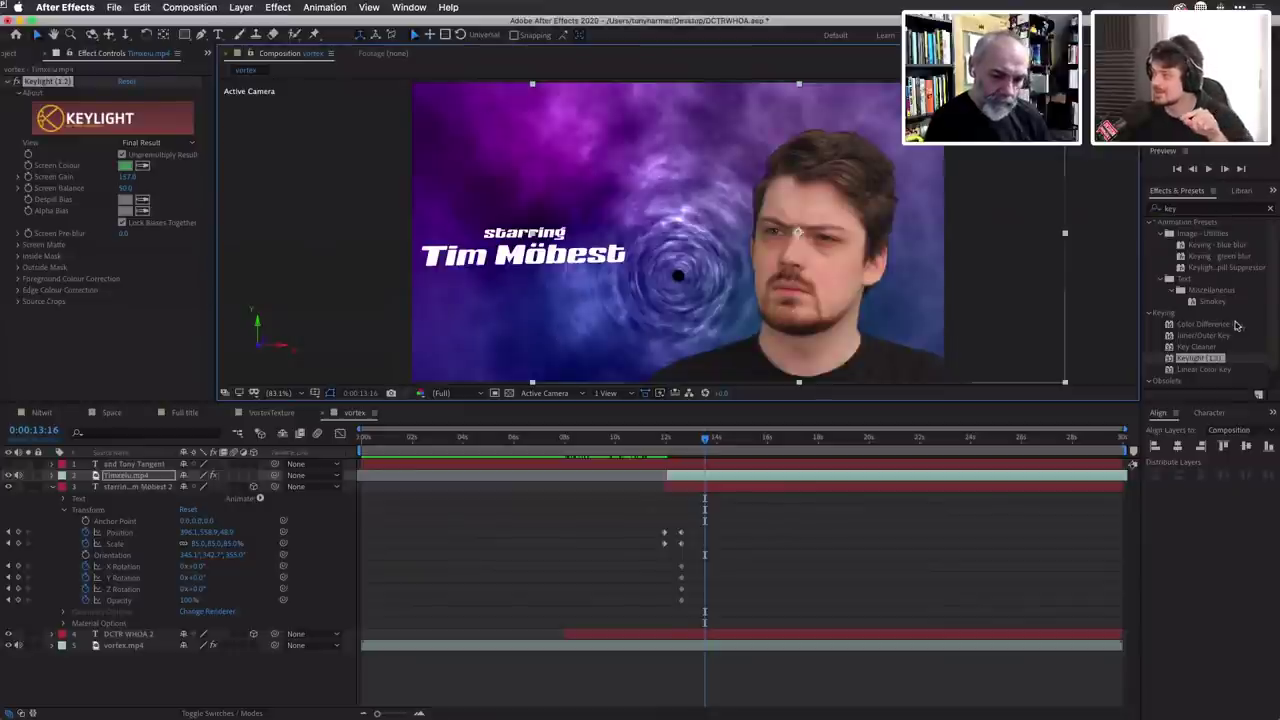
Search the effects for keylight, try the Keylight spill suppressor preset on the green-screen clip and review the effects it adds.
scroll(1239, 337, down, 1)
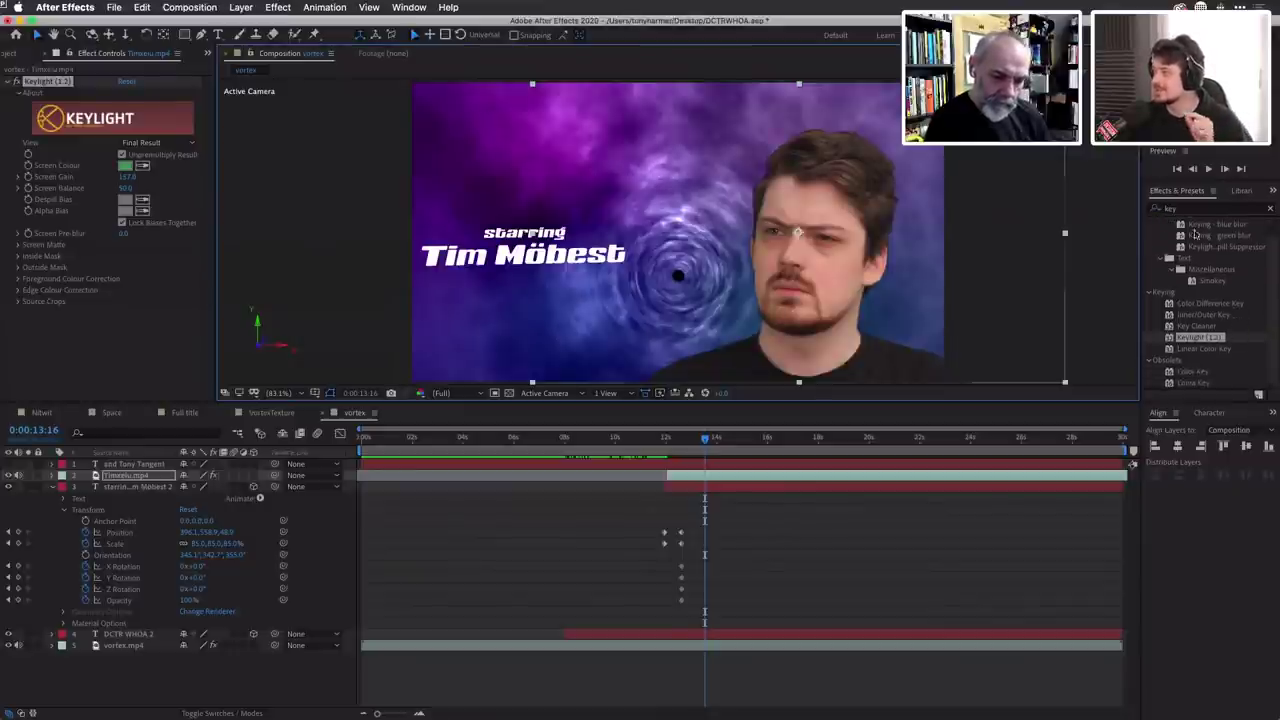
click(1184, 210)
text(li)
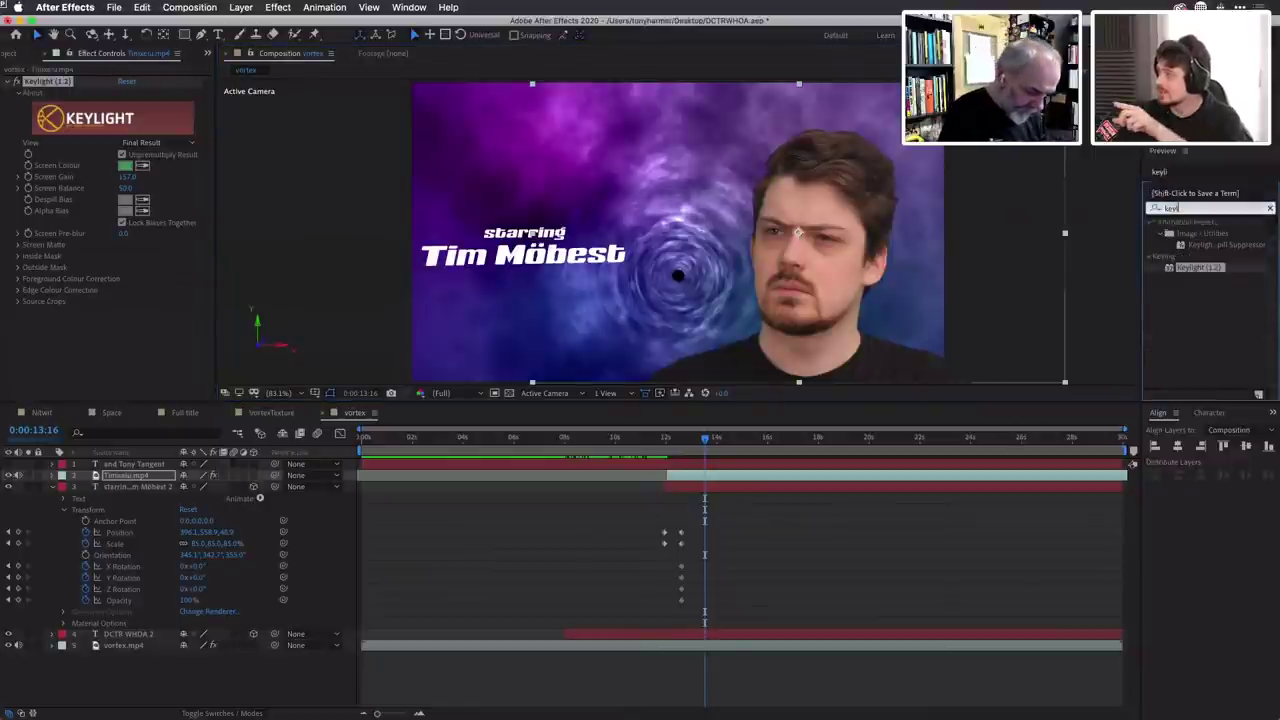
text(ght)
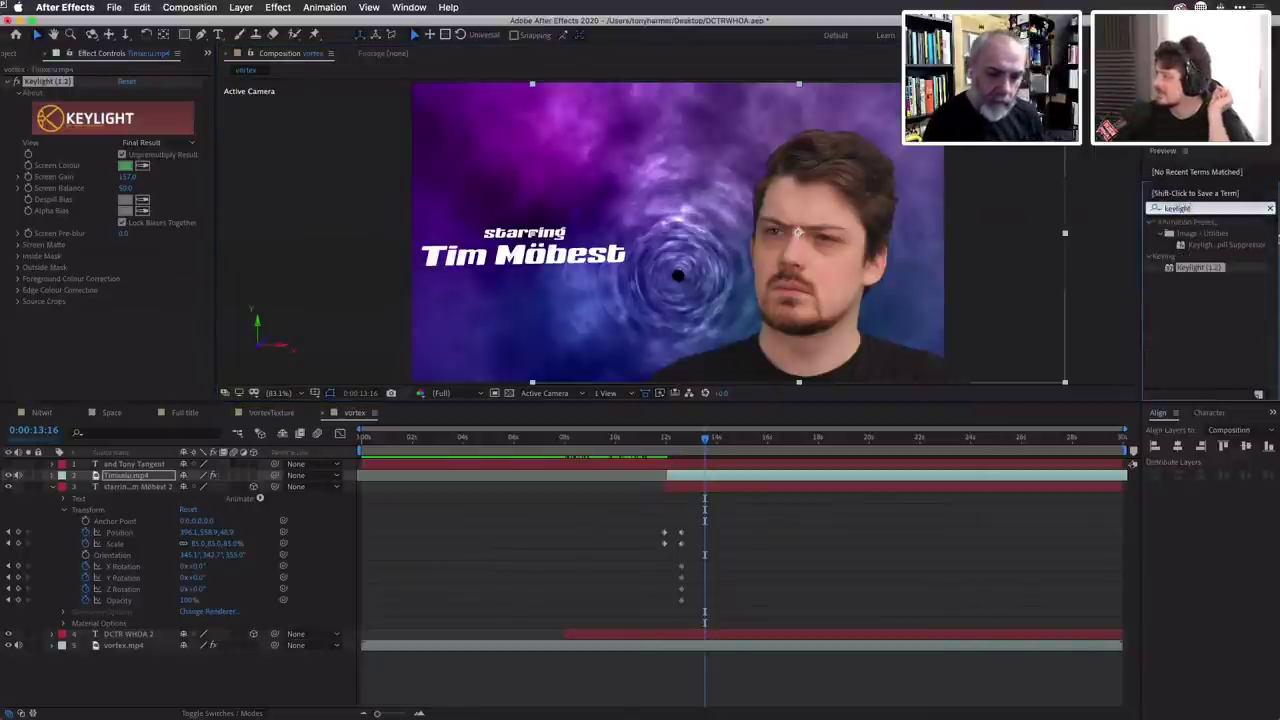
drag(1186, 246, 741, 254)
scroll(145, 310, down, 2)
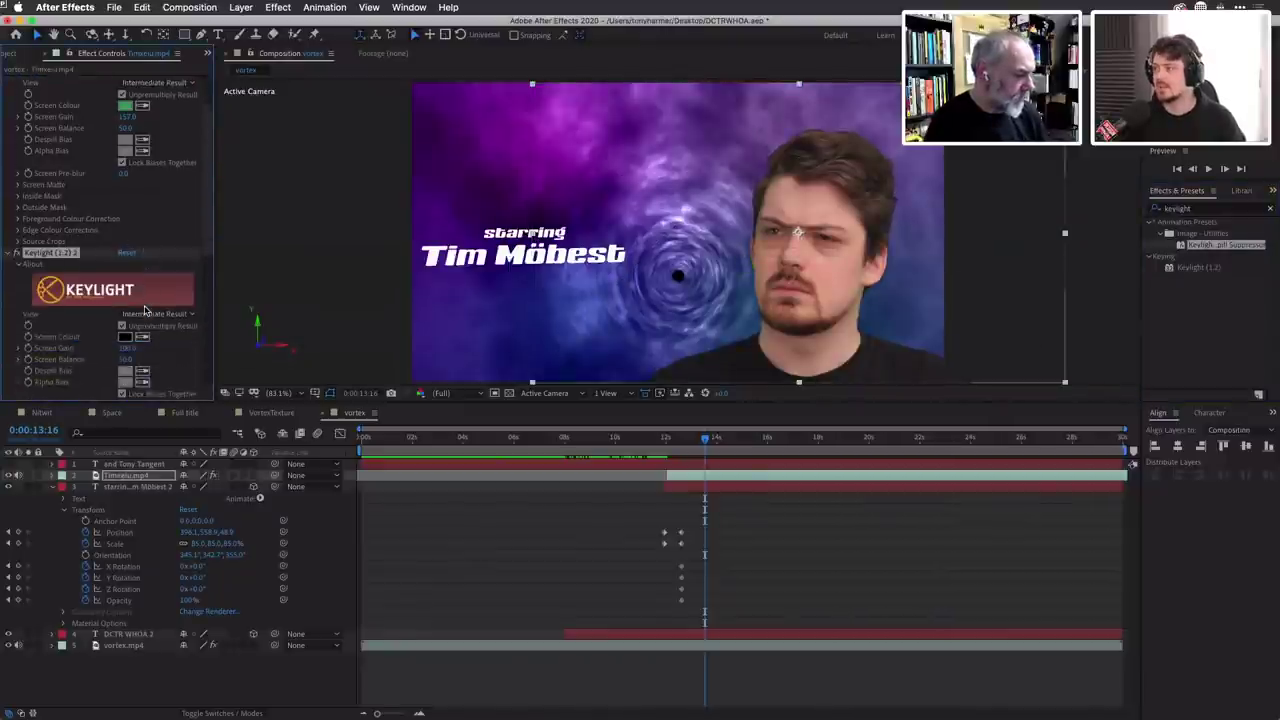
scroll(145, 310, down, 3)
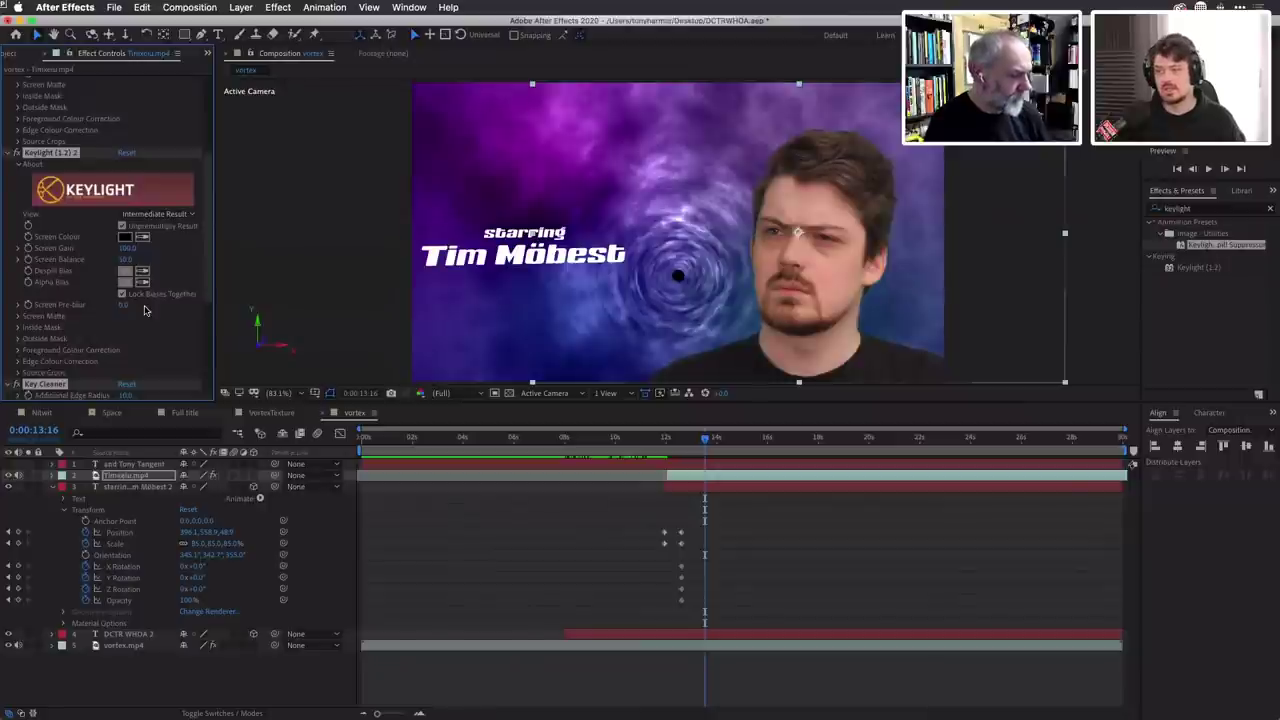
scroll(145, 310, down, 5)
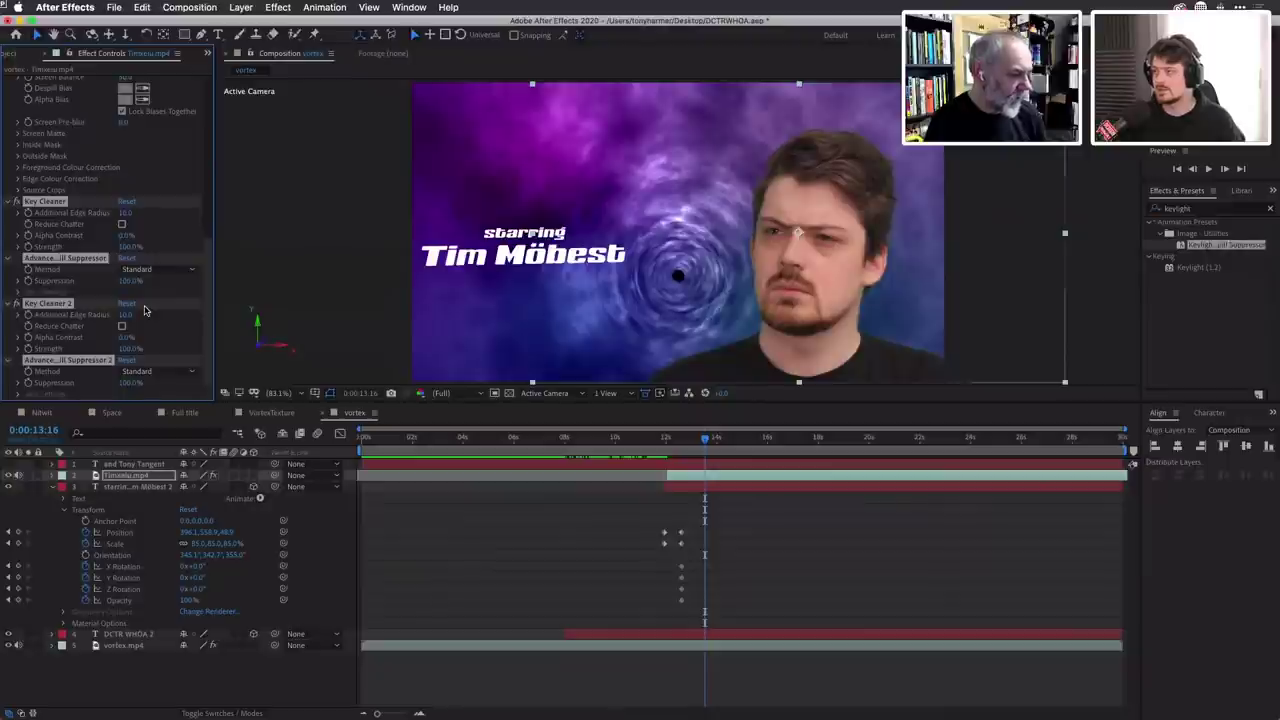
scroll(145, 310, up, 2)
scroll(145, 310, up, 6)
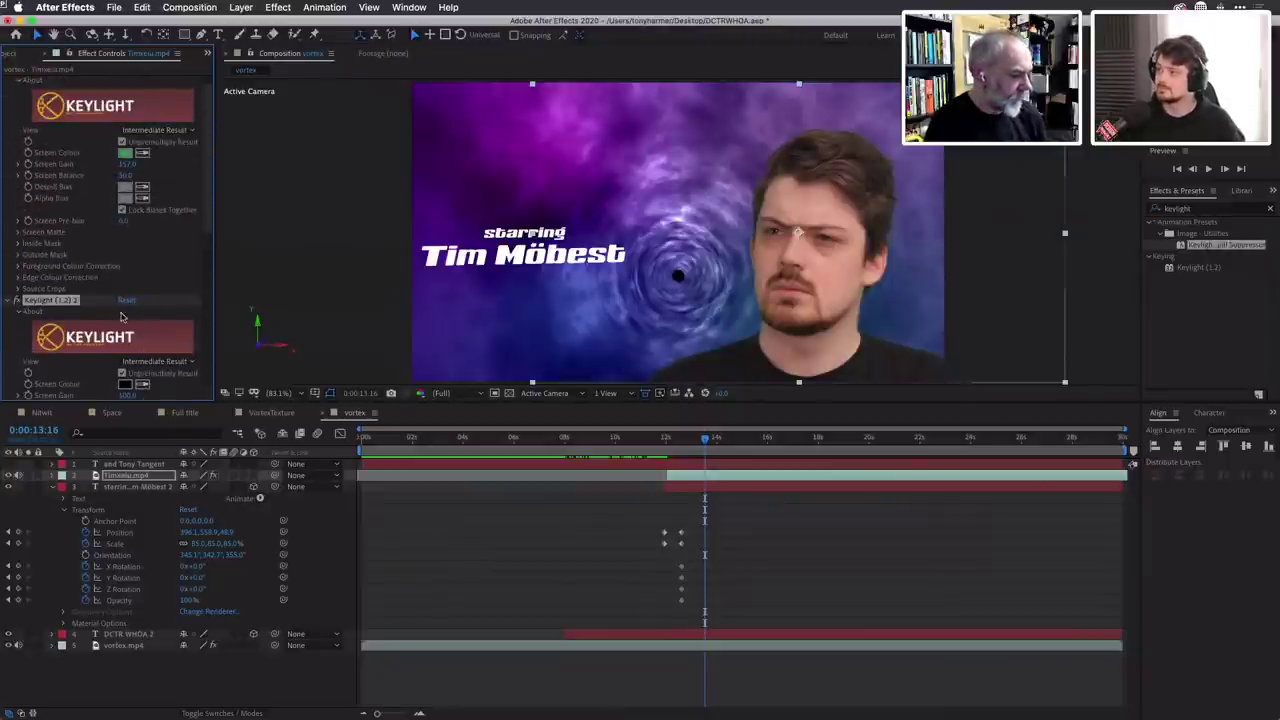
Delete the selected effects from the green-screen clip and undo back to the single original Keylight effect.
click(56, 300)
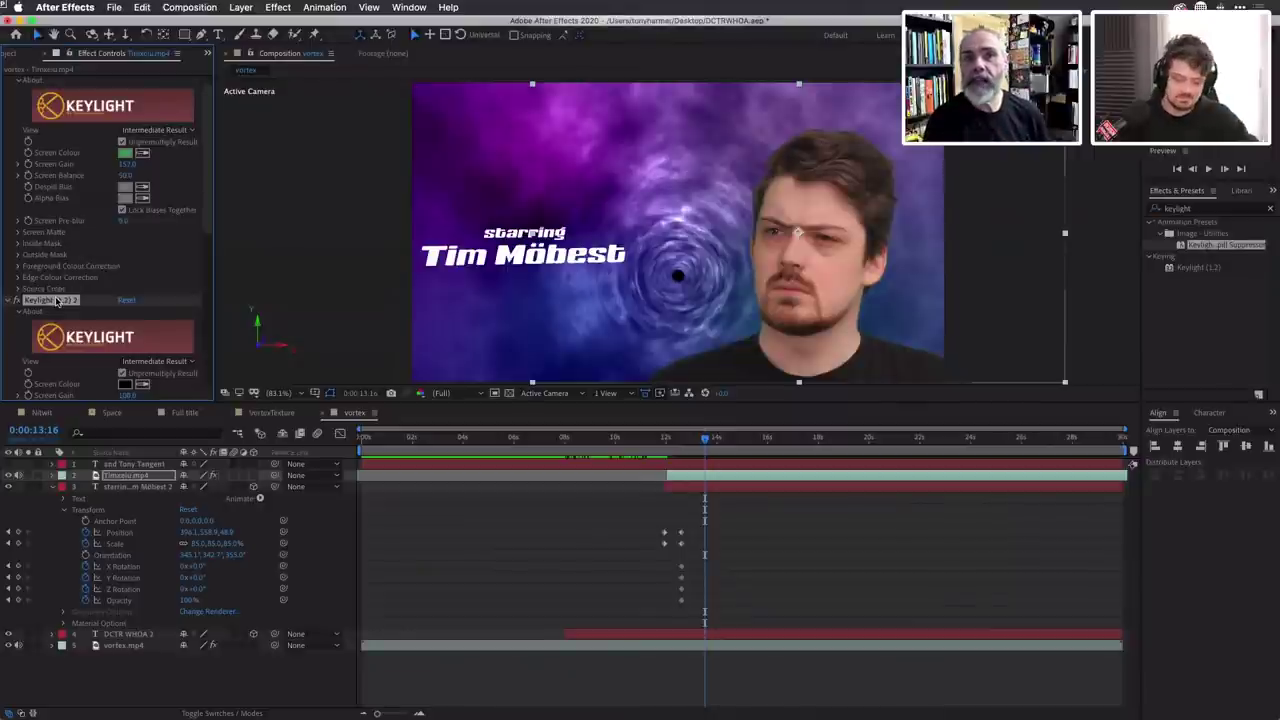
key(super+s)
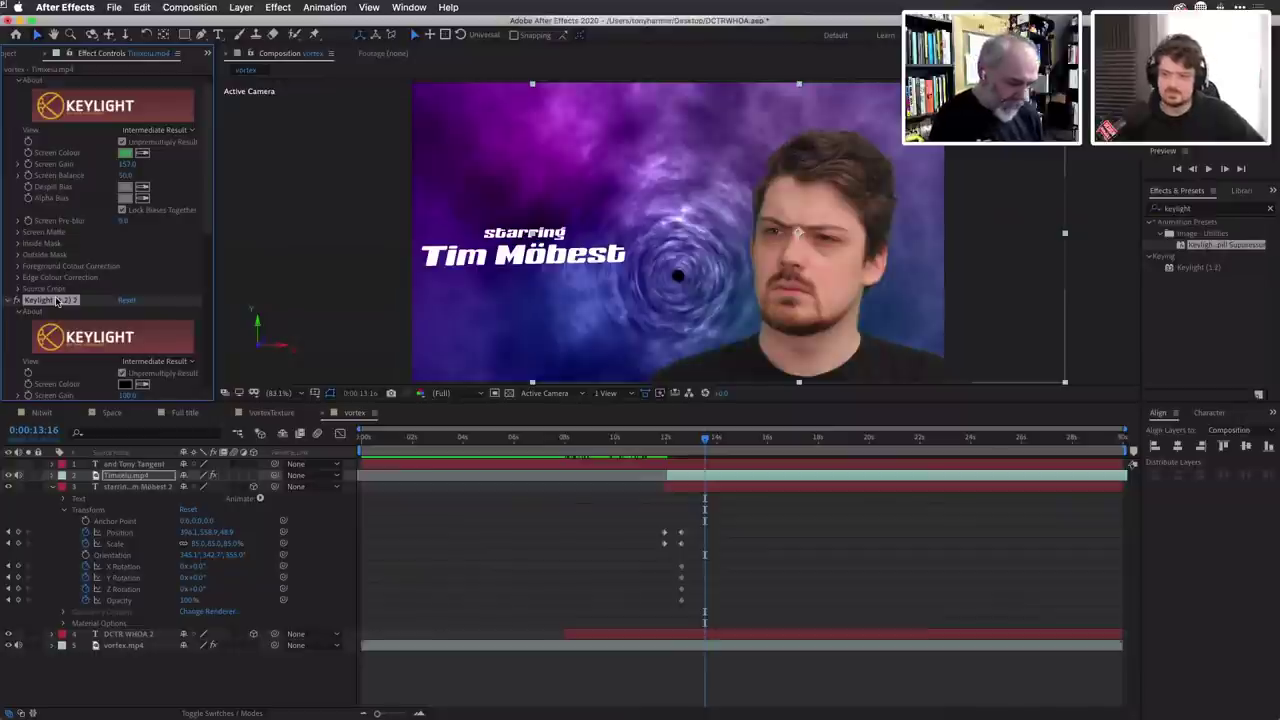
key(Delete)
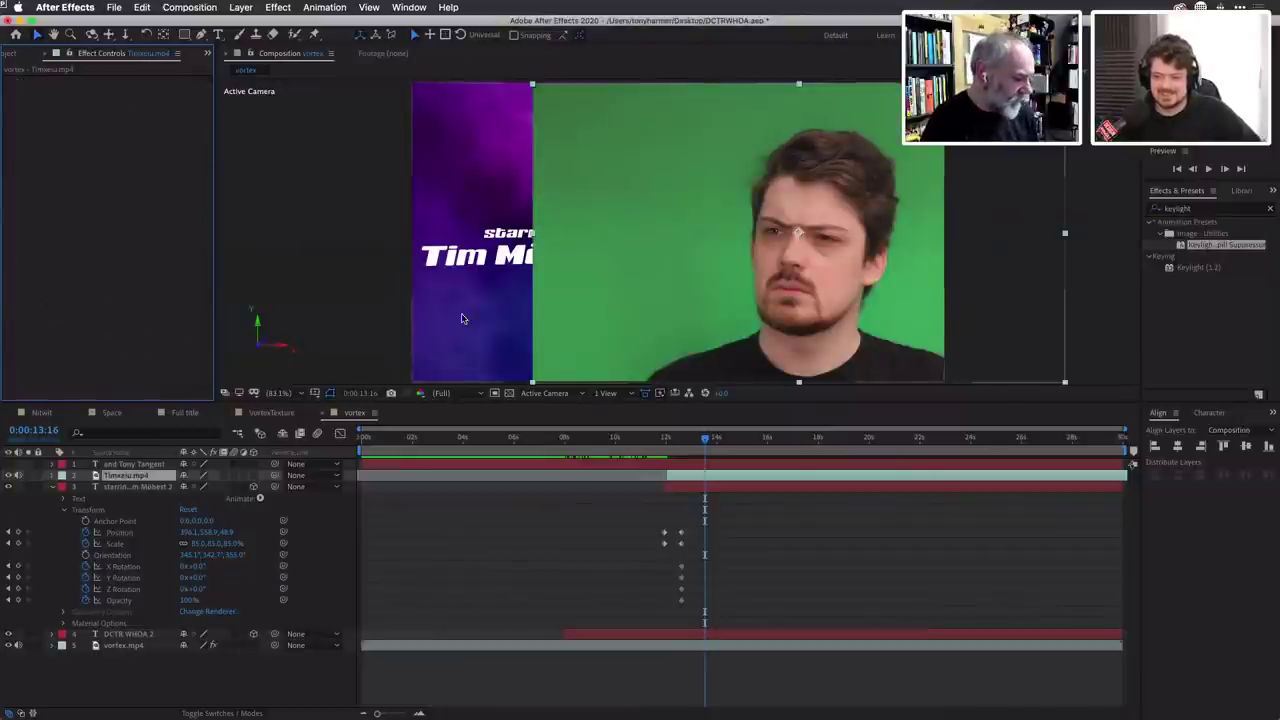
key(super+z)
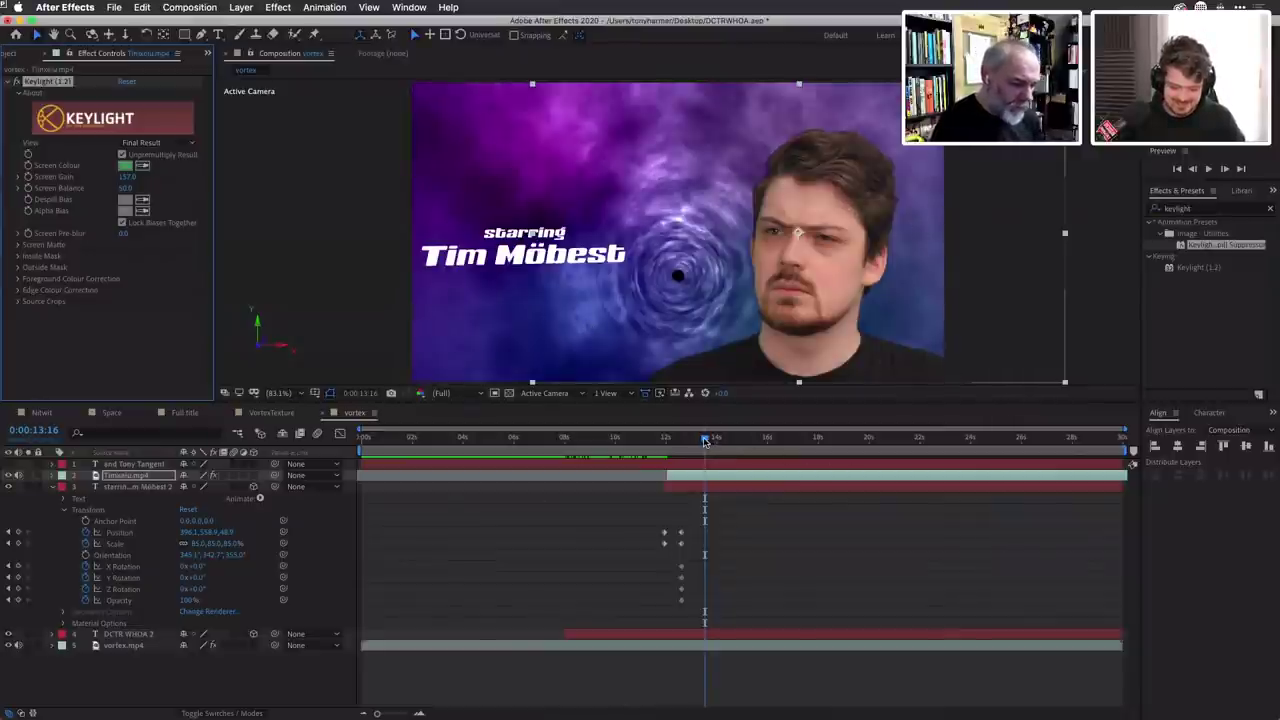
Split the green-screen clip at 0:00:15:16 and delete its later part.
drag(705, 440, 755, 485)
key(super+shift+d)
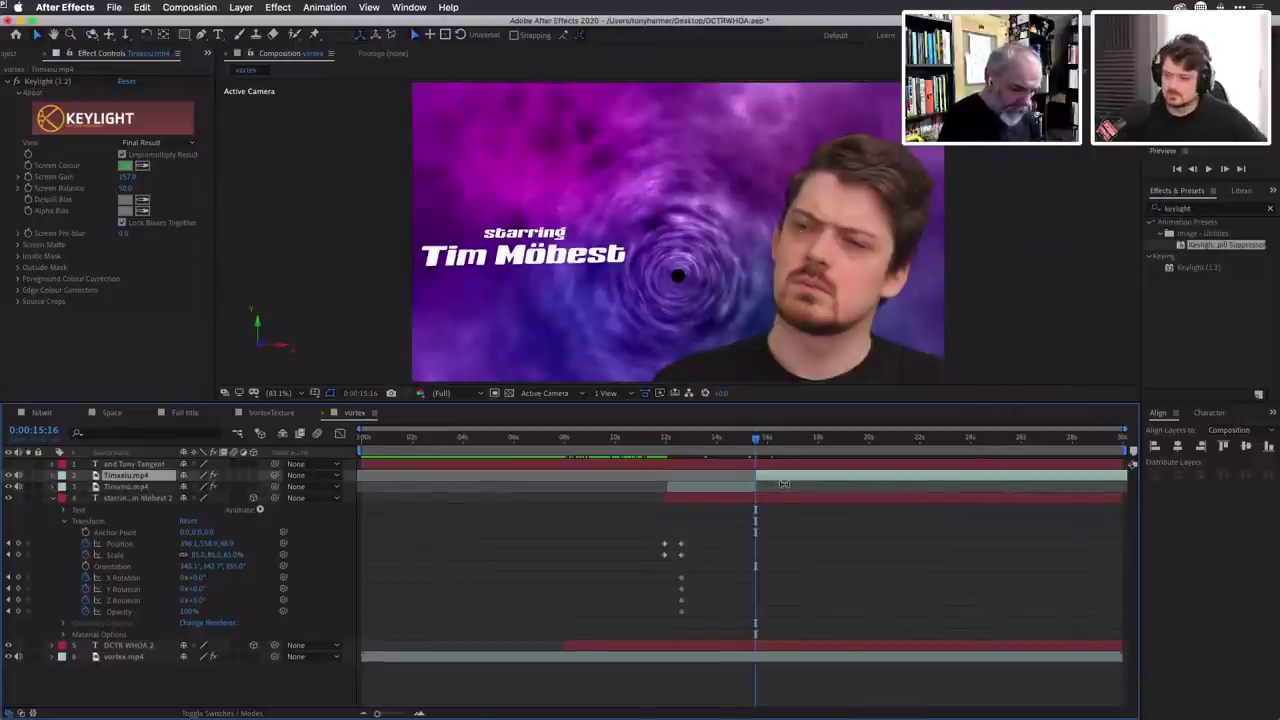
key(Delete)
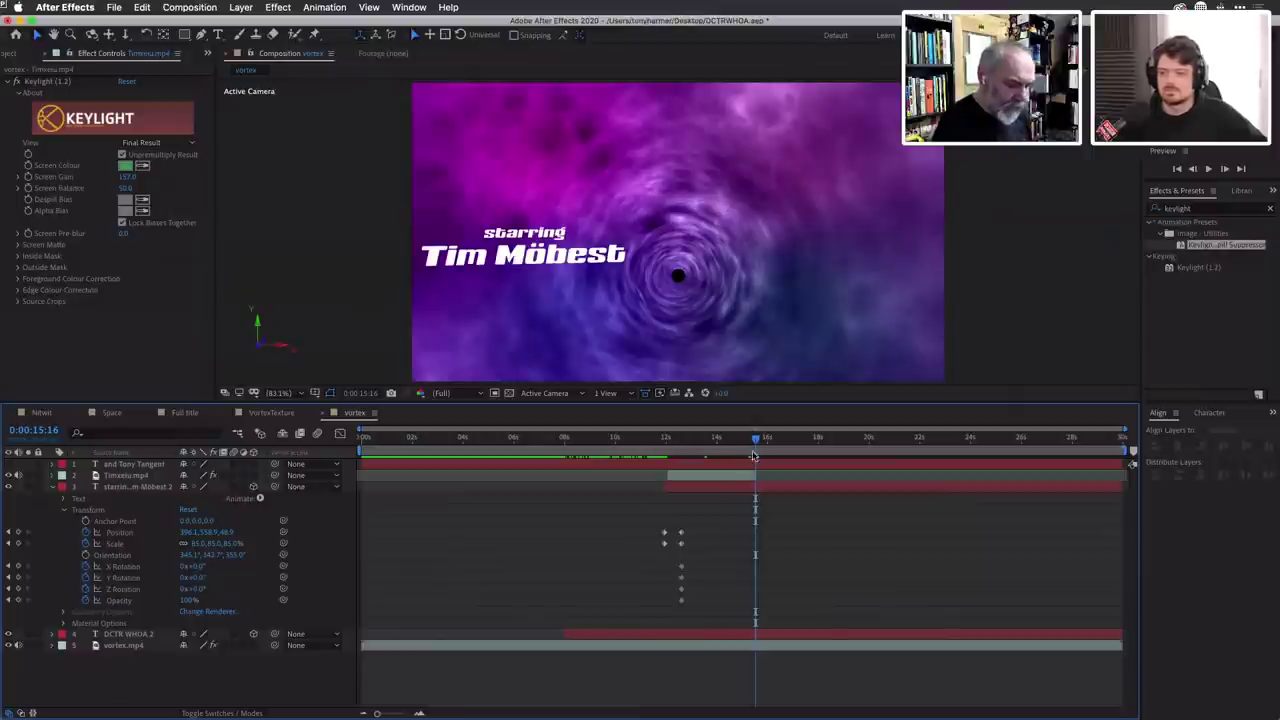
drag(755, 437, 679, 449)
click(685, 479)
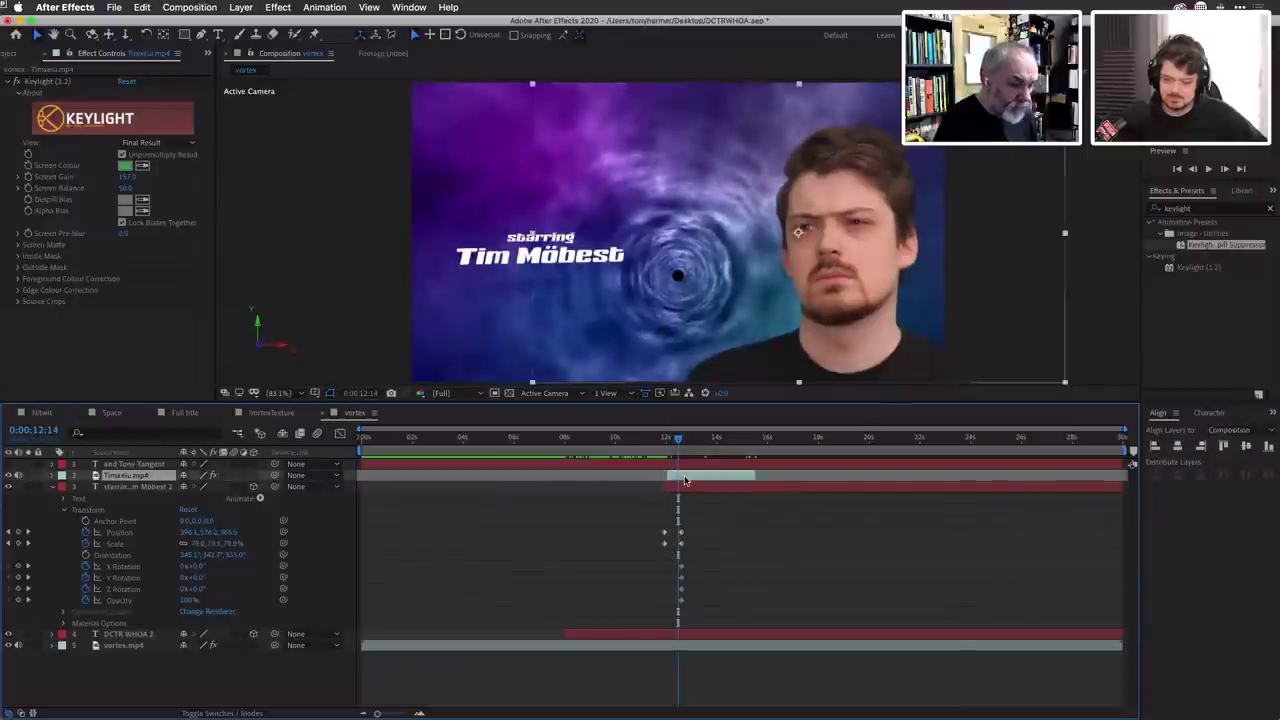
key(super+t)
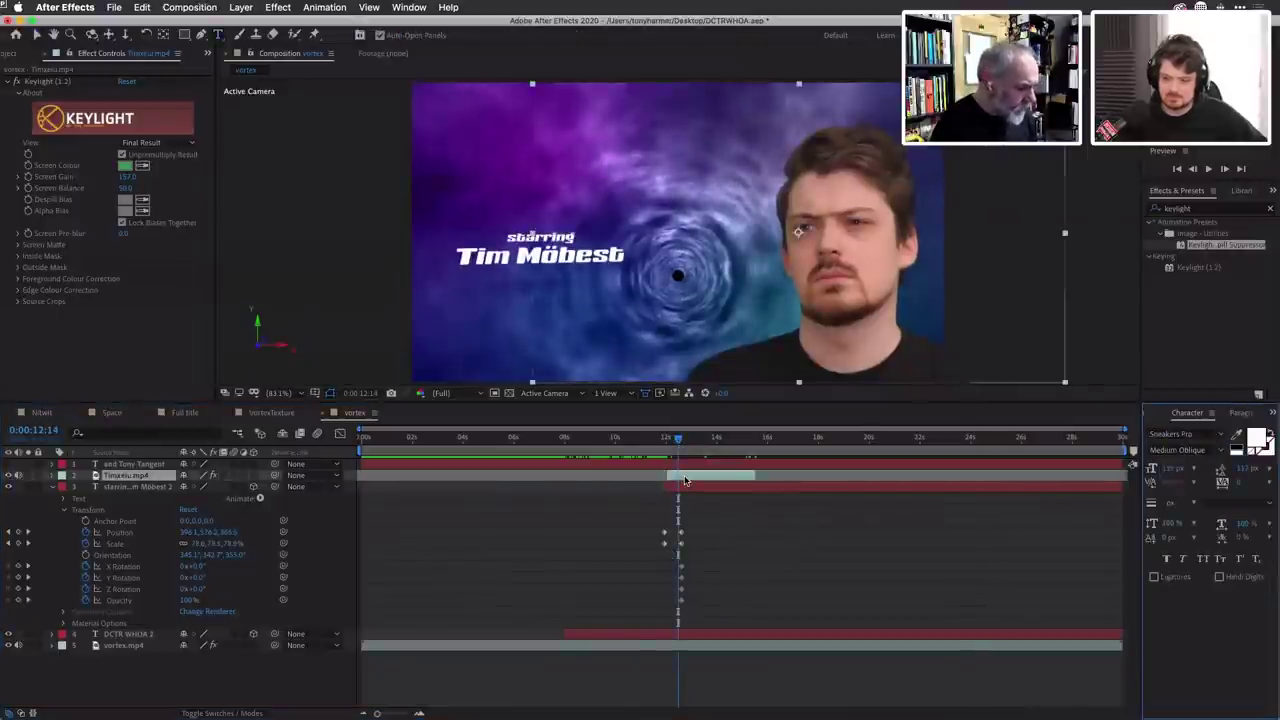
click(755, 437)
key(super+shift+d)
key(t)
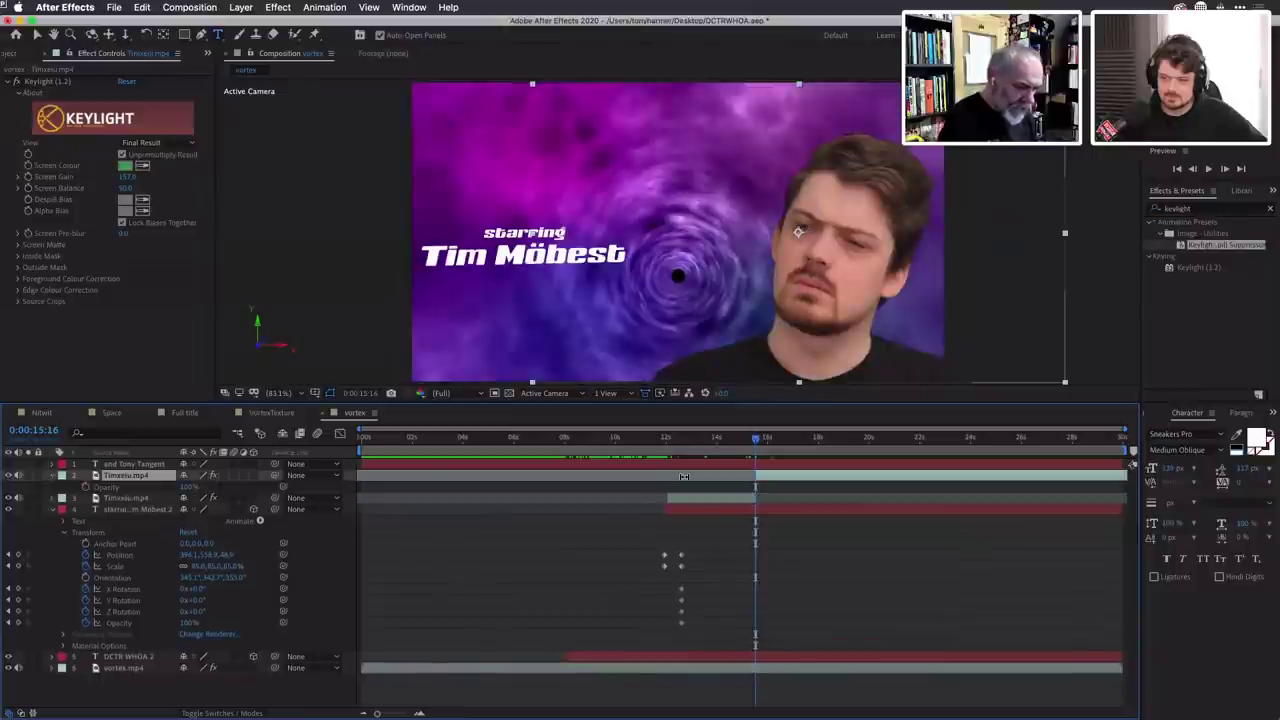
click(112, 487)
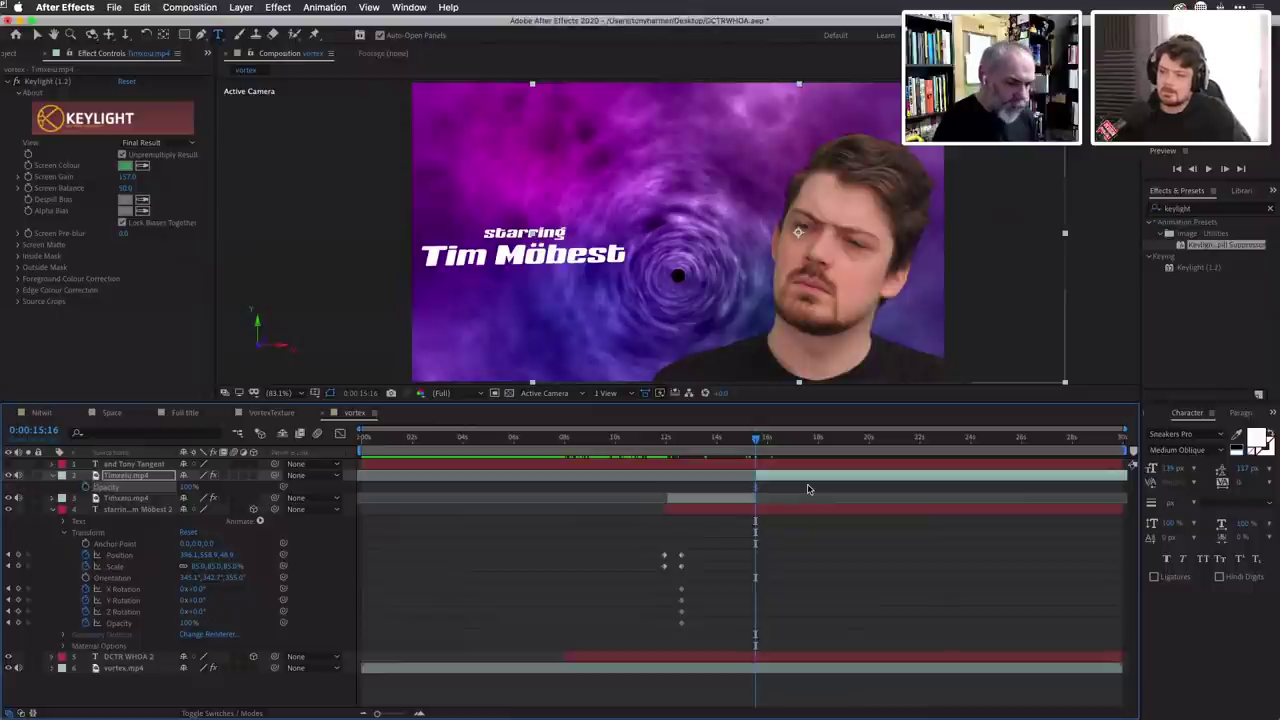
key(Delete)
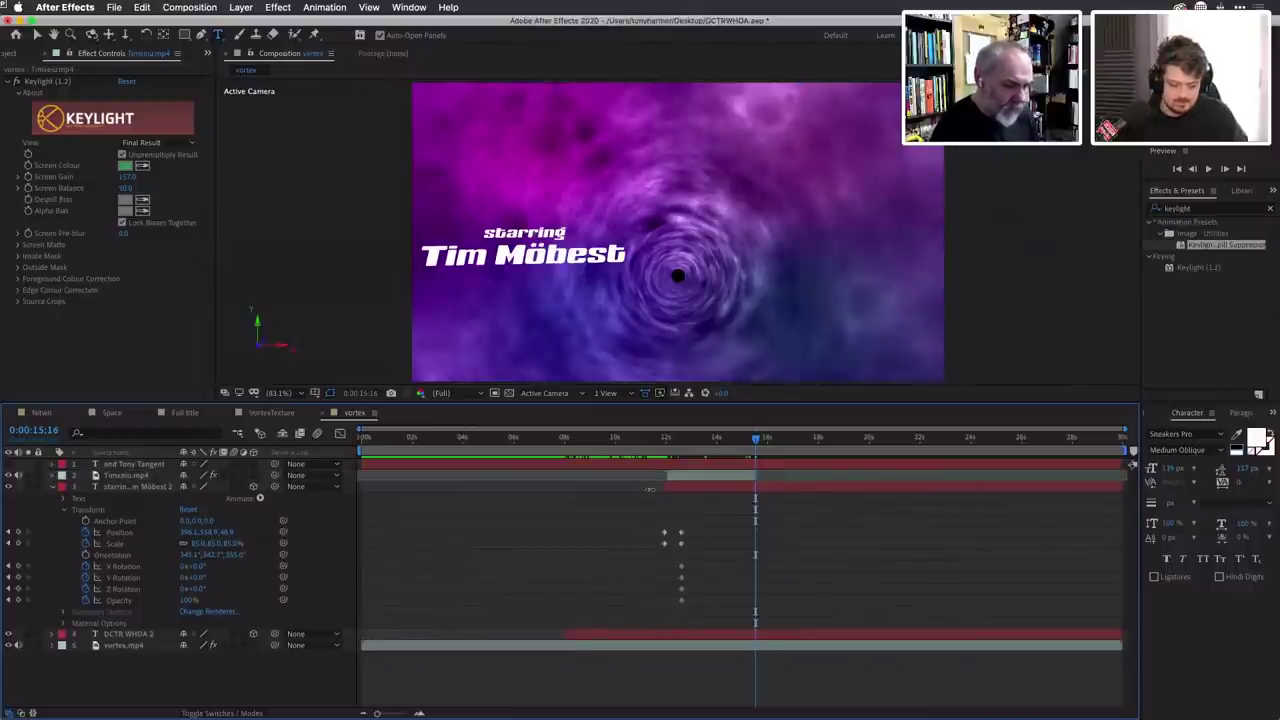
Fade in the green-screen clip with Opacity keyframes of 0% at 0:00:12:02 and 100% at 0:00:12:14, and save the project.
drag(757, 438, 678, 451)
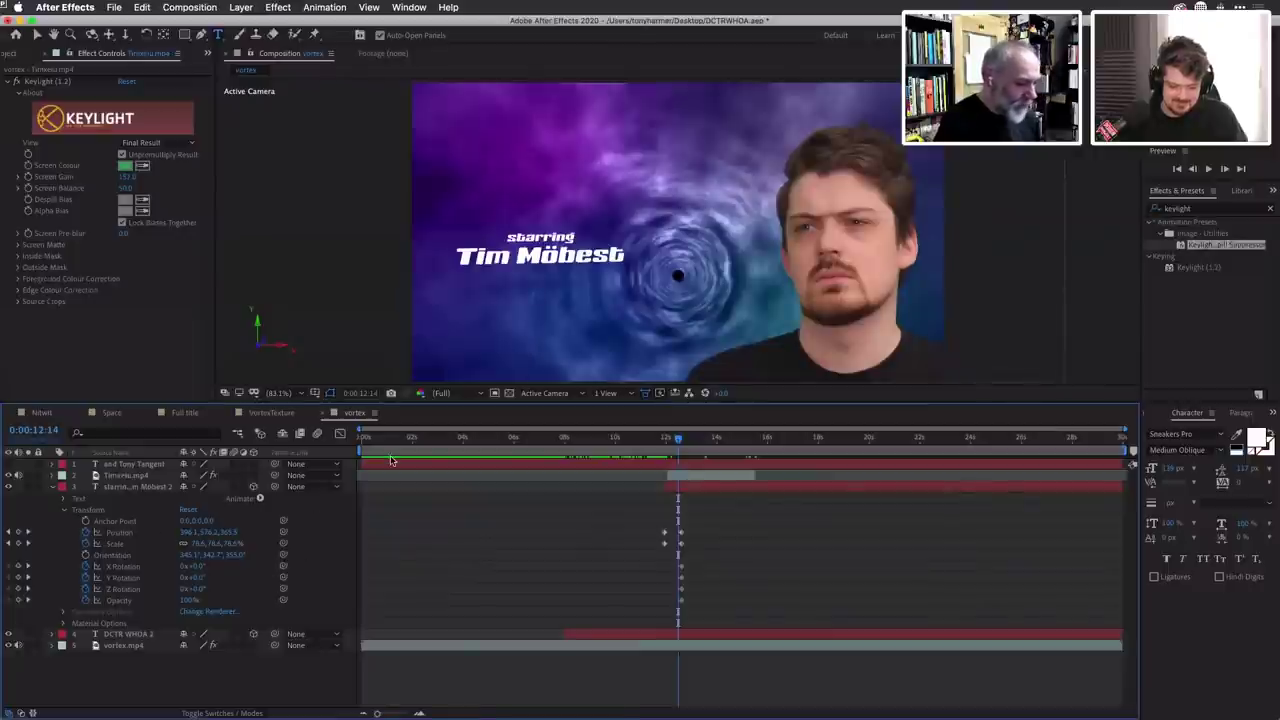
click(156, 477)
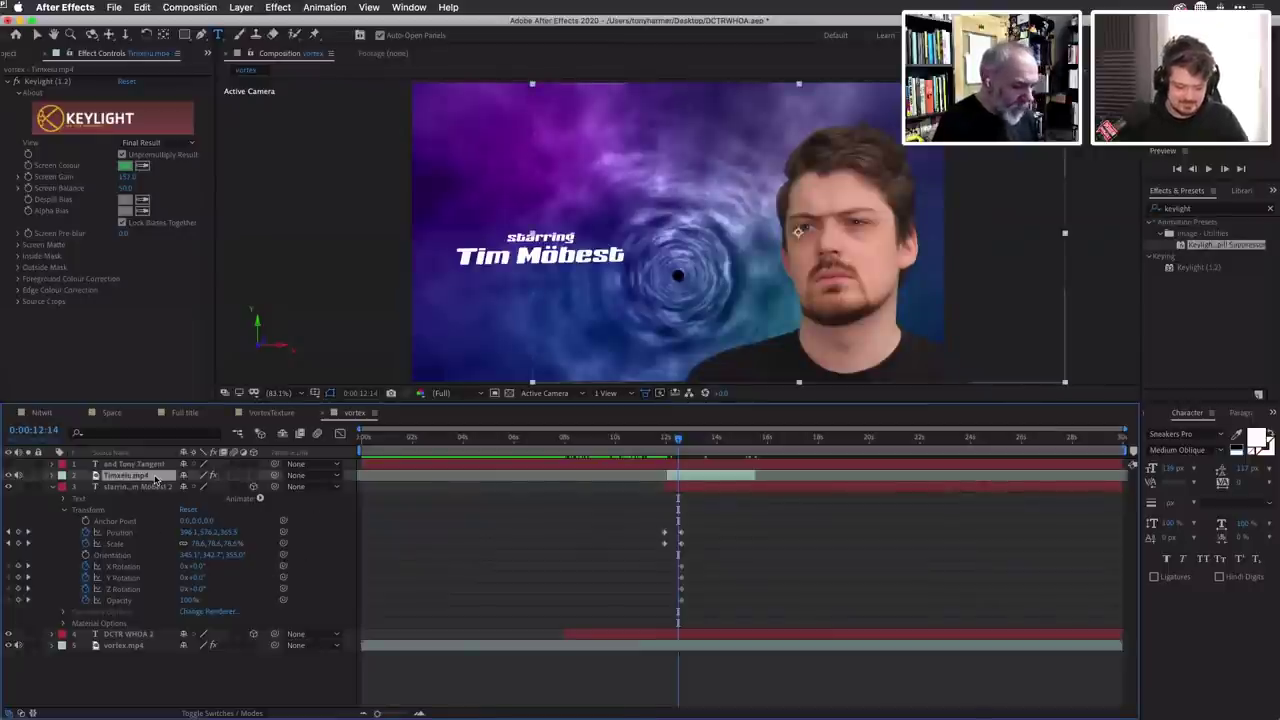
key(t)
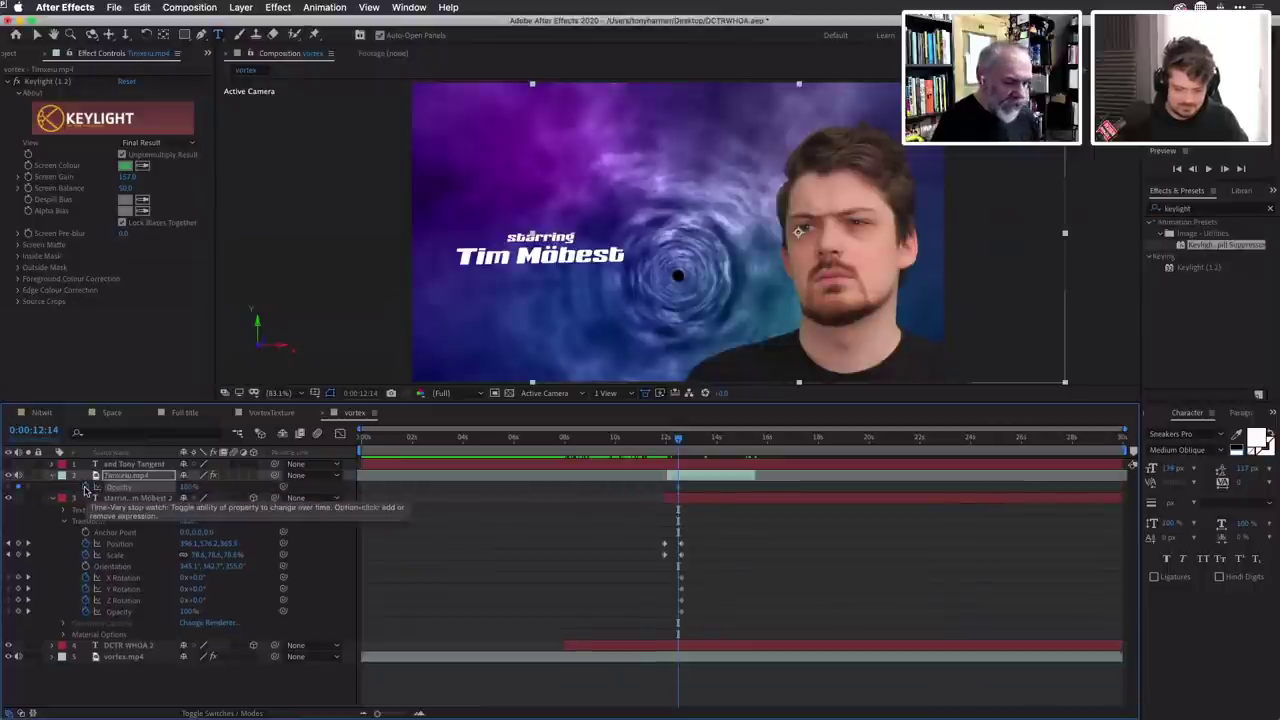
key(j)
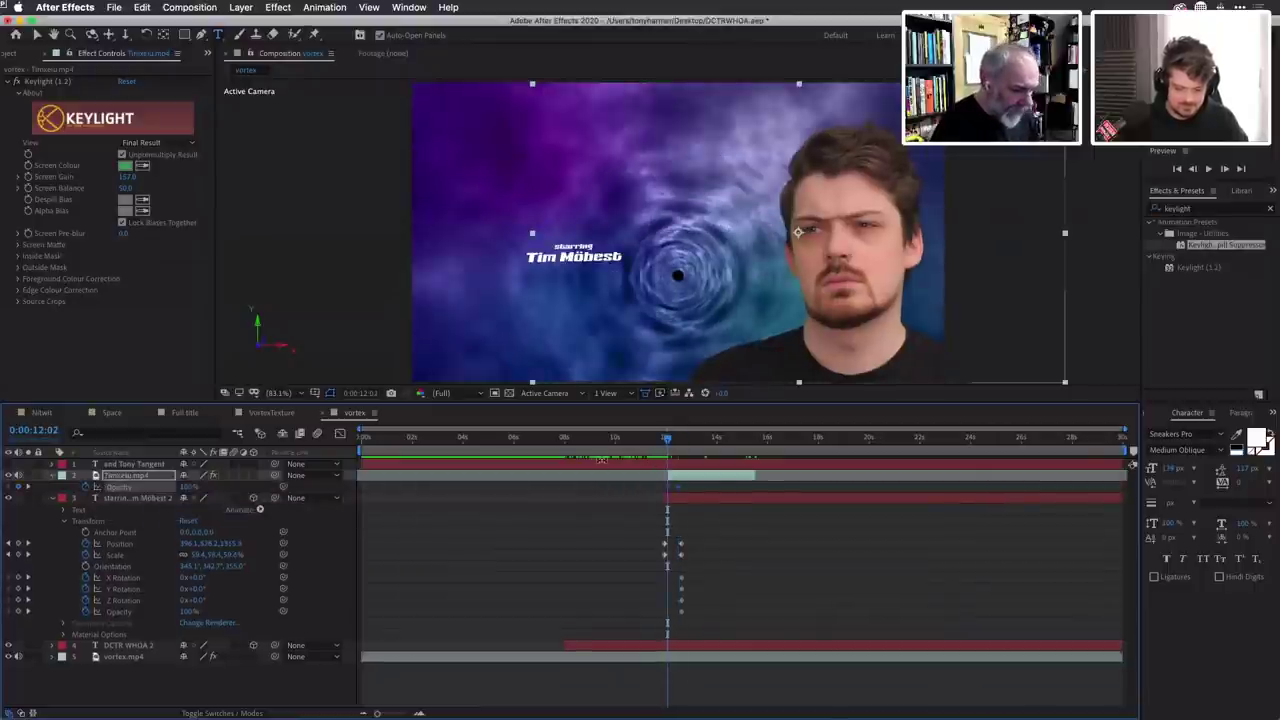
click(188, 487)
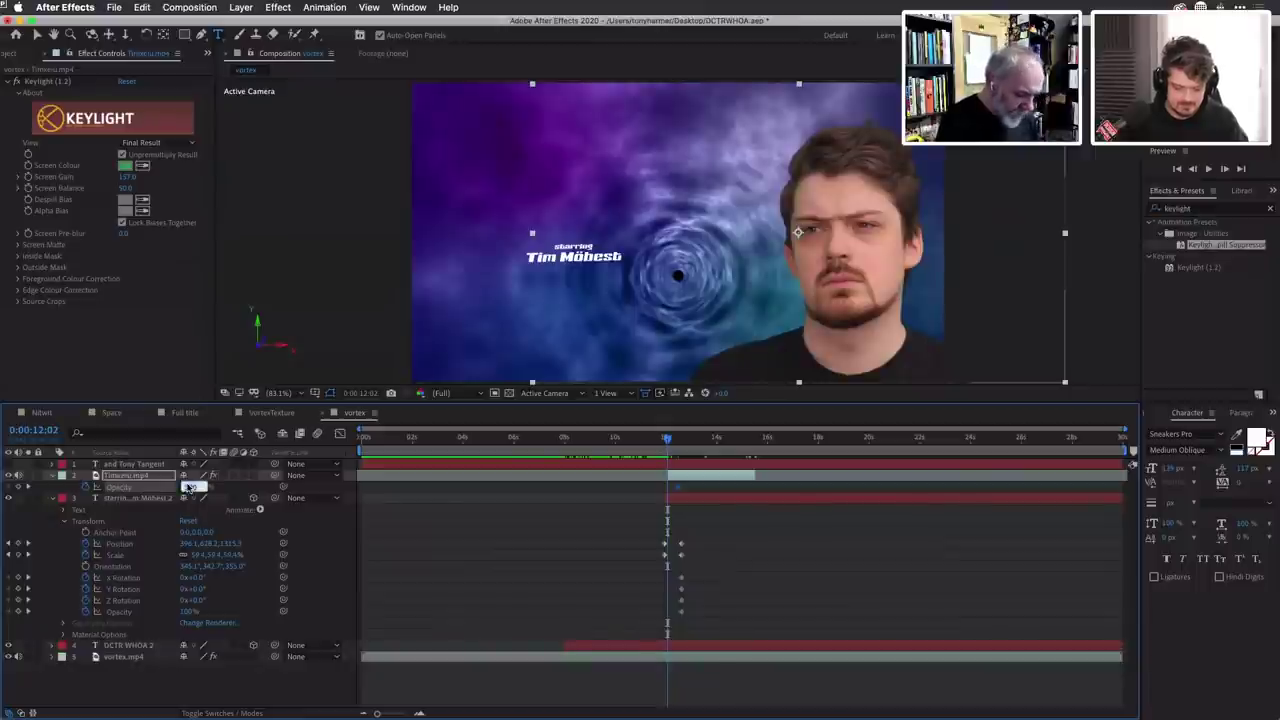
text(0)
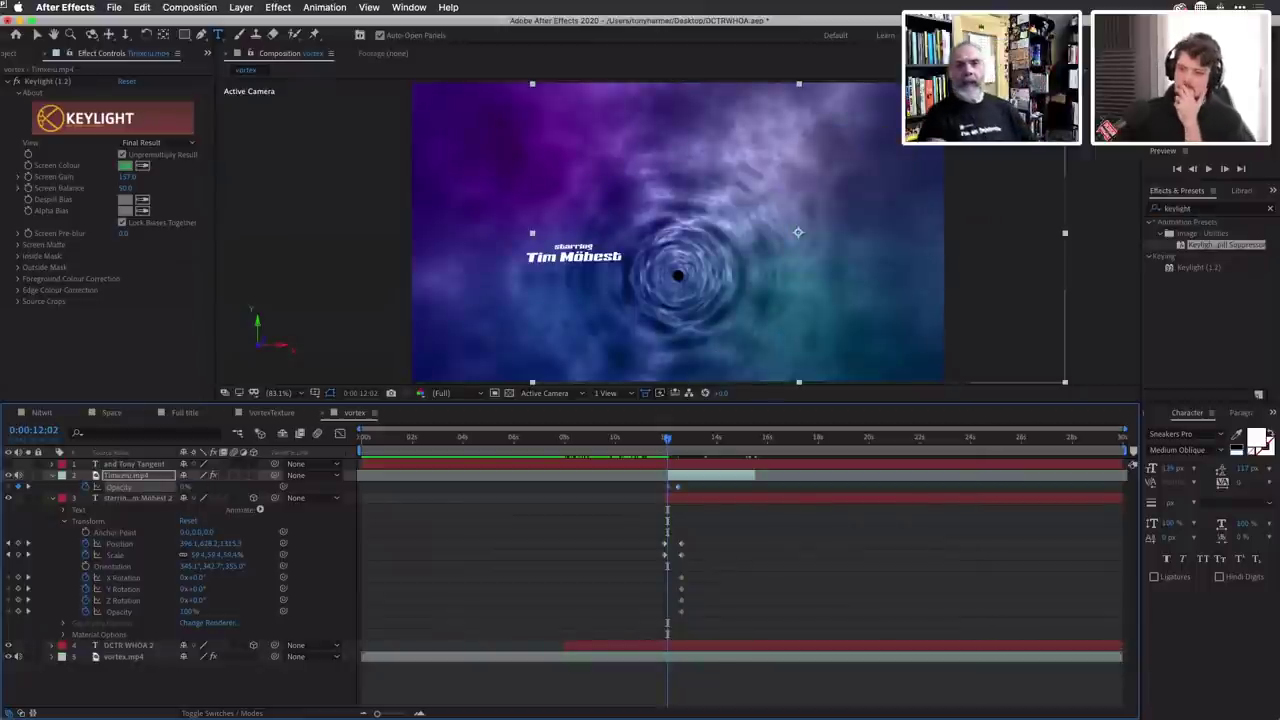
key(super+s)
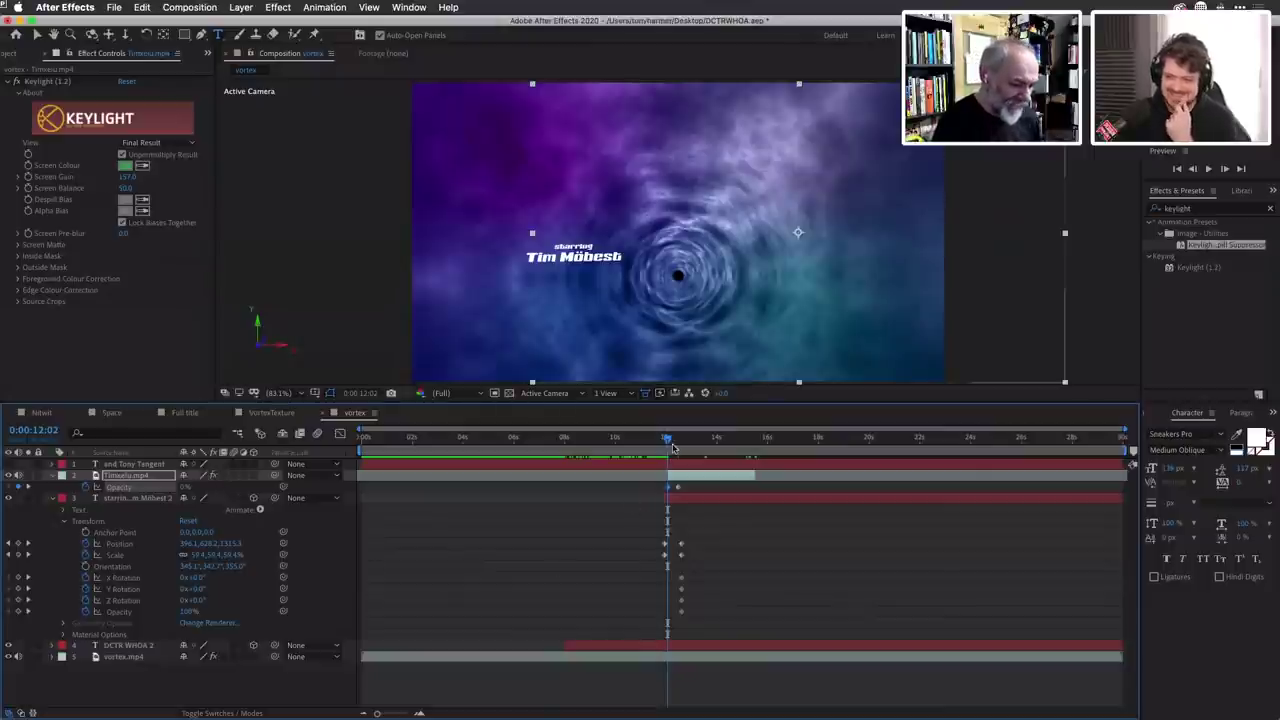
Copy the green-screen clip's two fade-in Opacity keyframes and paste them at 0:00:14:17.
drag(667, 441, 680, 441)
drag(691, 484, 661, 494)
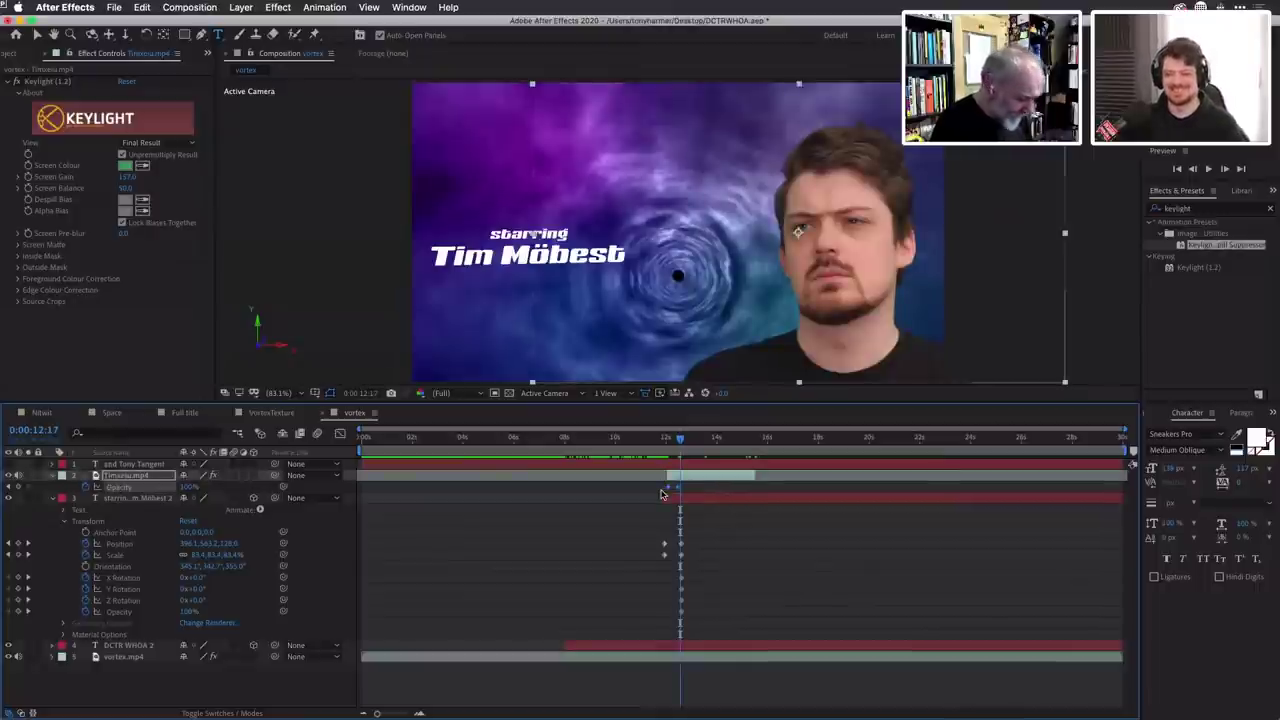
drag(681, 442, 731, 441)
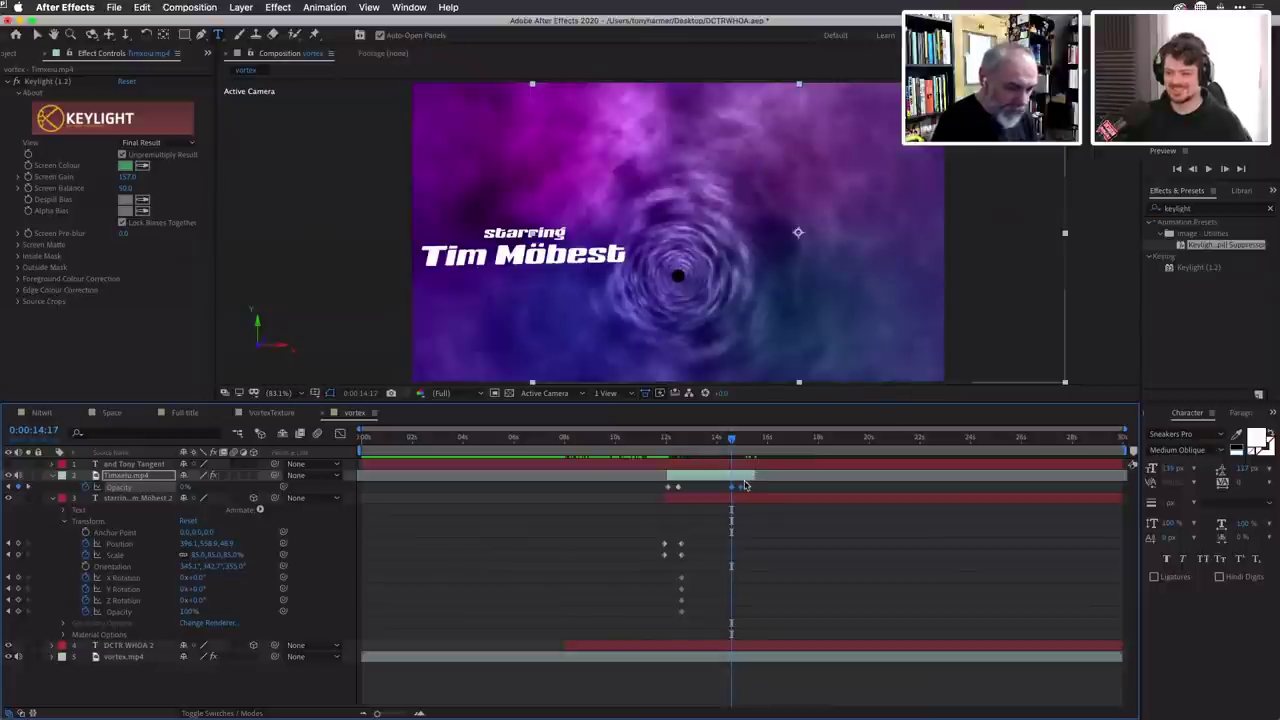
Time-reverse the pasted Opacity keyframes and slide them to the end of the green-screen clip as a fade-out.
right_click(741, 489)
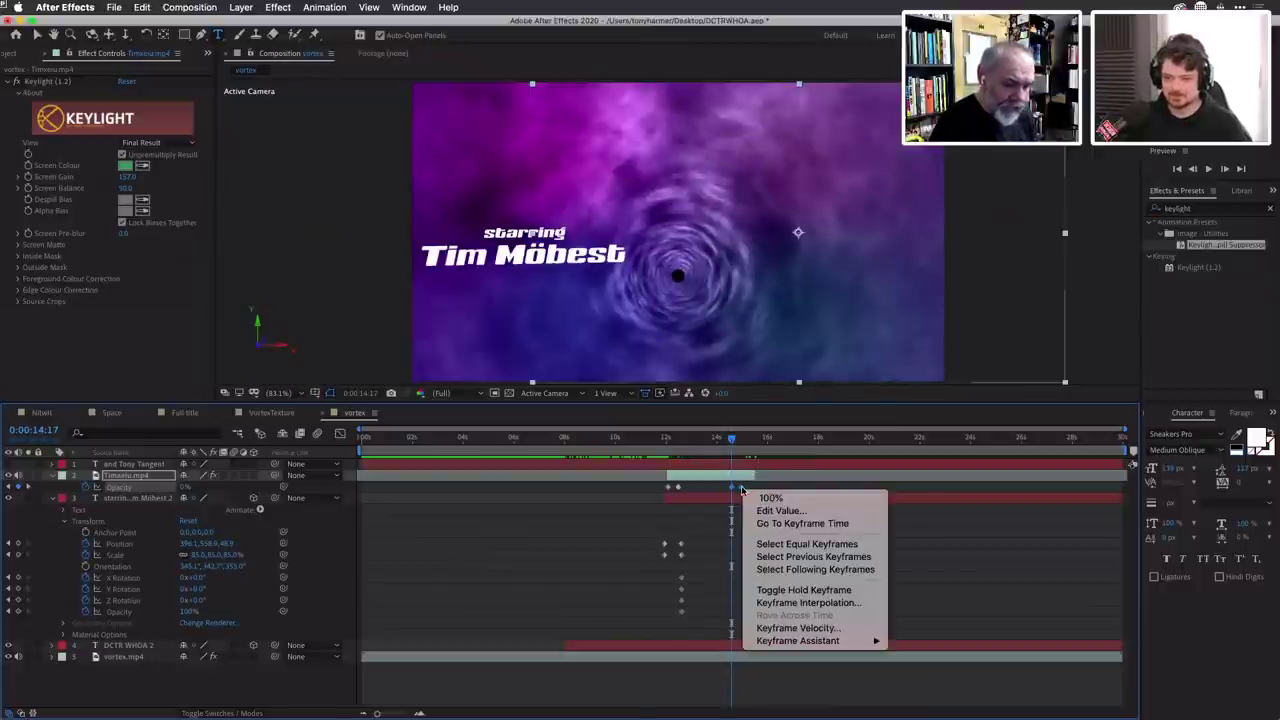
mouse_move(820, 645)
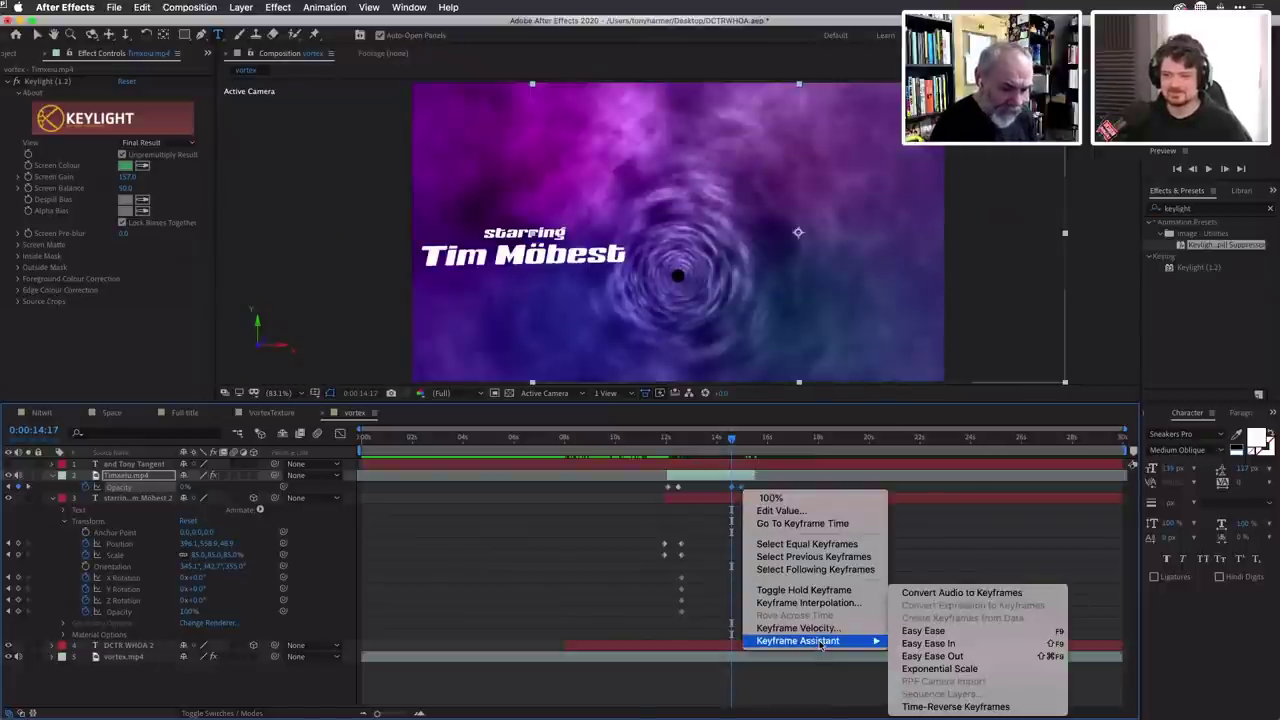
click(955, 706)
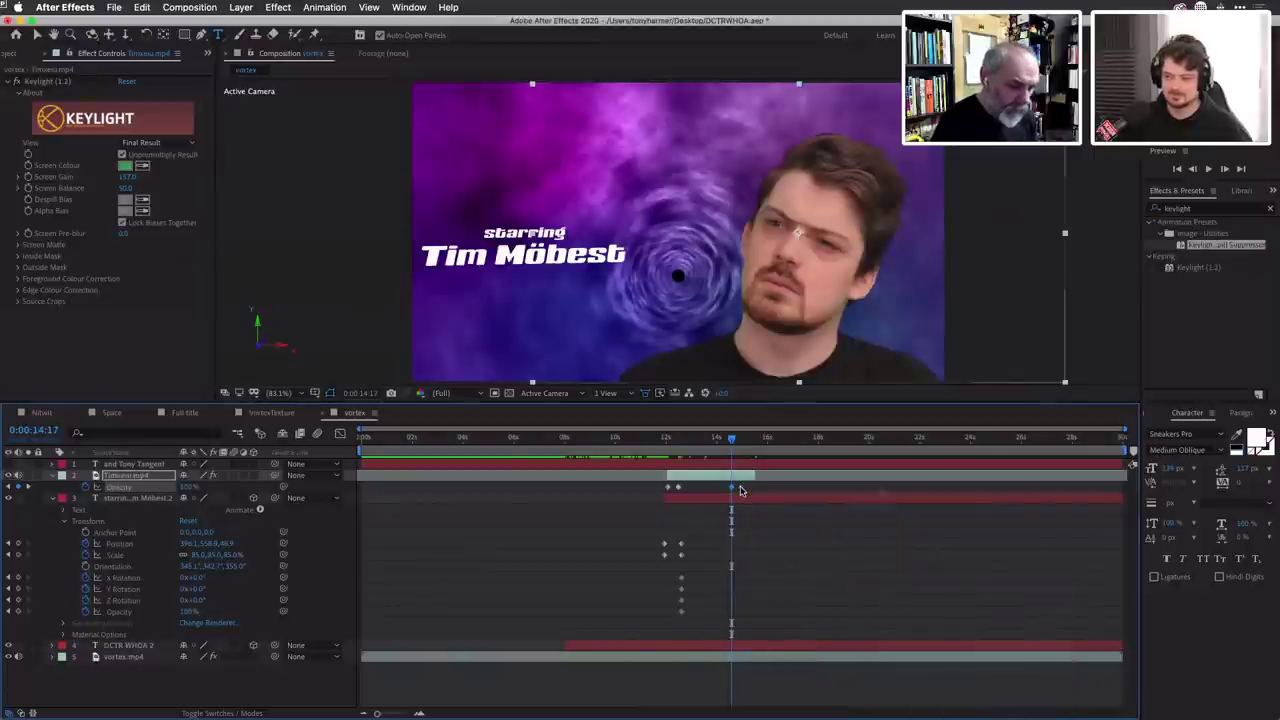
drag(744, 490, 753, 489)
Try to reuse the starring credit's entrance keyframes as an exit by copying them to 0:00:14:10 and time-reversing them.
mouse_move(731, 442)
mouse_down()
mouse_move(756, 447)
mouse_move(714, 445)
mouse_up()
drag(644, 540, 690, 626)
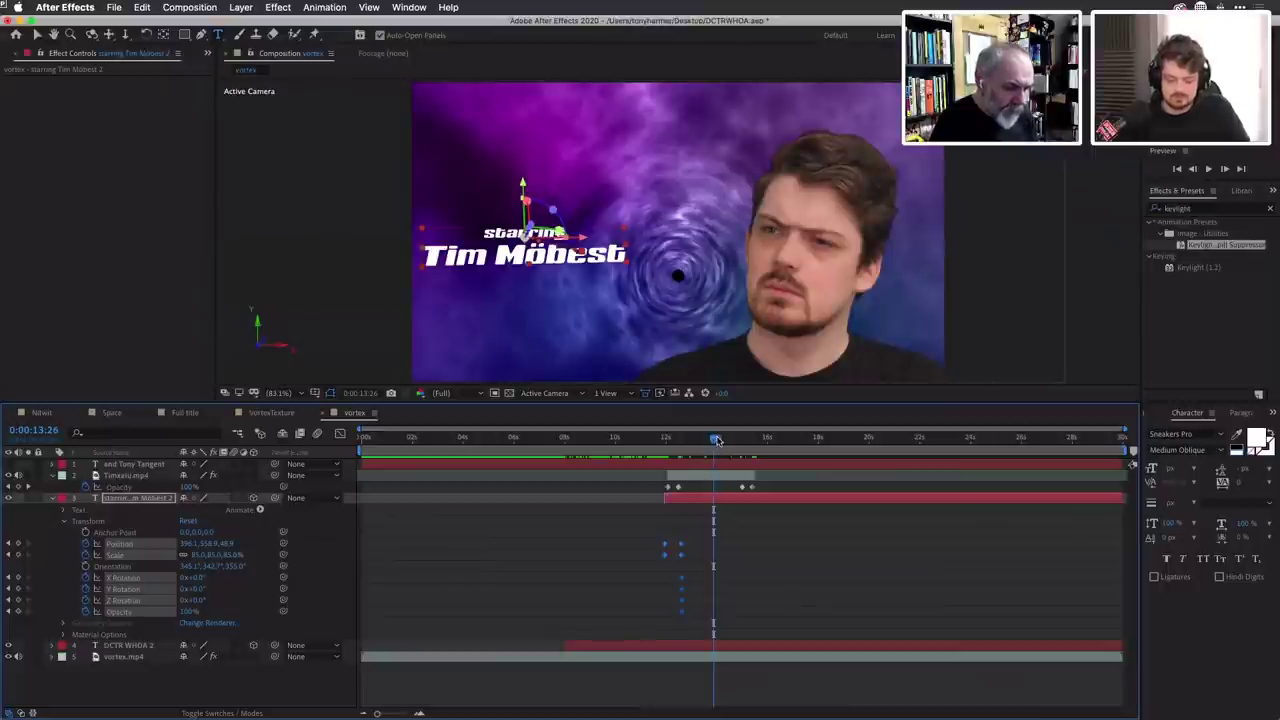
drag(712, 444, 725, 440)
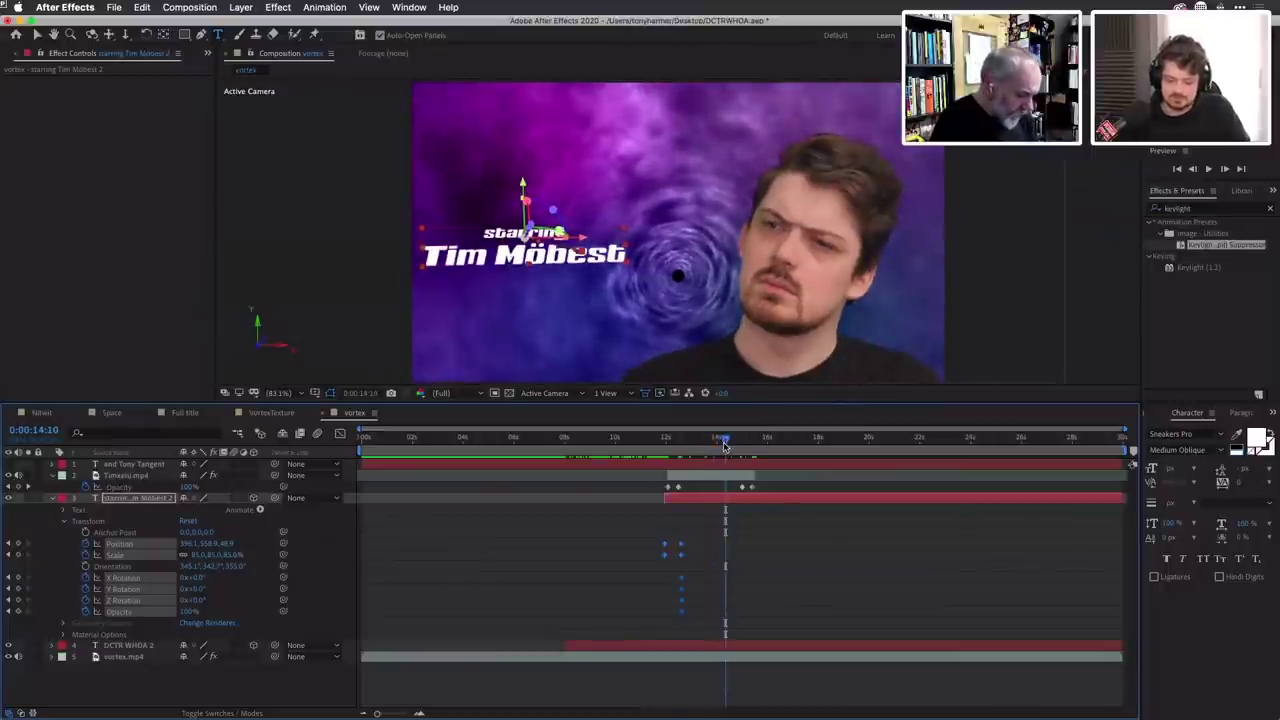
key(cmd+v)
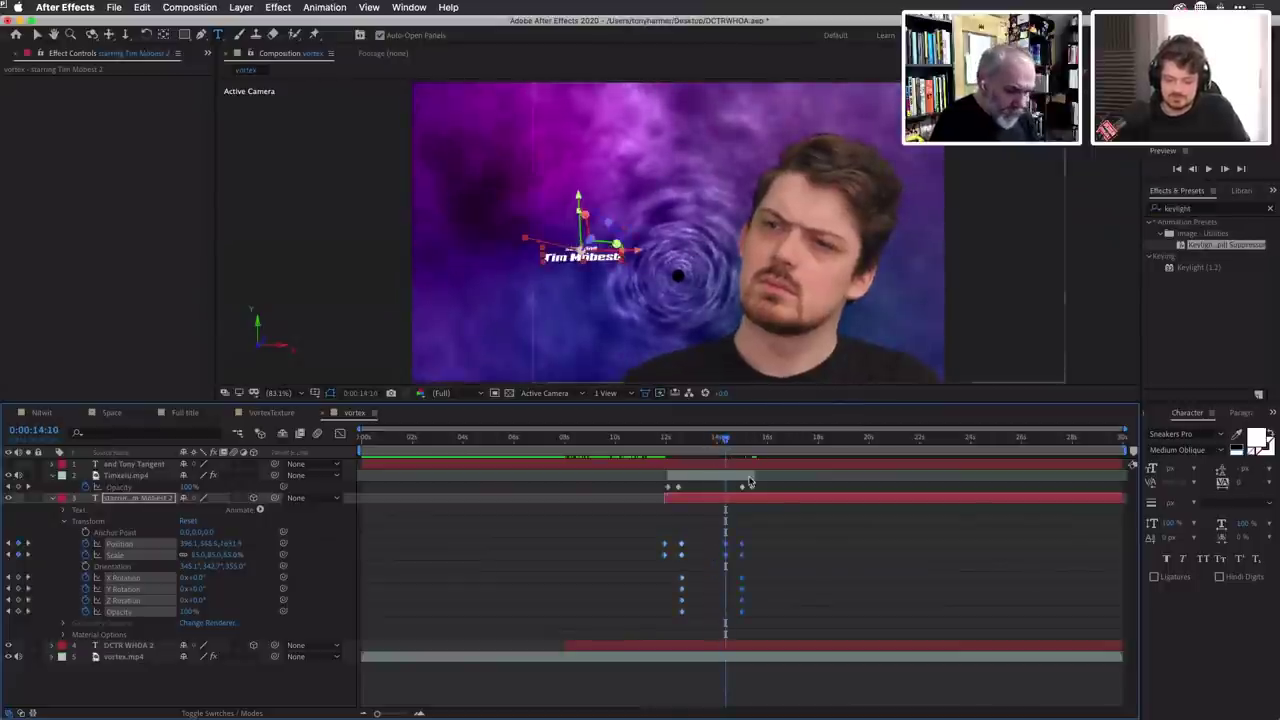
right_click(742, 547)
mouse_move(805, 700)
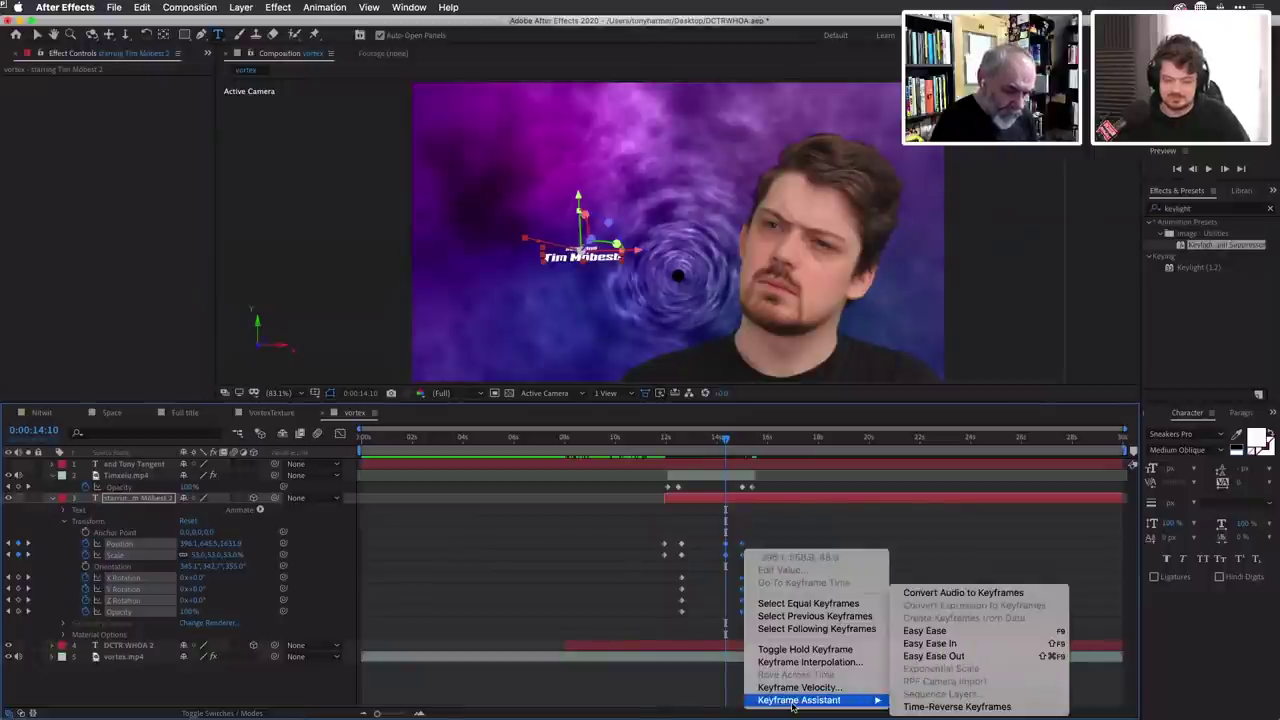
click(921, 707)
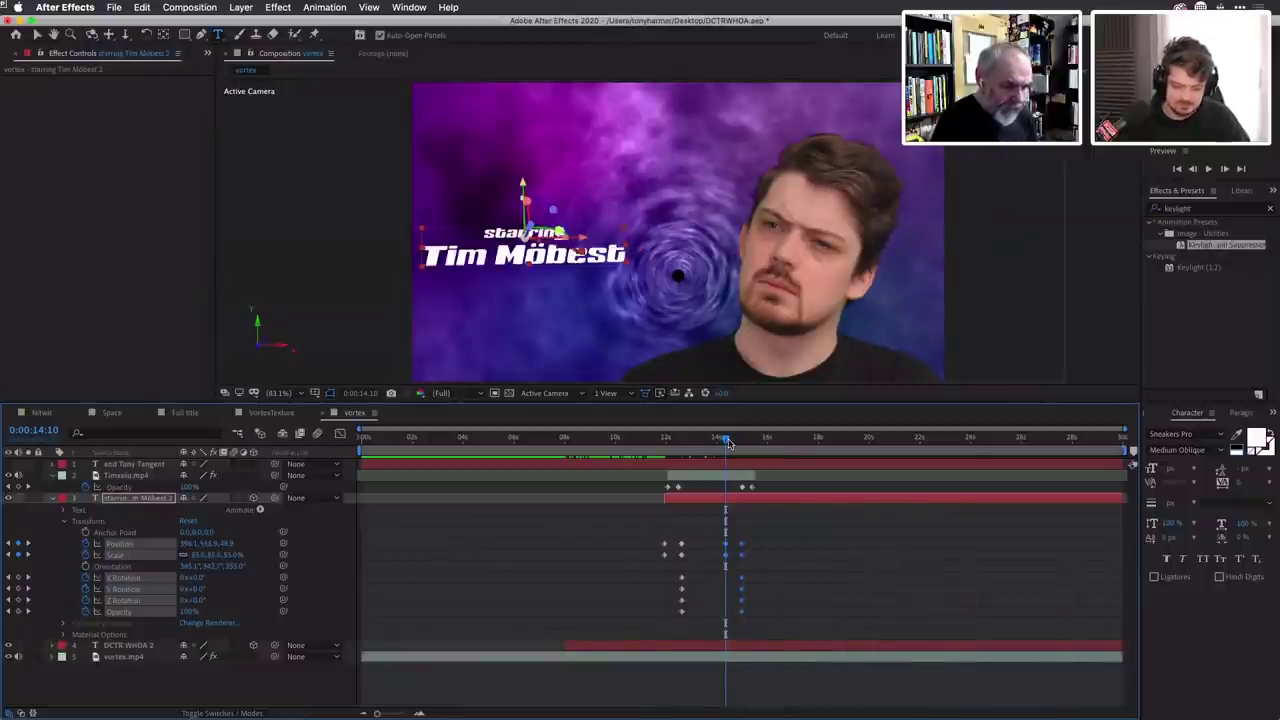
mouse_move(716, 442)
mouse_down()
mouse_move(759, 459)
mouse_move(692, 455)
mouse_move(704, 455)
mouse_up()
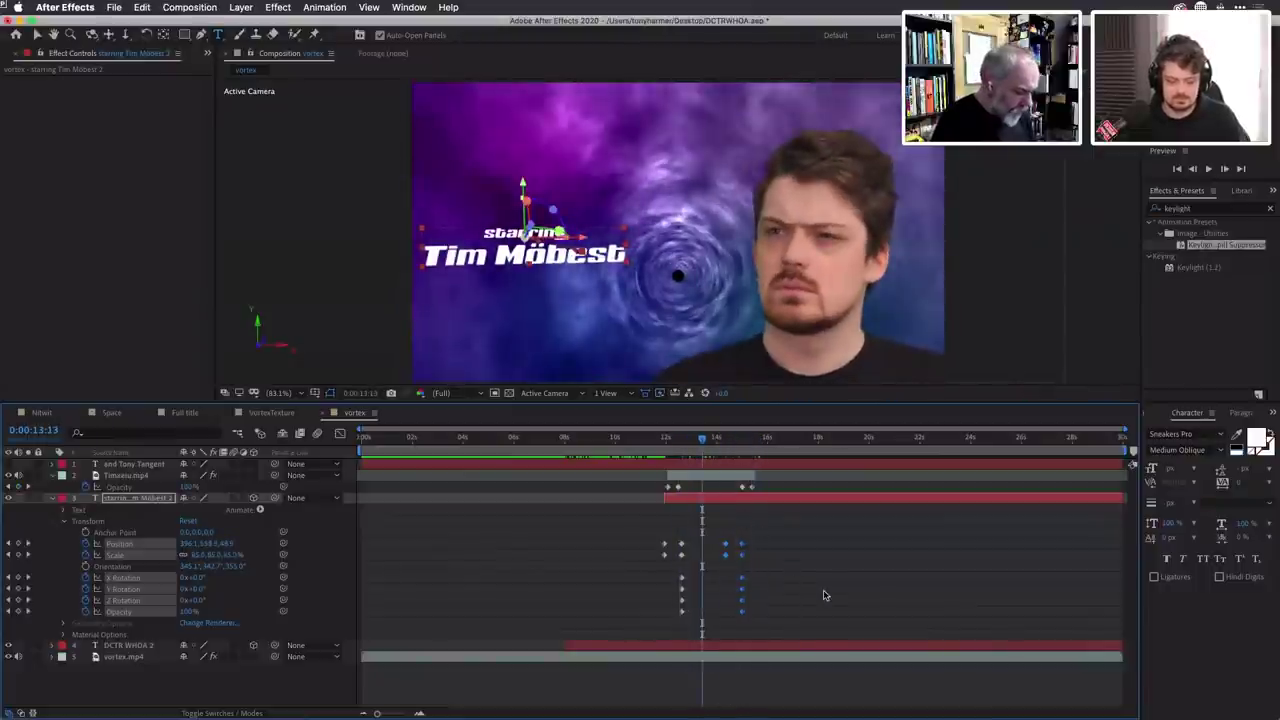
key(ctrl+z)
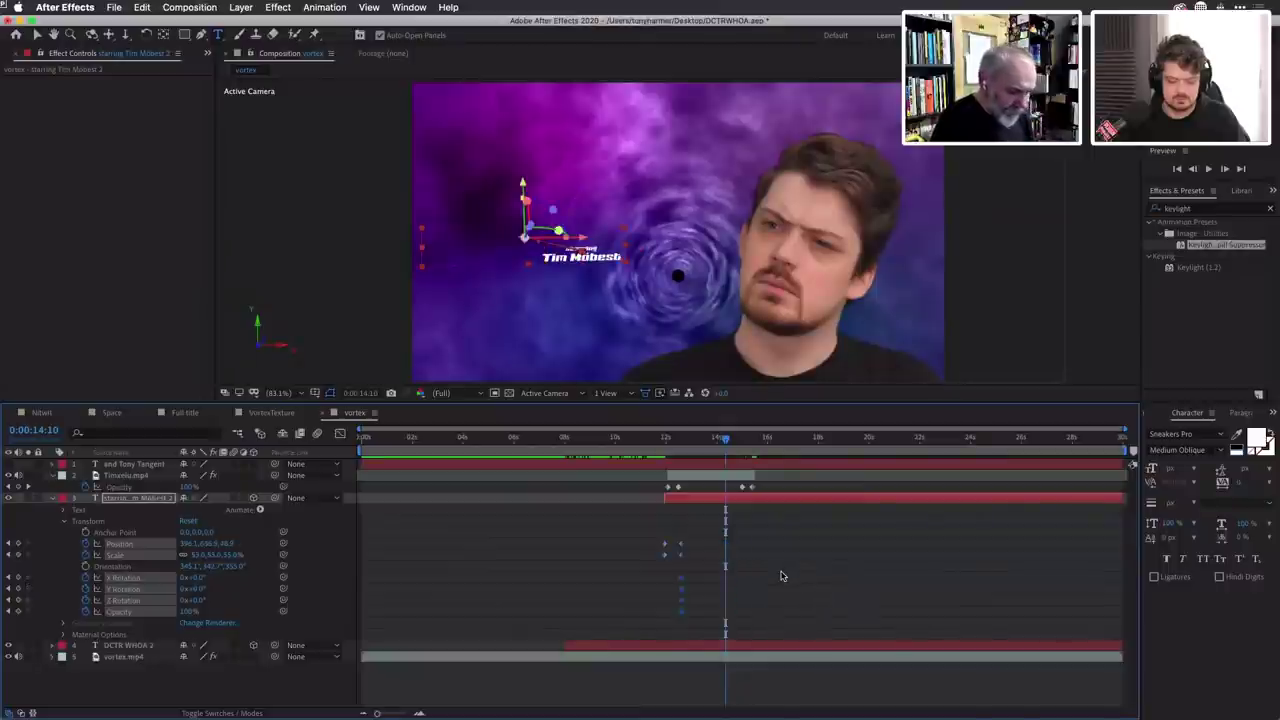
Add Position, Scale, Rotation and Opacity keyframes to the starring credit at 0:00:15:00, and set its Opacity to 1% at 0:00:15:13.
drag(709, 445, 741, 455)
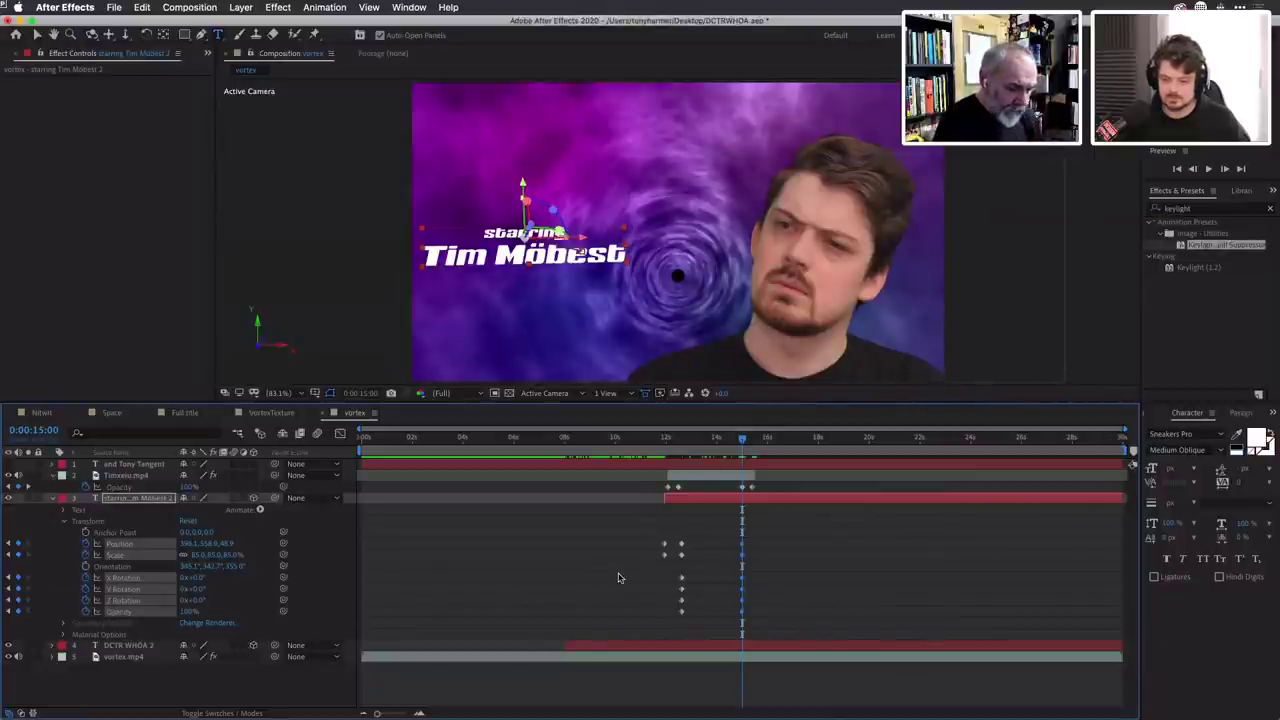
key(End)
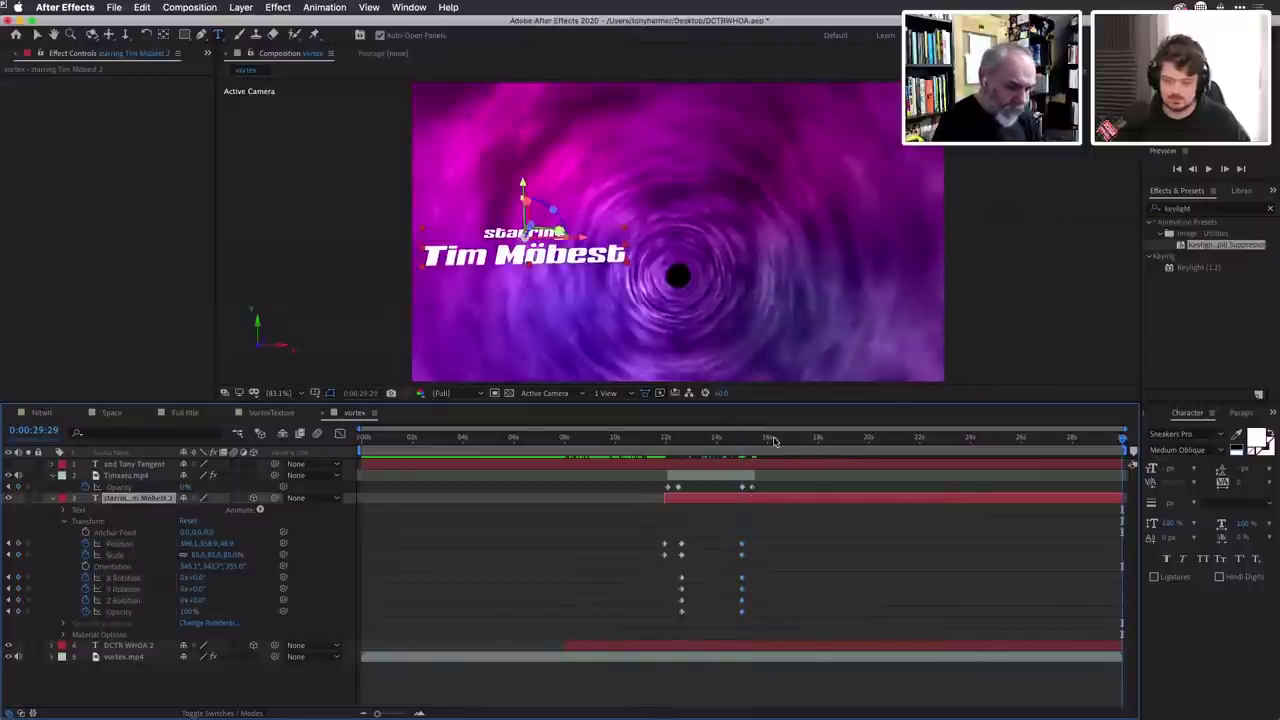
drag(773, 441, 752, 441)
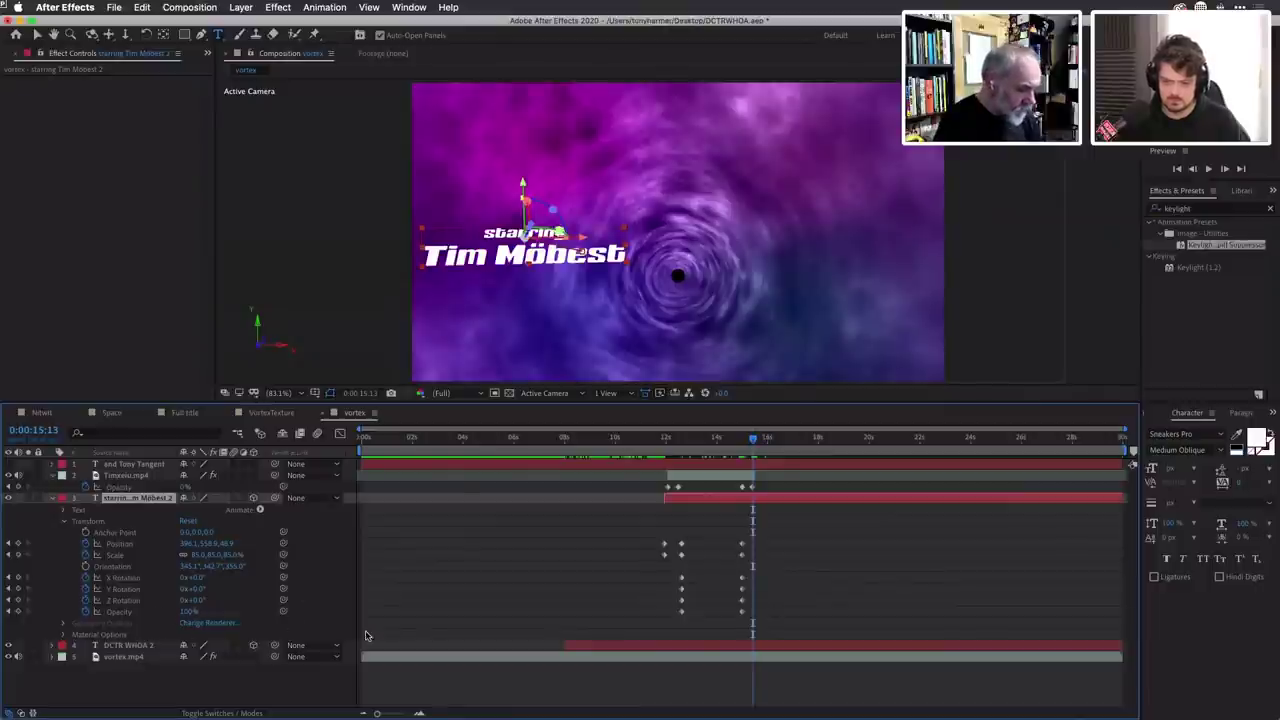
click(322, 633)
click(188, 612)
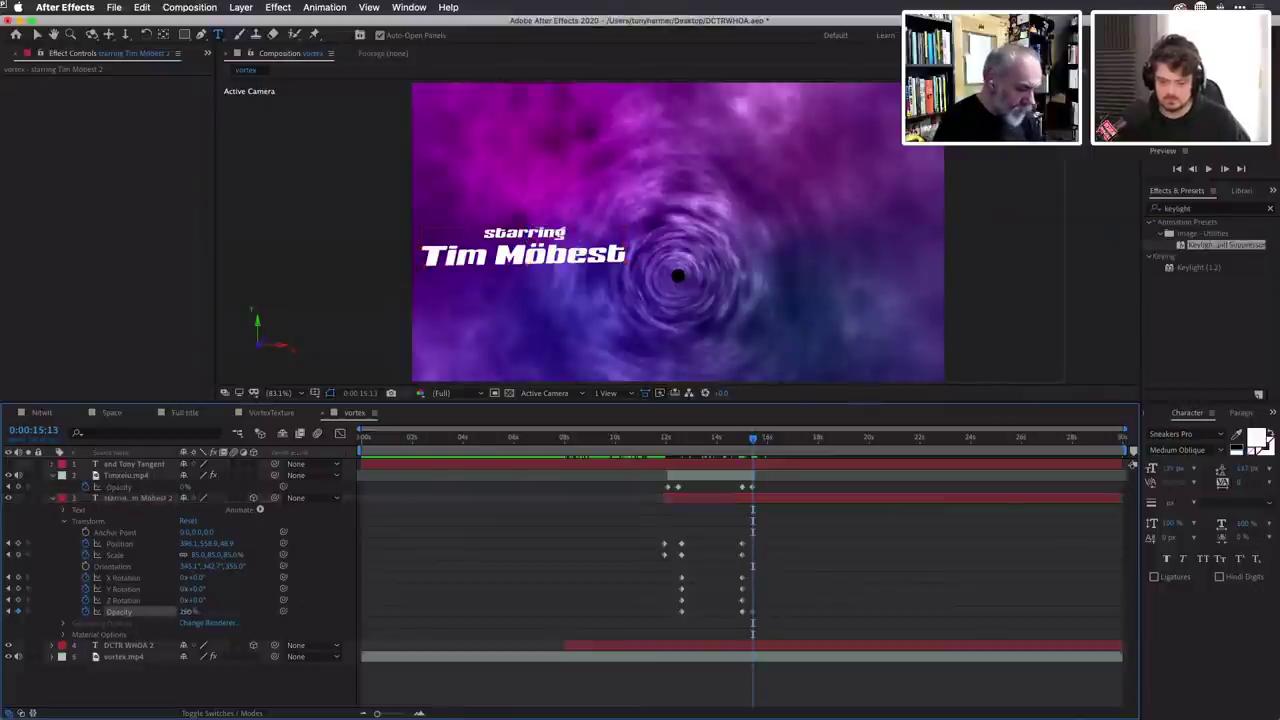
text(0)
key(Return)
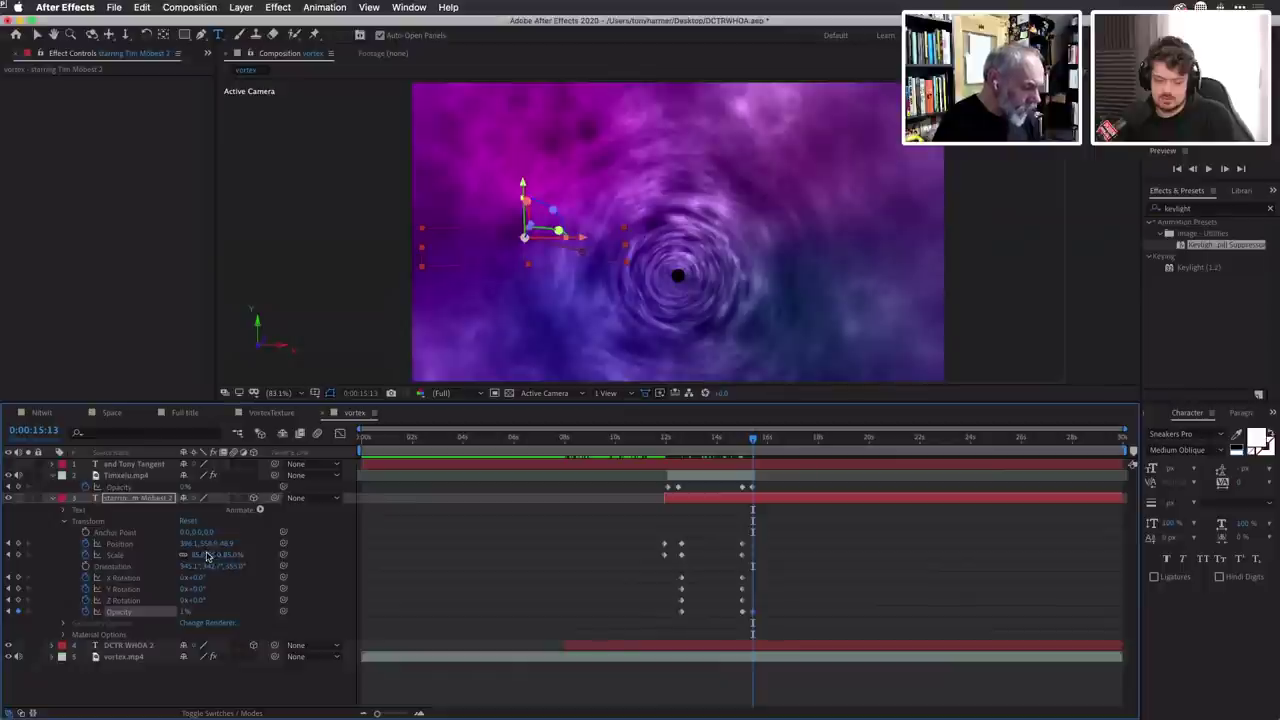
Set the starring credit's Scale to 147% and its Z position to -279.1 at 0:00:15:13, and scrub through the exit.
drag(210, 556, 4, 535)
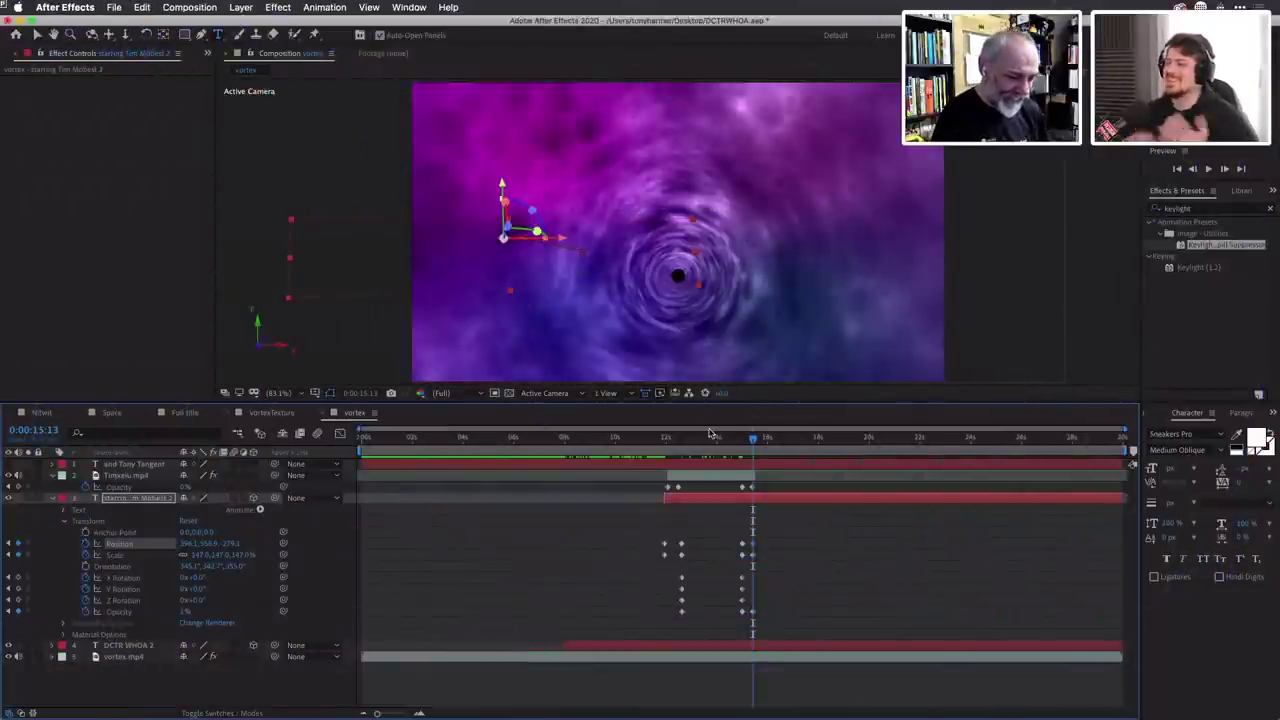
click(676, 437)
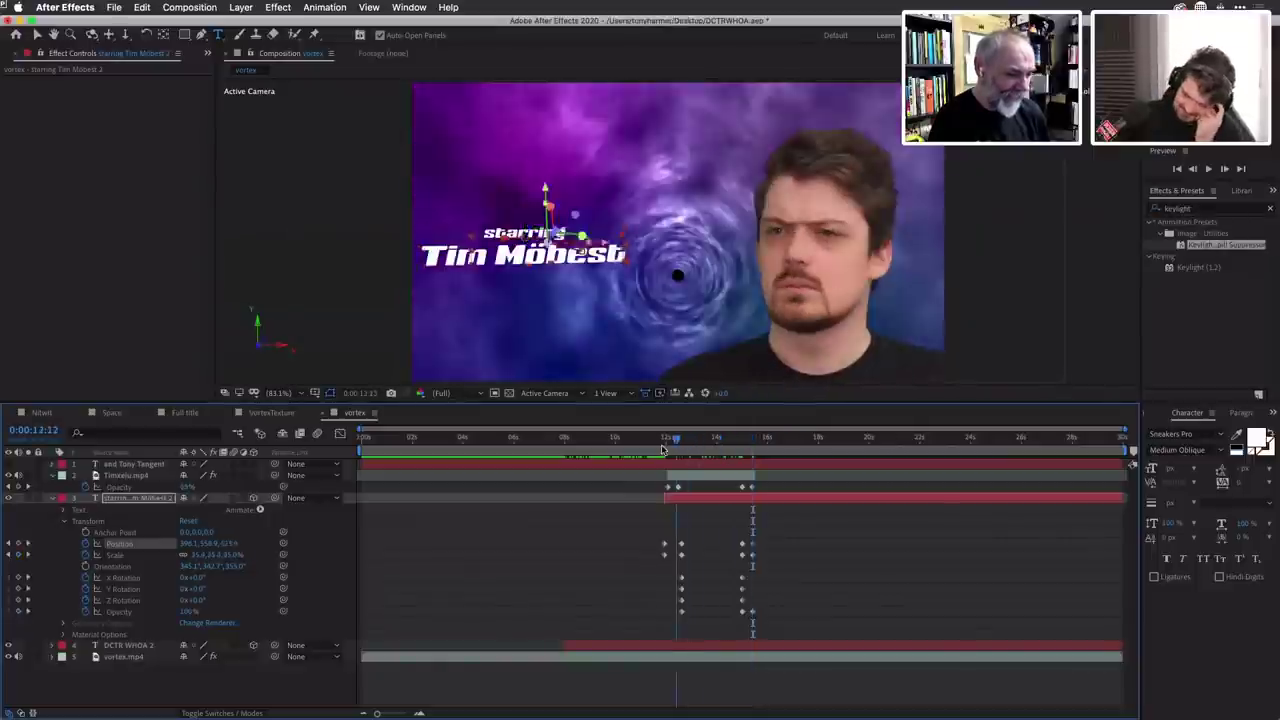
drag(662, 449, 777, 465)
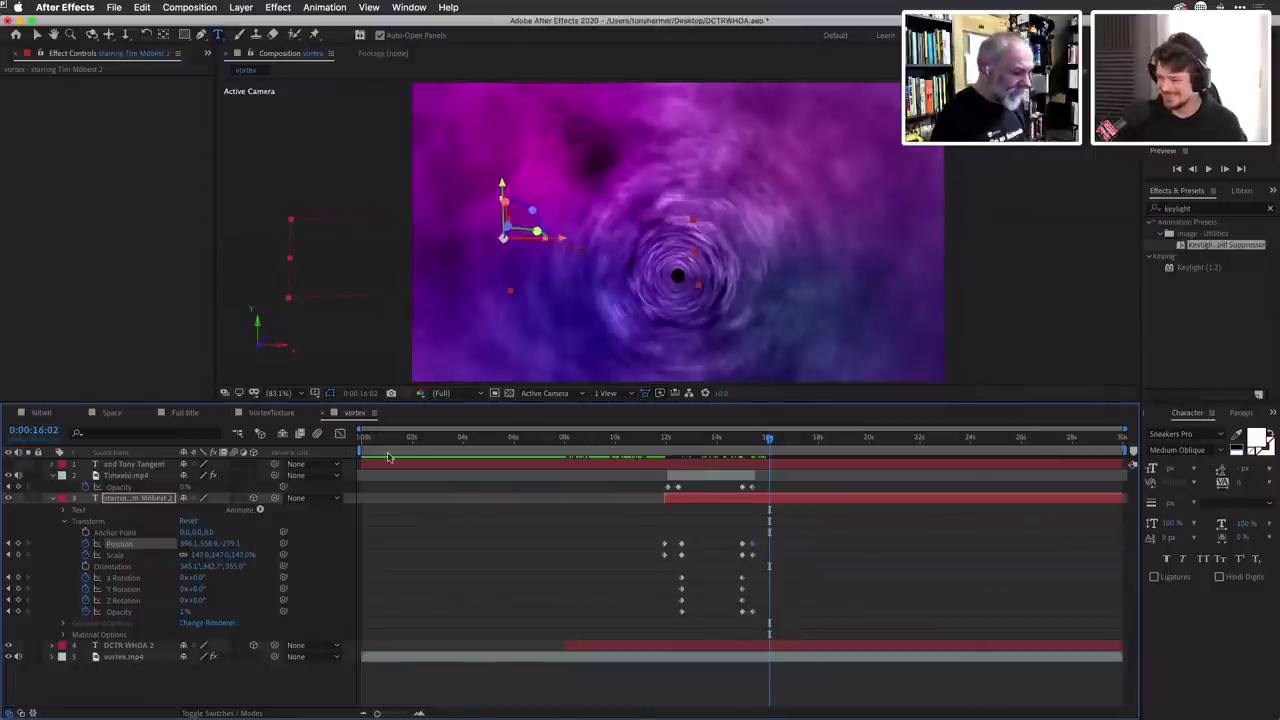
Show the hidden "and" credit layer, split it at 0:00:16:11 and delete its earlier part.
click(135, 464)
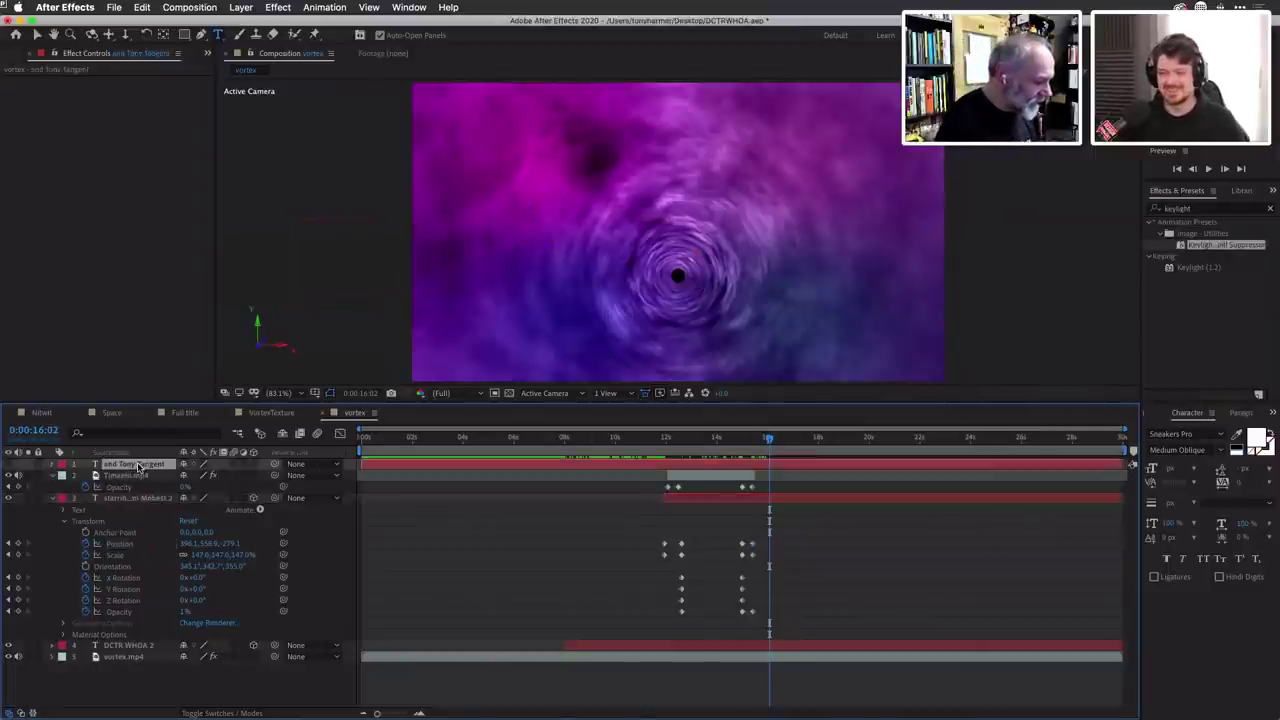
click(10, 465)
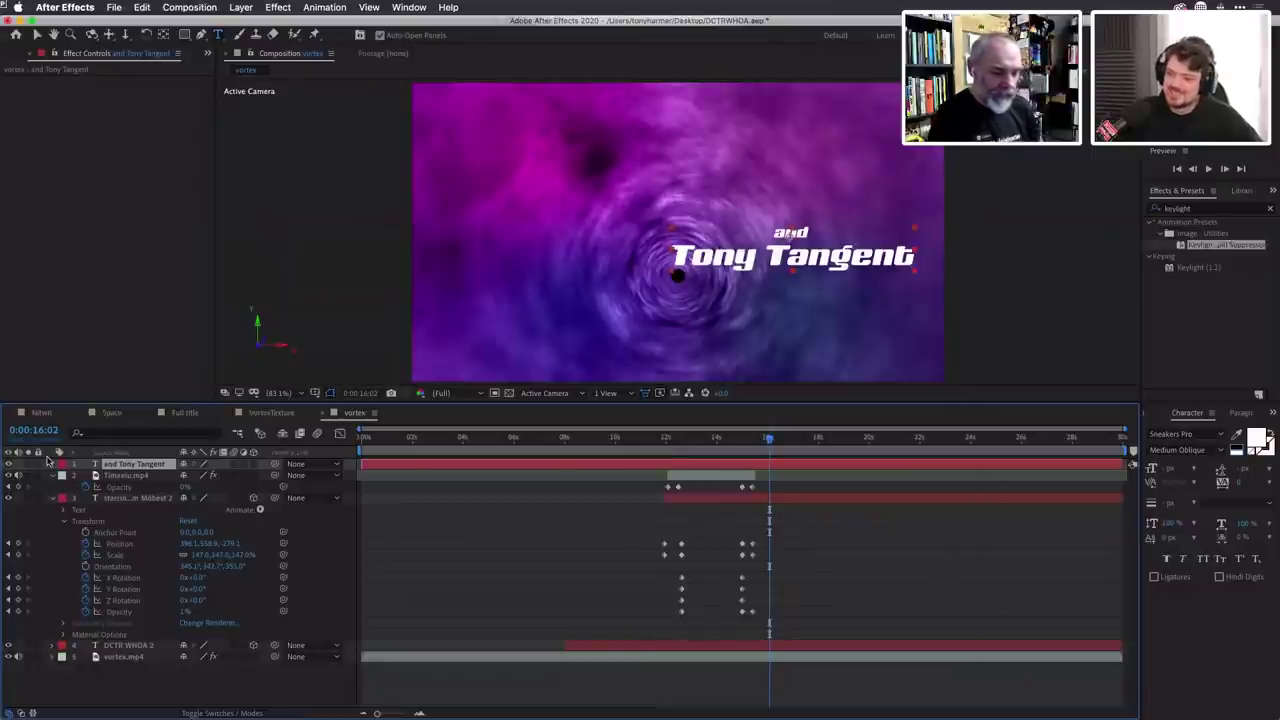
drag(767, 443, 770, 441)
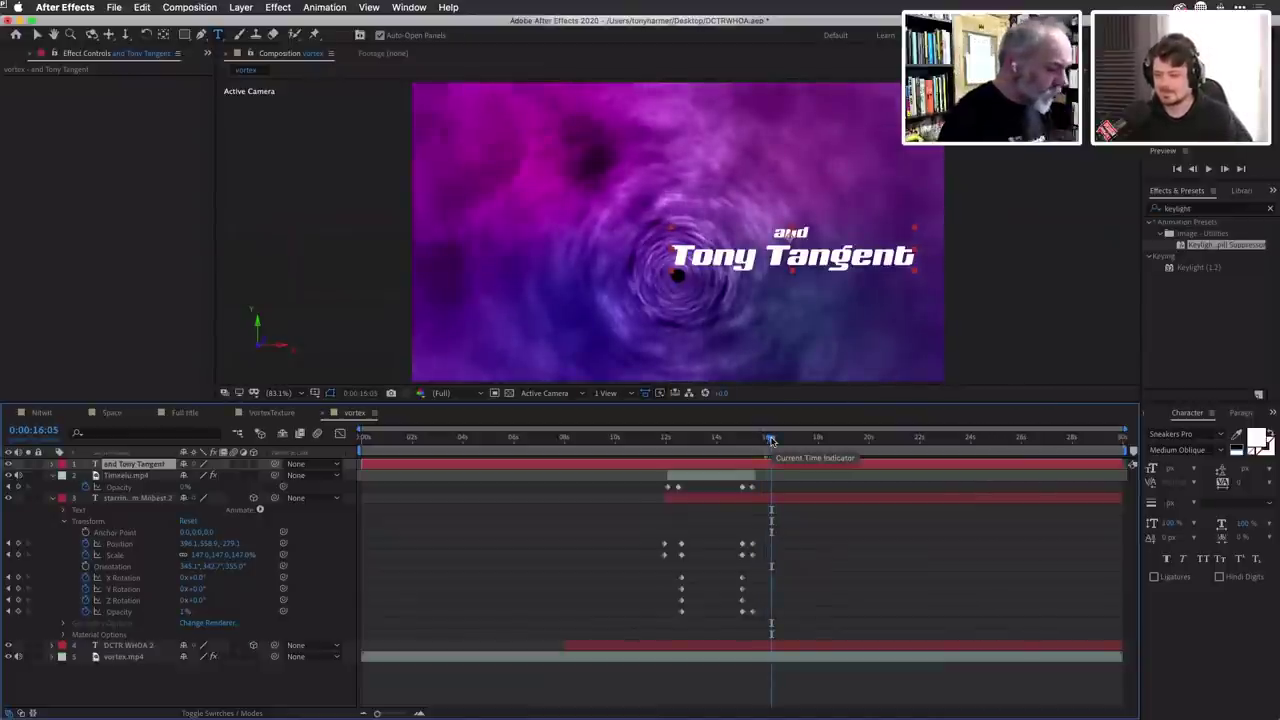
key(Page_Up)
key(Page_Up)
key(Page_Up)
key(Page_Up)
key(Page_Up)
key(Page_Up)
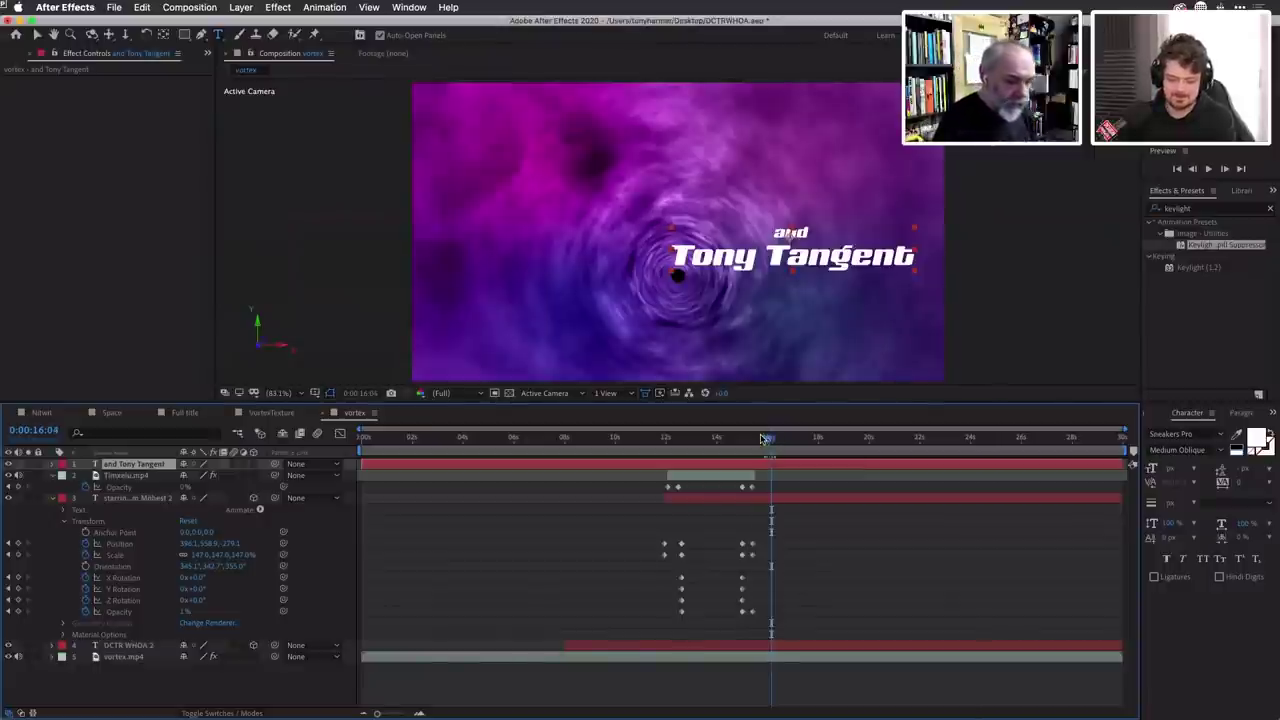
drag(772, 439, 776, 439)
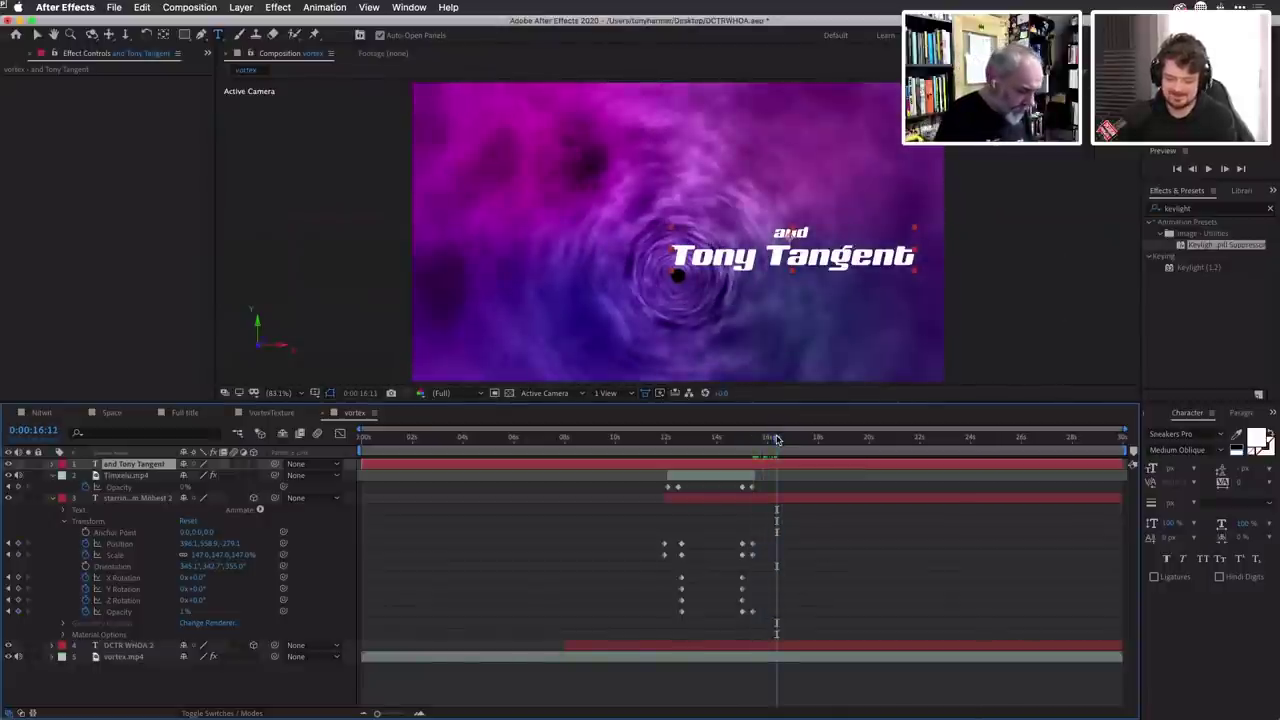
key(ctrl+d)
click(726, 478)
key(alt+bracketright)
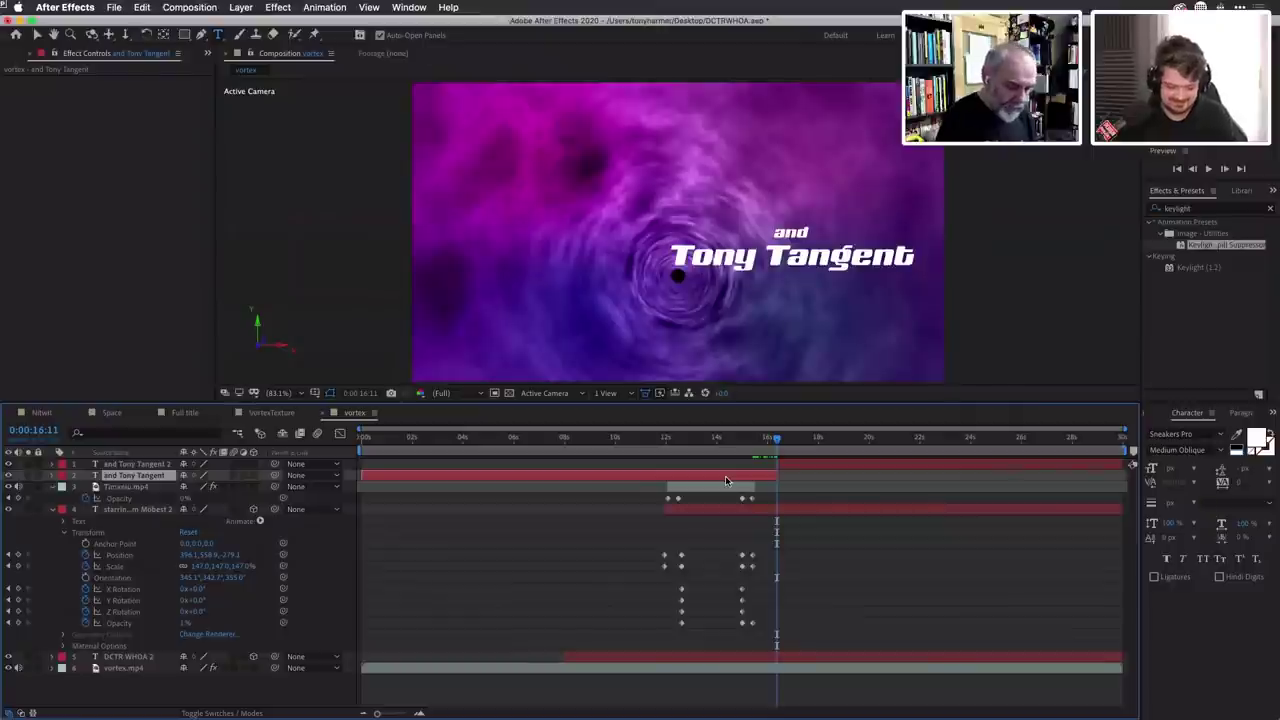
key(Delete)
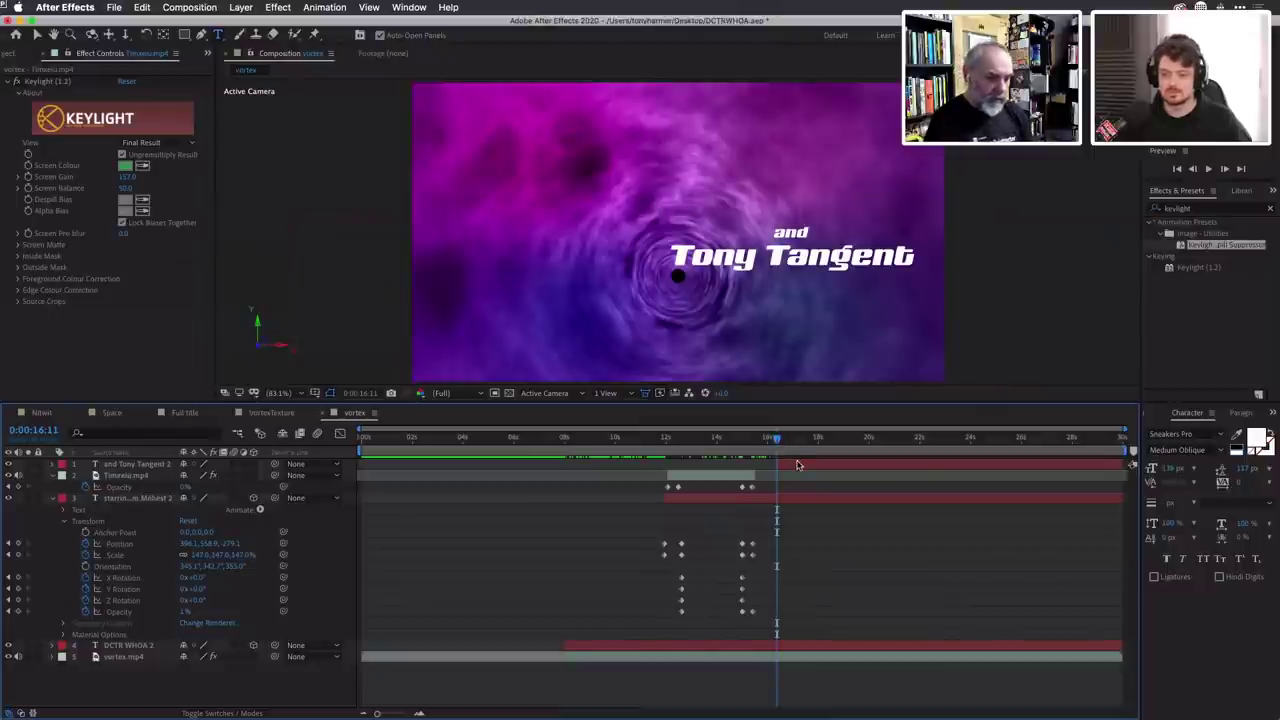
Slide the "and" credit layer to start just before the 16-second mark and make it a 3D layer.
click(785, 465)
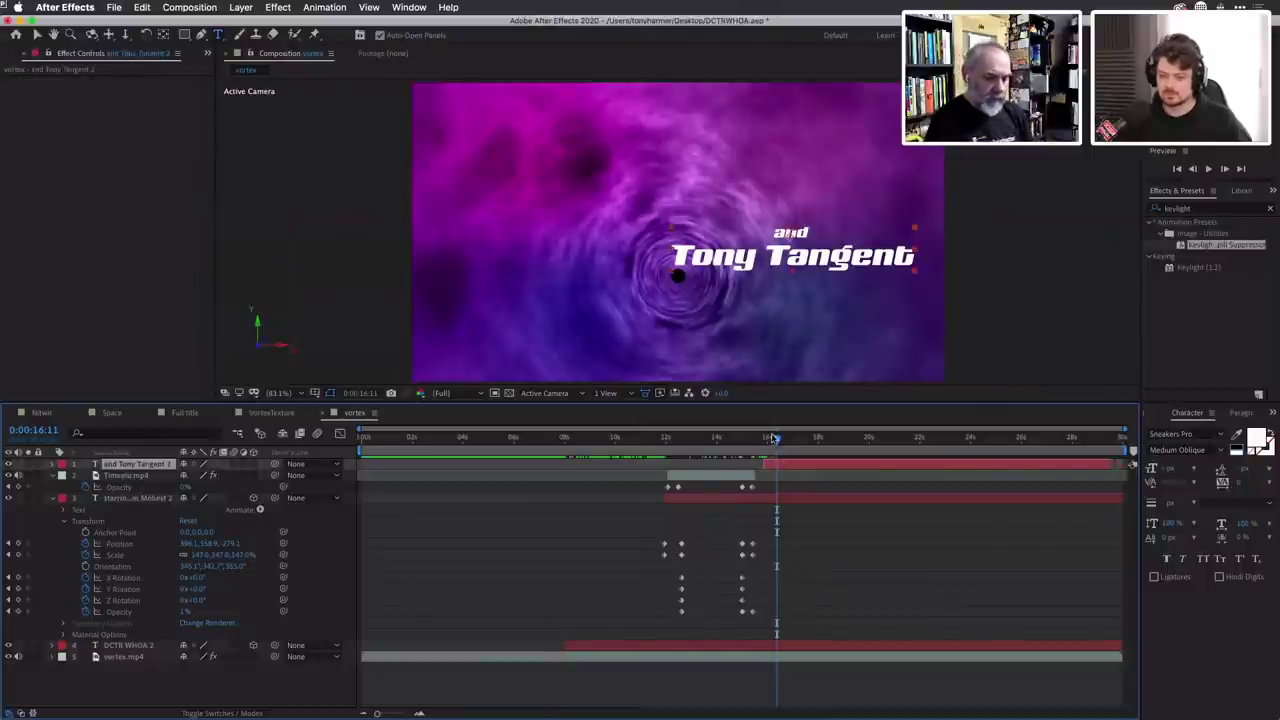
drag(777, 439, 773, 439)
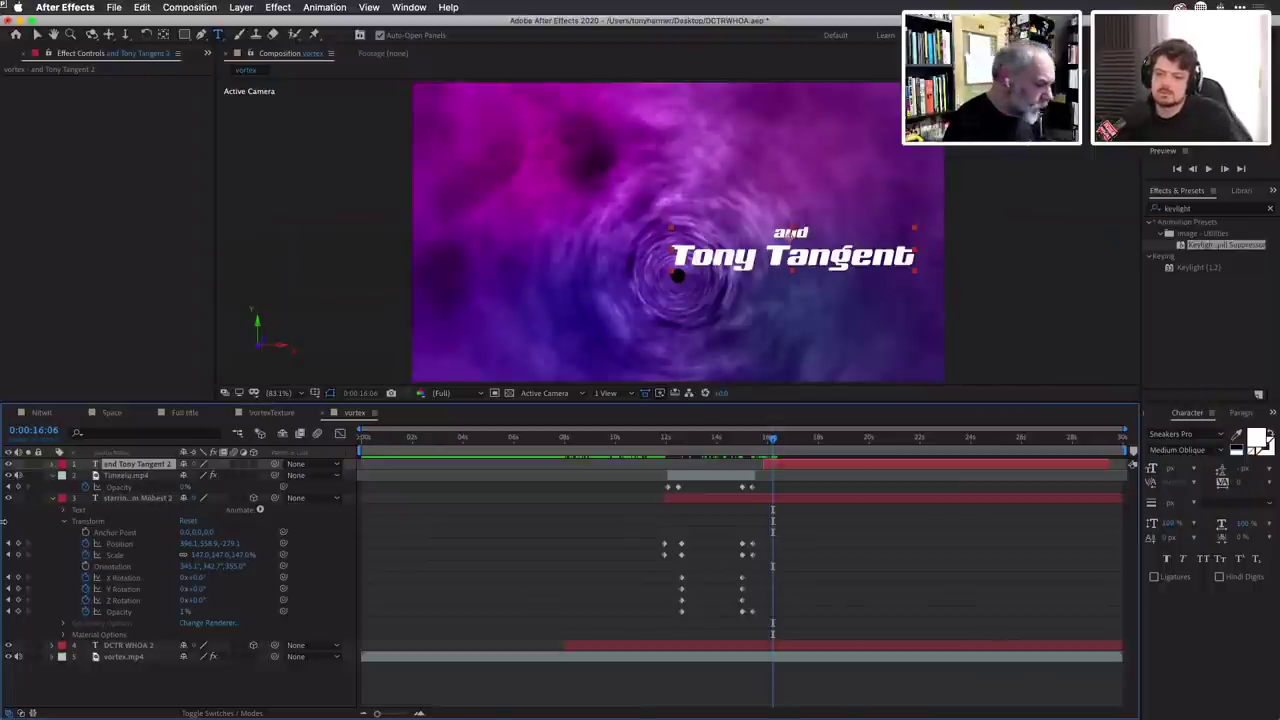
click(52, 498)
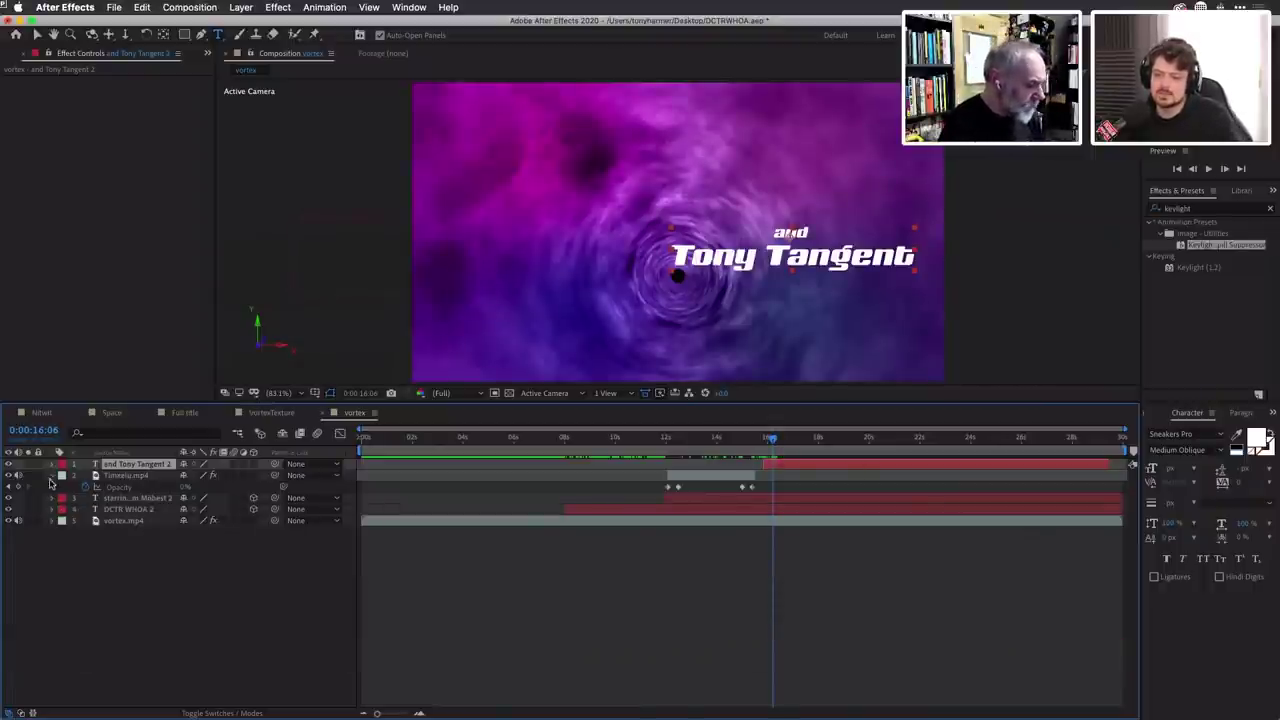
click(52, 476)
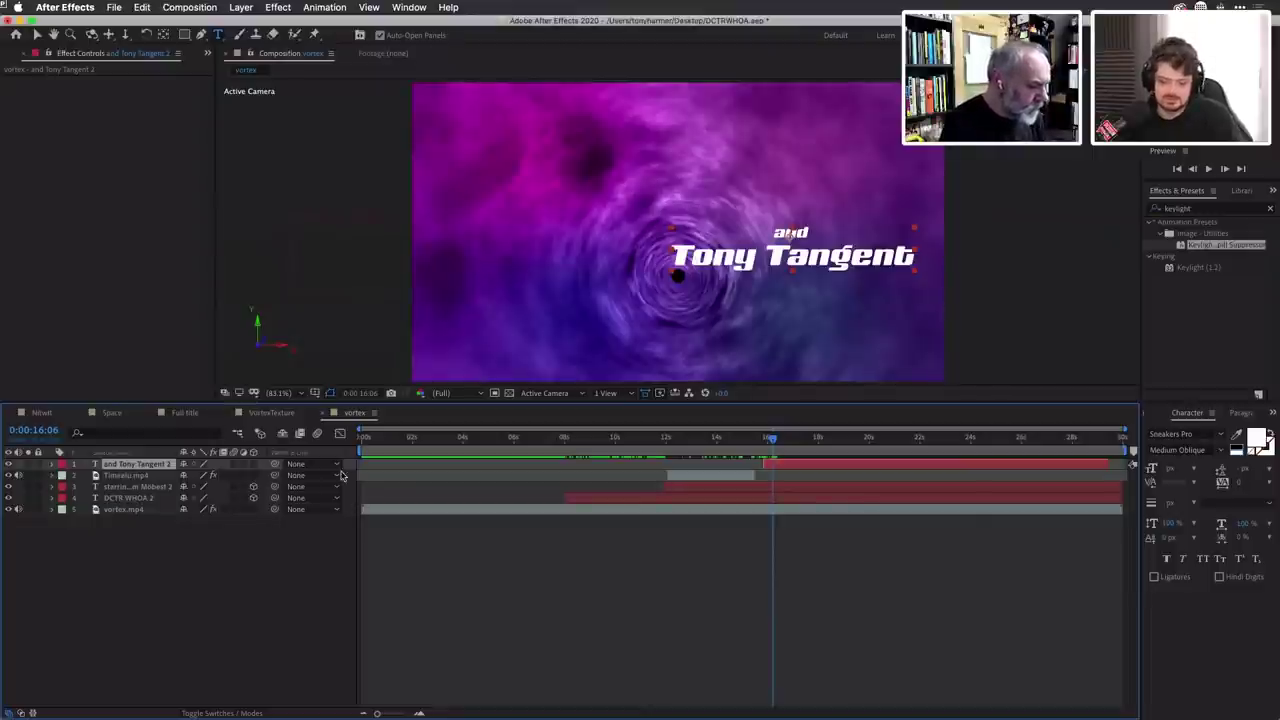
click(251, 465)
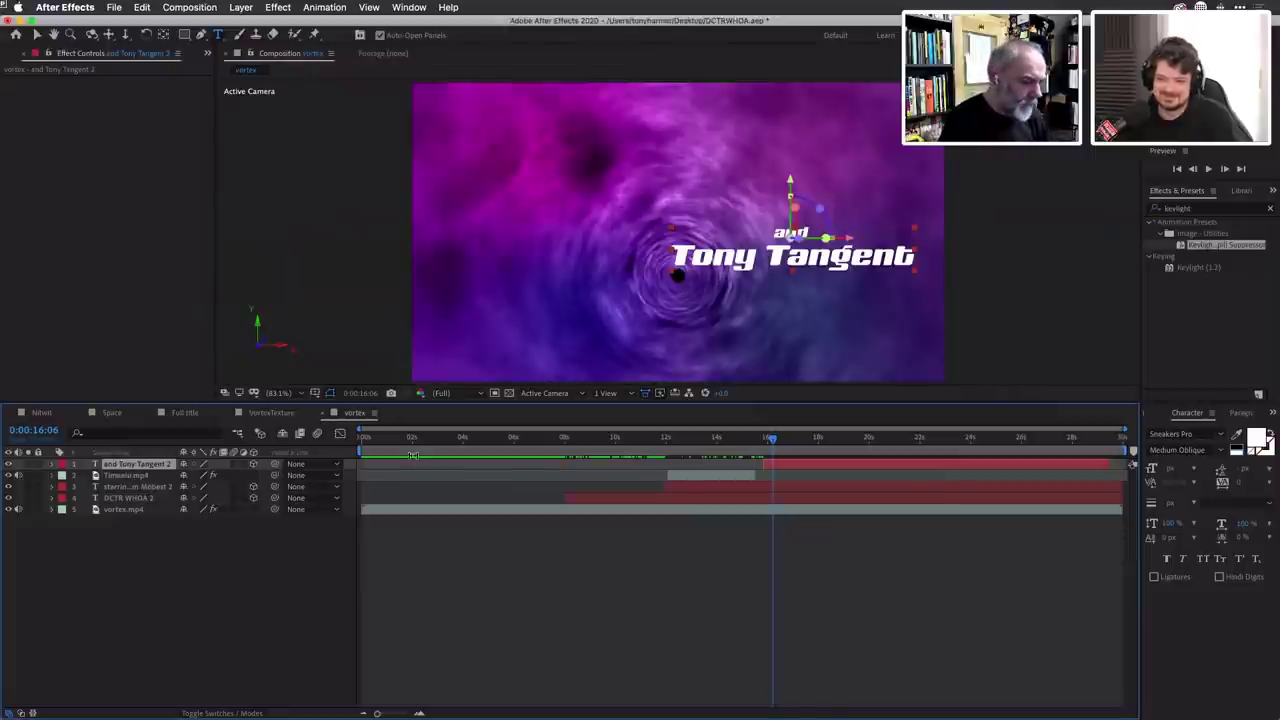
Start keyframing the "and" credit's Position, Scale, Orientation, X, Y and Z Rotation, and Opacity at 0:00:16:06.
click(53, 464)
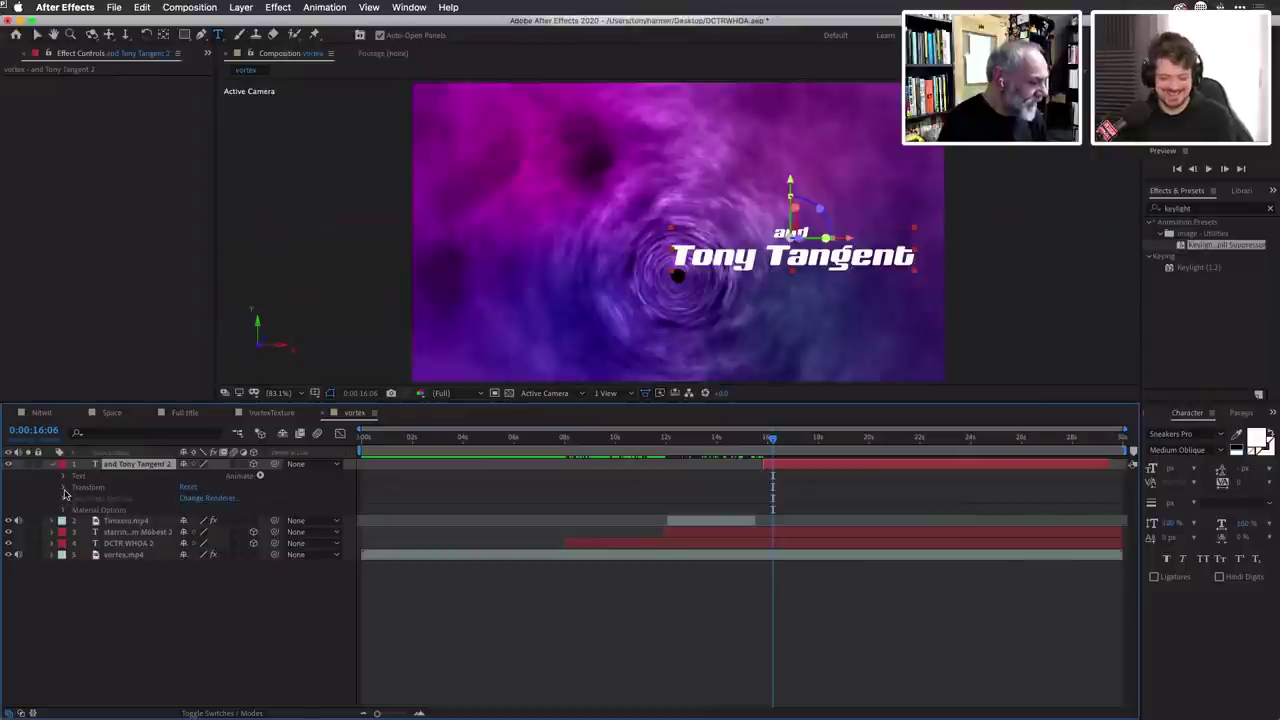
click(63, 489)
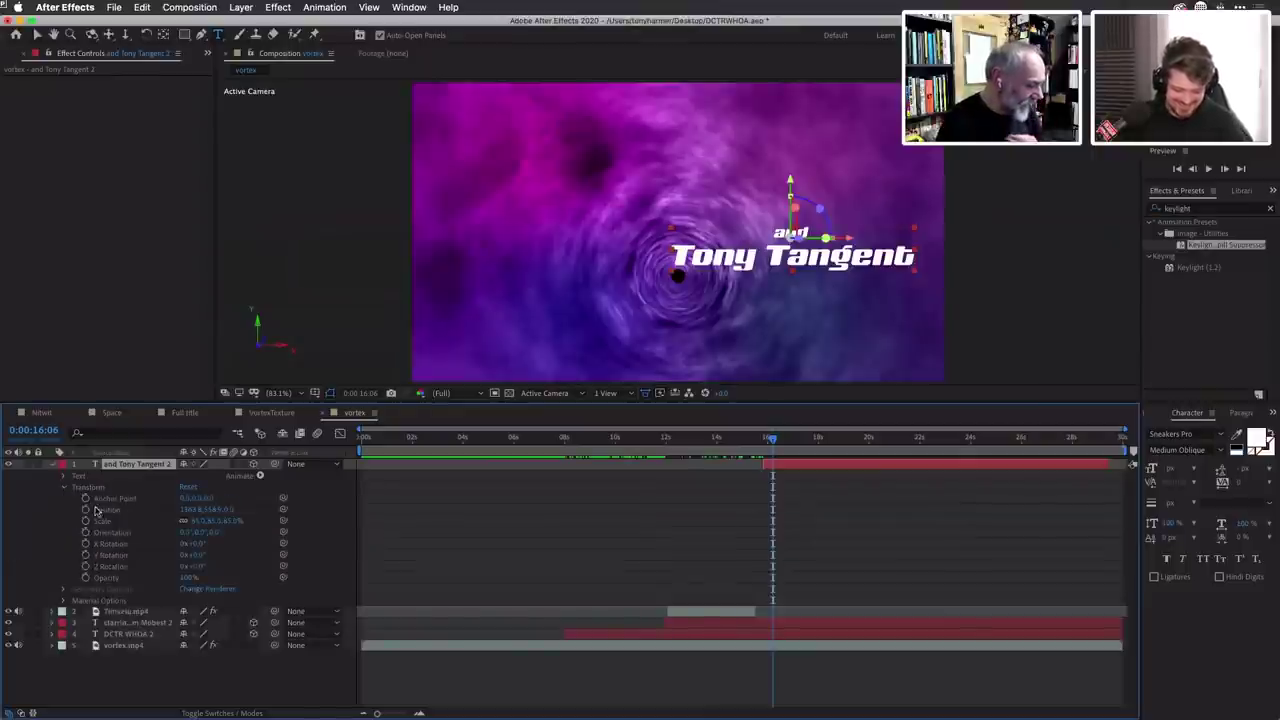
click(85, 510)
click(85, 521)
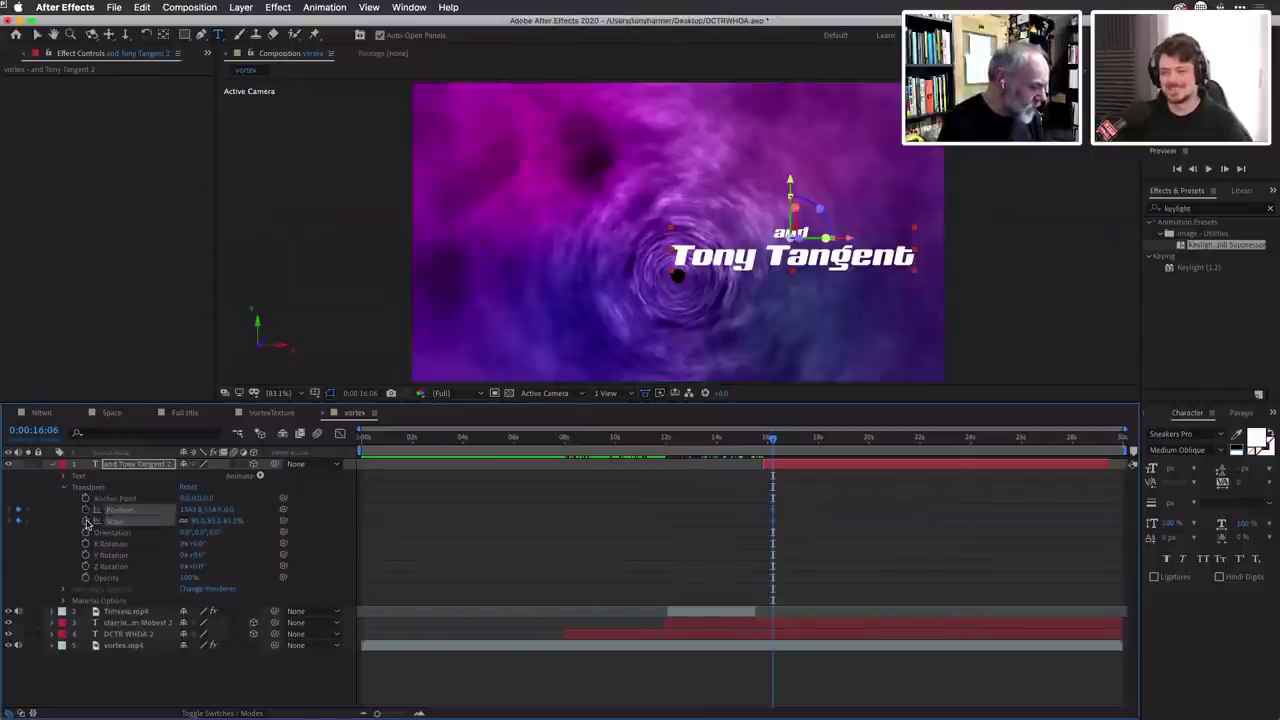
click(85, 543)
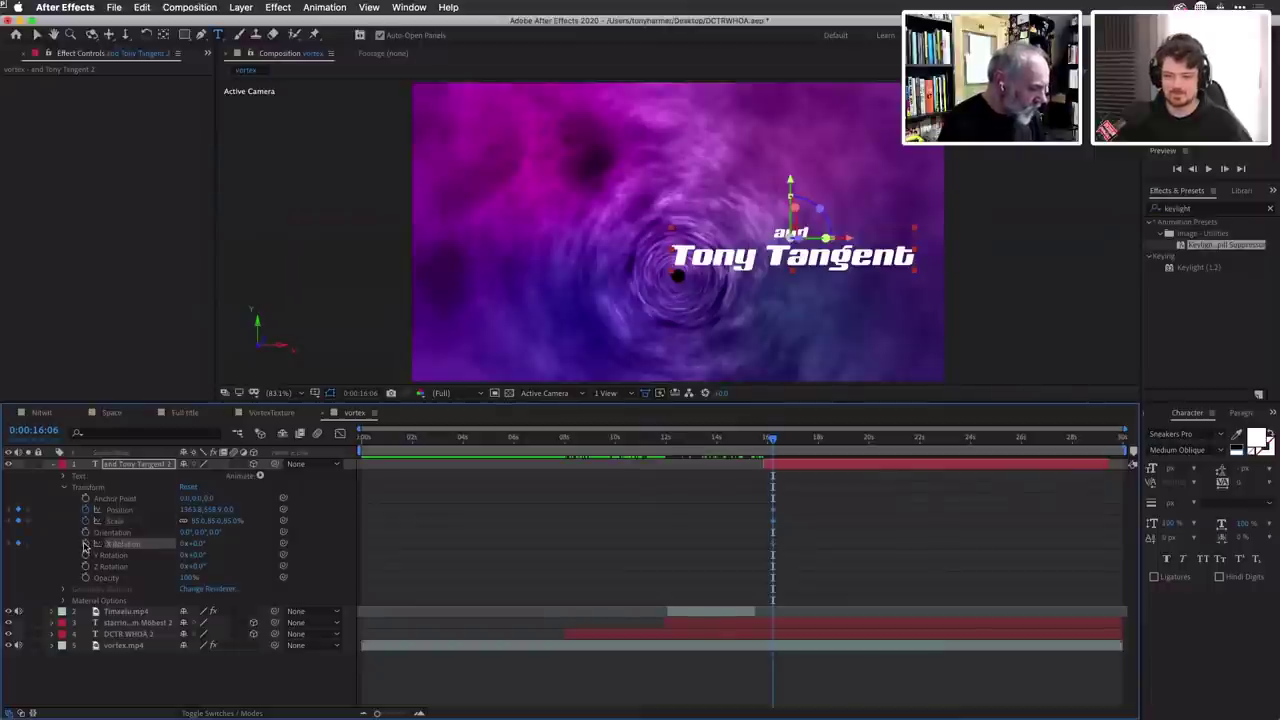
click(85, 555)
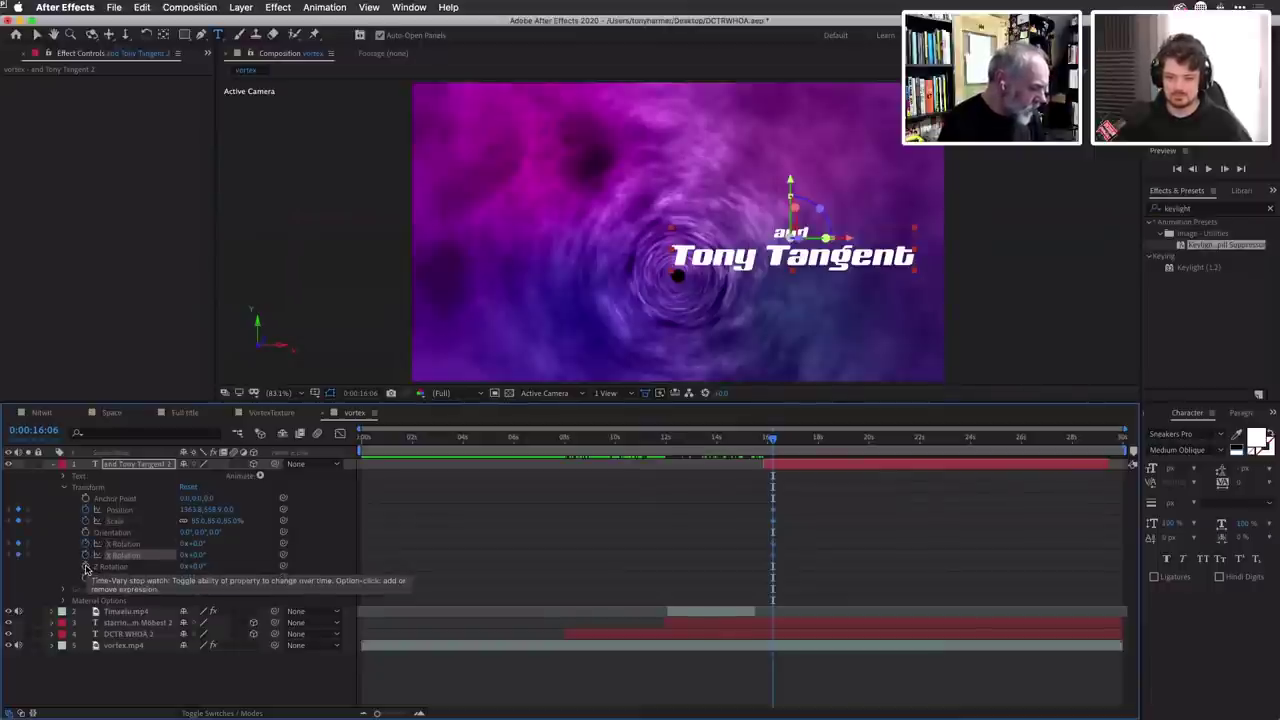
click(85, 566)
click(86, 578)
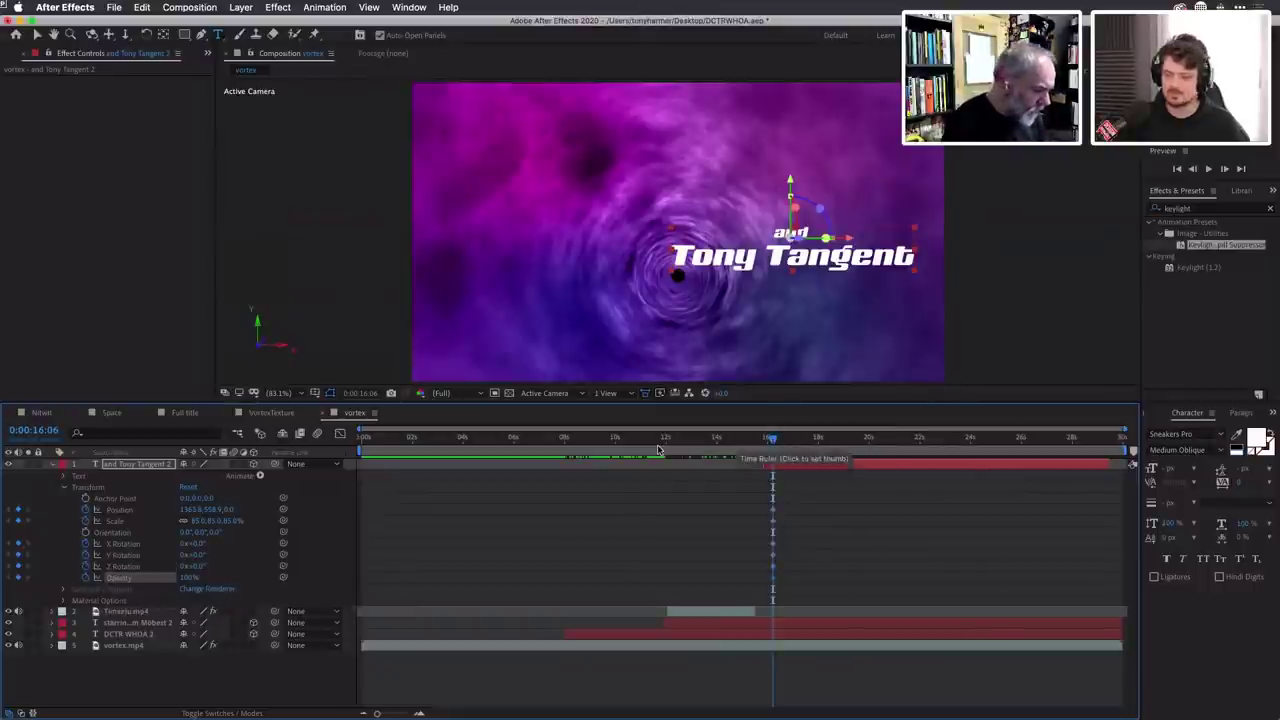
click(94, 534)
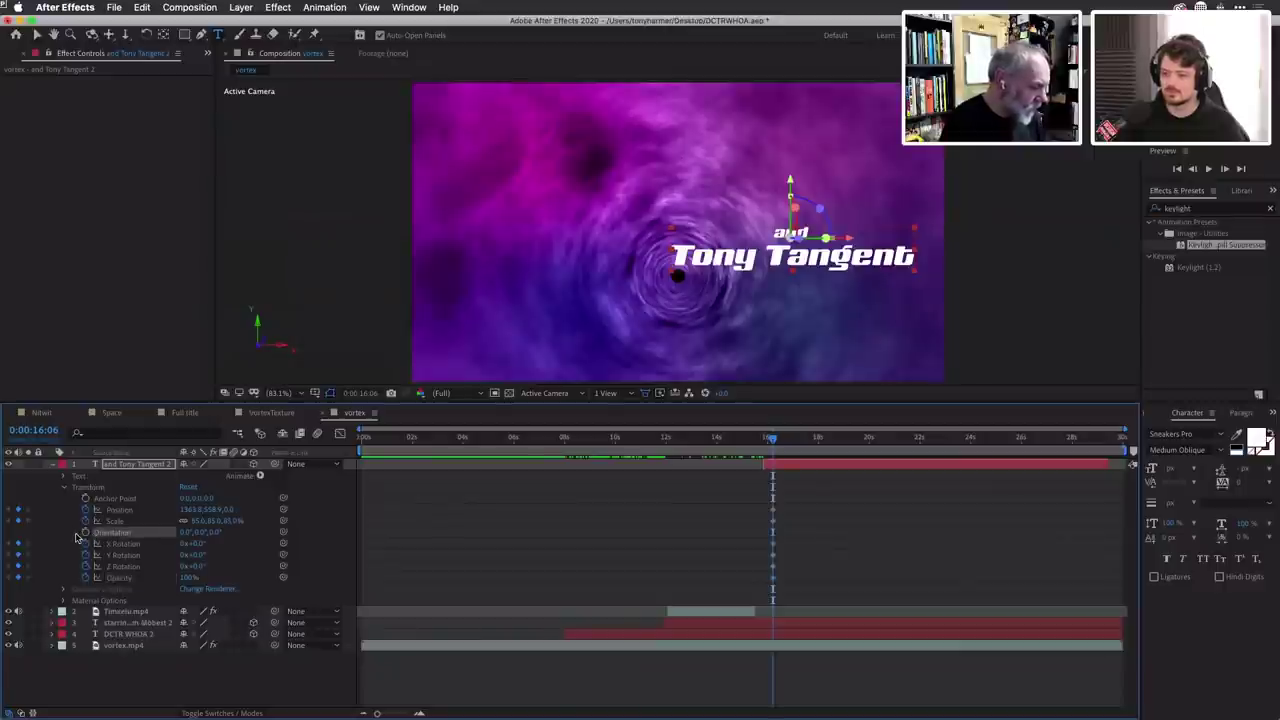
click(85, 532)
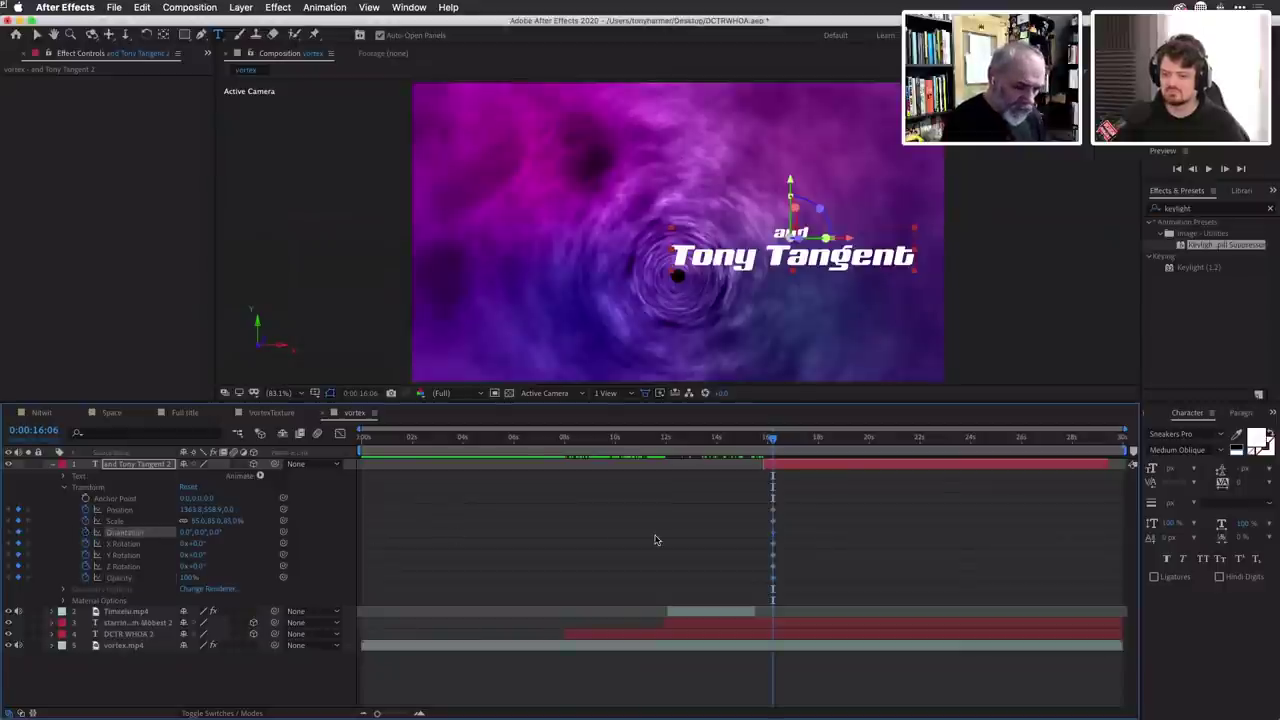
At 0:00:15:25, orient the "and" credit to about 57.7° on Y, push it back to about 1256 in Z and lower it.
key(shift+Page_Up)
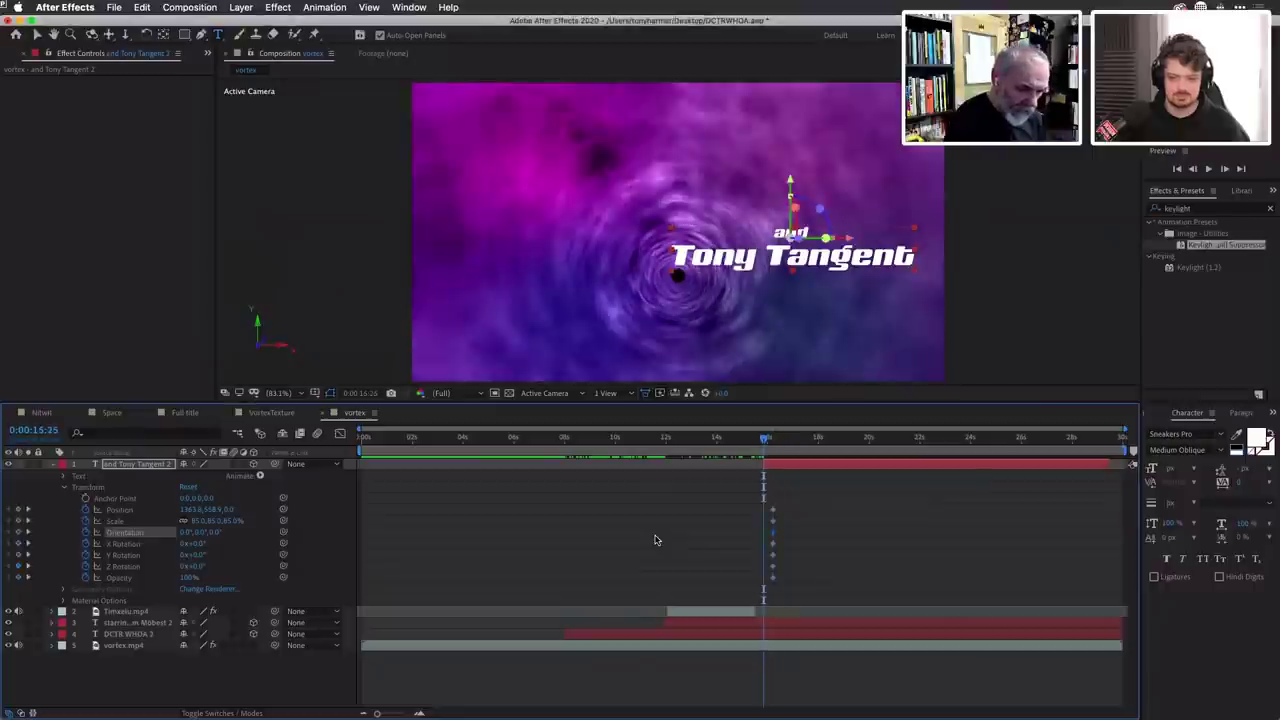
click(37, 35)
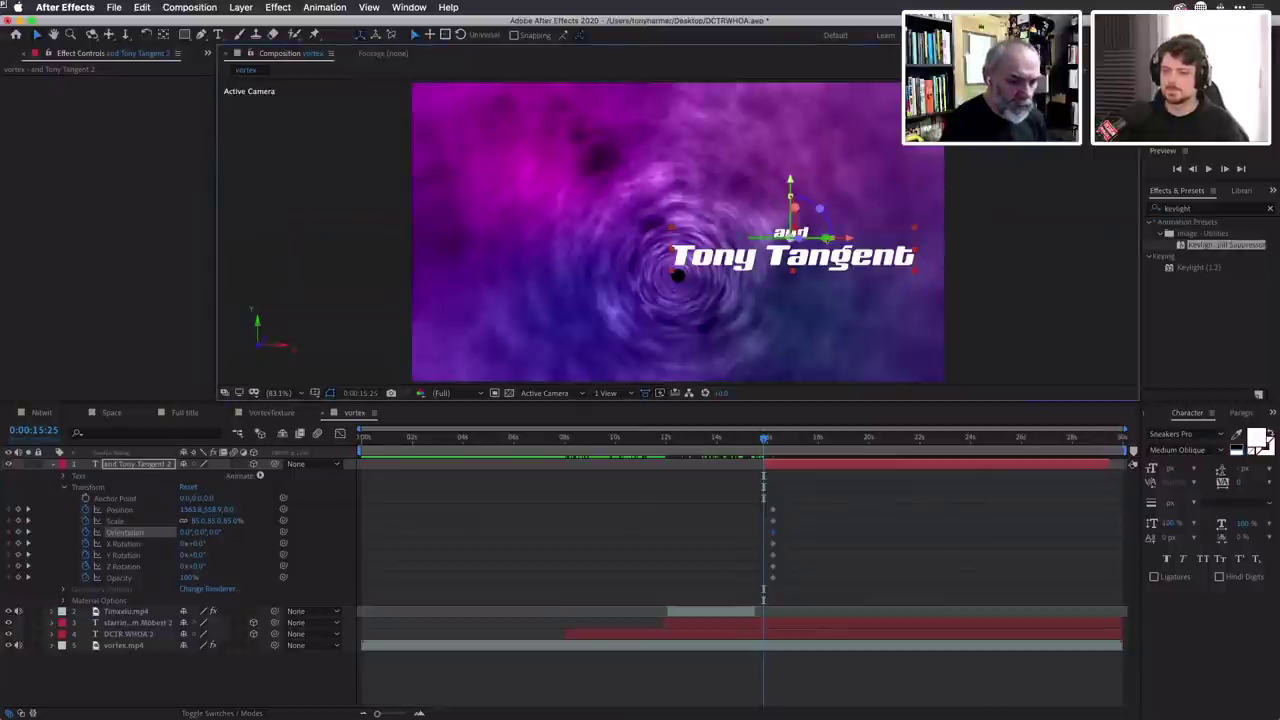
key(w)
drag(760, 238, 712, 242)
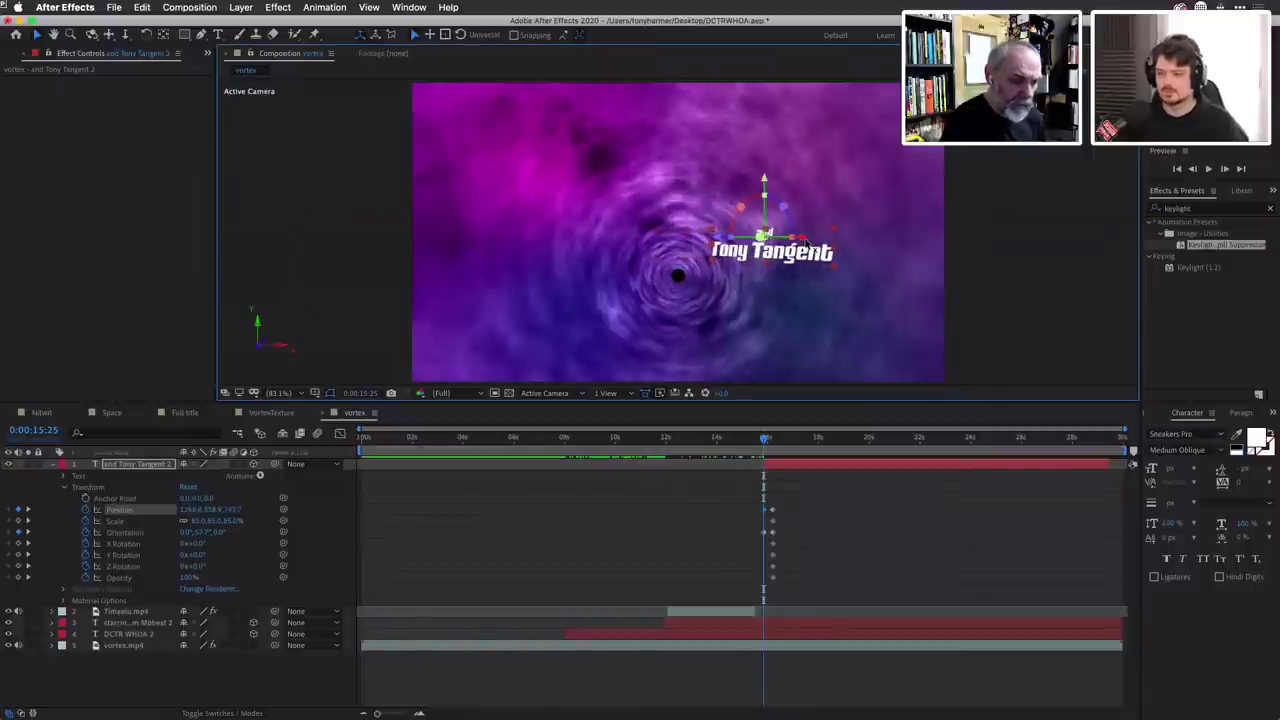
drag(798, 243, 731, 248)
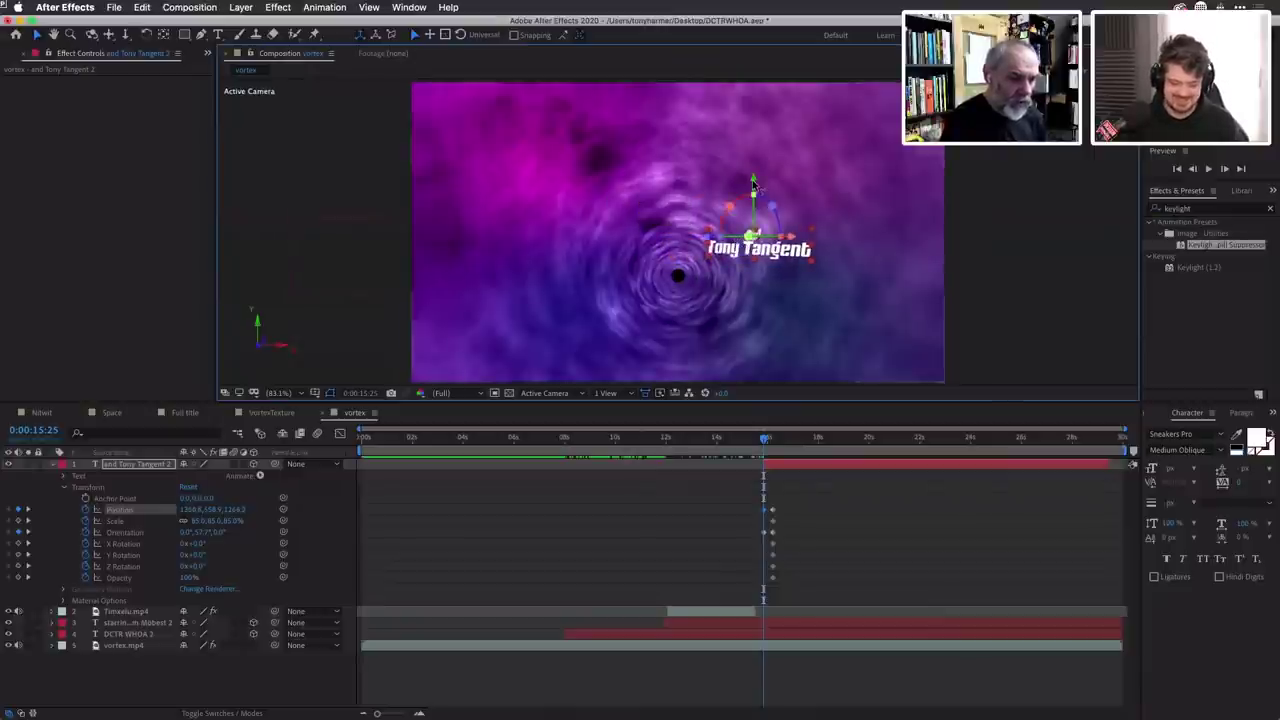
drag(754, 183, 752, 222)
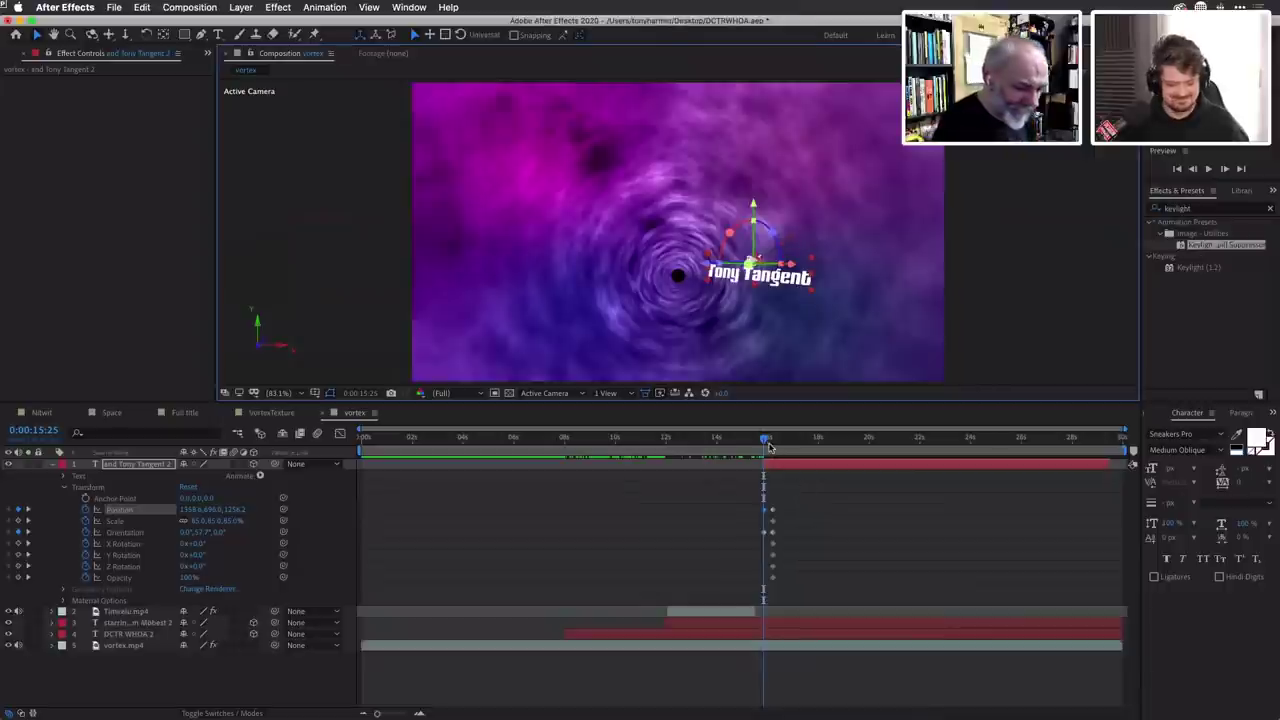
Set the "and" credit's Opacity to 0% at 0:00:15:26.
mouse_move(763, 442)
mouse_down()
mouse_move(780, 443)
mouse_move(762, 440)
mouse_up()
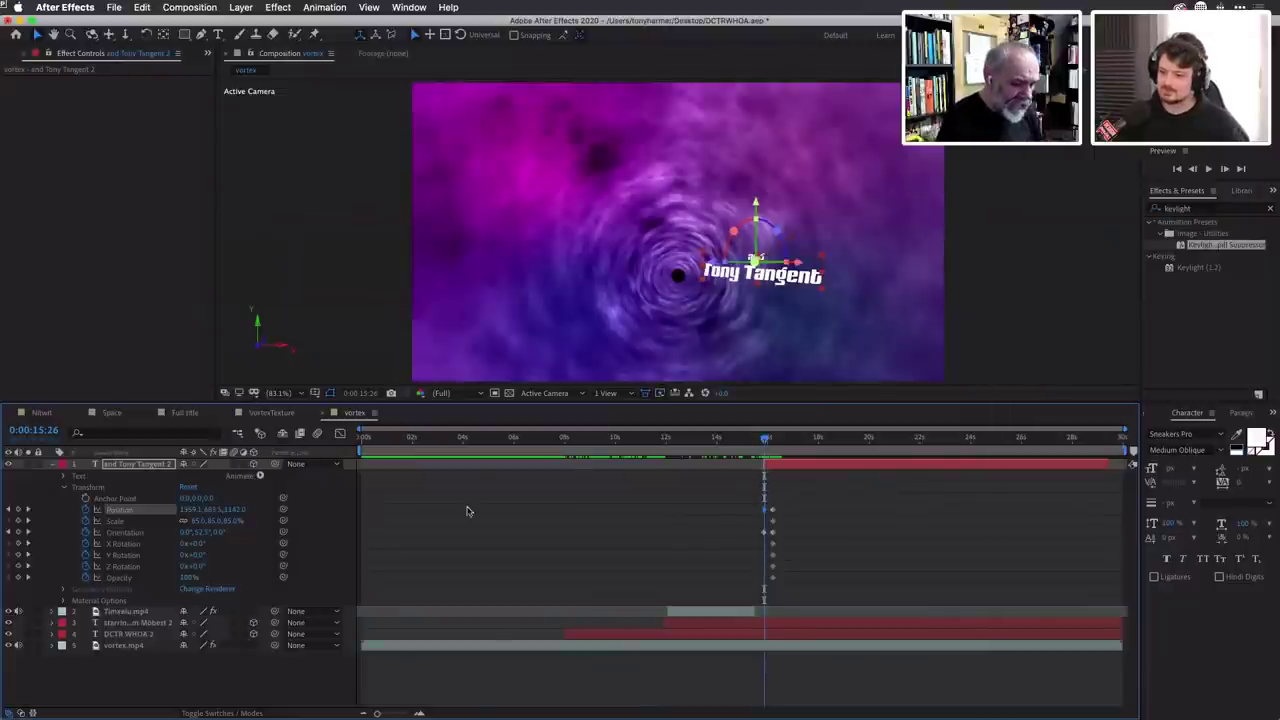
click(186, 579)
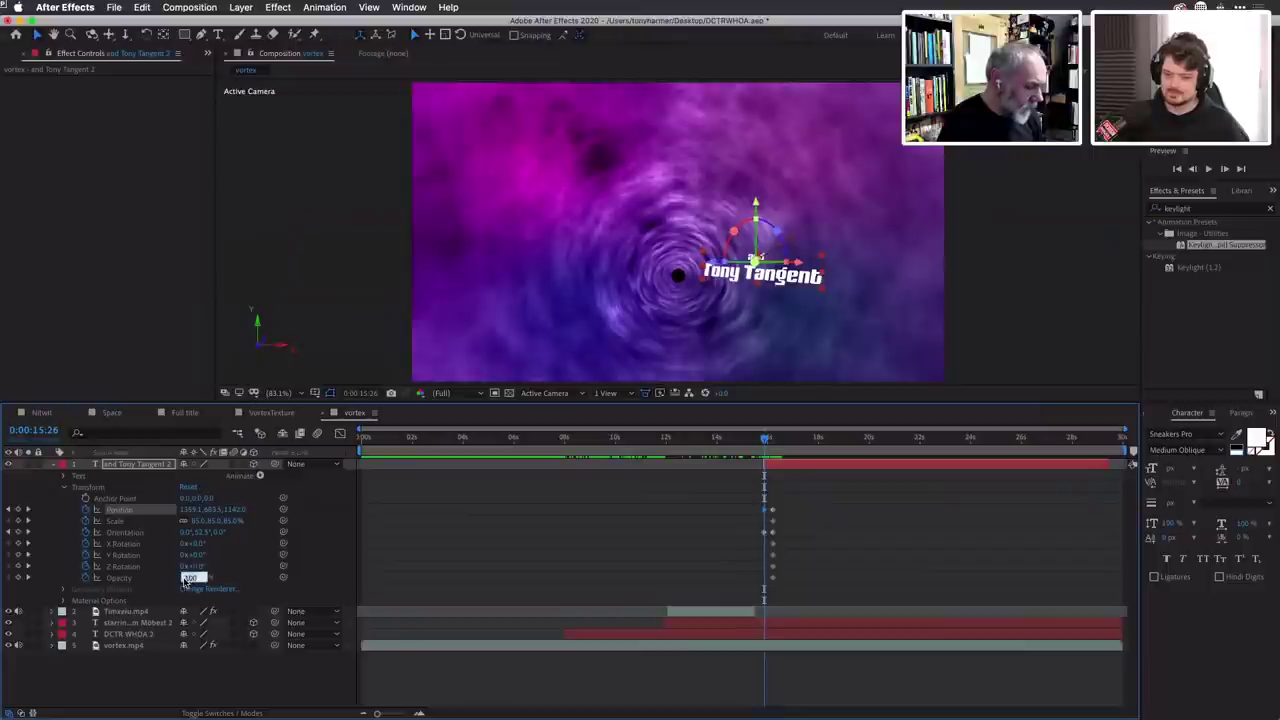
text(0)
key(Return)
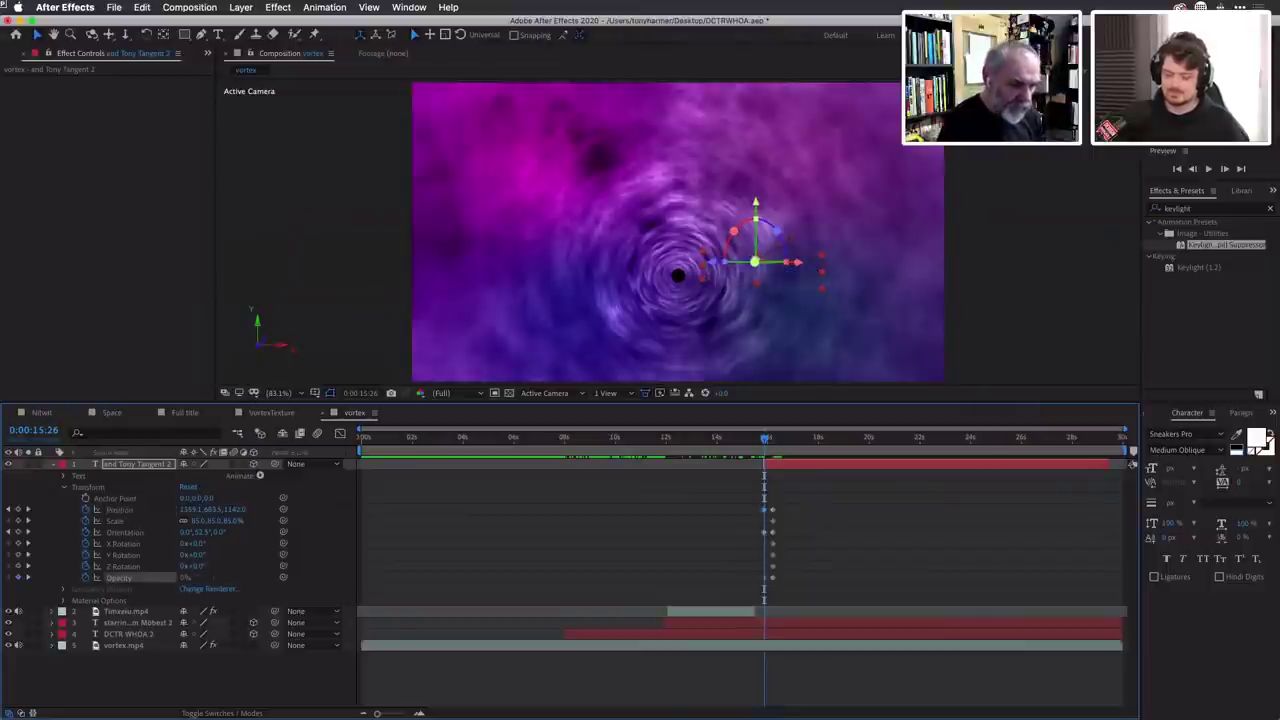
Add hold keyframes for all the "and" credit's properties from Position through Opacity at 0:00:17:11.
click(769, 441)
drag(769, 441, 802, 441)
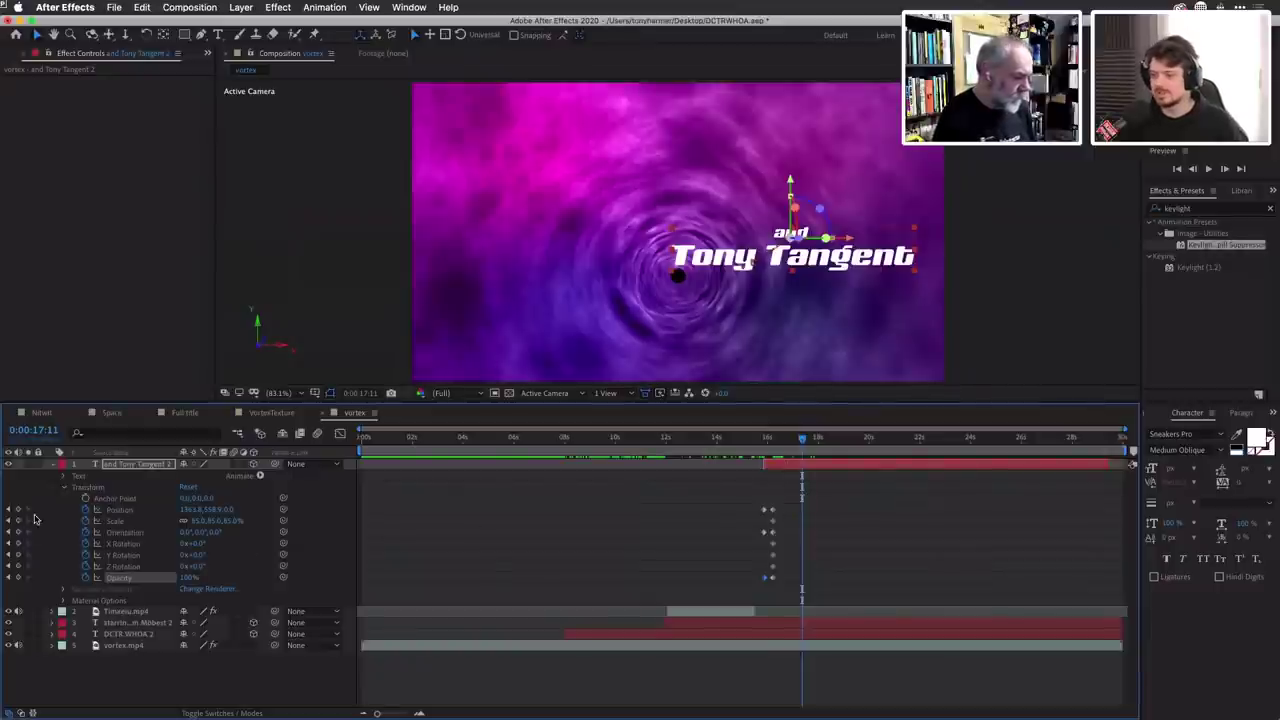
click(645, 517)
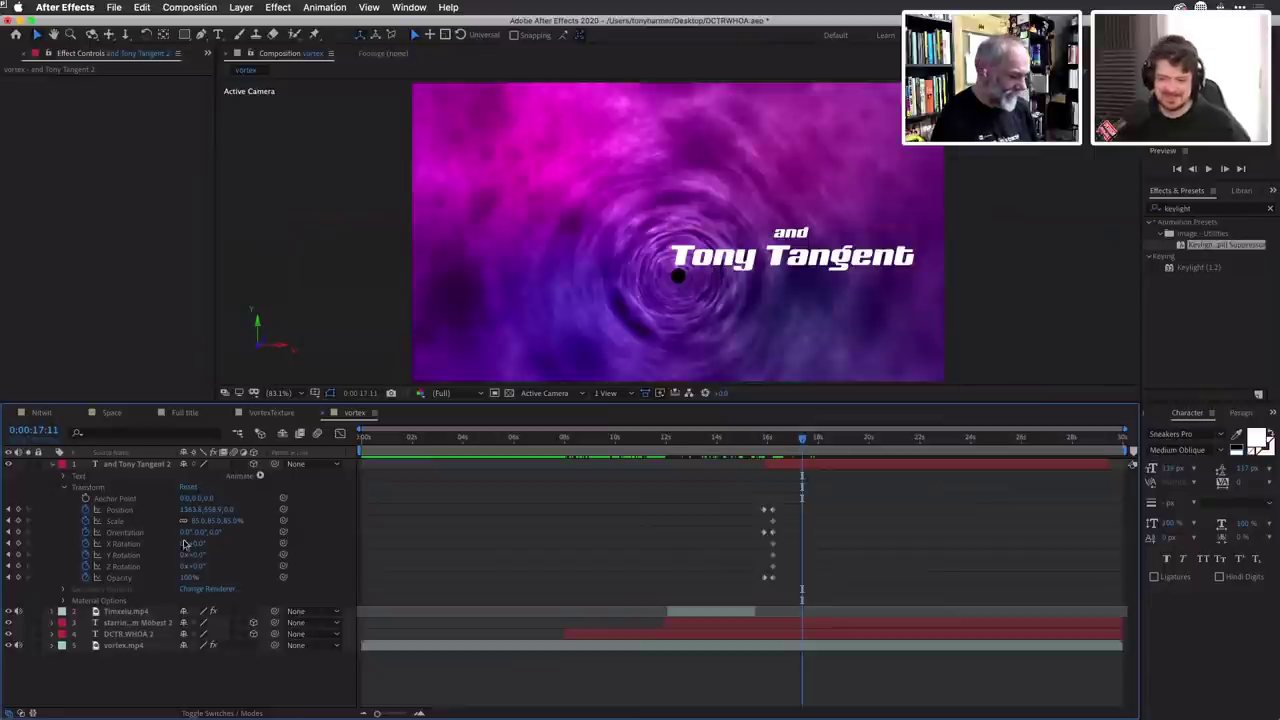
click(145, 512)
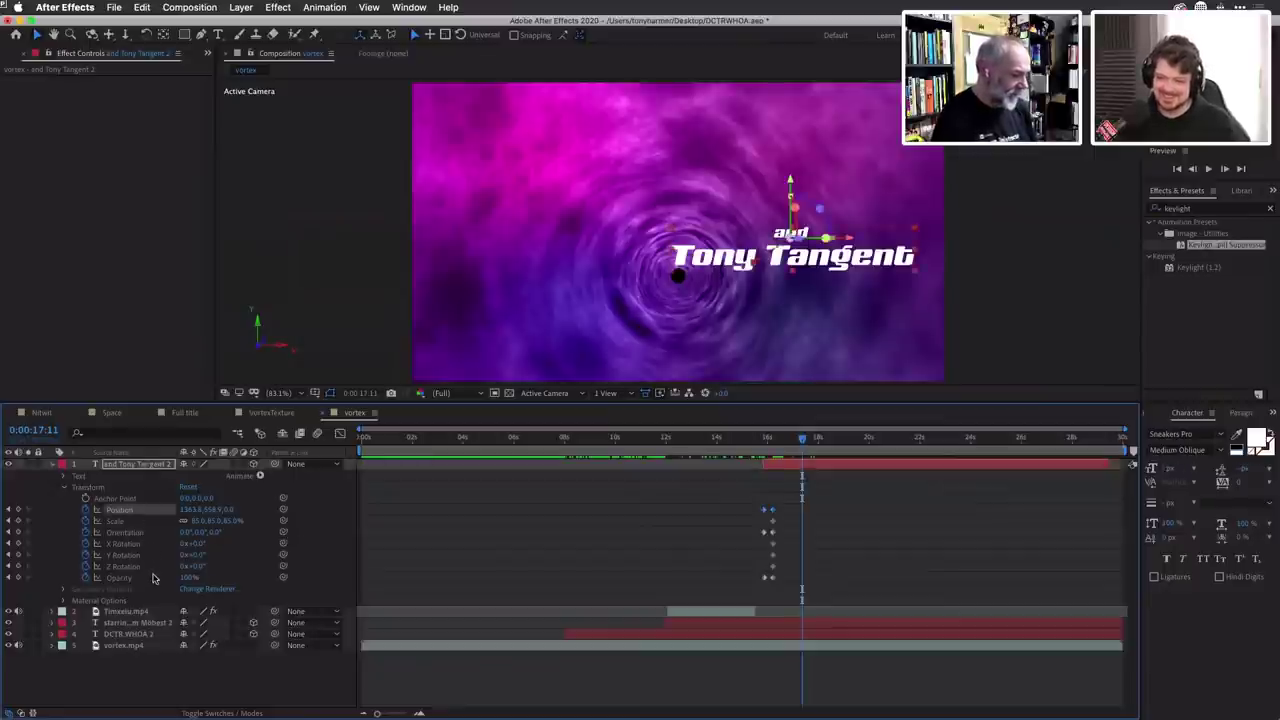
shift+click(153, 578)
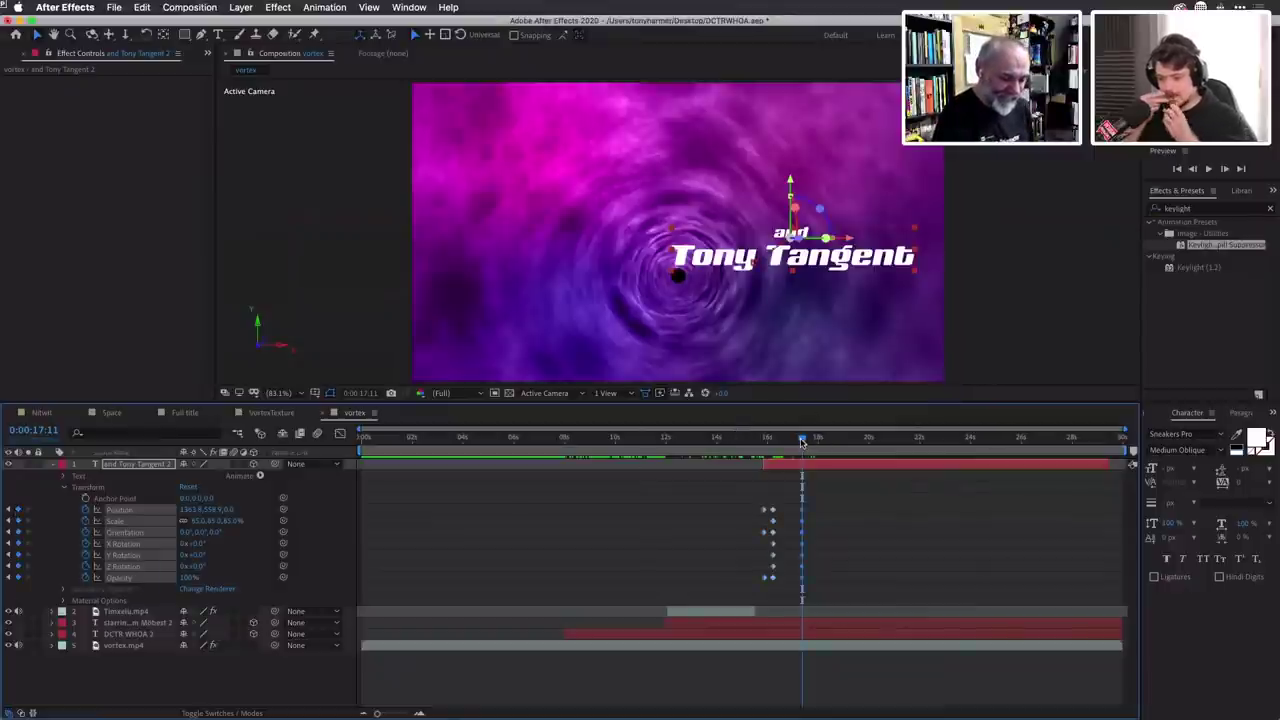
Set the "and" credit's Opacity to 0% at 0:00:17:24.
drag(801, 443, 812, 443)
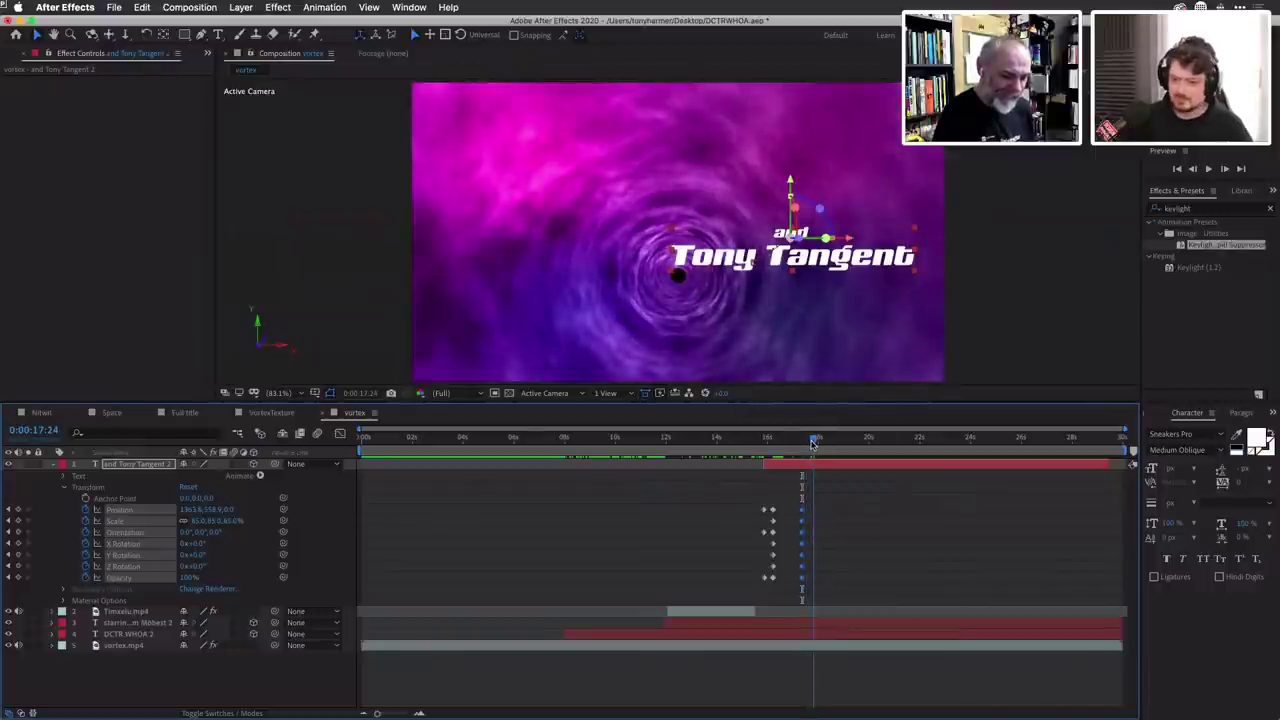
click(250, 584)
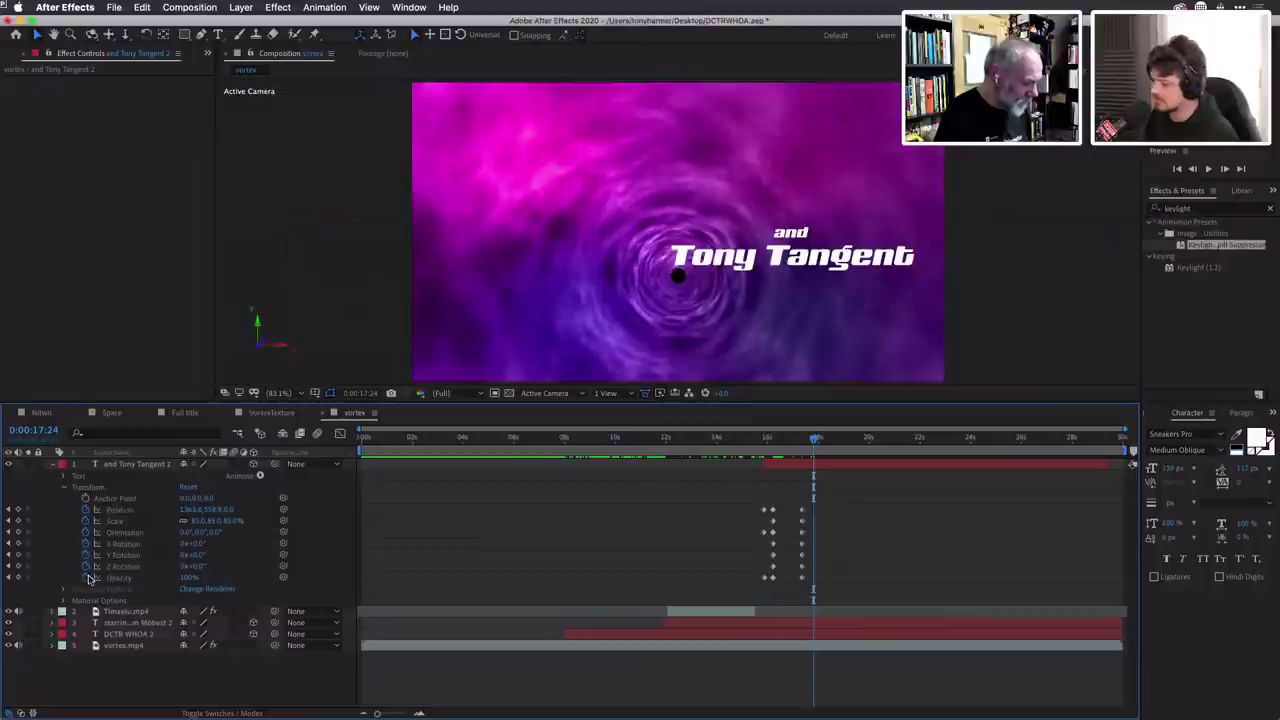
click(184, 579)
text(0)
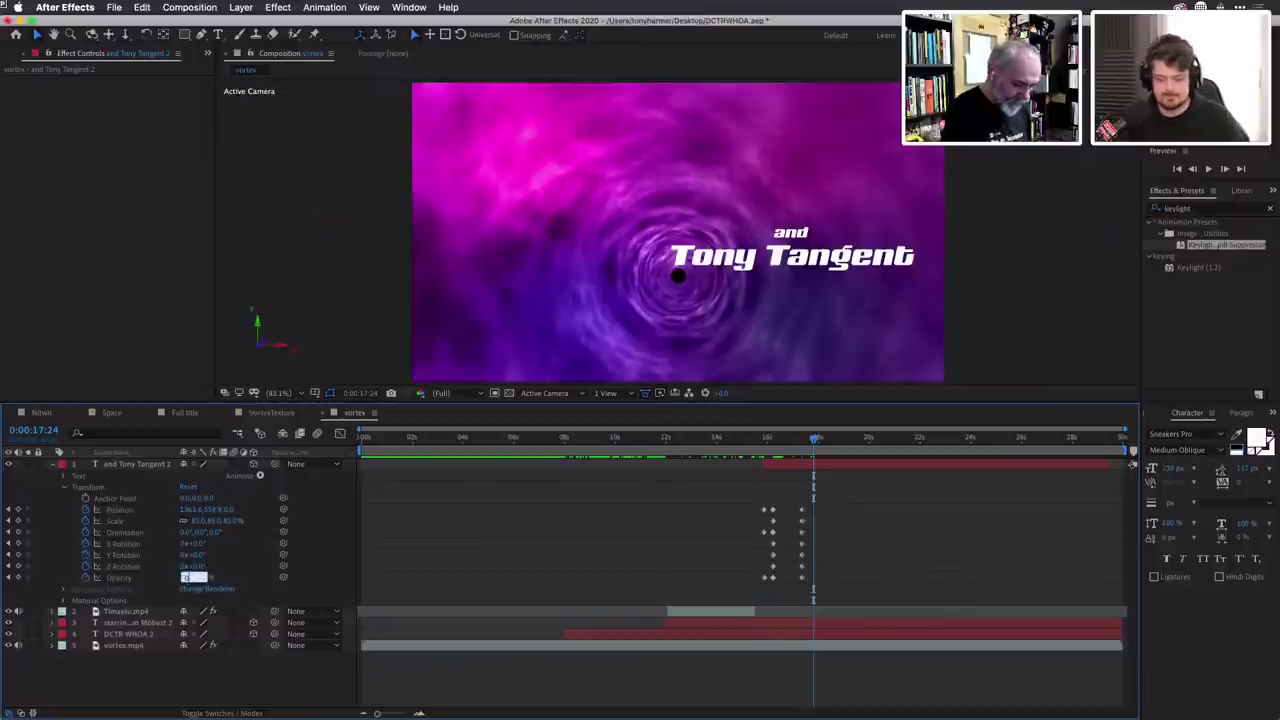
key(Return)
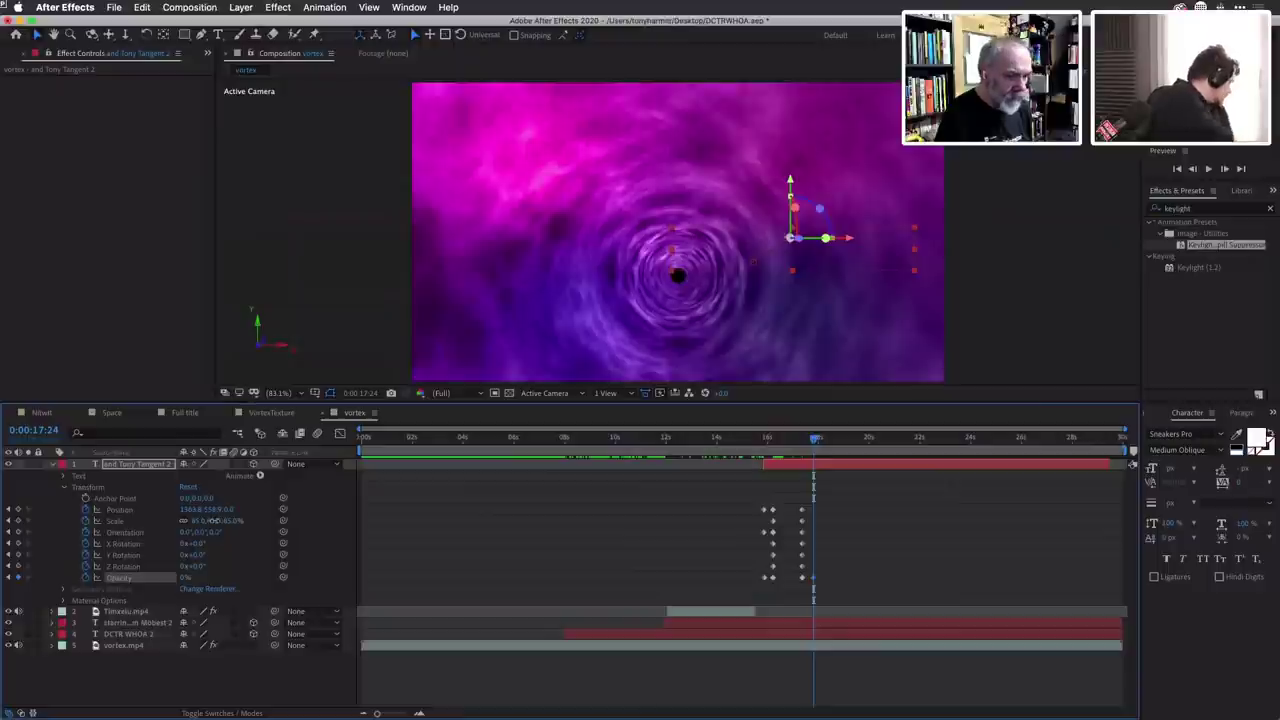
At 0:00:17:24, set the "and" credit's Scale to 147% and move it up and out of frame to about X 2001, Y 438.
drag(213, 521, 258, 527)
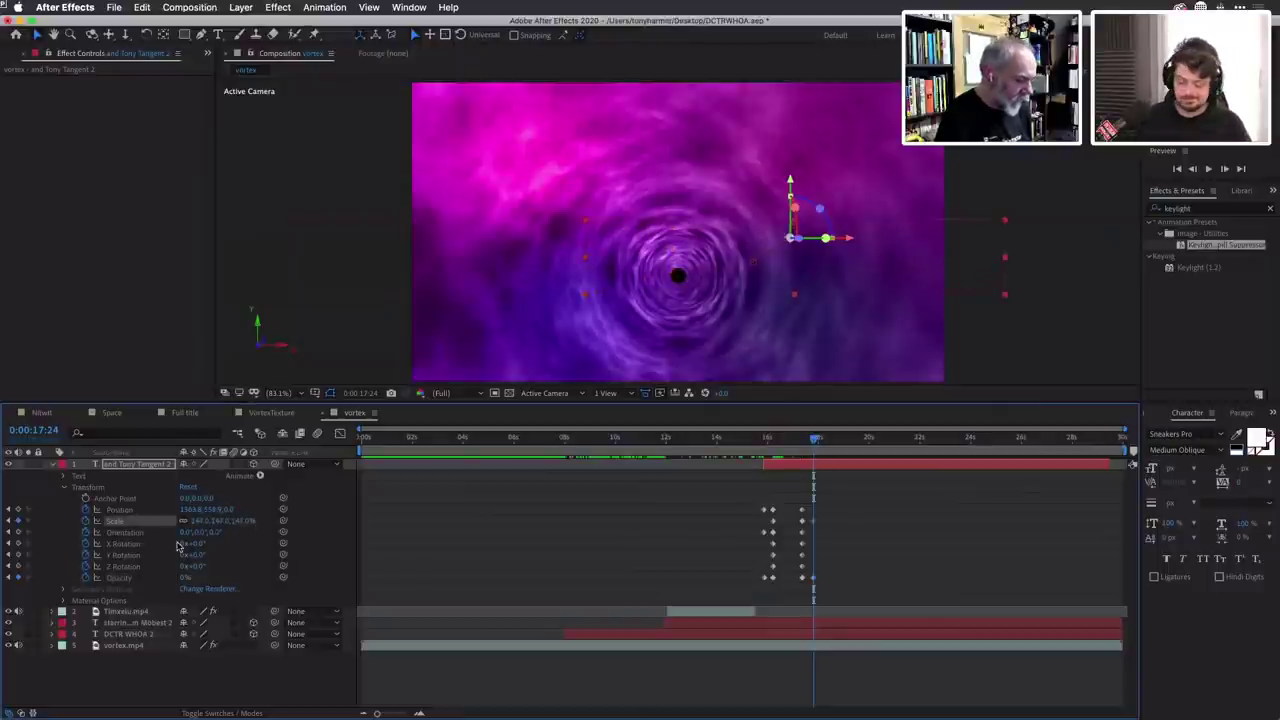
drag(178, 546, 194, 522)
drag(716, 249, 905, 213)
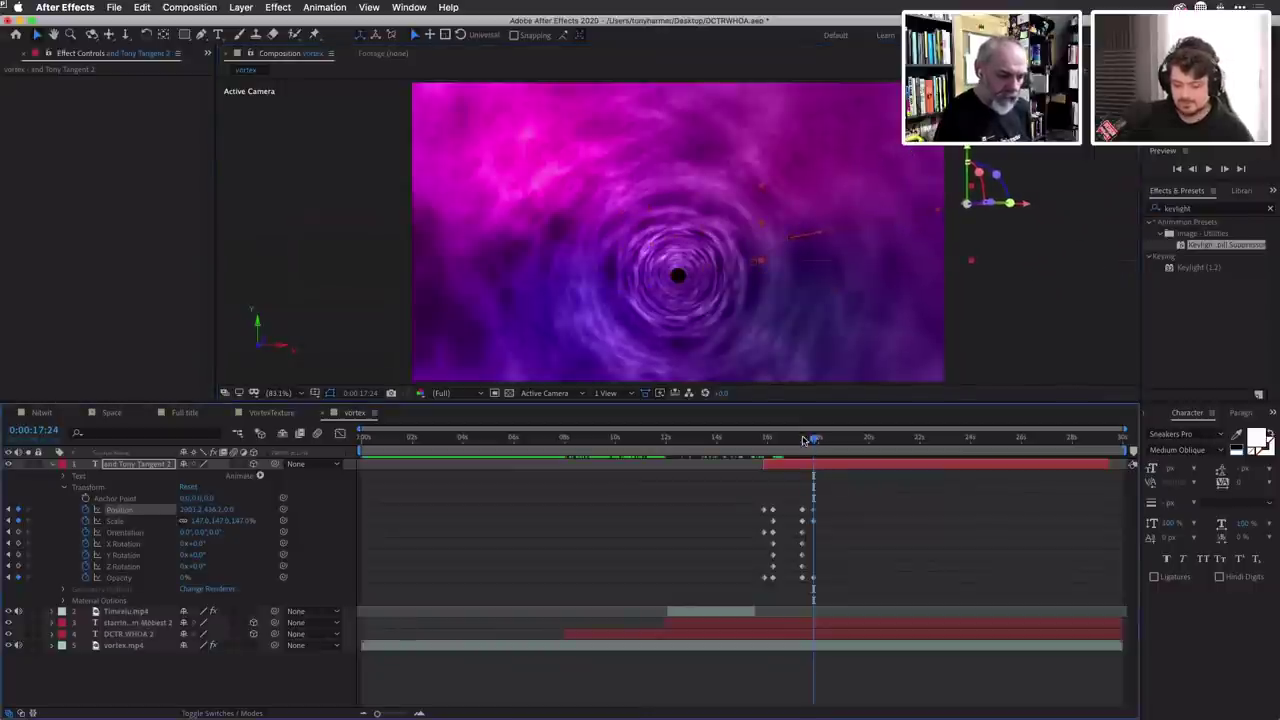
Preview the "and" credit's entrance and exit, and scrub back through the move.
drag(815, 445, 739, 443)
key(space)
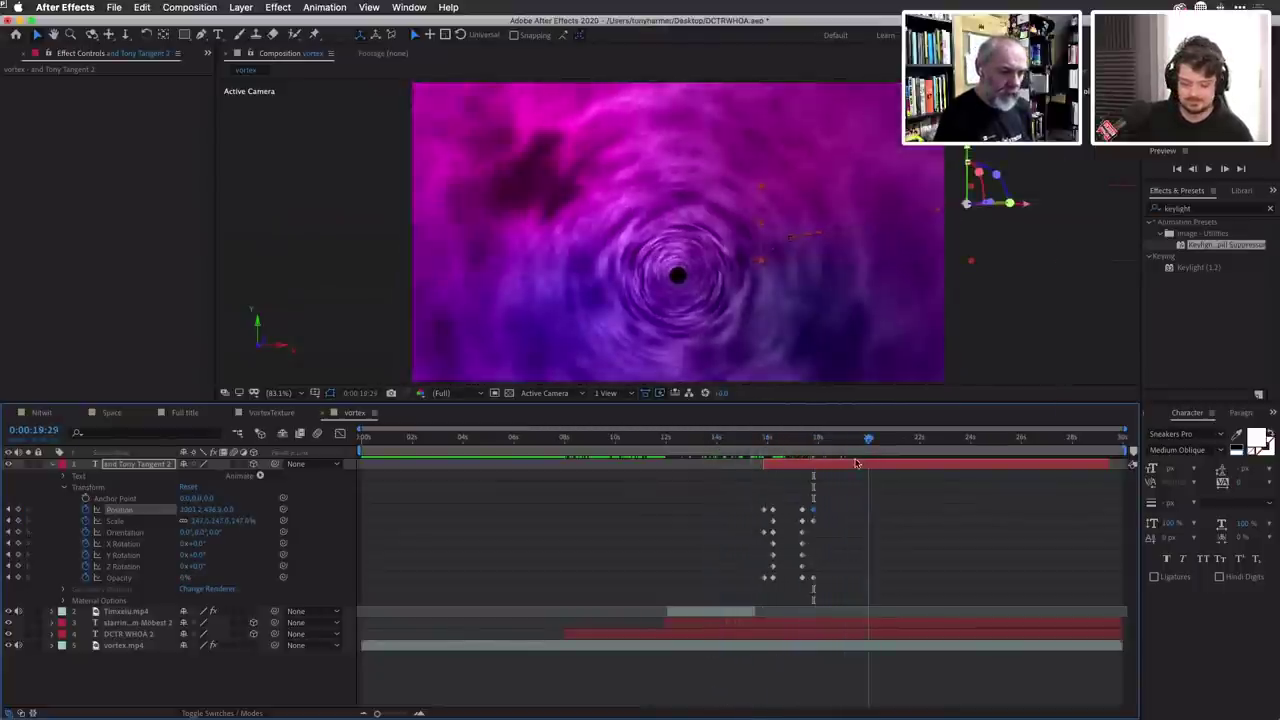
drag(857, 459, 820, 458)
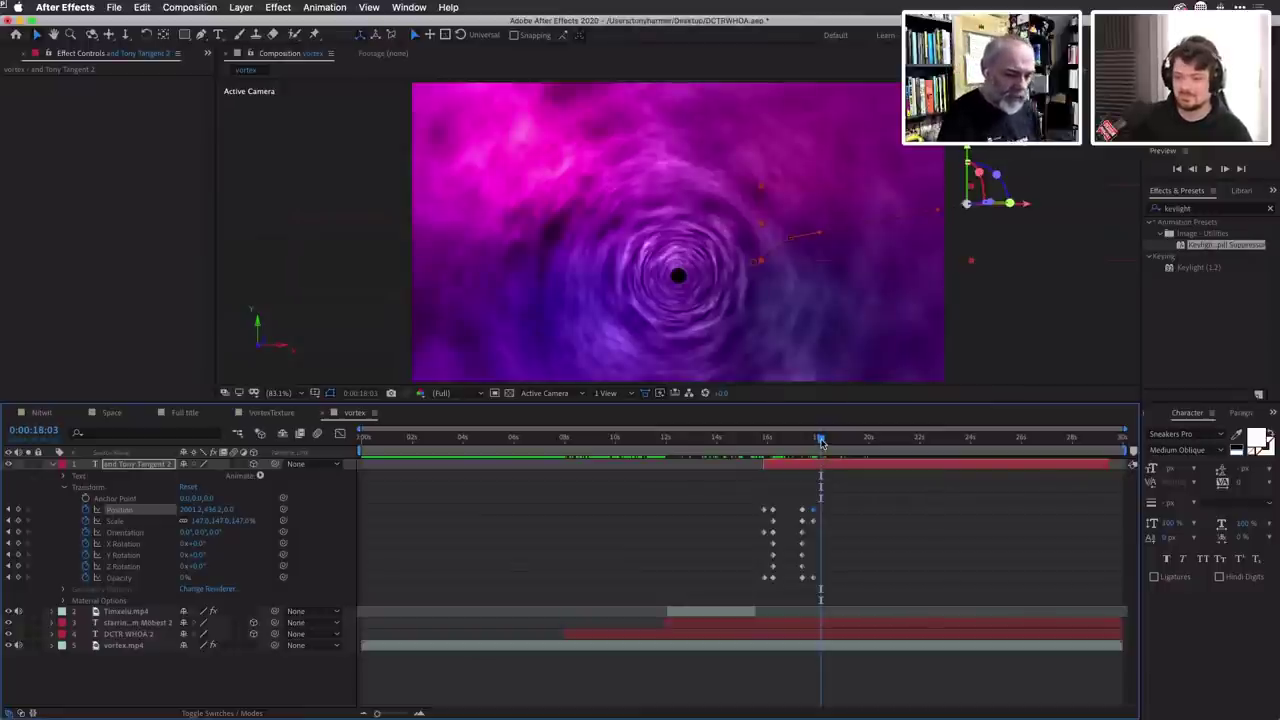
drag(820, 443, 766, 443)
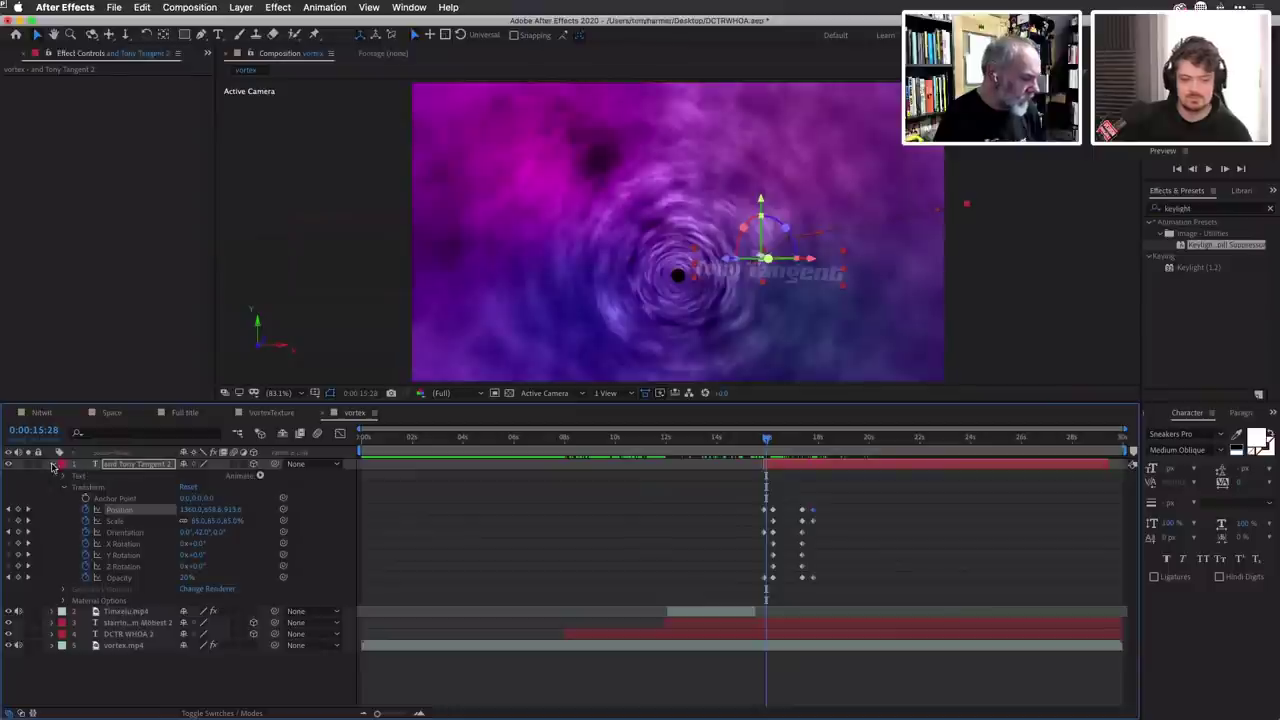
Collapse the "and" credit's properties and add the Nitwit composition above all layers in the vortex composition.
click(54, 465)
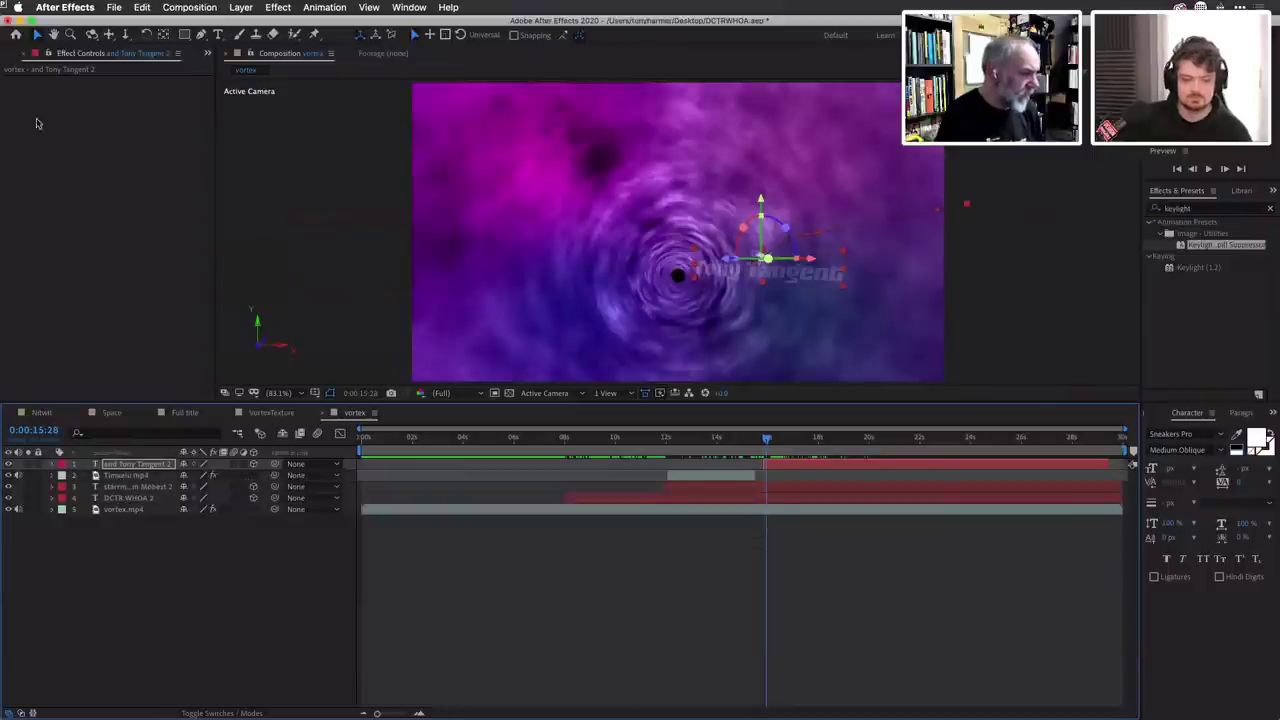
click(208, 53)
click(239, 69)
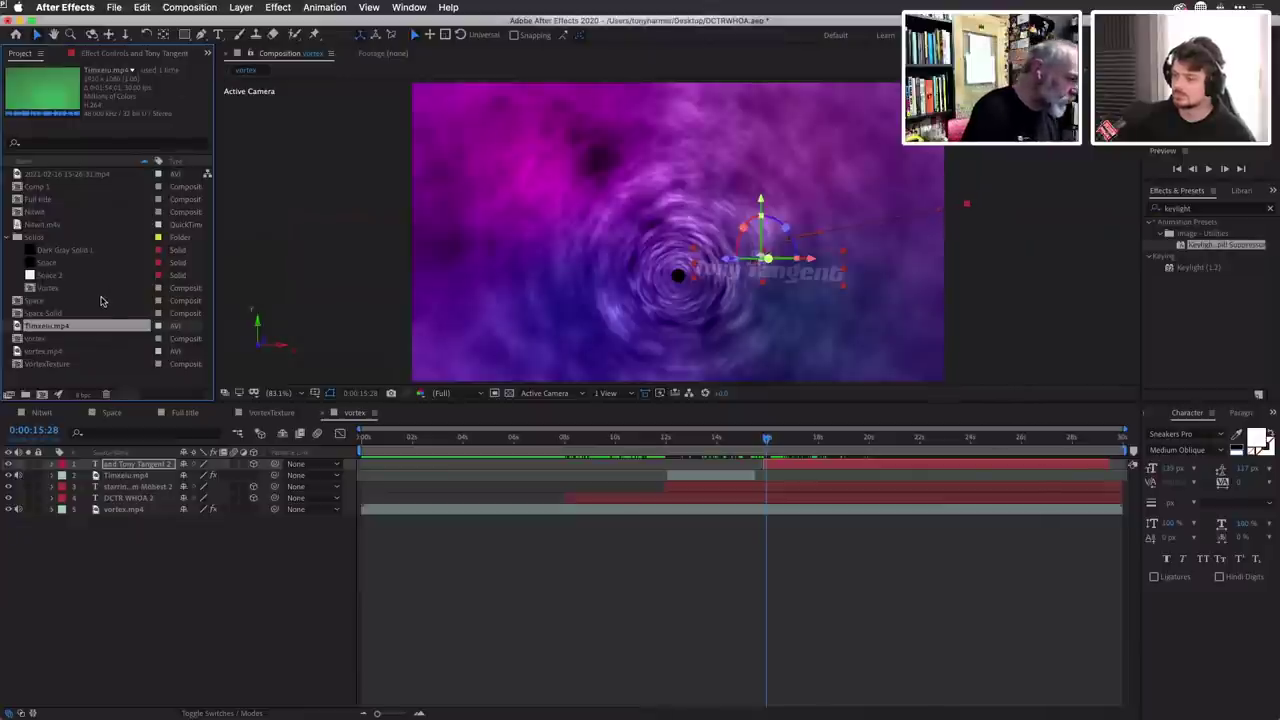
click(37, 213)
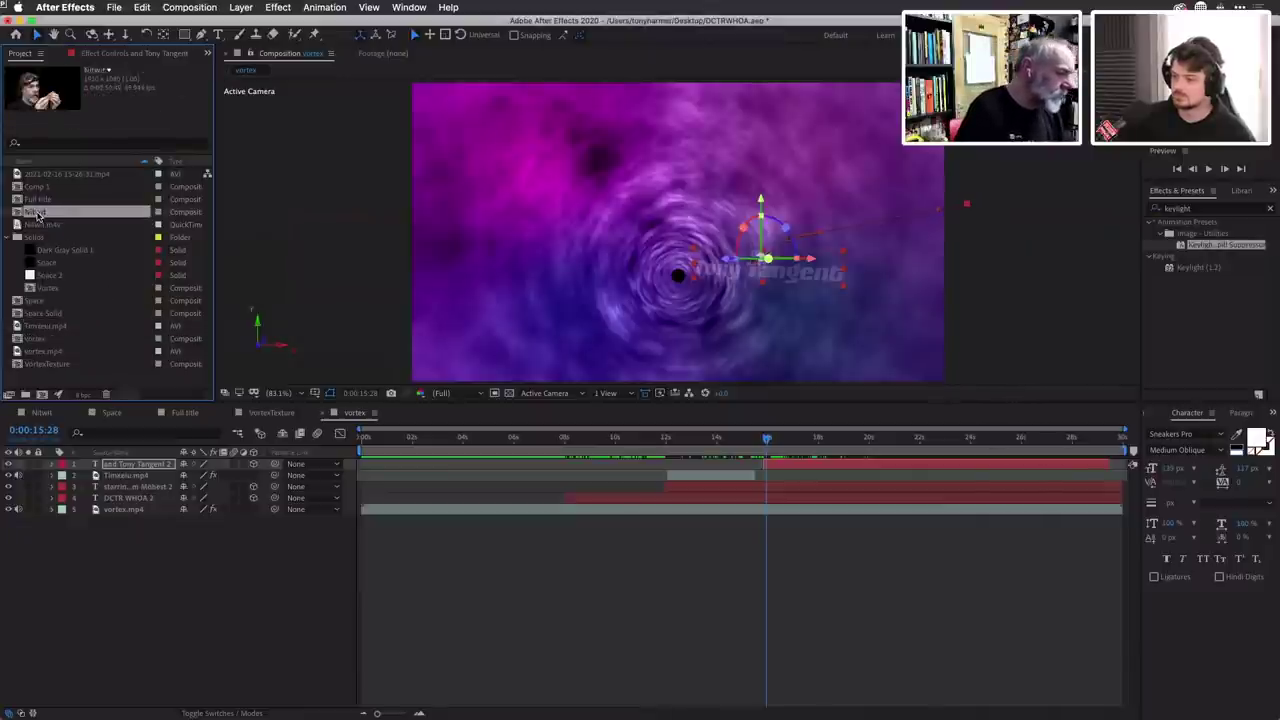
drag(48, 215, 140, 465)
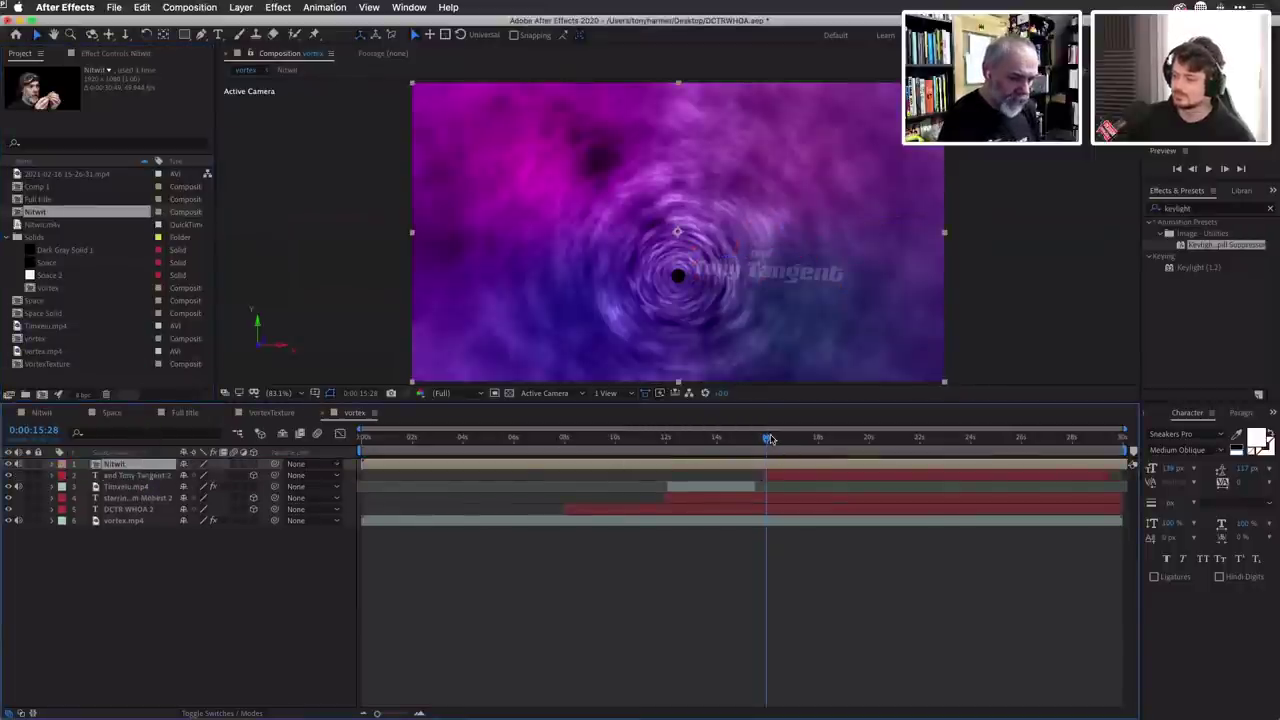
Slide the Nitwit layer so it starts together with the "and" credit layer, just before the 16-second mark.
drag(770, 440, 380, 424)
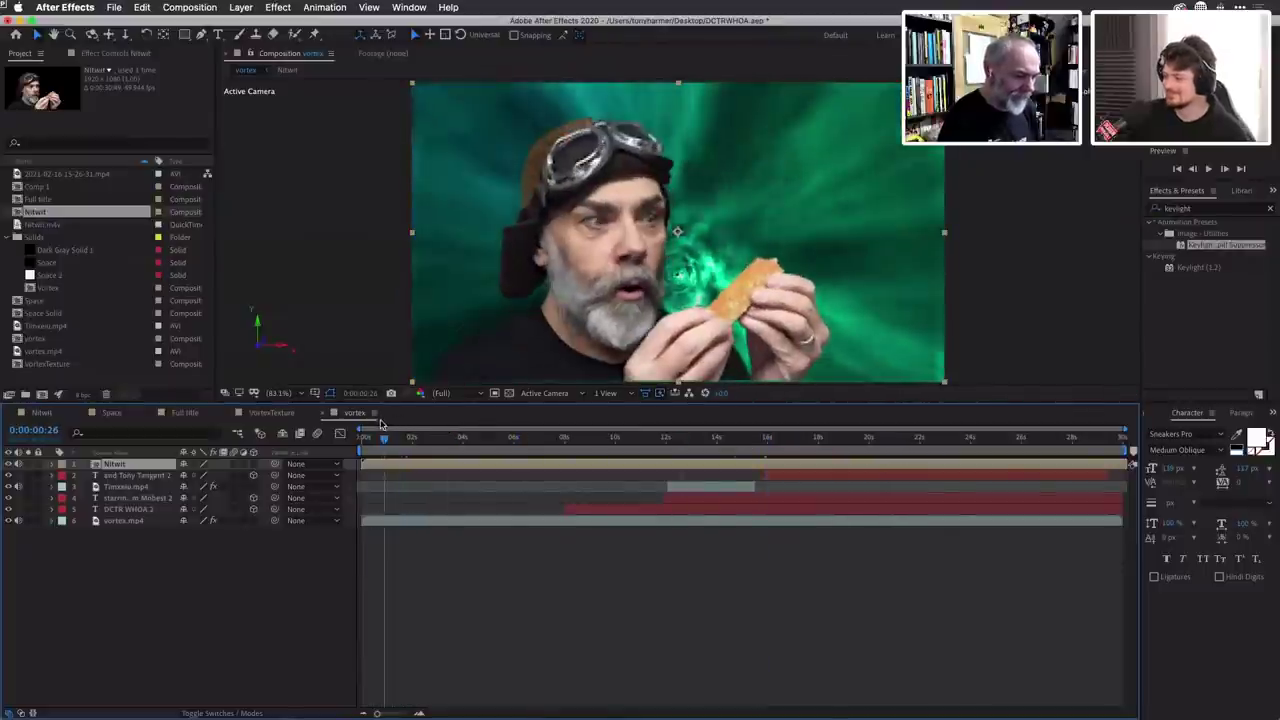
drag(410, 466, 826, 473)
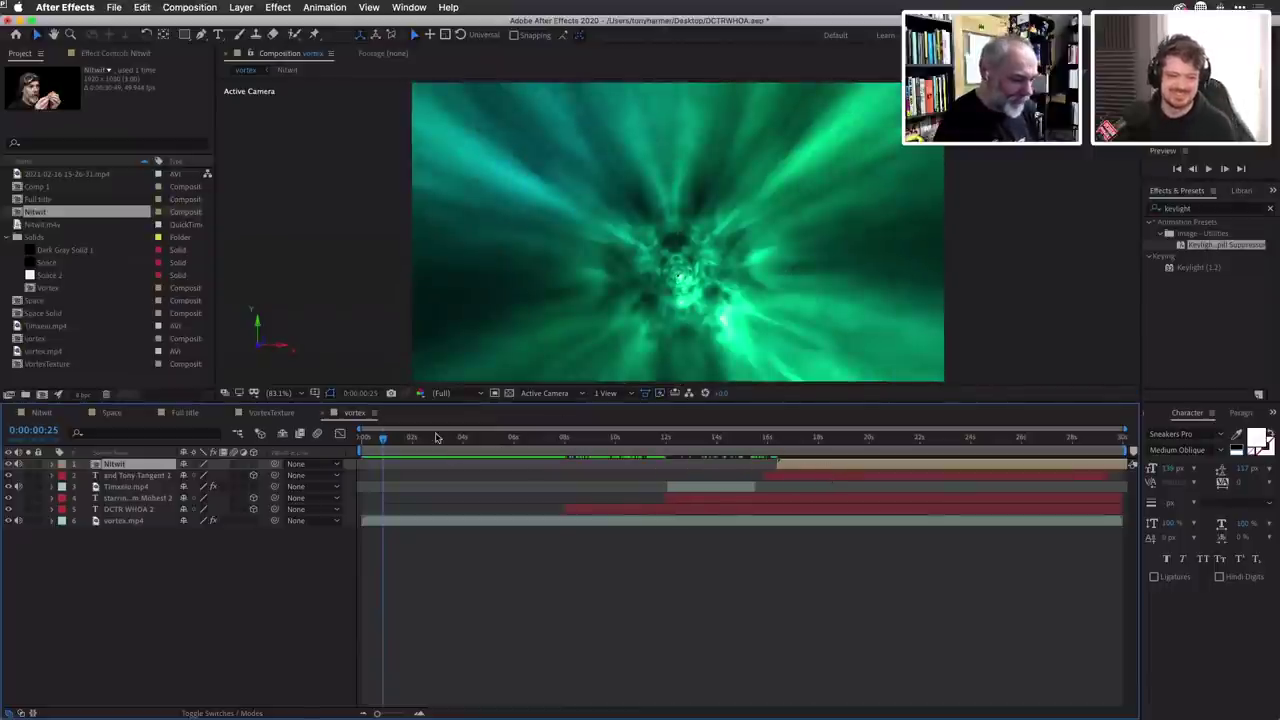
drag(458, 440, 718, 441)
click(157, 476)
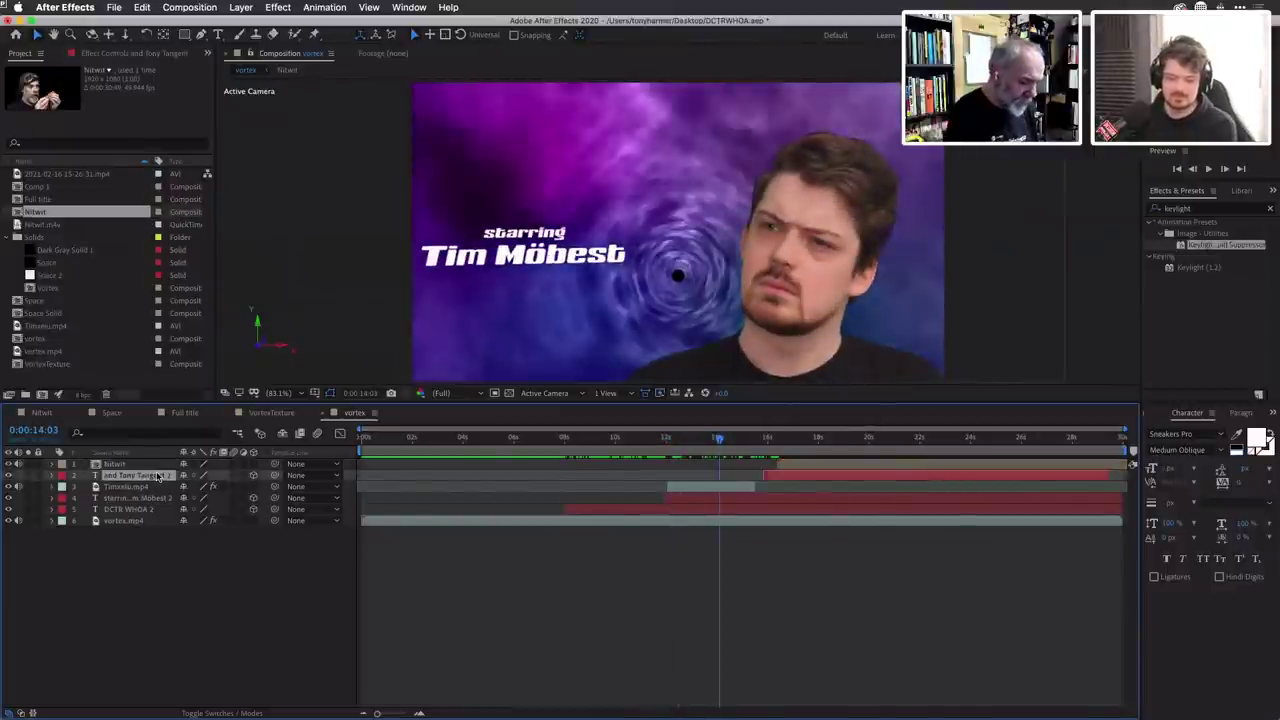
key(u)
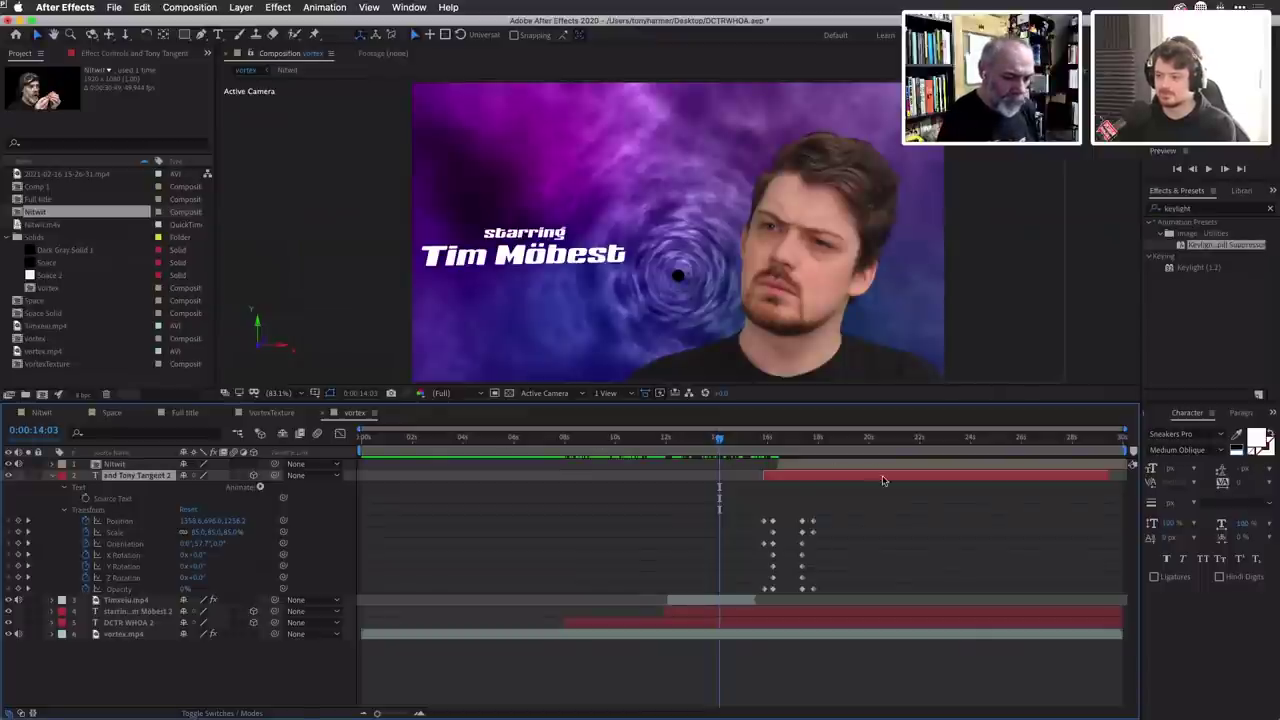
click(844, 466)
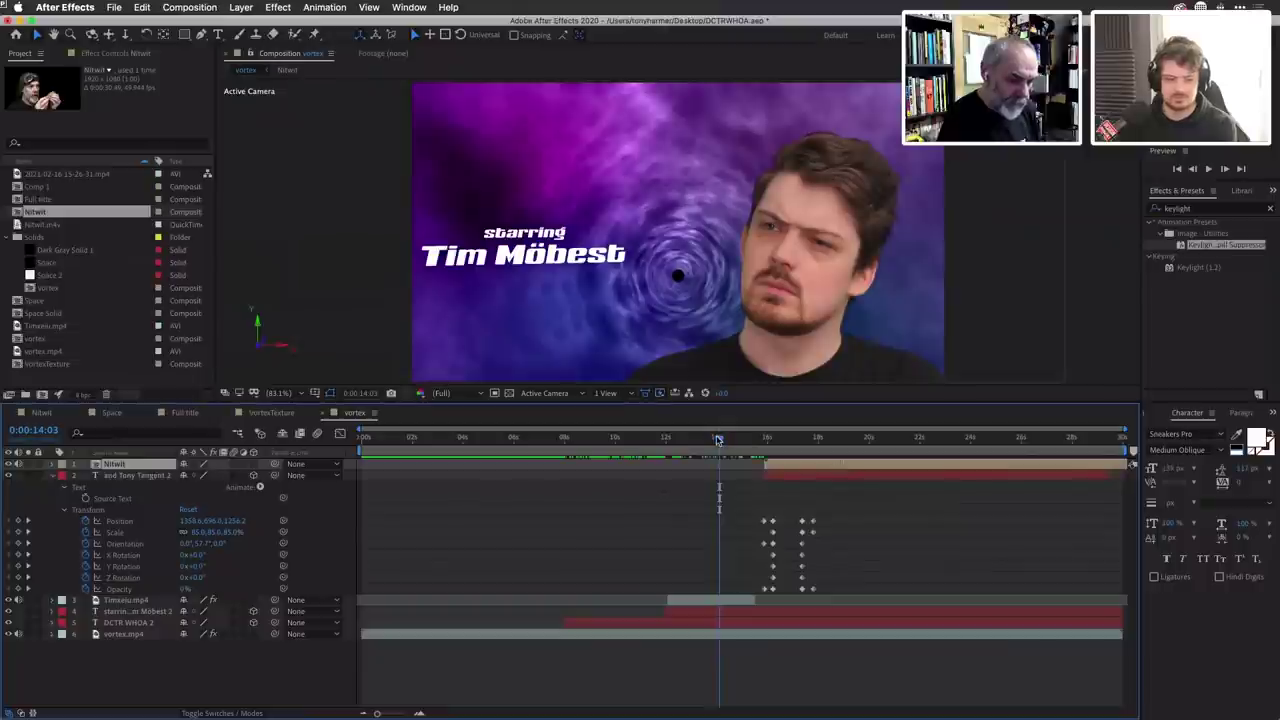
Scale the Nitwit layer to 89% at 0:00:16:11 and shift it left and down beside the "and" credit.
drag(735, 440, 779, 444)
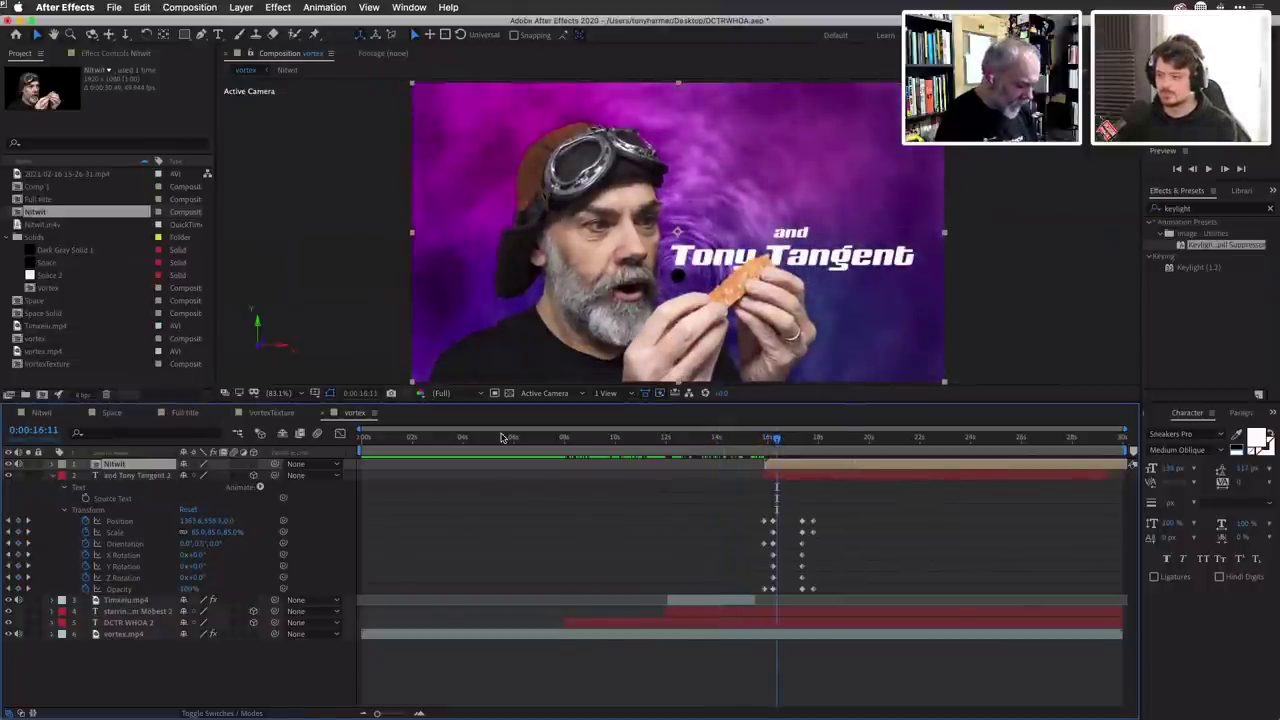
key(s)
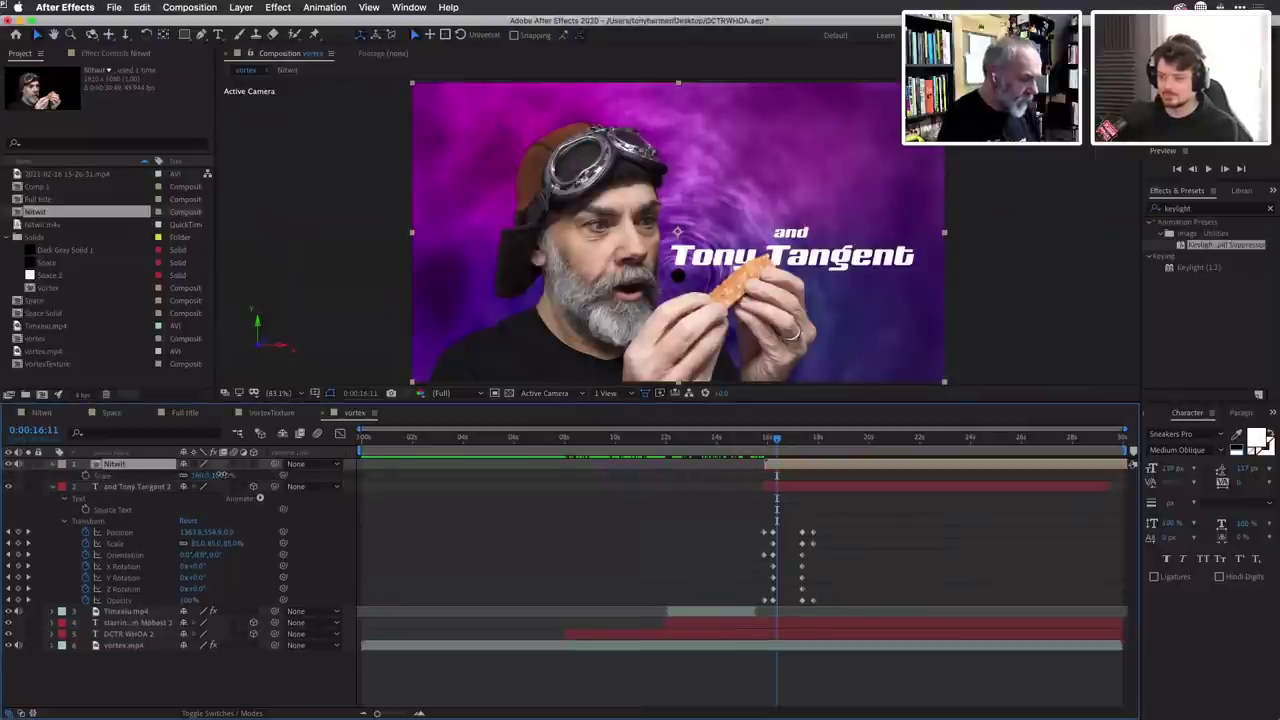
drag(217, 474, 200, 474)
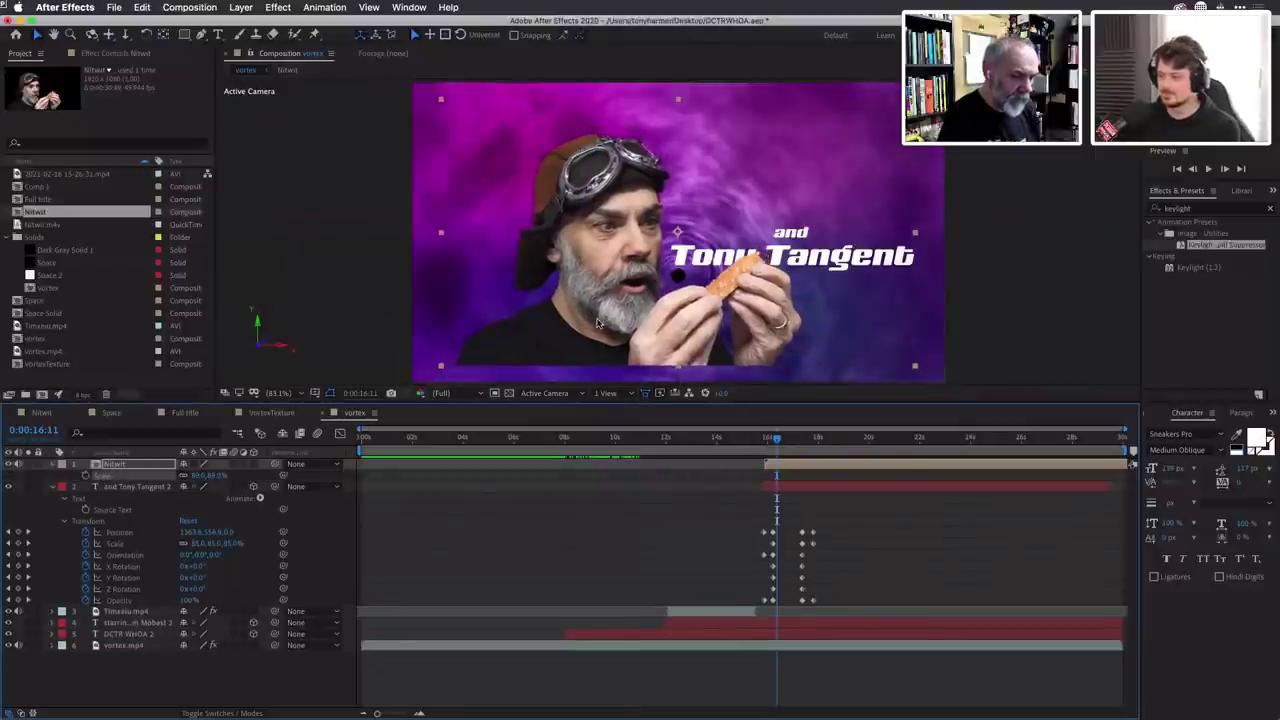
drag(600, 230, 559, 246)
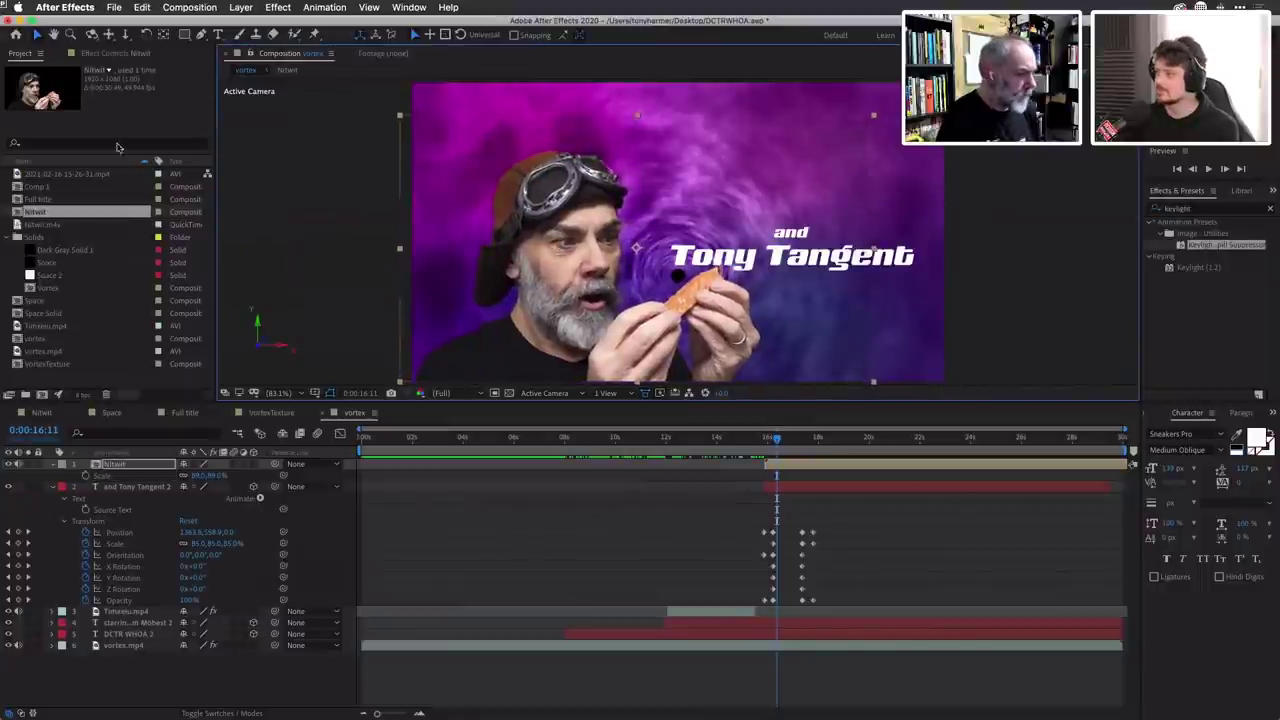
click(120, 53)
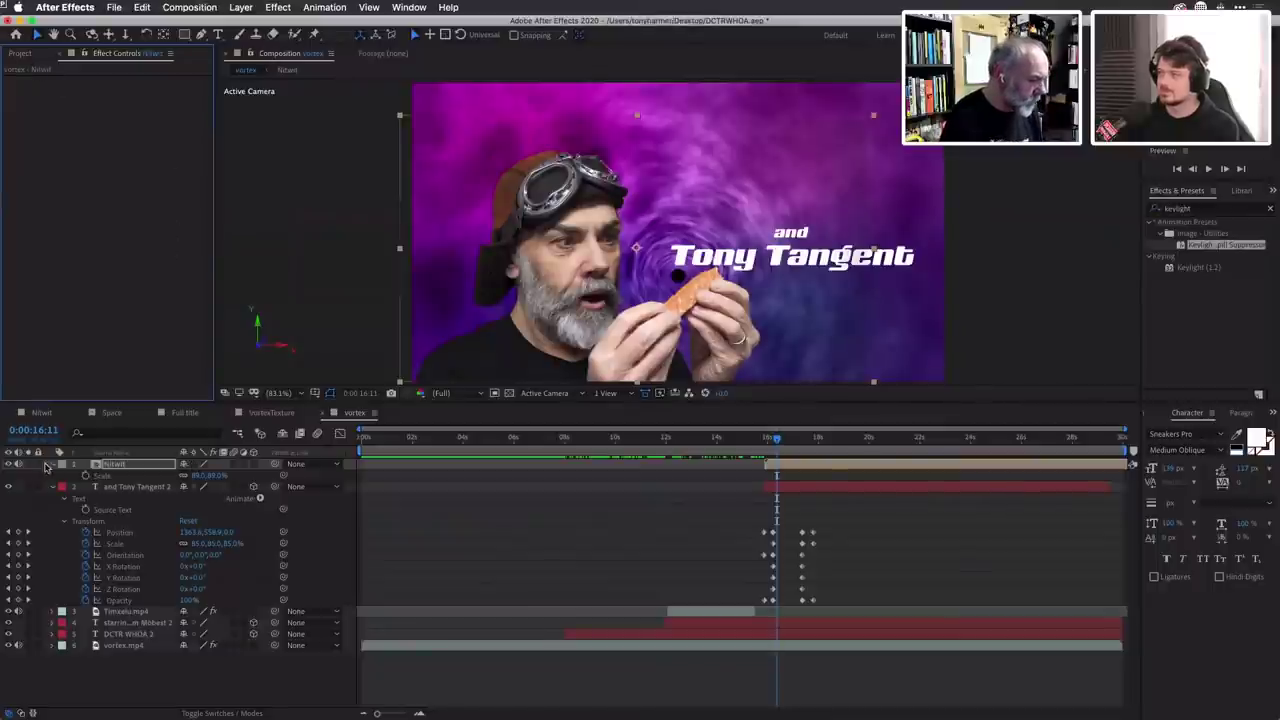
Open the Nitwit composition and raise the Keylight Screen Gain on Nitwit.m4v to 137.
click(97, 470)
double_click(97, 468)
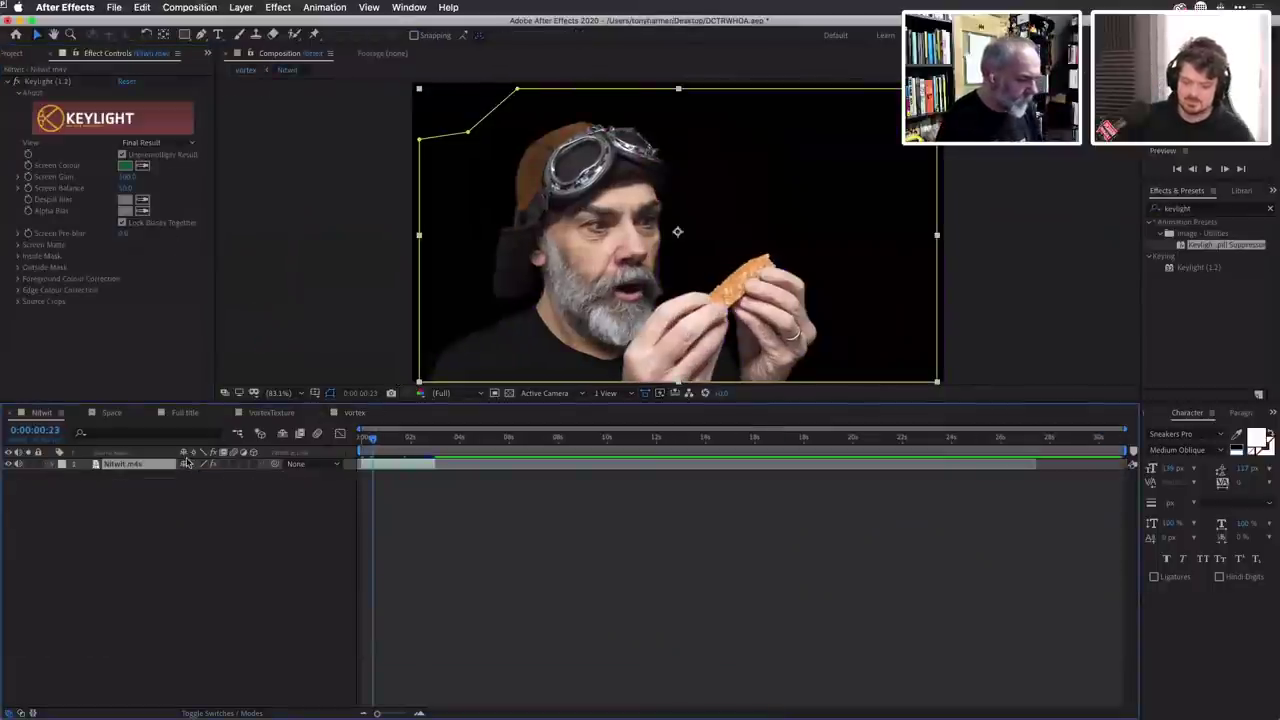
click(126, 177)
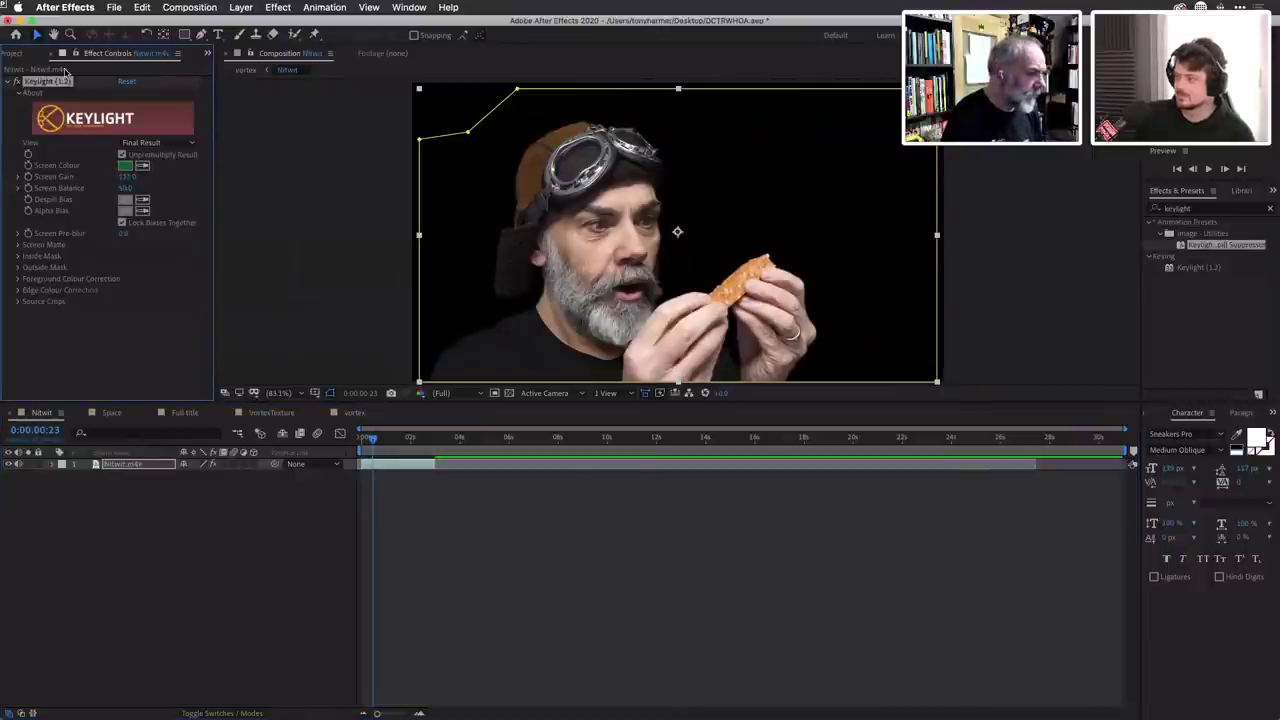
click(14, 54)
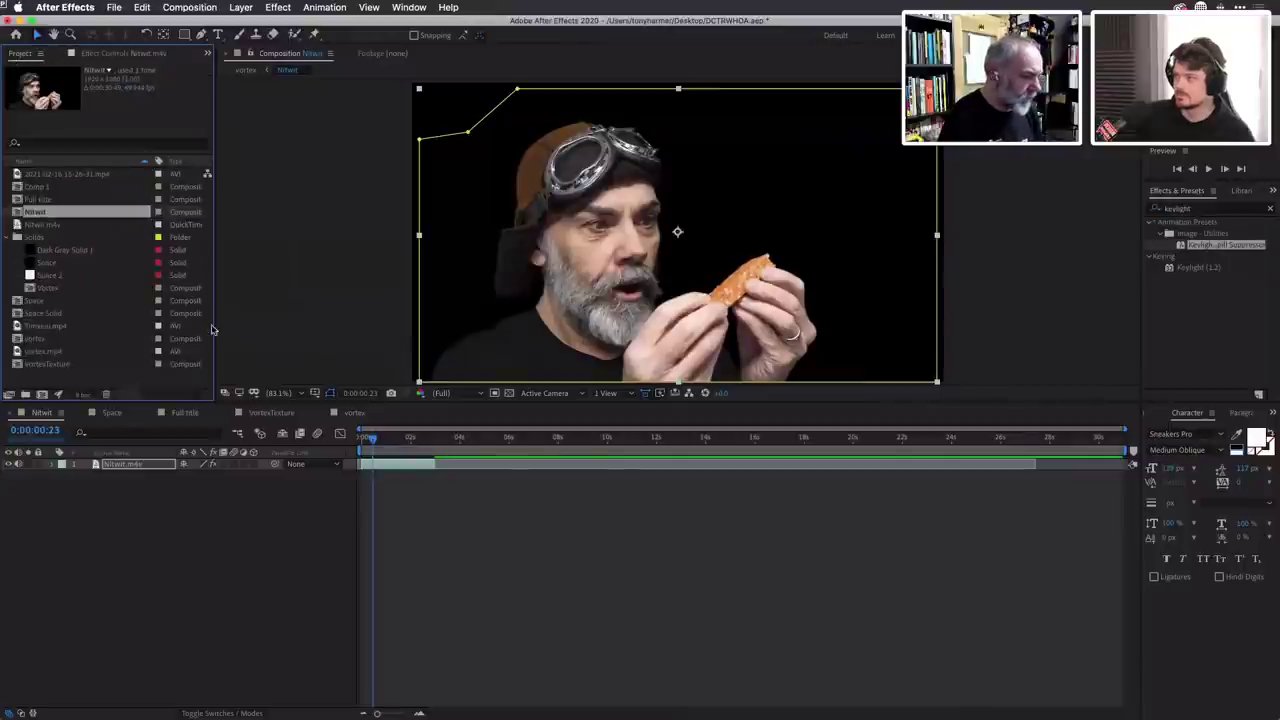
click(270, 413)
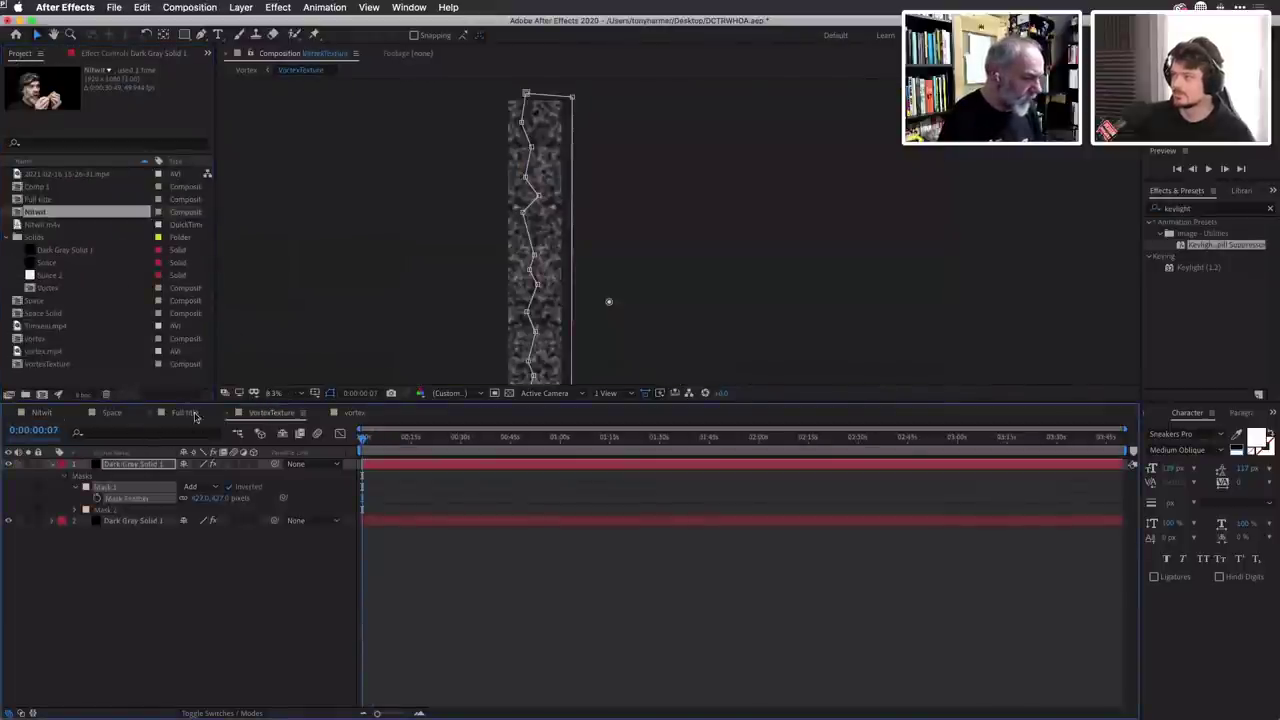
click(193, 414)
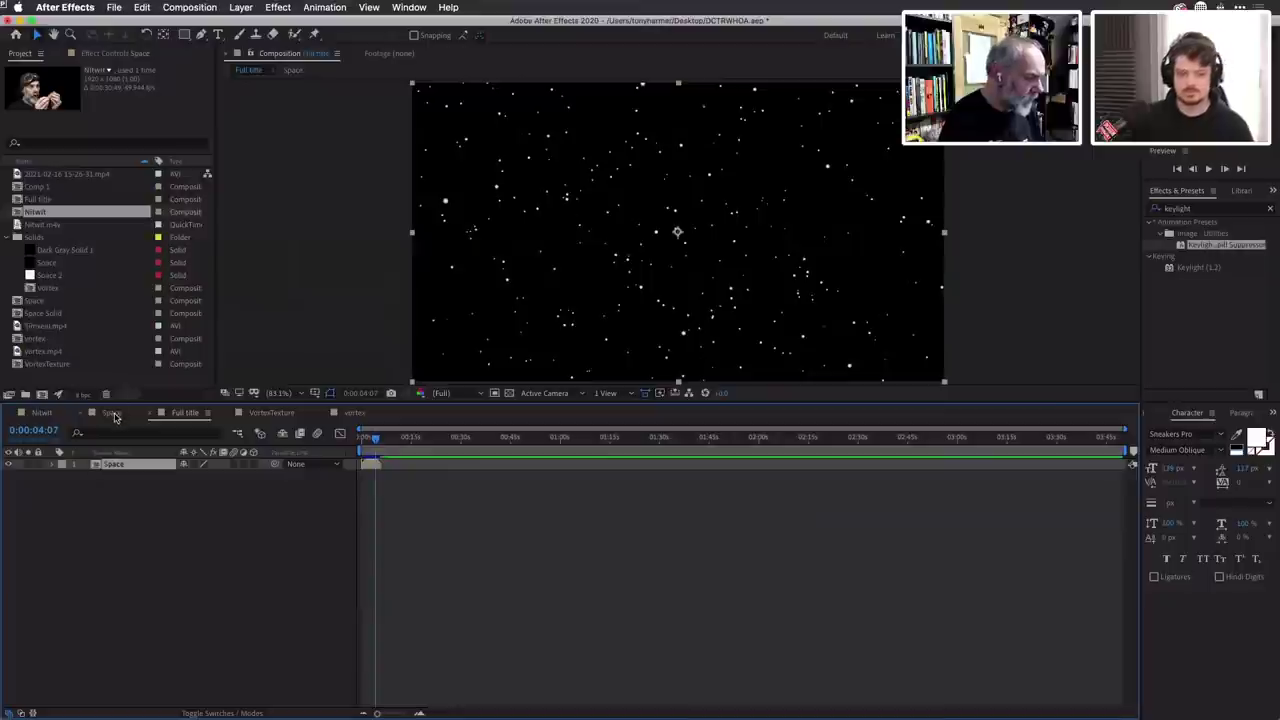
click(112, 414)
click(36, 418)
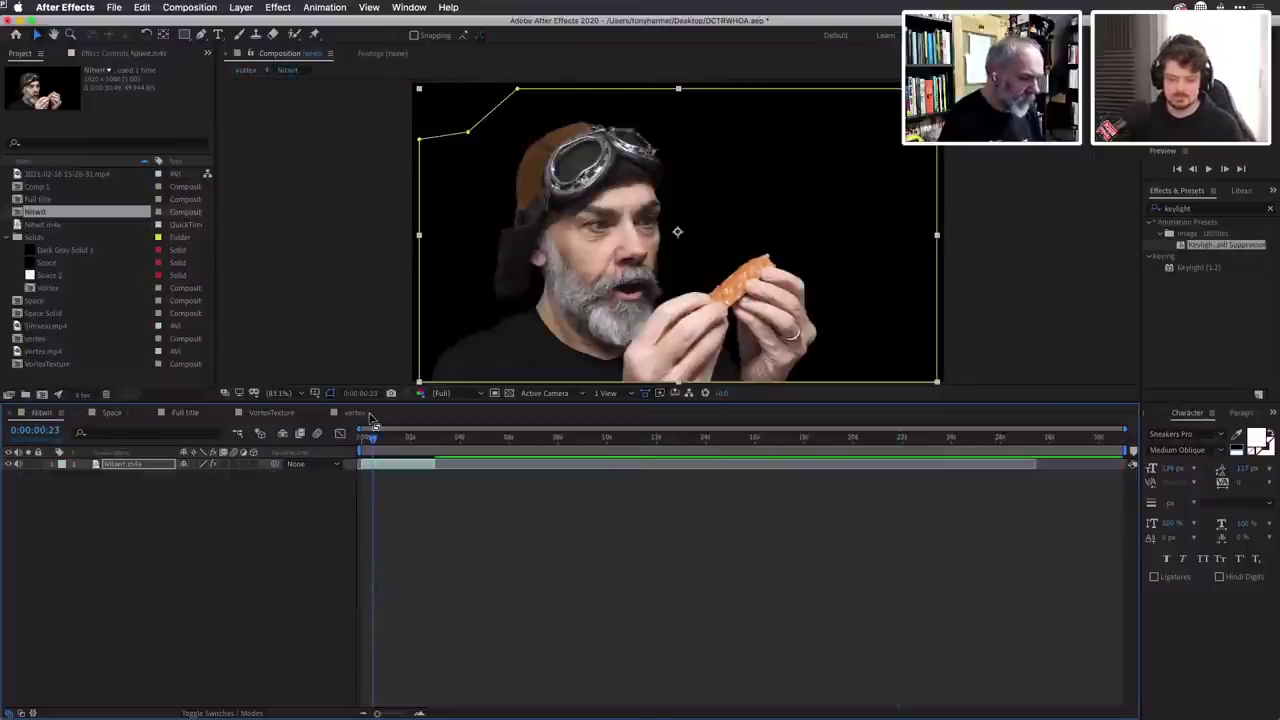
Fade in the Nitwit layer in the vortex composition with opacity keyframes of 0% at 0:00:15:27 and 100% at 0:00:16:06.
click(353, 413)
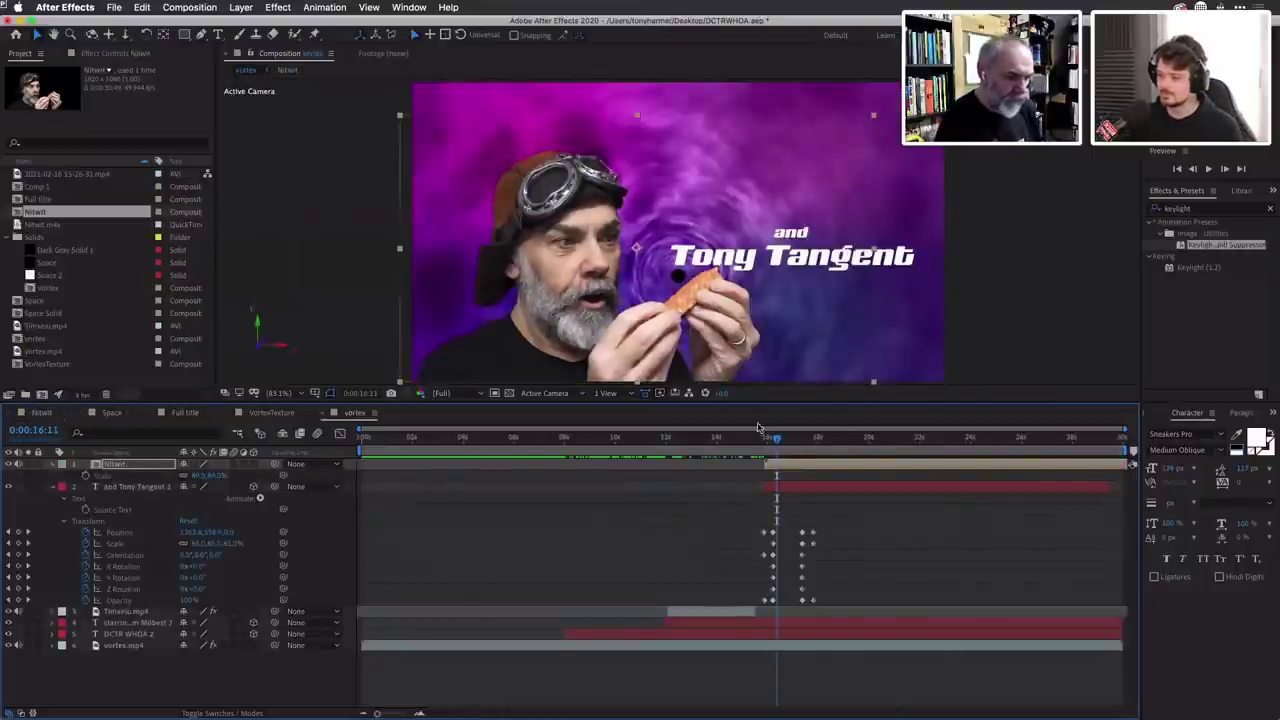
mouse_move(777, 440)
mouse_down()
mouse_move(753, 445)
mouse_move(774, 441)
mouse_up()
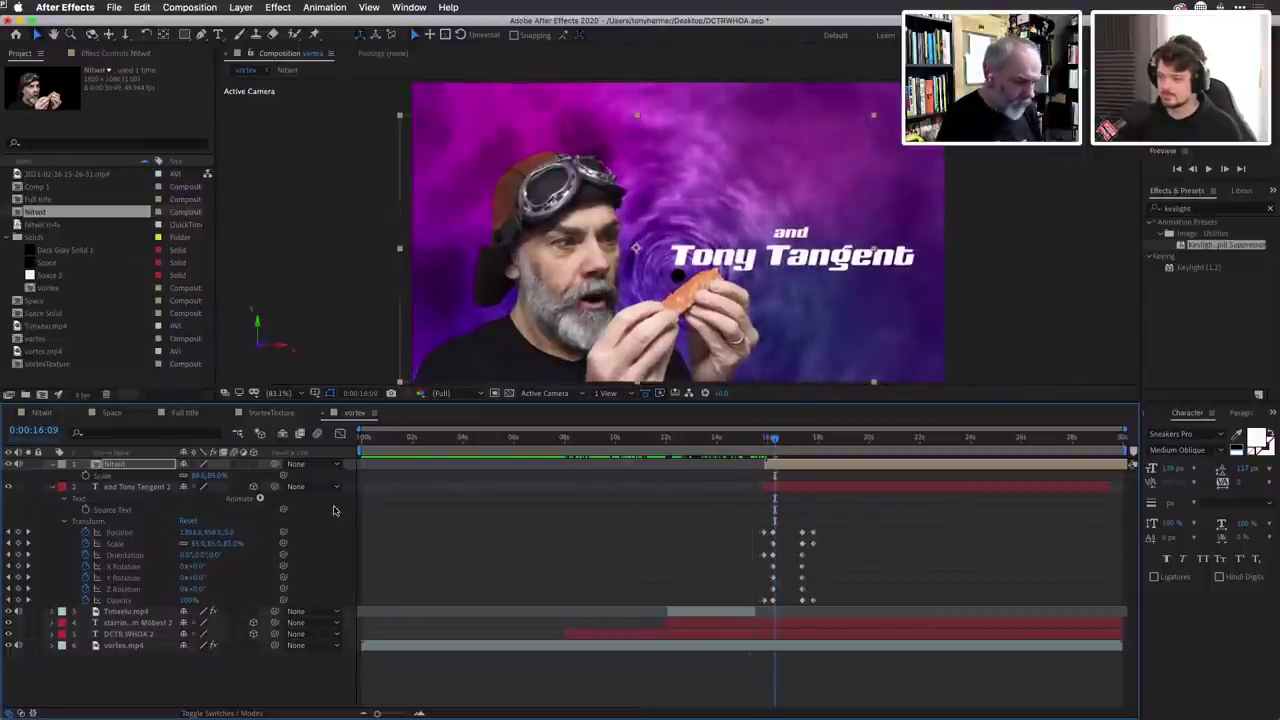
click(9, 532)
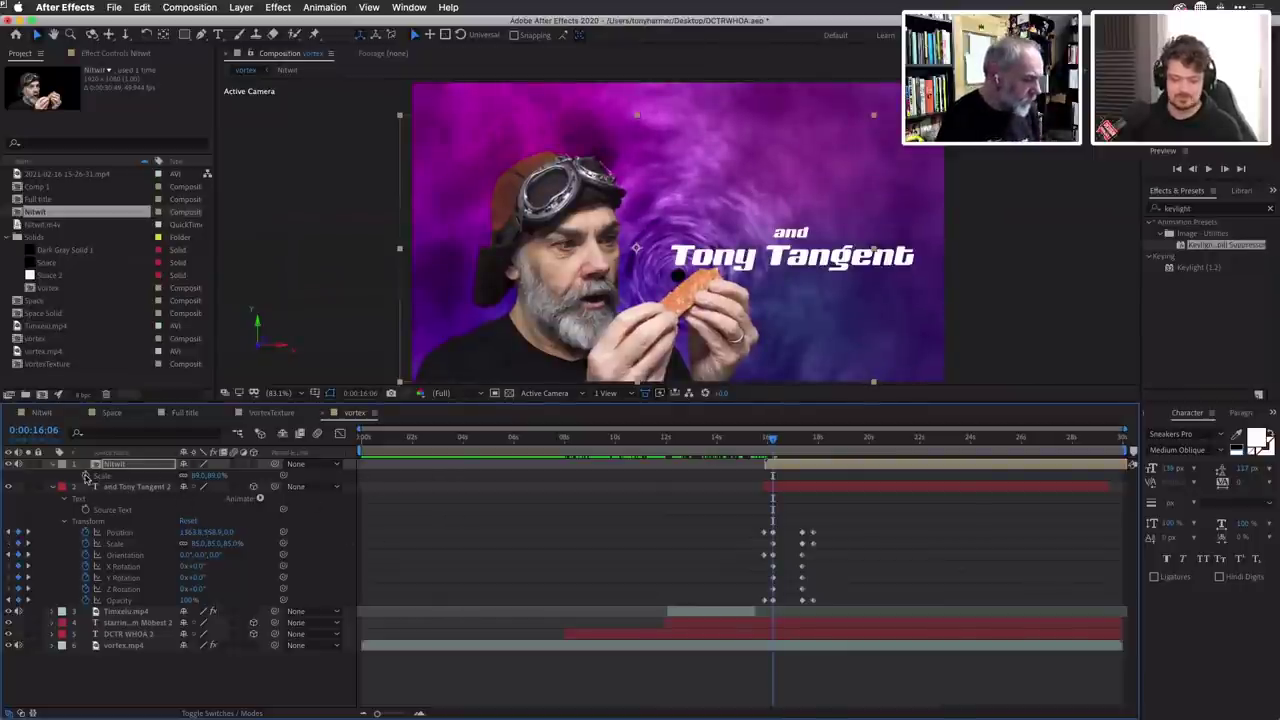
key(t)
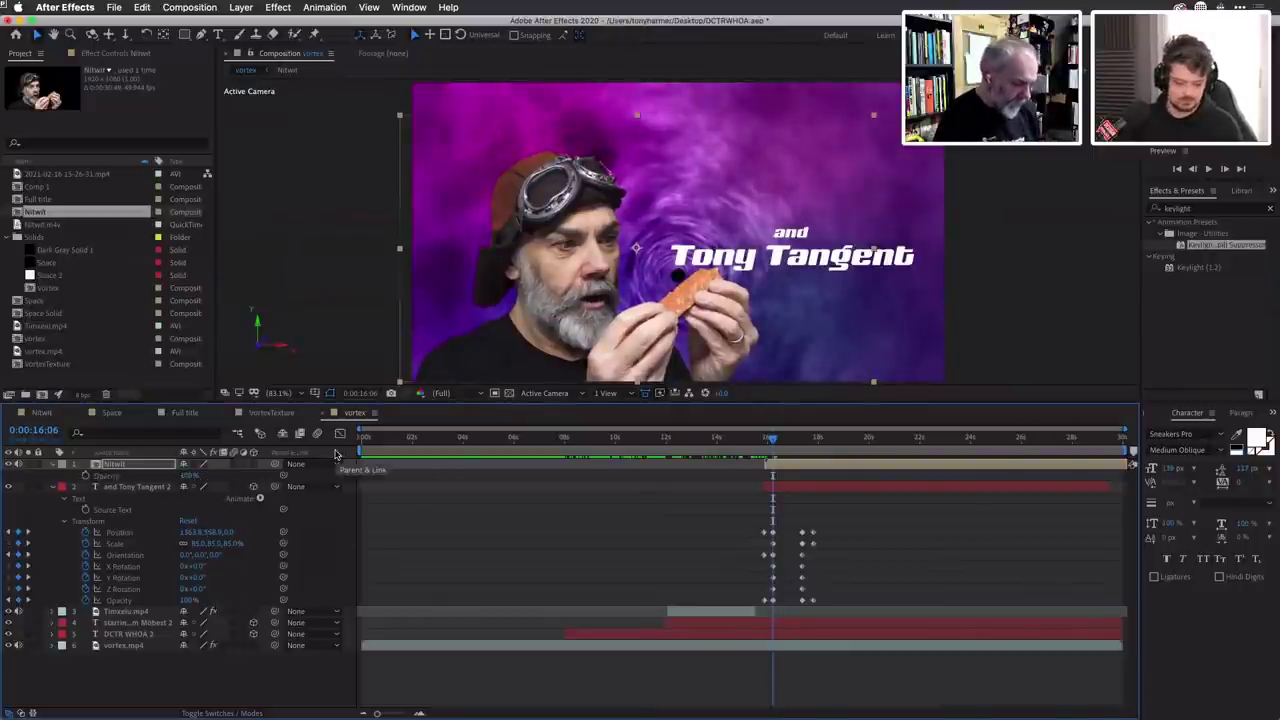
click(84, 476)
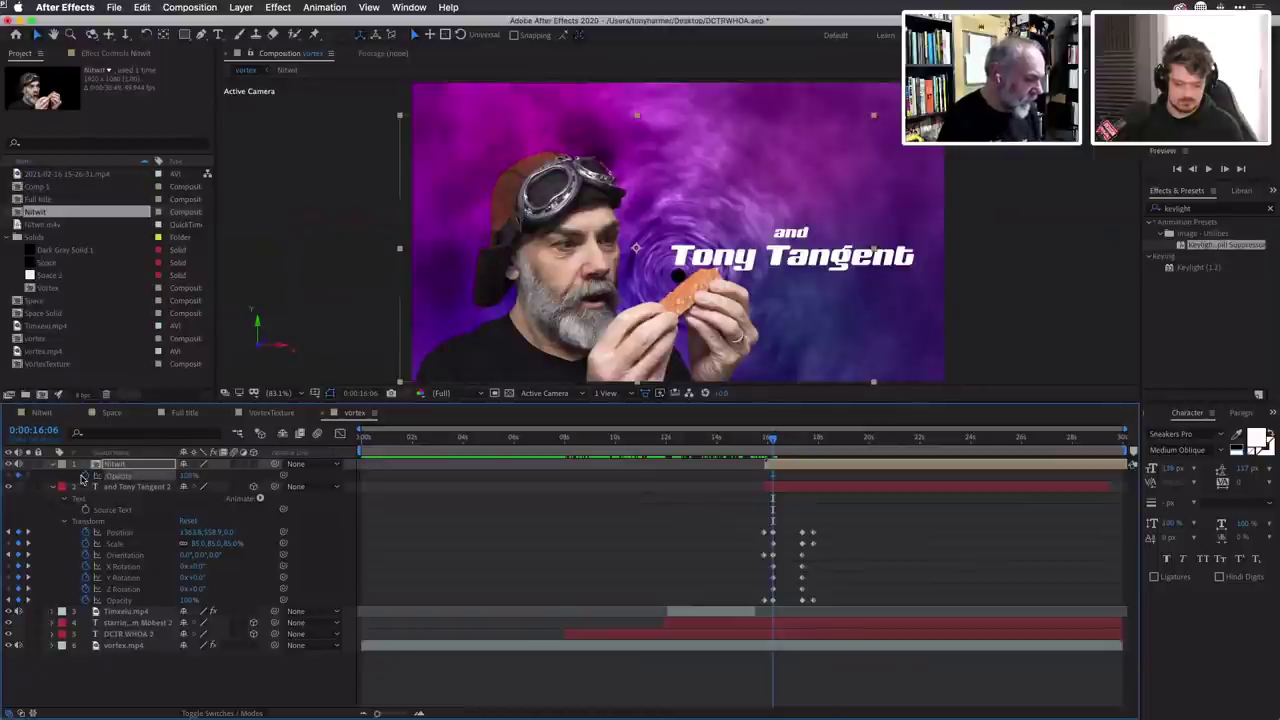
key(j)
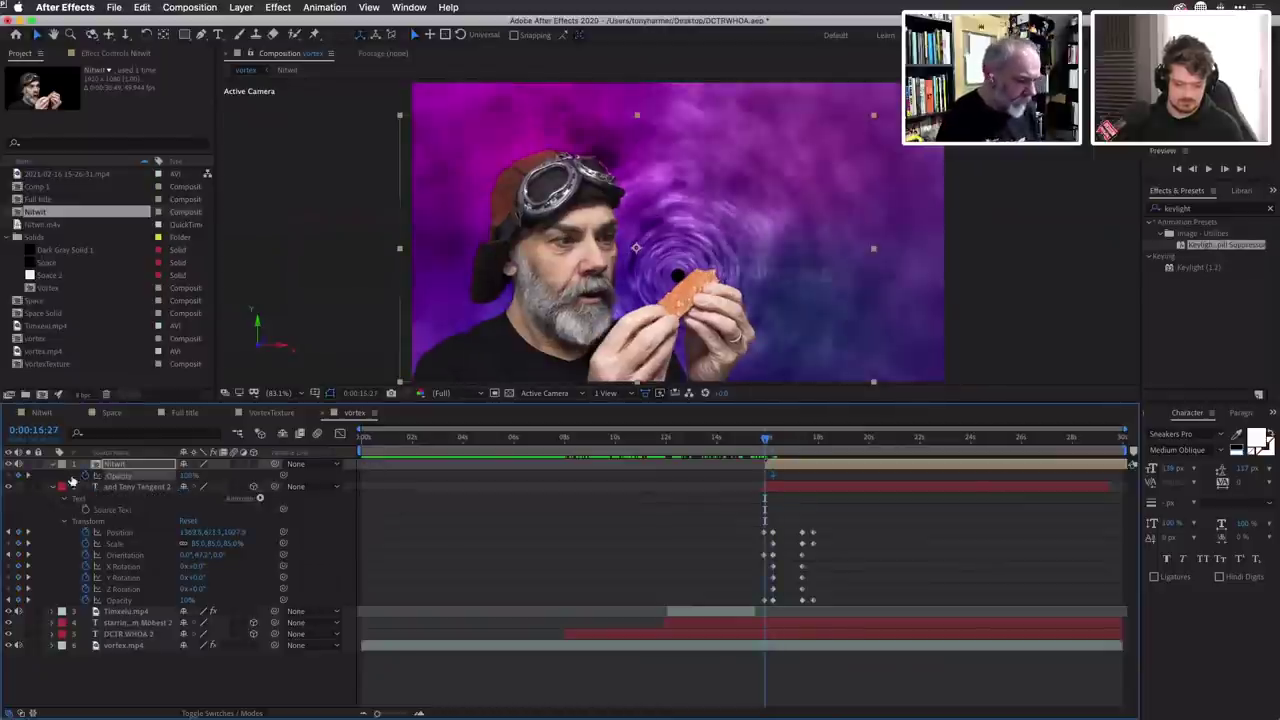
click(188, 476)
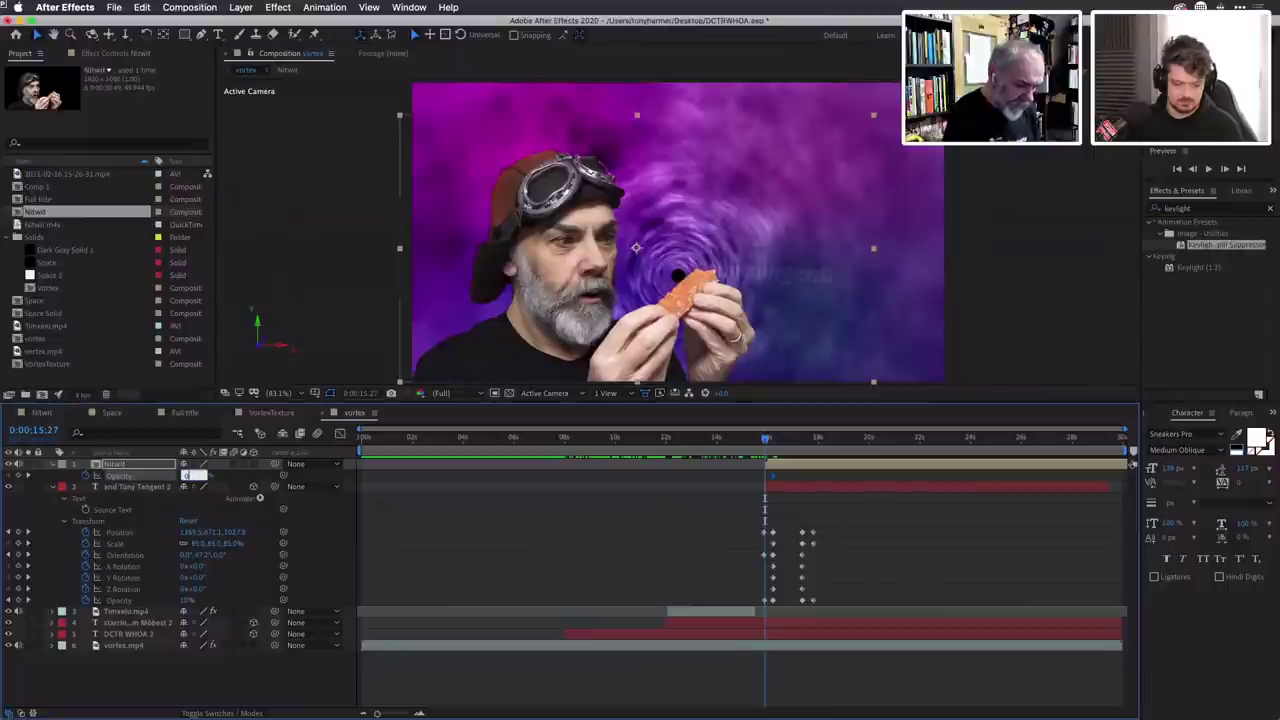
key(Return)
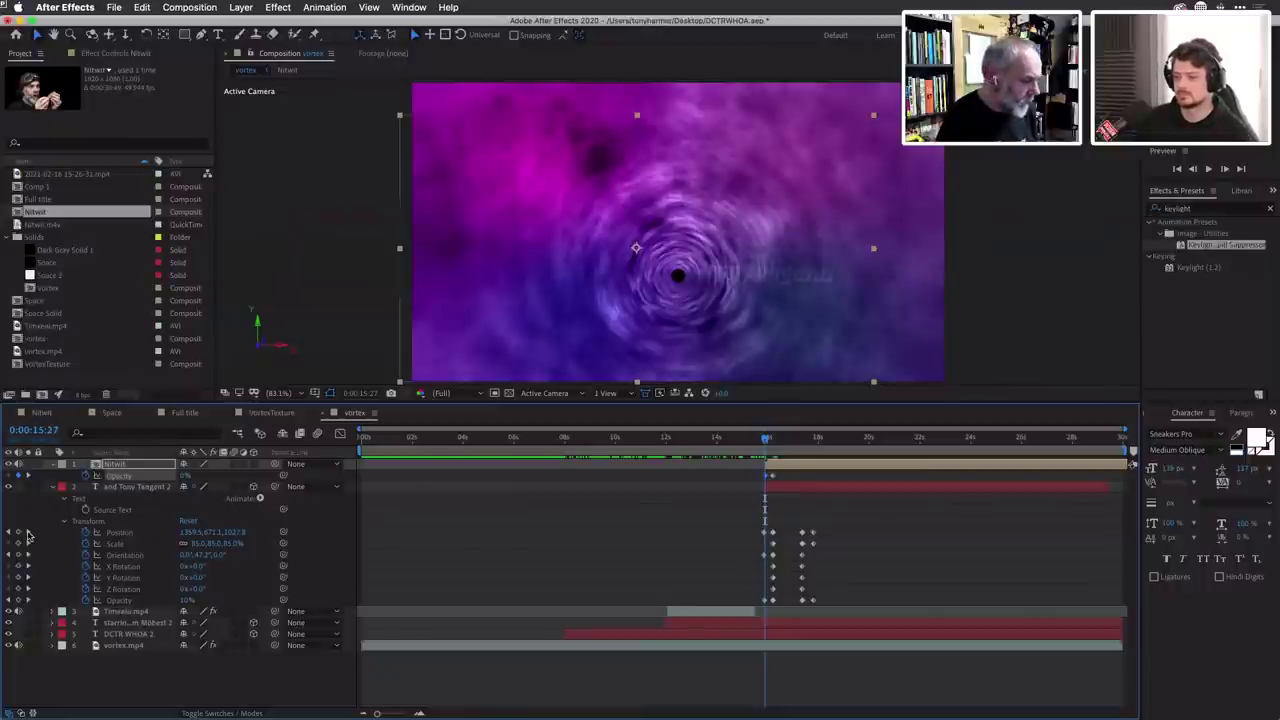
Fade out the Nitwit layer with opacity keyframes of 100% at 0:00:17:11 and 0% at 0:00:17:24.
key(space)
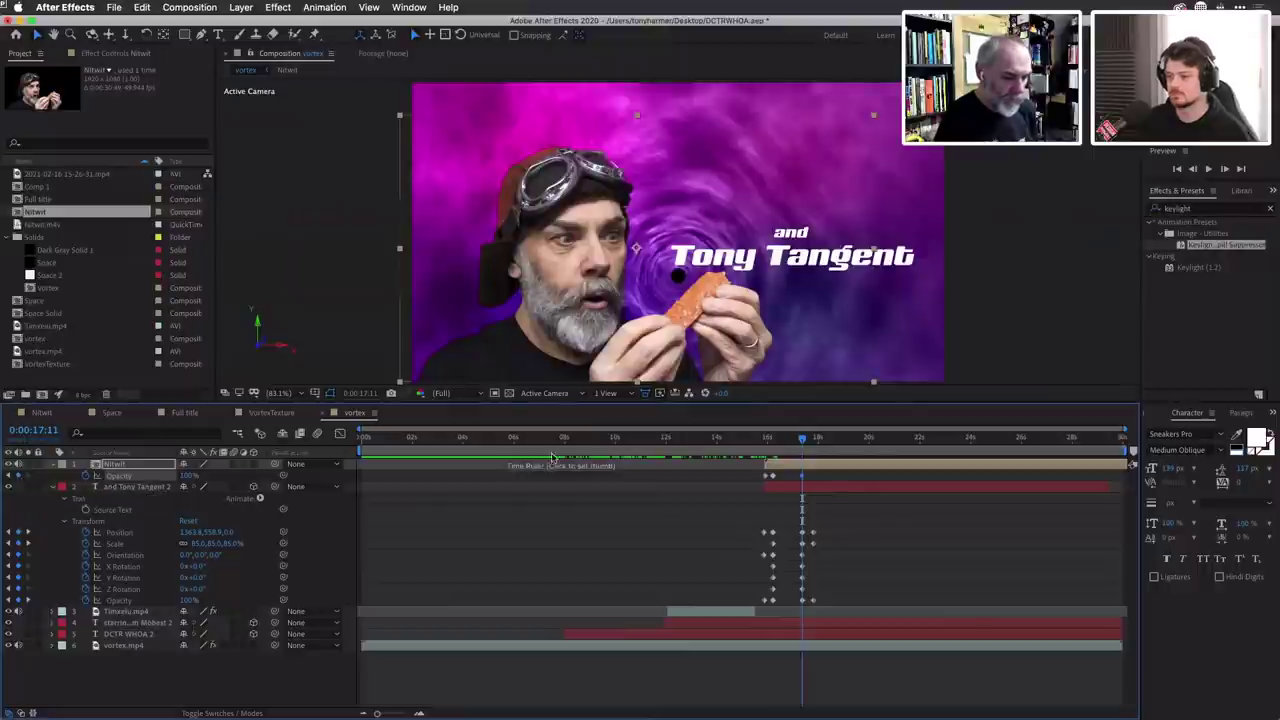
drag(802, 443, 814, 443)
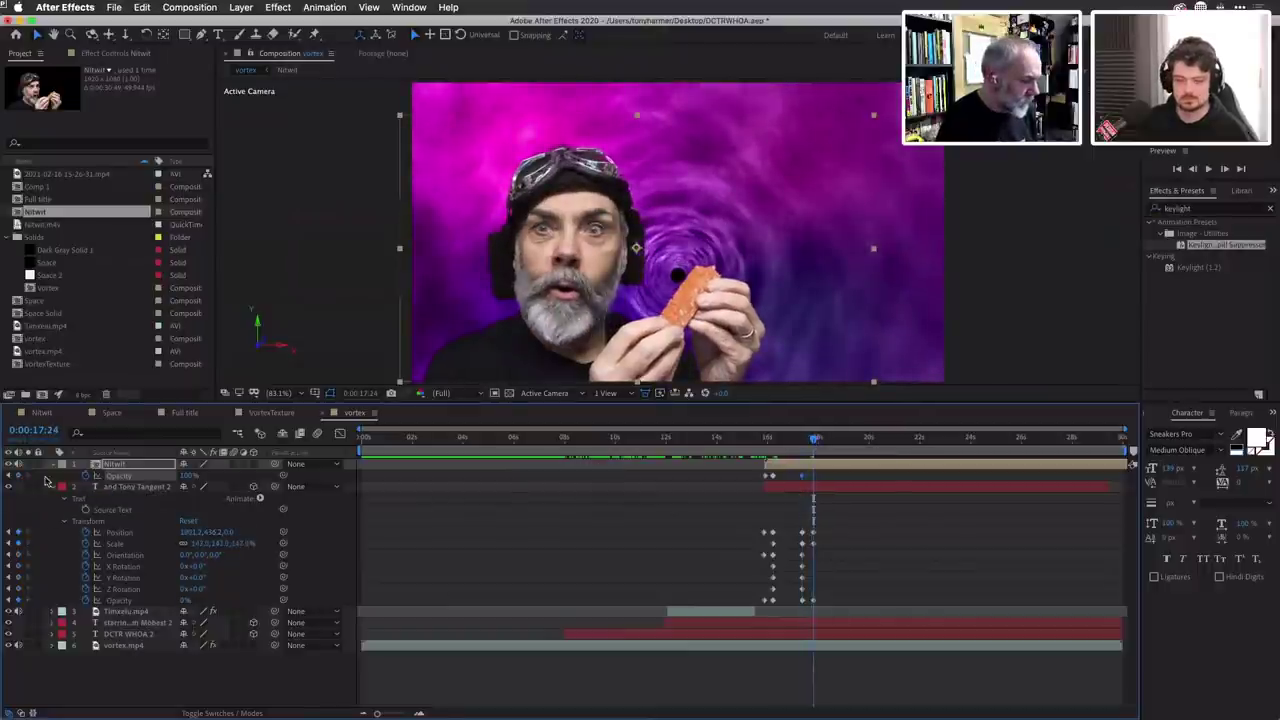
click(12, 477)
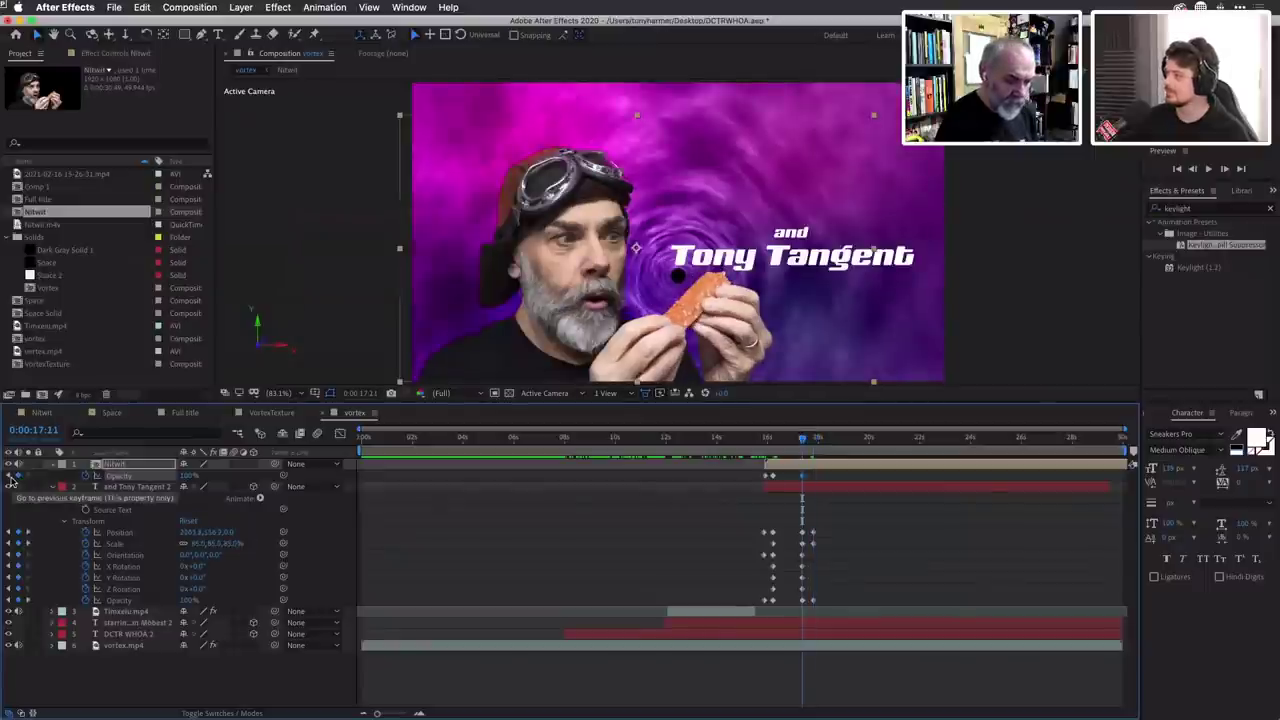
click(27, 533)
click(187, 476)
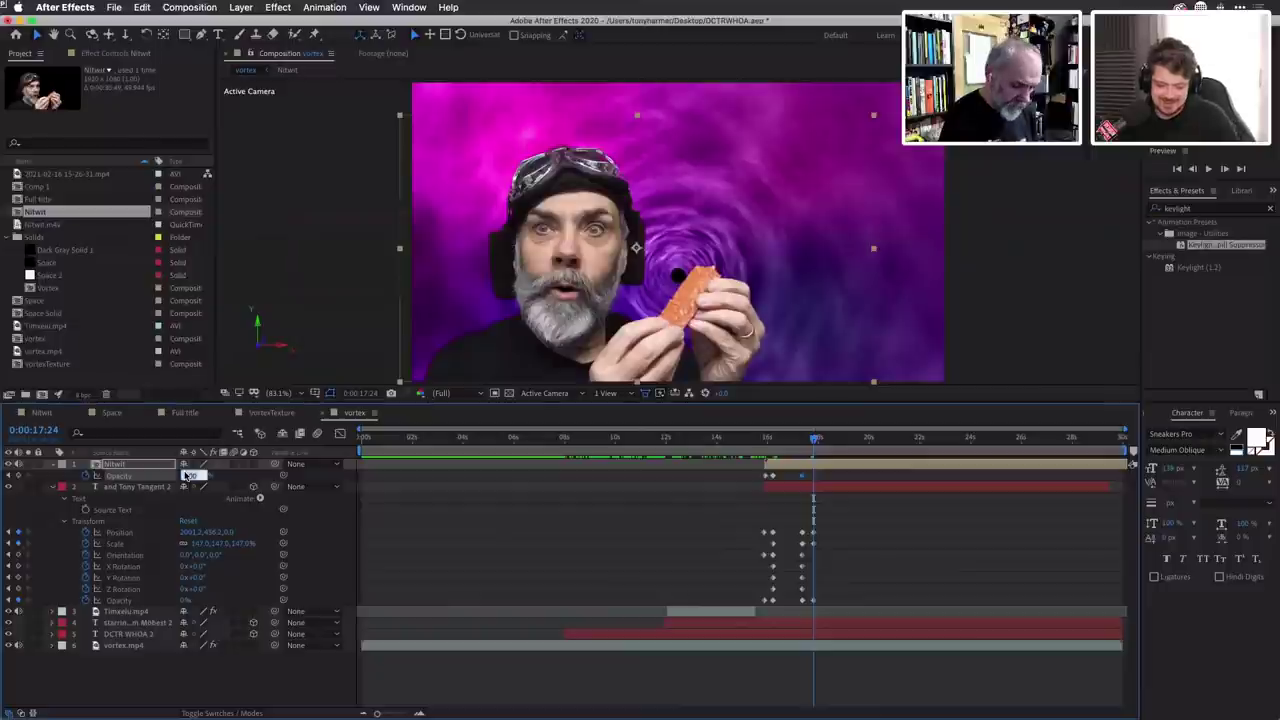
text(0)
key(Return)
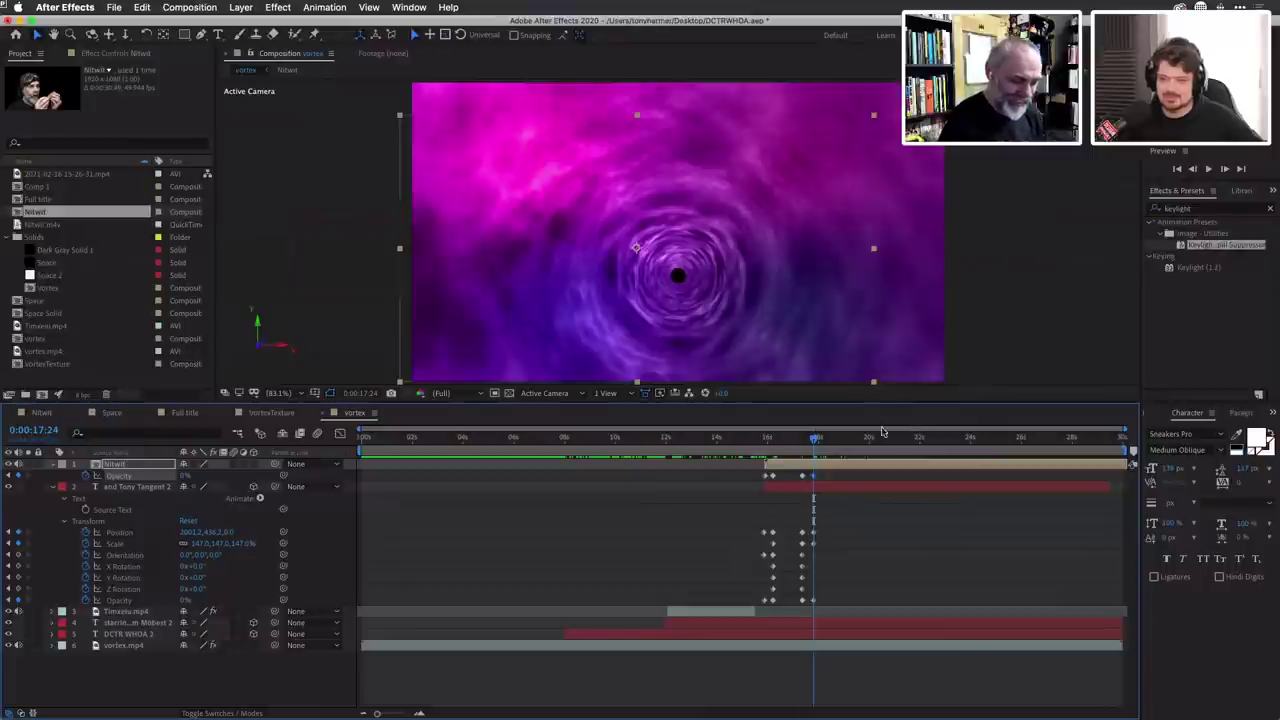
Delay the exit keyframes of the Nitwit layer and the "and" credit together so both exits start at 0:00:17:17.
mouse_move(817, 443)
mouse_down()
mouse_move(760, 443)
mouse_move(814, 449)
mouse_up()
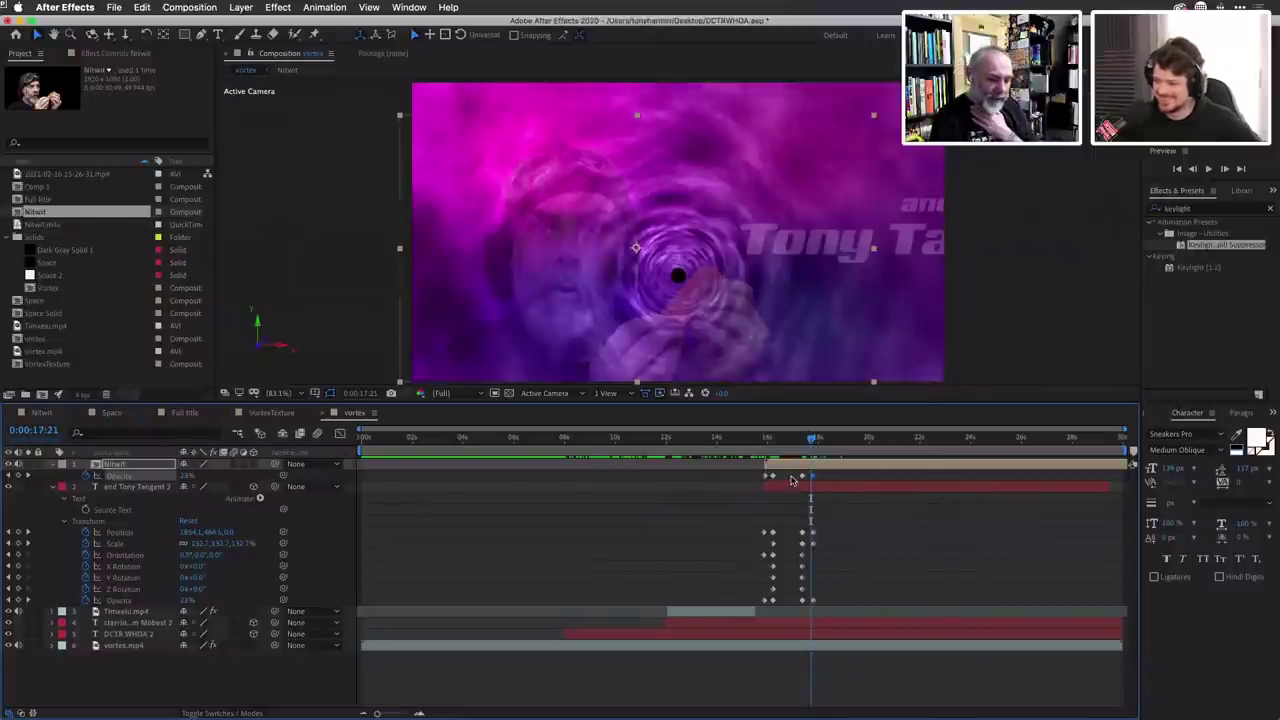
drag(793, 476, 809, 603)
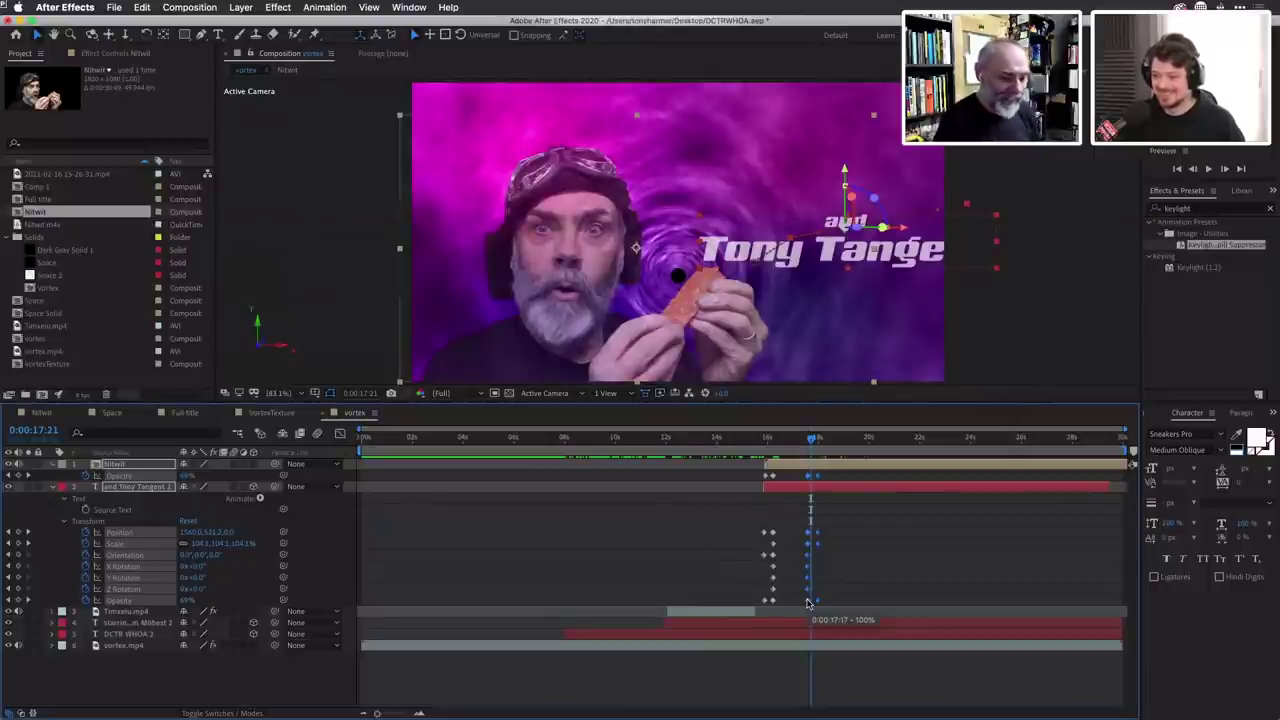
drag(809, 603, 810, 603)
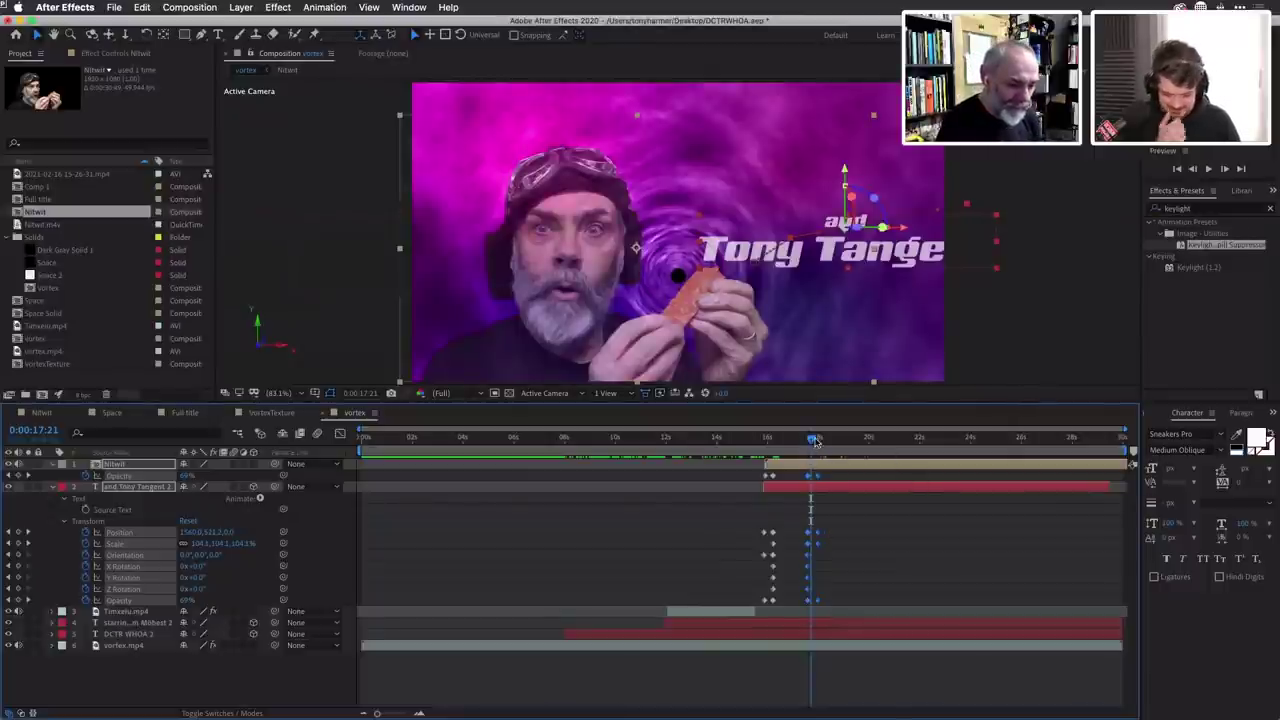
drag(815, 441, 788, 441)
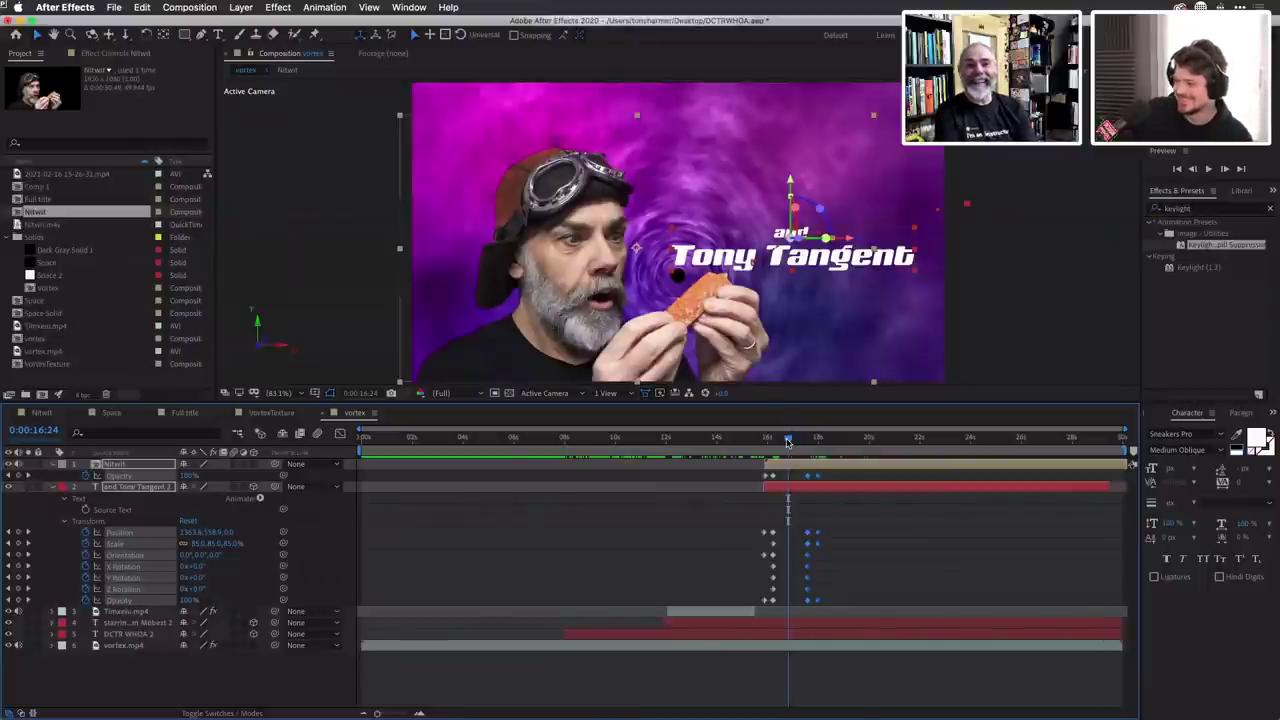
key(super+s)
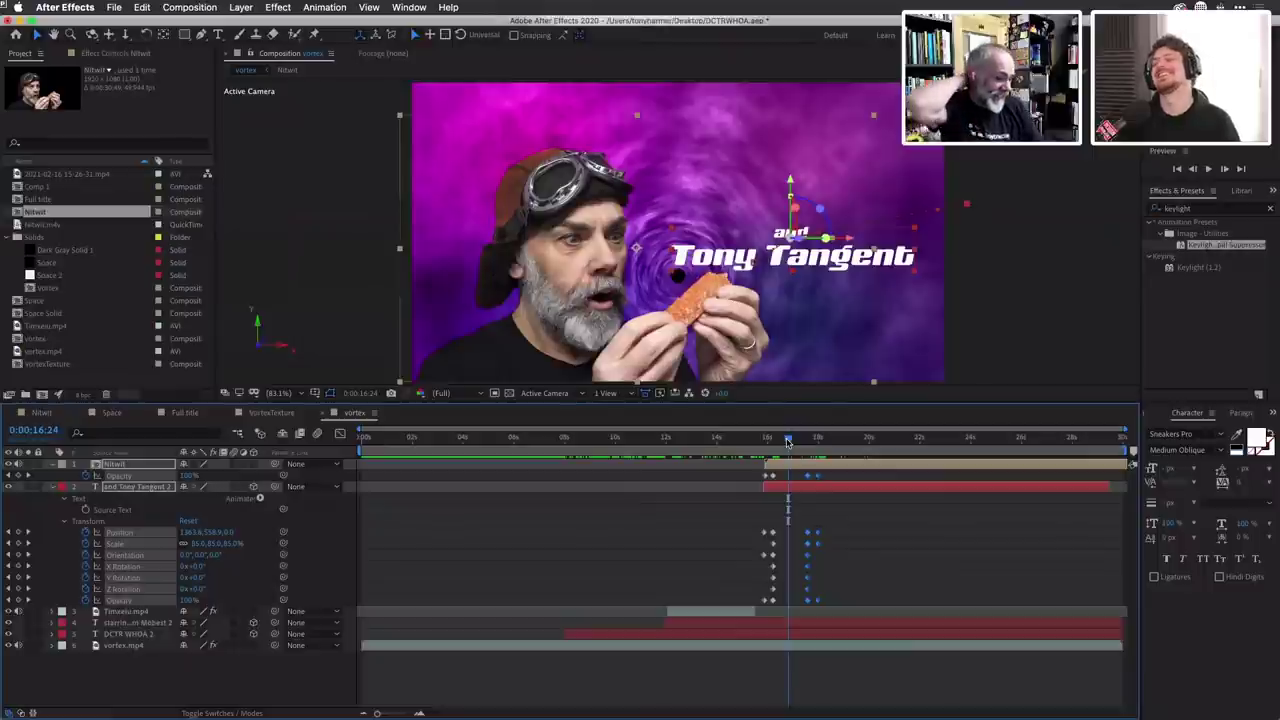
Try extending Nitwit.m4v to its full length in the Nitwit composition and scrub through the rest of its footage.
click(866, 441)
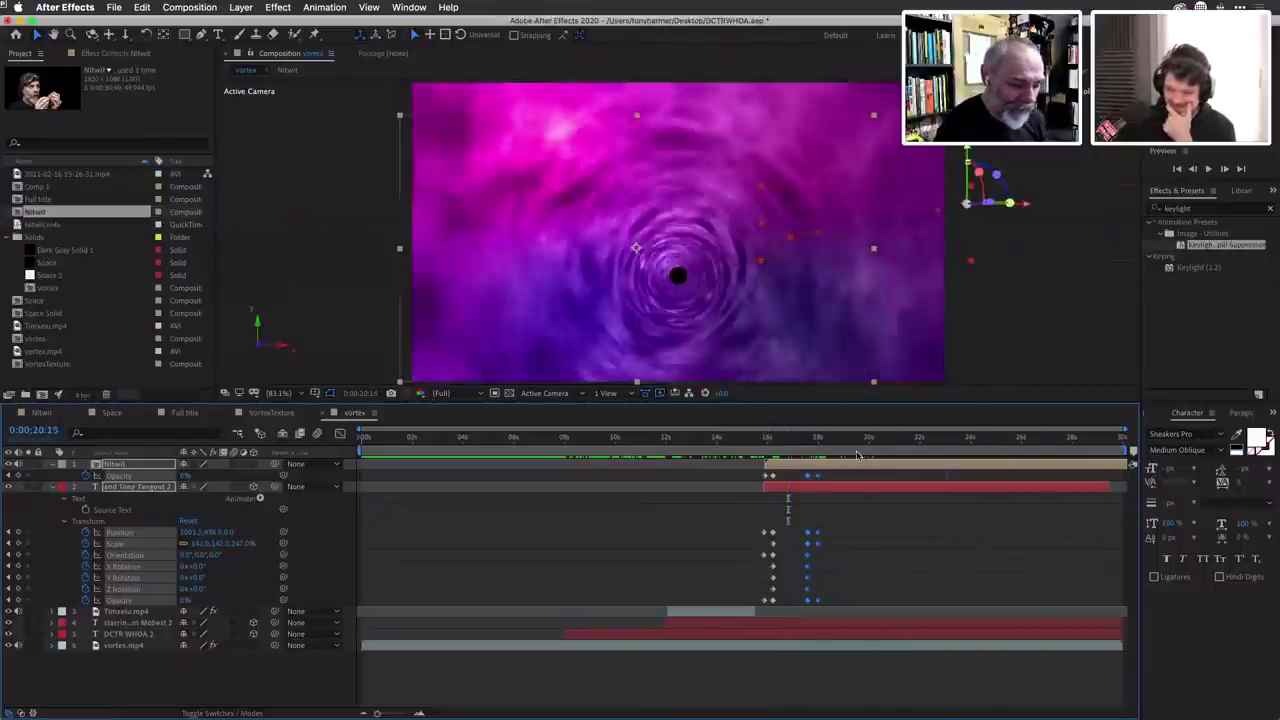
click(857, 455)
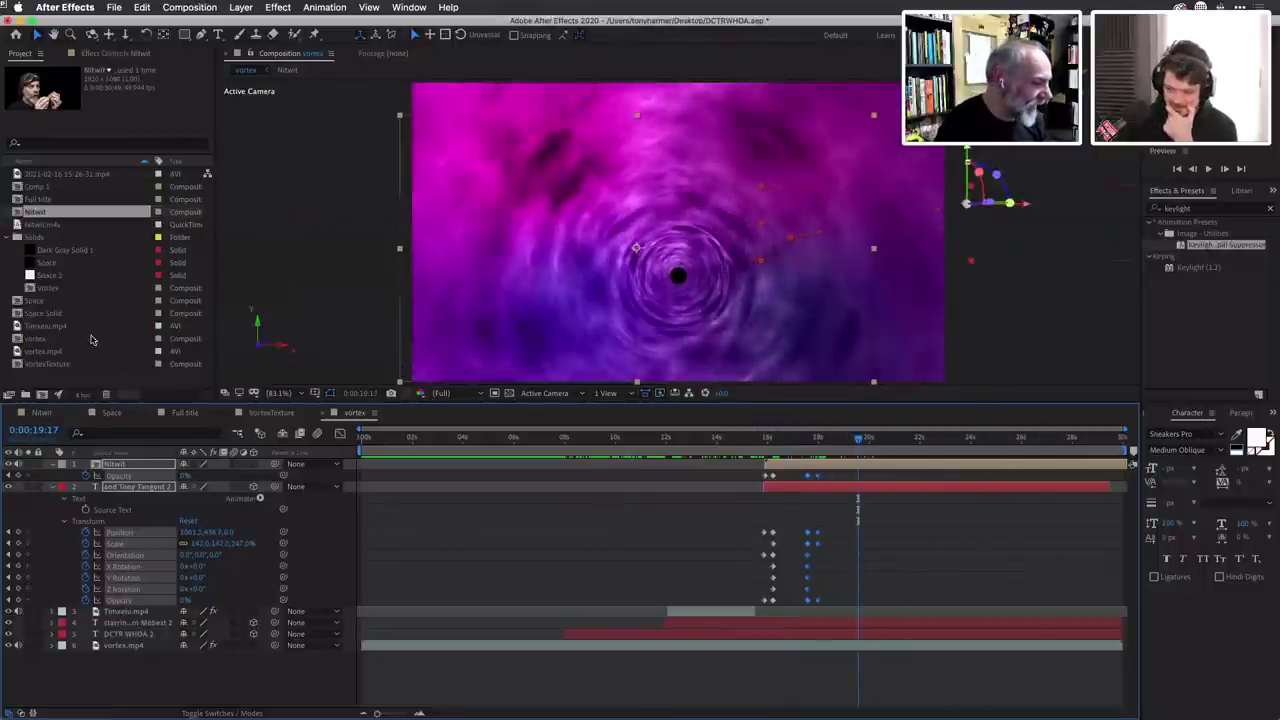
click(50, 413)
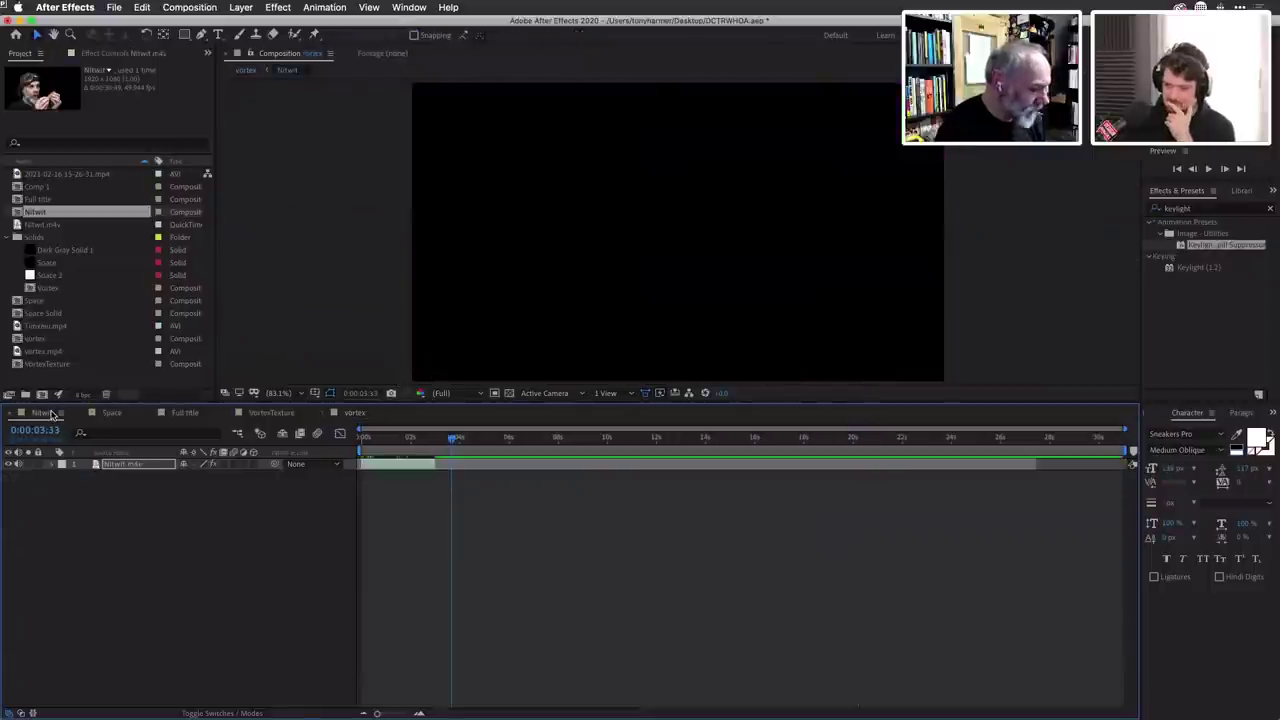
drag(455, 441, 526, 440)
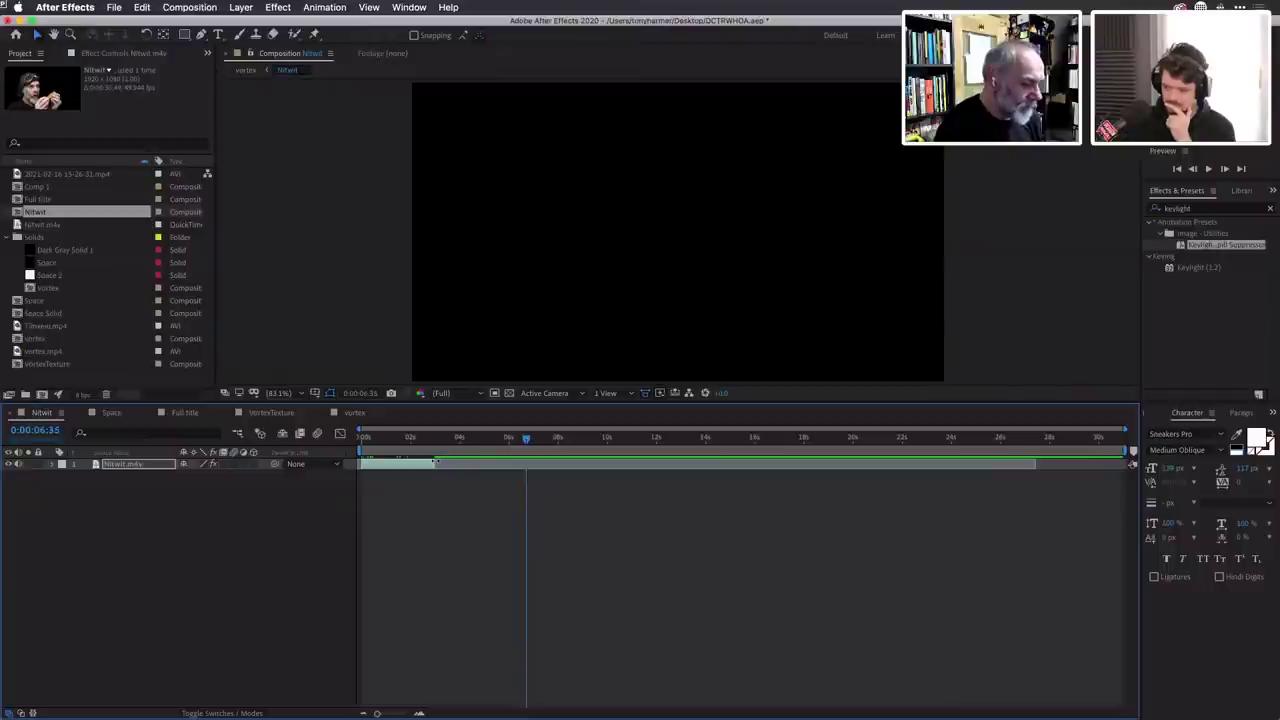
drag(434, 461, 1082, 459)
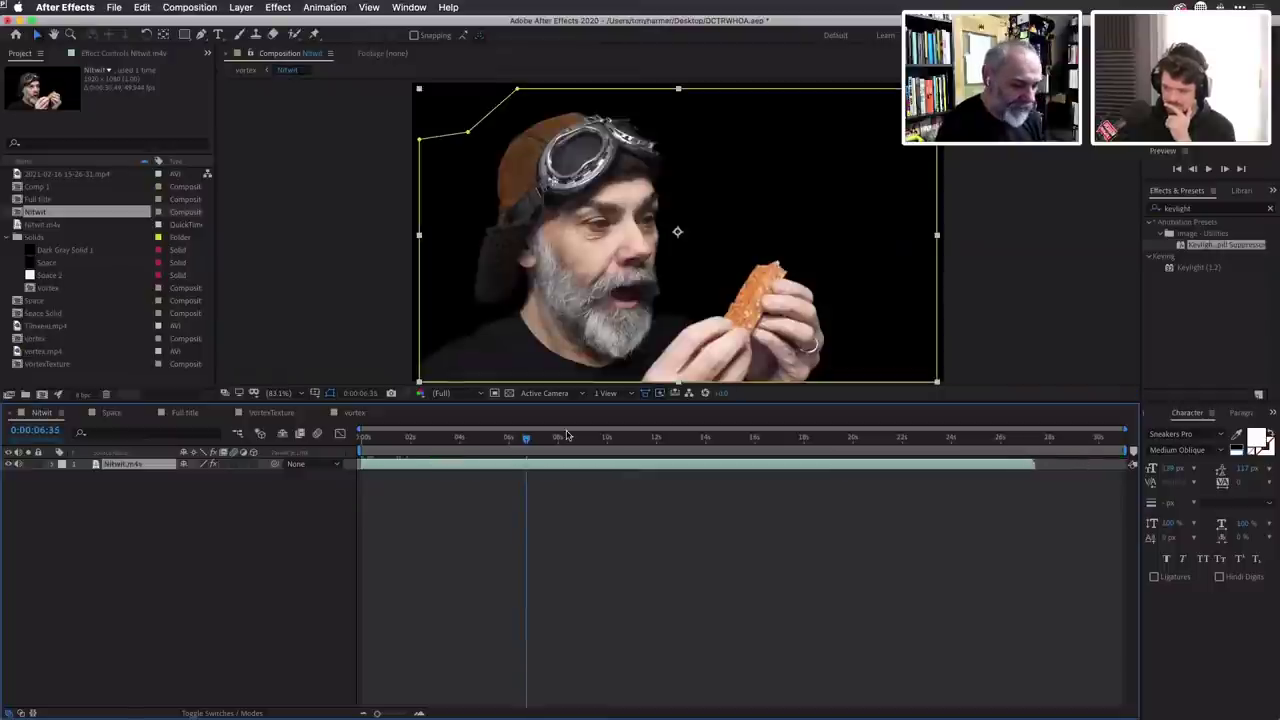
drag(531, 437, 947, 441)
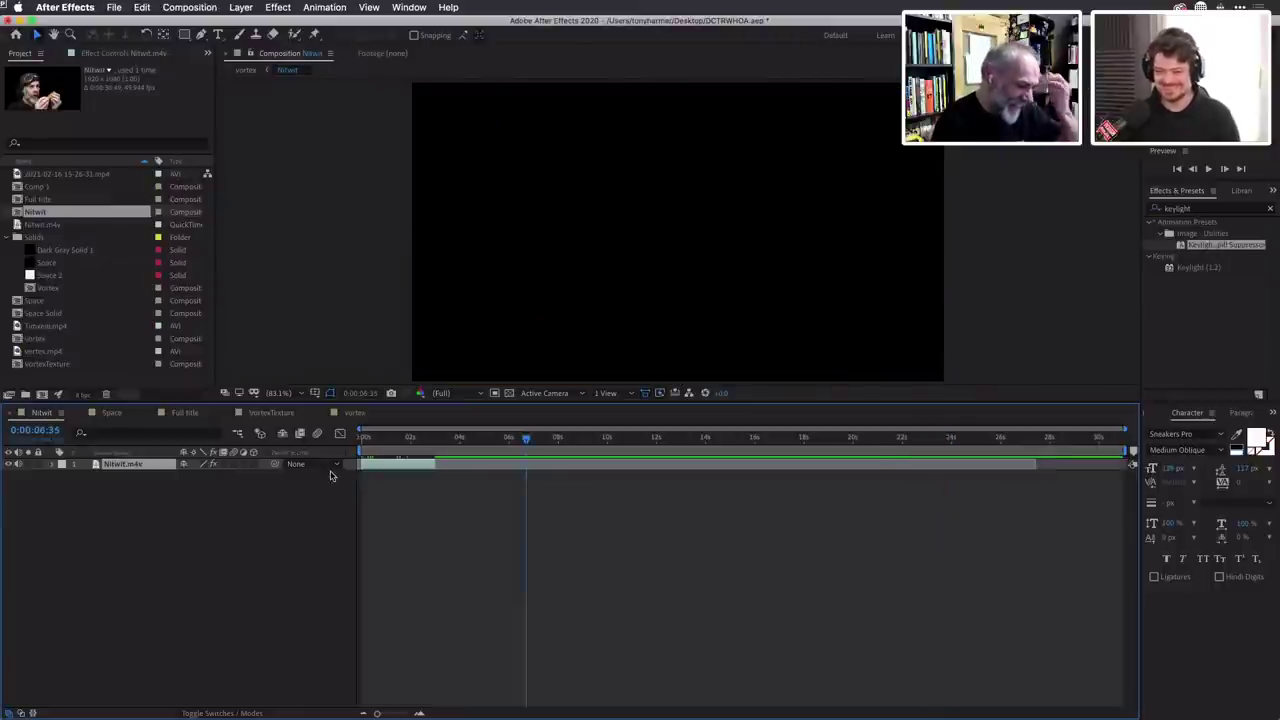
Return the vortex composition to 0:00:00:00 and collapse the properties of the Nitwit and "and" credit layers.
click(355, 413)
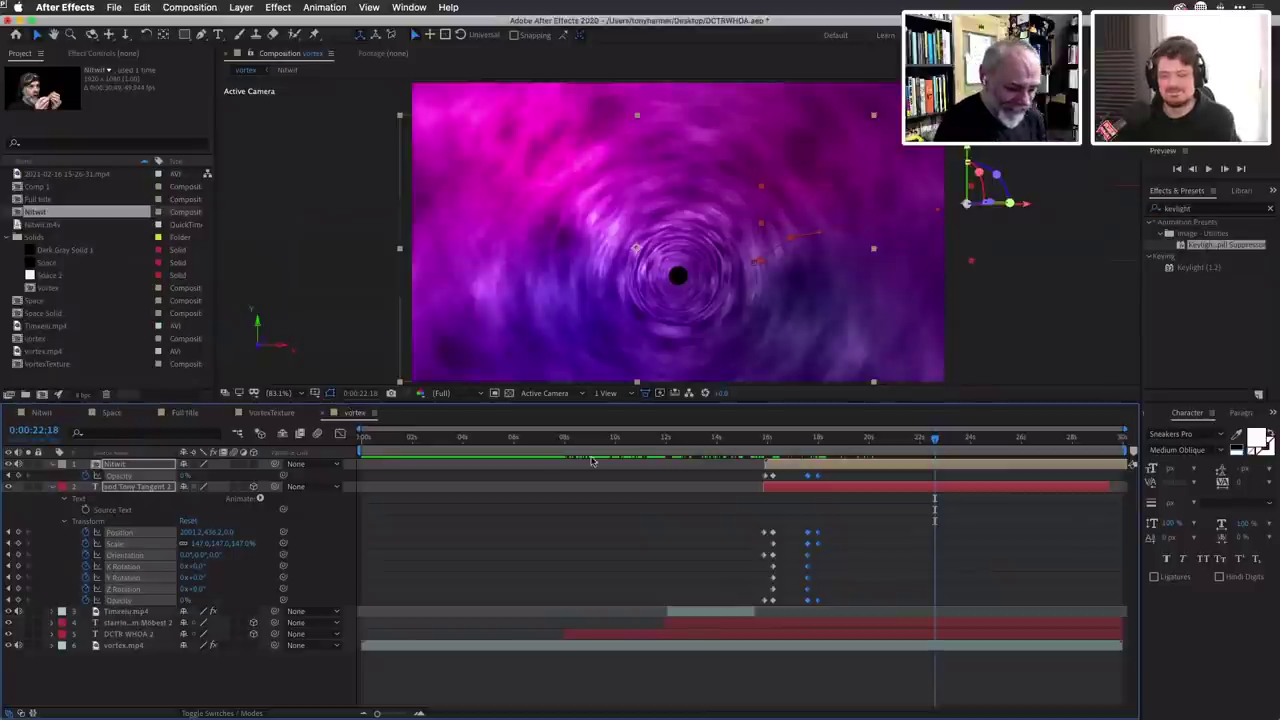
drag(934, 440, 340, 433)
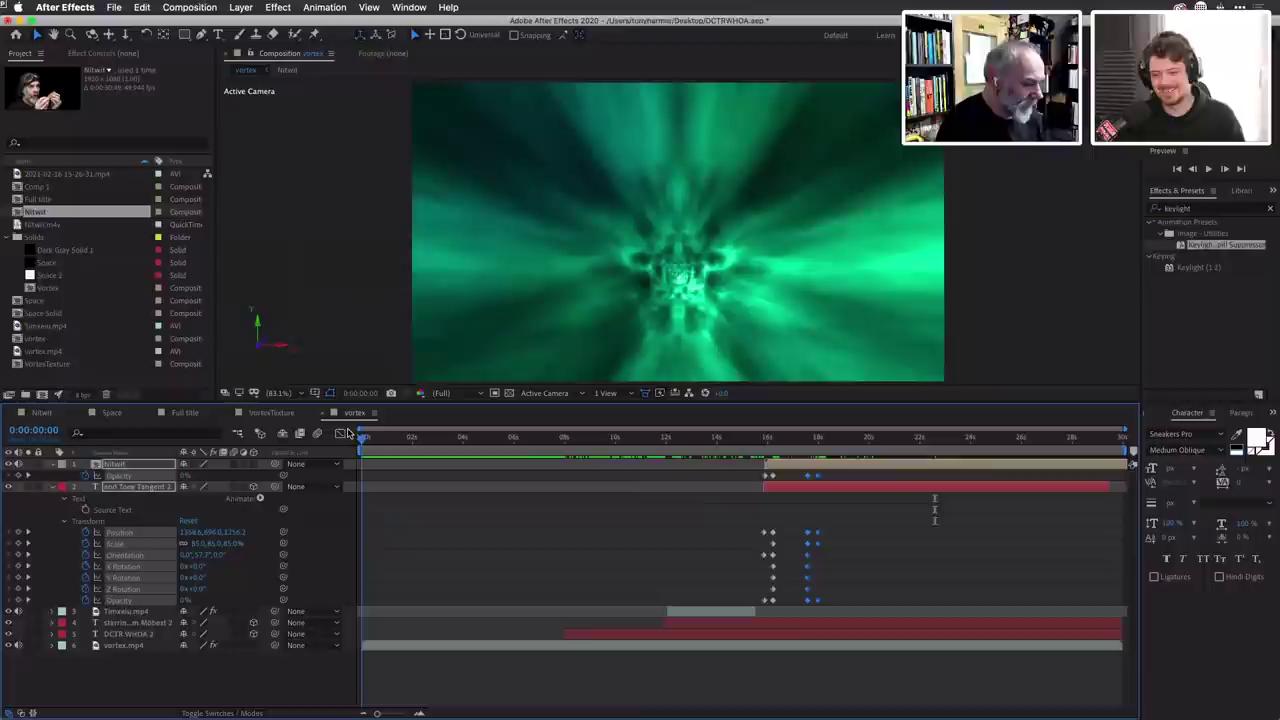
click(53, 487)
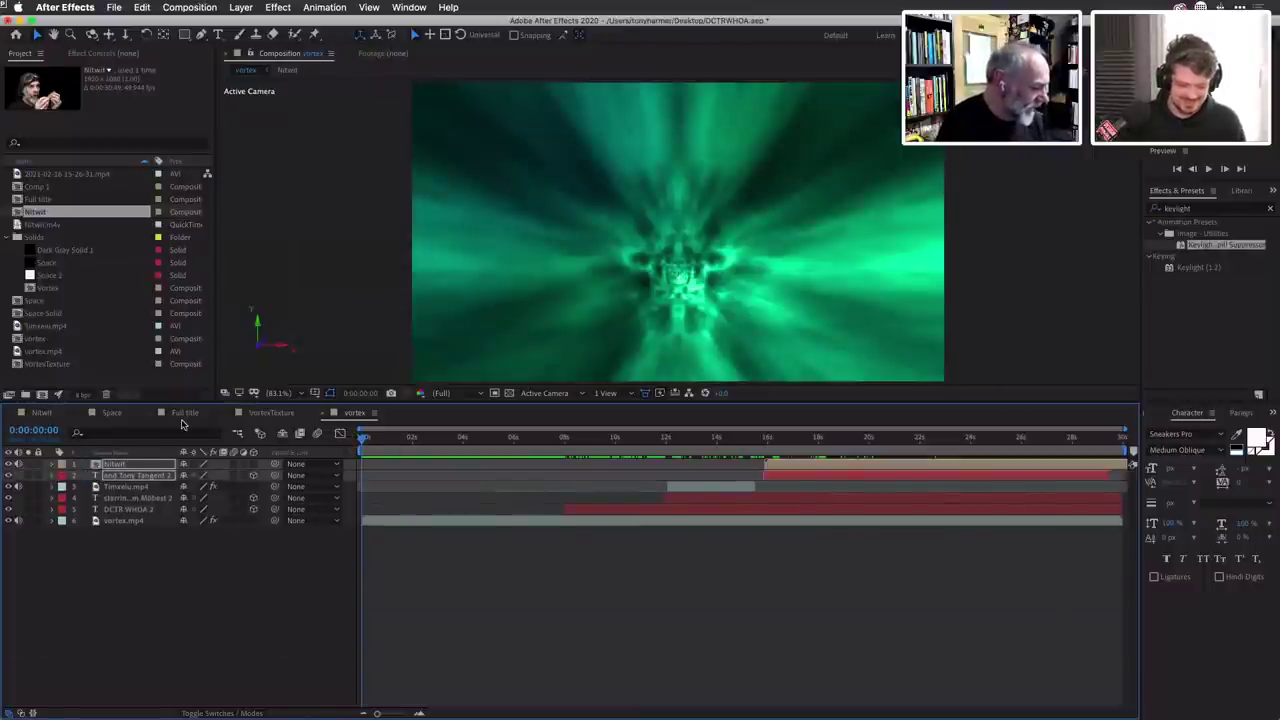
click(114, 413)
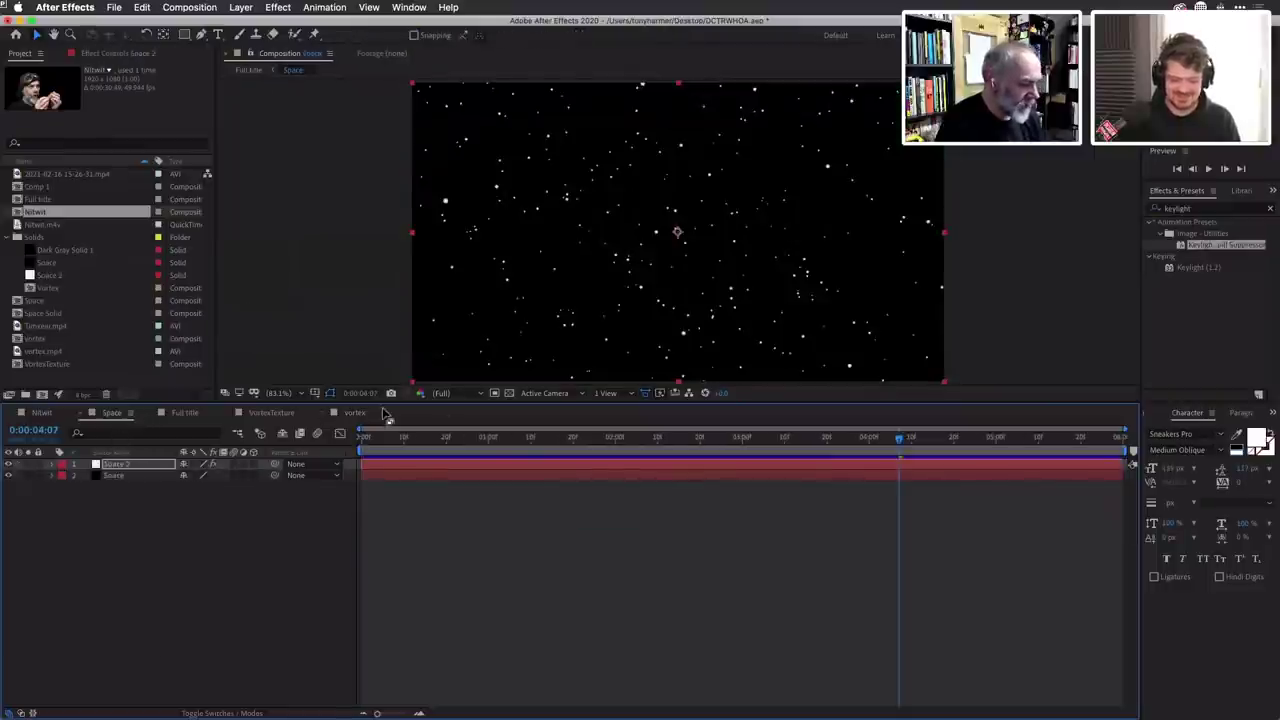
click(357, 414)
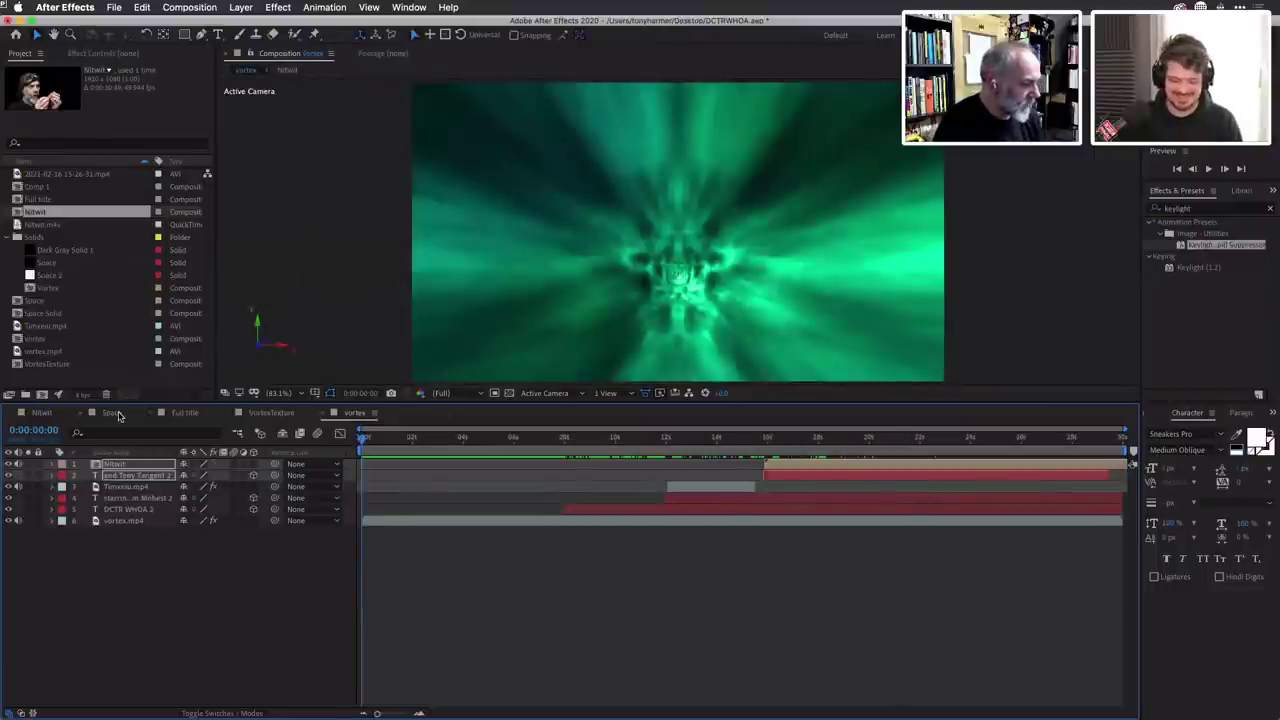
Add the Space composition as the topmost layer of the vortex composition, starting at 0:00:00:00.
click(116, 414)
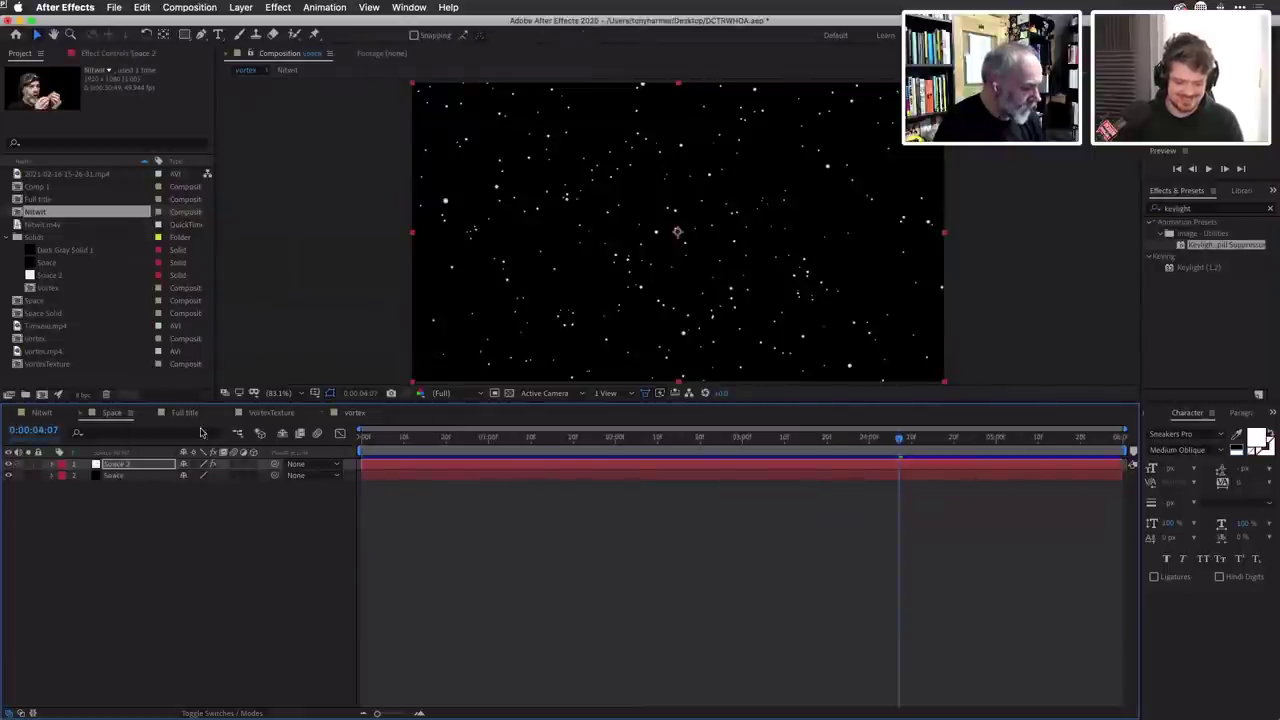
click(348, 413)
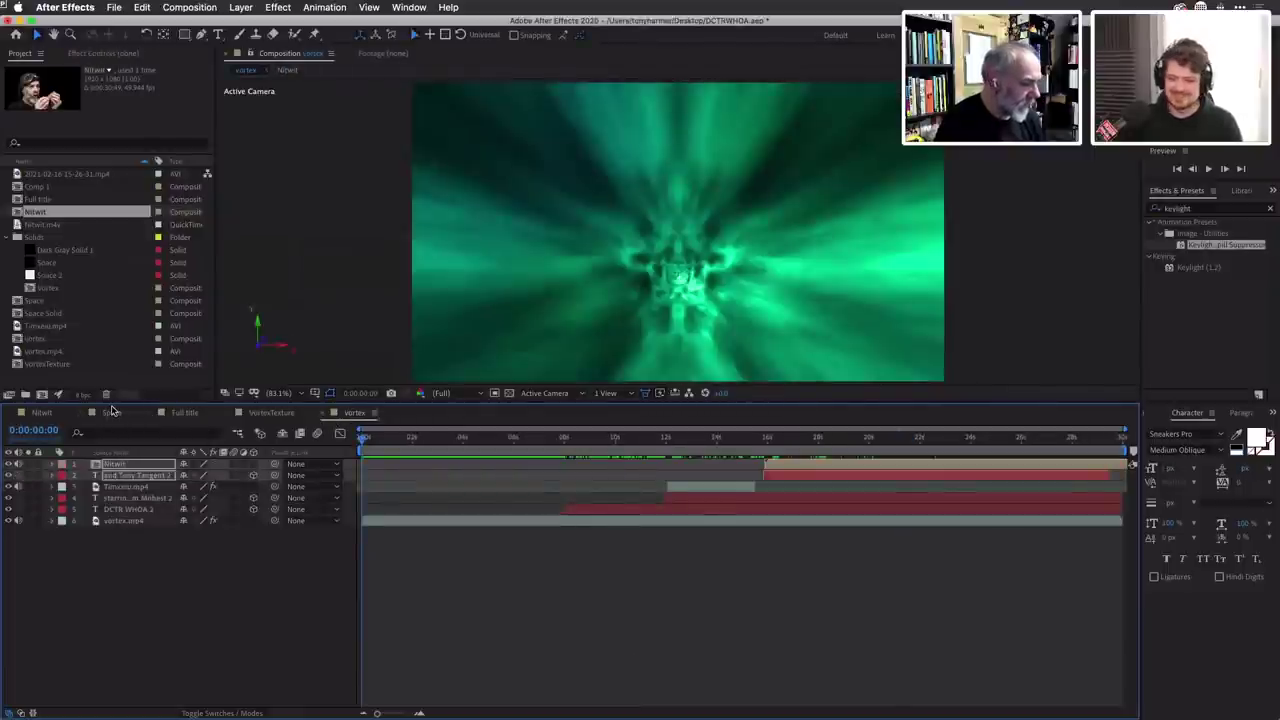
click(20, 301)
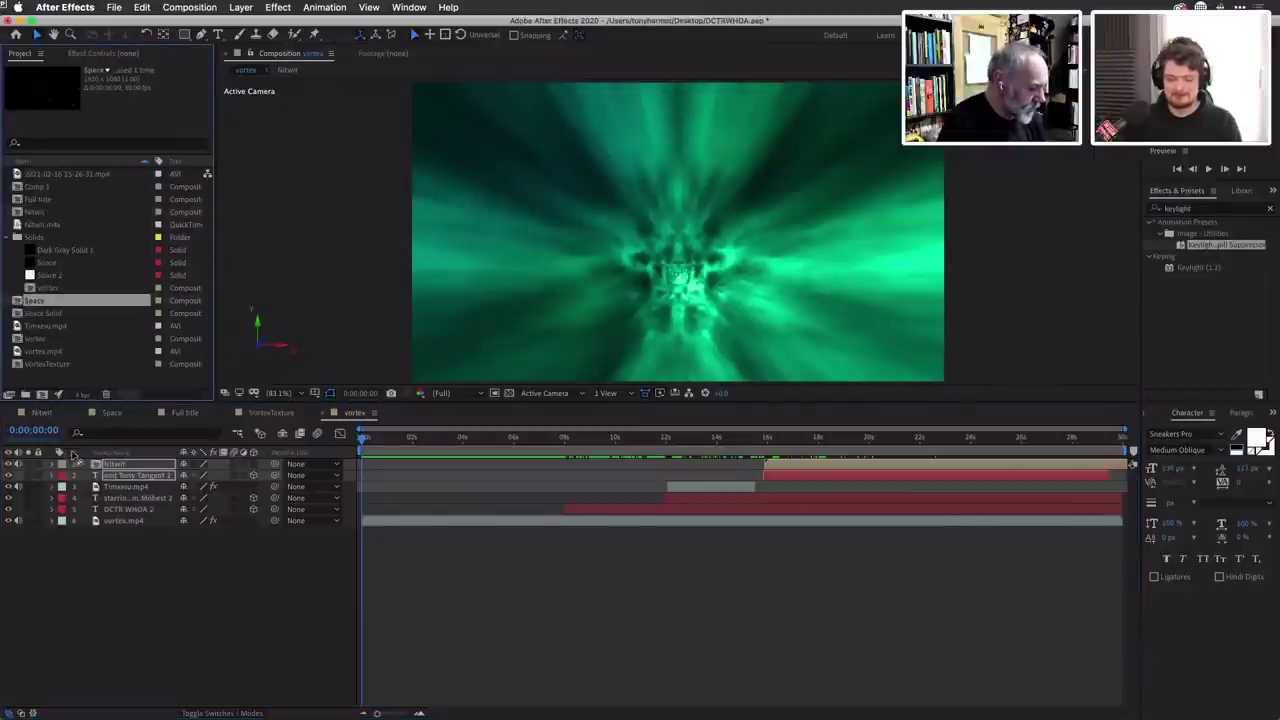
drag(72, 455, 72, 457)
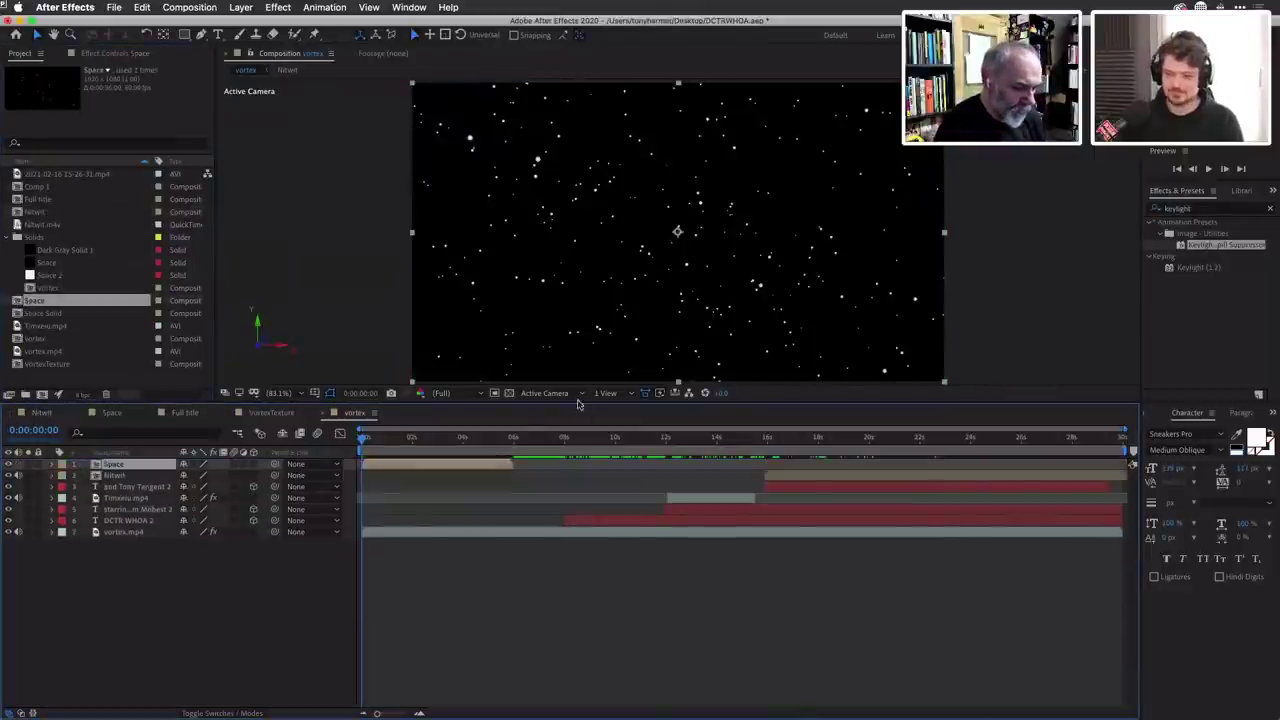
Fade out the Space layer with opacity keyframes of 100% at 0:00:04:05 and 0% at 0:00:05:22.
drag(362, 443, 467, 458)
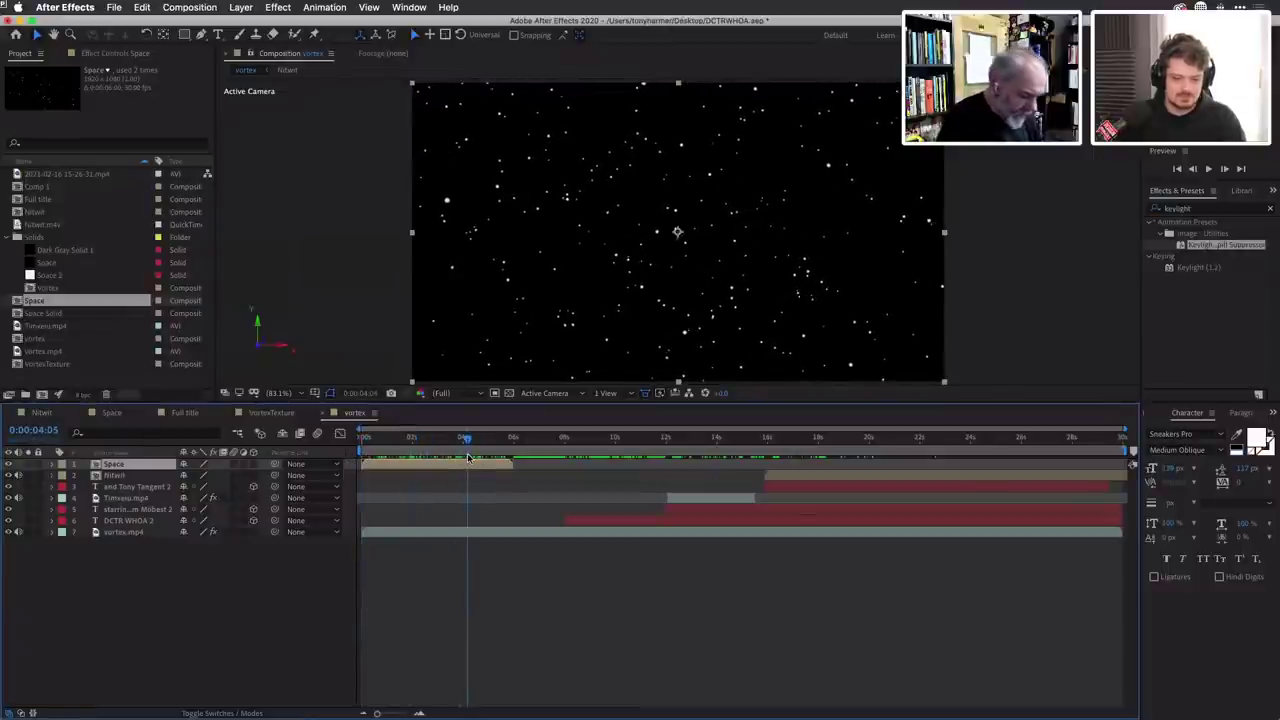
key(t)
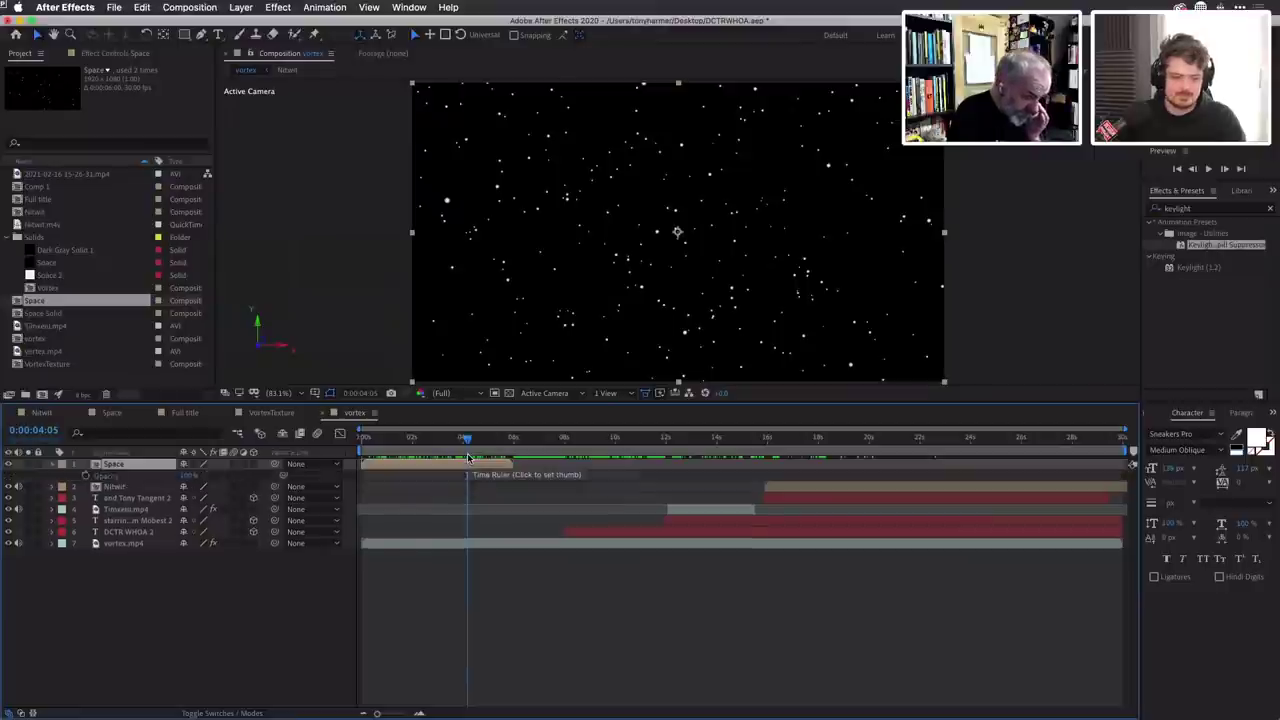
click(115, 476)
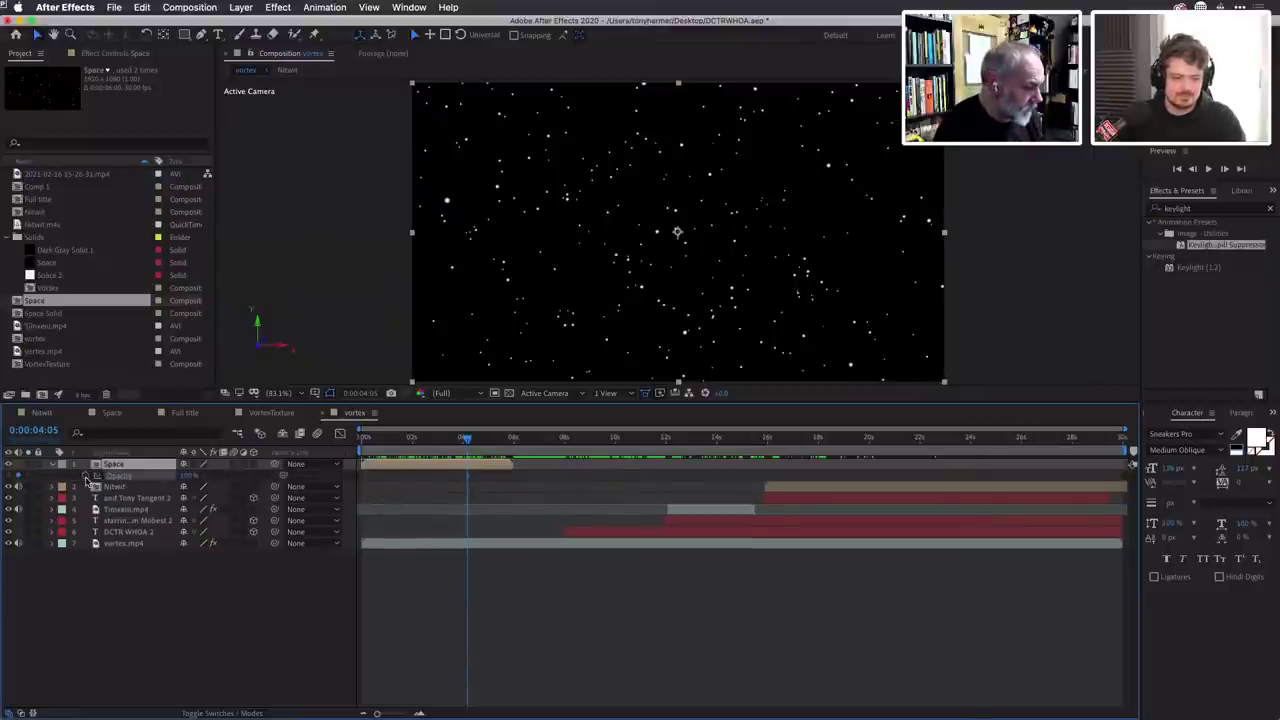
drag(497, 441, 507, 447)
click(188, 476)
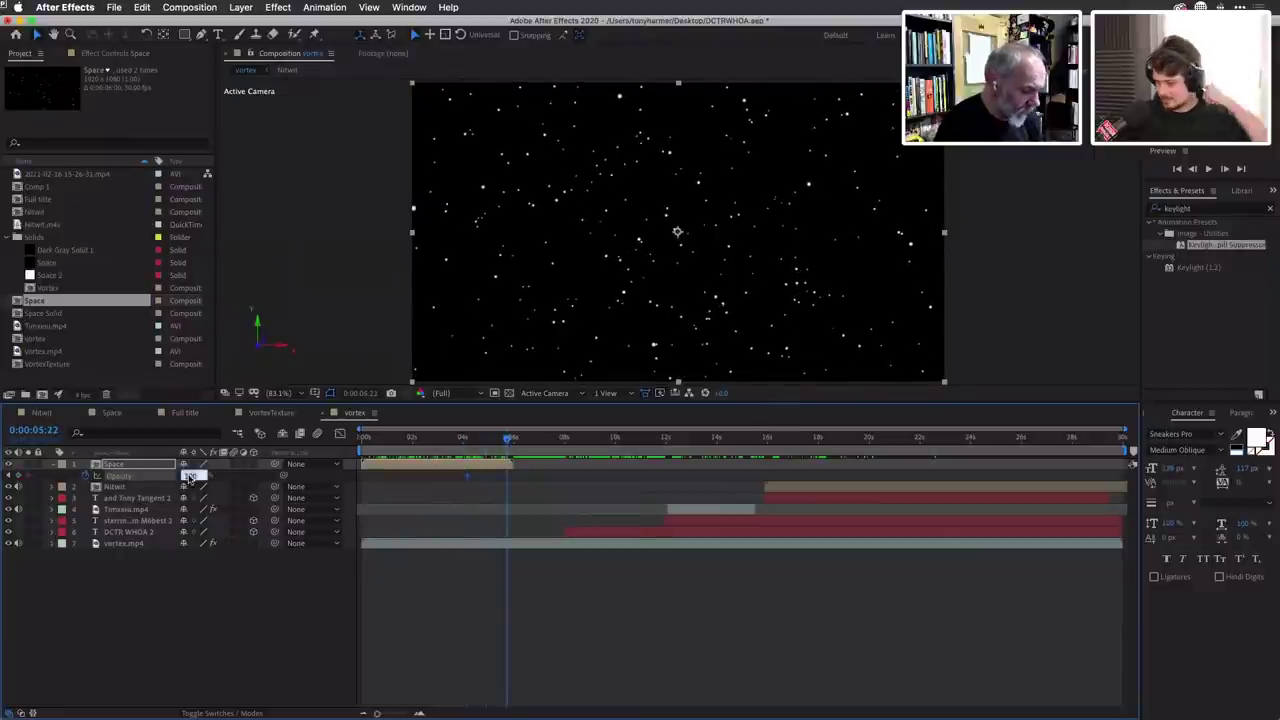
text(0)
key(Return)
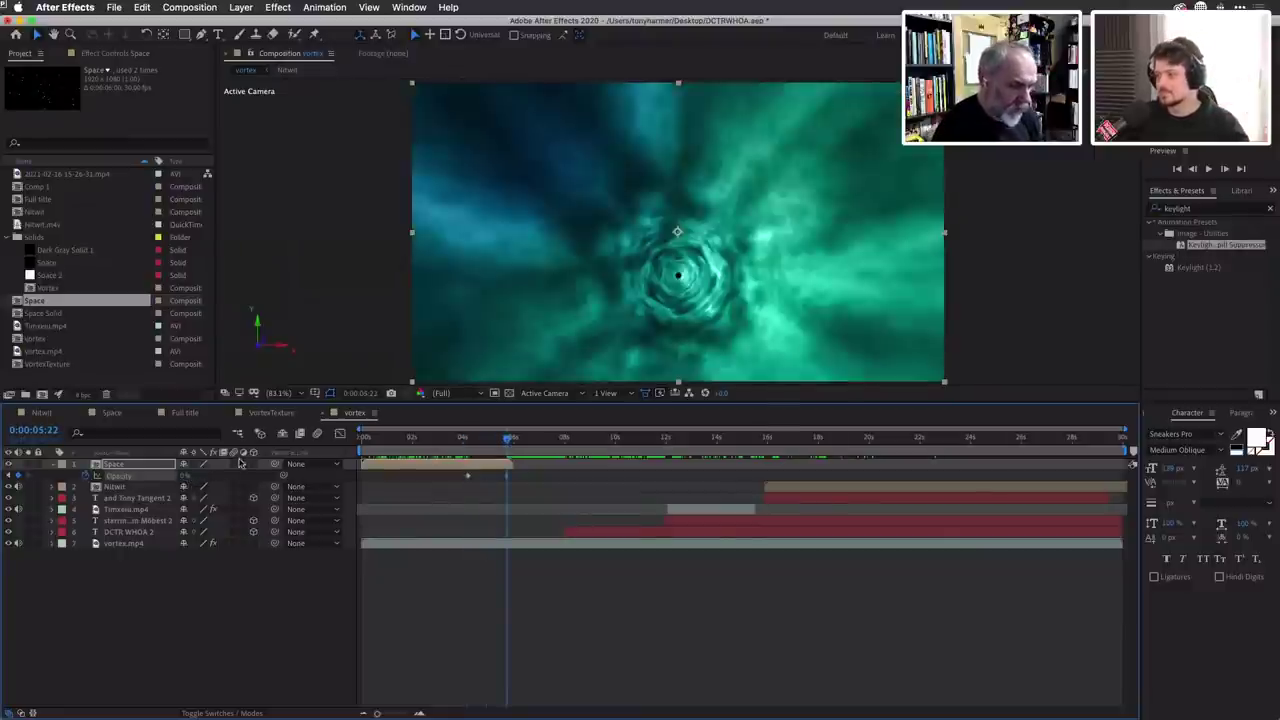
Preview the vortex composition from the beginning to check the transition from the star field into the vortex and title.
drag(505, 448, 350, 445)
key(space)
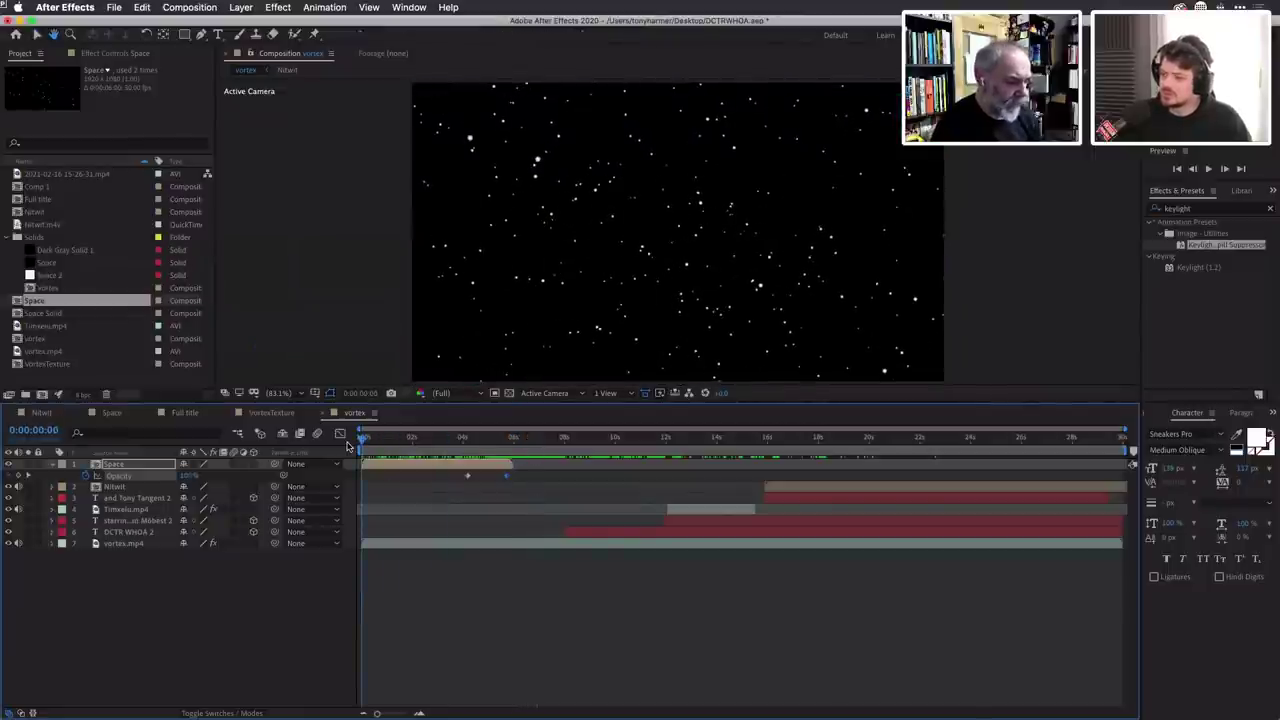
key(space)
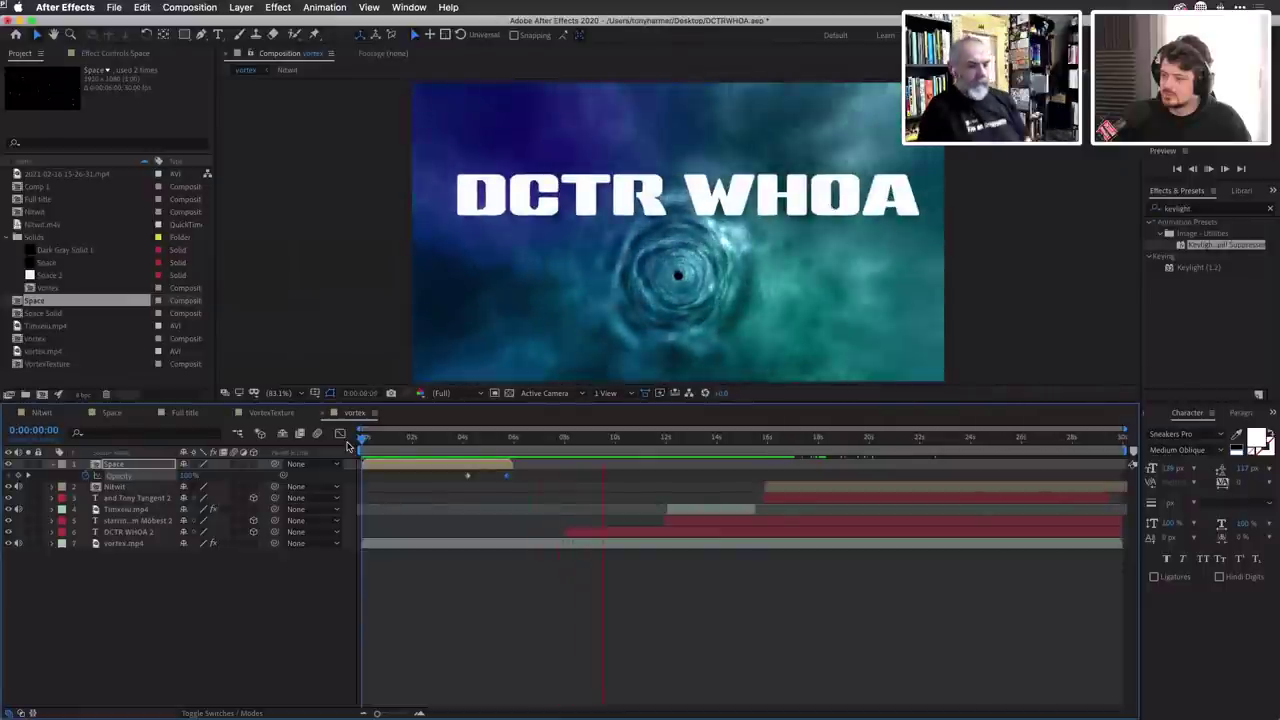
key(space)
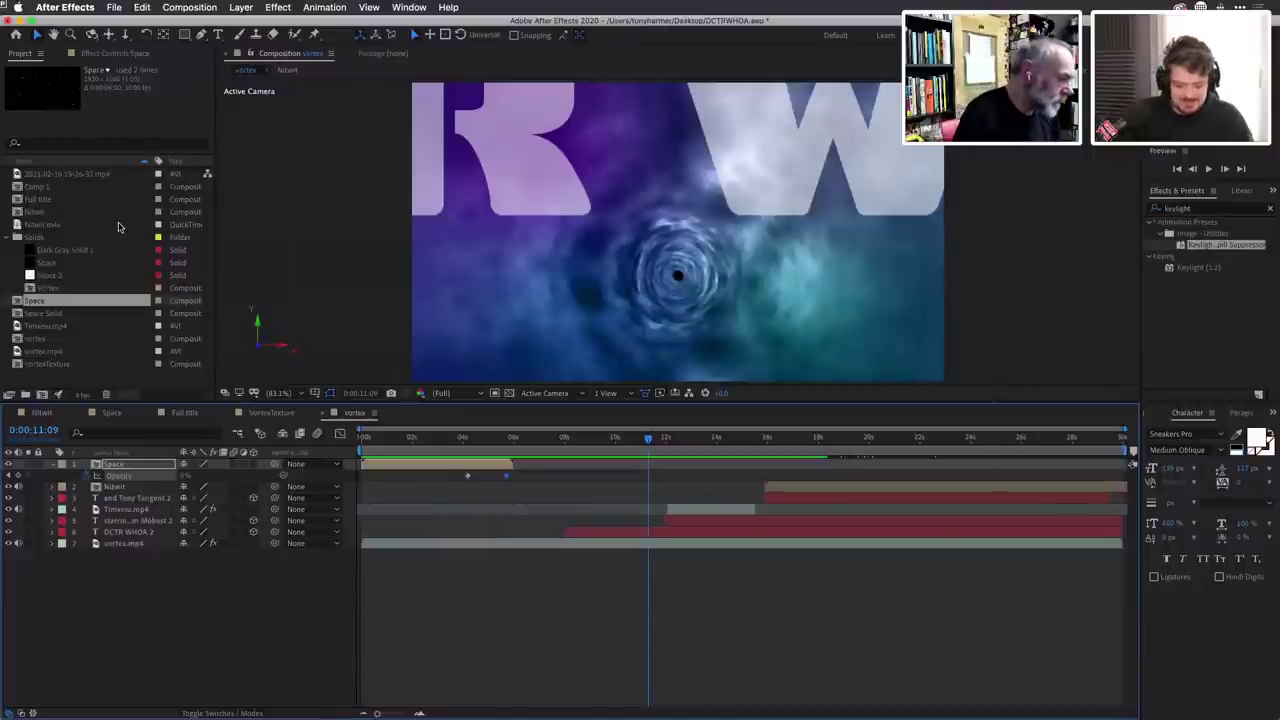
Import dctrWHOA_earlier_intro.mp3 and add it as the bottom layer of the vortex composition.
click(11, 238)
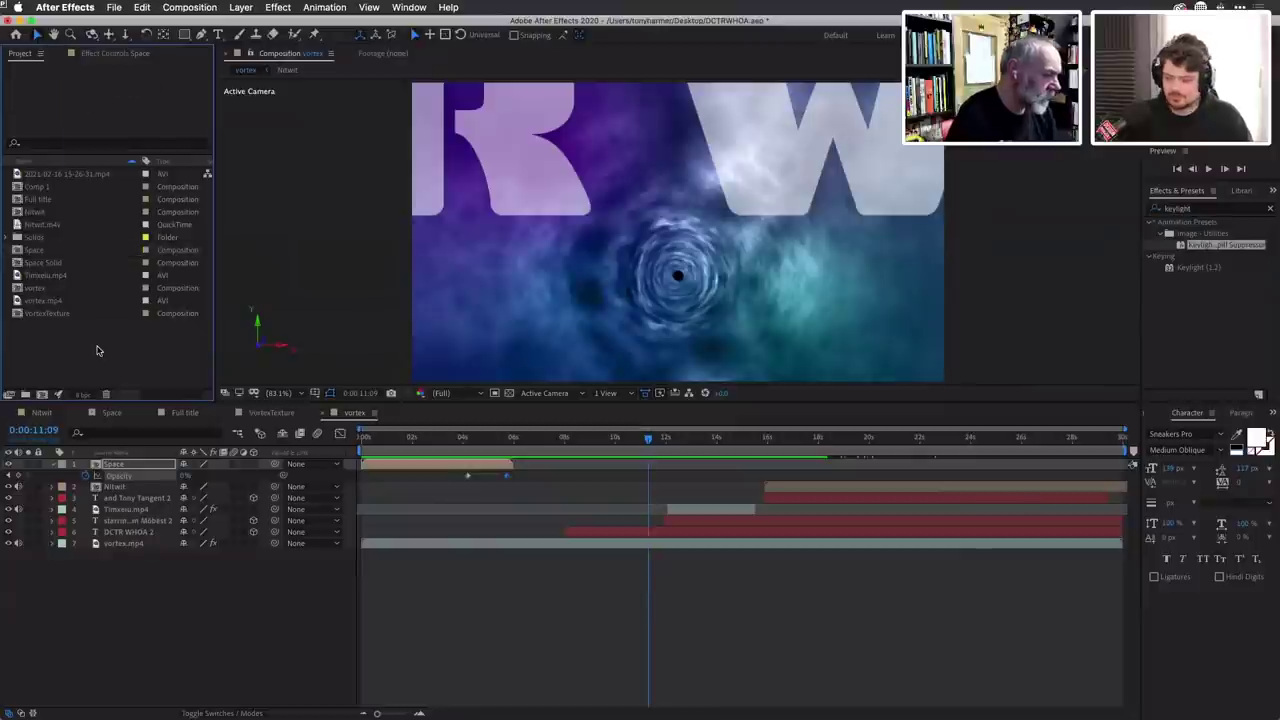
double_click(97, 350)
click(553, 133)
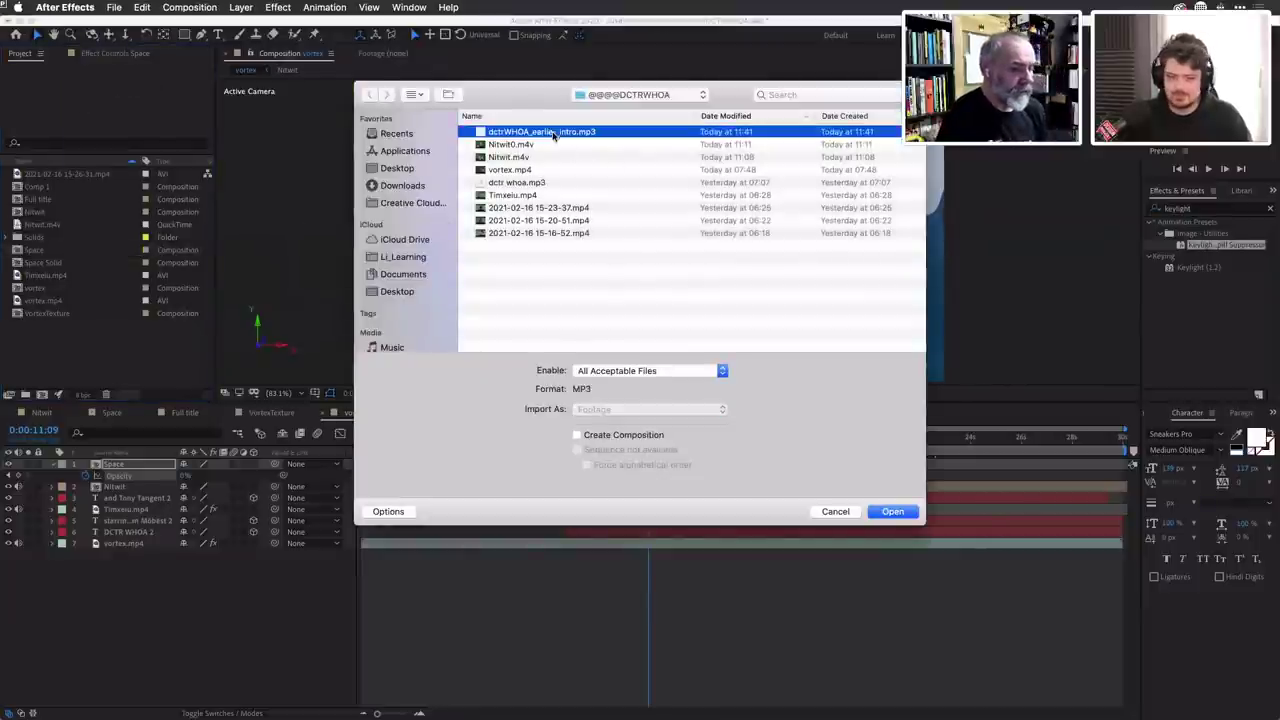
click(893, 511)
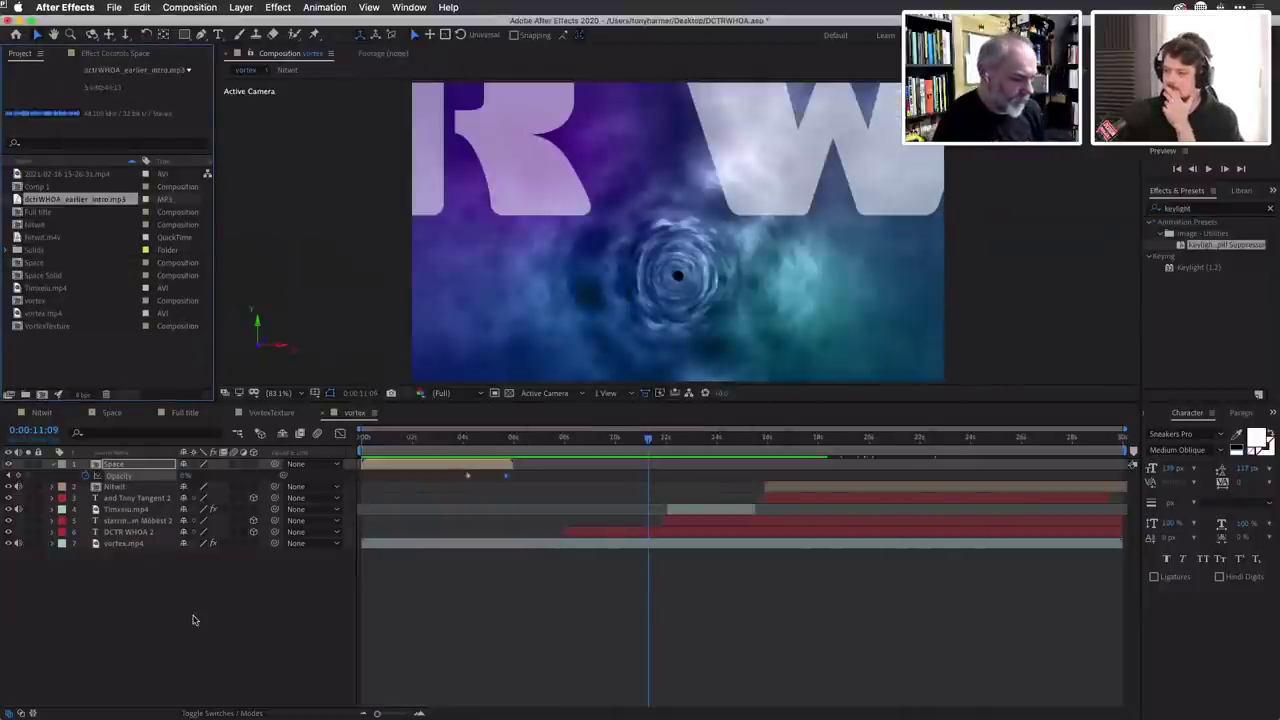
drag(115, 204, 148, 606)
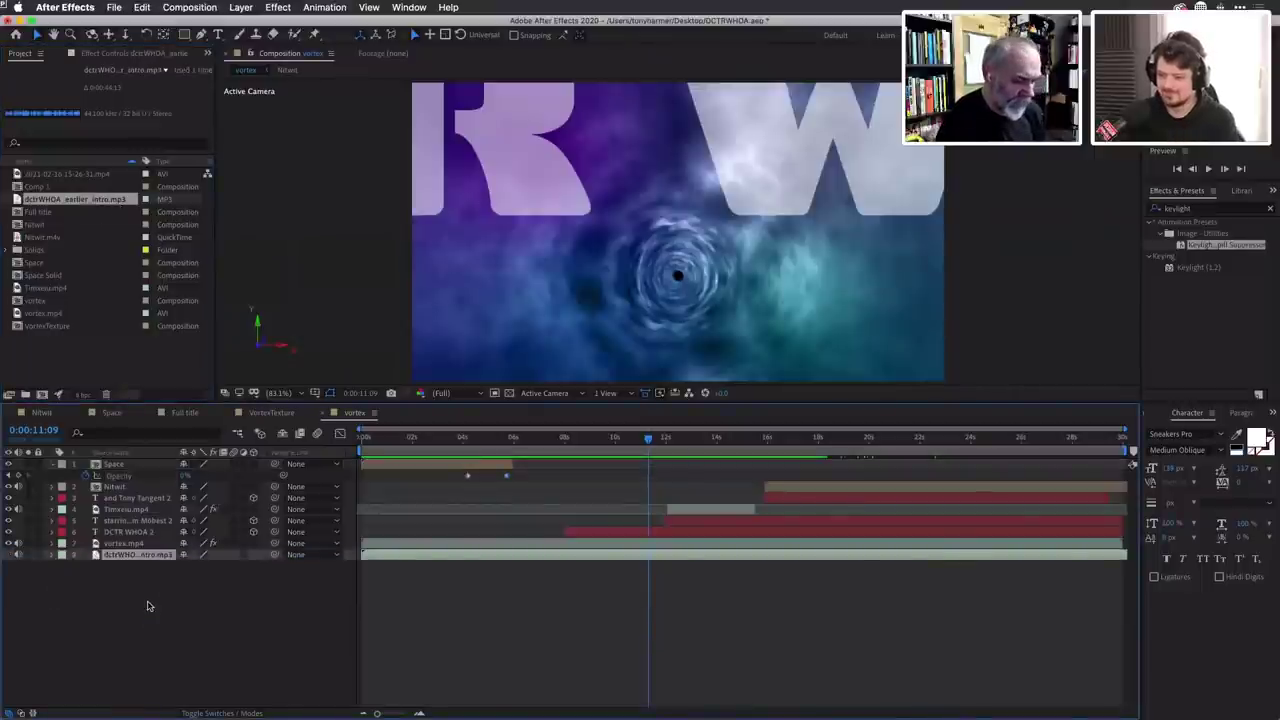
Preview the vortex composition with its soundtrack from 0:00:00:00 and dismiss the missing-footage warning.
drag(648, 440, 360, 433)
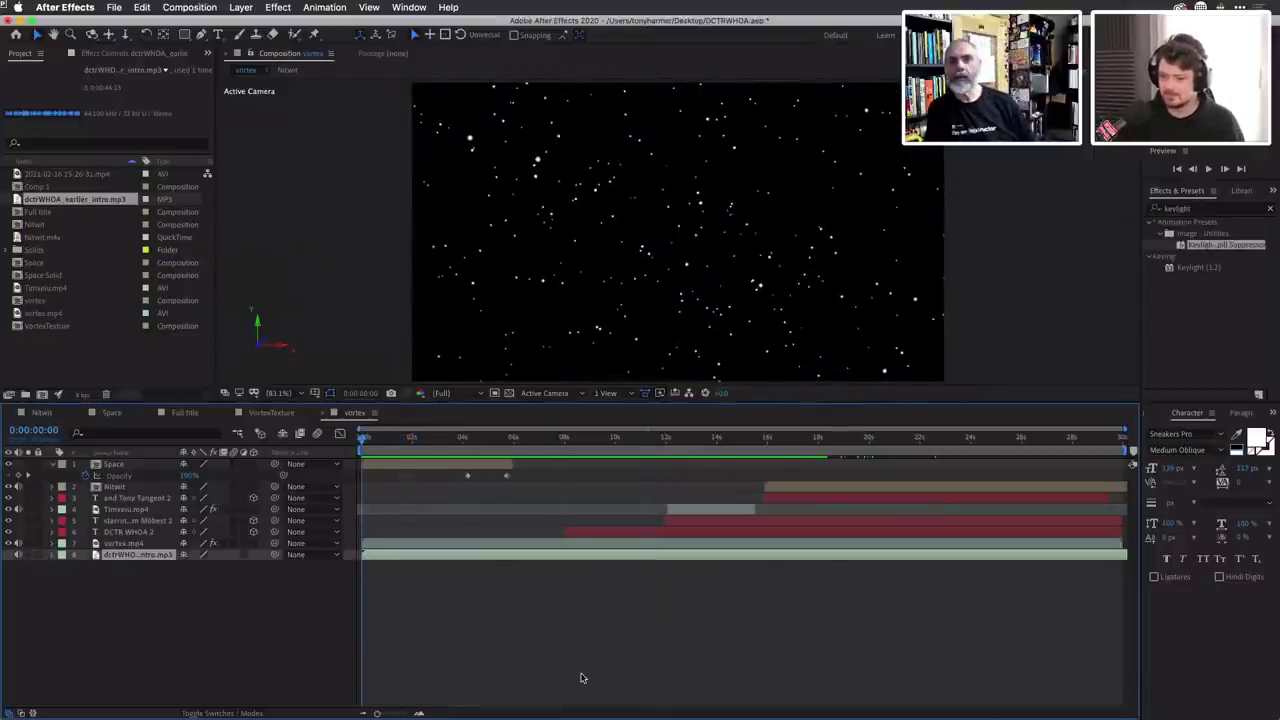
key(space)
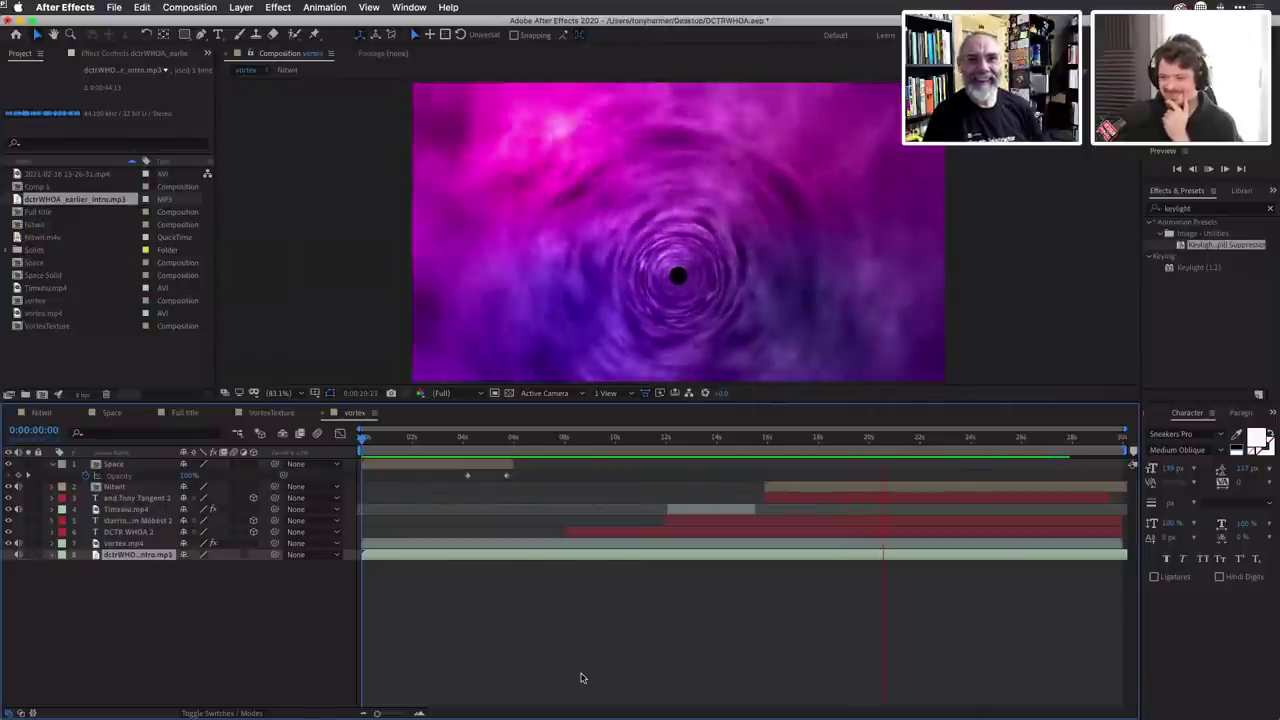
key(space)
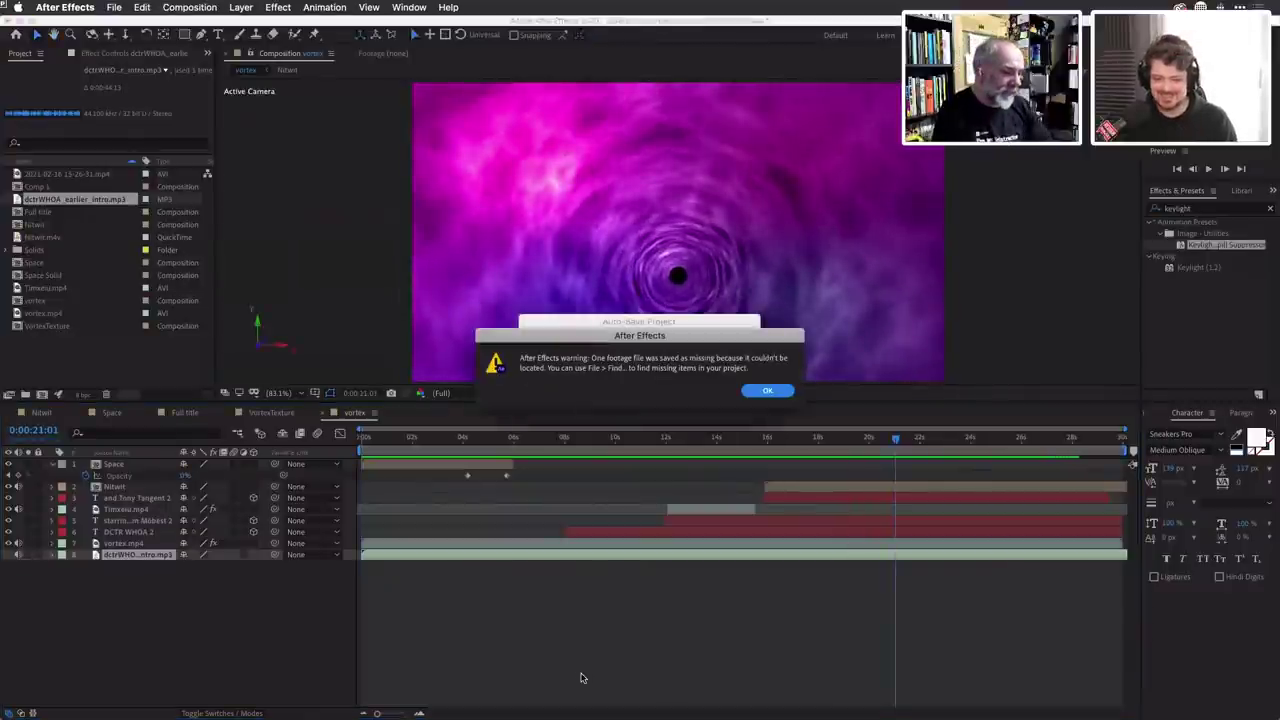
click(768, 391)
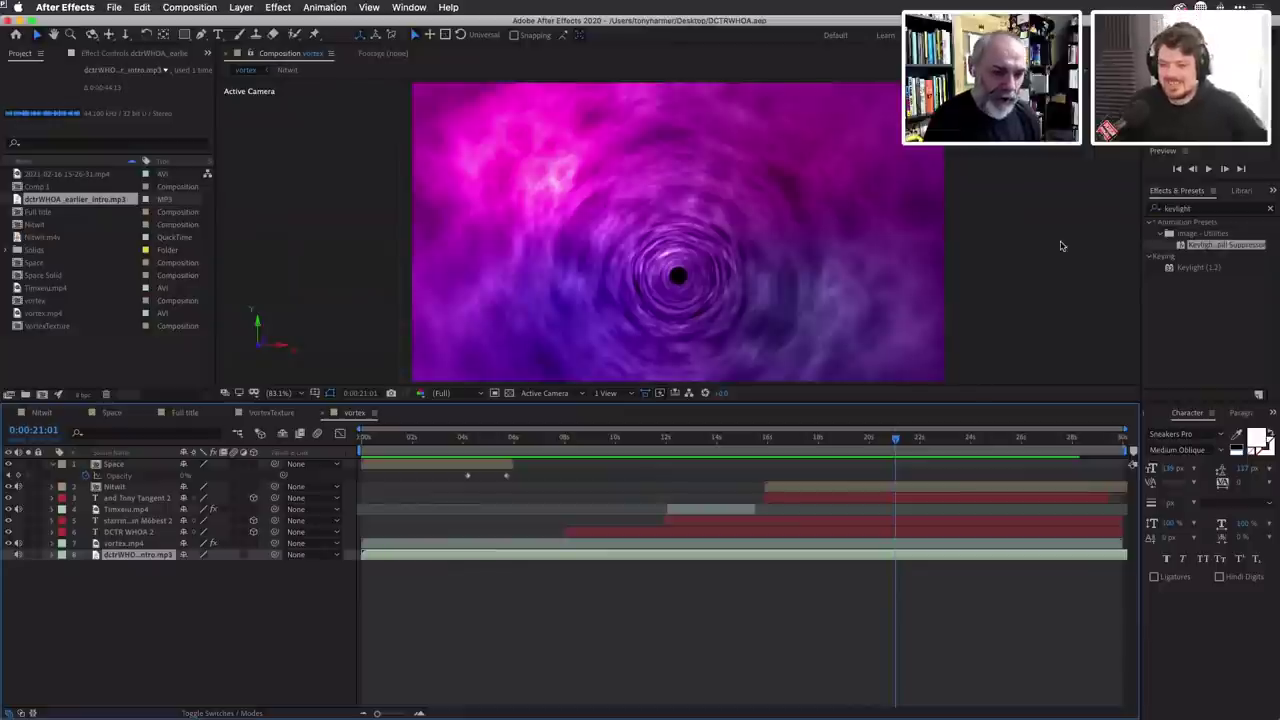
Activate the Type tool, set the font style to Medium, and move the current time to 0:00:19:28.
click(218, 35)
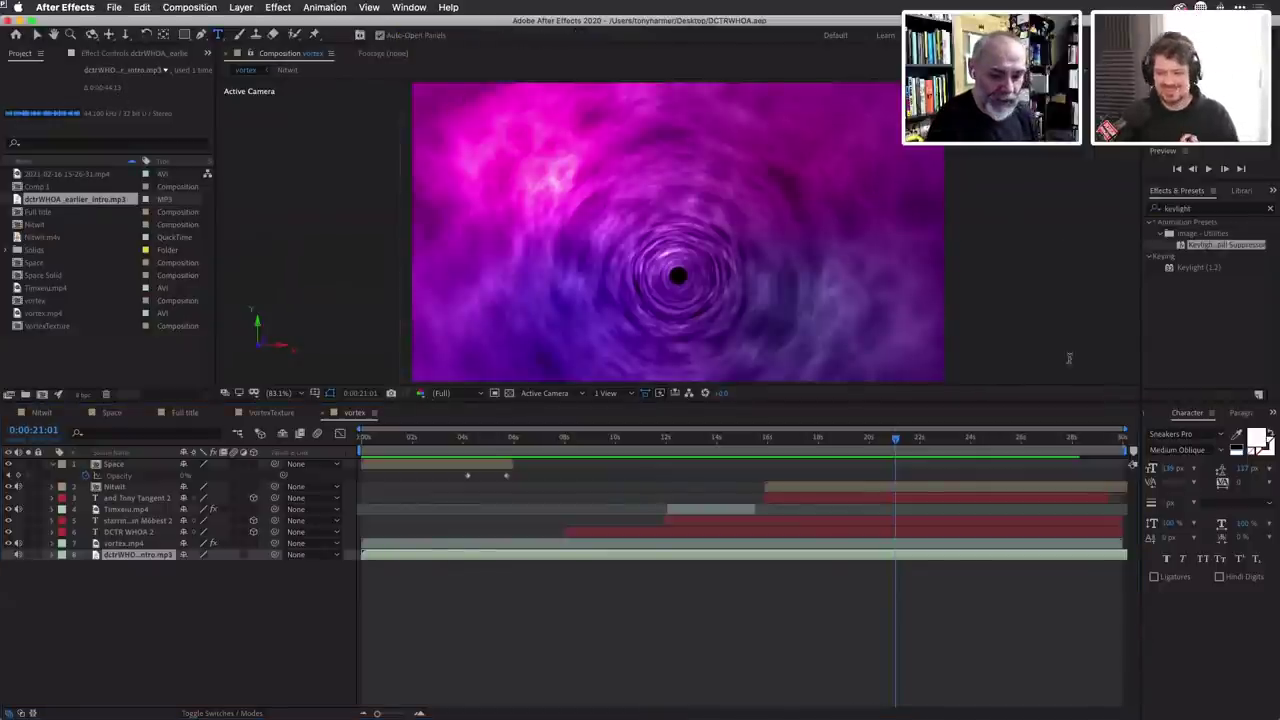
click(1240, 413)
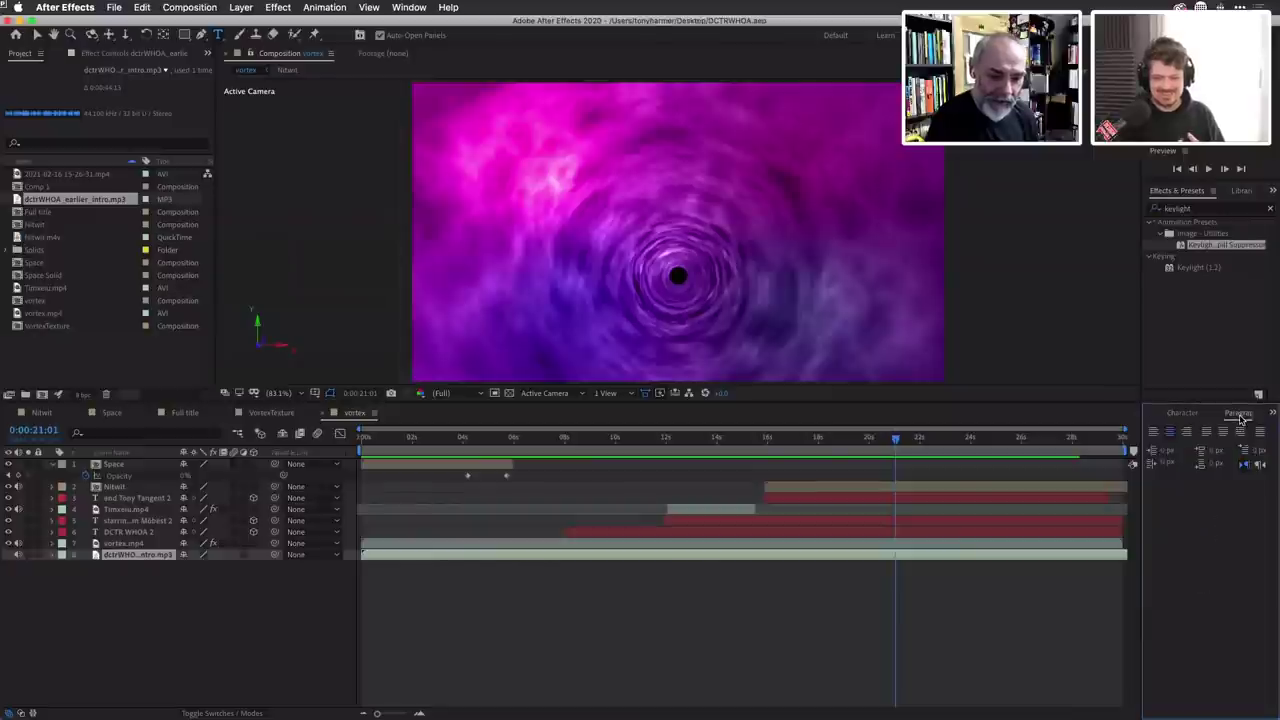
click(1163, 413)
click(1219, 451)
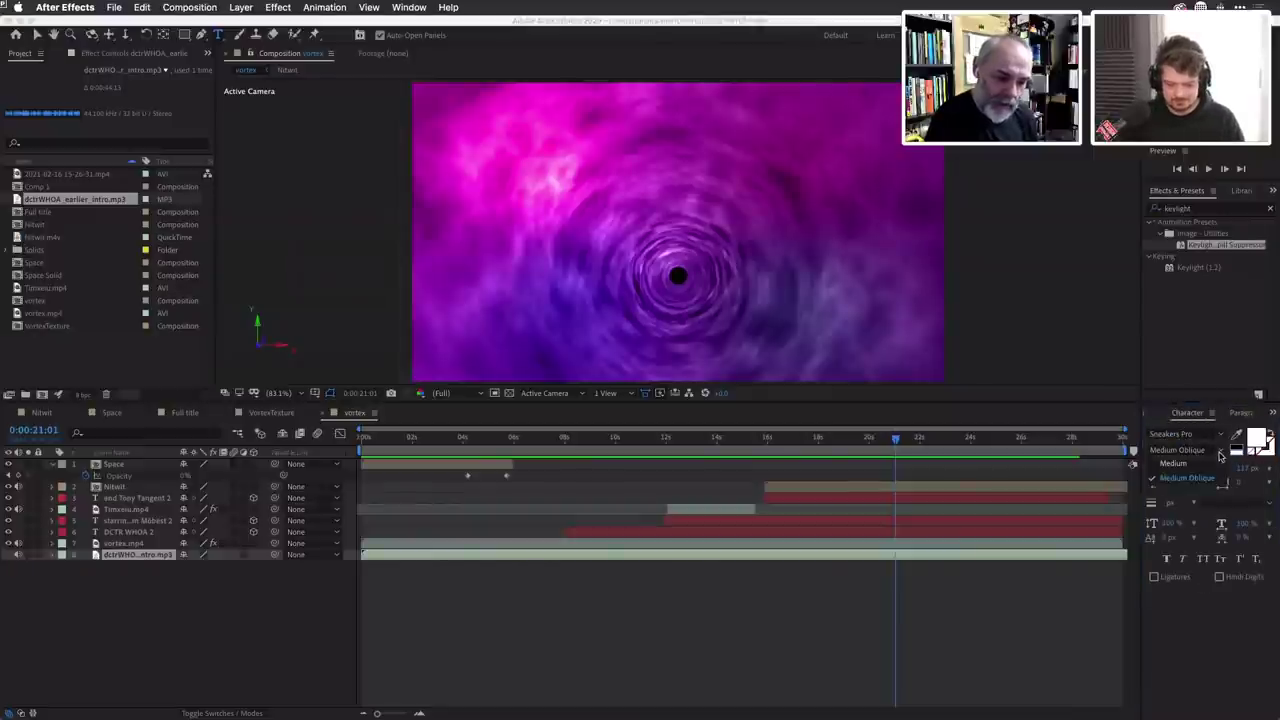
click(1190, 465)
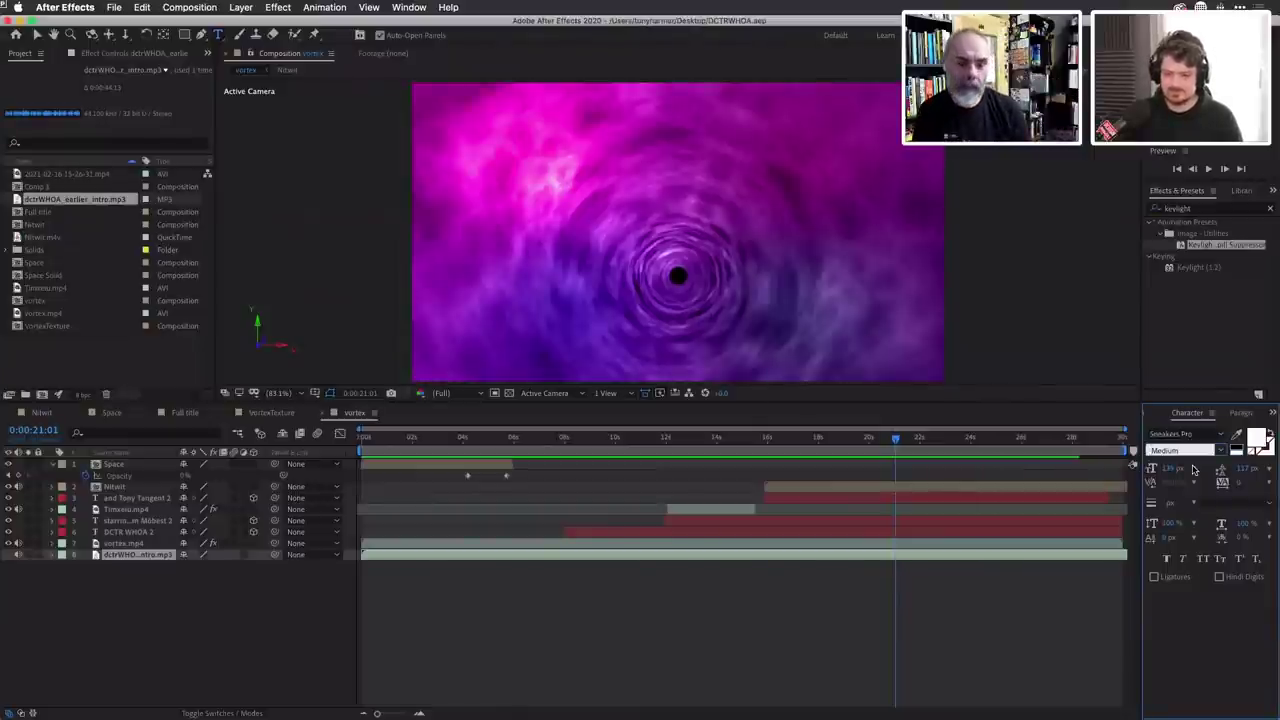
click(544, 440)
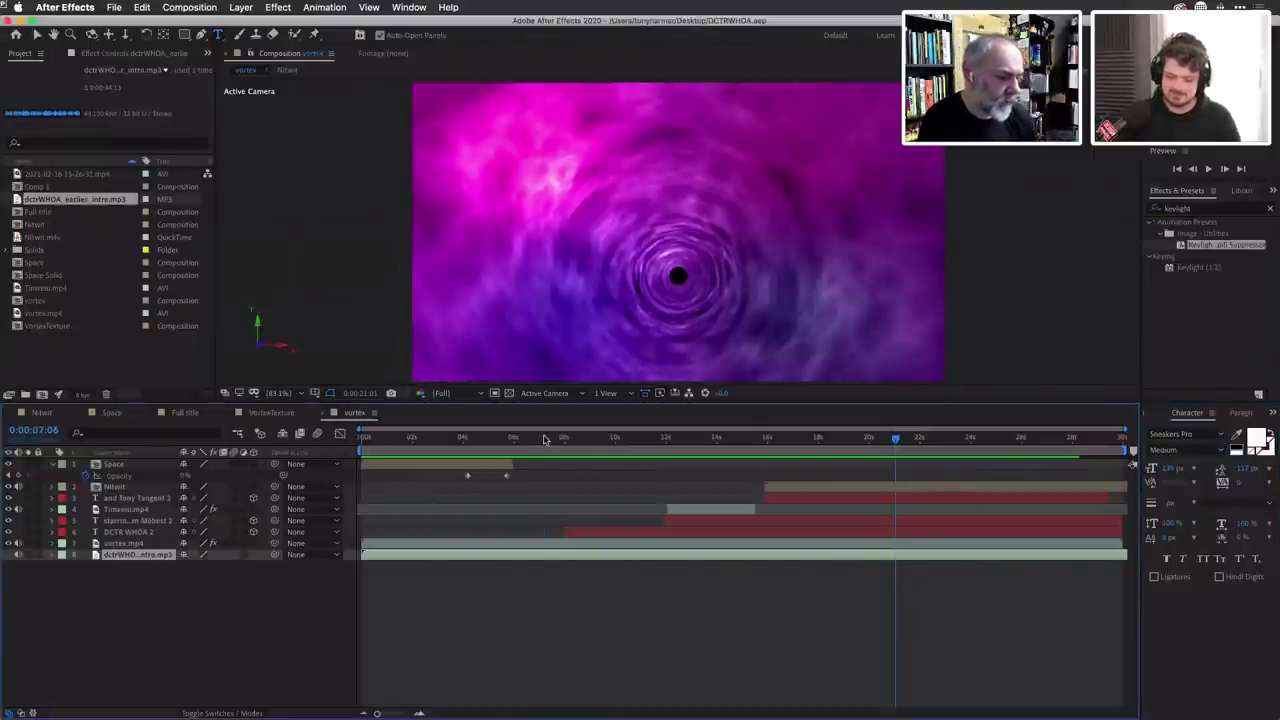
drag(544, 440, 867, 468)
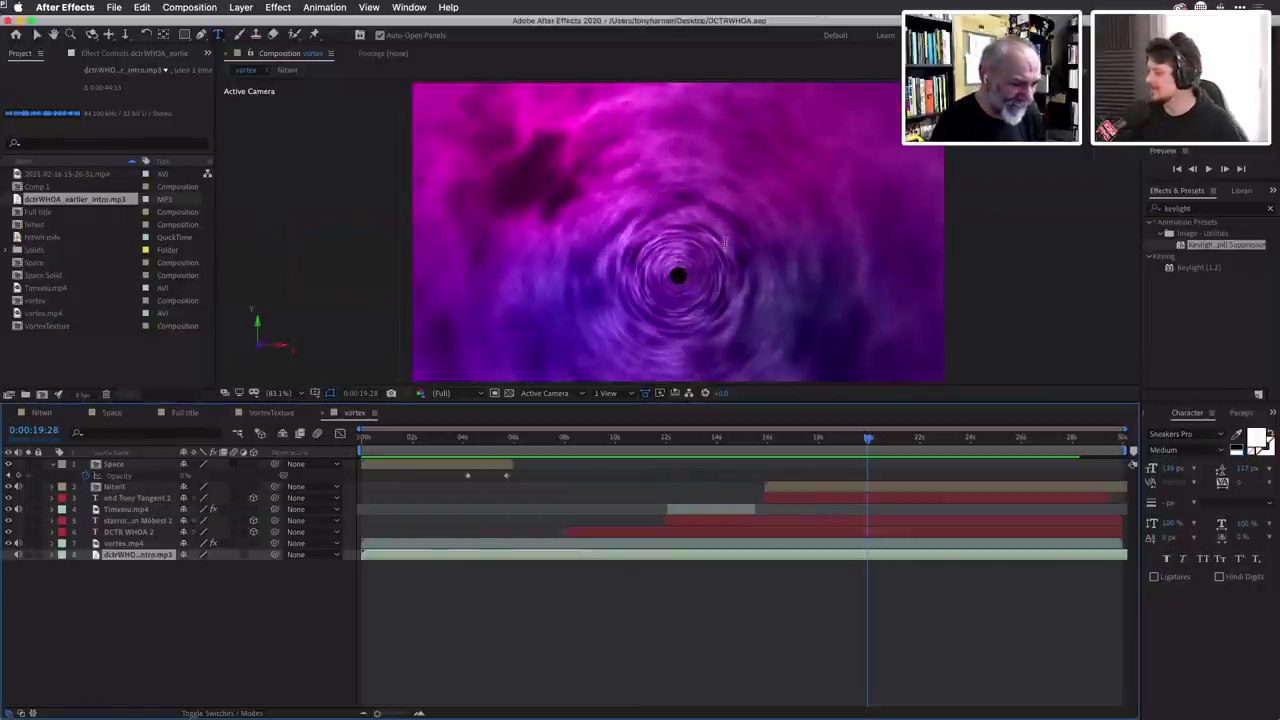
click(683, 153)
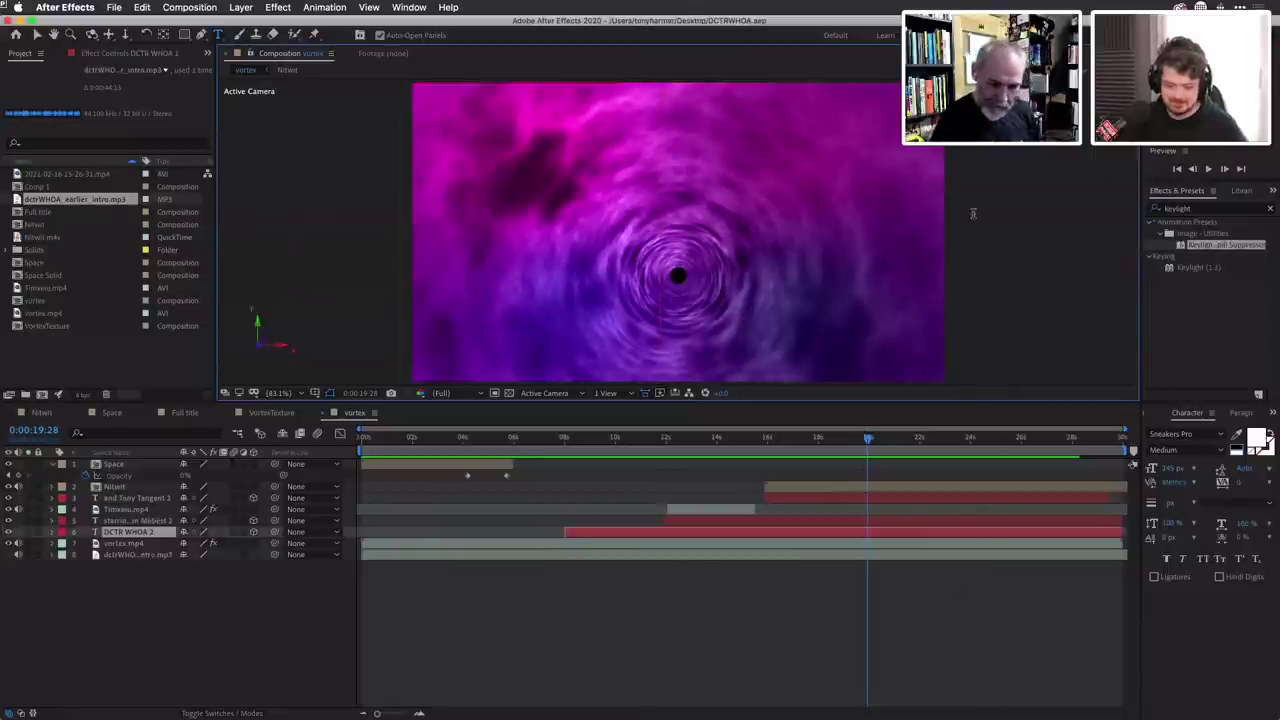
drag(1168, 470, 1057, 473)
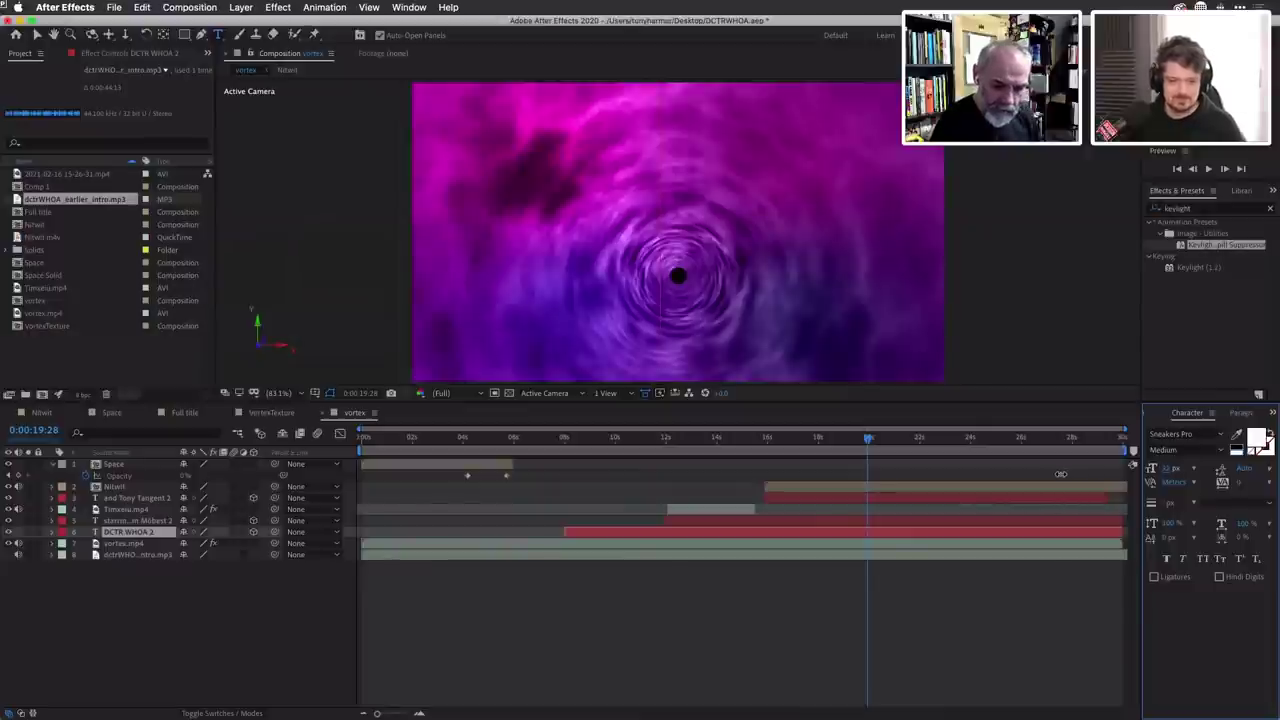
click(675, 185)
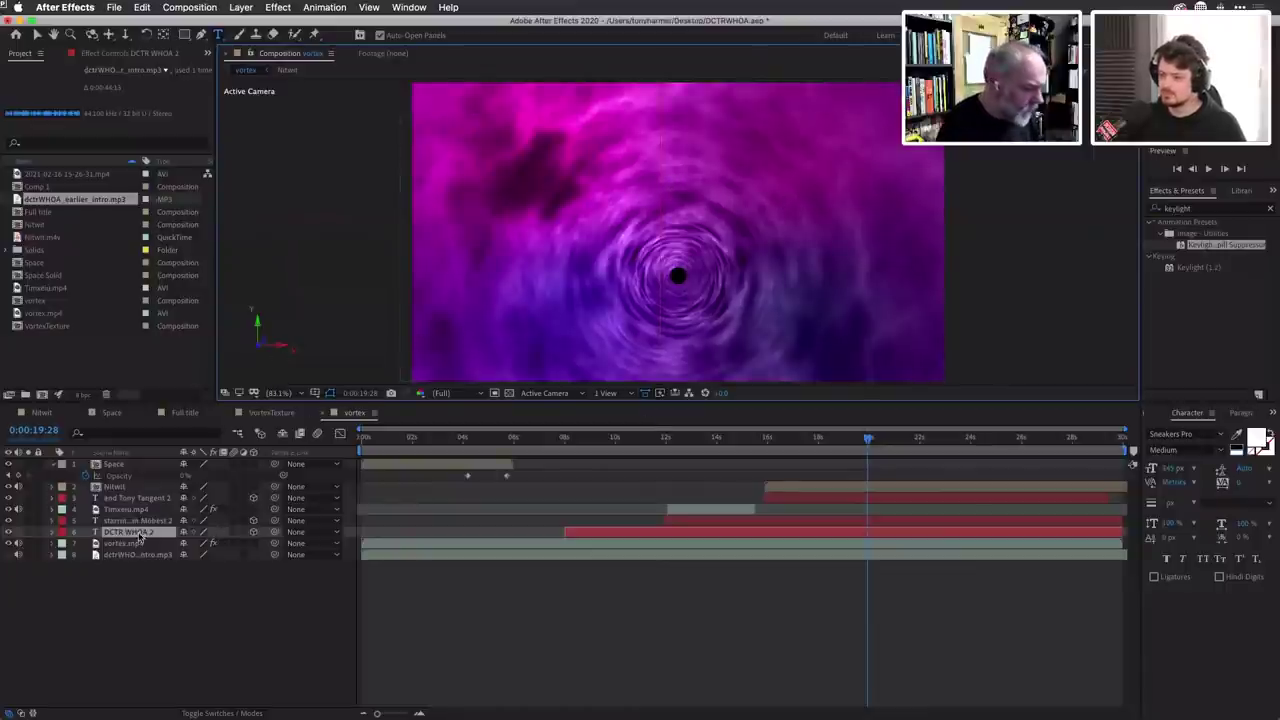
Lock the title and credit text layers, and add a text layer above the actor's credit at 0:00:16:28 reading "Episode 341:".
click(37, 532)
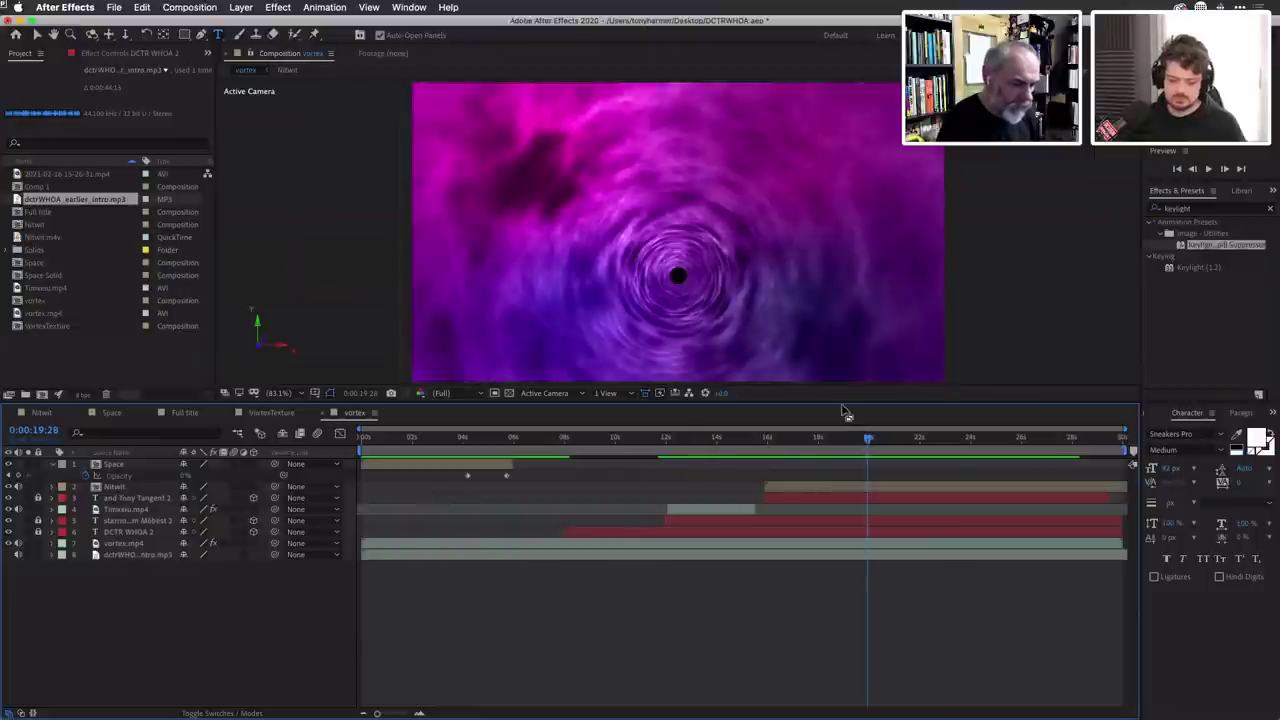
drag(858, 441, 792, 443)
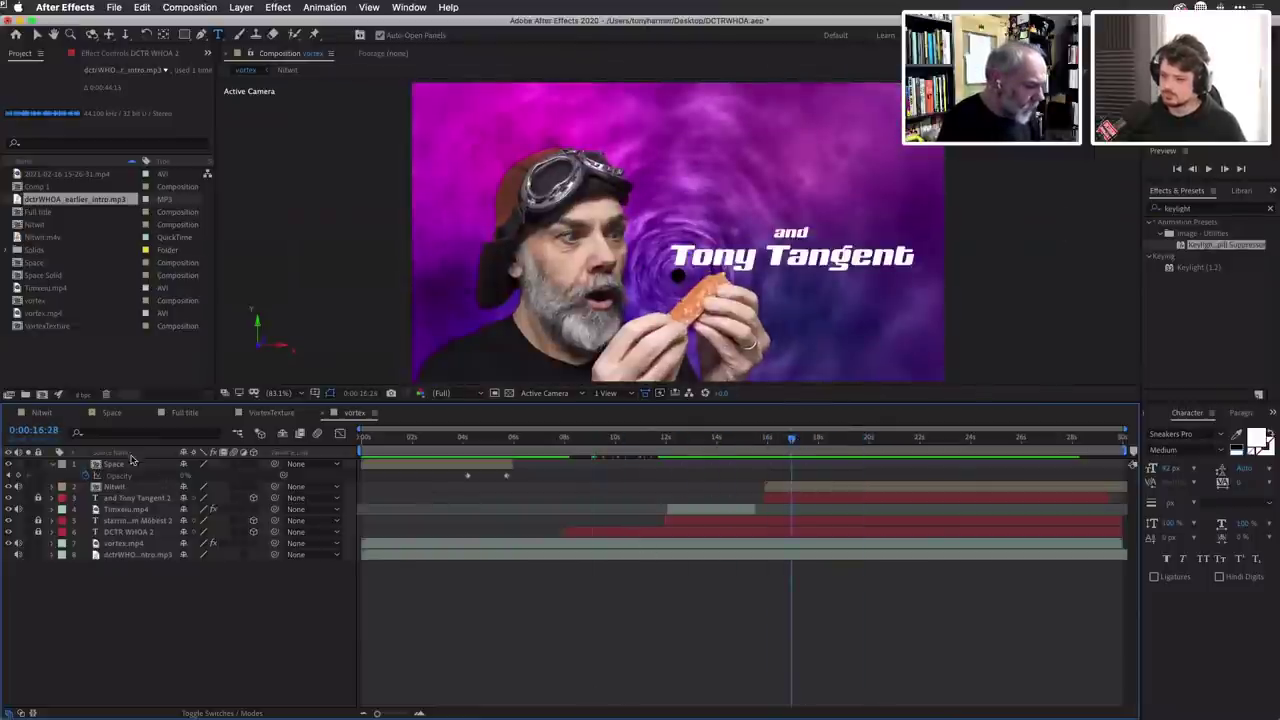
click(681, 178)
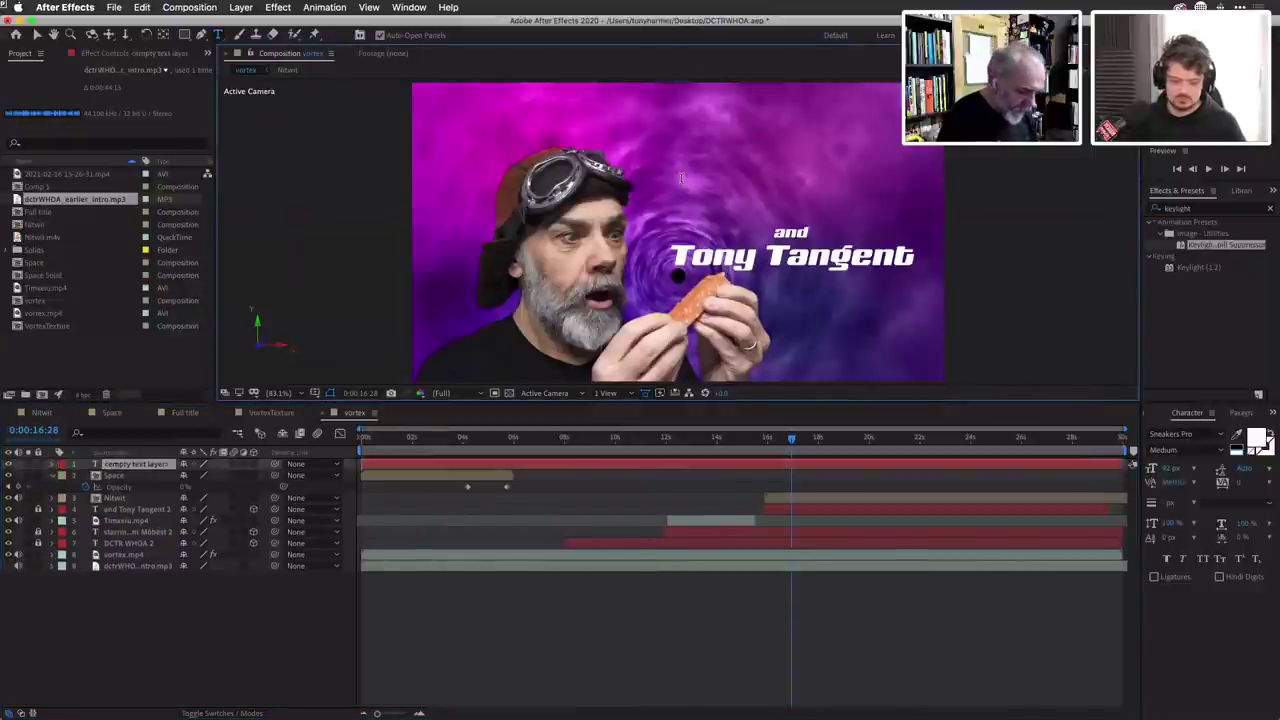
text(Episoide)
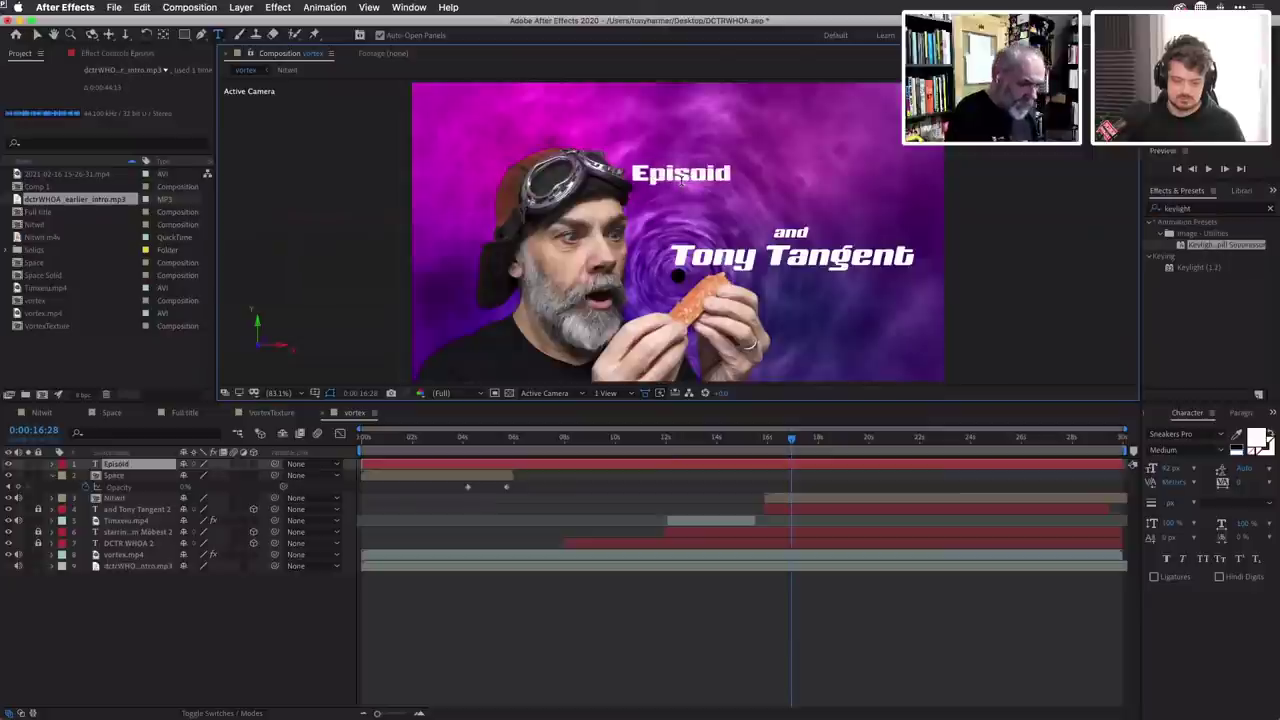
key(BackSpace)
key(BackSpace)
key(BackSpace)
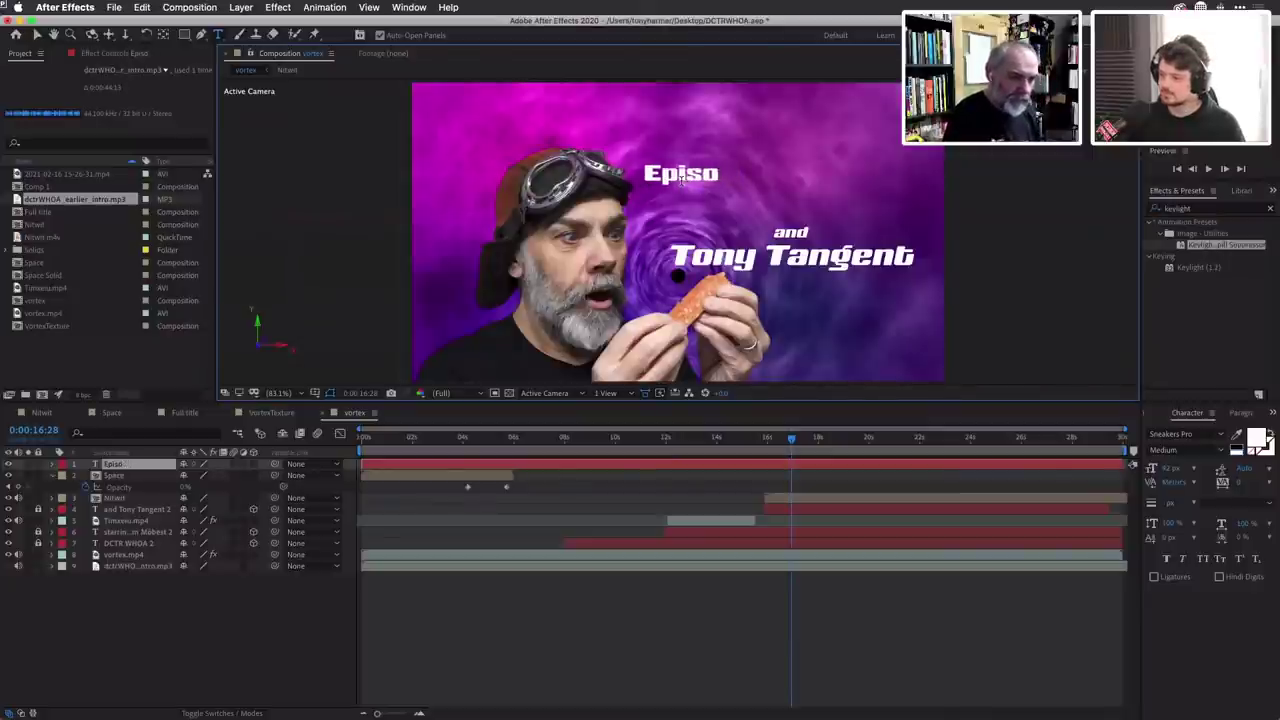
text(de)
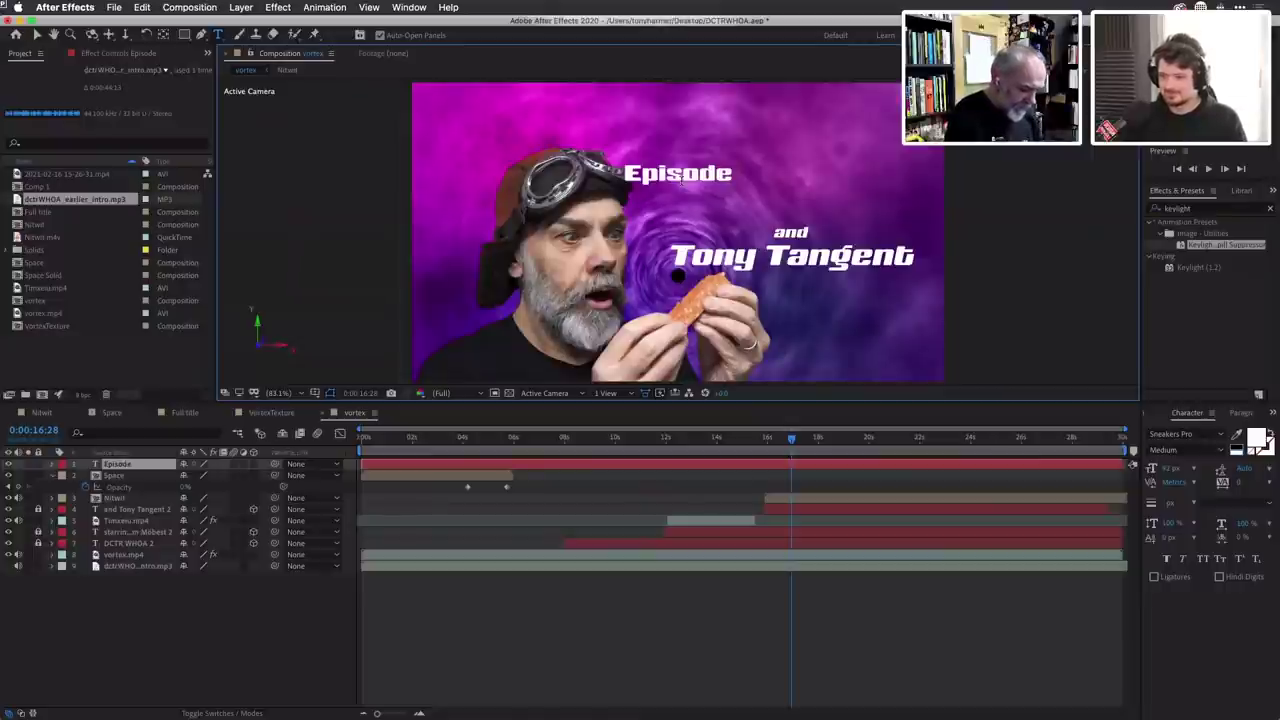
text( 341)
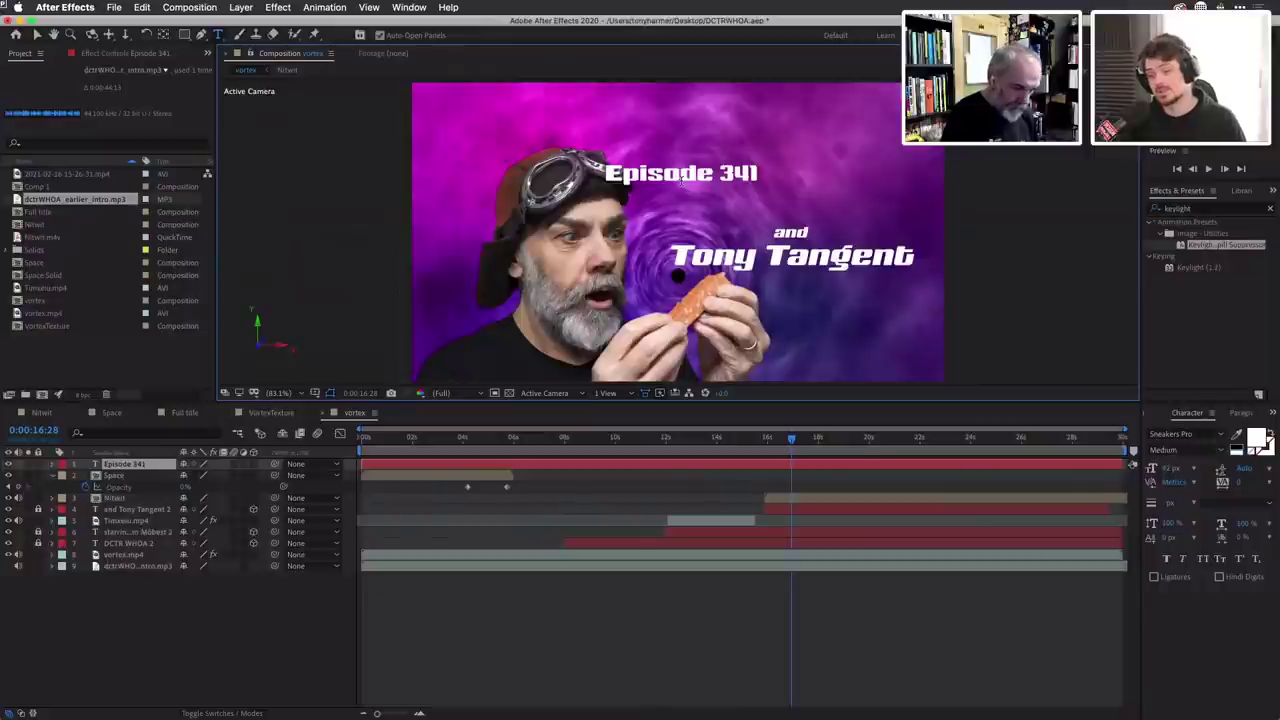
text(:)
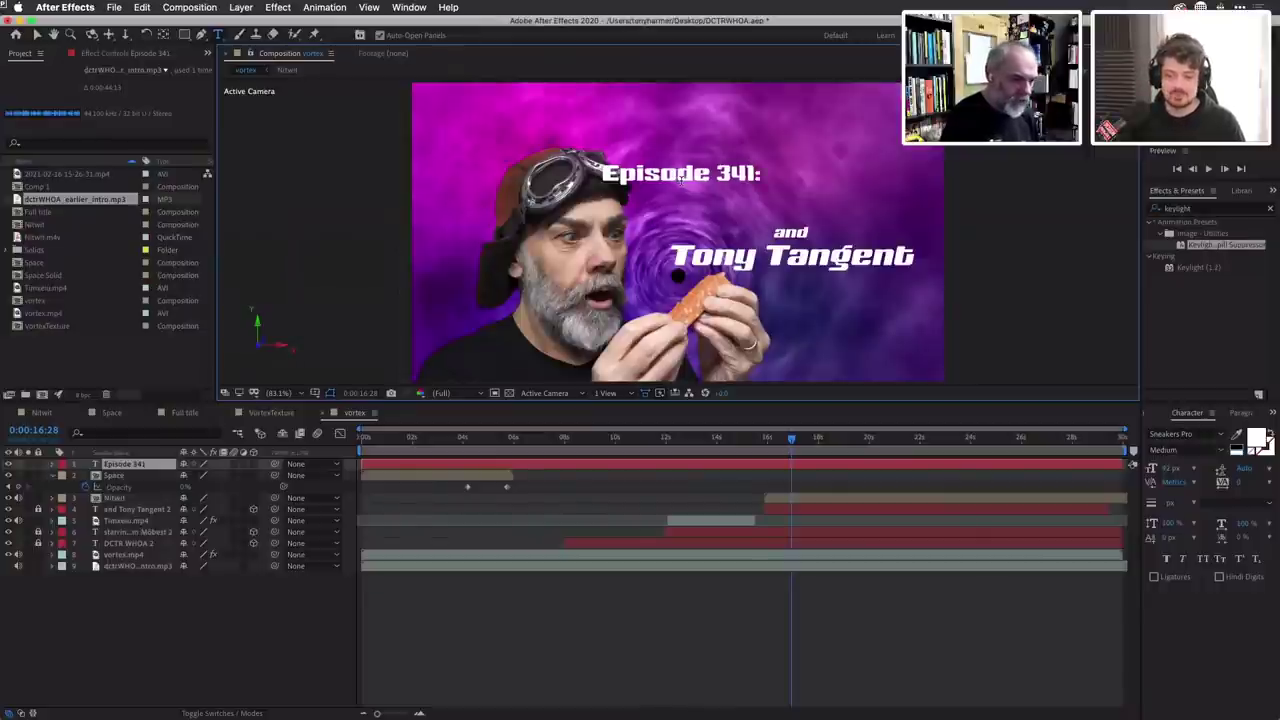
Add a second line to the episode text reading "Welcome to the Reality Asylum".
key(Return)
text(We)
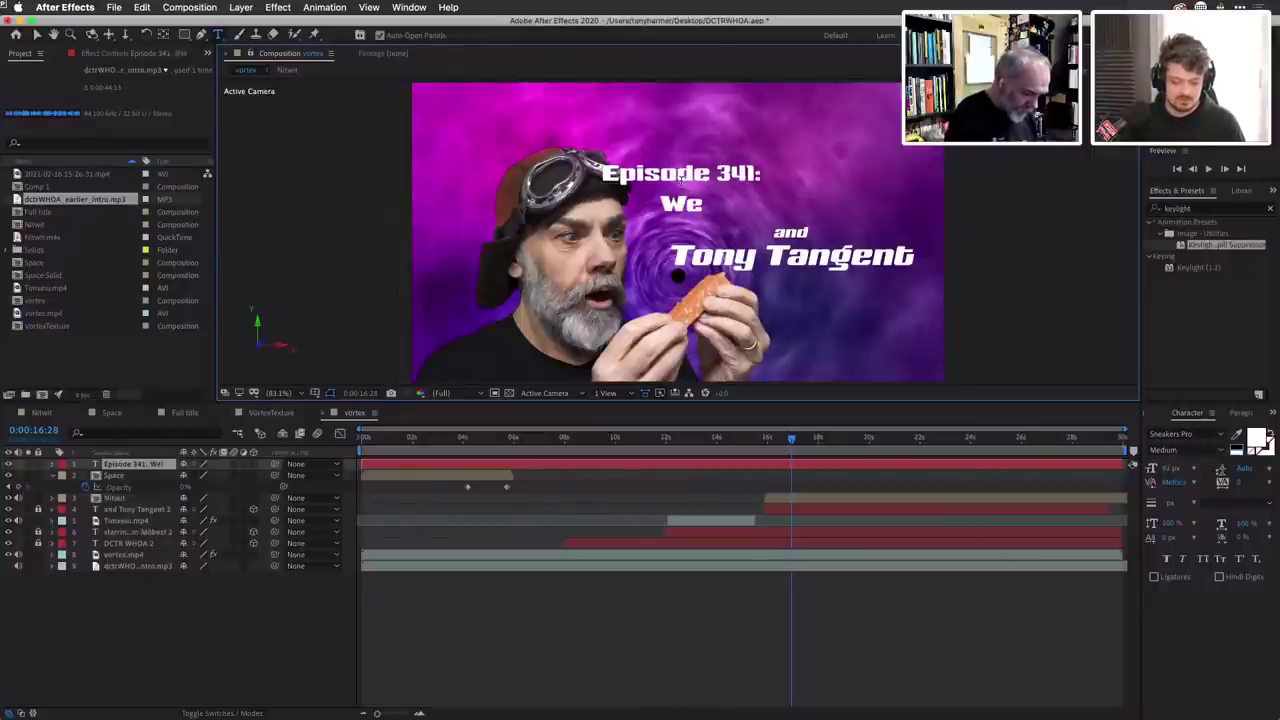
text(lcome to)
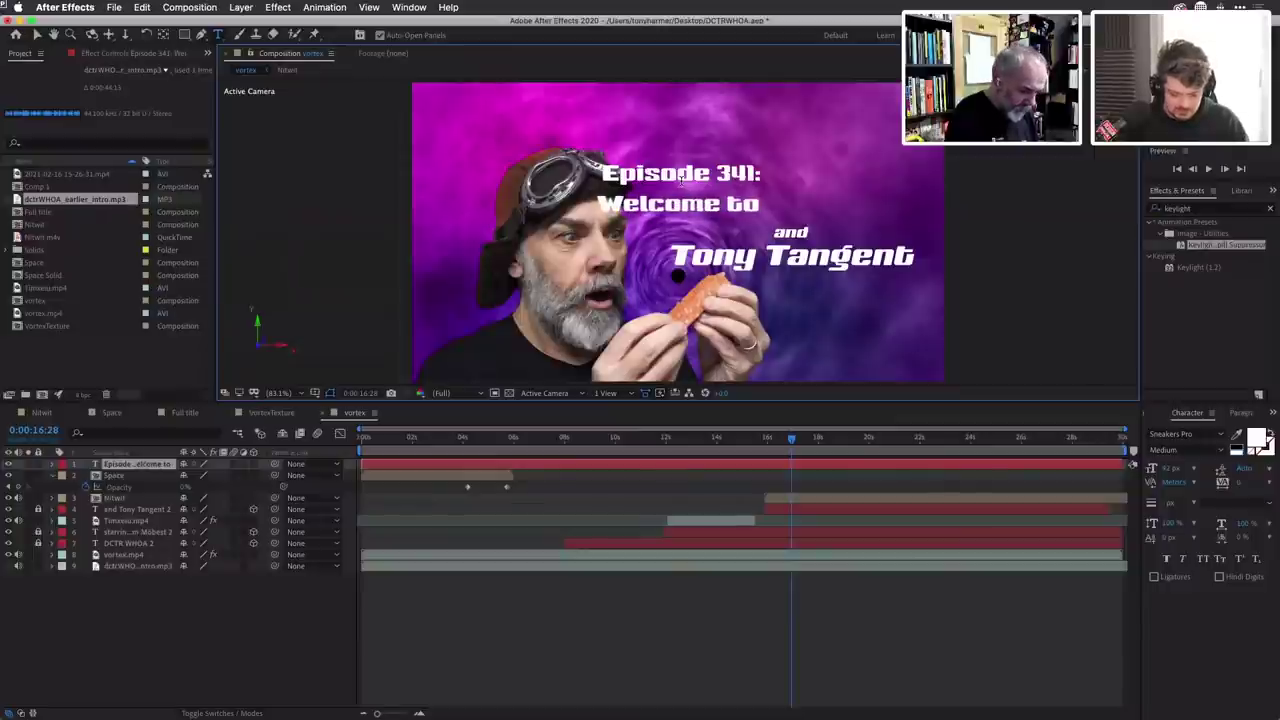
text( the Rea)
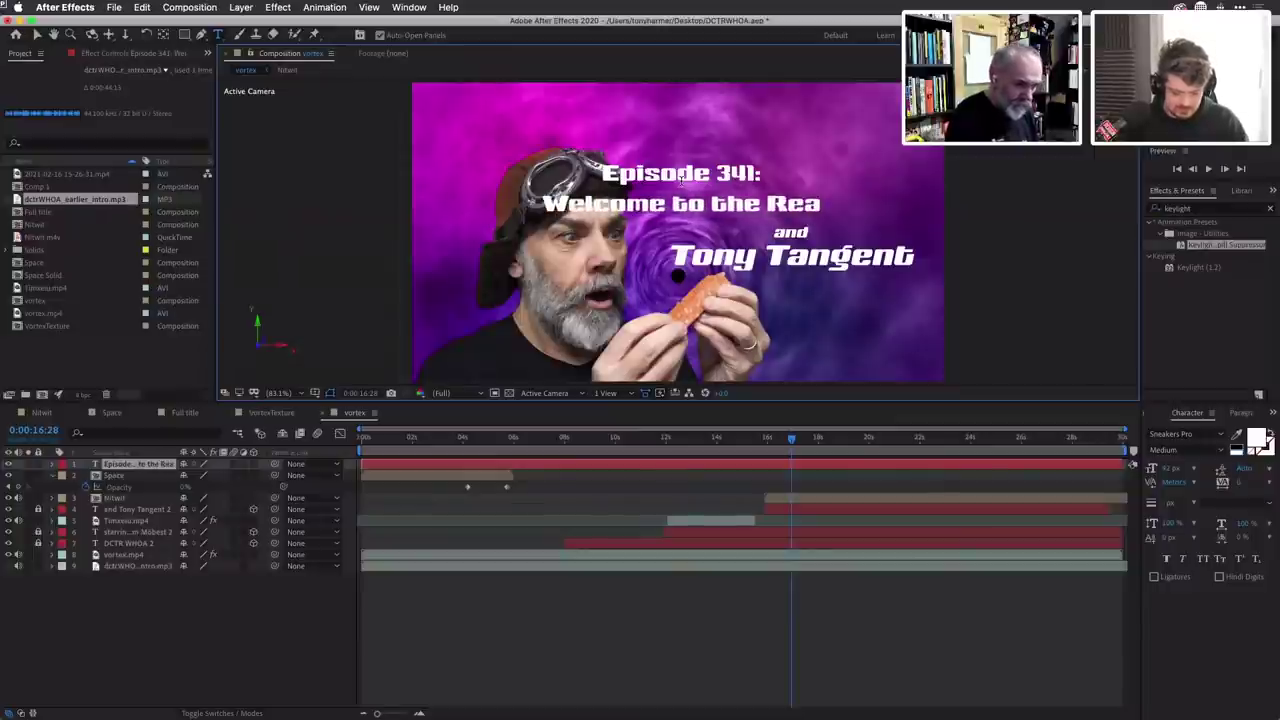
text(lity)
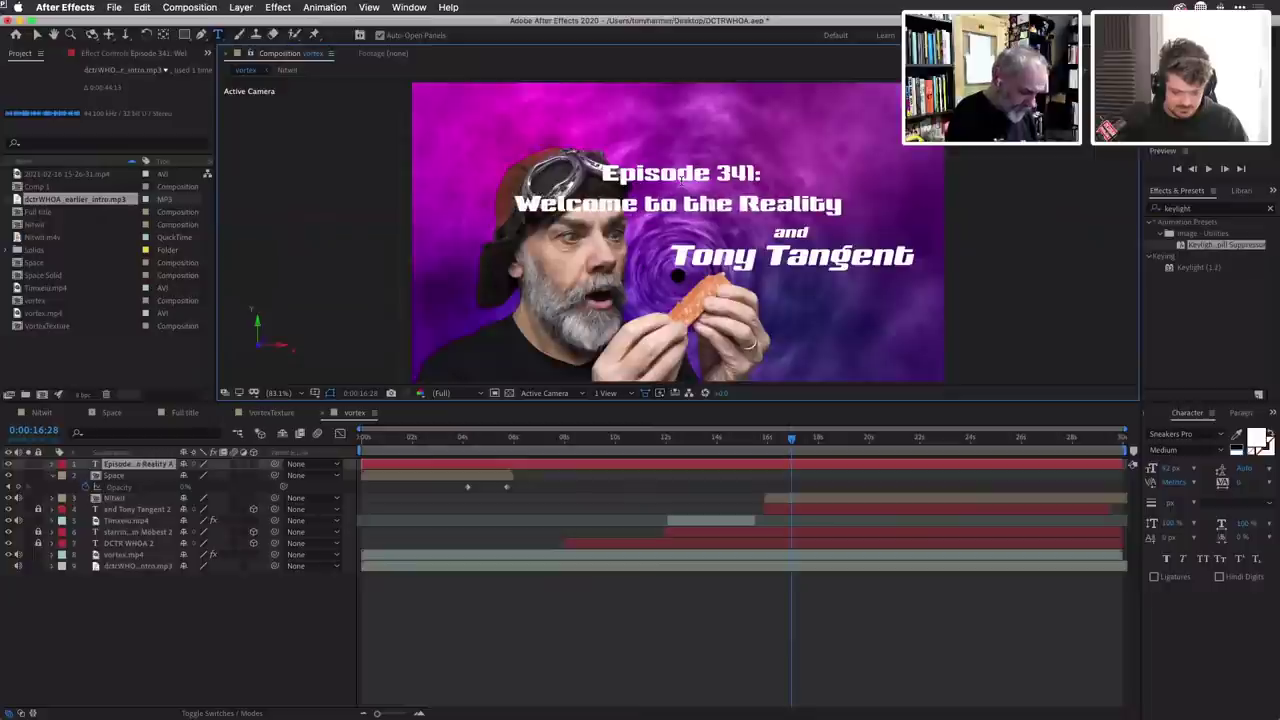
text( Asylum)
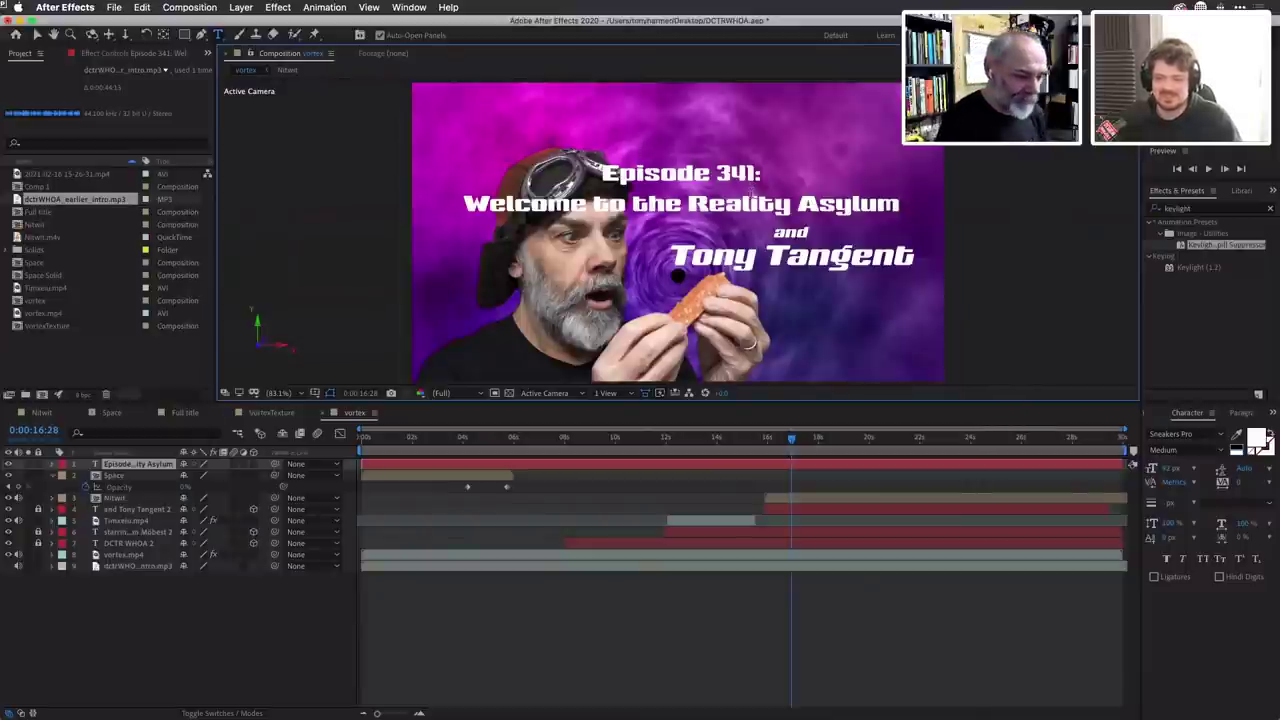
Enlarge the line "Welcome to the Reality Asylum" to a font size of 100 px.
triple_click(733, 206)
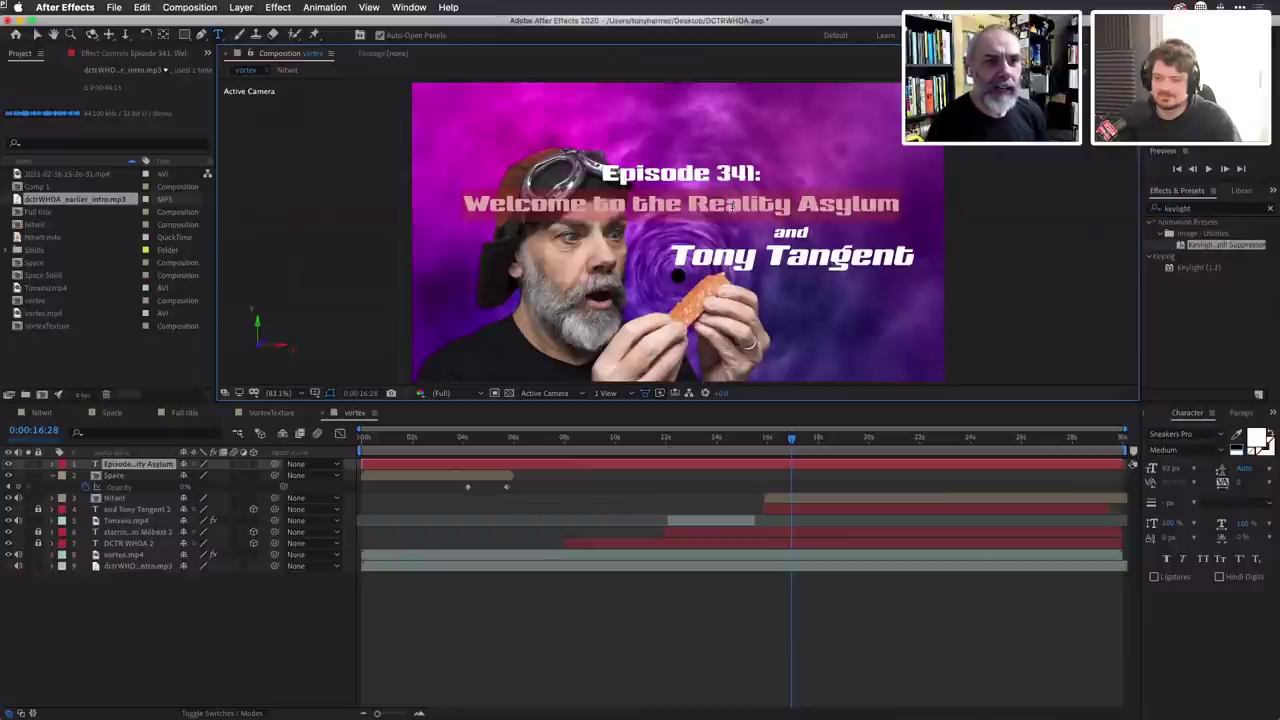
click(1168, 470)
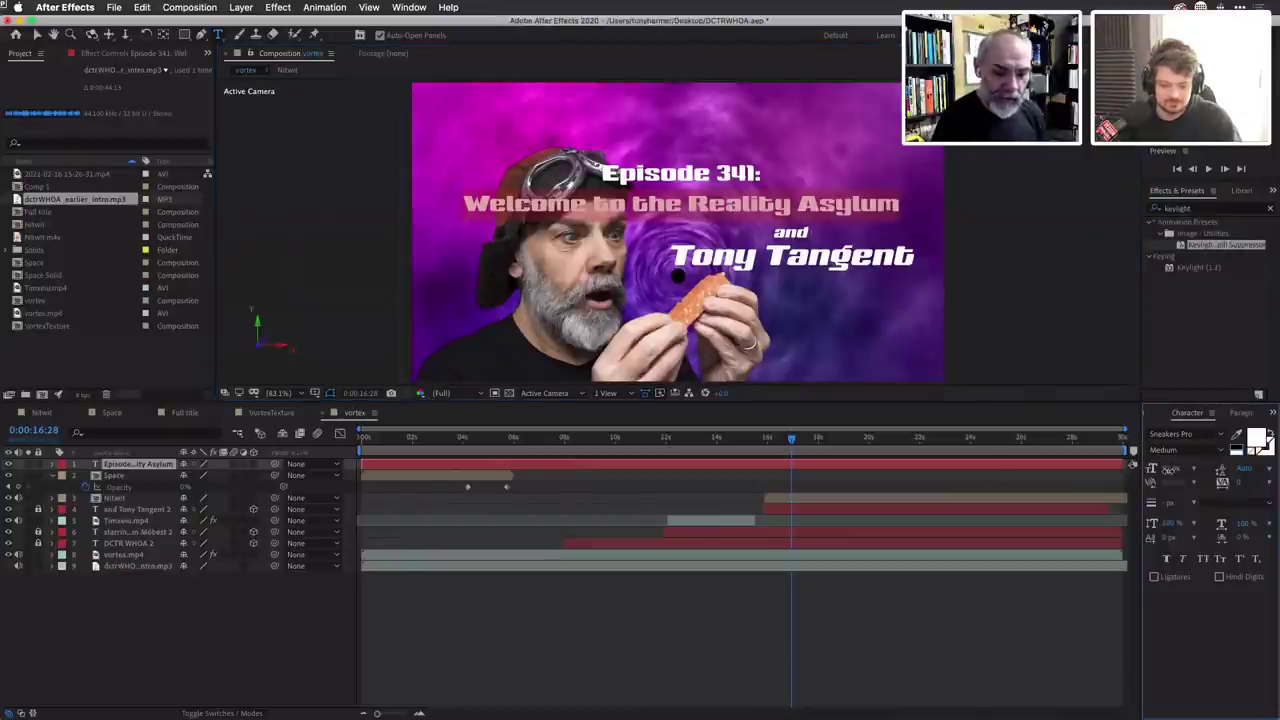
drag(1170, 470, 1178, 476)
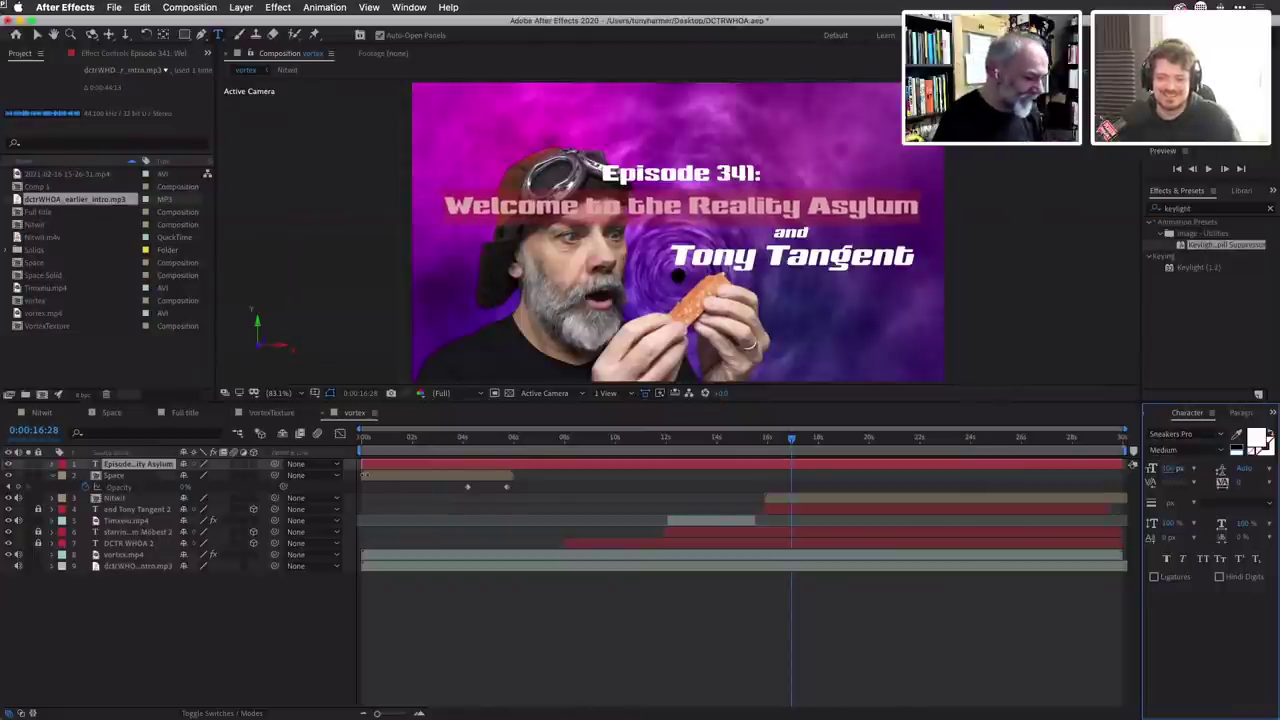
Trim the start of the episode title layer so that it begins at about 24 seconds.
drag(362, 465, 854, 445)
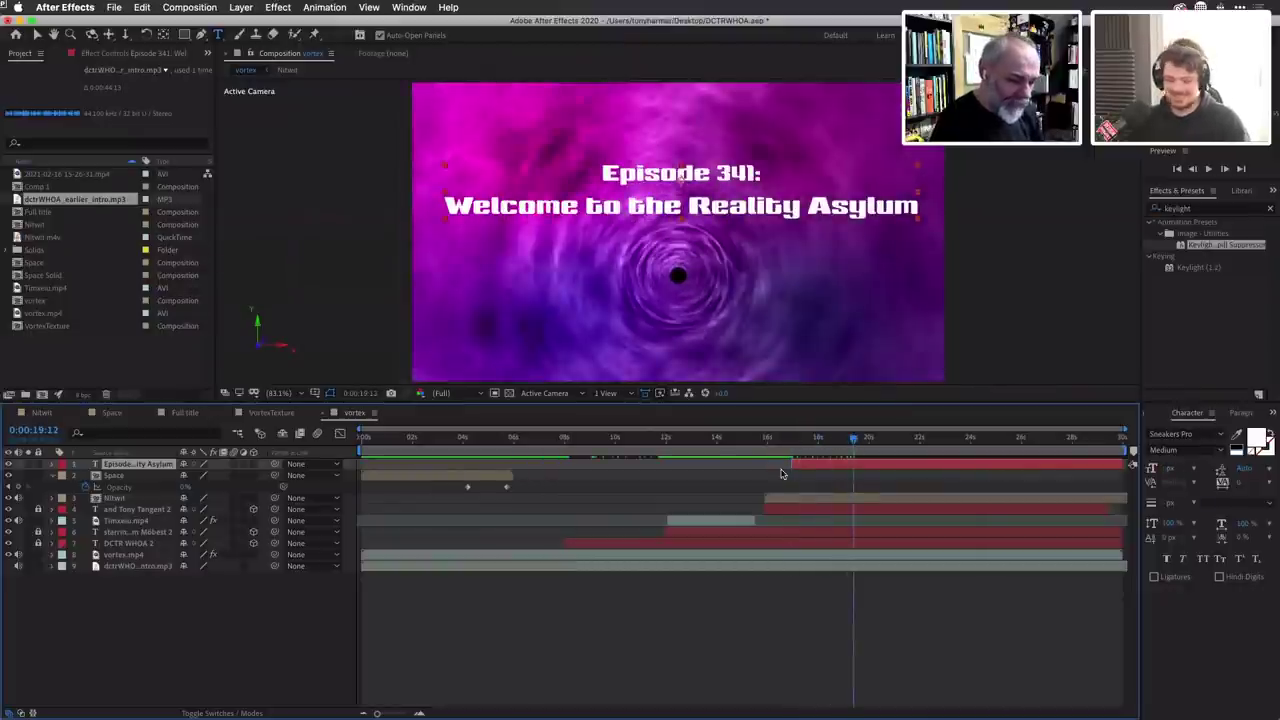
drag(786, 472, 912, 474)
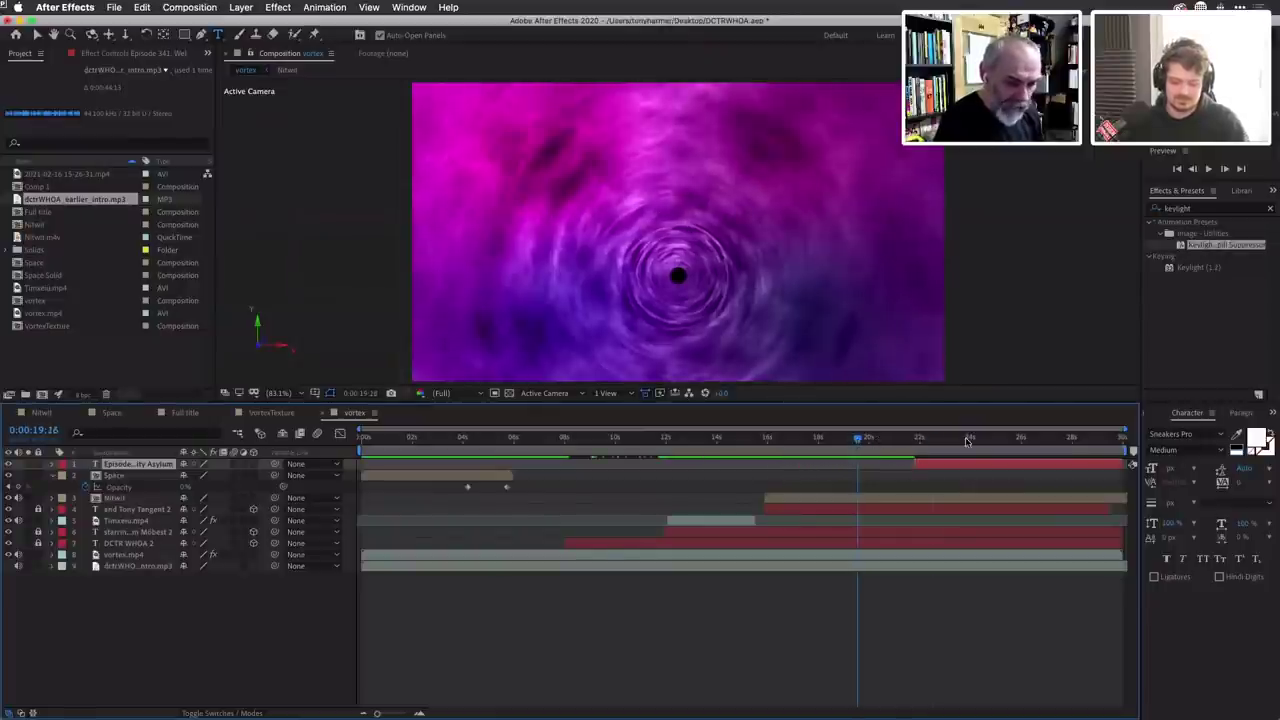
drag(968, 441, 1021, 441)
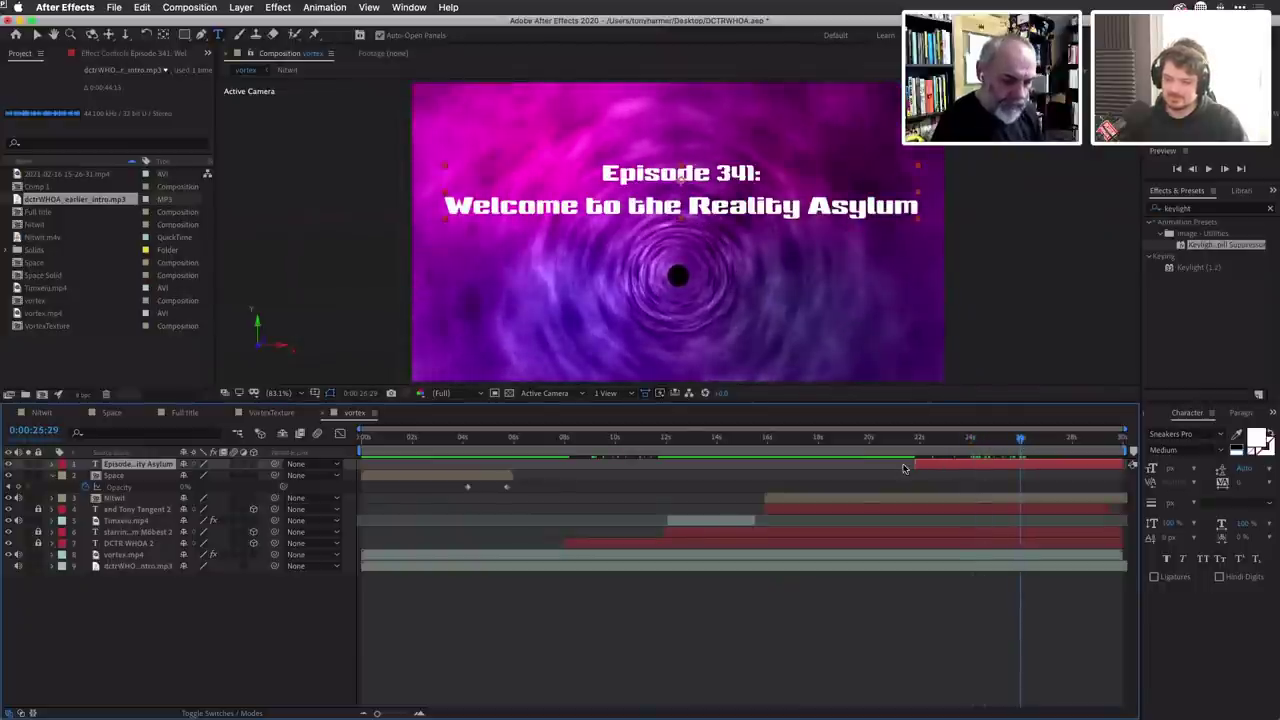
drag(913, 464, 968, 464)
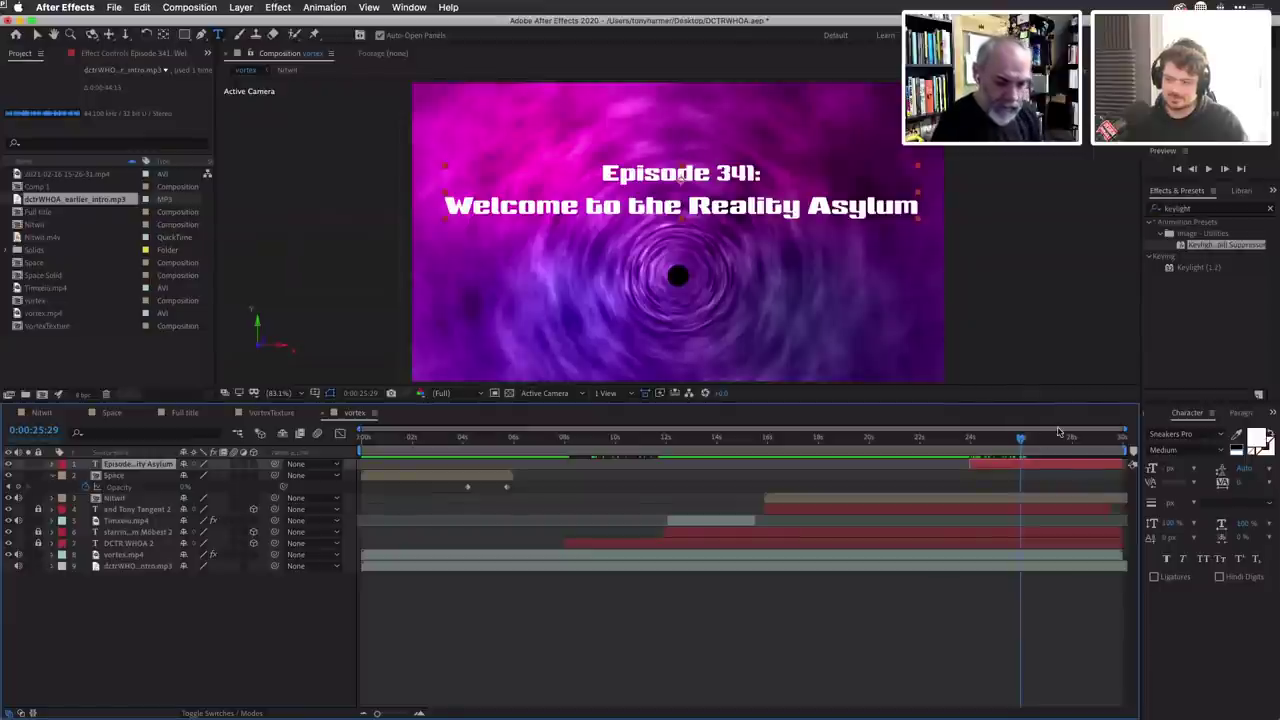
Make the episode title a 3D layer and expand its Transform properties with the current time at 0:00:25:07.
drag(1021, 441, 1002, 441)
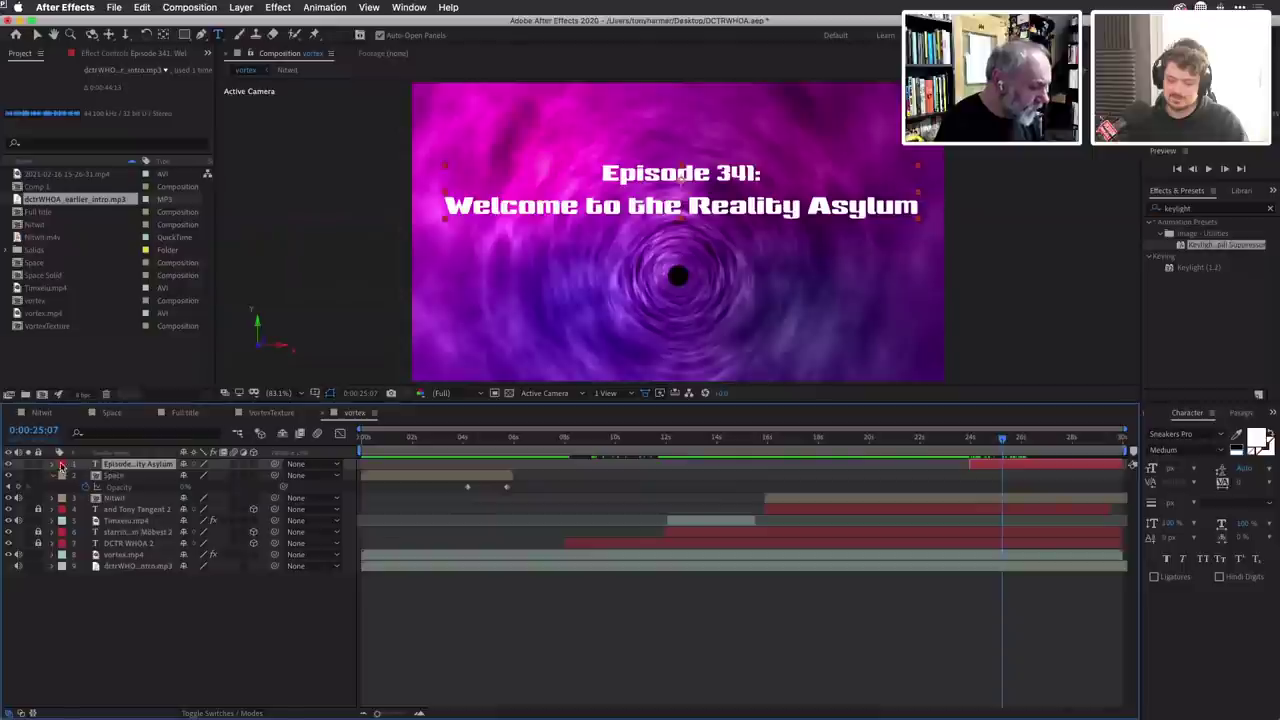
click(253, 464)
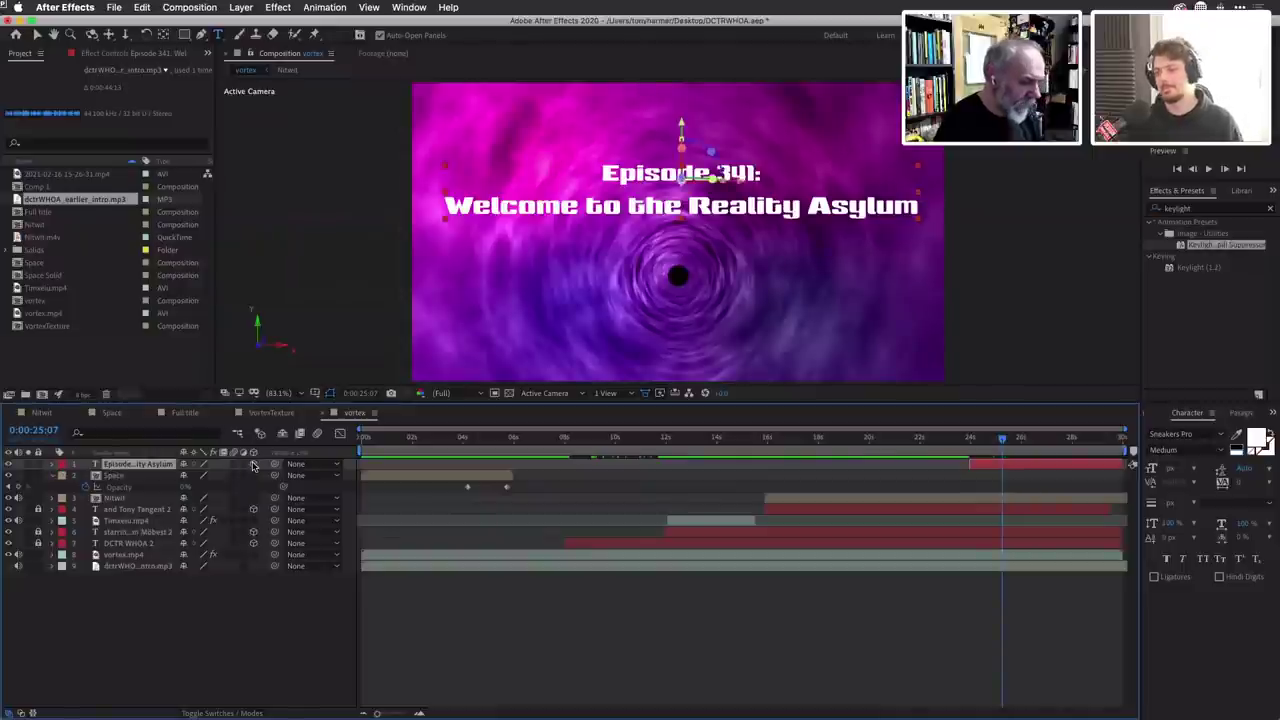
click(52, 464)
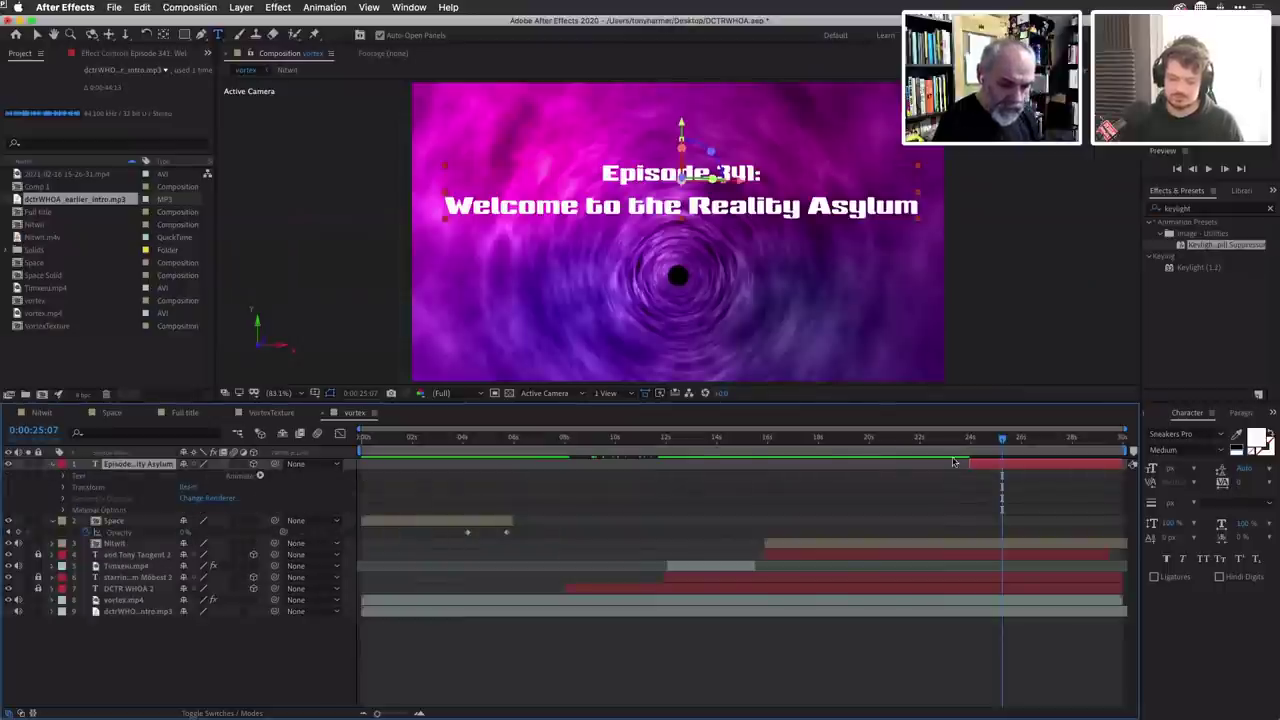
click(65, 488)
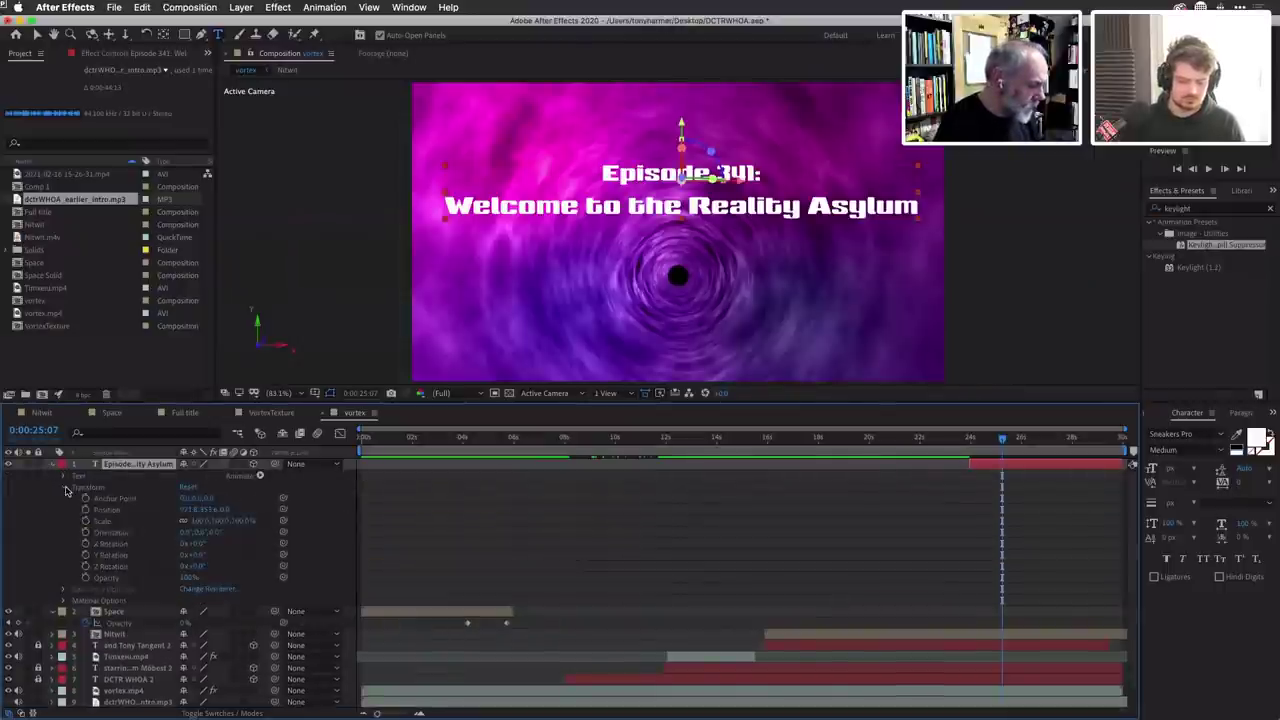
Set keyframes at 0:00:25:07 for the episode title's Anchor Point, Position, Scale, Orientation, X, Y and Z Rotation, and Opacity.
click(86, 498)
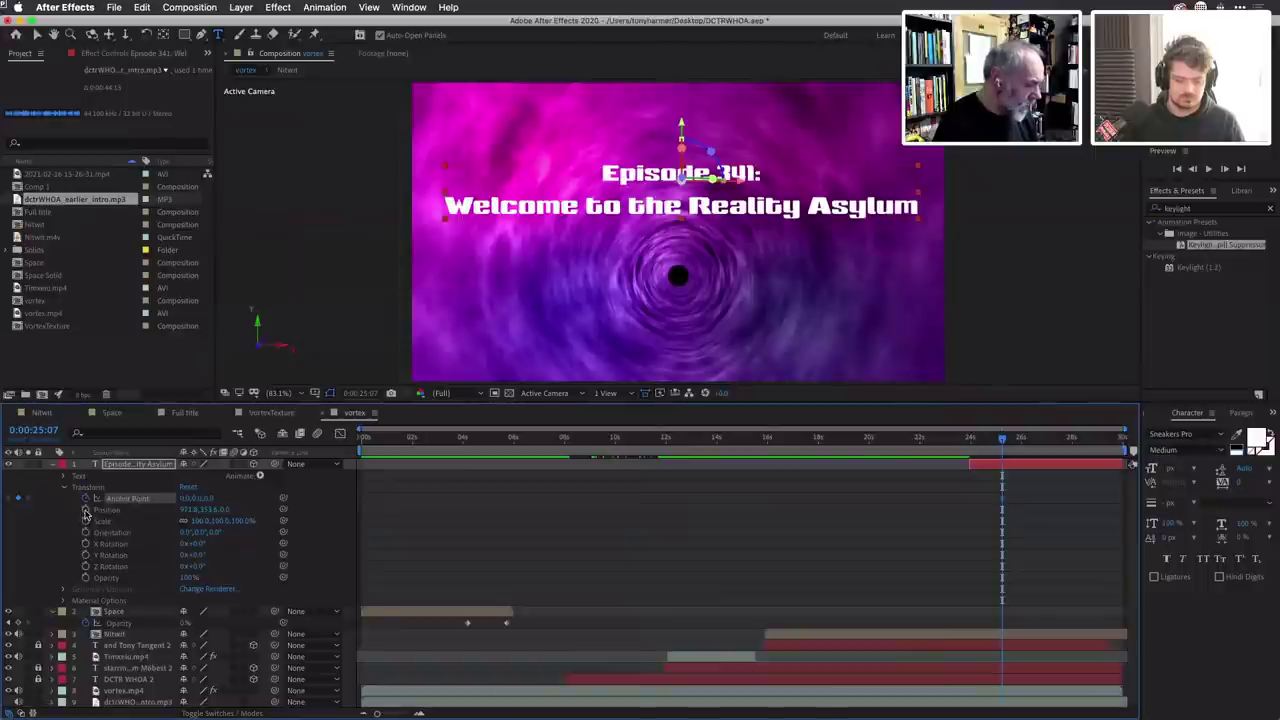
click(86, 509)
click(86, 521)
click(86, 532)
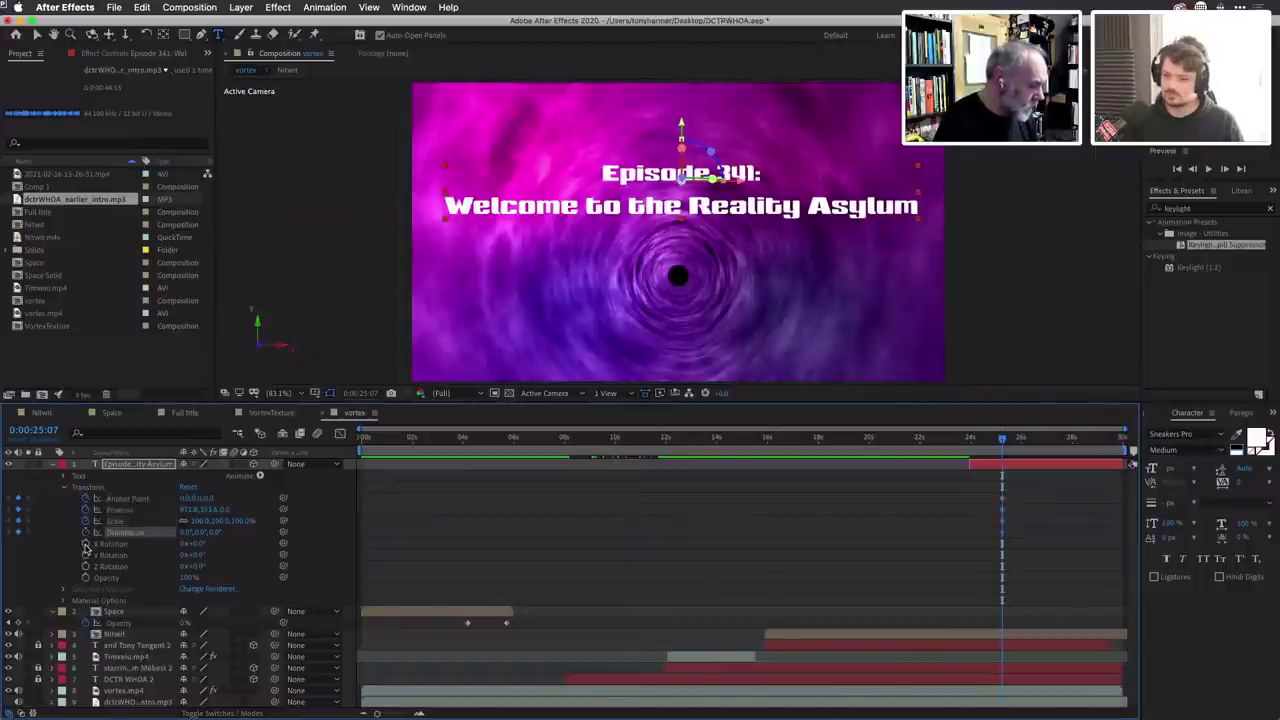
click(86, 543)
click(86, 555)
click(86, 566)
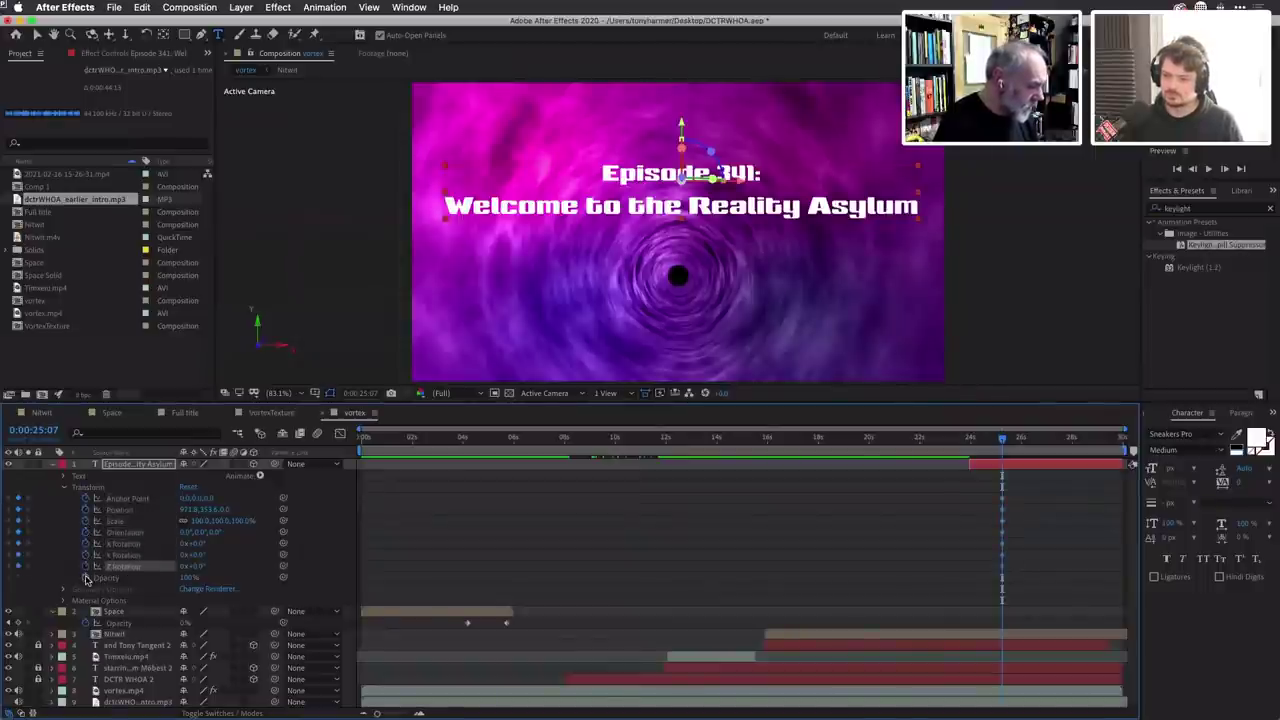
click(86, 577)
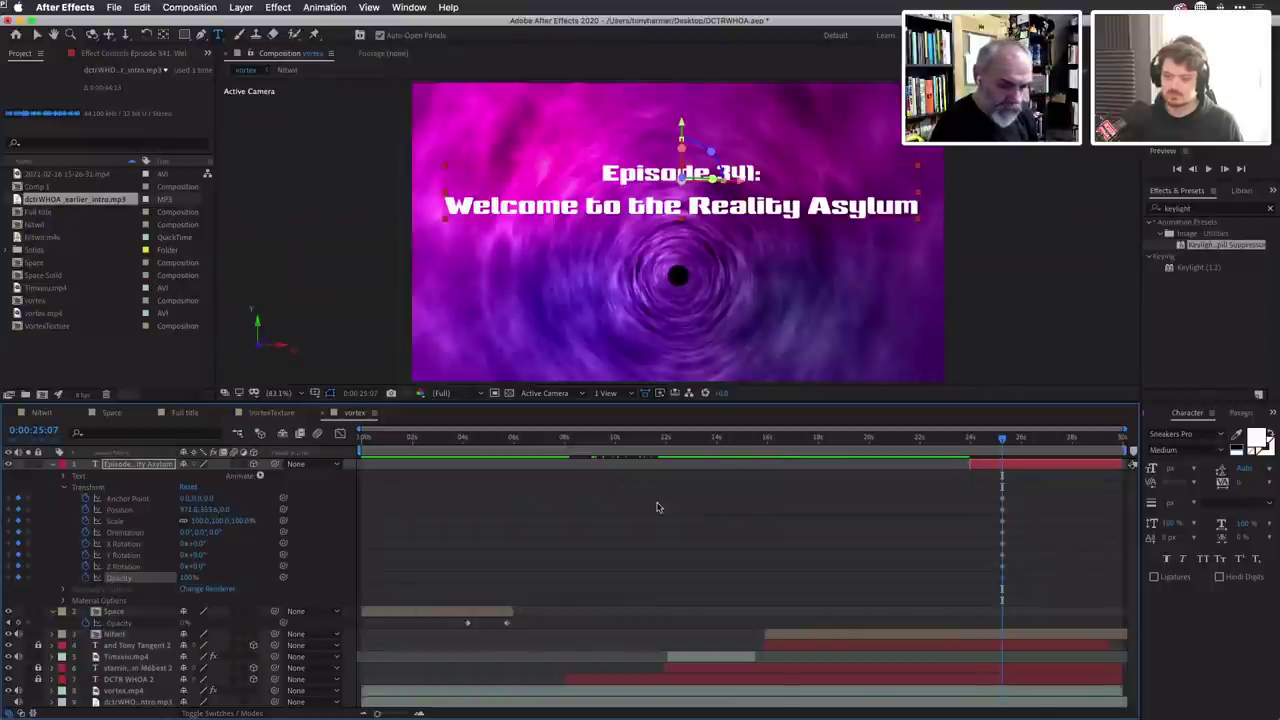
At 0:00:24:03, push the episode title back in depth by setting its Z position to 10000.
drag(1002, 440, 971, 443)
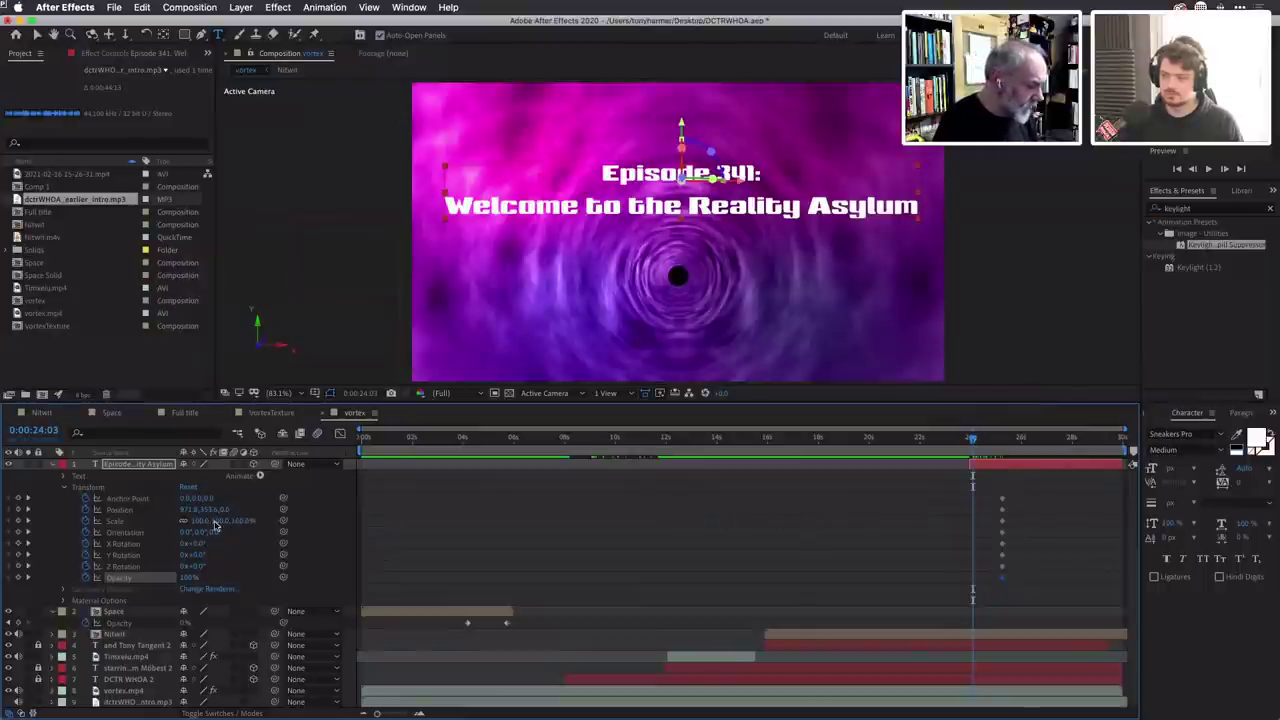
drag(188, 511, 230, 514)
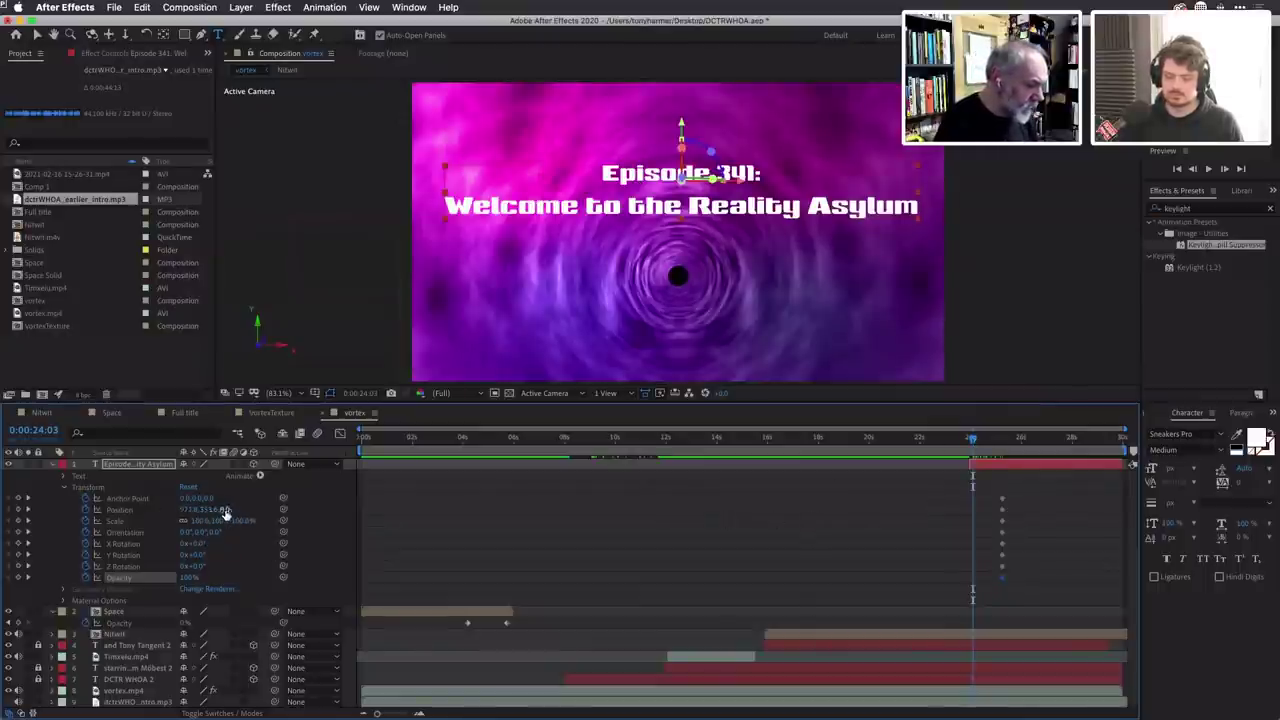
drag(326, 509, 944, 517)
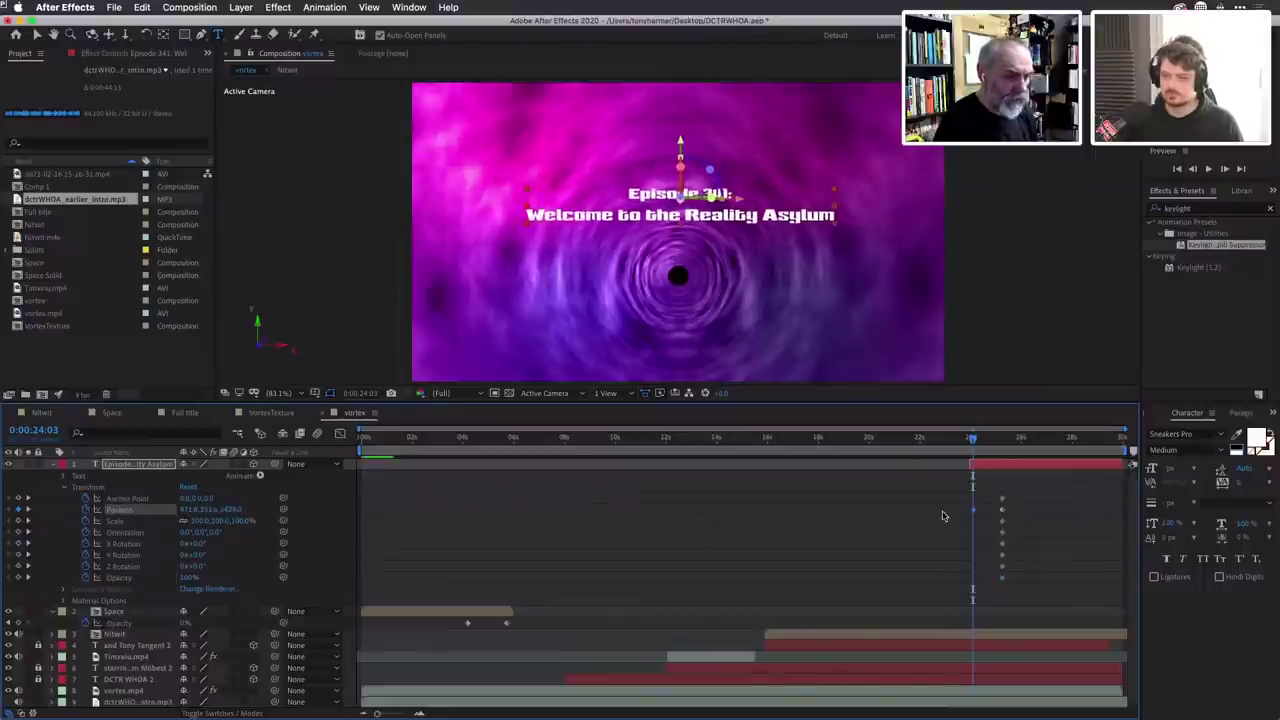
drag(213, 511, 238, 513)
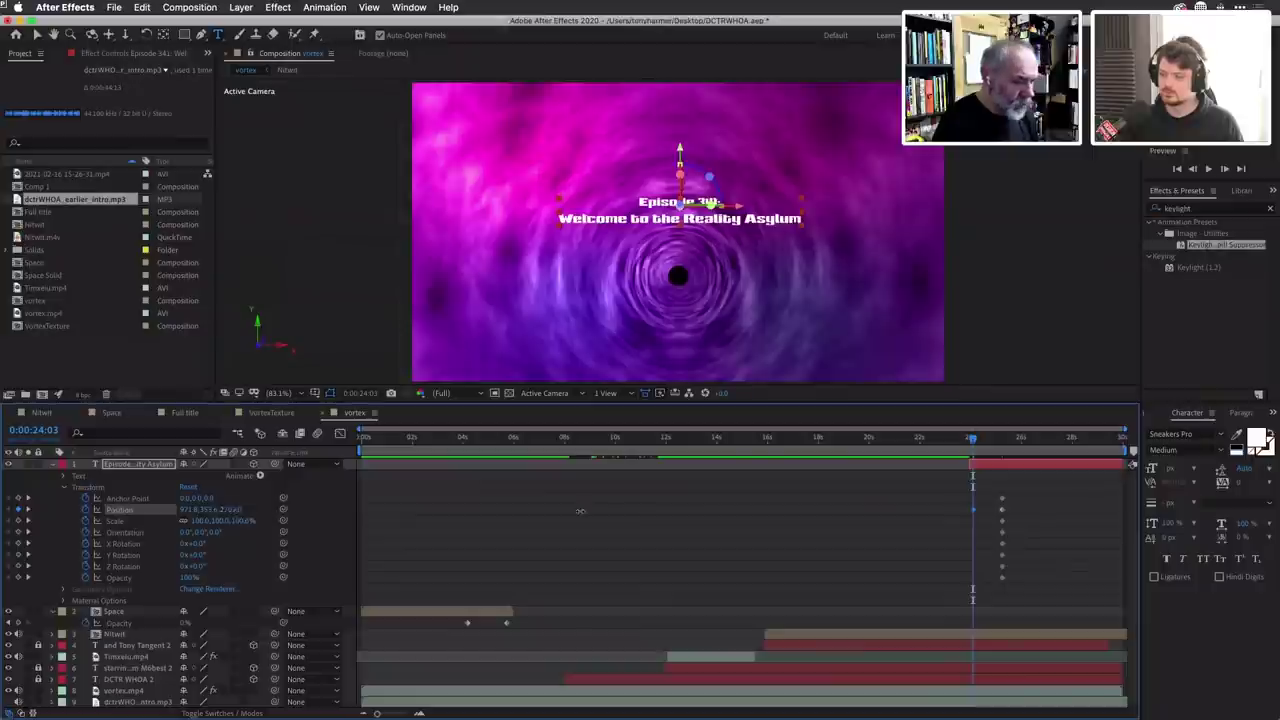
mouse_move(230, 512)
mouse_down()
mouse_move(284, 542)
mouse_move(238, 511)
mouse_up()
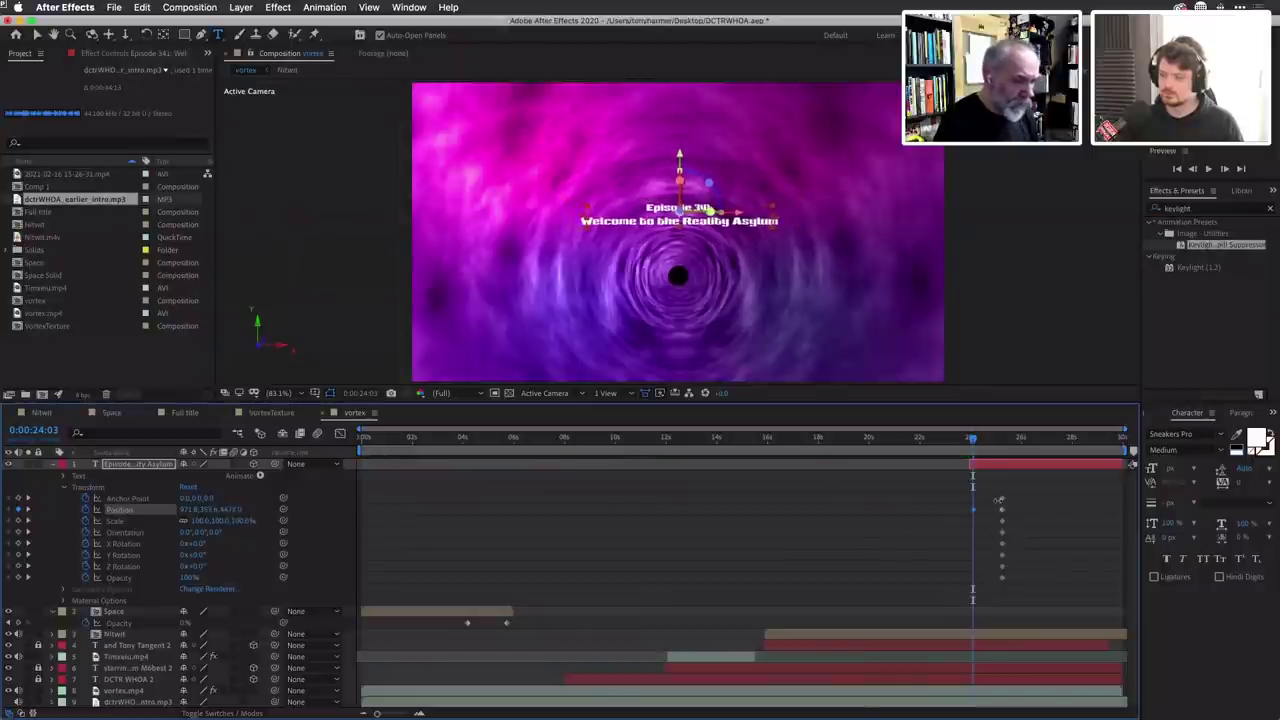
click(232, 510)
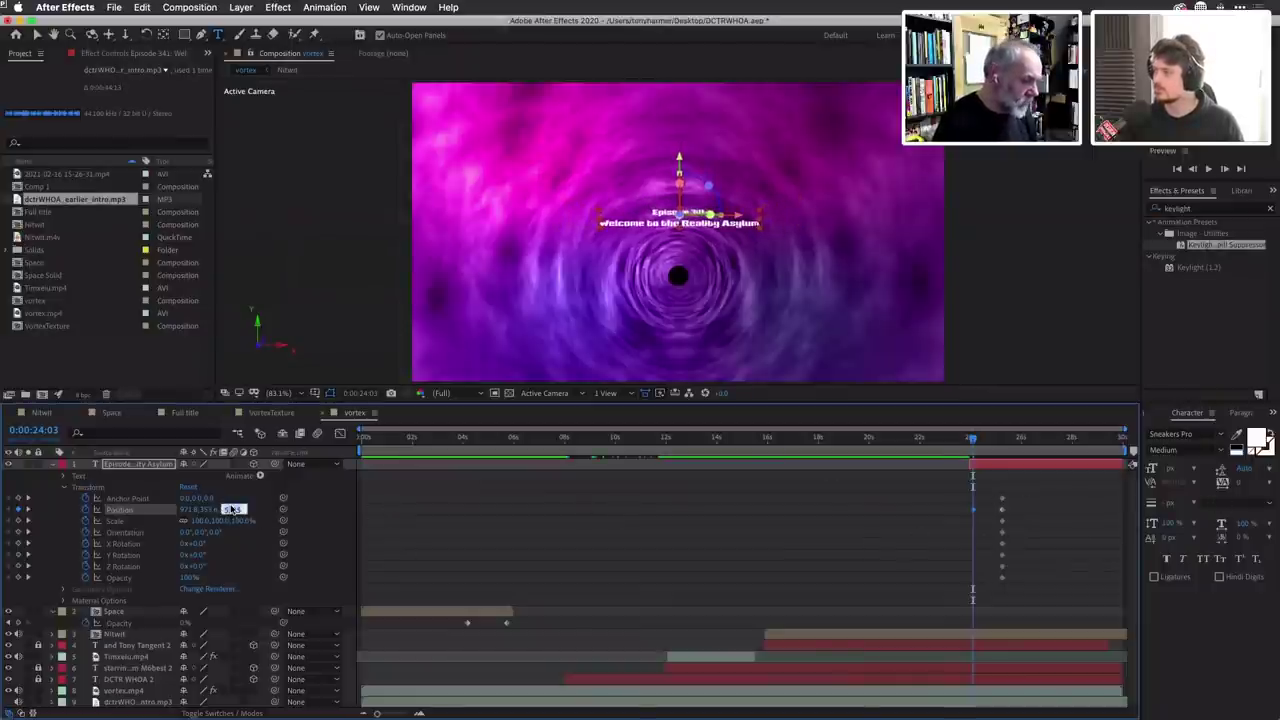
text(10000)
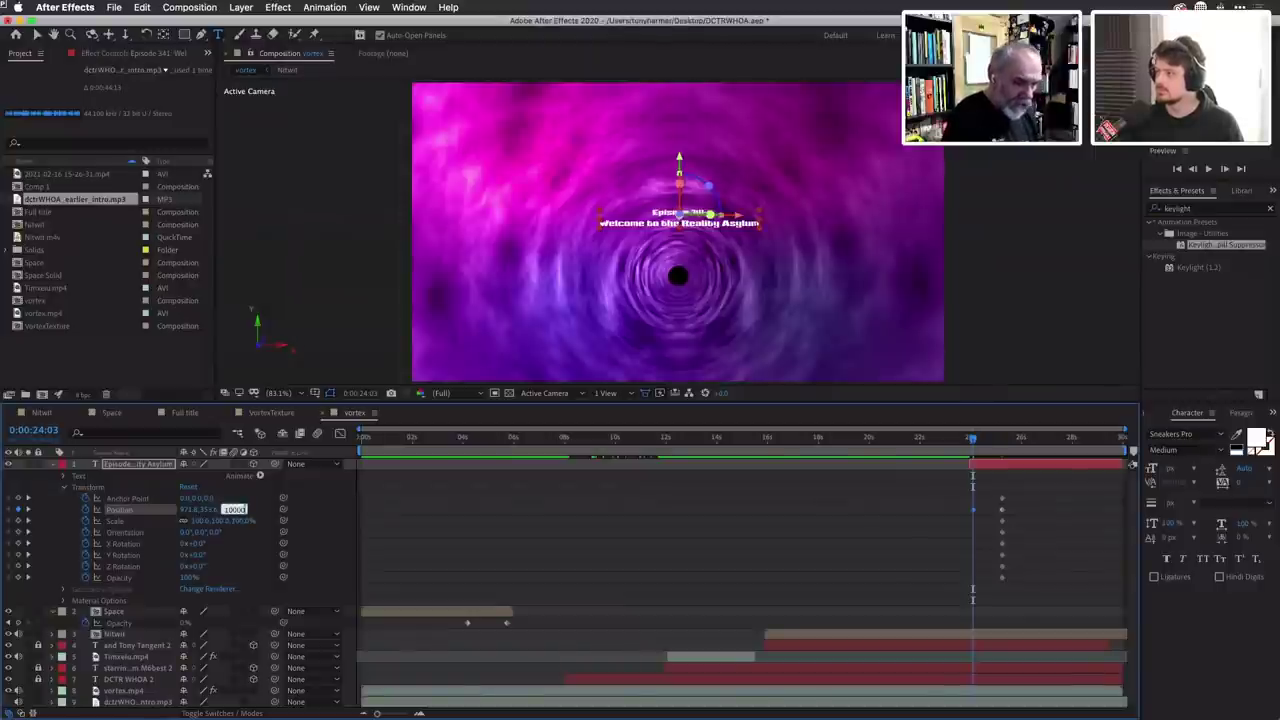
key(Return)
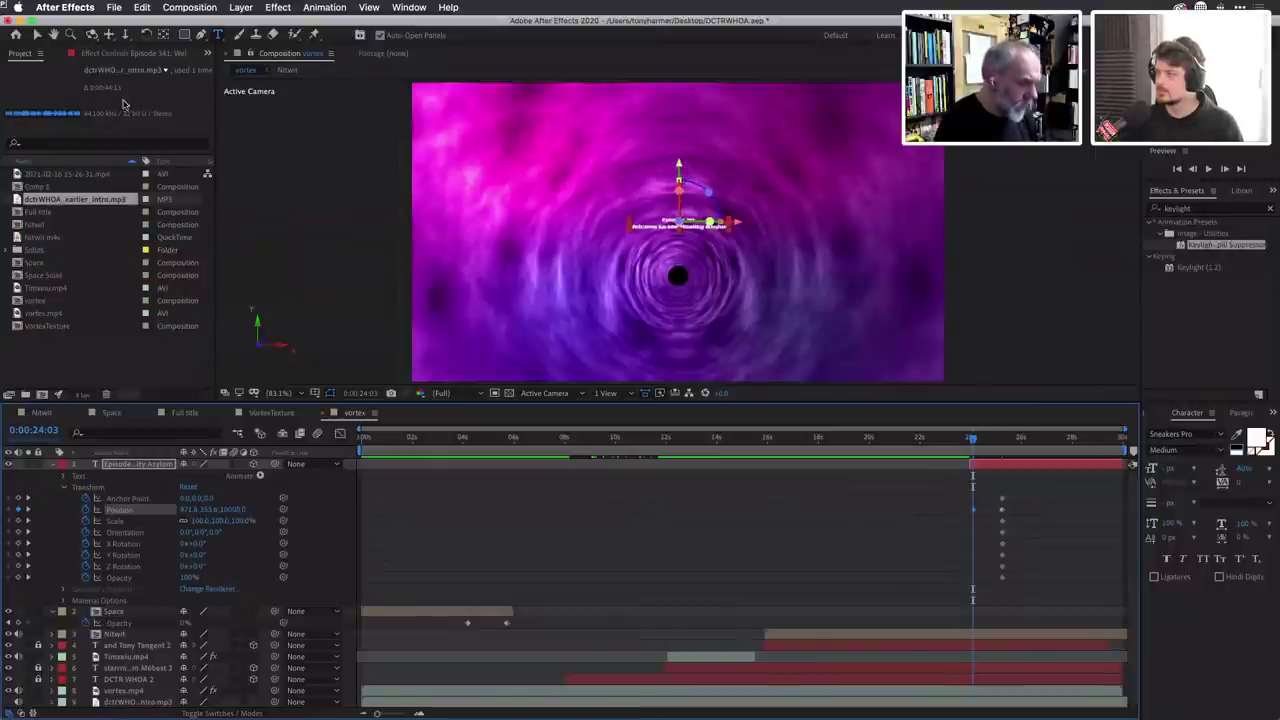
Lower the distant episode title onto the vortex's dark centre, to a Y position of about 1181, and check its end keyframe.
click(40, 35)
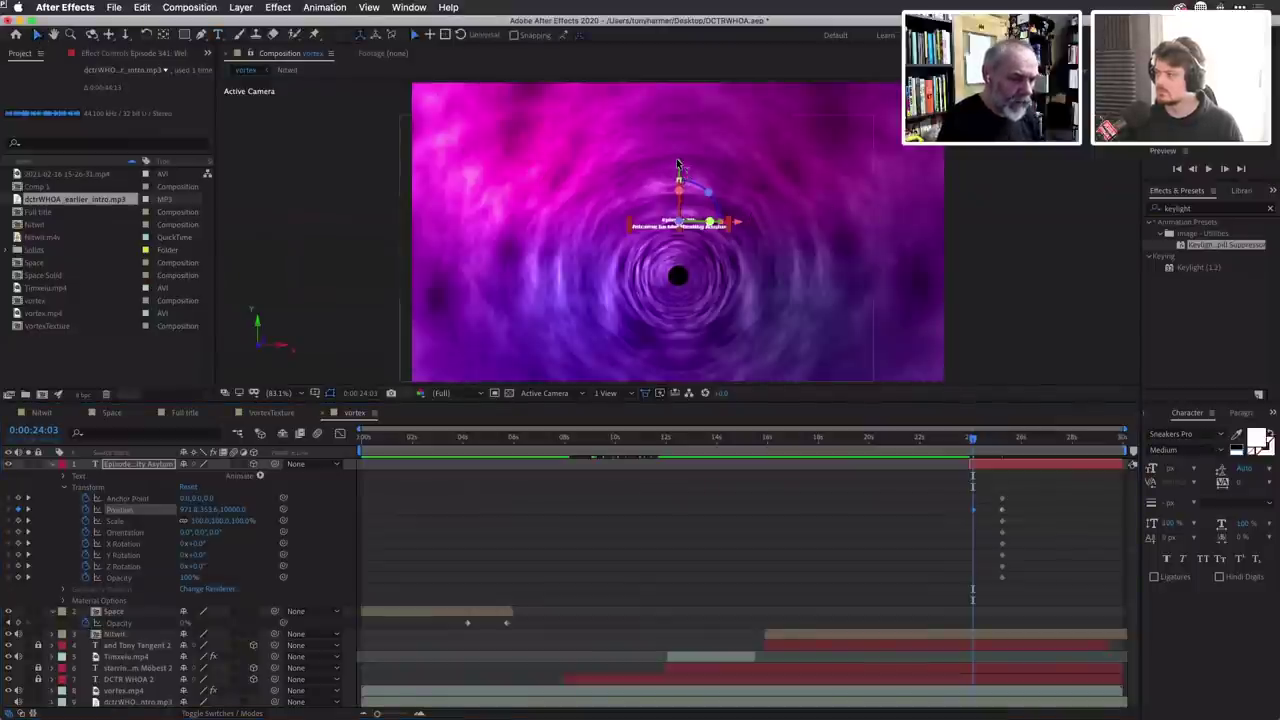
drag(679, 172, 685, 393)
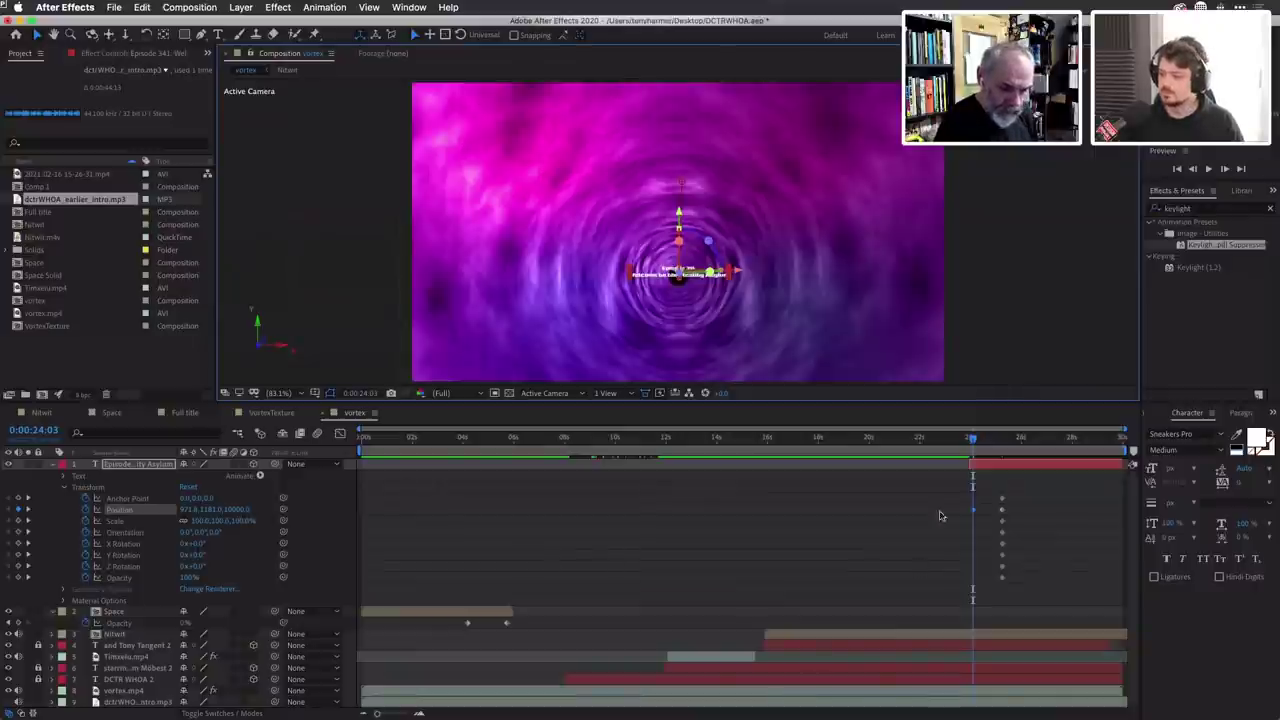
click(27, 579)
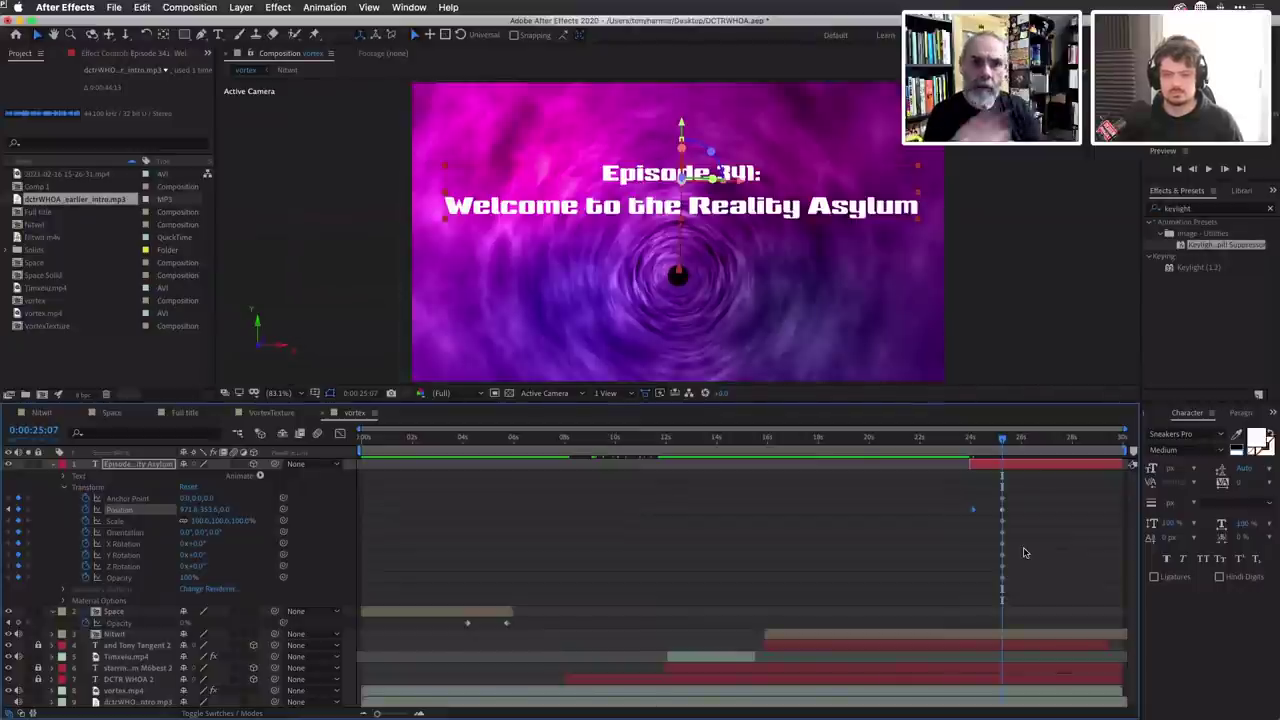
Return to the title's starting Position keyframe at 0:00:24:03 and set its Opacity to 0%.
click(12, 510)
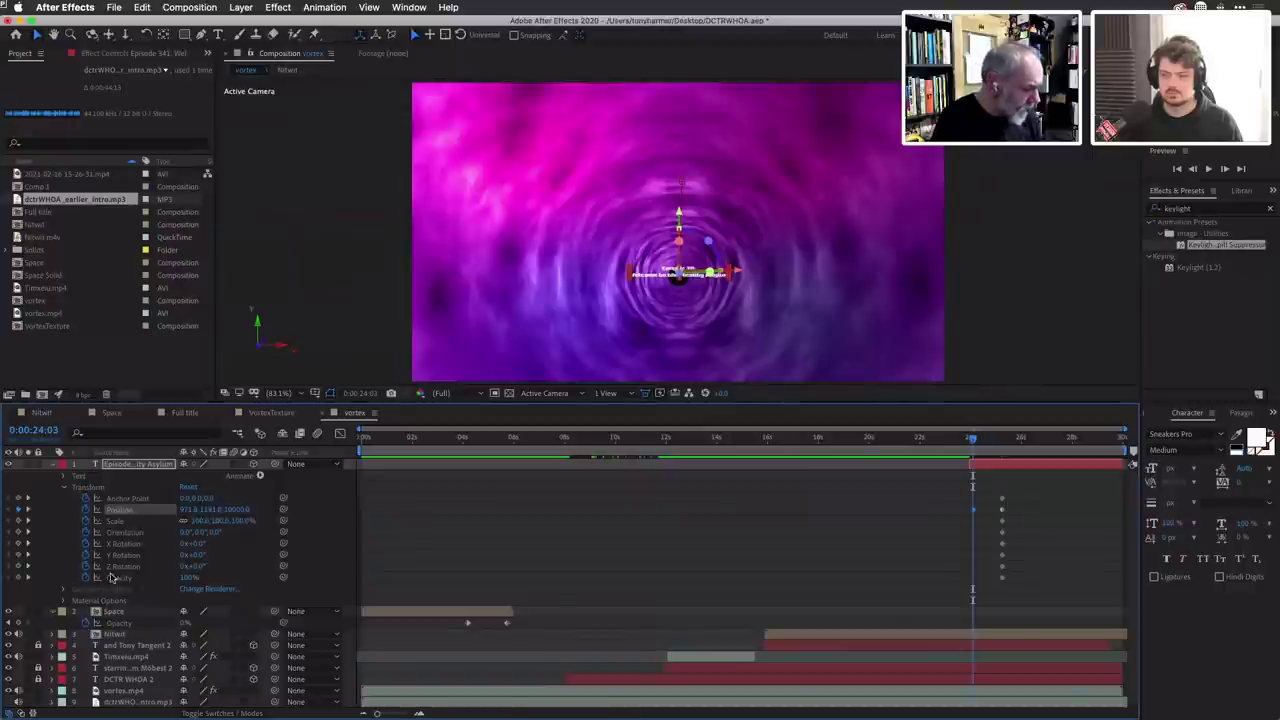
click(190, 579)
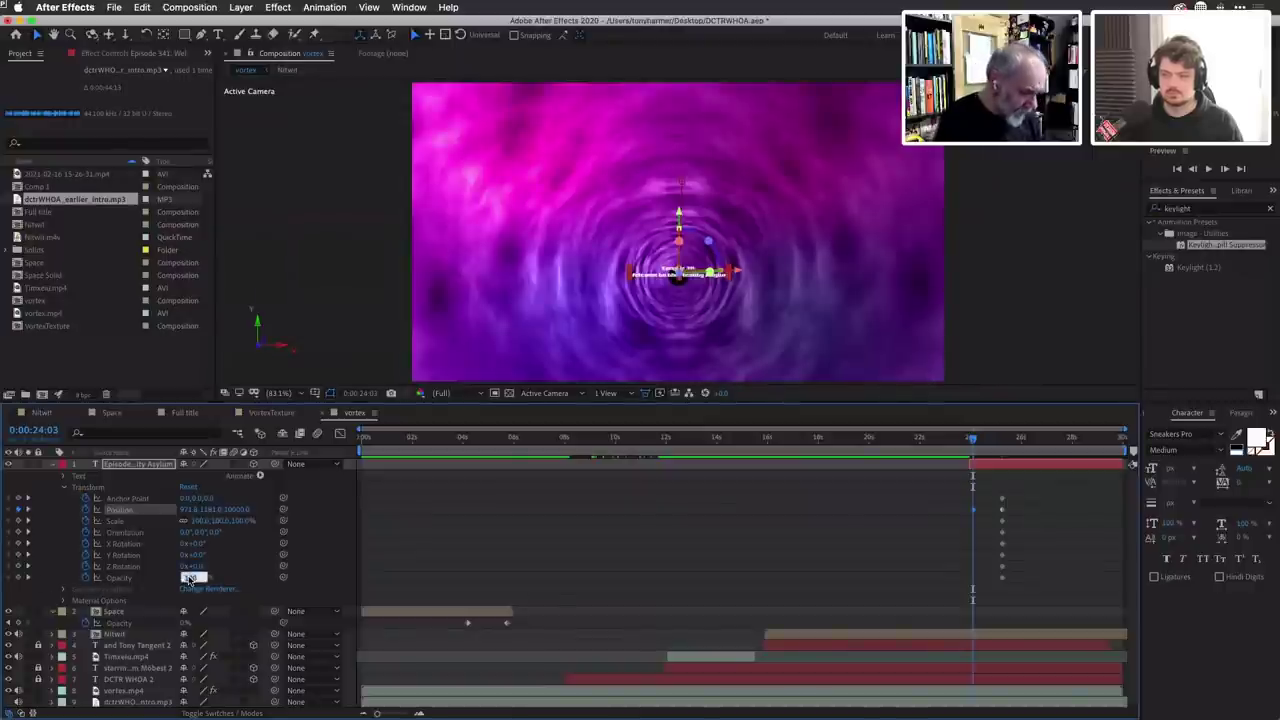
text(0)
key(Return)
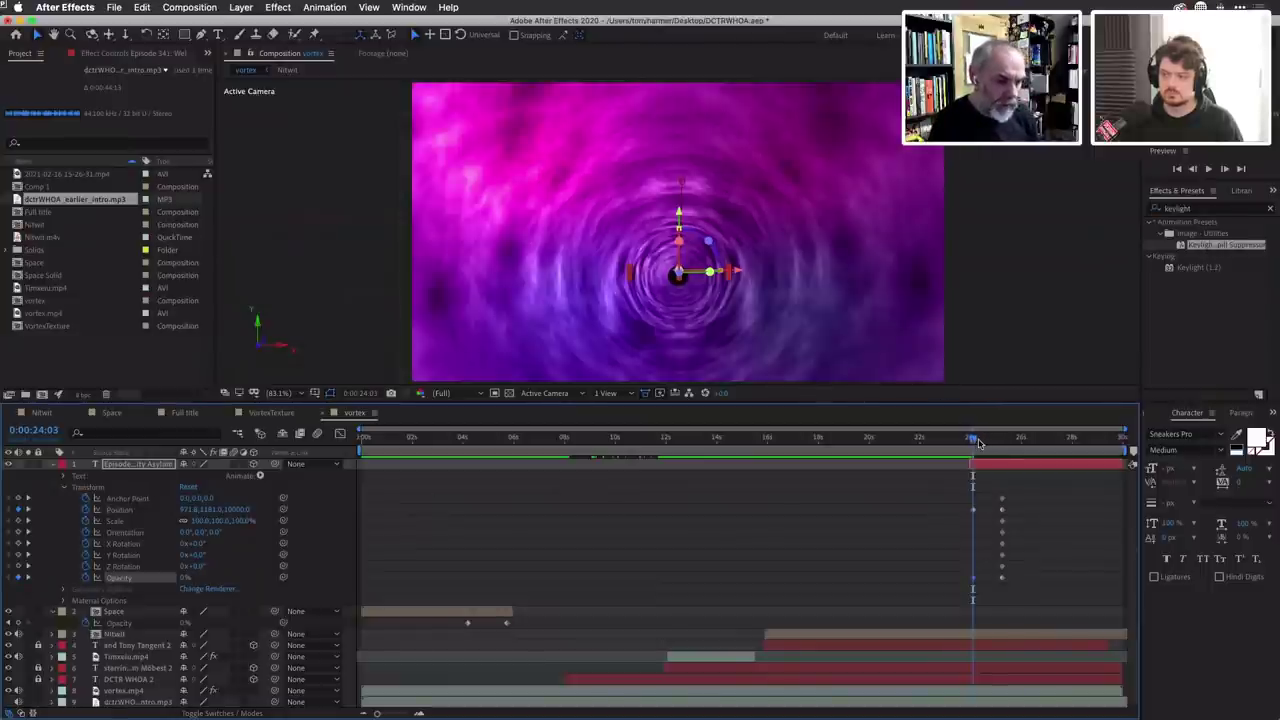
Add Dark Gray Solid 1 from the Solids folder as the uppermost layer and trim its start to about 28 seconds.
drag(978, 443, 1095, 458)
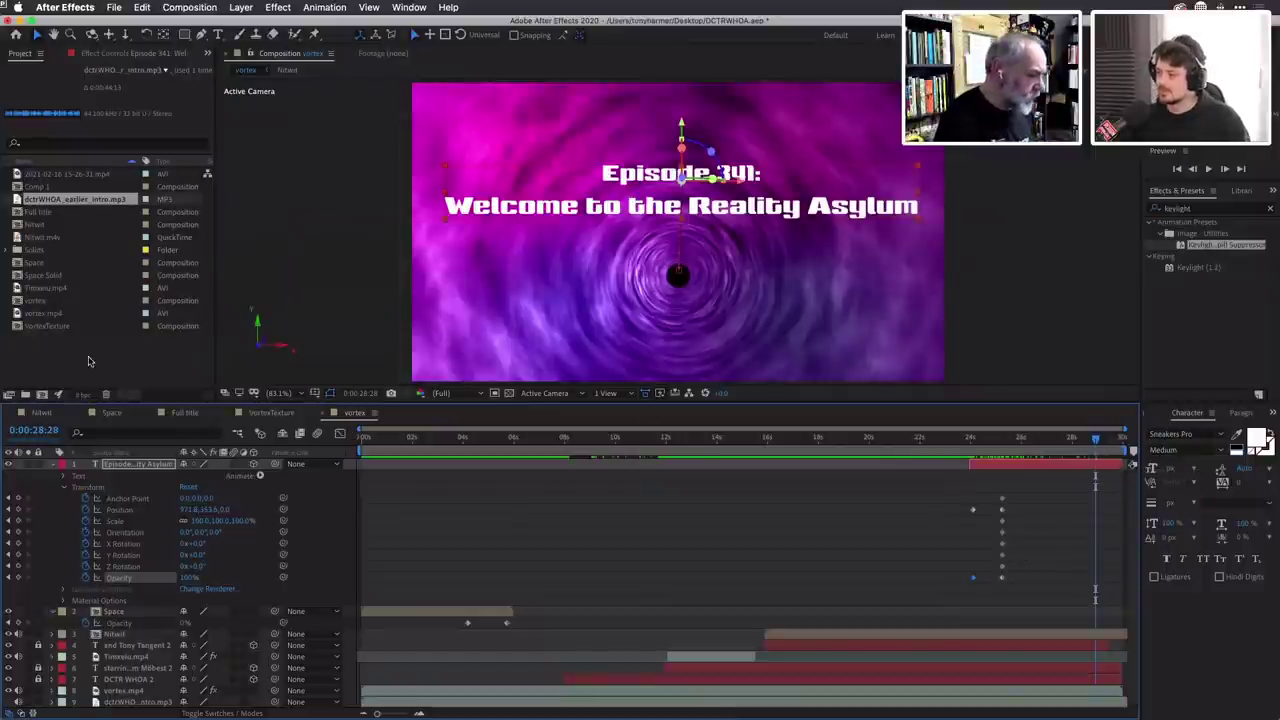
click(12, 250)
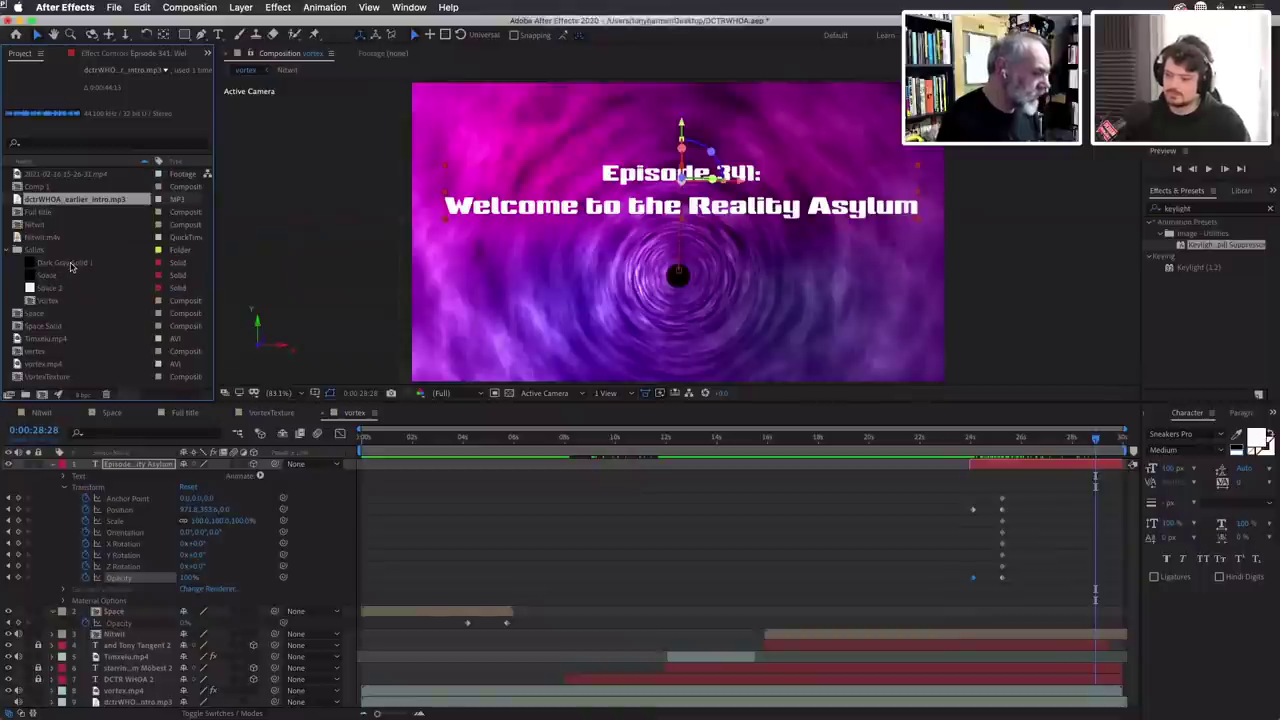
drag(70, 266, 100, 466)
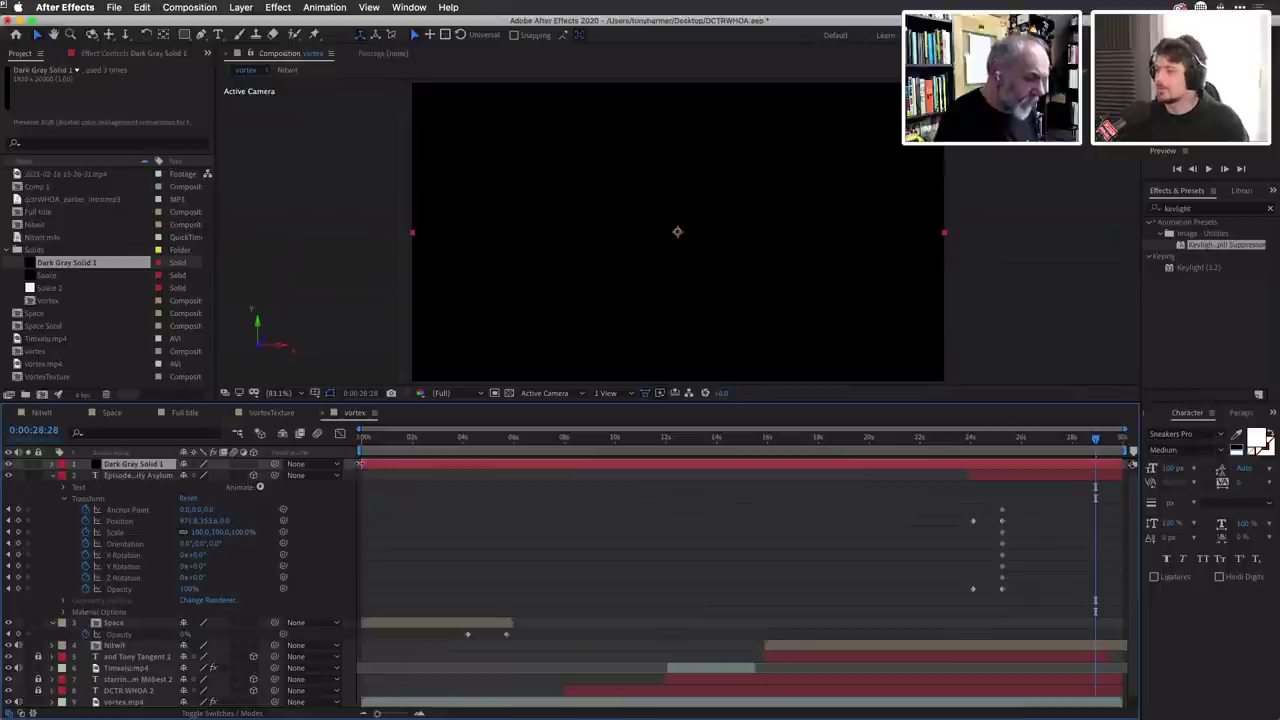
drag(362, 464, 1038, 469)
key(space)
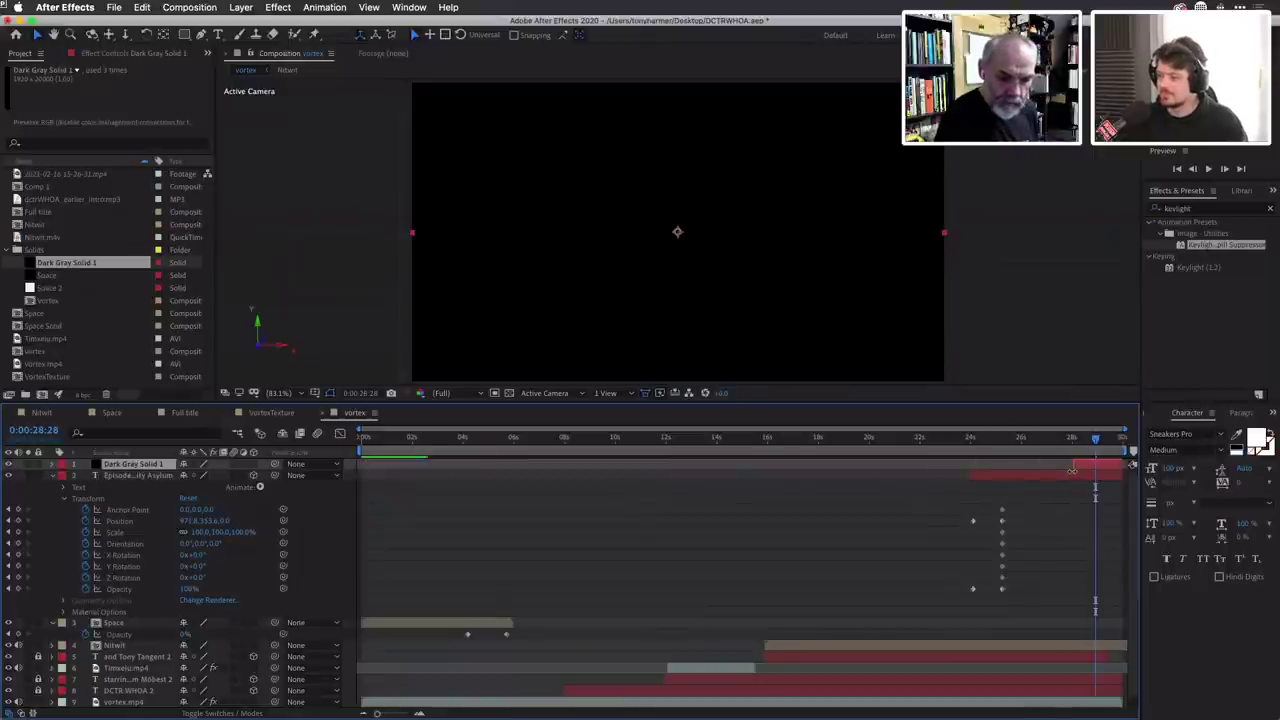
Fade in the dark solid with Opacity keyframes of 100% at 0:00:29:02 and 0% at 0:00:28:02.
mouse_move(1095, 440)
mouse_down()
mouse_move(1079, 441)
mouse_move(1099, 440)
mouse_up()
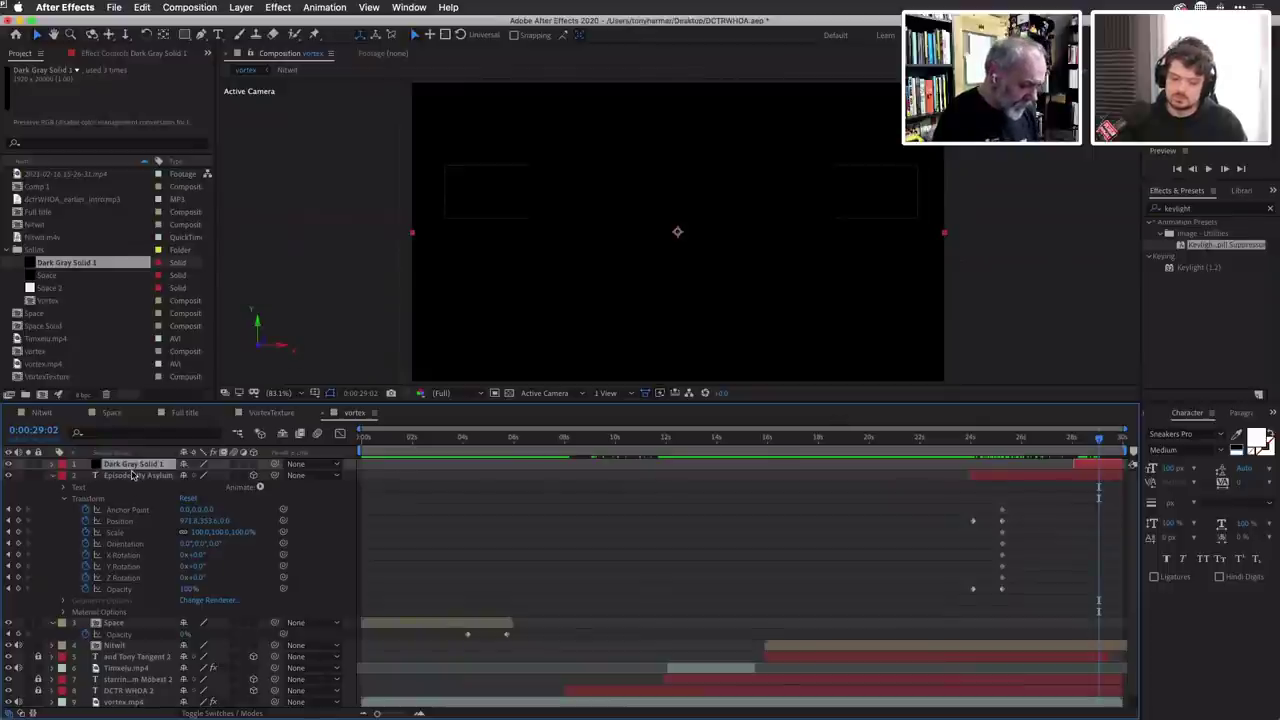
key(t)
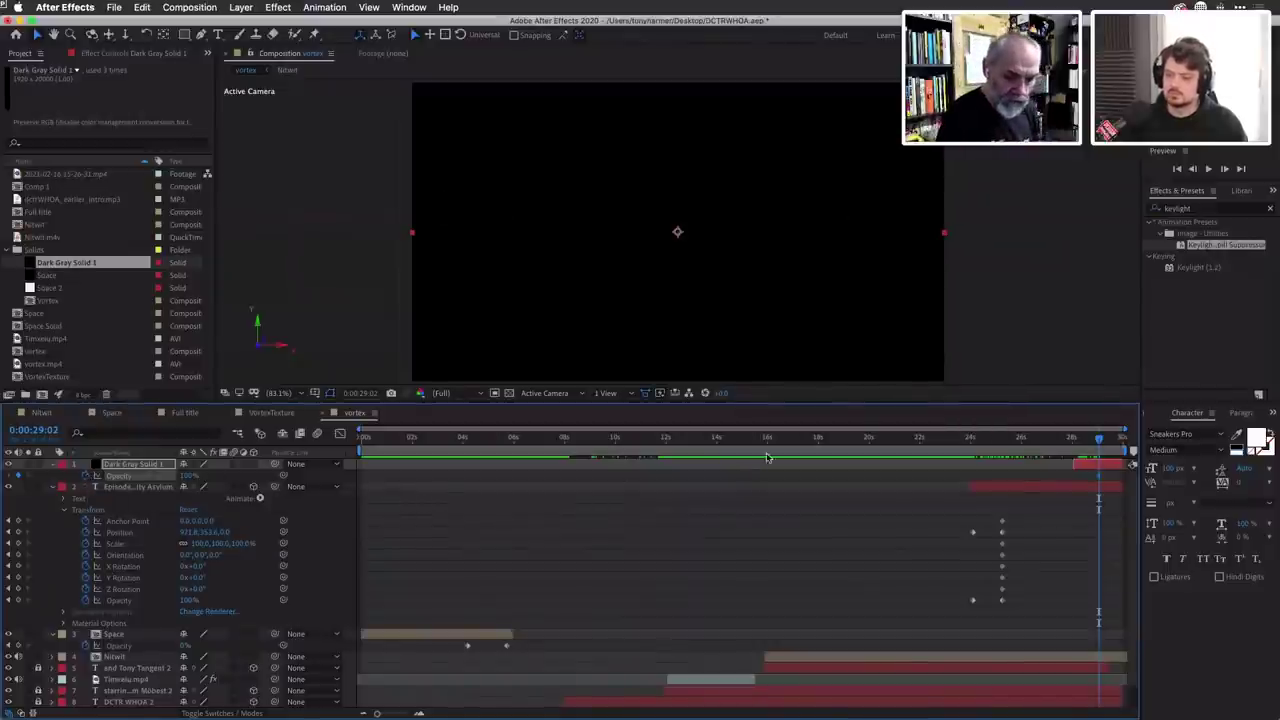
key(i)
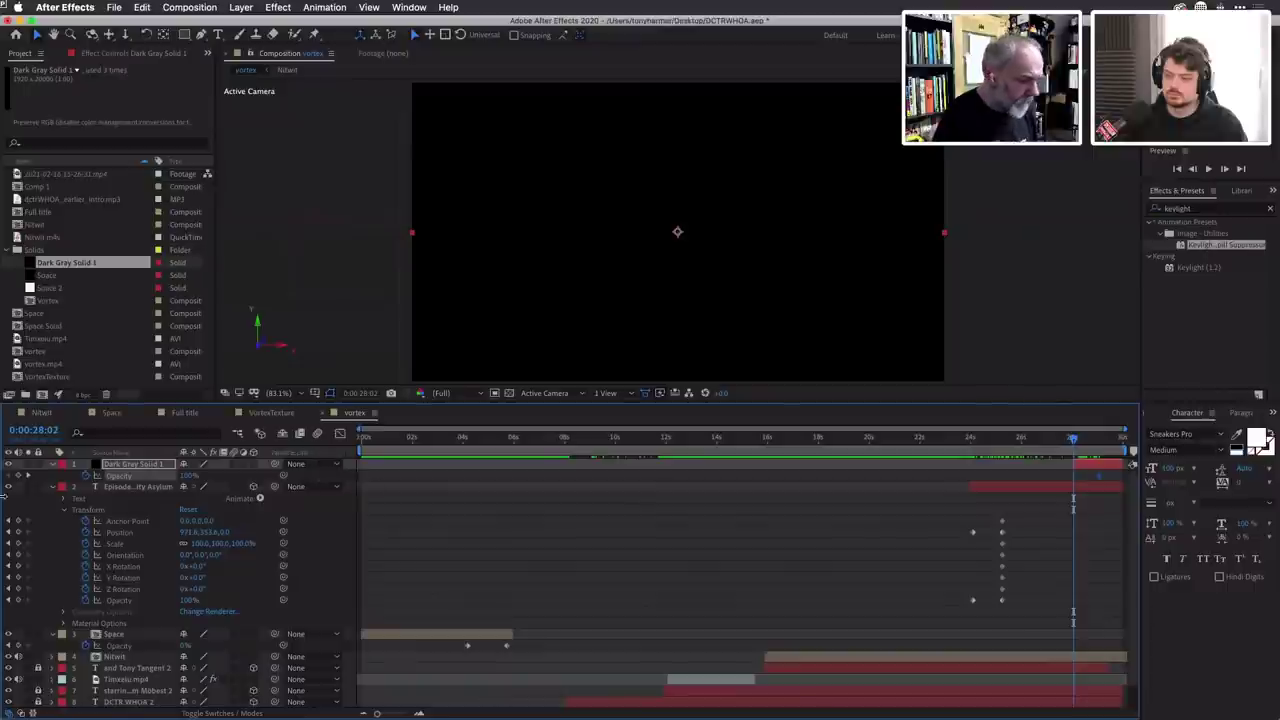
click(190, 476)
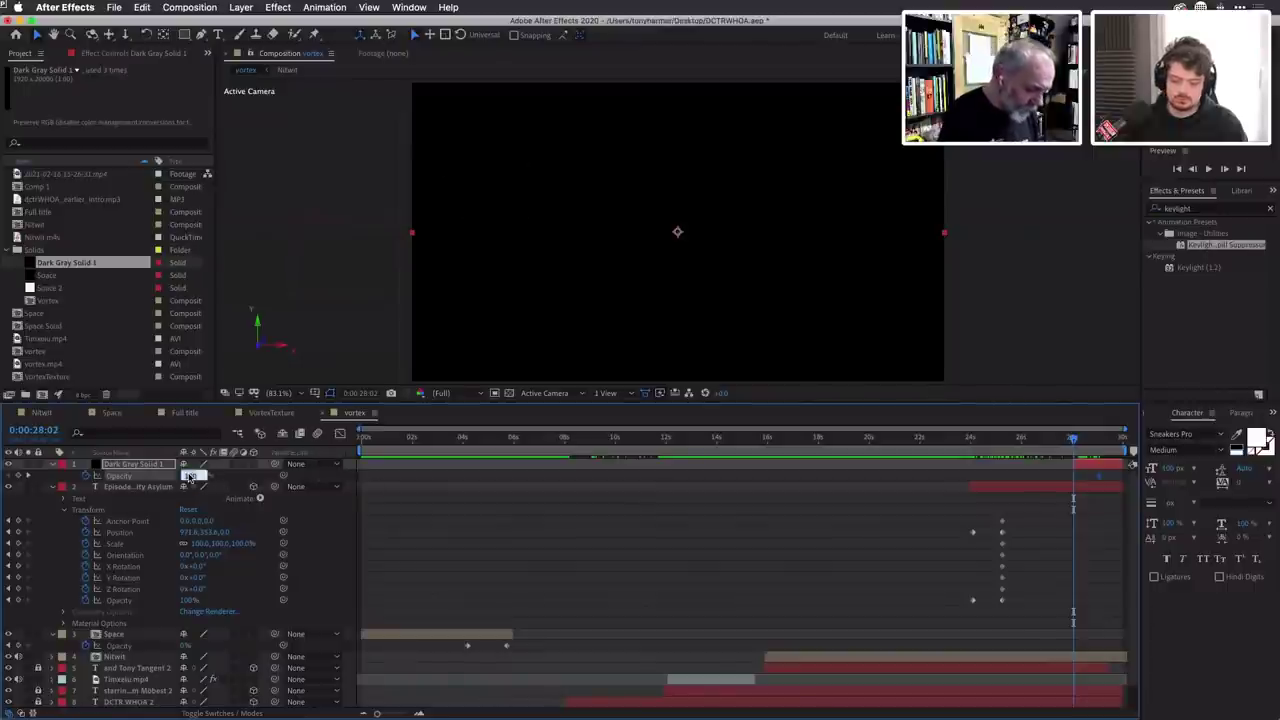
key(Return)
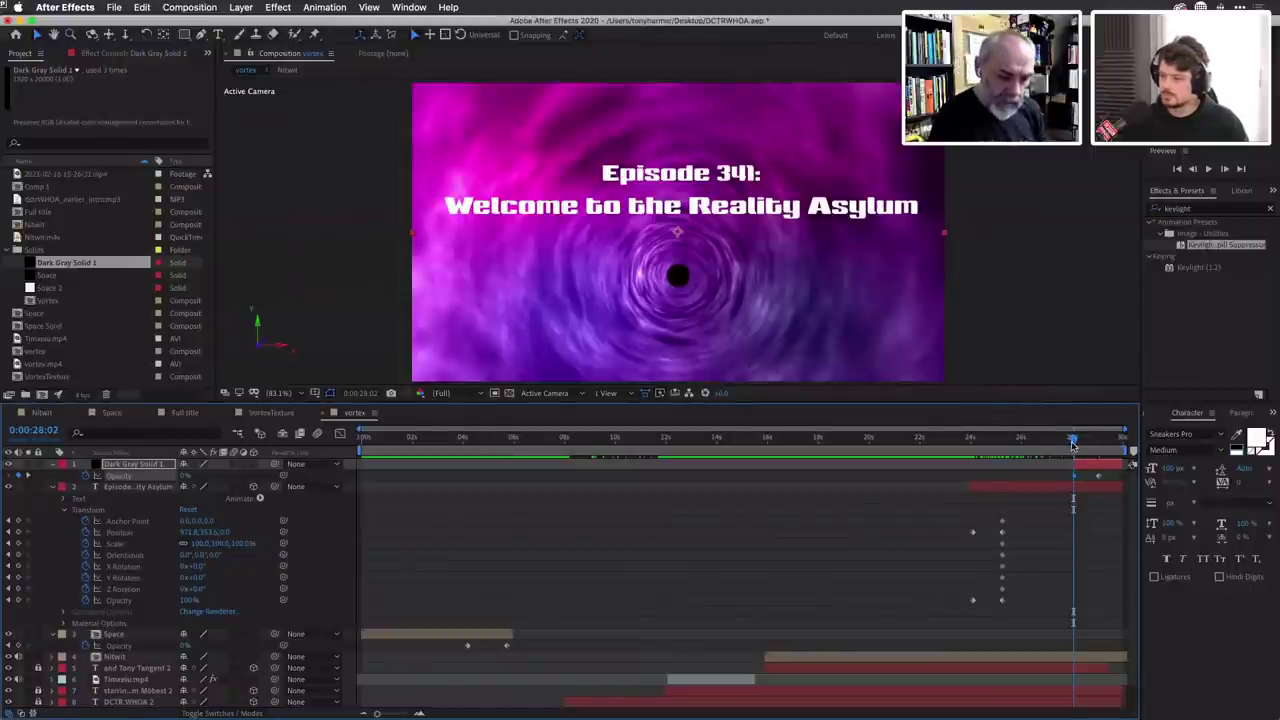
Preview the title sequence from 0:00:00:00 with the composition view maximized, then restore the workspace and stop playback.
drag(1073, 444, 360, 441)
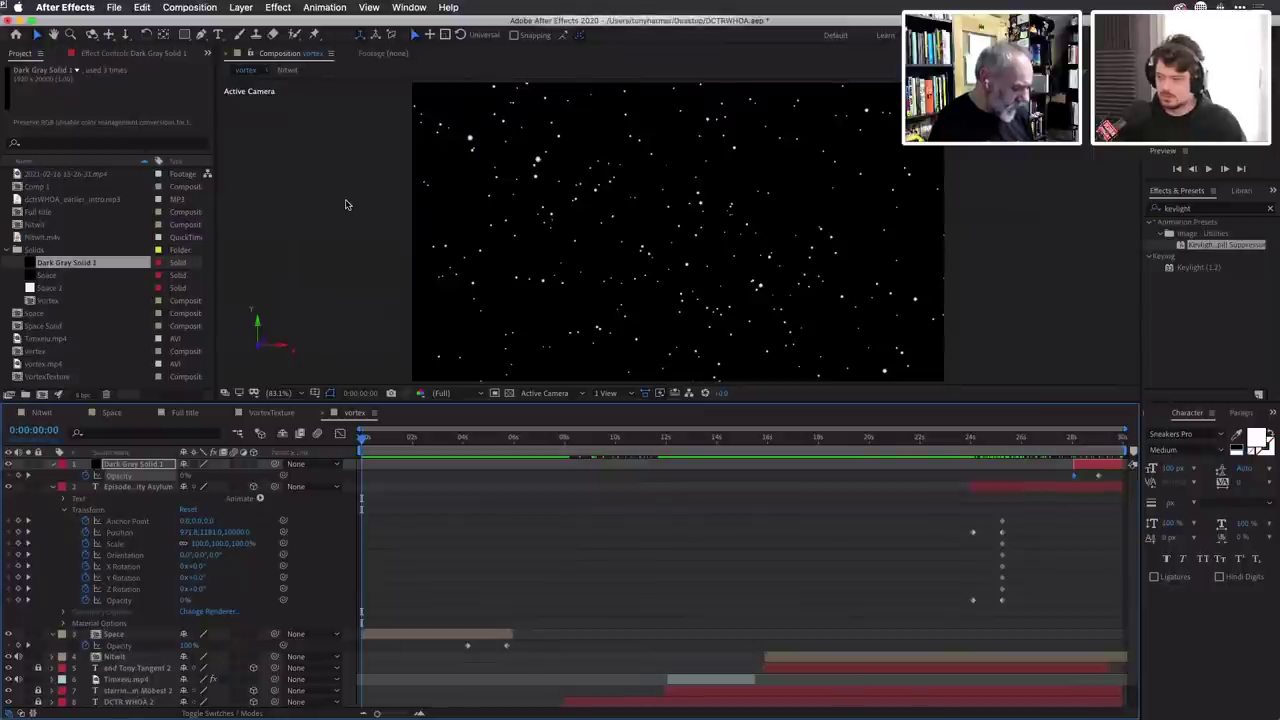
key(grave)
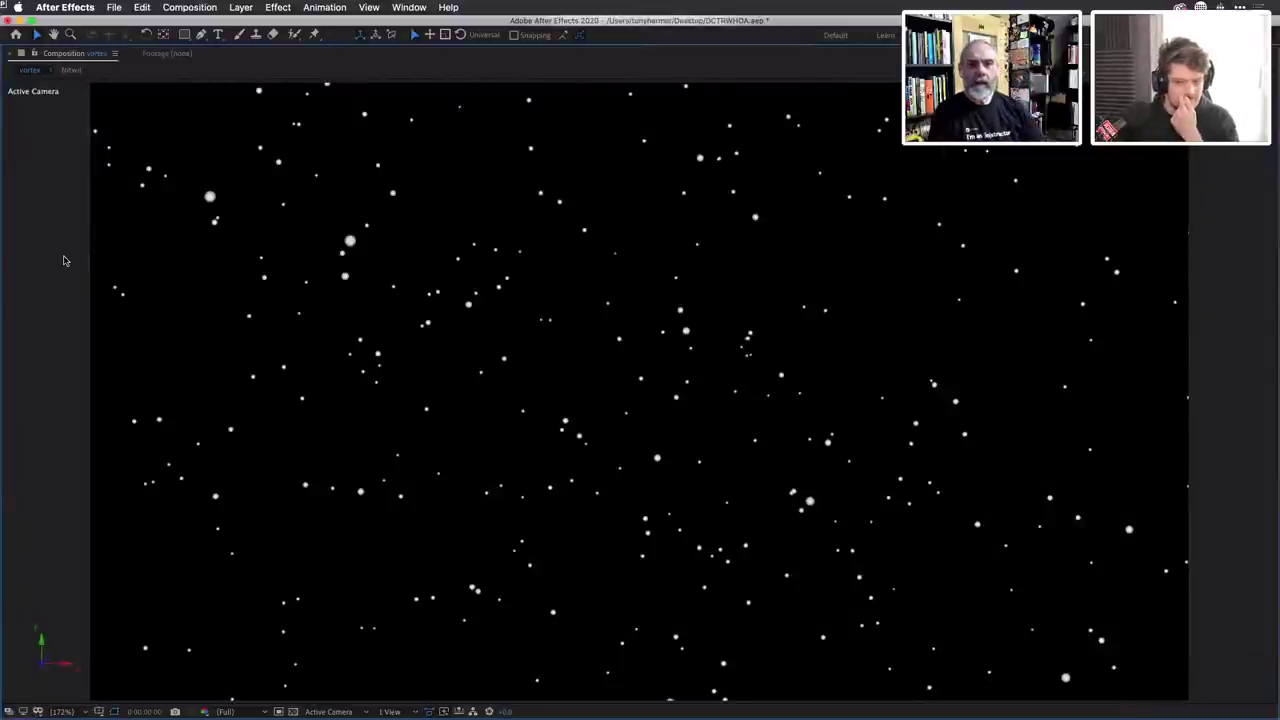
key(space)
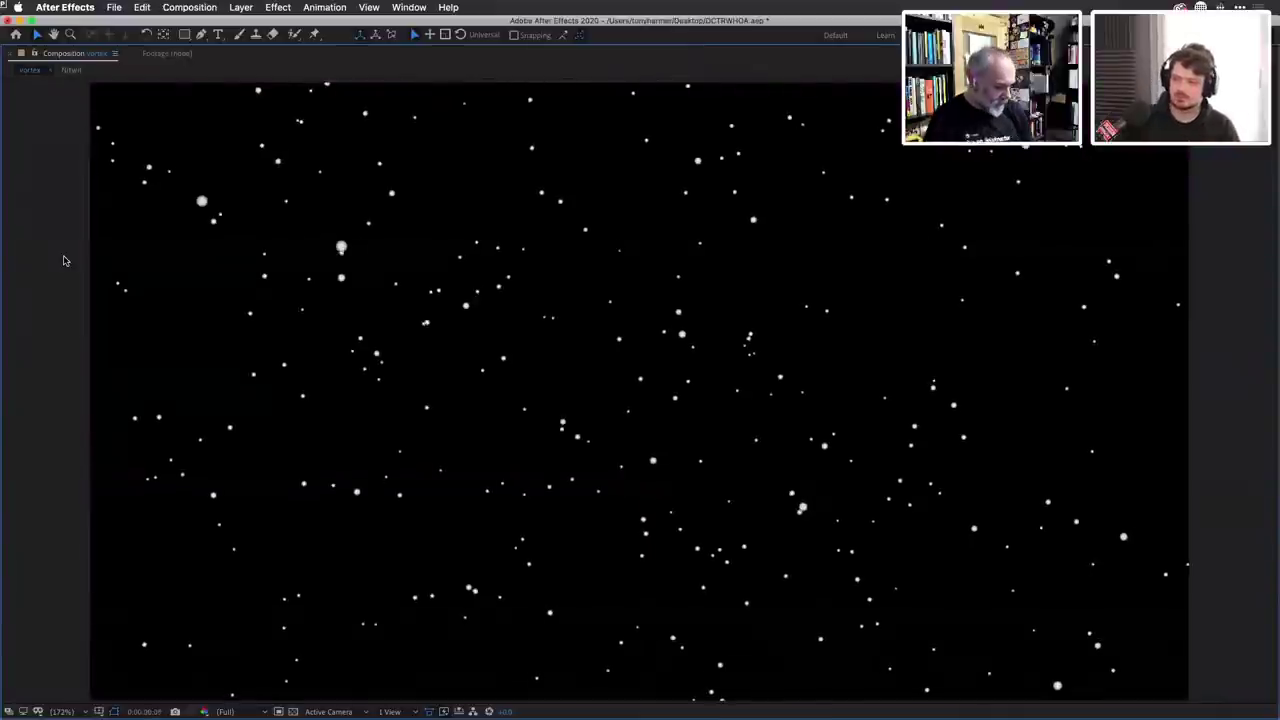
key(space)
key(grave)
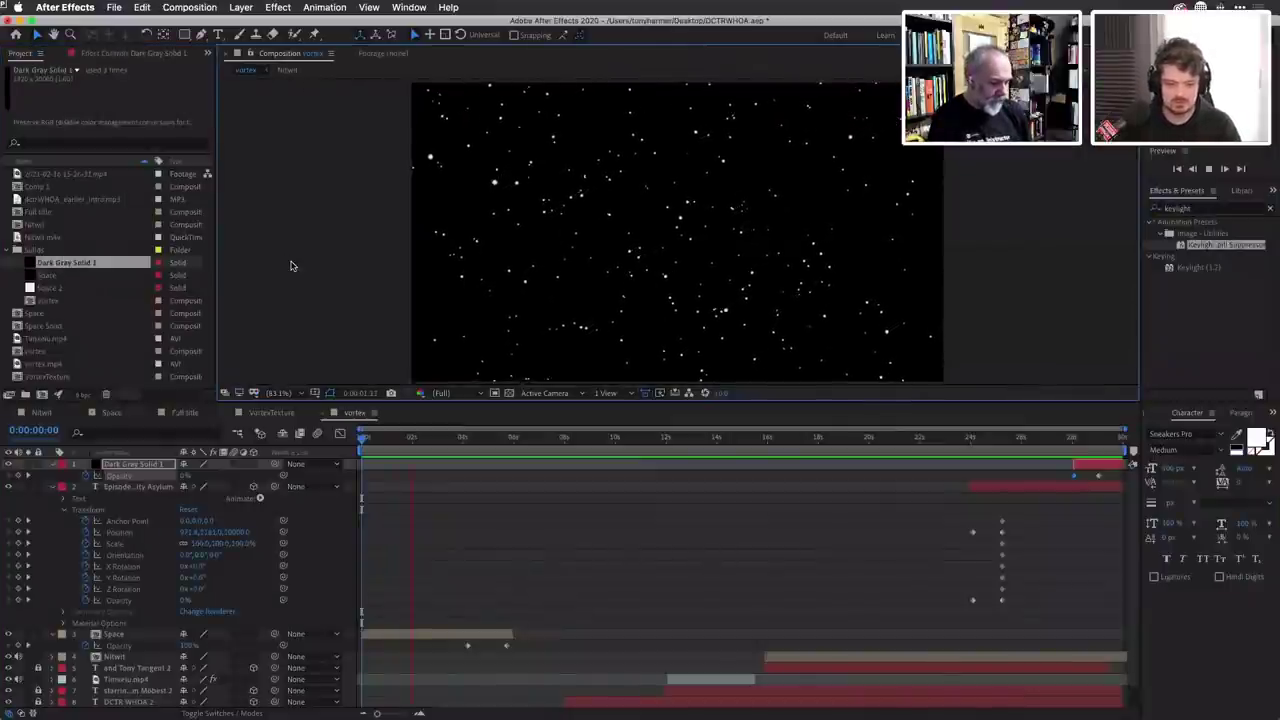
key(space)
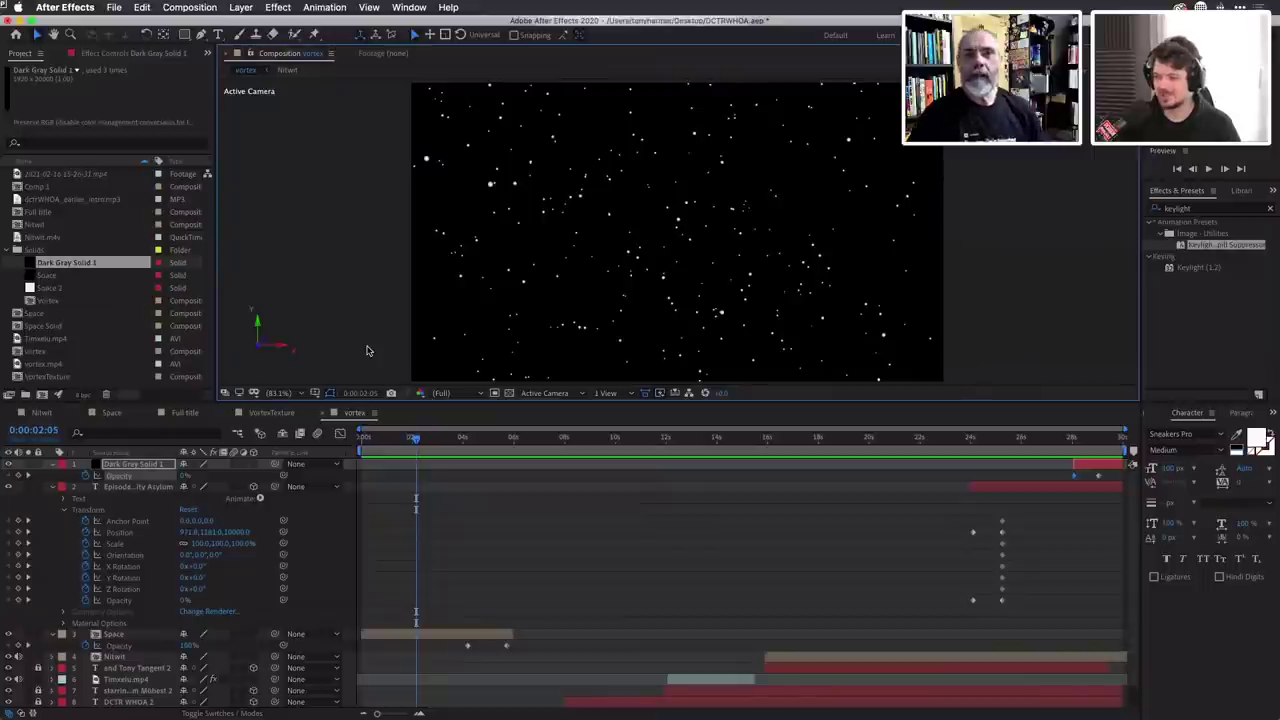